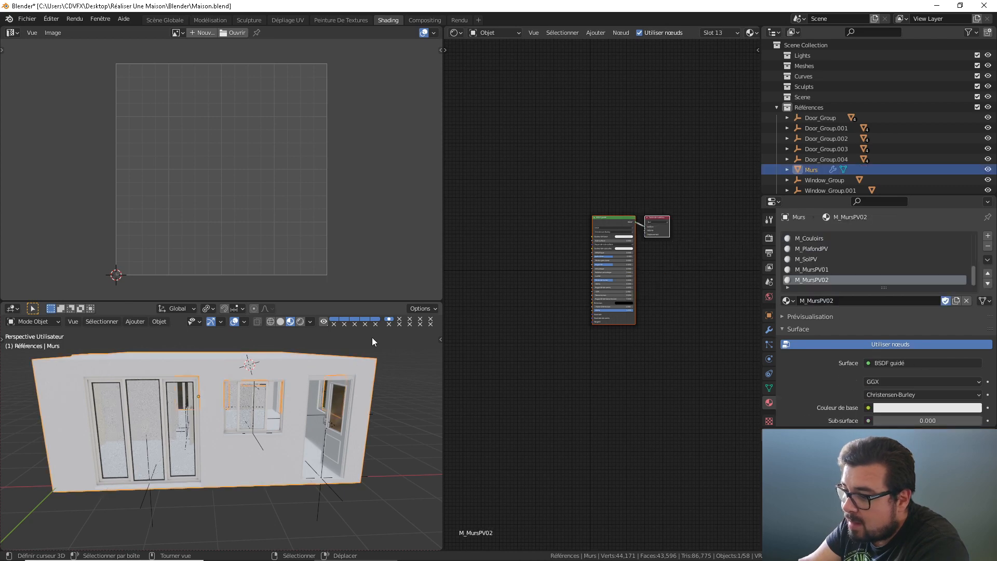
Step: Select the M_Annulation material slot of the Murs object
middle_drag(351, 347, 281, 355)
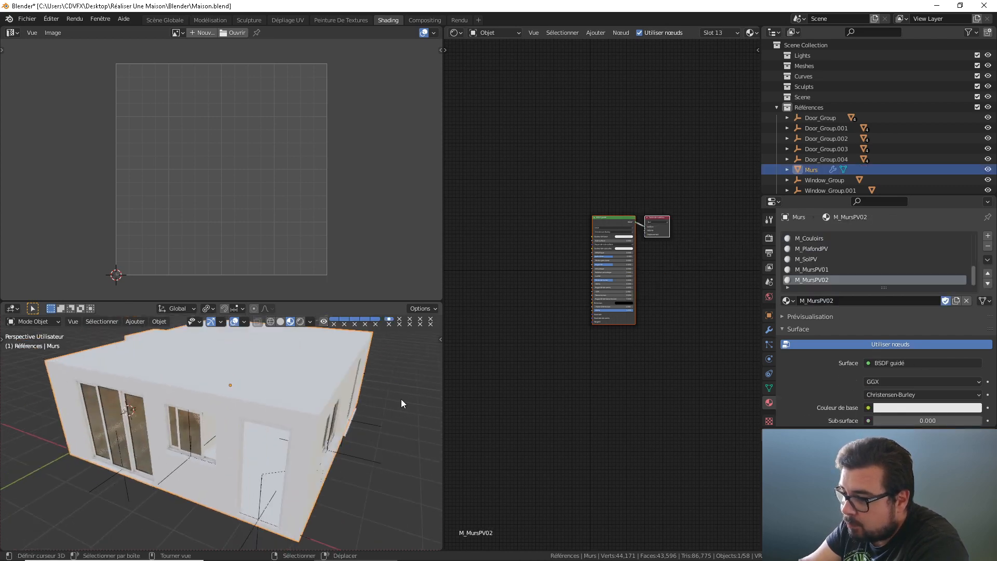
scroll(800, 265, up, 10)
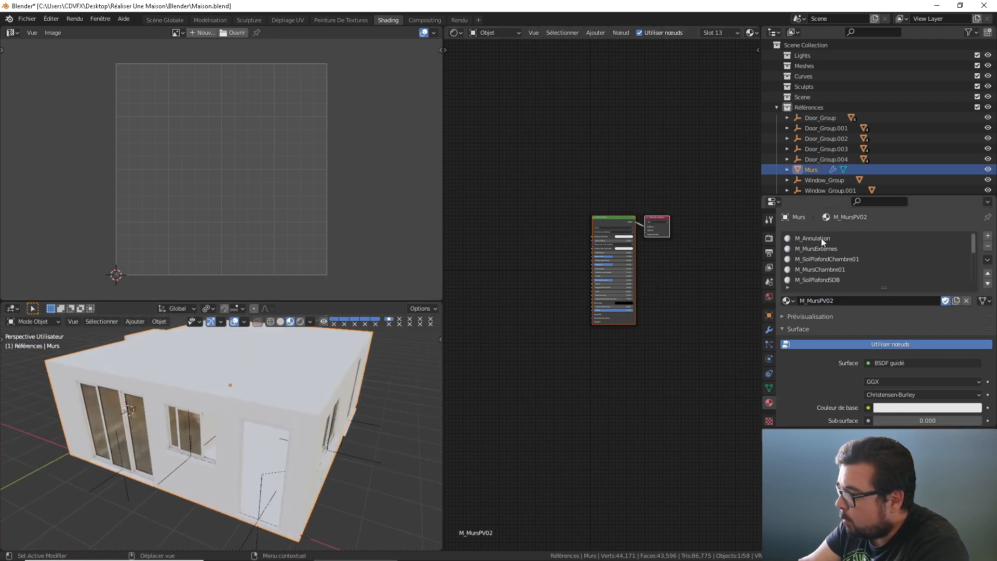
click(821, 238)
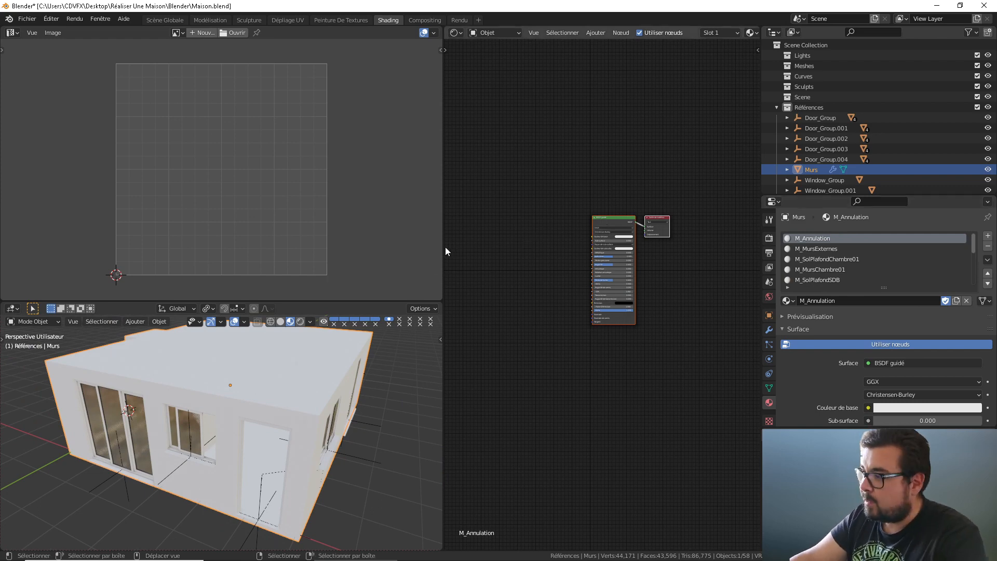
Step: Add an Image Texture node well to the left of the Principled BSDF node
middle_drag(570, 228, 547, 242)
scroll(610, 245, up, 3)
scroll(549, 244, up, 1)
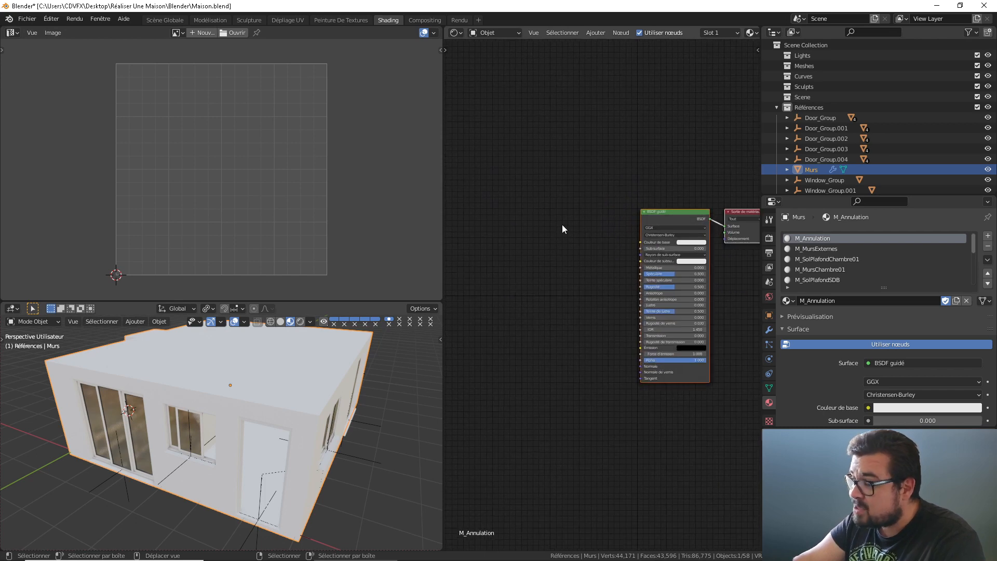
key(shift+a)
mouse_move(506, 248)
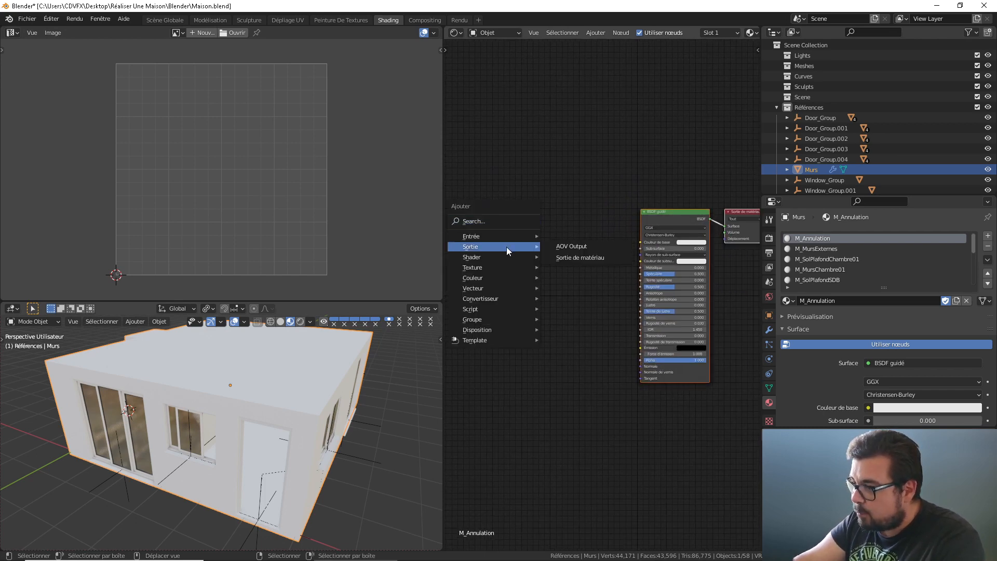
mouse_move(497, 266)
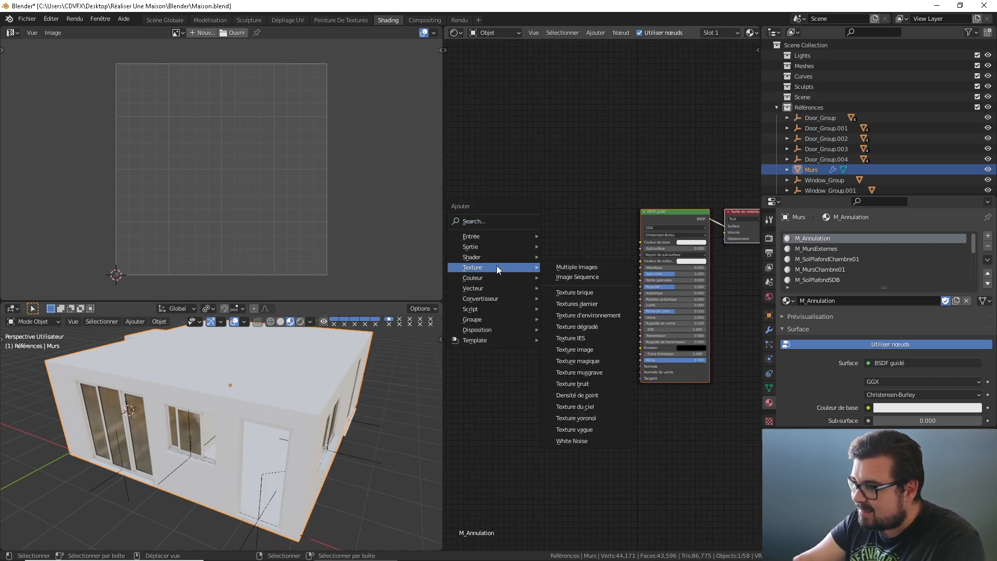
click(593, 350)
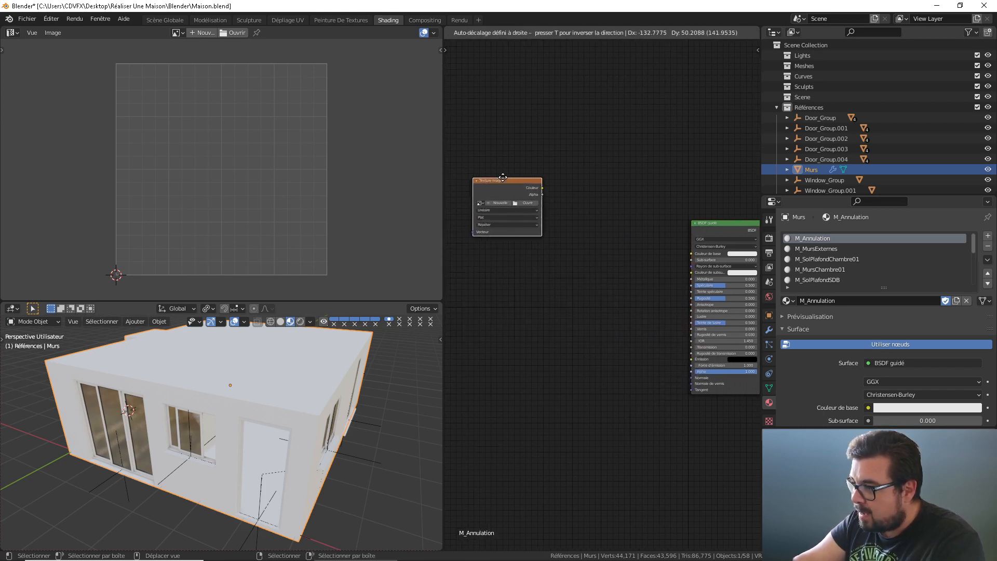
click(503, 178)
Step: Attach Texture Coordinate and Mapping nodes to the image texture and space out the three nodes
middle_drag(513, 173, 574, 195)
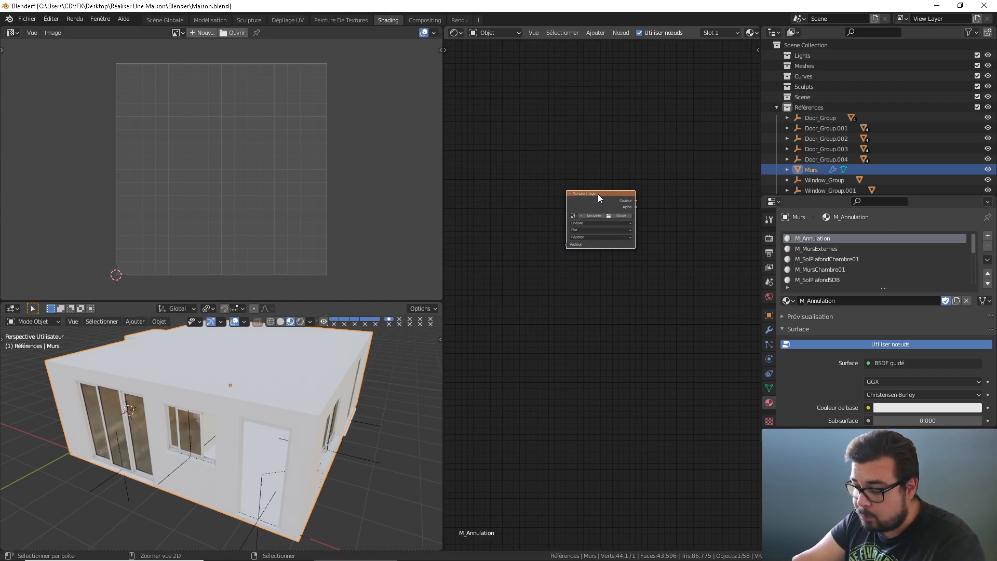
key(ctrl+t)
middle_drag(542, 163, 583, 169)
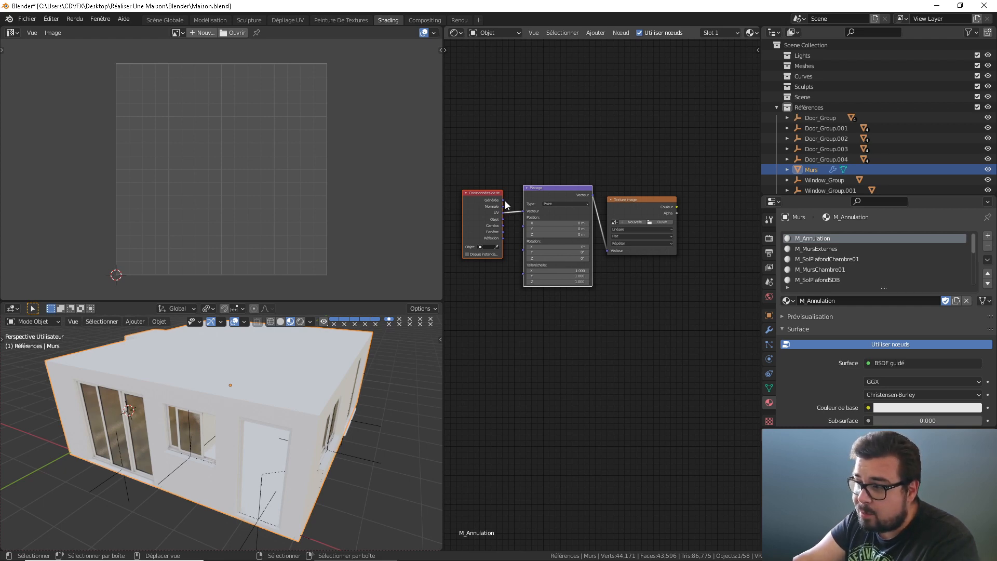
drag(481, 191, 471, 204)
middle_drag(646, 246, 549, 228)
scroll(648, 169, down, 2)
middle_drag(618, 210, 581, 195)
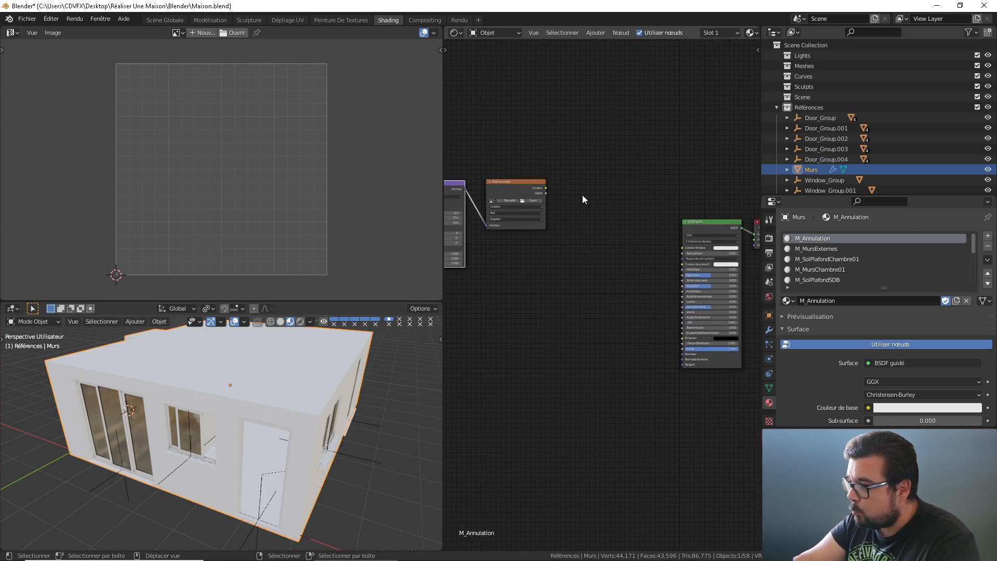
drag(529, 183, 533, 164)
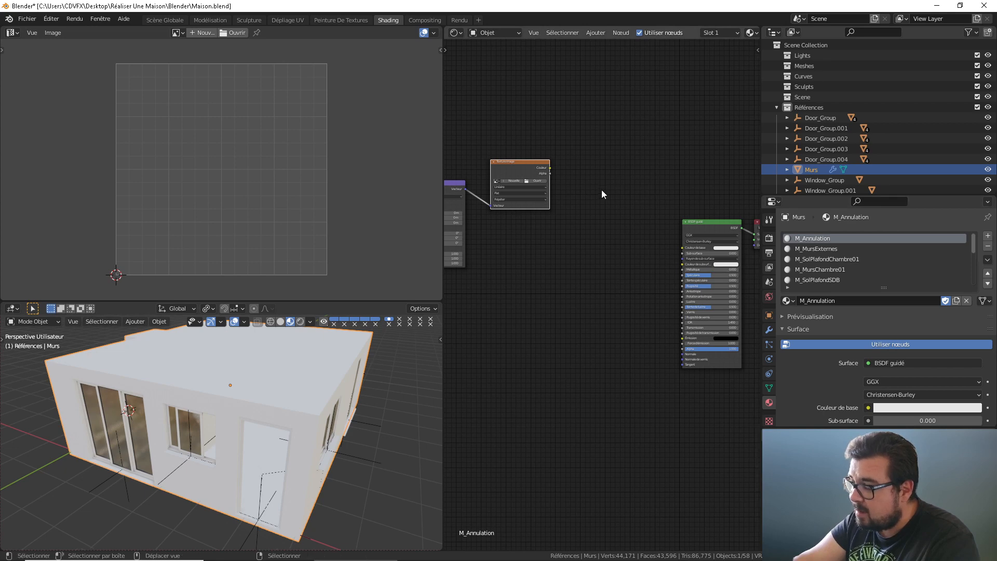
Step: Add an Ambient Occlusion node and connect the image texture's color output to its color input
key(shift+a)
mouse_move(566, 161)
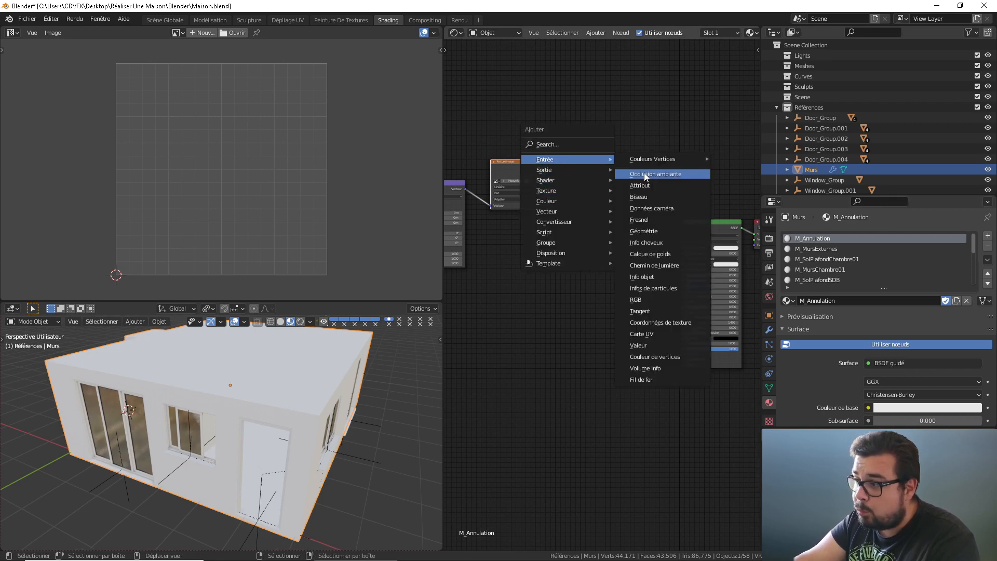
click(644, 162)
click(588, 175)
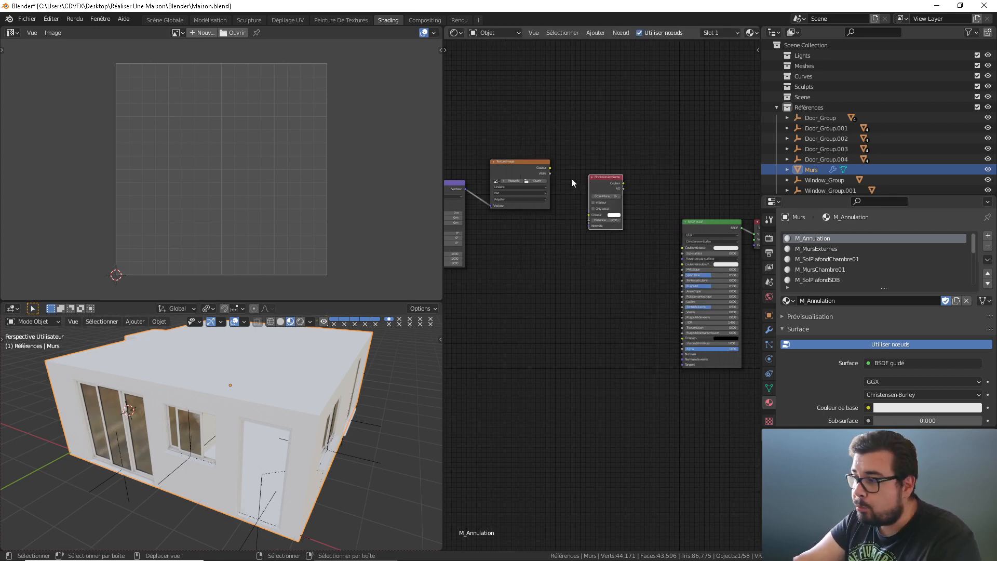
drag(550, 168, 595, 186)
middle_drag(604, 178, 570, 171)
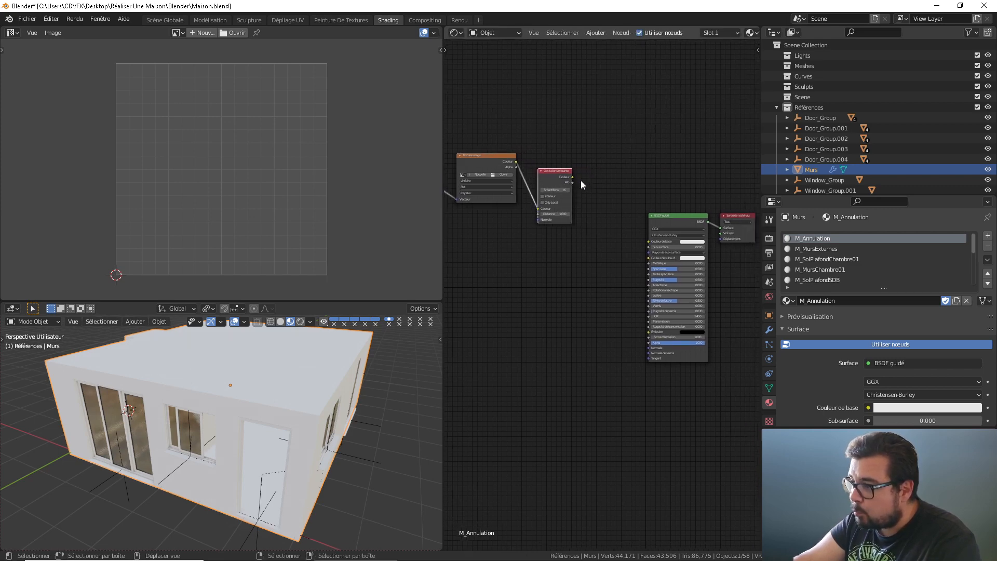
Step: Add a ColorRamp node below the Ambient Occlusion node and feed the AO output into its factor
key(shift+a)
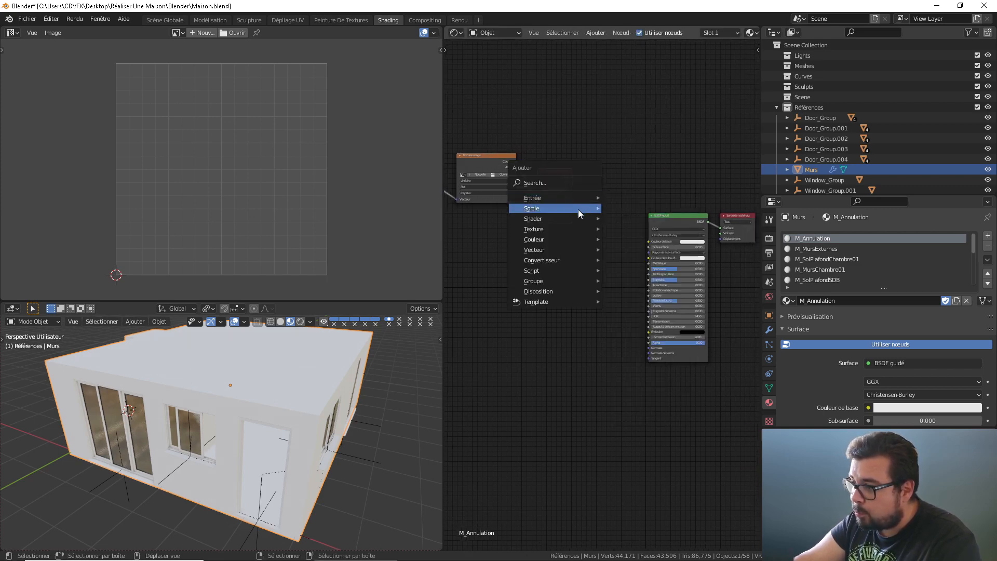
mouse_move(578, 199)
mouse_move(565, 260)
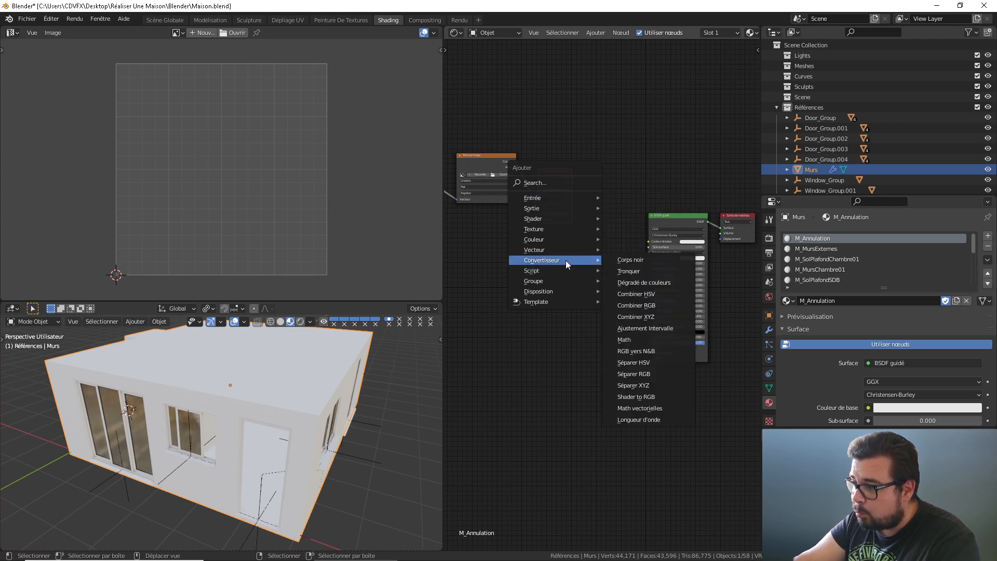
click(644, 281)
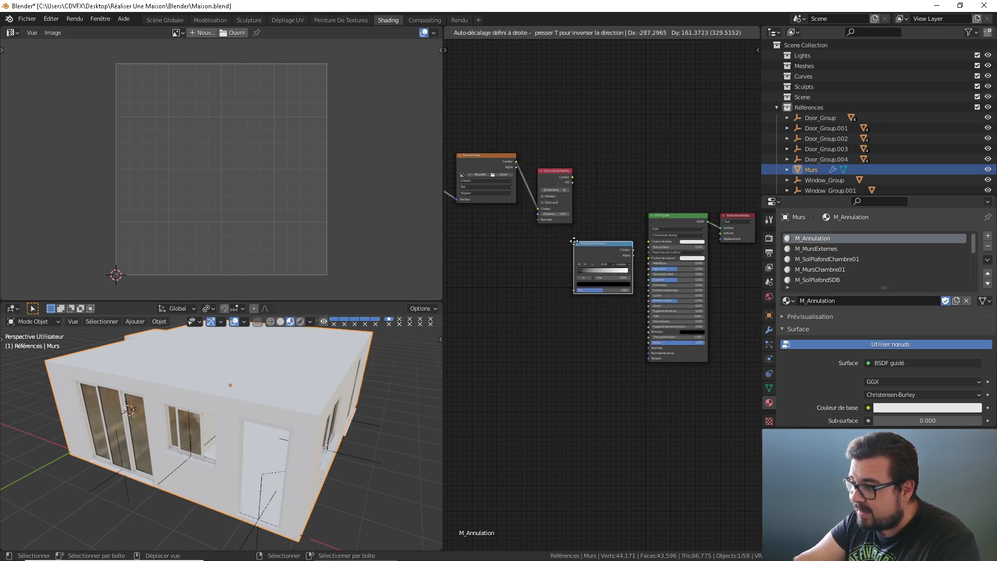
click(575, 206)
mouse_move(572, 182)
mouse_down()
mouse_move(581, 190)
mouse_move(575, 290)
mouse_up()
Step: Move the Principled BSDF and Material Output nodes farther right to make room for more nodes
middle_drag(654, 265, 547, 257)
drag(685, 196, 578, 293)
drag(585, 213, 670, 208)
Step: Add a MixRGB node, connecting the Ambient Occlusion color to Color1 and the ColorRamp color to Color2
middle_drag(513, 167, 527, 173)
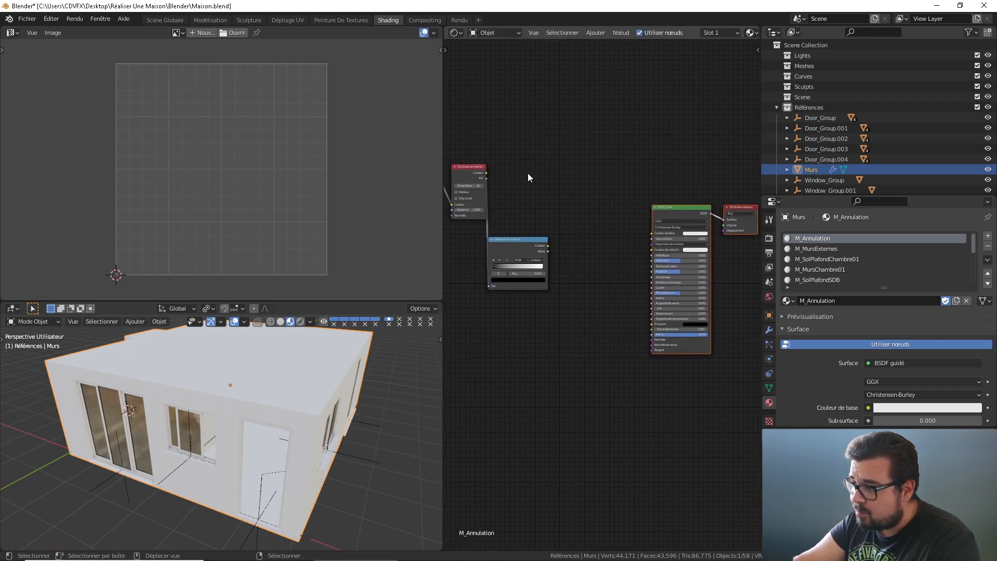
key(shift+a)
mouse_move(514, 153)
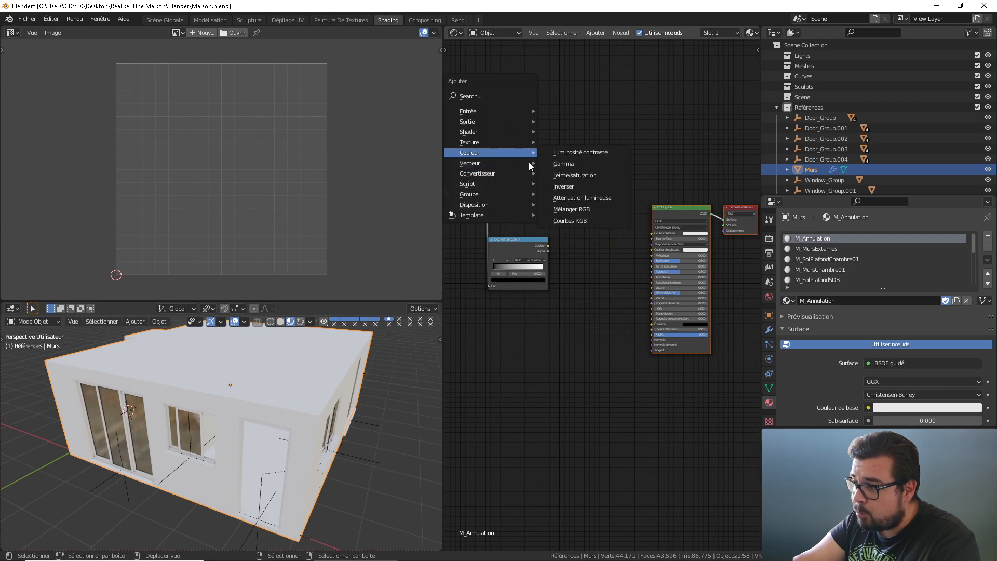
click(585, 212)
click(586, 204)
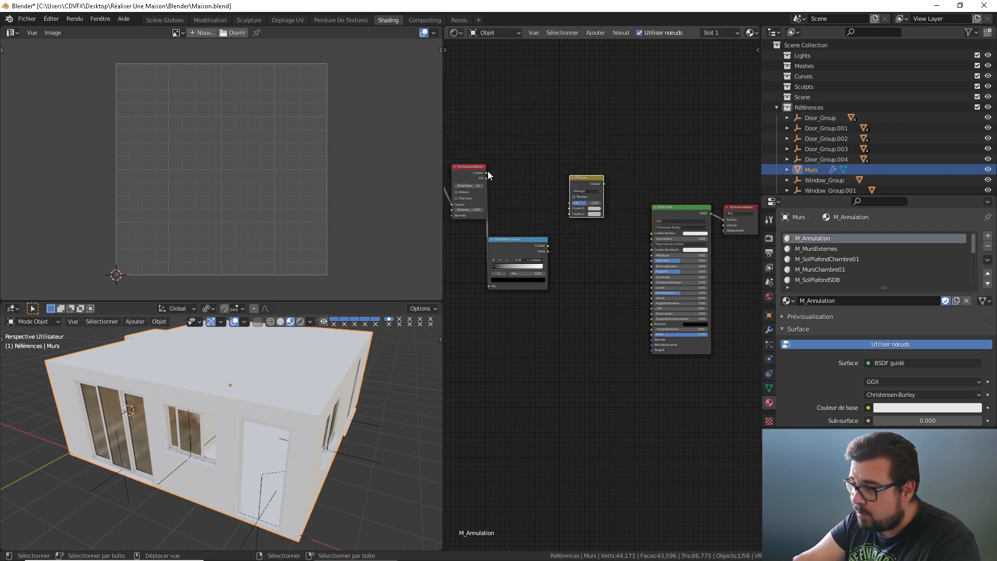
drag(486, 172, 571, 214)
drag(530, 240, 548, 233)
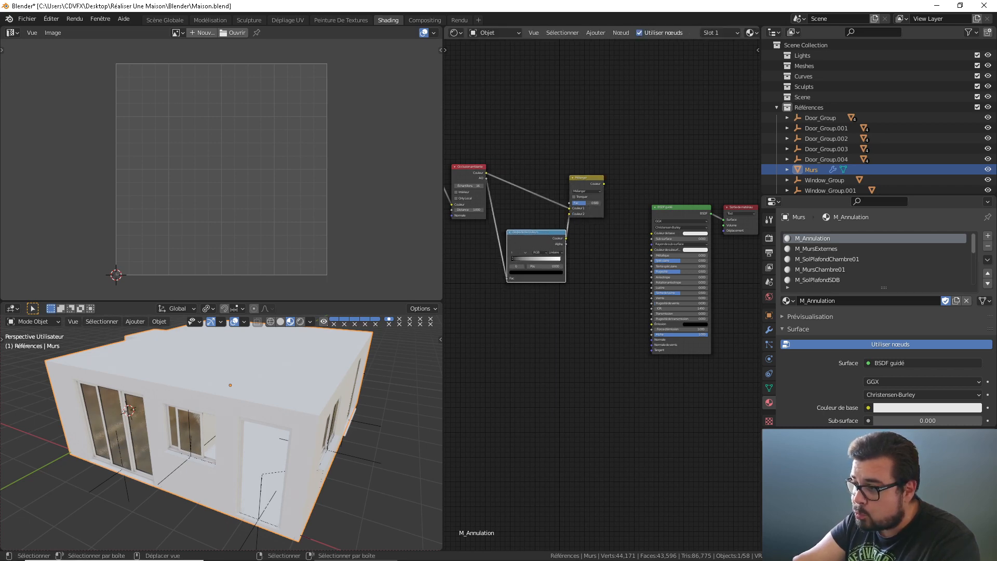
Step: Set the MixRGB node to Multiply at full factor and connect its output to the BSDF's base color
click(591, 191)
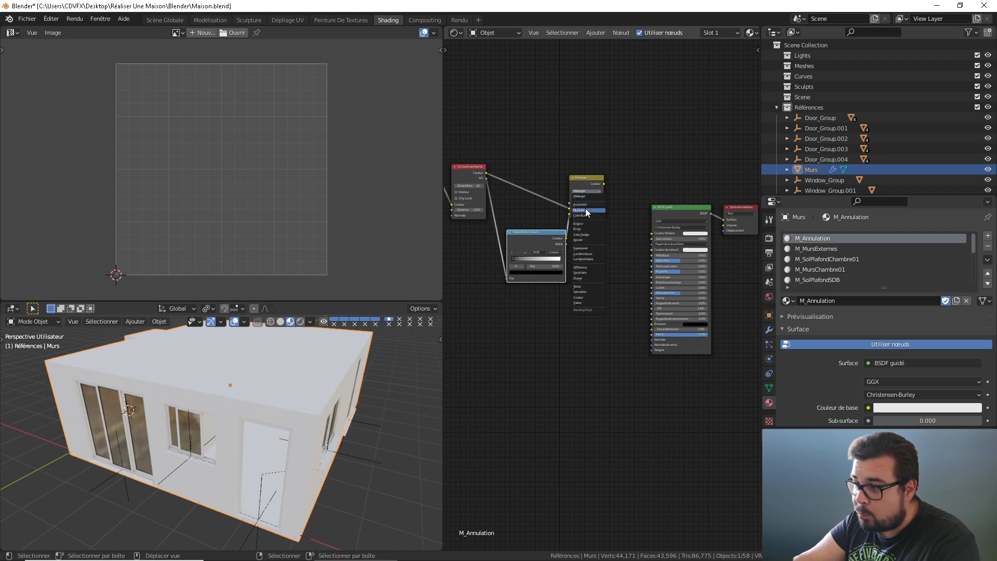
click(587, 211)
drag(588, 176, 586, 149)
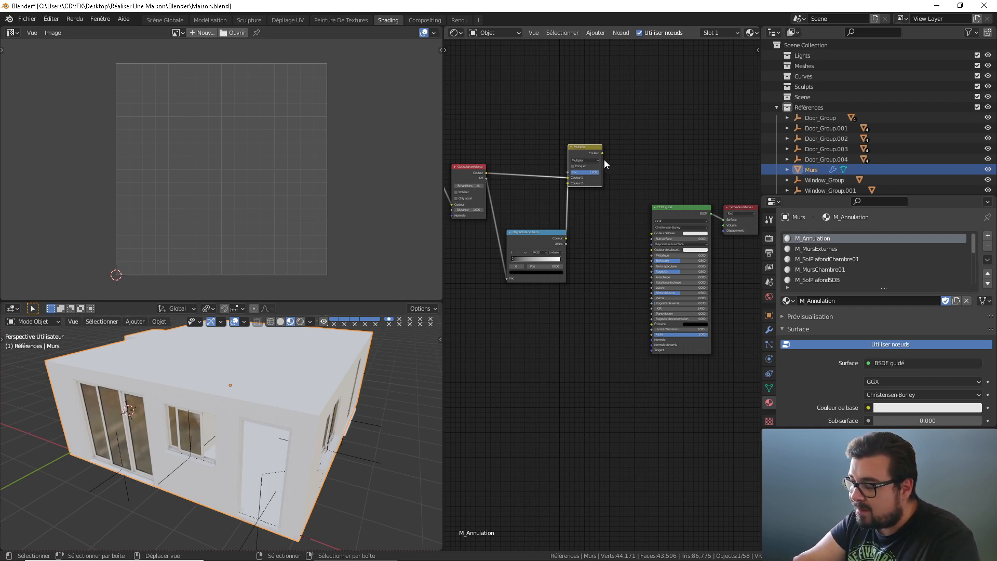
drag(603, 153, 653, 233)
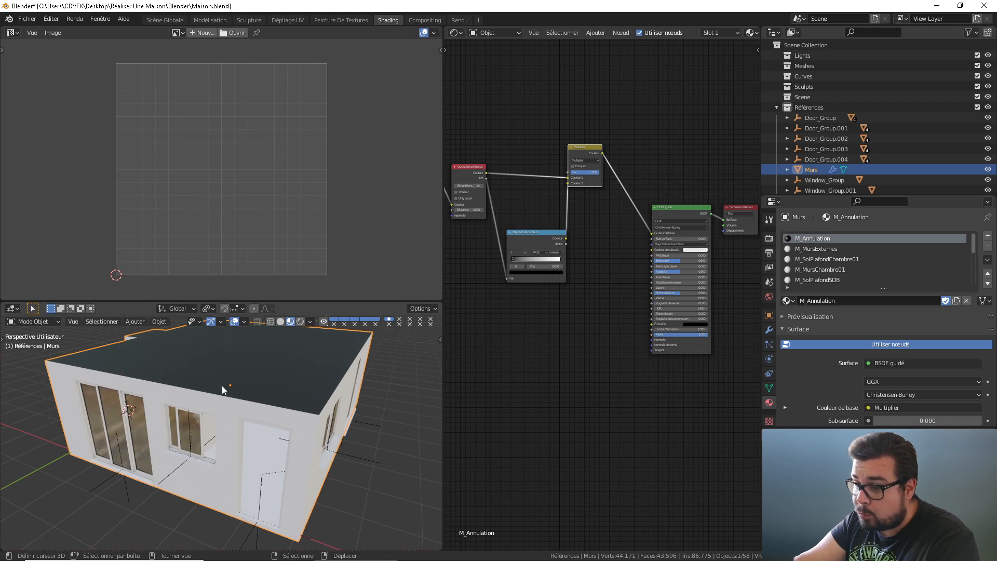
Step: Move the Principled BSDF and Material Output nodes down and to the right, away from the Multiply node
middle_drag(574, 273, 593, 264)
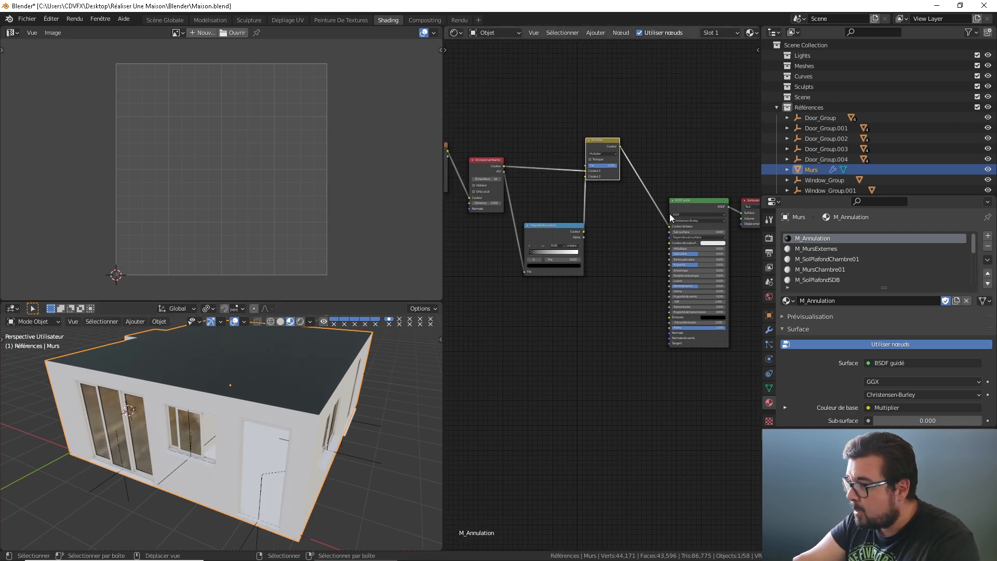
middle_drag(655, 237, 606, 218)
drag(734, 158, 639, 252)
drag(655, 186, 688, 254)
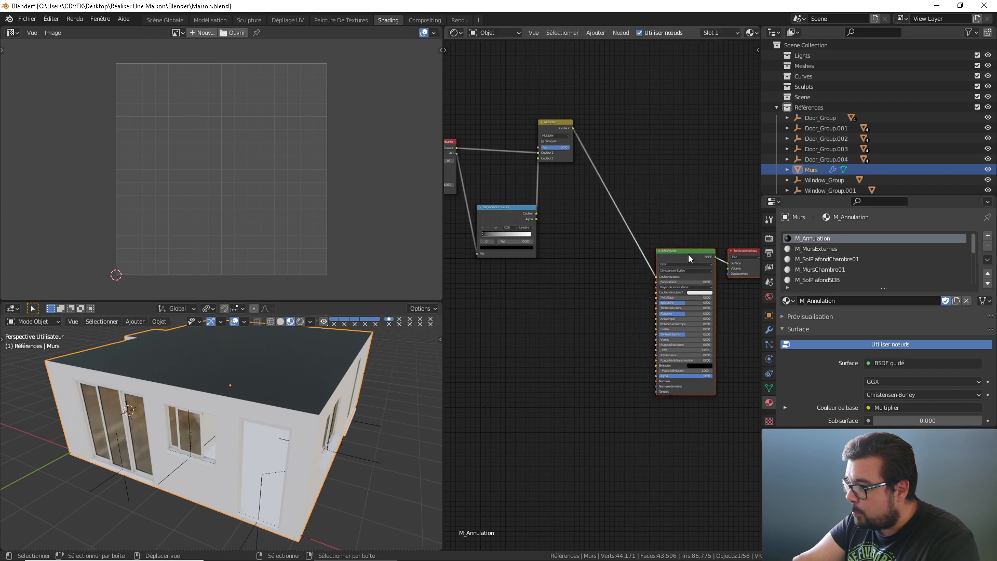
Step: Duplicate the Image Texture node below the original, connecting the Mapping vector to it and its color to the BSDF's Metallic input
middle_drag(625, 266, 699, 219)
scroll(591, 213, left, 5)
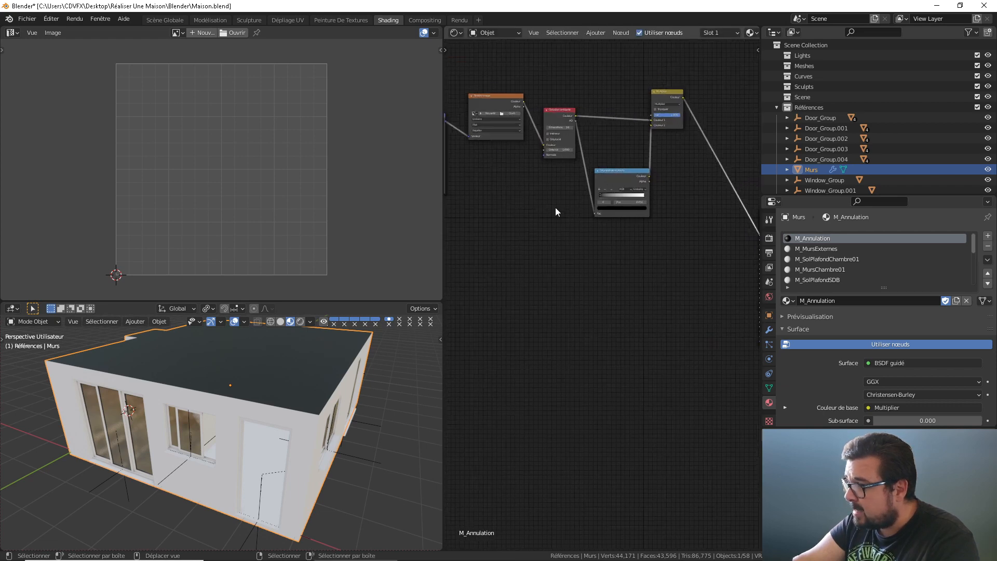
click(553, 105)
key(shift+d)
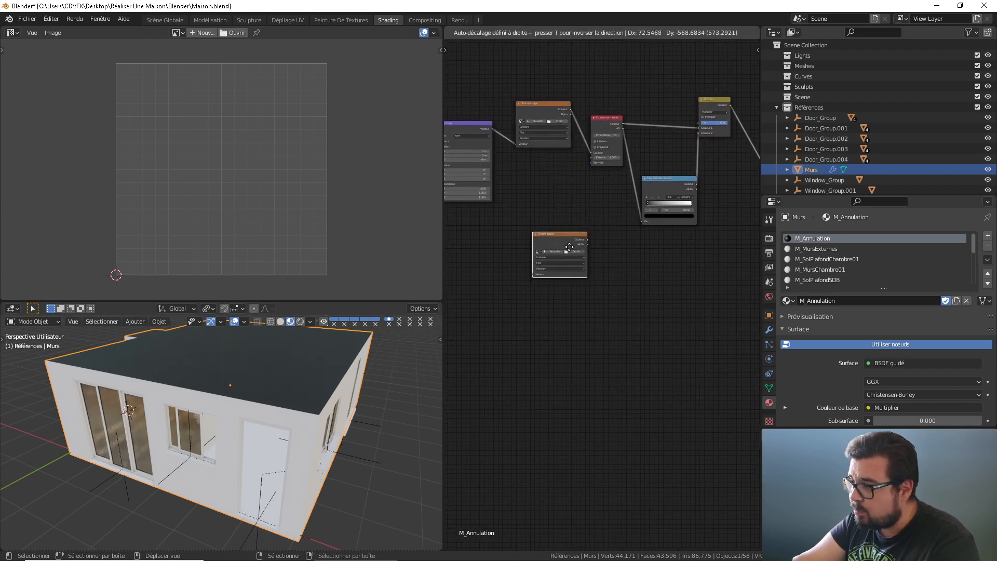
click(565, 237)
drag(492, 130, 528, 264)
middle_drag(607, 239, 515, 220)
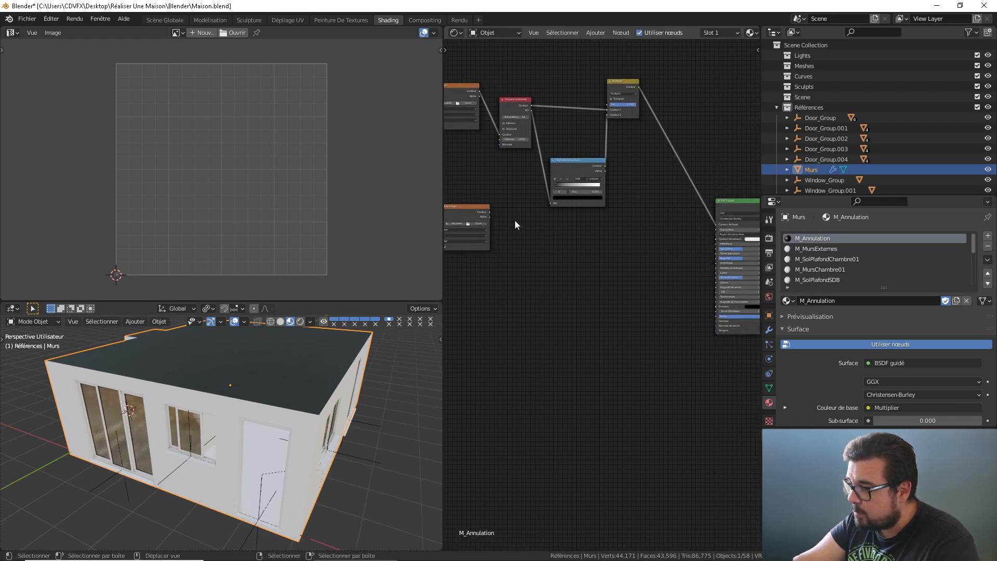
drag(486, 212, 717, 243)
drag(474, 209, 486, 232)
Step: Duplicate the metallic texture node below itself, linking its color to the BSDF's Specular input and the Mapping vector to its vector input
middle_drag(510, 219, 518, 200)
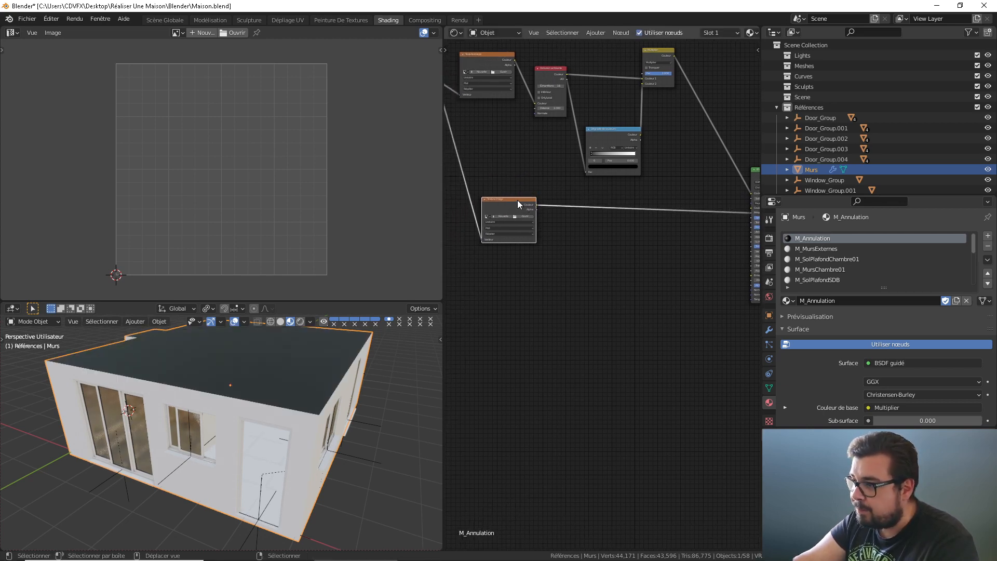
key(shift+d)
click(511, 254)
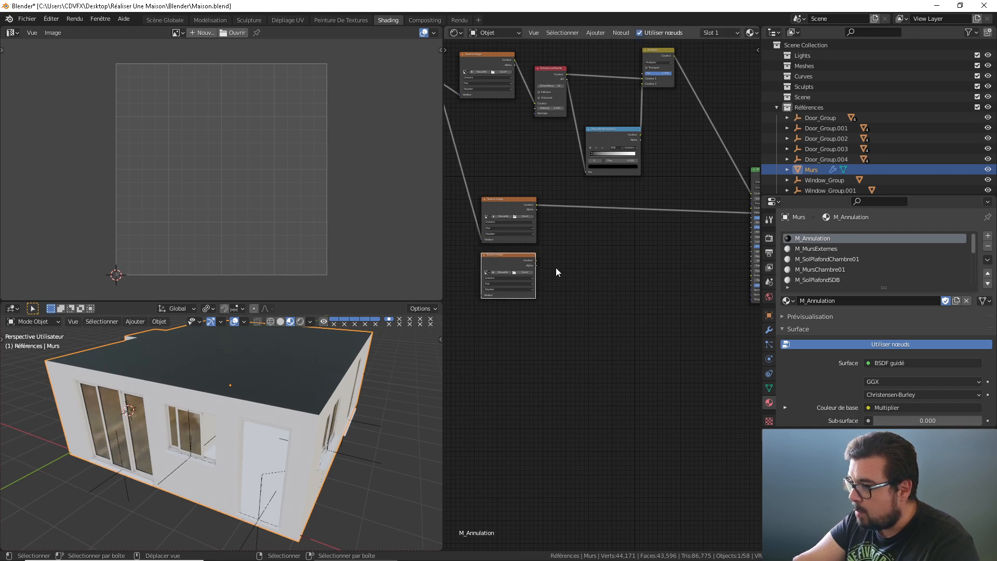
drag(535, 260, 751, 218)
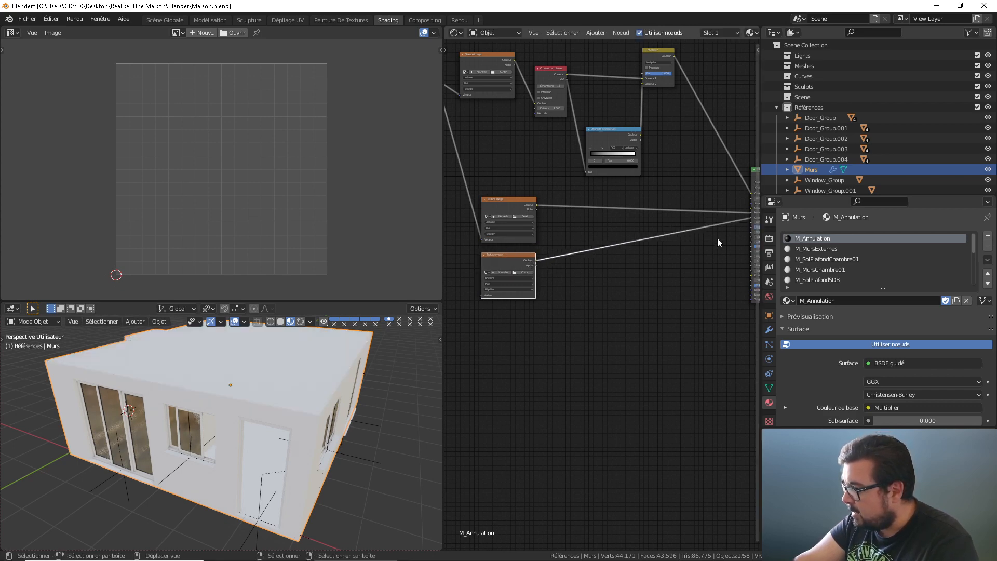
mouse_move(718, 238)
middle_down()
mouse_move(619, 228)
mouse_move(707, 232)
middle_up()
mouse_move(506, 79)
mouse_down()
mouse_move(541, 289)
mouse_move(552, 295)
mouse_up()
Step: Insert a Fresnel node into the link between the specular texture and the BSDF, and align both nodes
middle_drag(699, 264, 623, 251)
key(shift+a)
mouse_move(606, 248)
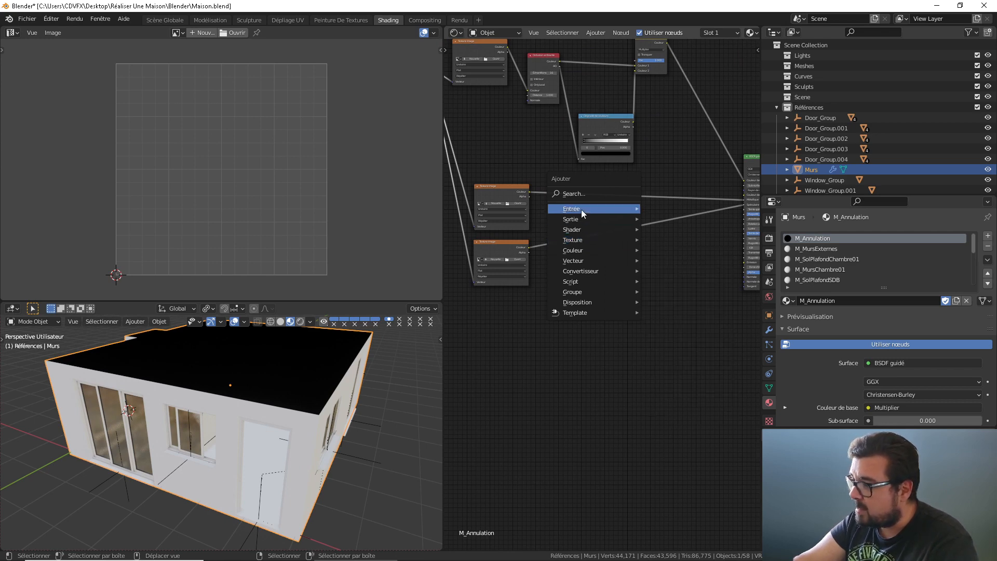
mouse_move(581, 208)
click(665, 265)
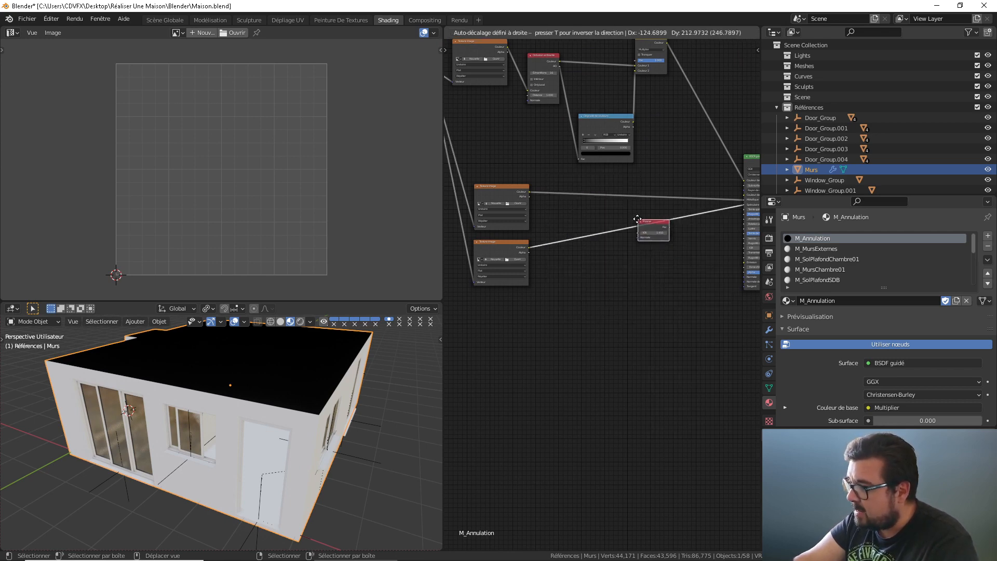
click(638, 221)
drag(635, 238, 623, 216)
click(506, 249)
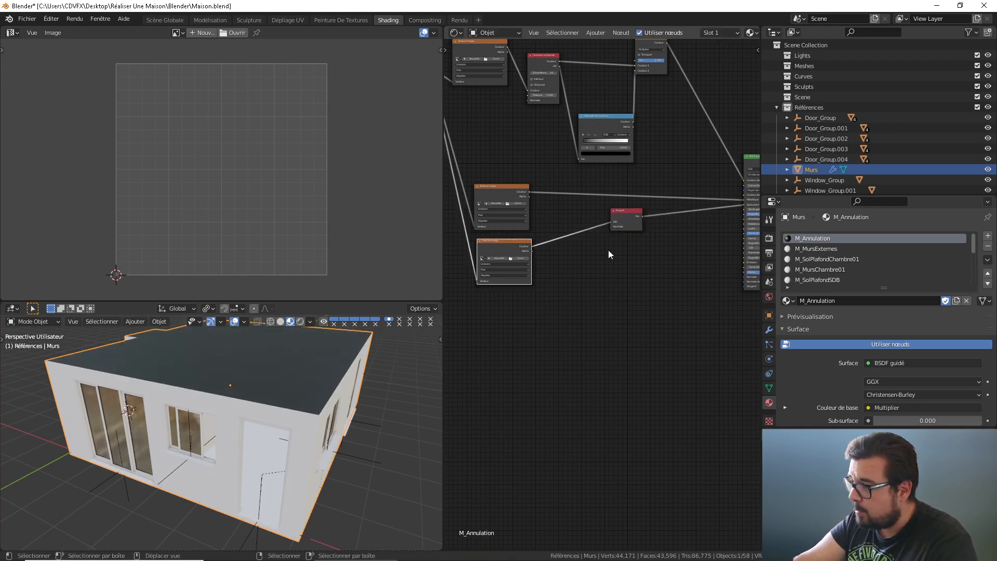
Step: Duplicate the specular texture node below itself, linking its color to the BSDF's Roughness input and the Mapping vector to its vector input
middle_drag(713, 226, 663, 212)
middle_drag(449, 227, 541, 225)
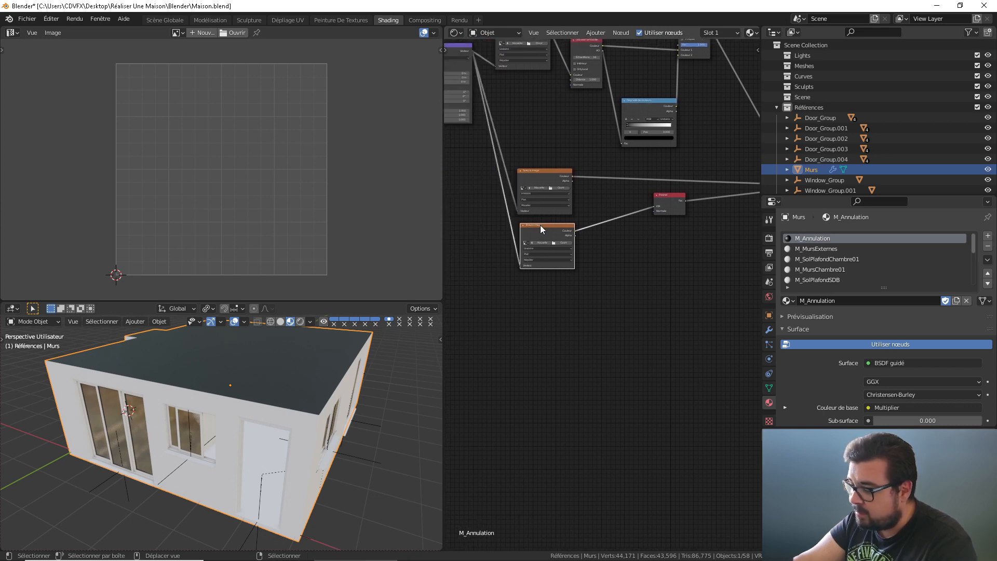
key(shift+d)
click(557, 283)
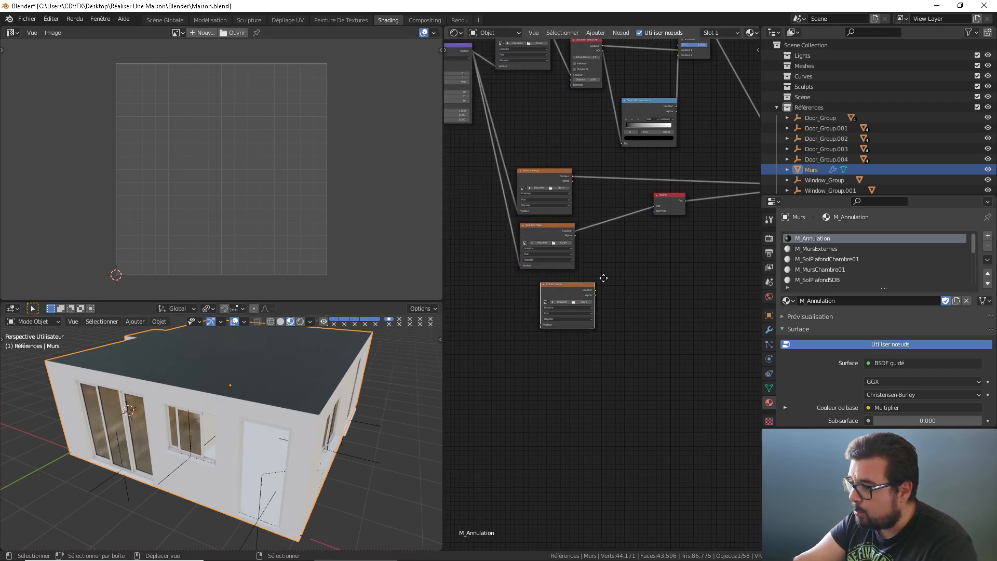
middle_drag(589, 292, 523, 294)
drag(528, 291, 721, 207)
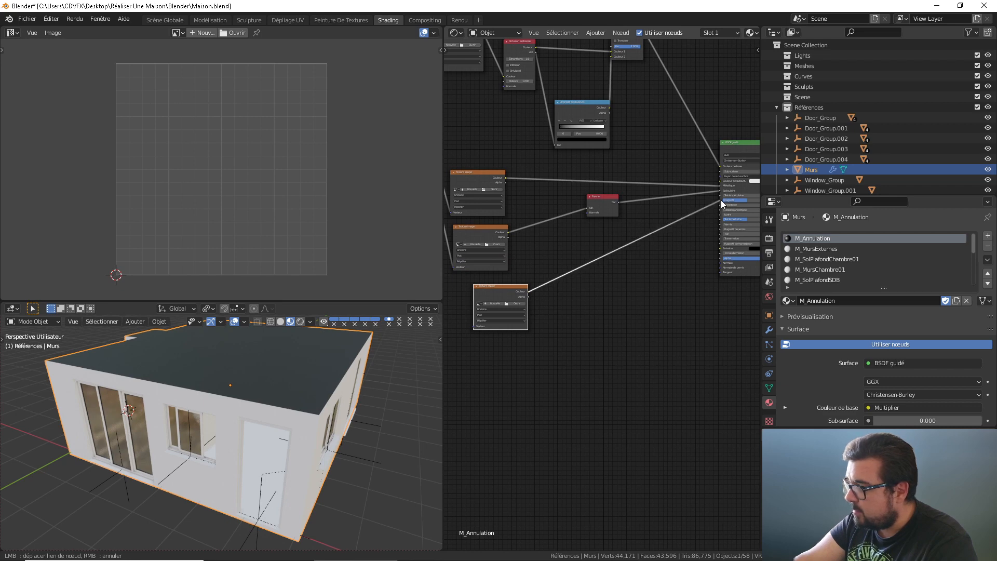
middle_drag(445, 166, 561, 179)
drag(496, 68, 590, 341)
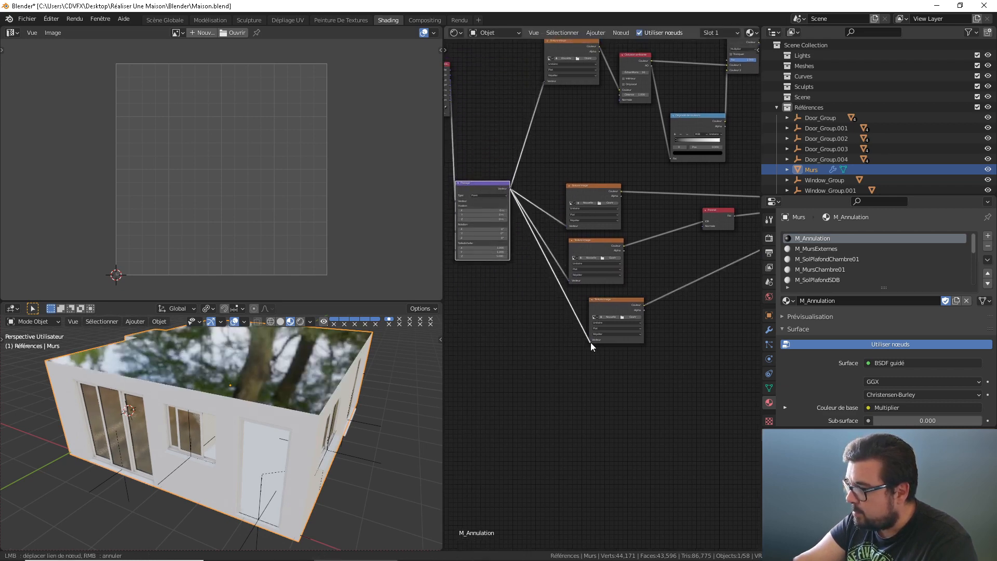
Step: Duplicate the roughness texture node directly below itself
middle_drag(668, 305, 652, 241)
key(shift+d)
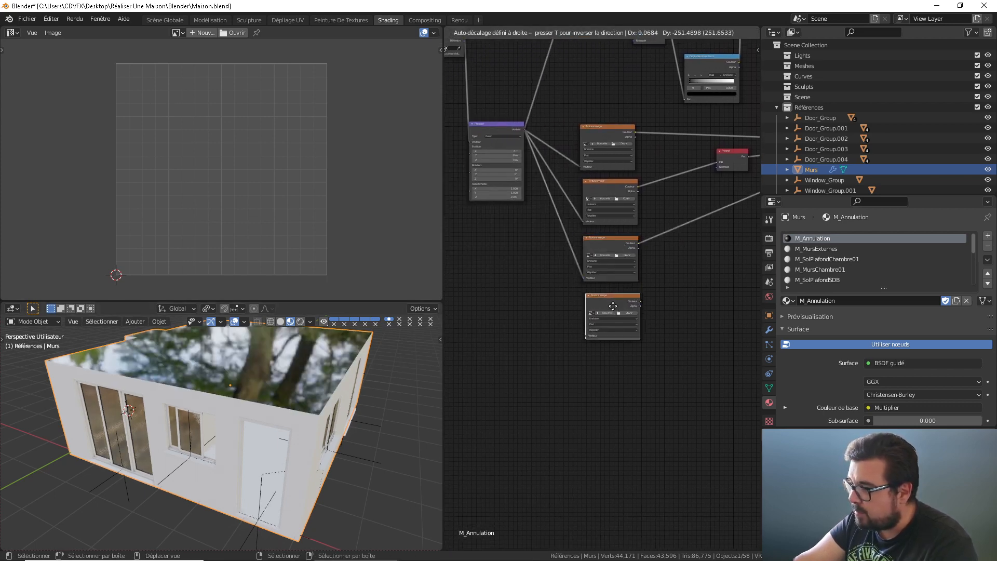
click(613, 306)
Step: Add a Bump node beside the lowest texture, linking the texture's color to its Height and its output to the BSDF's Normal input
key(shift+a)
mouse_move(657, 359)
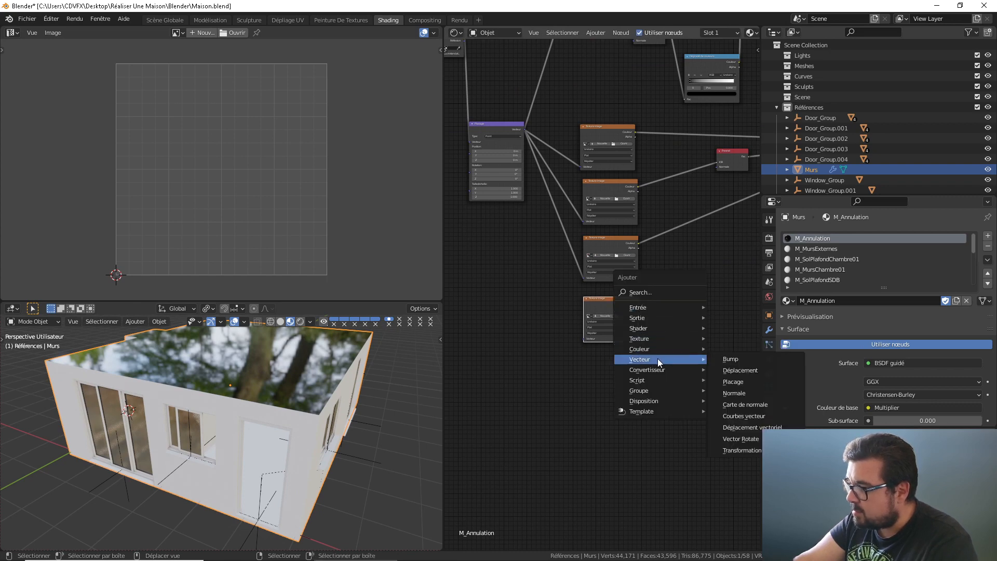
click(724, 314)
click(712, 304)
middle_drag(665, 306, 594, 295)
scroll(571, 293, up, 1)
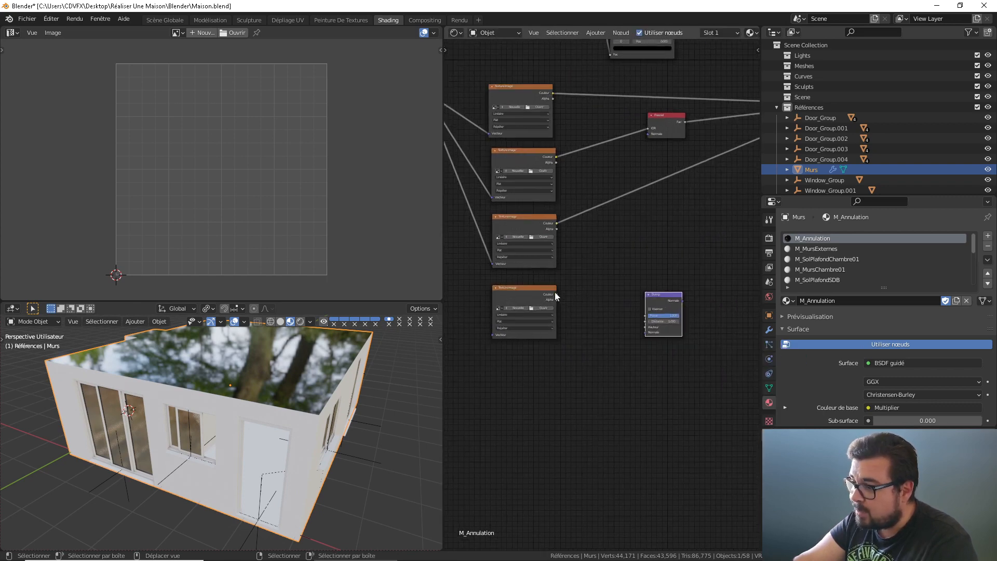
drag(555, 294, 649, 298)
middle_drag(689, 292, 598, 297)
drag(571, 308, 714, 200)
Step: Add a Normal Map node below and to the left of the Bump node, linking its output to the Bump's Normal input
middle_drag(548, 274, 626, 245)
key(shift+a)
mouse_move(603, 254)
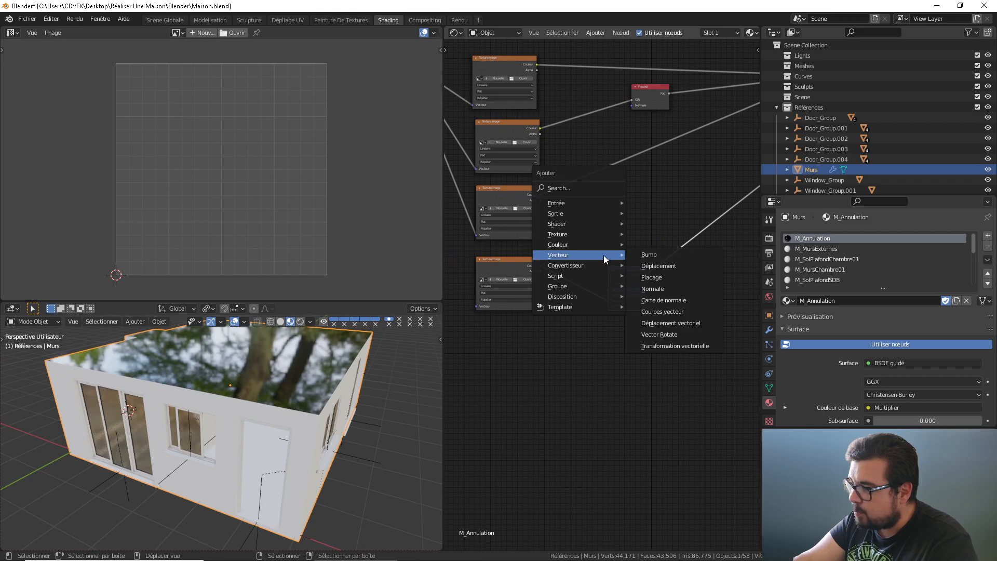
click(673, 300)
click(596, 339)
drag(598, 331, 609, 306)
Step: Duplicate the bump texture node below itself and connect the copy's color to the Normal Map node's Color input
middle_drag(511, 266, 578, 250)
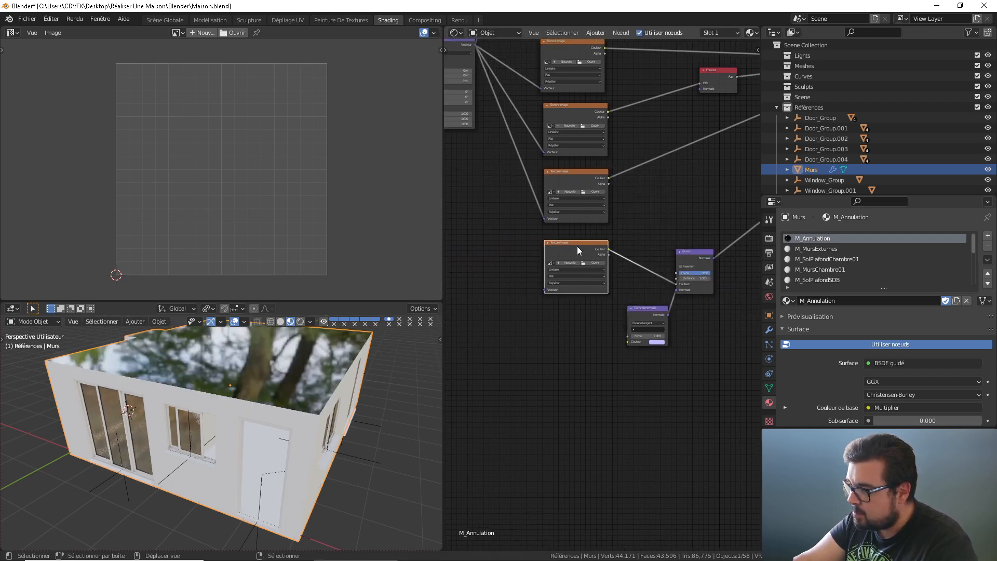
key(shift+d)
click(575, 314)
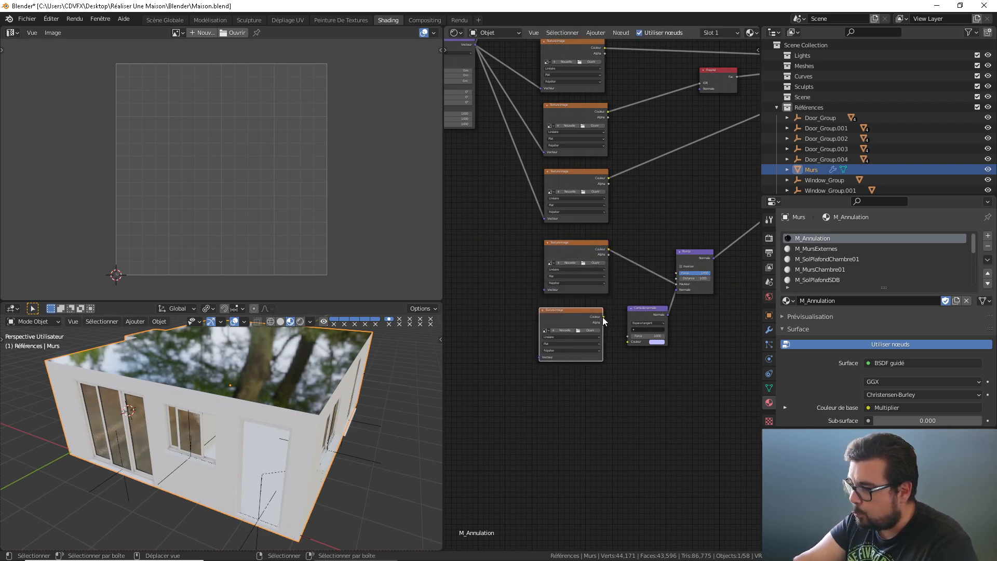
drag(603, 317, 628, 342)
Step: Connect the Mapping vector to the vector inputs of both the bump texture and the normal map texture
middle_drag(508, 104, 569, 129)
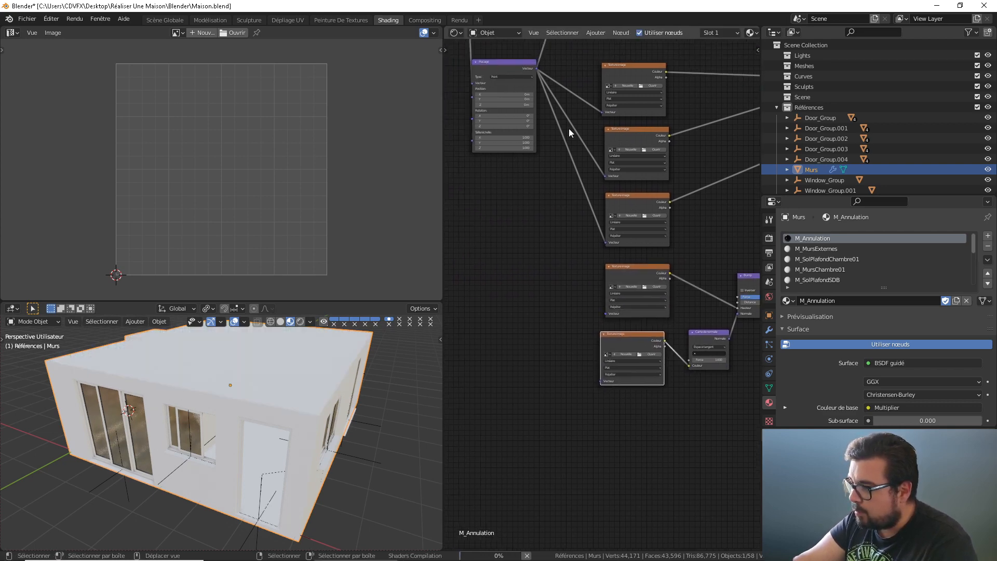
drag(534, 69, 605, 314)
drag(534, 68, 601, 380)
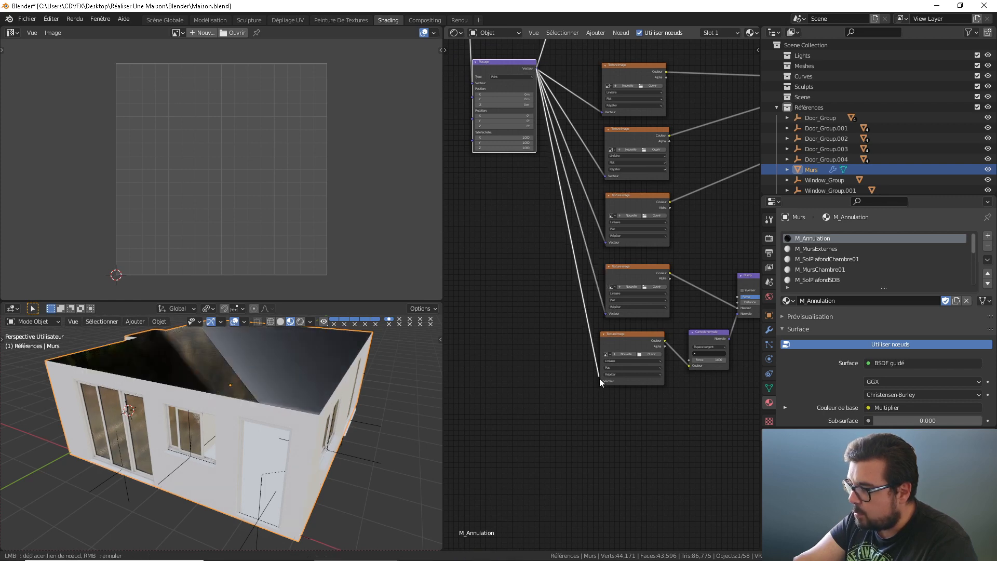
Step: Move the Texture Coordinate node down beside the Mapping node
middle_drag(529, 172, 603, 264)
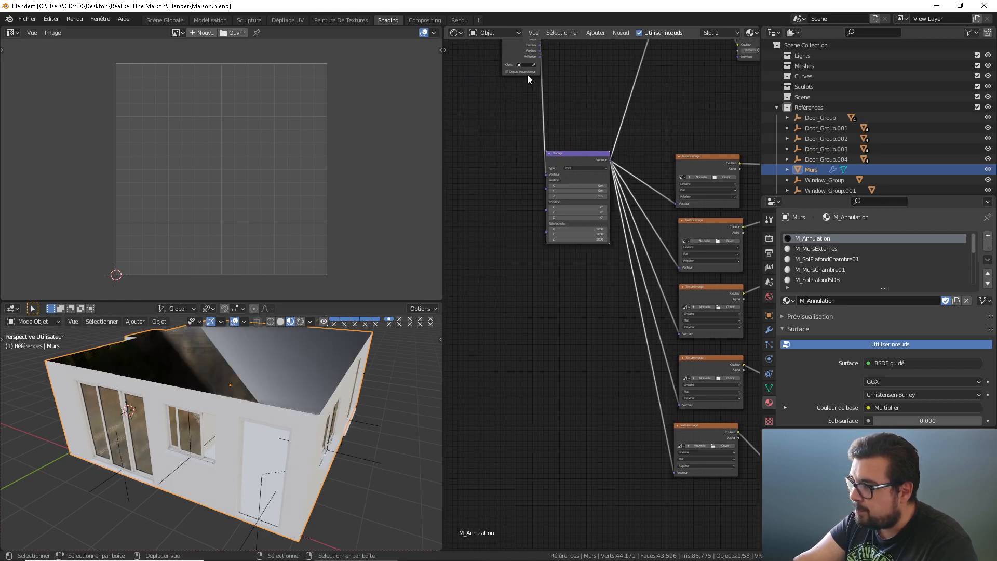
drag(514, 46, 474, 178)
click(491, 177)
Step: Examine the whole node setup and the links entering the Principled BSDF
middle_drag(743, 190, 636, 183)
scroll(678, 136, down, 5)
middle_drag(678, 136, 600, 190)
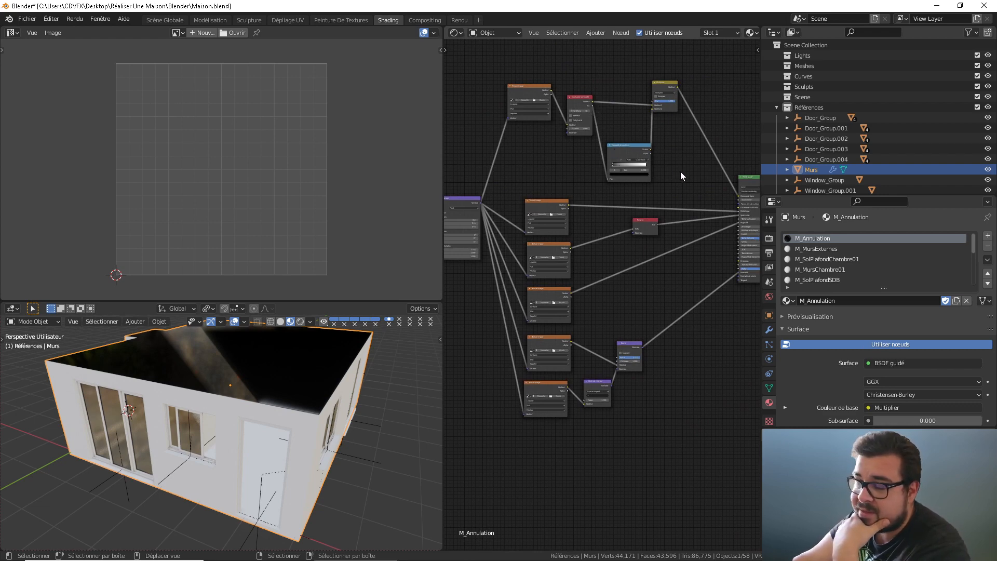
scroll(660, 200, up, 5)
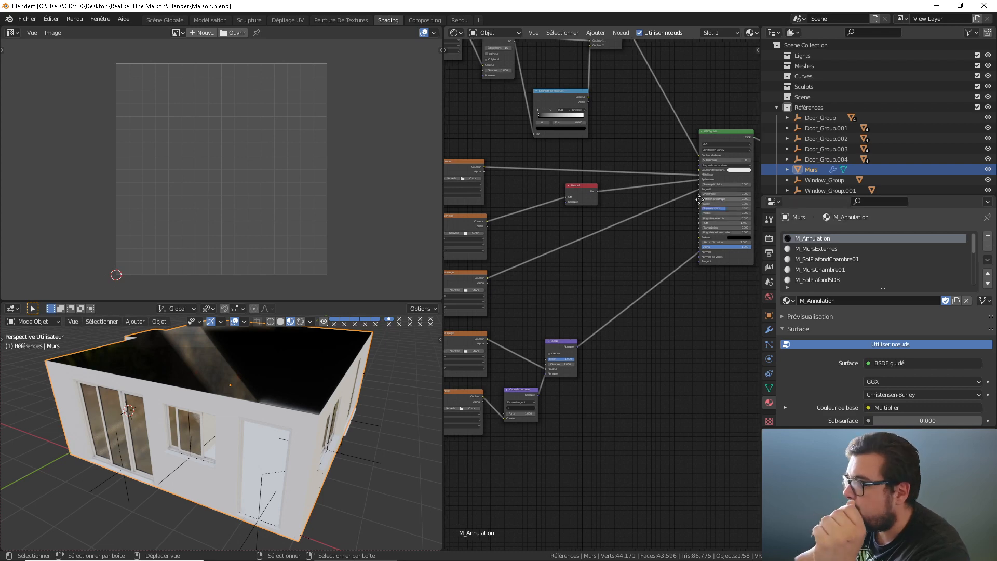
middle_drag(711, 193, 659, 193)
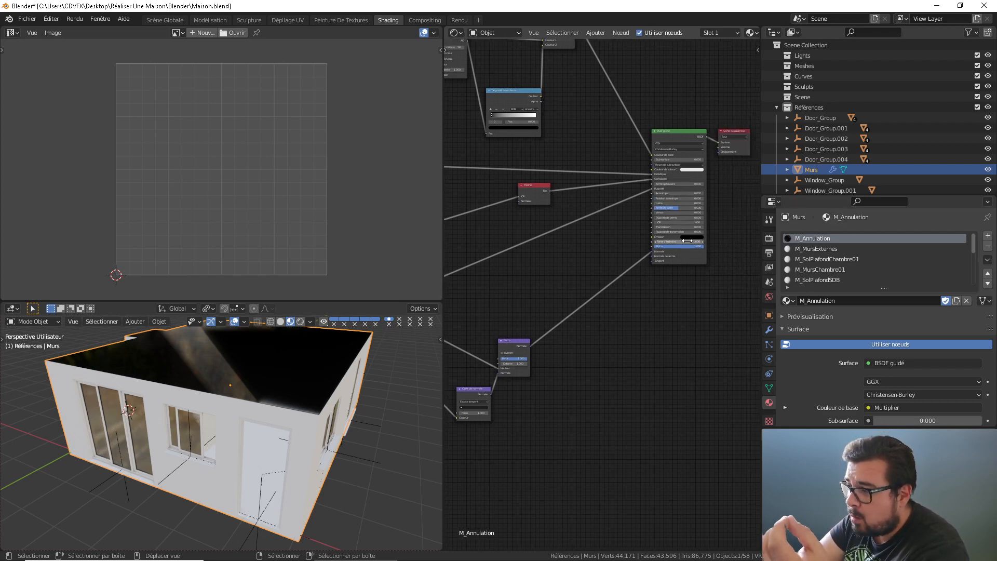
scroll(635, 244, down, 2)
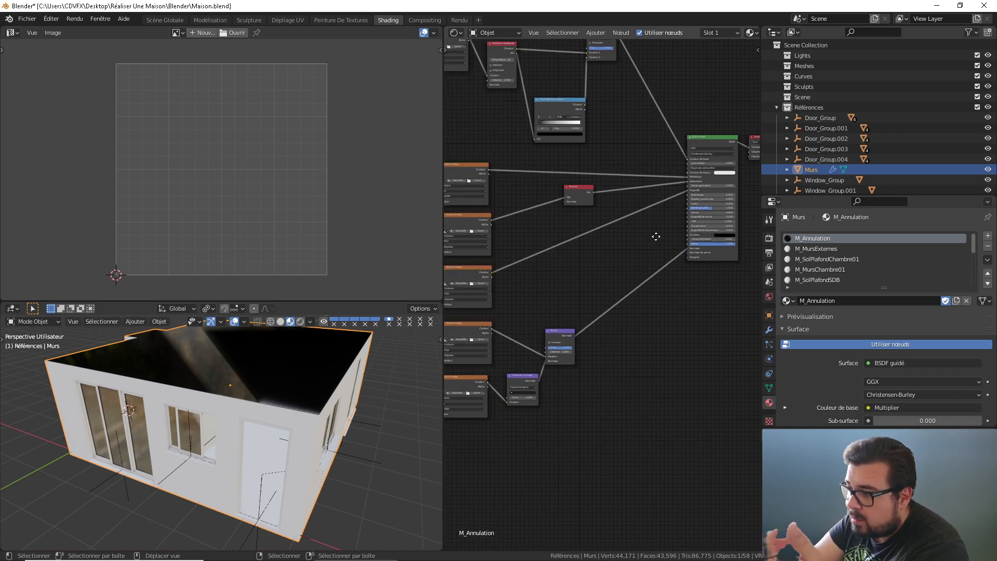
middle_drag(657, 234, 696, 196)
scroll(652, 281, up, 2)
Step: Set the Bump node's Strength and Distance both to 0.350
middle_drag(652, 280, 590, 241)
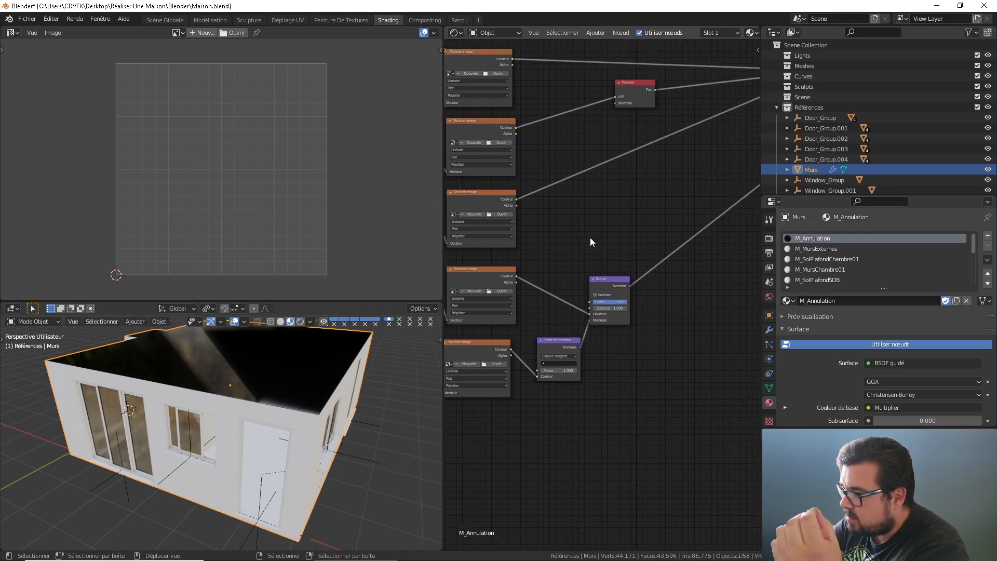
scroll(612, 277, up, 1)
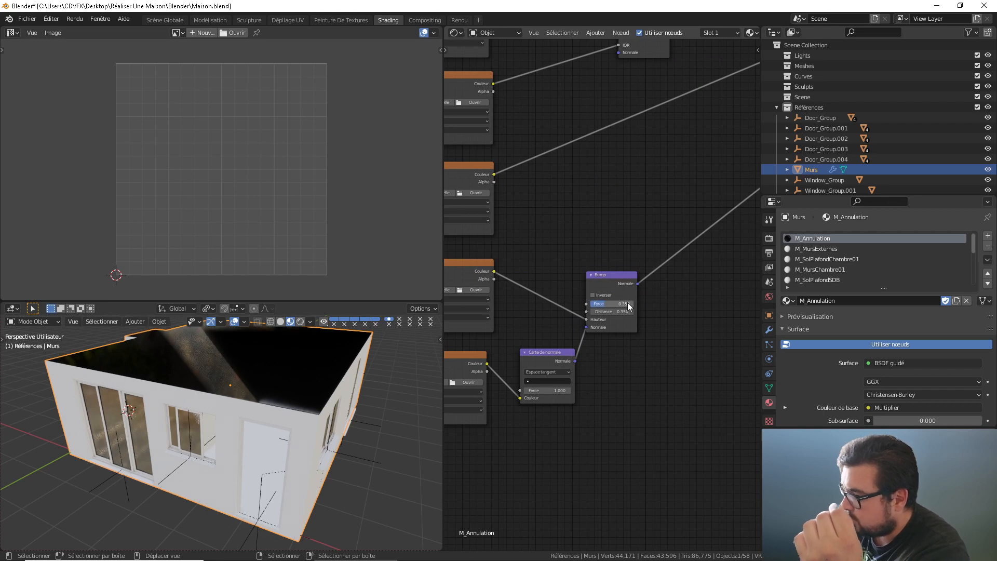
scroll(554, 386, down, 1)
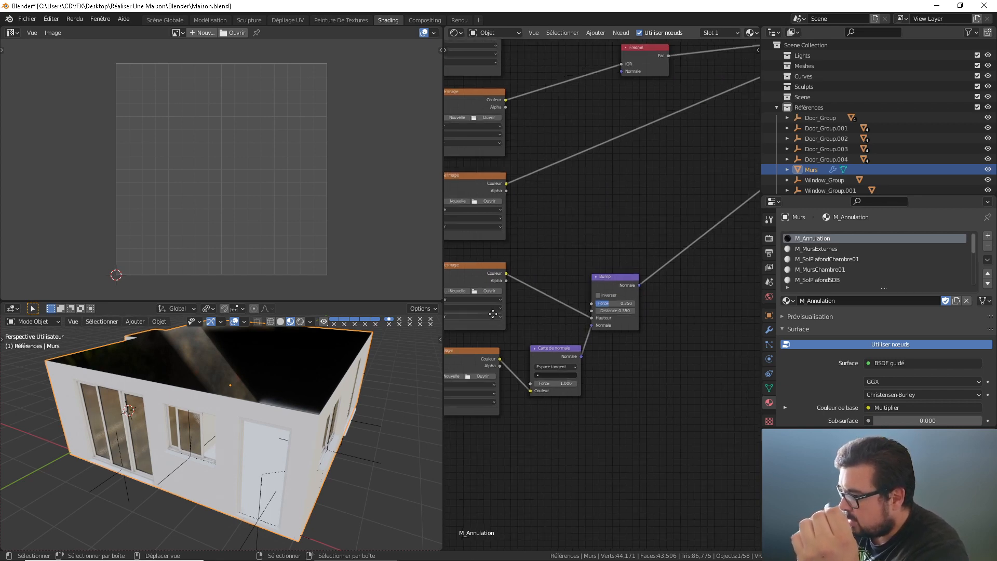
Step: Link the Bump node's normal output to the Normal inputs of the Fresnel and Ambient Occlusion nodes
middle_drag(493, 380, 590, 359)
mouse_move(674, 236)
middle_down()
mouse_move(595, 259)
mouse_move(547, 287)
middle_up()
mouse_move(715, 262)
middle_down()
mouse_move(537, 317)
mouse_move(627, 289)
mouse_move(651, 310)
middle_up()
drag(600, 379, 618, 258)
drag(600, 379, 585, 182)
scroll(587, 223, down, 1)
middle_drag(581, 217, 578, 305)
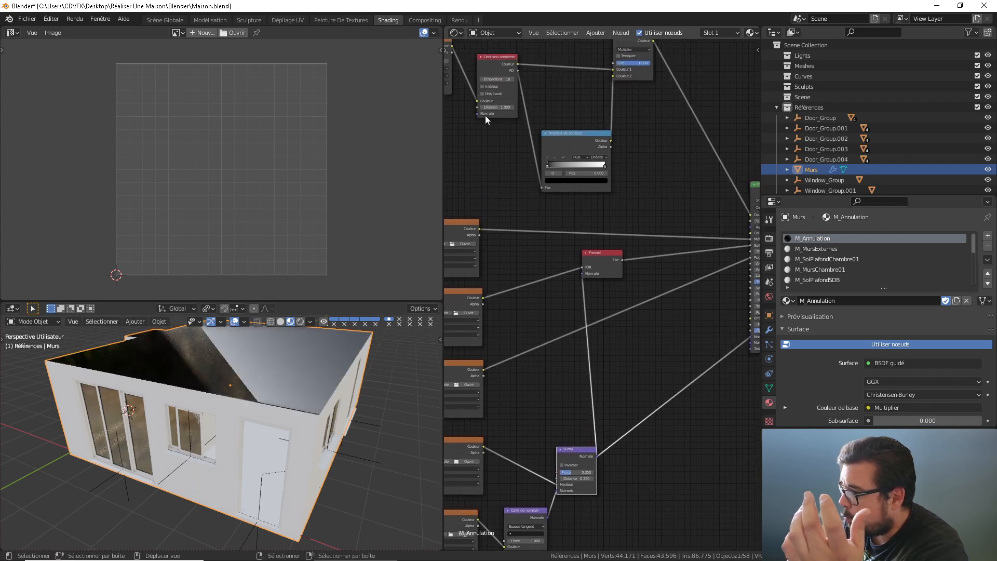
drag(477, 113, 598, 457)
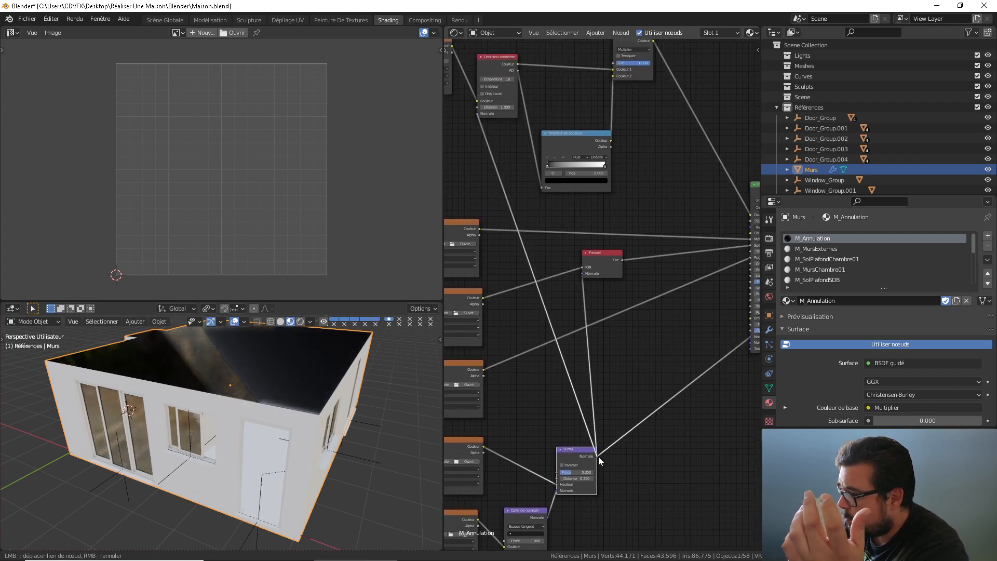
Step: Move the color texture, Ambient Occlusion, ColorRamp and Multiply nodes together up and to the right, away from the other textures
scroll(670, 161, down, 5)
middle_drag(621, 178, 688, 181)
scroll(692, 161, up, 1)
drag(736, 68, 532, 187)
drag(542, 94, 552, 101)
drag(716, 81, 530, 223)
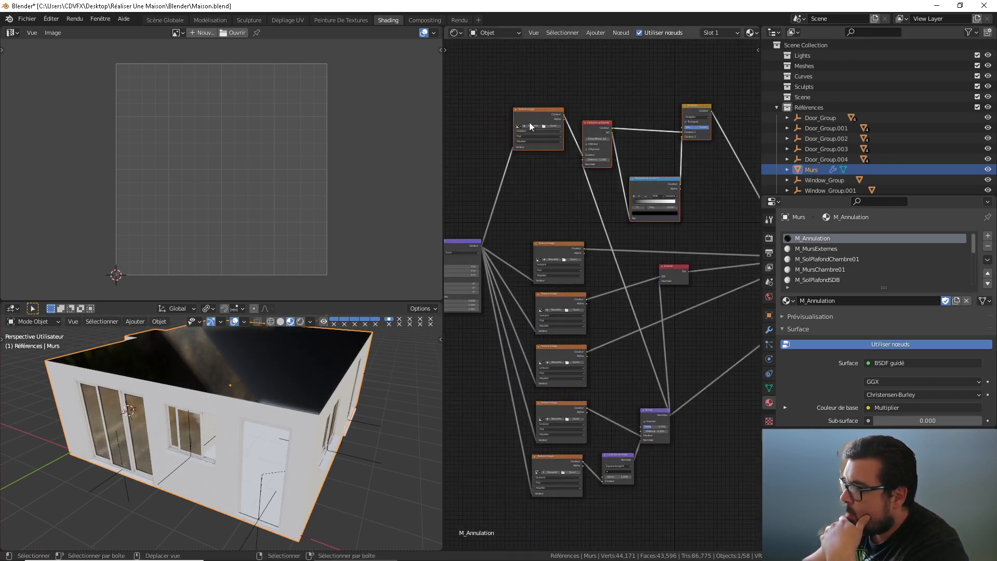
drag(535, 112, 569, 110)
middle_drag(600, 136, 535, 137)
scroll(572, 109, down, 1)
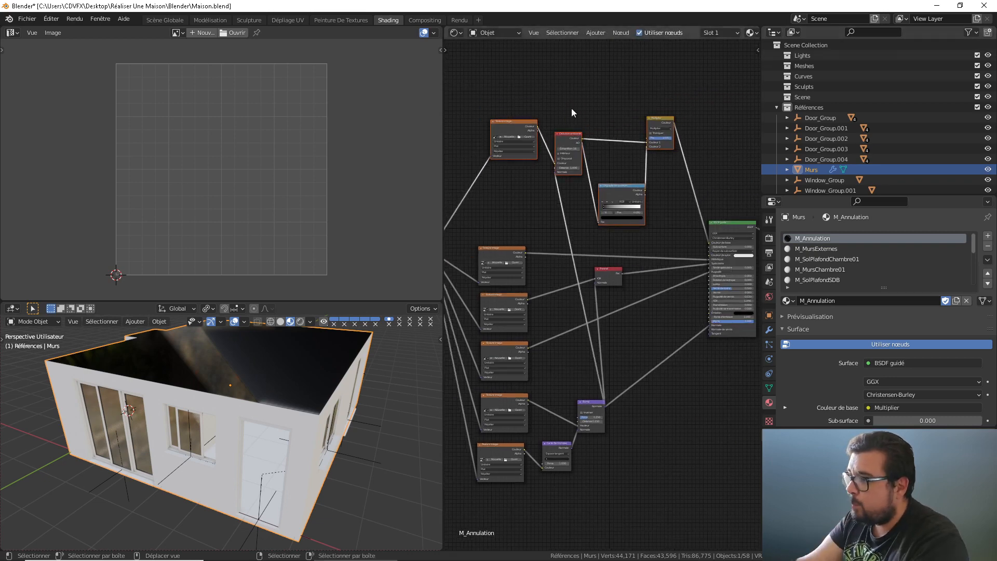
scroll(625, 138, up, 1)
key(g)
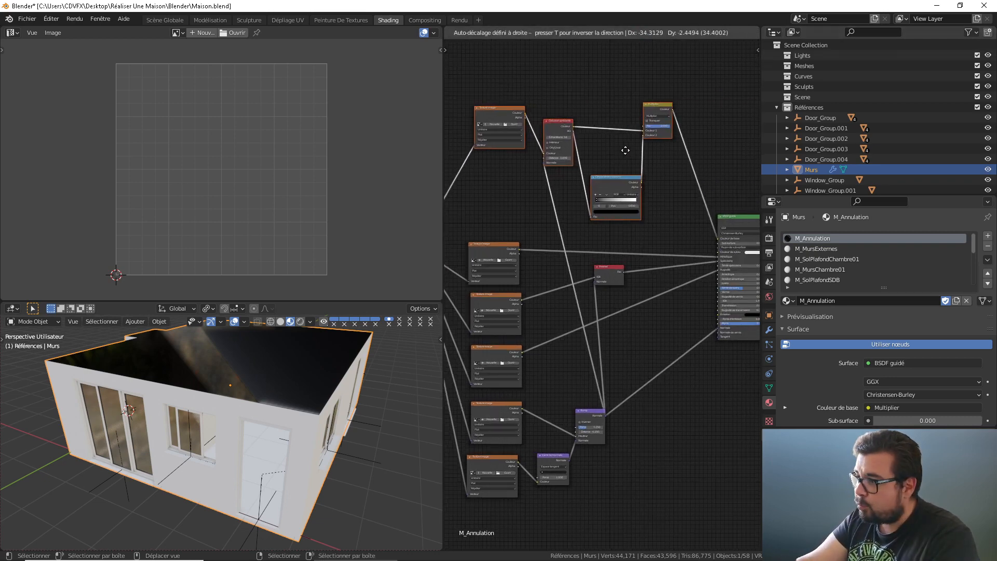
click(632, 144)
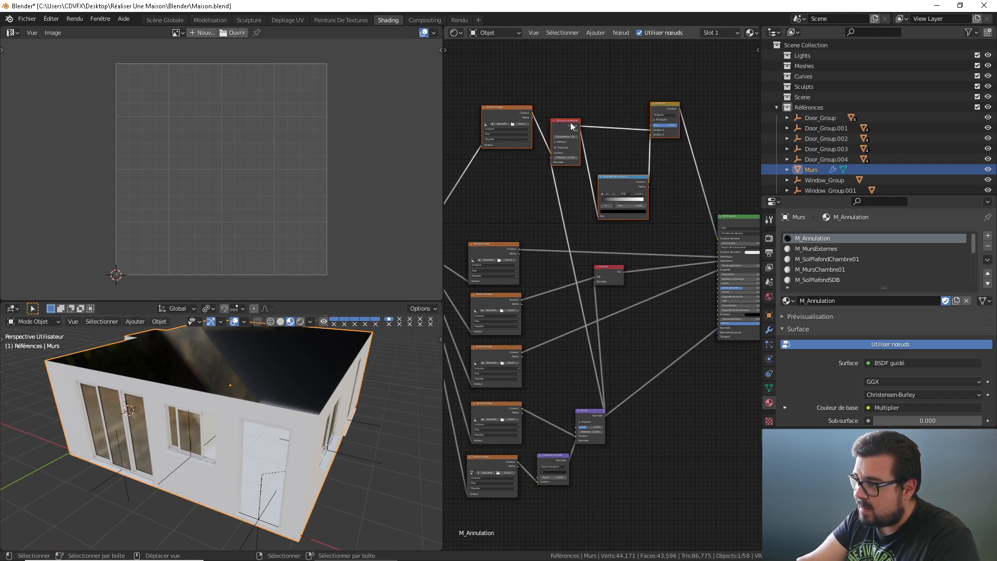
Step: Add a Frame and place the color texture, Ambient Occlusion, ColorRamp and Multiply nodes inside it
click(559, 89)
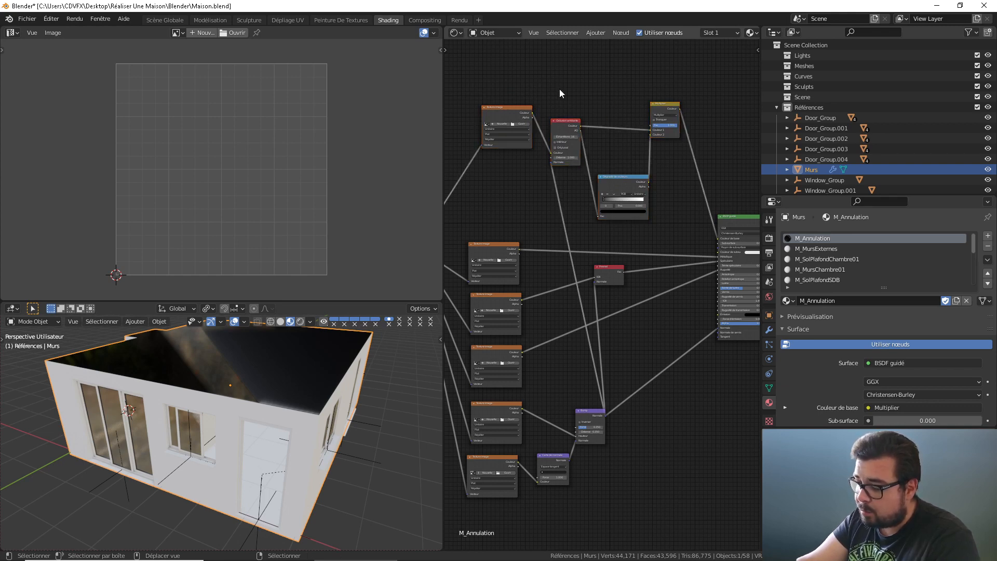
key(shift+a)
mouse_move(537, 146)
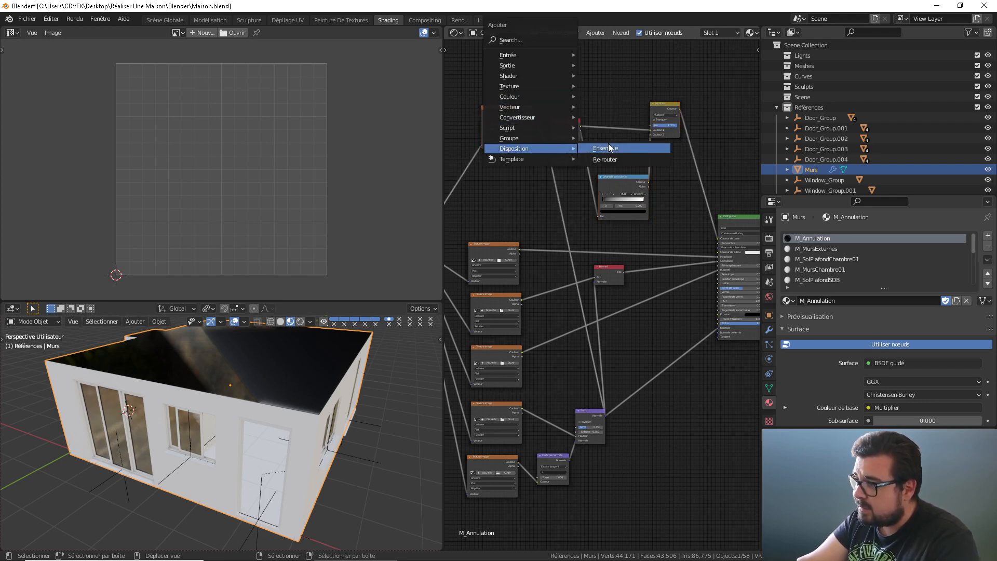
click(609, 148)
click(564, 106)
drag(687, 99, 491, 207)
drag(510, 115, 500, 80)
Step: Label the frame around the color nodes "Color + AO +Cavity"
middle_drag(549, 104, 602, 136)
scroll(601, 136, down, 1)
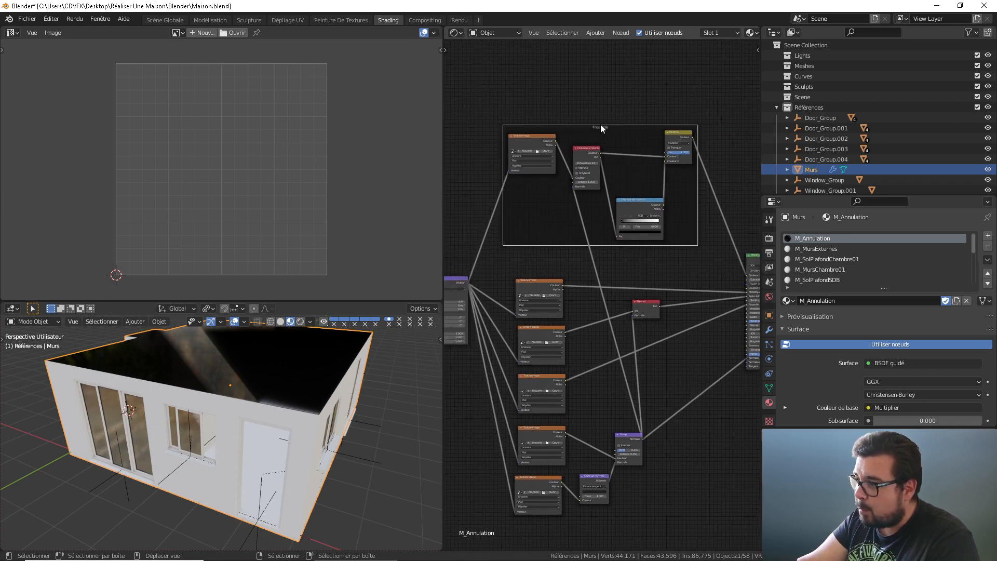
key(n)
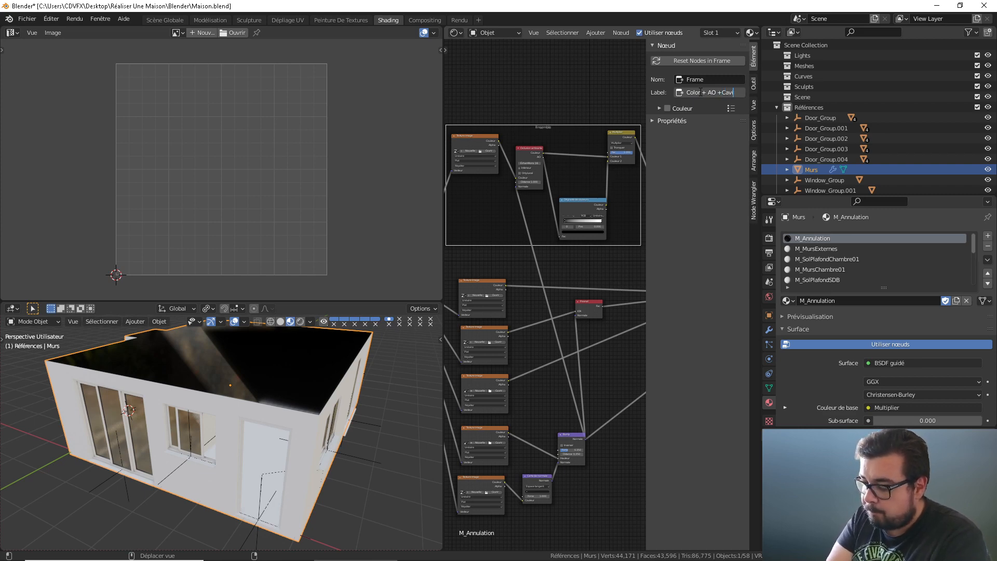
scroll(555, 283, up, 1)
scroll(551, 309, down, 3)
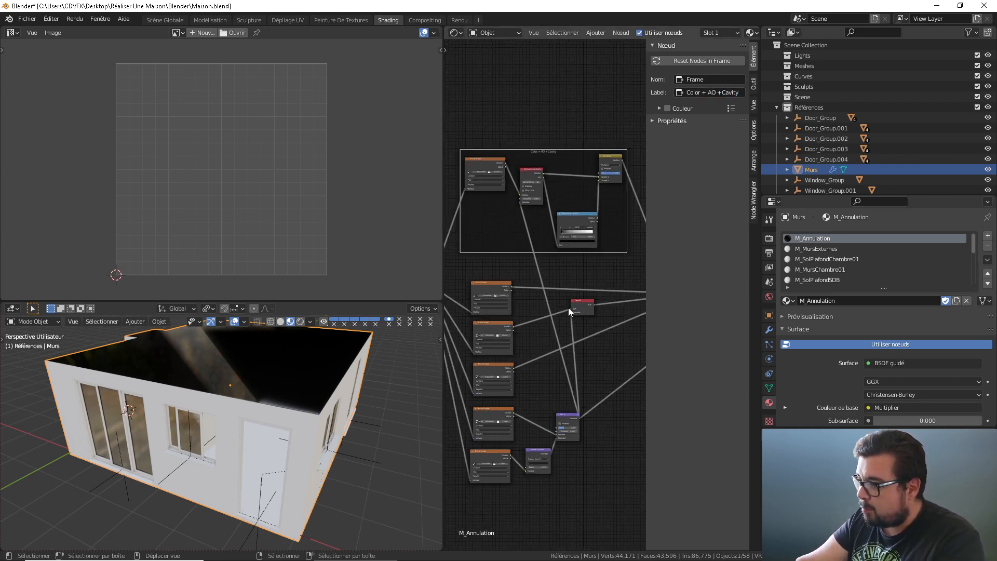
middle_drag(568, 312, 600, 255)
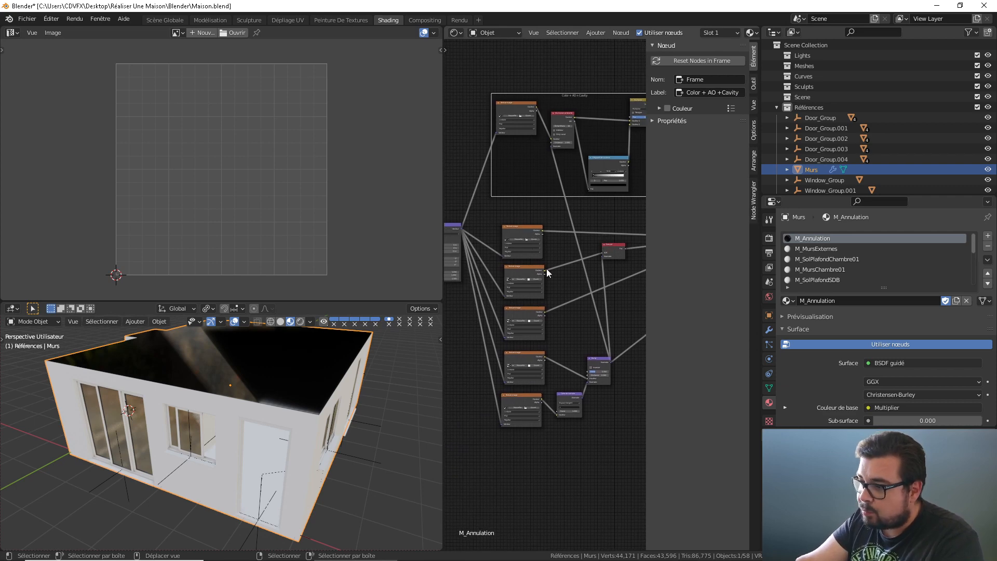
middle_drag(560, 334, 513, 307)
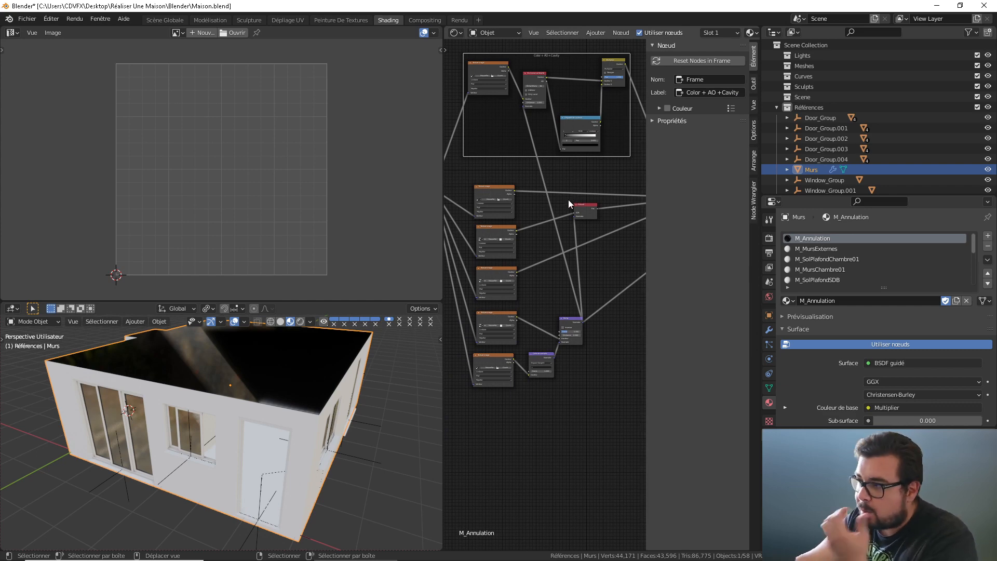
middle_drag(568, 199, 492, 228)
scroll(537, 216, down, 1)
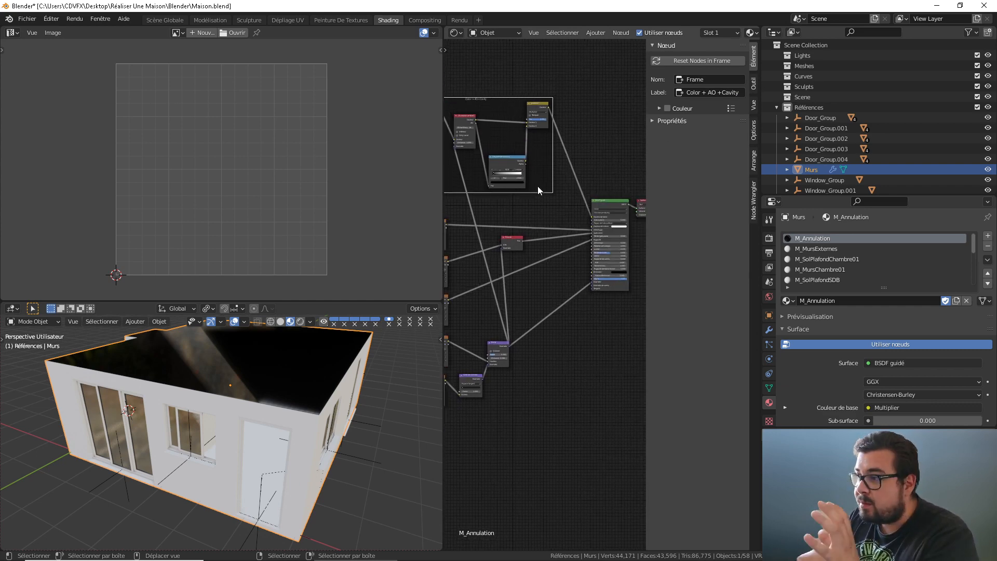
middle_drag(547, 190, 575, 185)
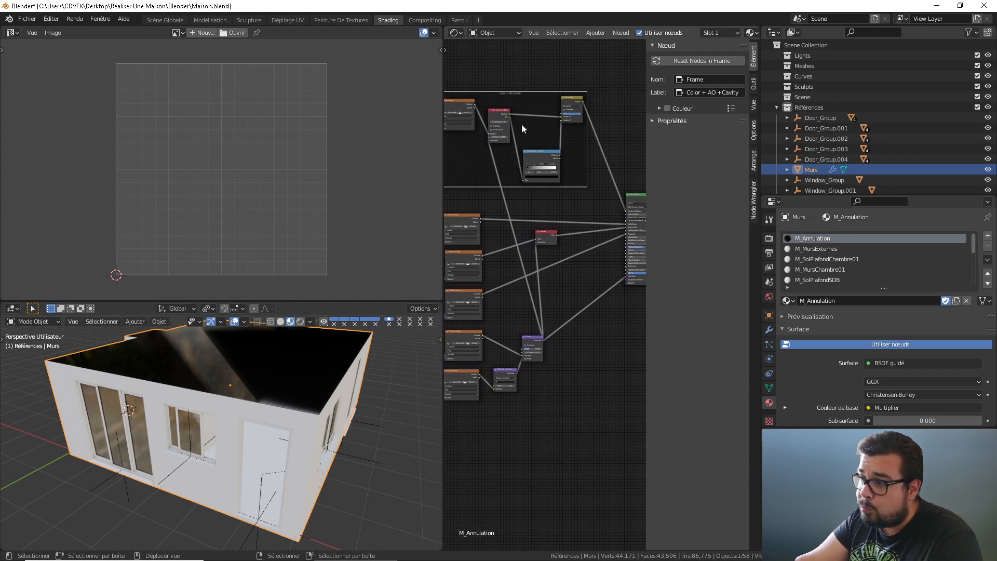
Step: Copy the complete M_Annulation node setup and paste it into the M_MursExternes material in place of its default nodes
middle_drag(566, 239, 622, 183)
scroll(597, 227, down, 1)
scroll(528, 241, up, 5)
scroll(551, 243, down, 9)
scroll(625, 177, down, 2)
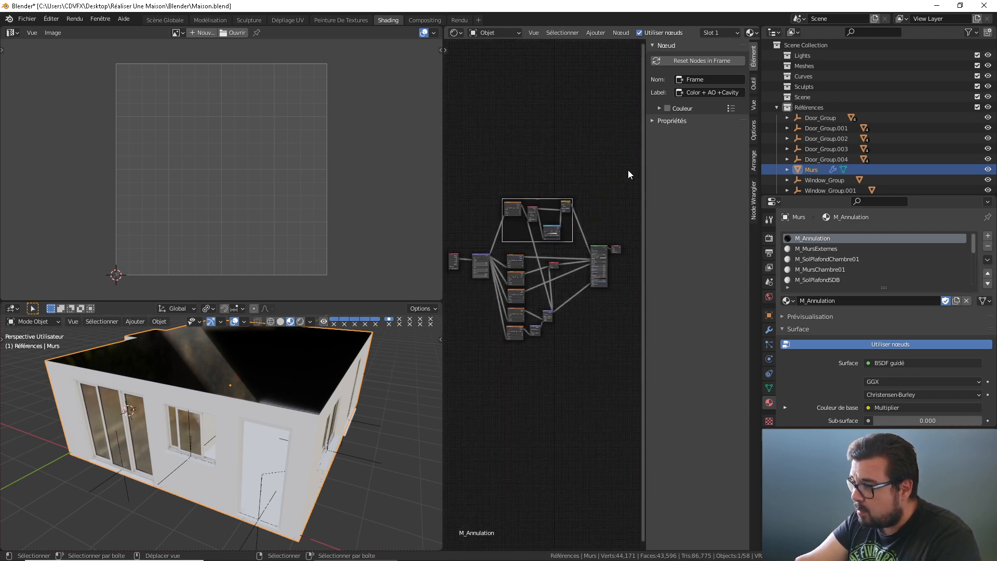
drag(628, 169, 446, 369)
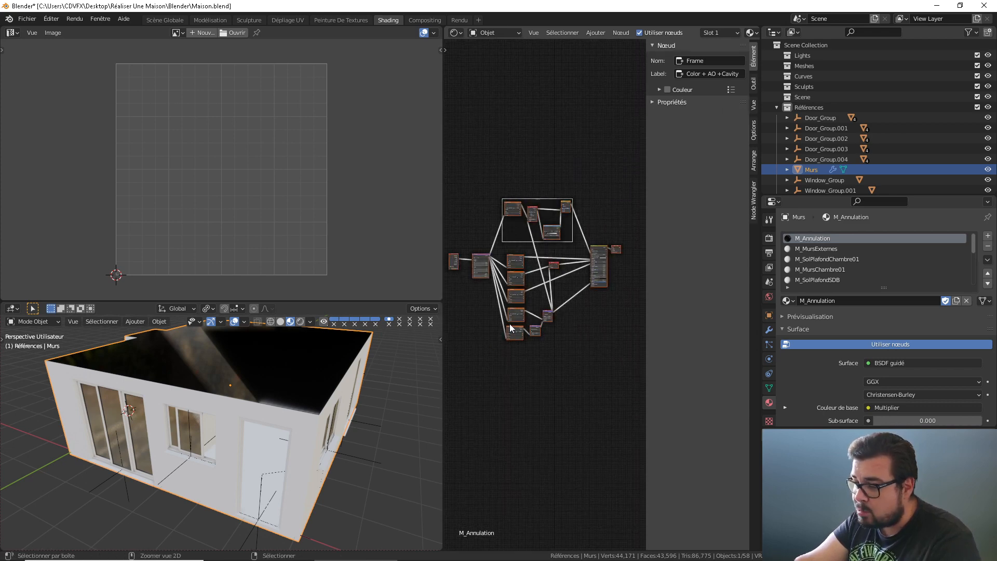
click(826, 248)
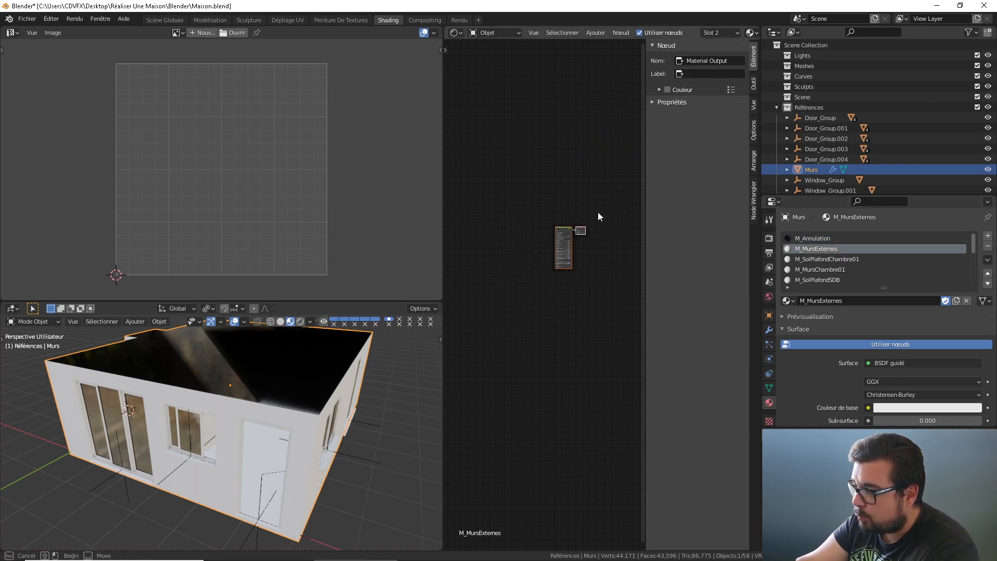
key(ctrl+v)
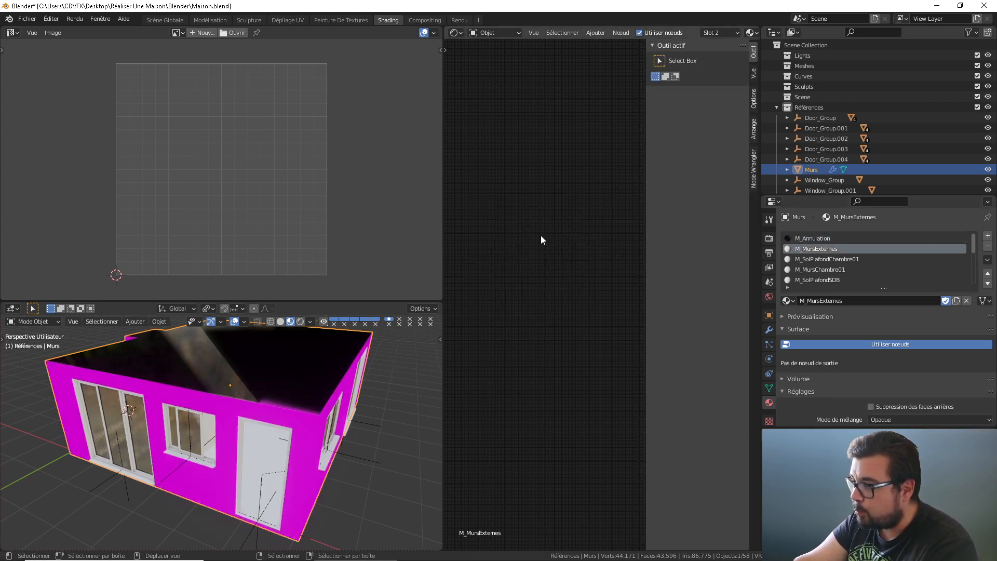
scroll(560, 250, up, 6)
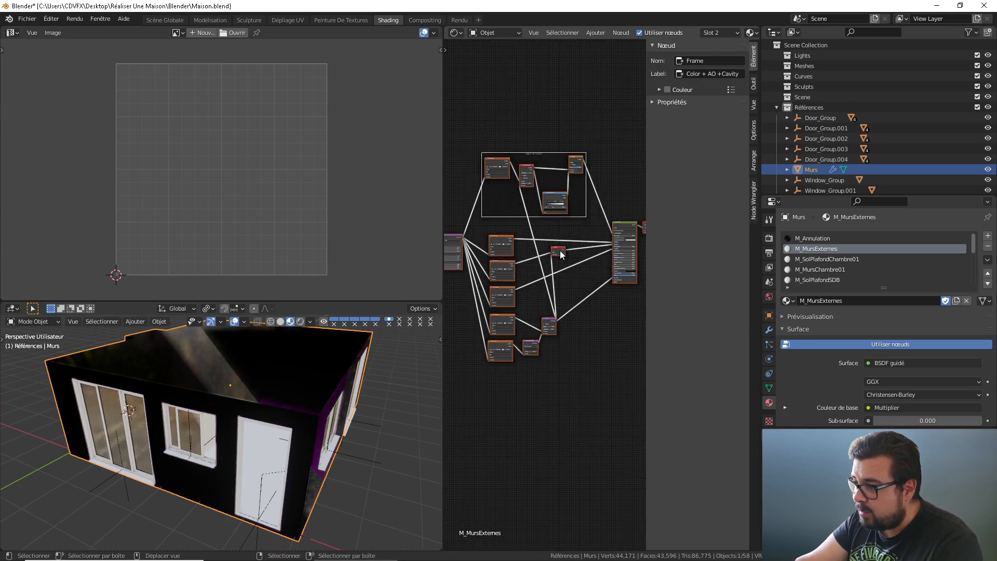
scroll(539, 268, up, 2)
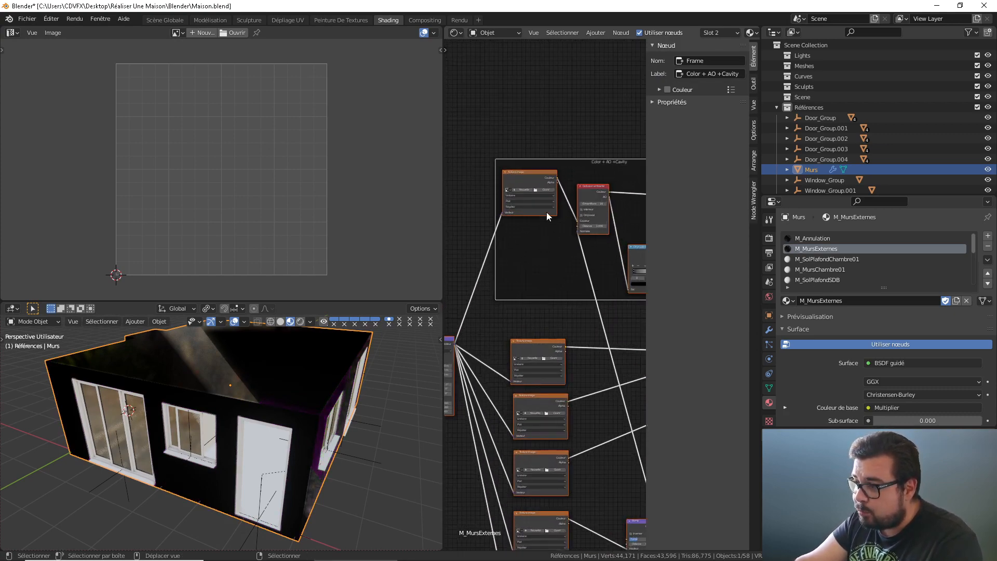
click(541, 227)
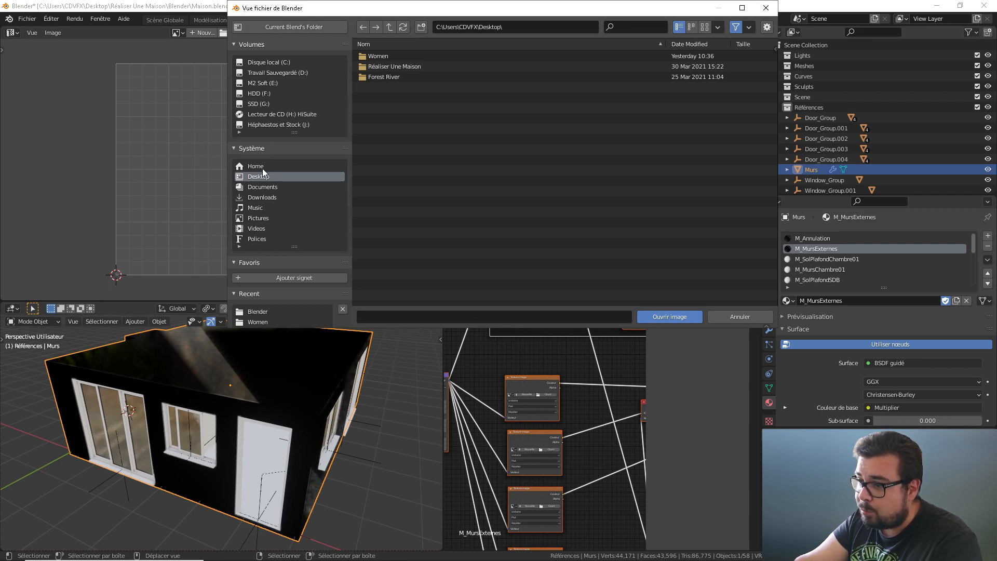
click(412, 76)
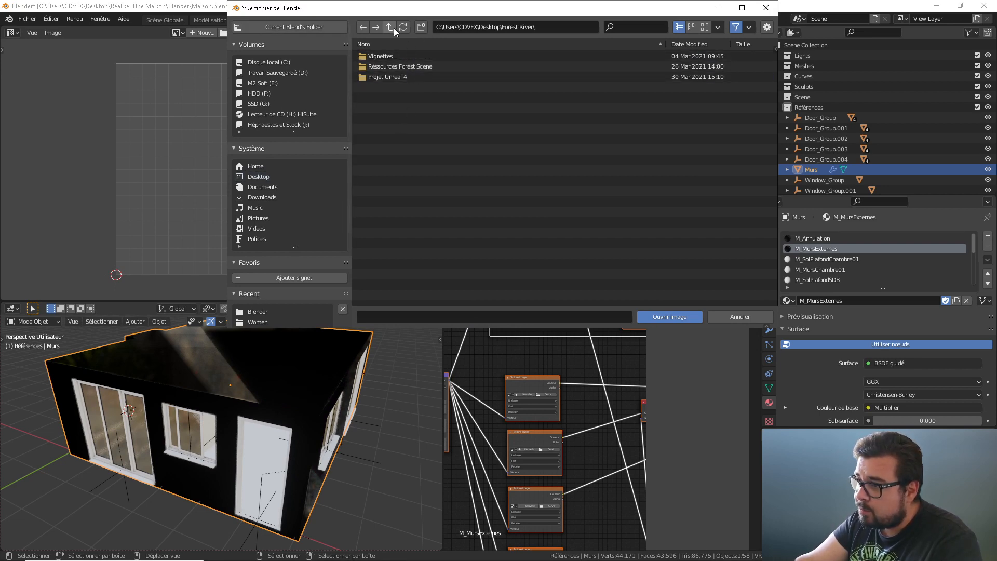
click(394, 27)
click(410, 70)
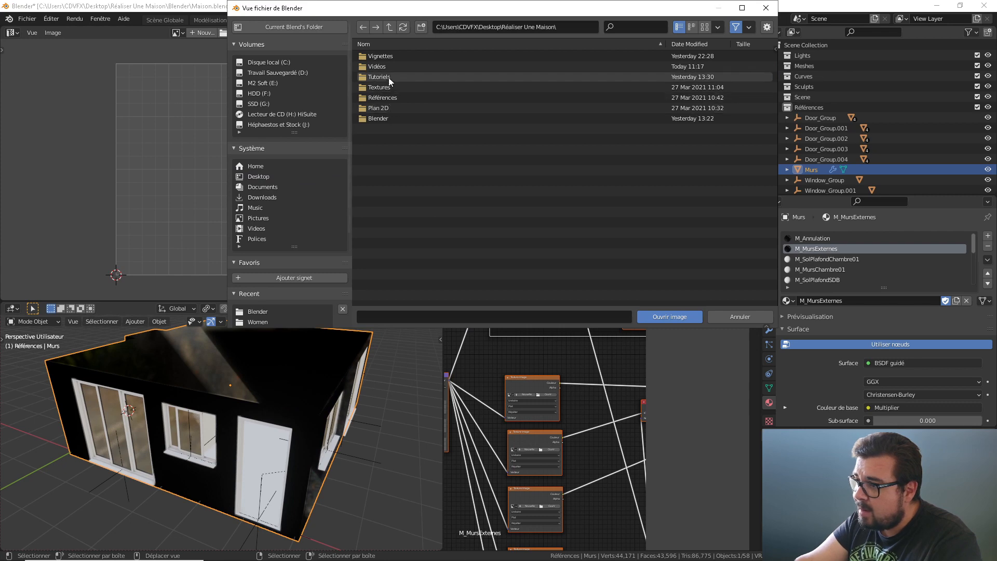
click(391, 88)
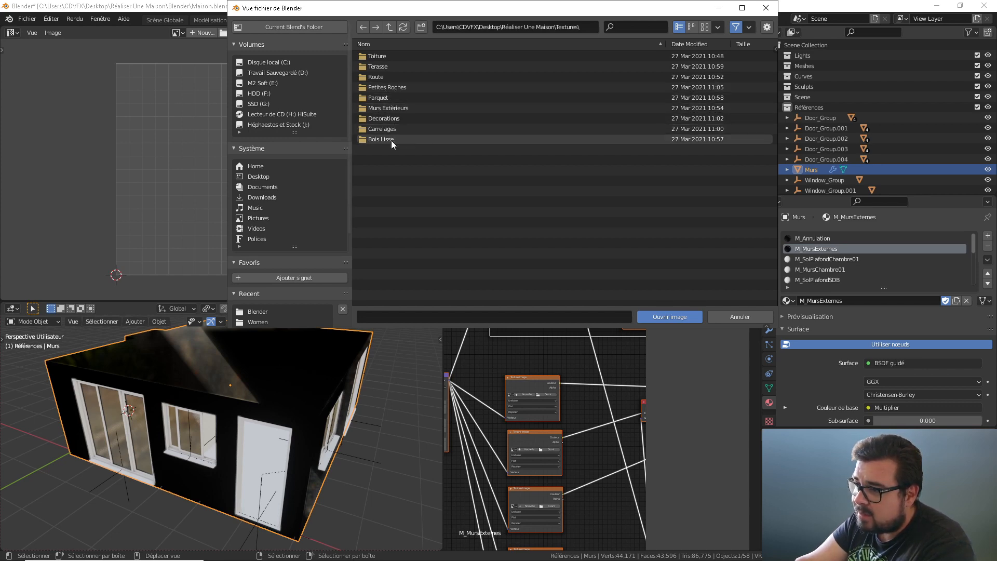
double_click(402, 107)
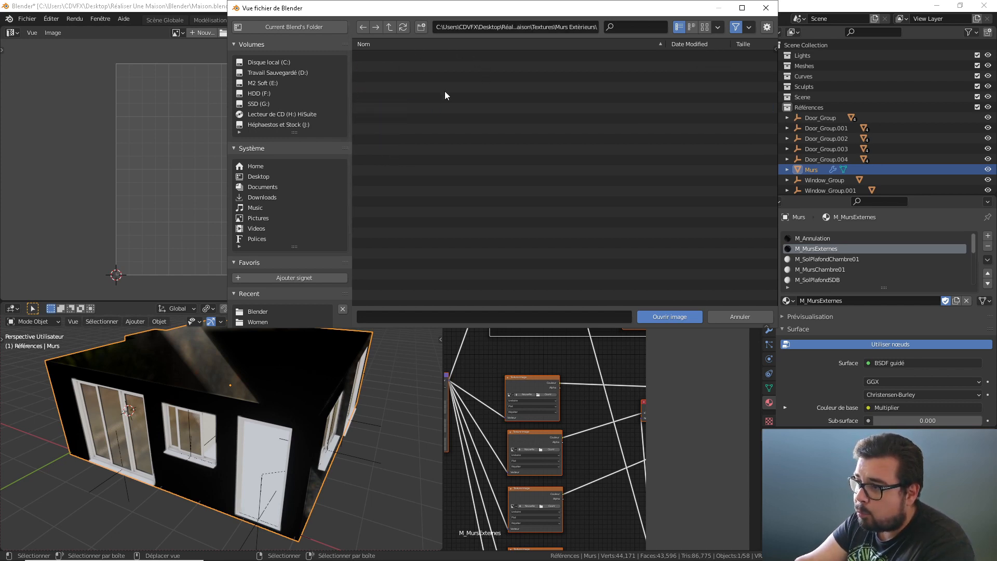
click(740, 317)
Step: Switch to File Explorer and open the Textures folder inside Réaliser Une Maison on the desktop
key(super)
click(217, 551)
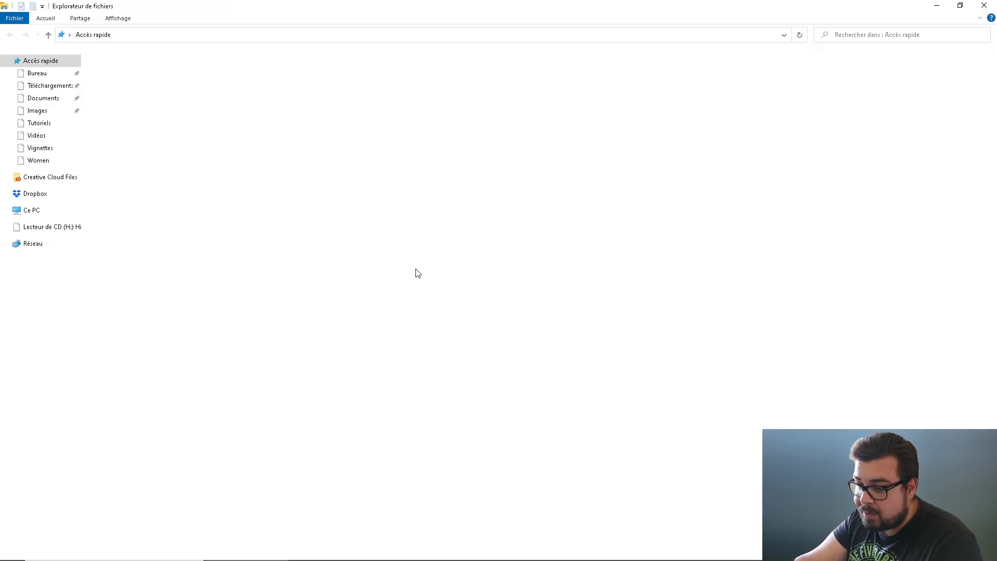
click(51, 77)
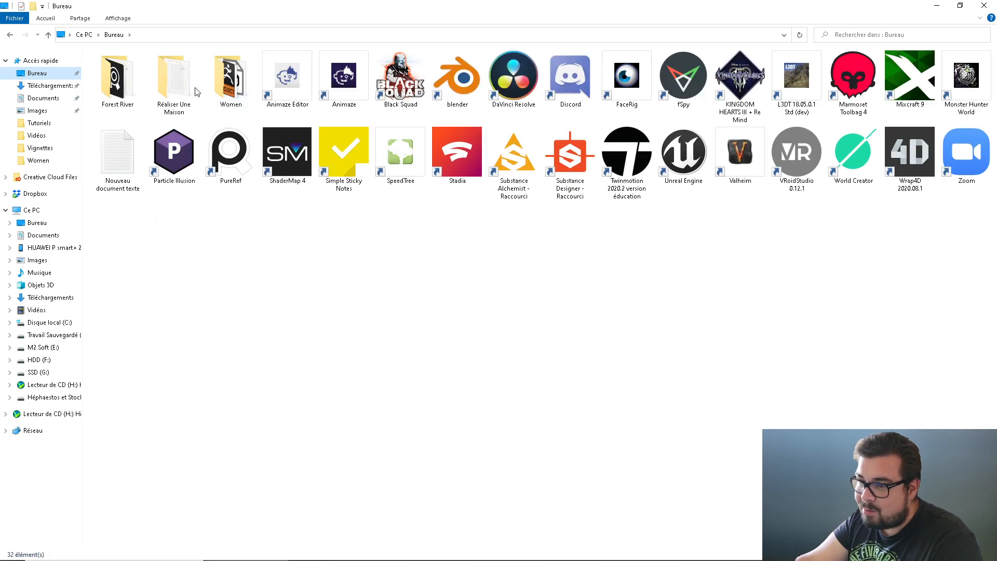
double_click(177, 90)
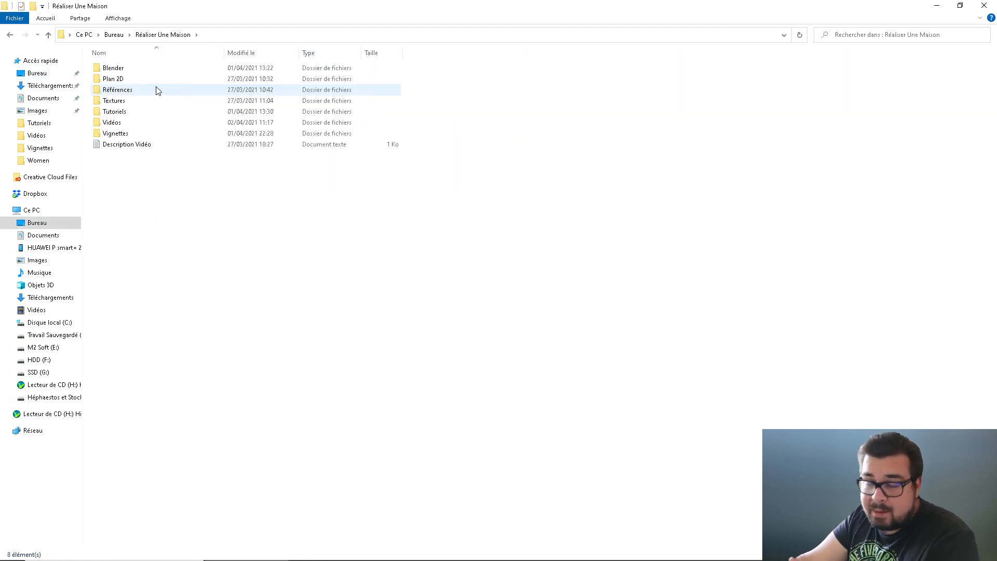
double_click(130, 102)
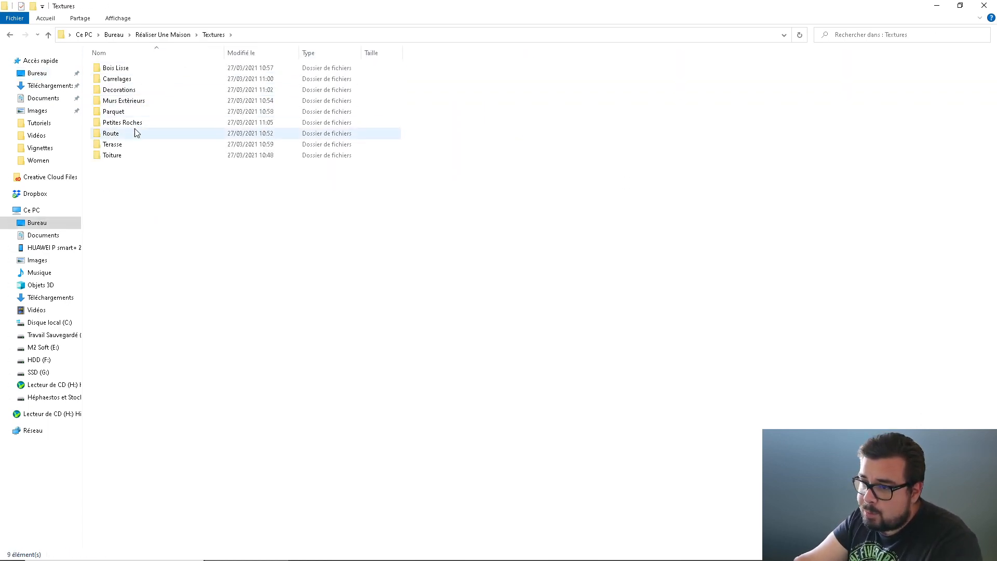
Step: Extract all archives in Bois Lisse > Clair into their own folders with 7-Zip and delete the original archives
double_click(137, 69)
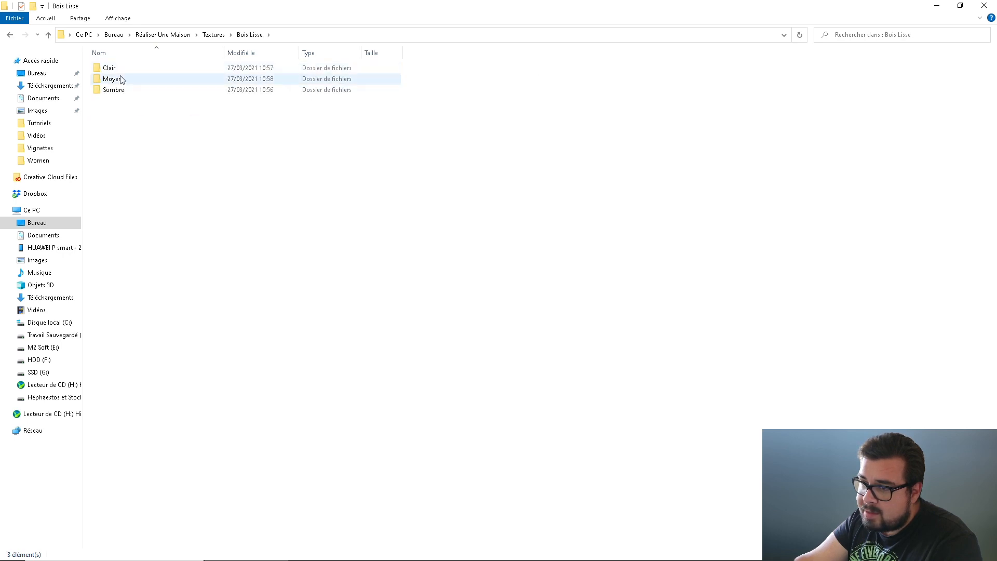
double_click(110, 68)
drag(147, 167, 161, 73)
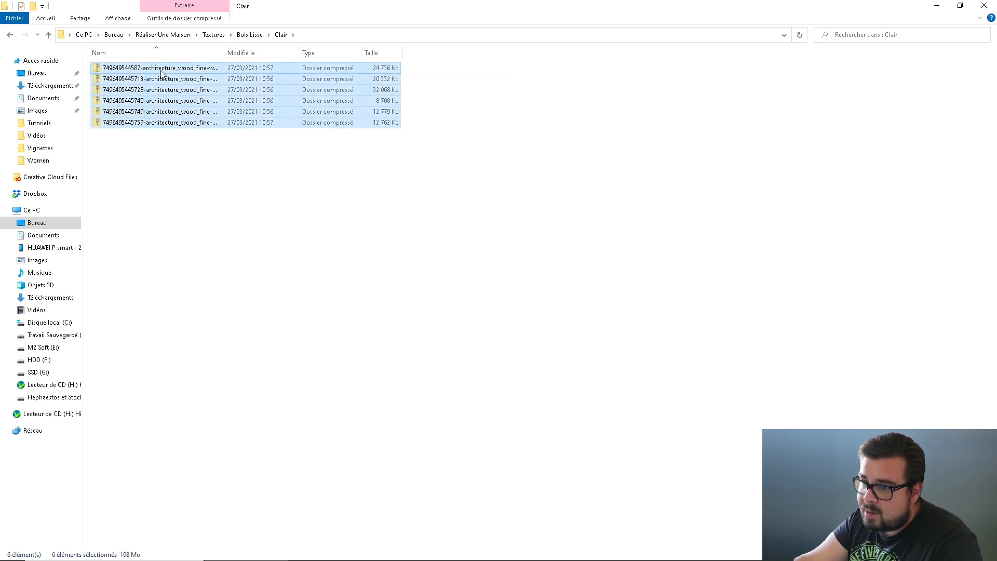
right_click(161, 74)
mouse_move(80, 116)
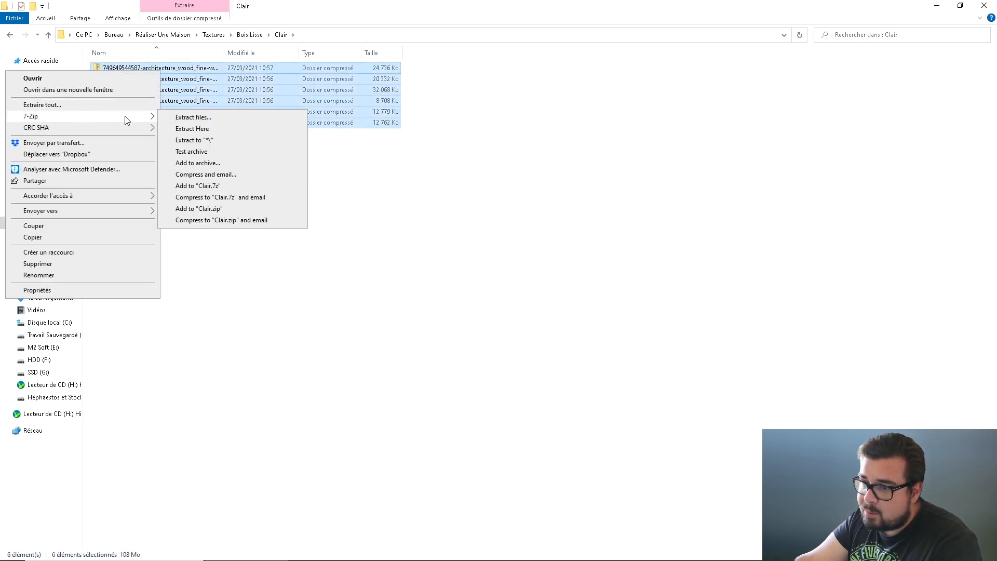
click(221, 141)
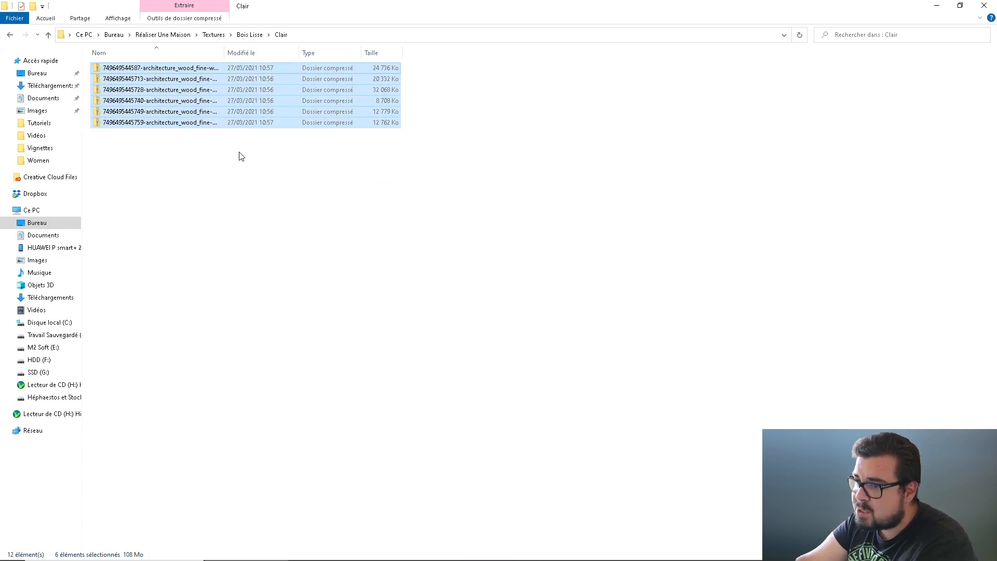
key(Delete)
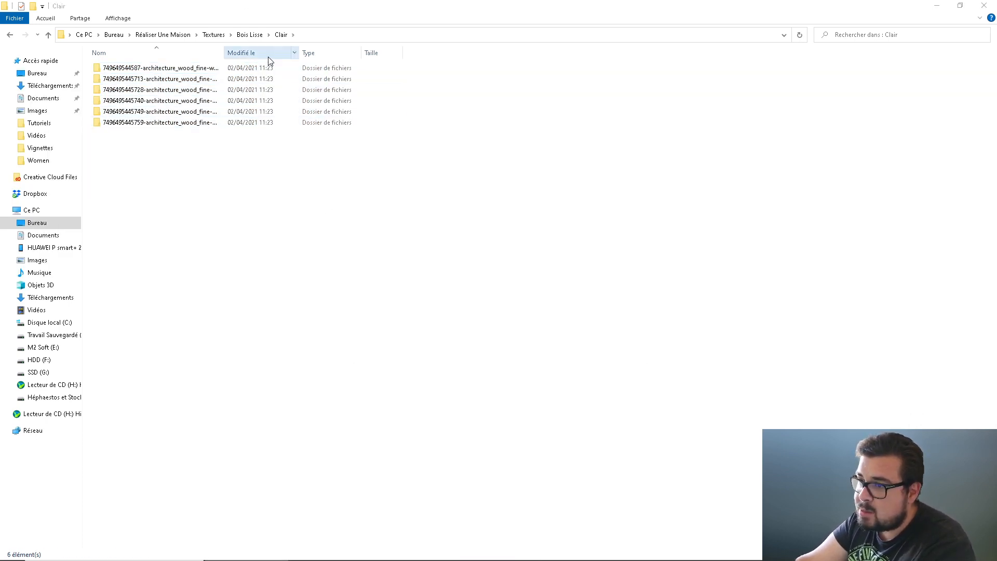
Step: Extract all archives in Bois Lisse > Moyen into separate folders with 7-Zip and delete the compressed files
click(245, 35)
double_click(132, 78)
drag(151, 175, 158, 65)
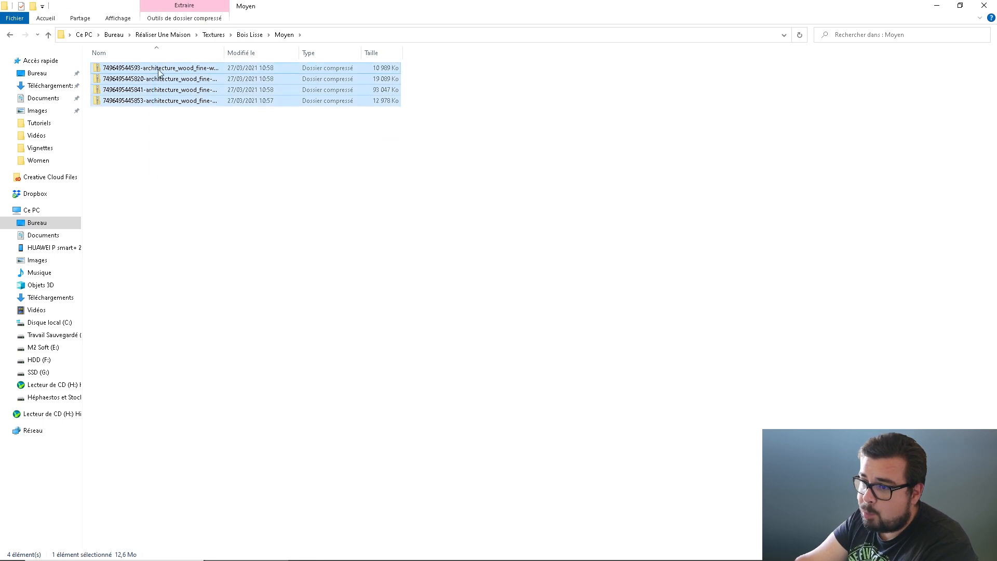
right_click(163, 90)
mouse_move(95, 123)
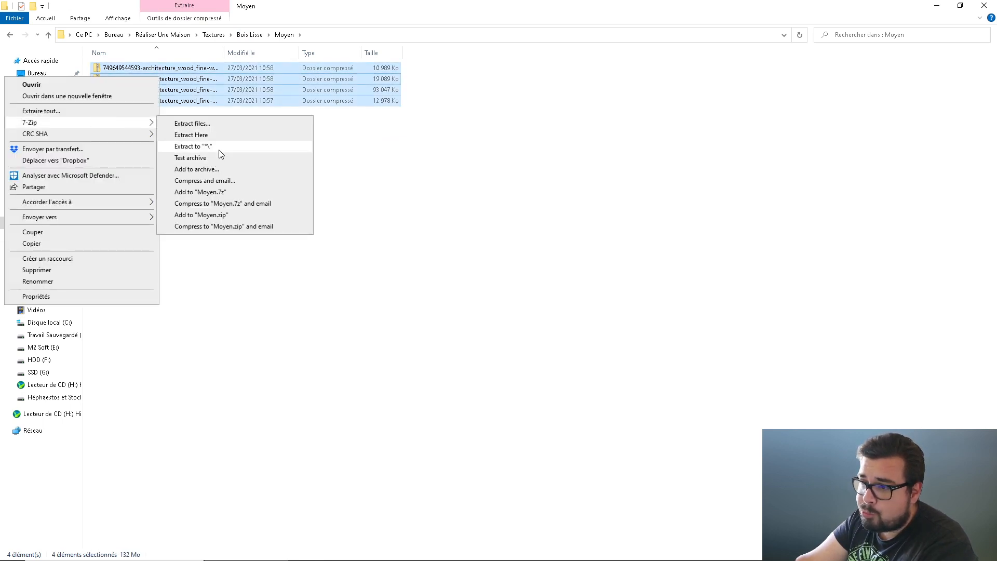
click(218, 151)
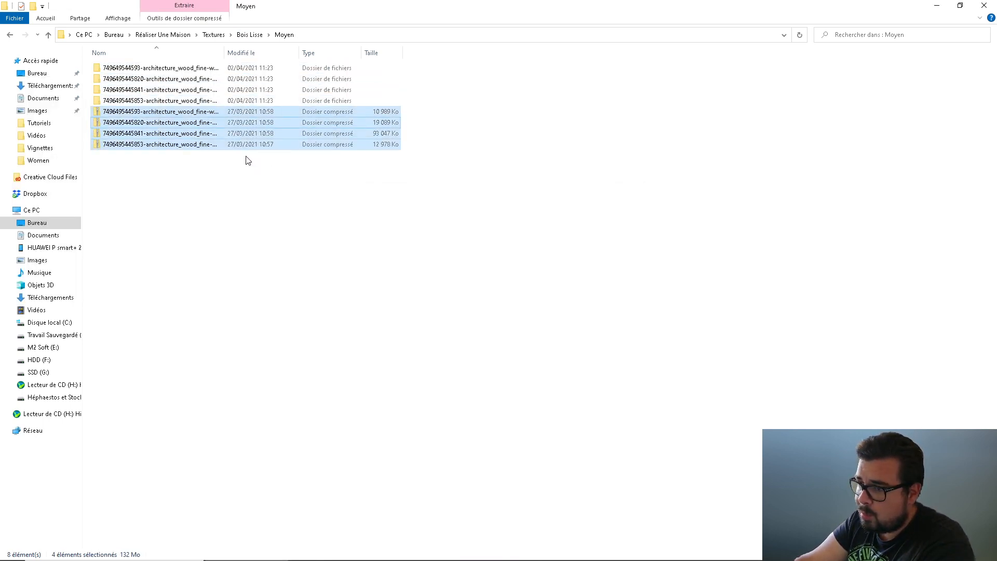
key(Delete)
Step: Extract all archives in Bois Lisse > Sombre into their own folders with 7-Zip
click(251, 34)
double_click(136, 90)
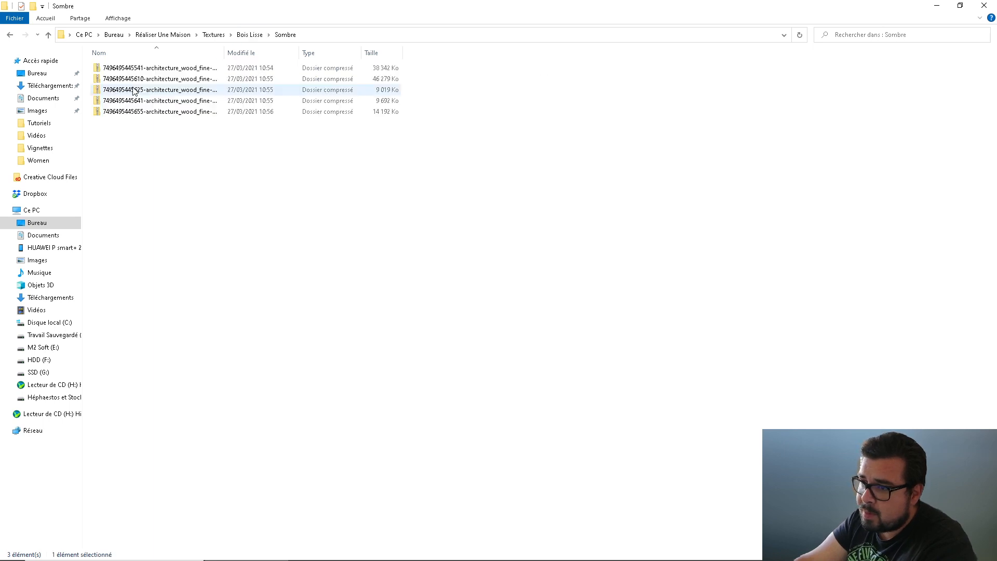
drag(159, 167, 160, 65)
right_click(163, 79)
mouse_move(96, 118)
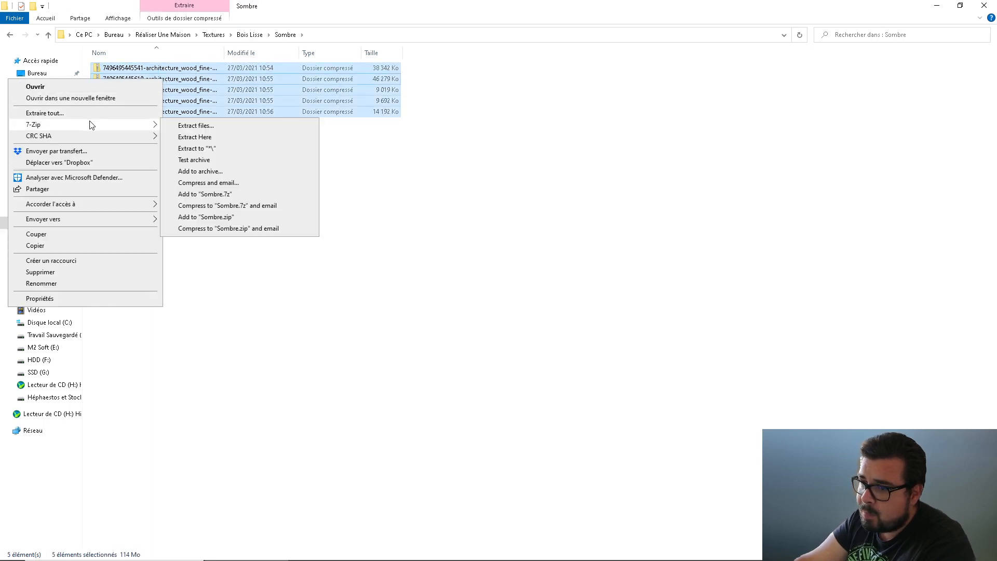
click(212, 151)
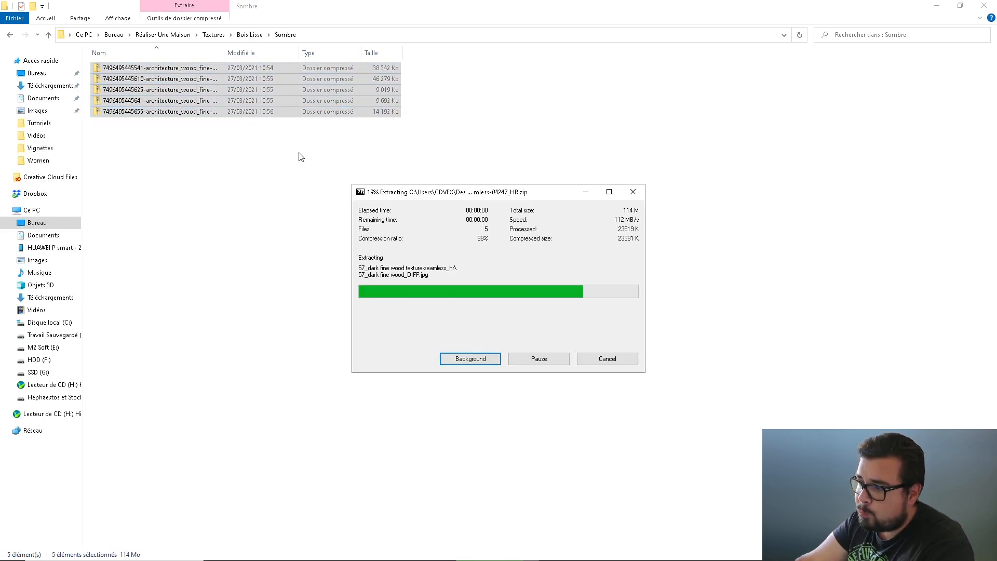
Step: Extract the tile archive in the Carrelages texture folder into its own folder with 7-Zip and delete the archive
click(250, 35)
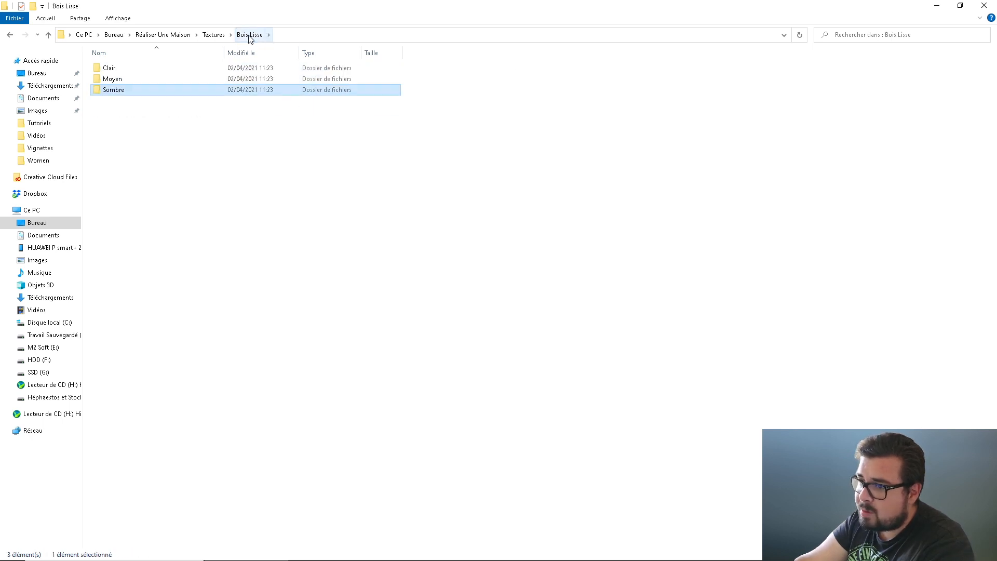
click(217, 35)
double_click(162, 79)
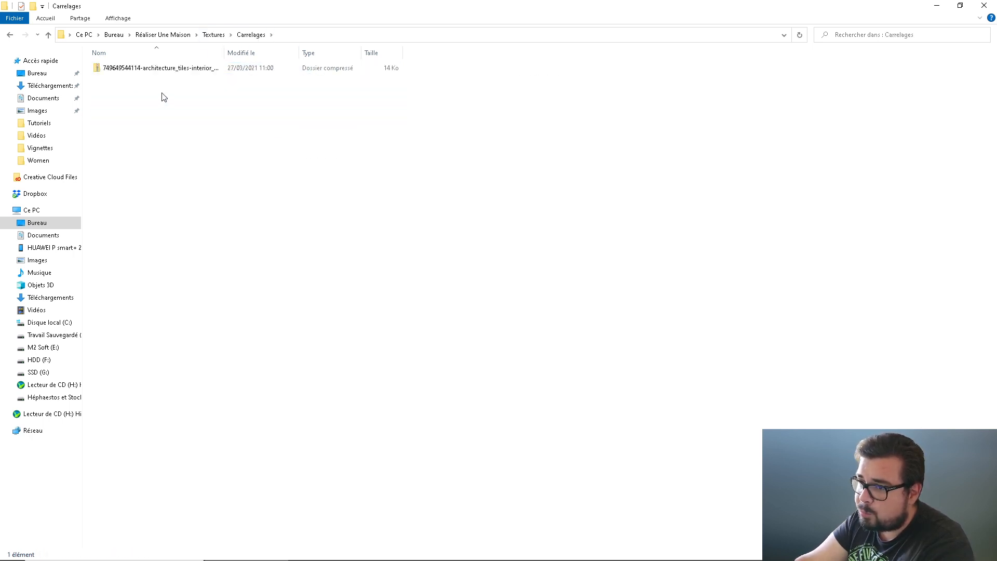
click(160, 71)
right_click(160, 71)
mouse_move(112, 113)
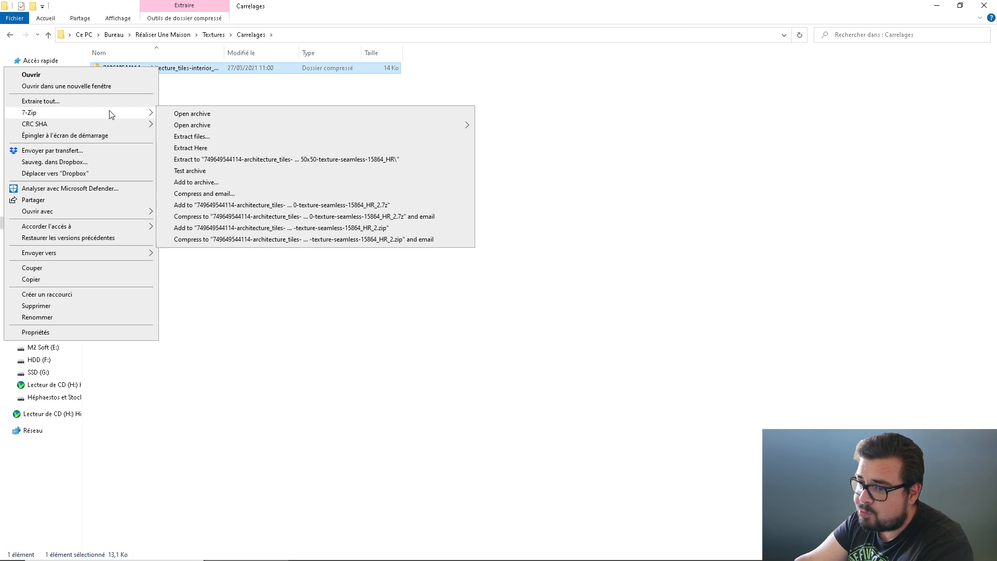
click(217, 160)
key(Delete)
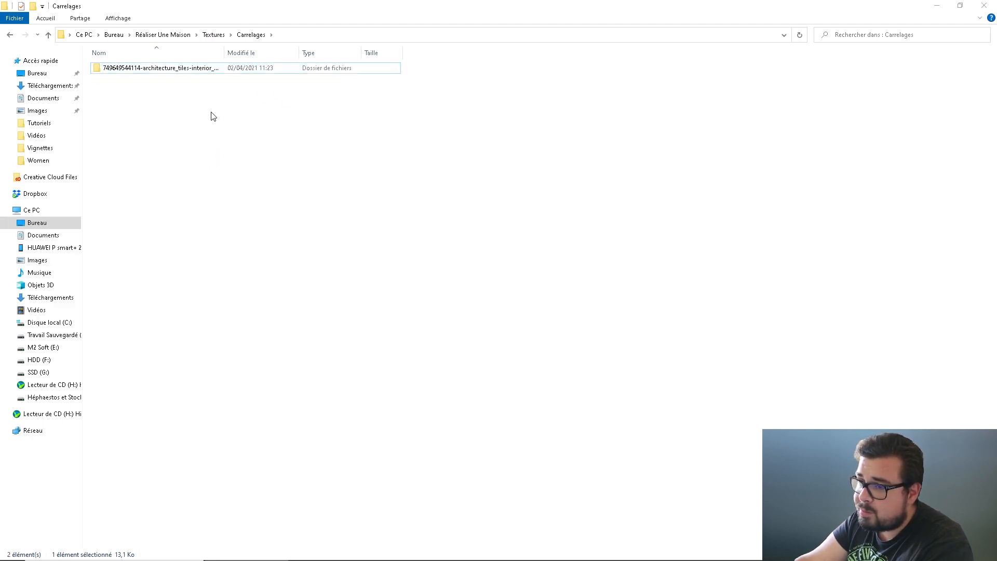
Step: Extract all archives in the Decorations texture folder into their own folders with 7-Zip and delete the original archives
click(213, 35)
double_click(128, 89)
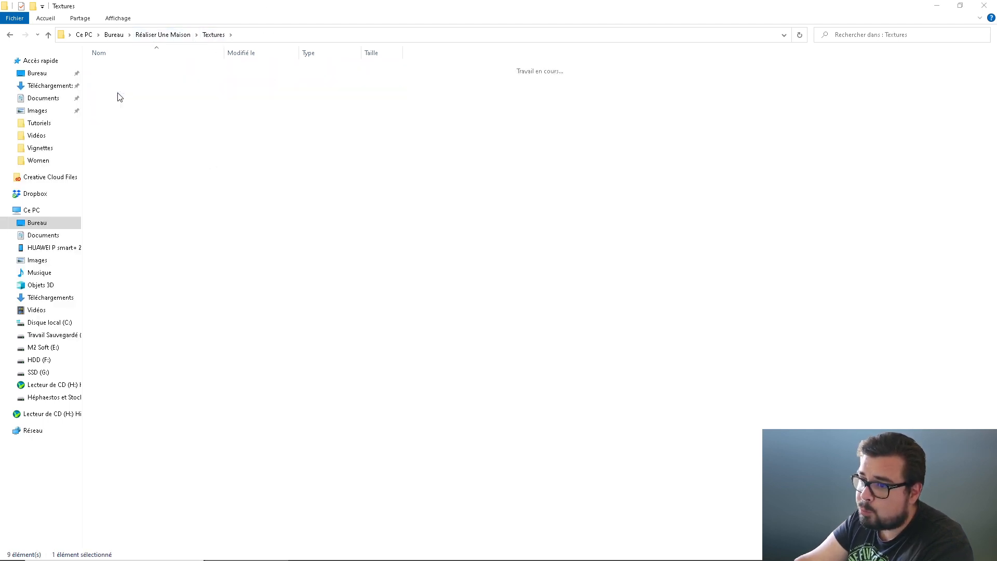
drag(136, 162, 132, 56)
right_click(136, 75)
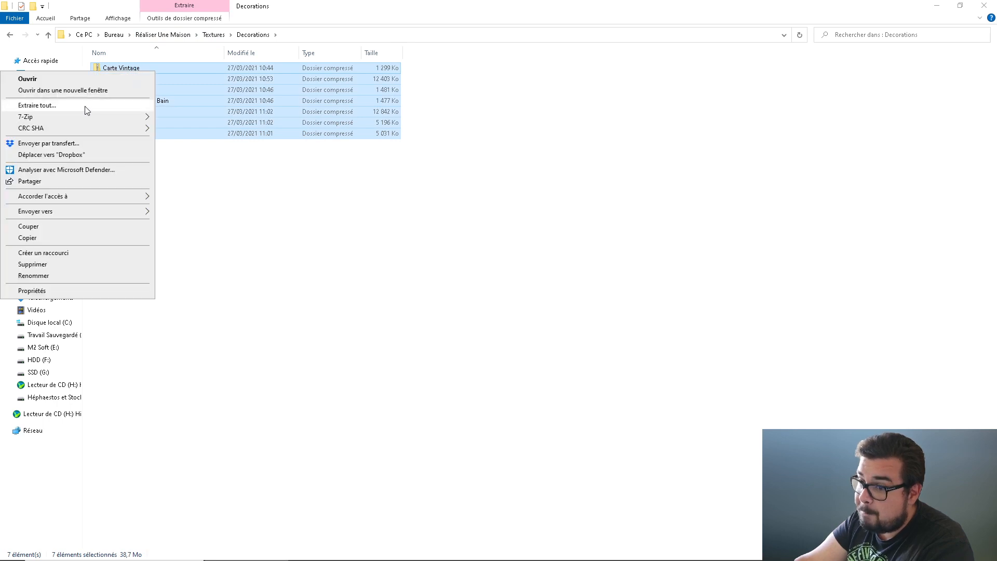
mouse_move(91, 118)
click(200, 140)
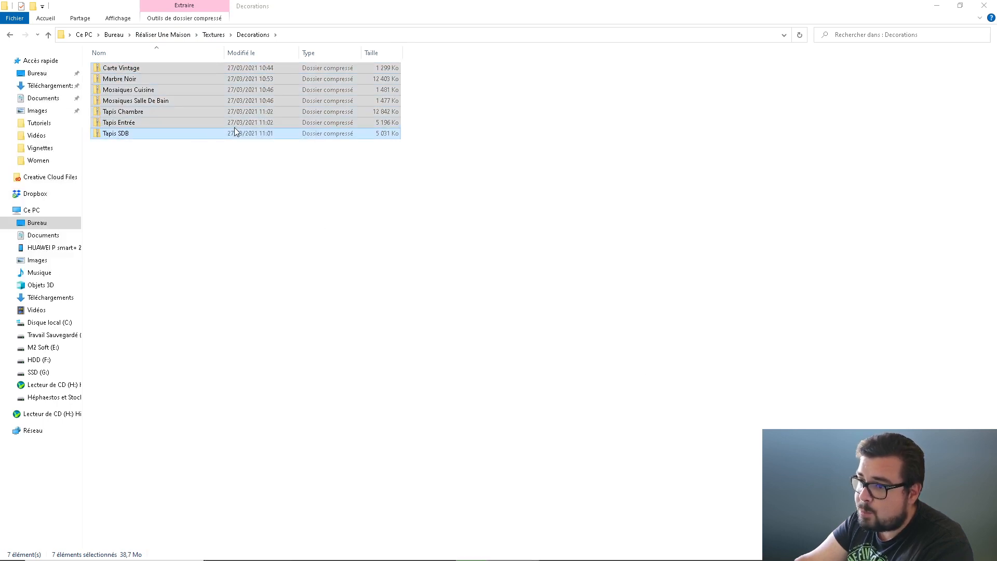
key(Delete)
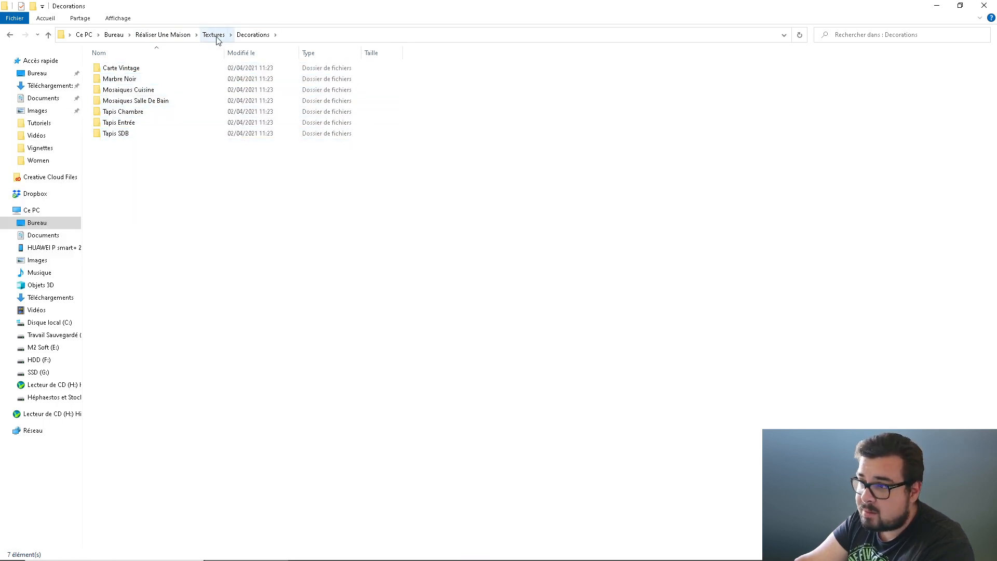
Step: Extract the Brick Ceramic and Ciment archives in the Murs Extérieurs texture folder into their own folders with 7-Zip and delete the archives
click(214, 35)
double_click(137, 101)
drag(133, 106, 124, 62)
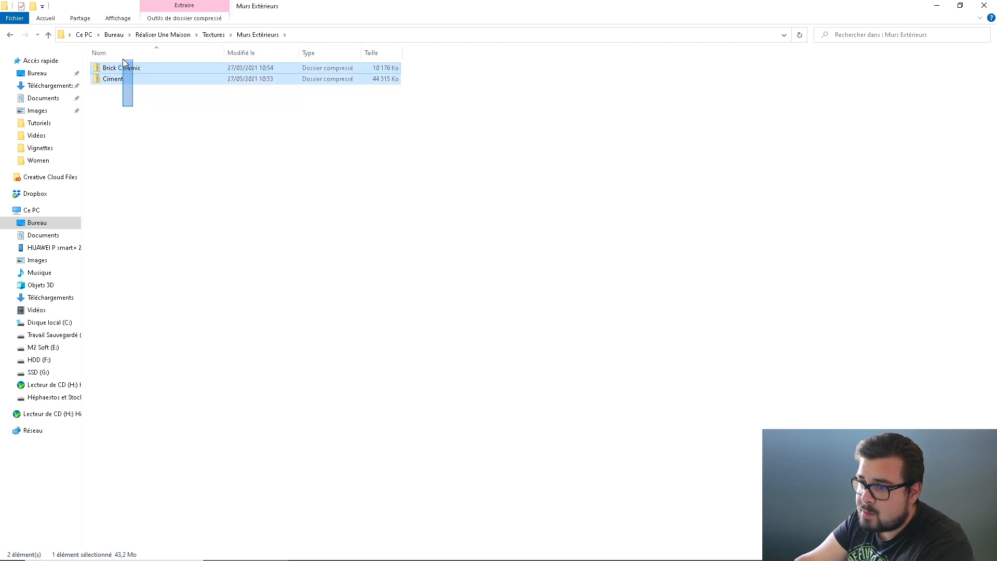
right_click(120, 75)
mouse_move(73, 116)
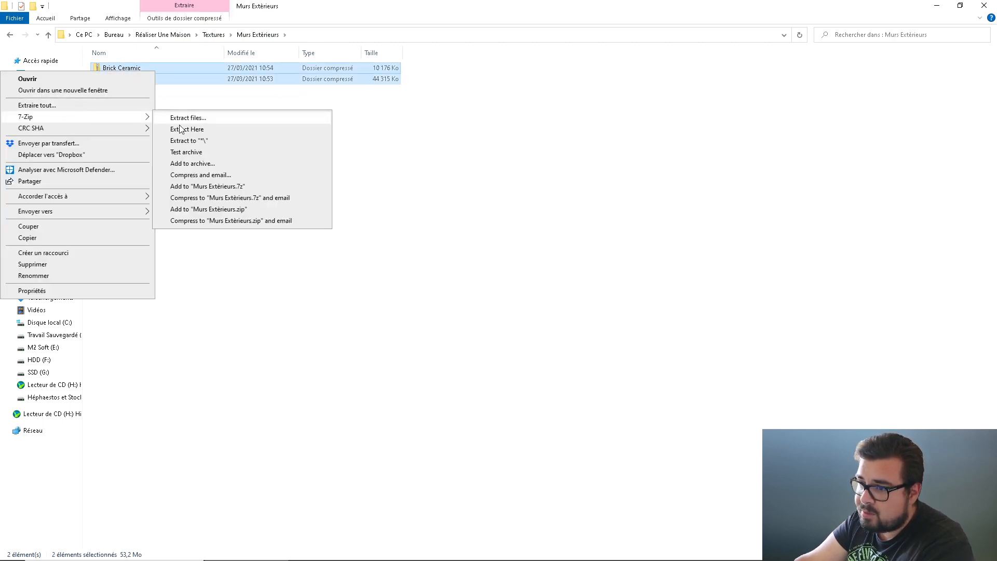
click(198, 144)
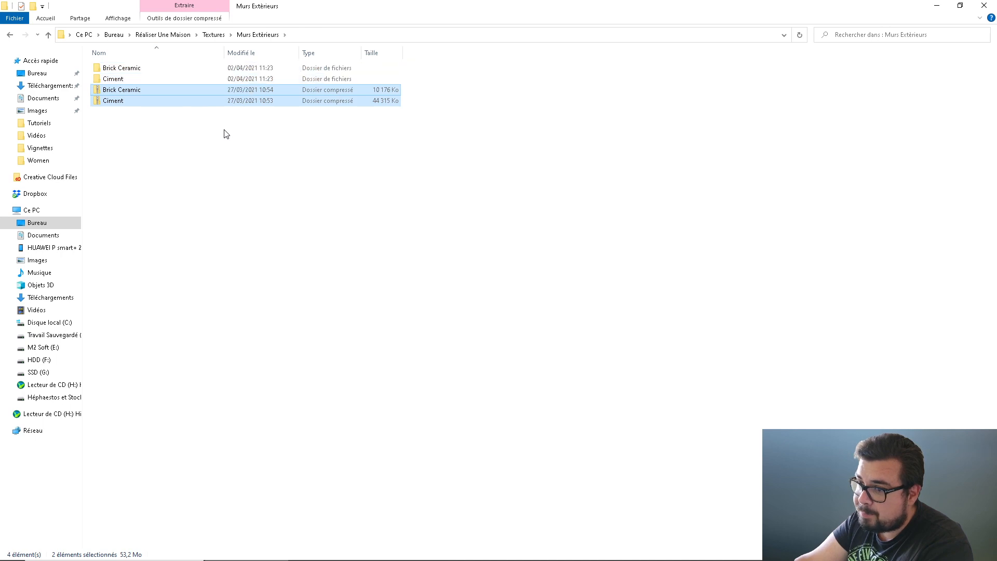
key(Delete)
Step: Extract the wood-floor archive in the Parquet texture folder into its own folder with 7-Zip and delete the archive
click(214, 35)
double_click(133, 113)
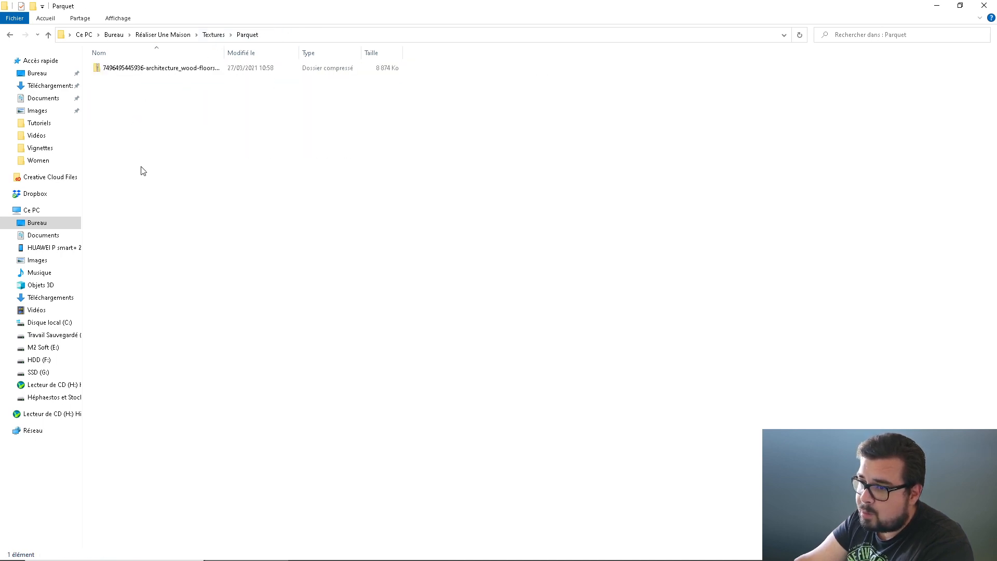
right_click(152, 69)
mouse_move(98, 115)
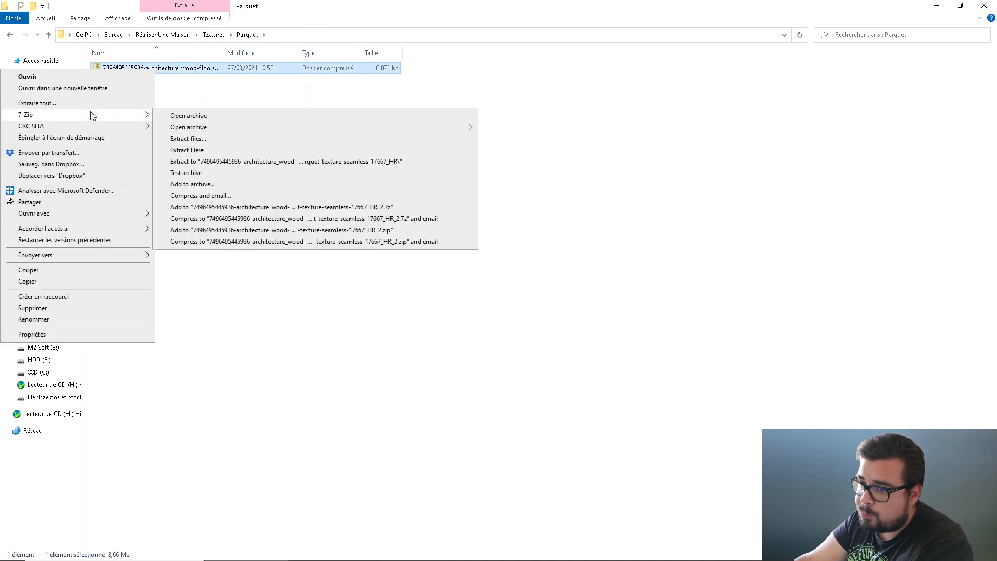
click(208, 154)
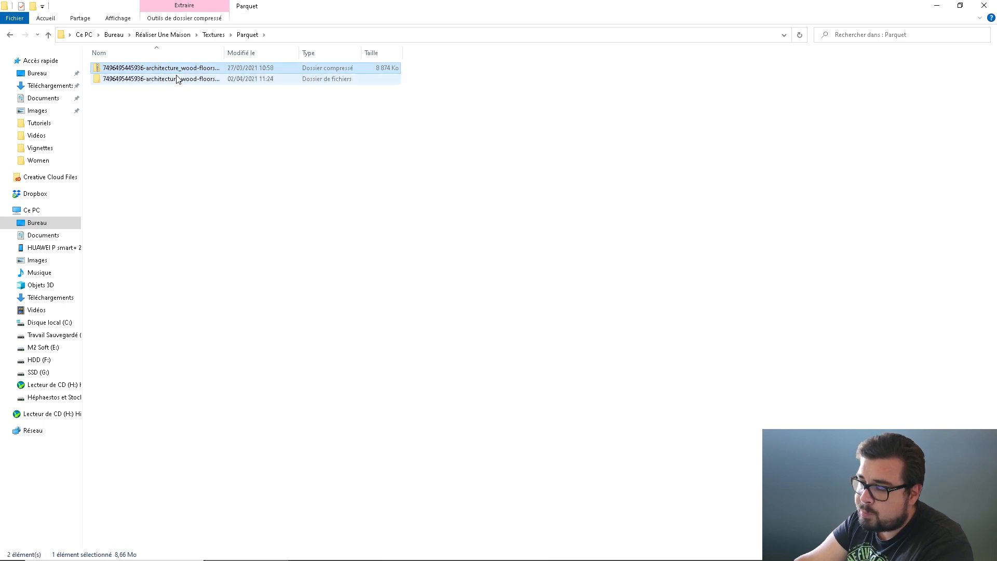
key(Delete)
Step: Extract the gravel archive in the Petites Roches texture folder into its own folder with 7-Zip and delete the archive
click(213, 34)
double_click(130, 125)
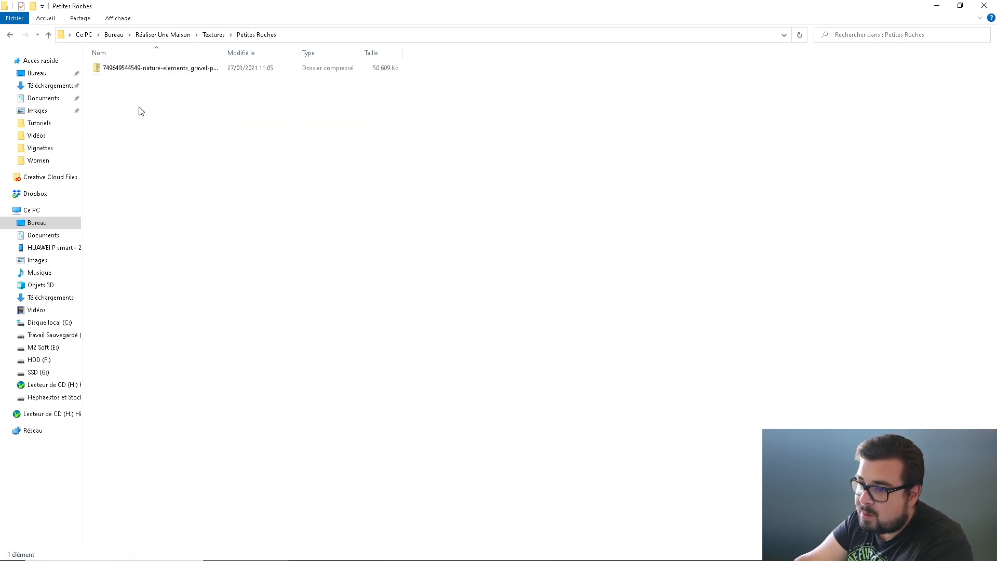
click(145, 70)
right_click(152, 70)
mouse_move(74, 123)
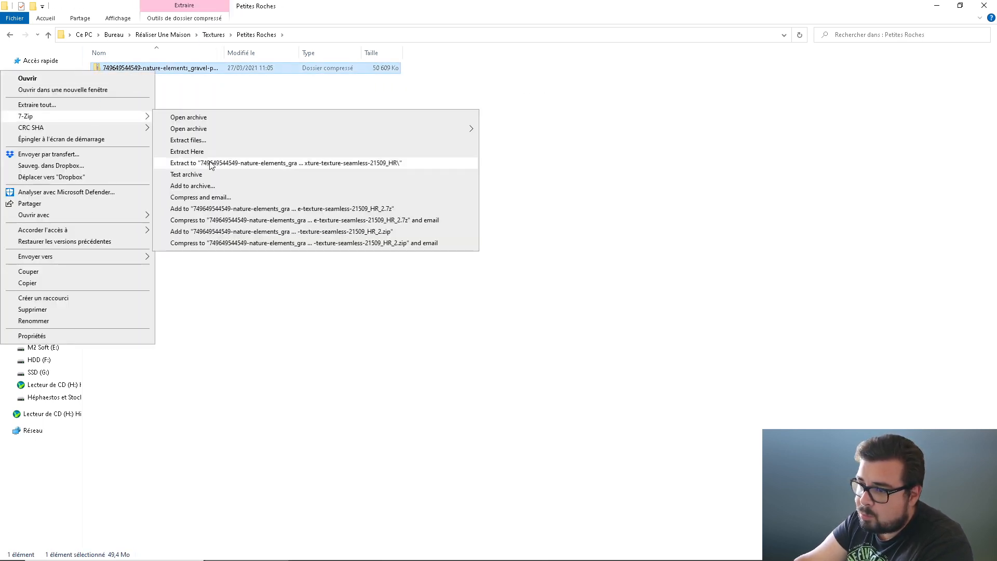
click(234, 163)
key(Delete)
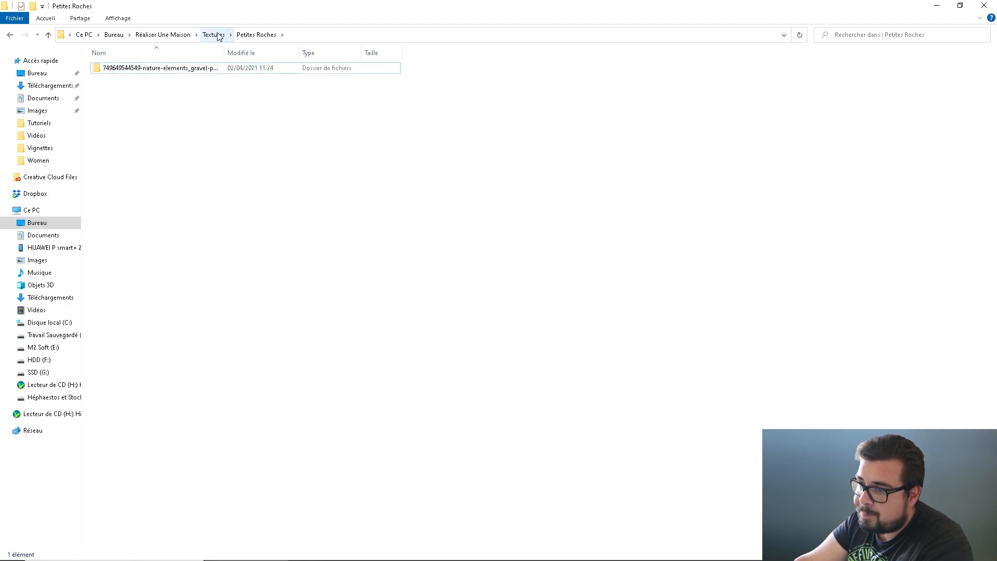
Step: Extract the Bouche Egout, Mur En Pierre, Route and Trottoir archives in the Route folder into separate folders with 7-Zip and delete the archives
click(213, 34)
double_click(123, 134)
drag(132, 146, 134, 71)
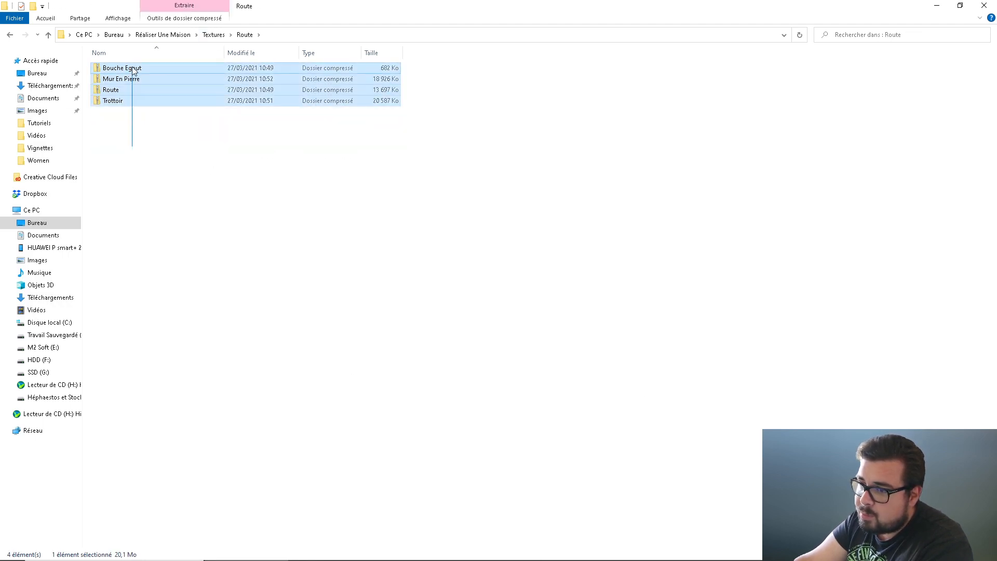
right_click(132, 73)
mouse_move(93, 119)
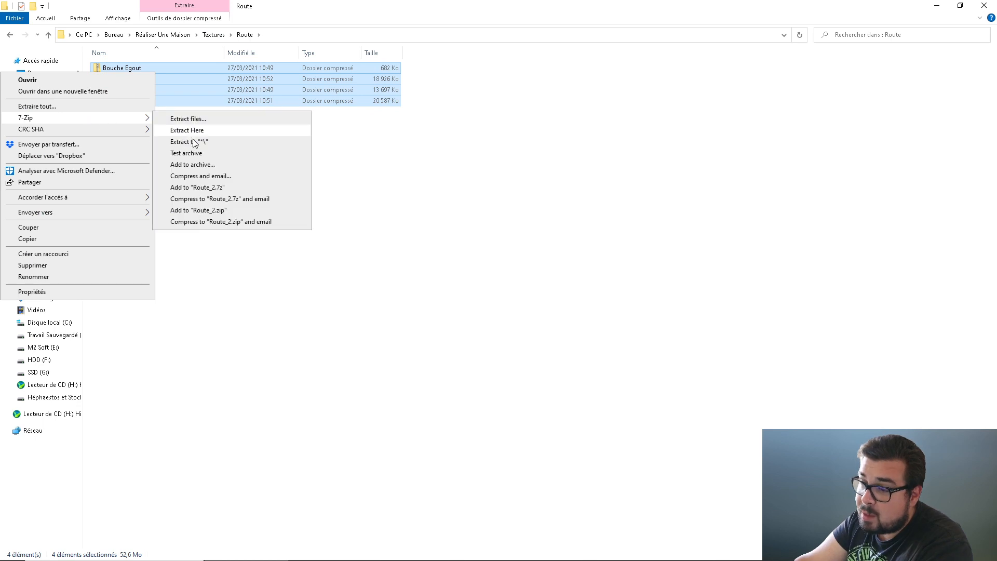
click(212, 146)
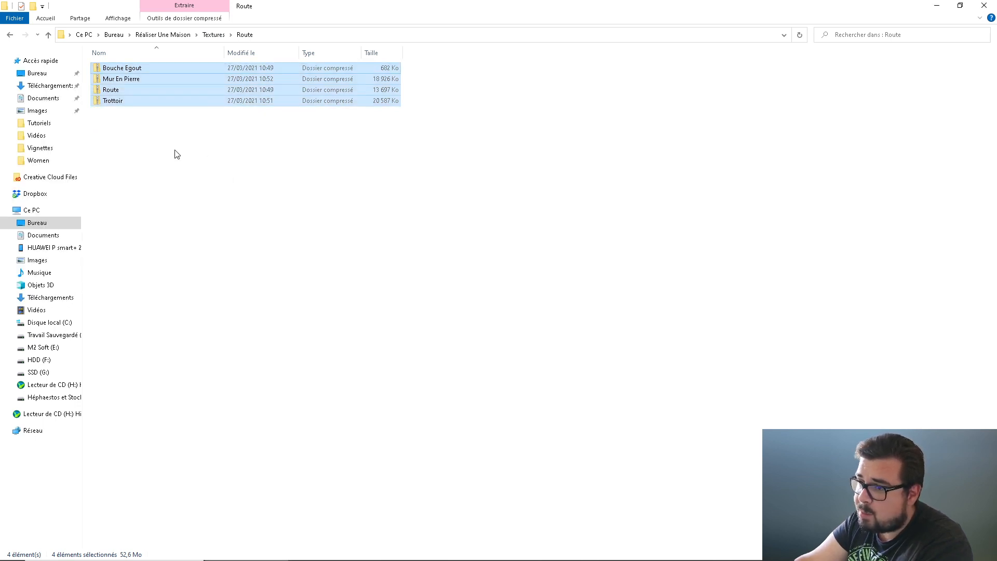
drag(165, 174, 142, 115)
key(Delete)
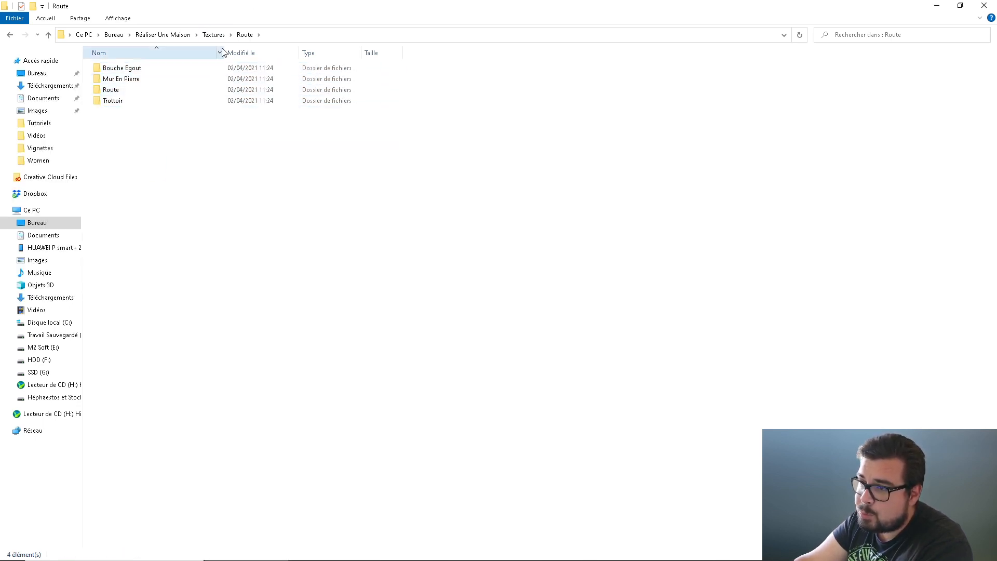
Step: Extract the interior tile archive in the Terasse texture folder into its own folder with 7-Zip and delete the archive
click(223, 36)
double_click(118, 144)
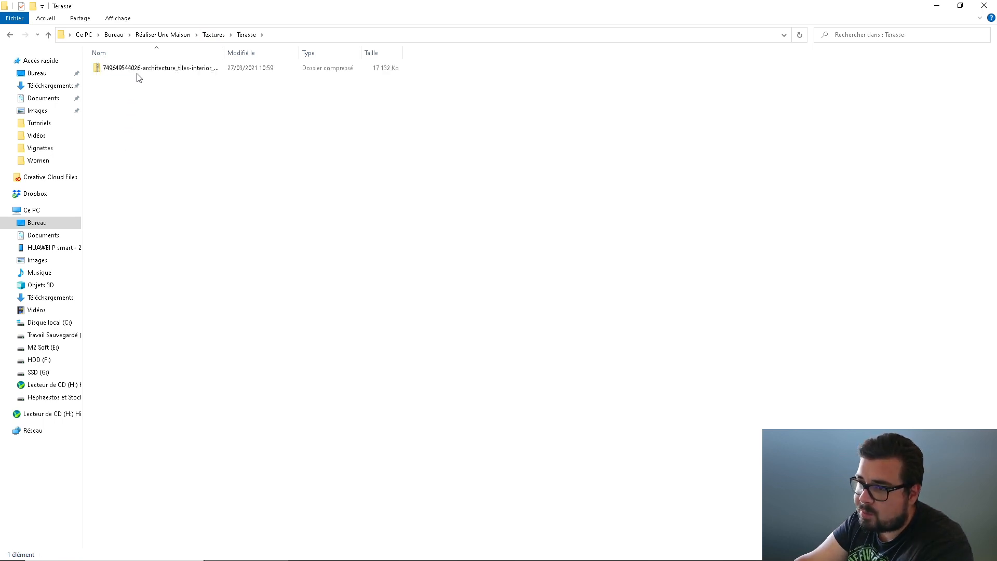
click(139, 68)
right_click(154, 67)
mouse_move(83, 113)
click(214, 147)
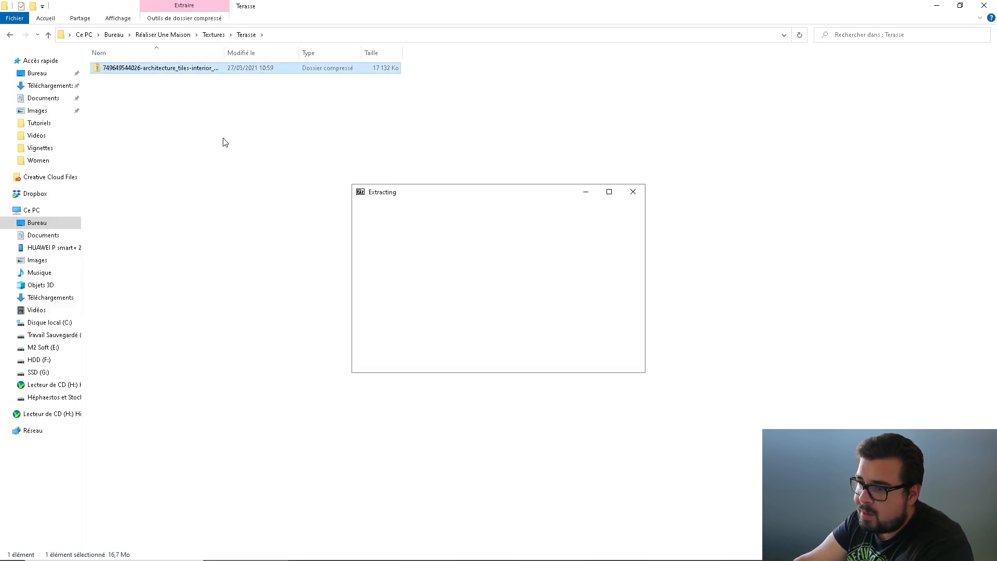
key(Delete)
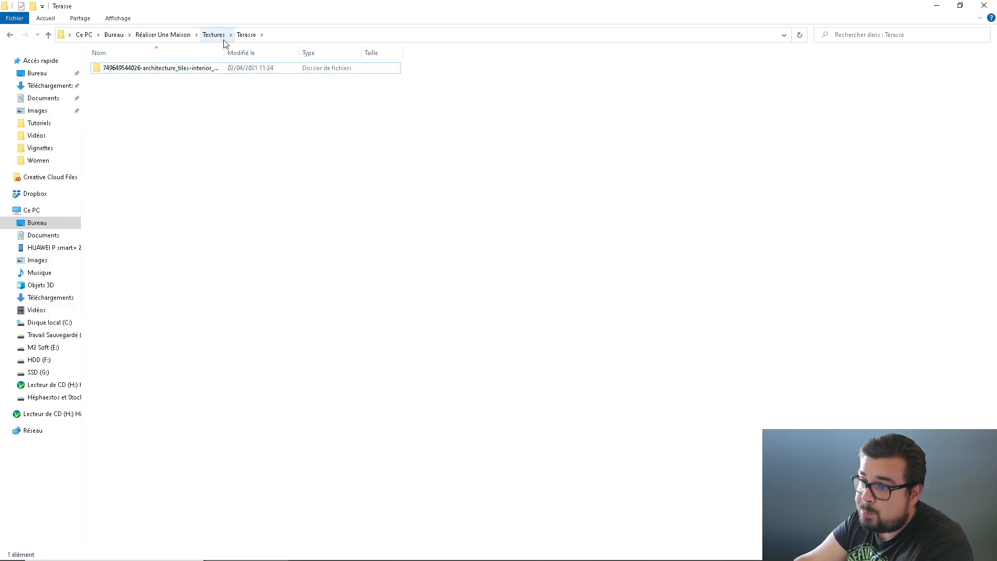
Step: Extract the Toiture en Asphalt archive in the Toiture texture folder into its own folder with 7-Zip and delete the archive
click(218, 35)
click(127, 155)
double_click(126, 155)
click(141, 69)
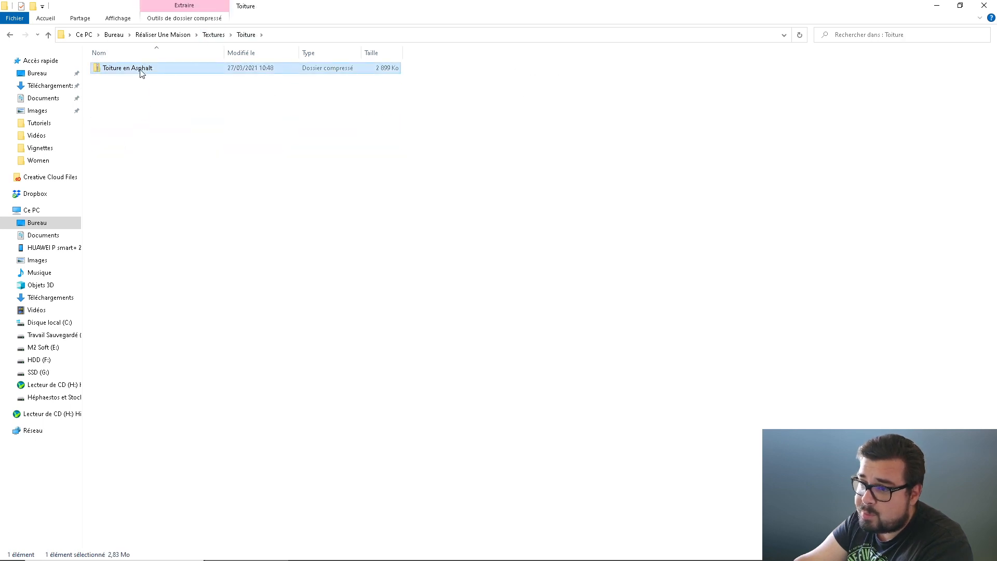
right_click(141, 69)
mouse_move(154, 120)
click(207, 161)
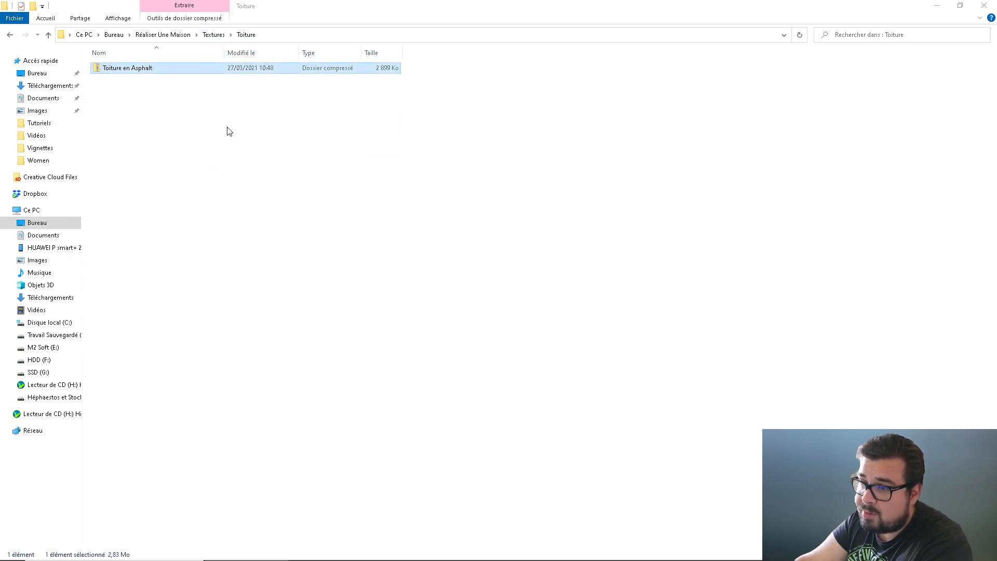
key(Delete)
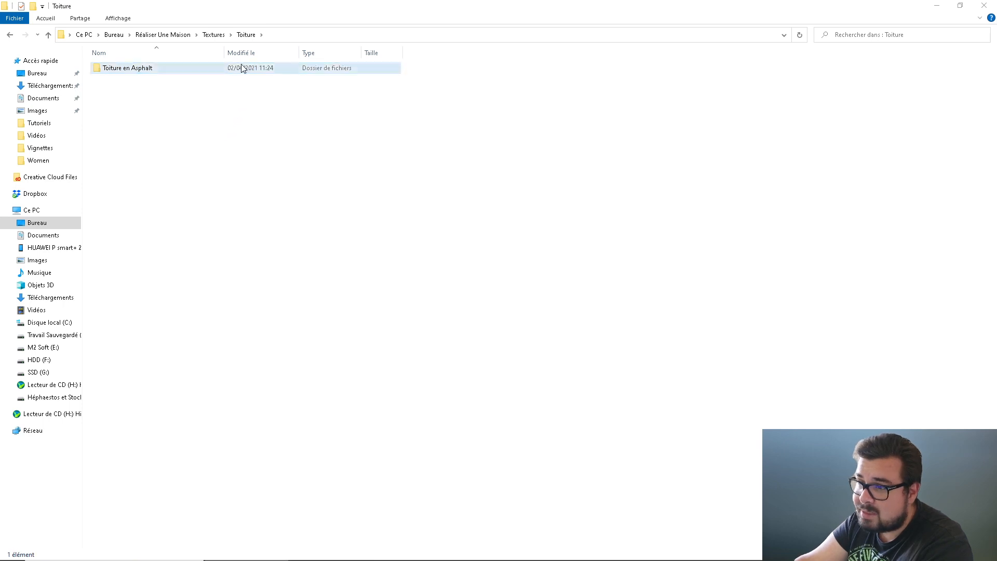
Step: Examine the extracted texture maps of Brick Ceramic and Ciment in the Murs Extérieurs folder
click(213, 35)
click(144, 101)
double_click(144, 101)
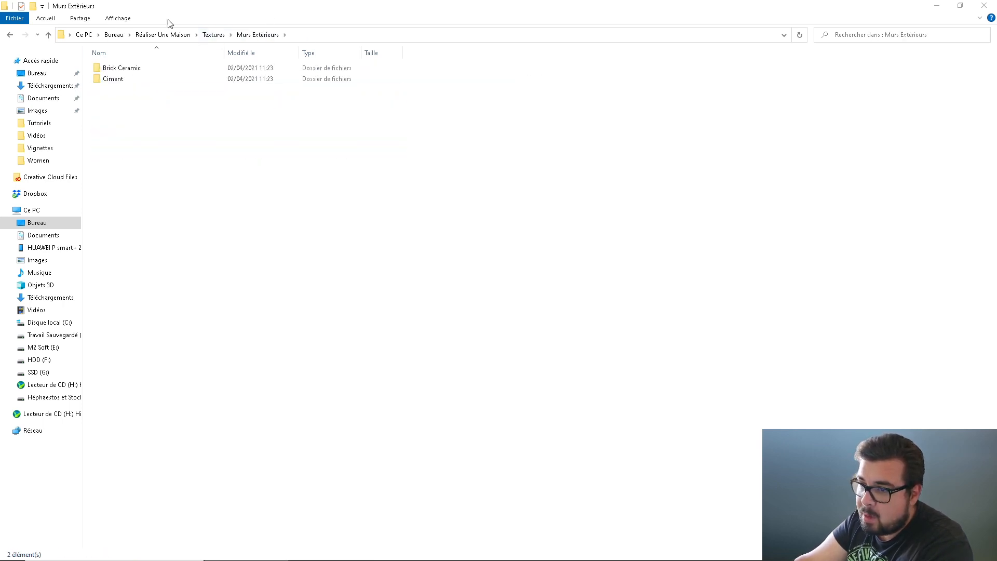
double_click(136, 72)
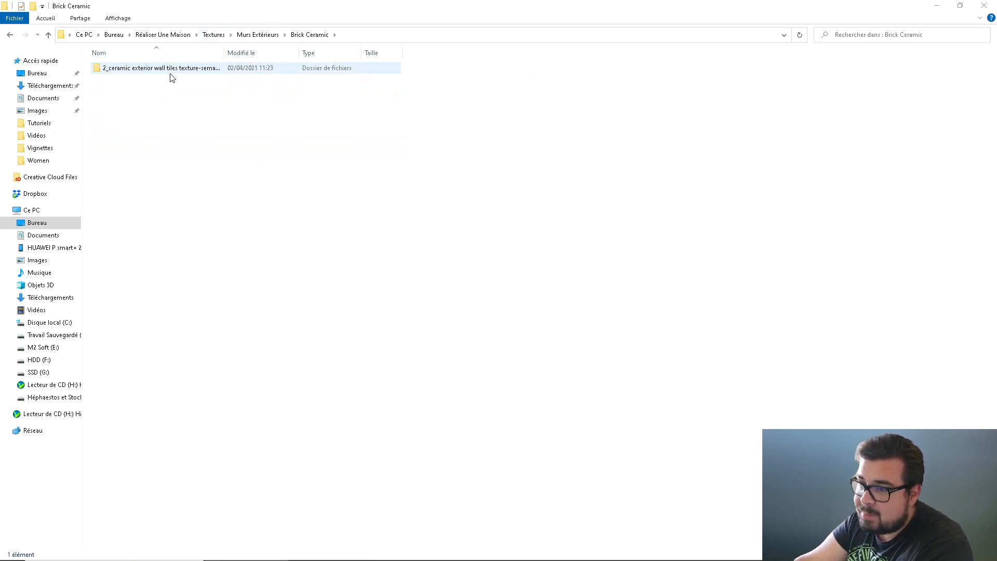
double_click(169, 71)
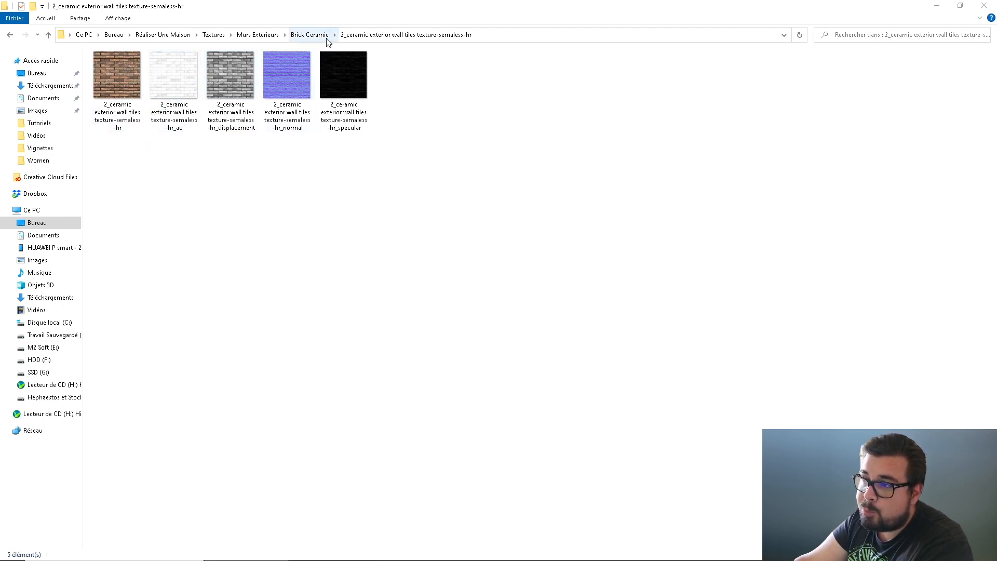
click(312, 35)
click(268, 36)
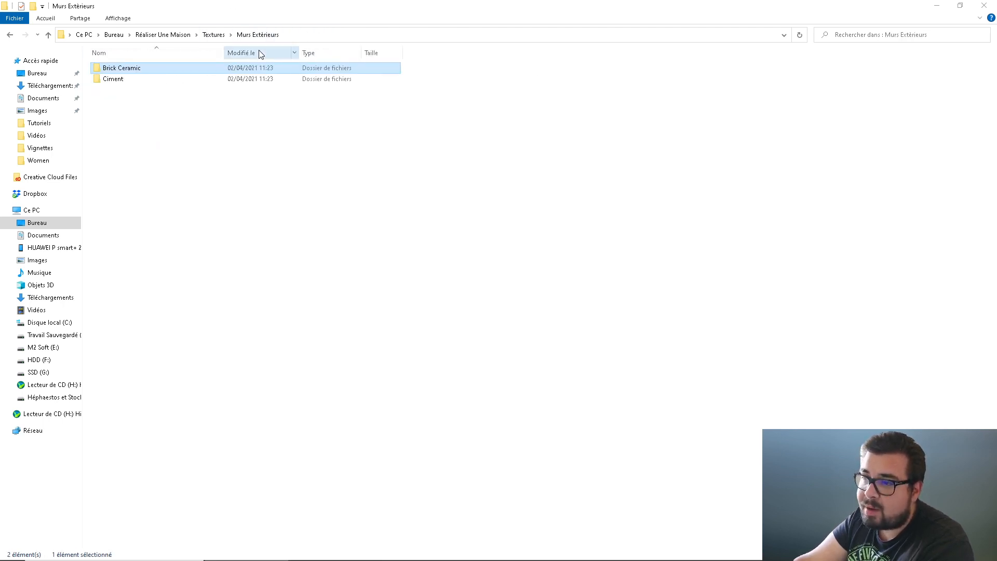
double_click(117, 80)
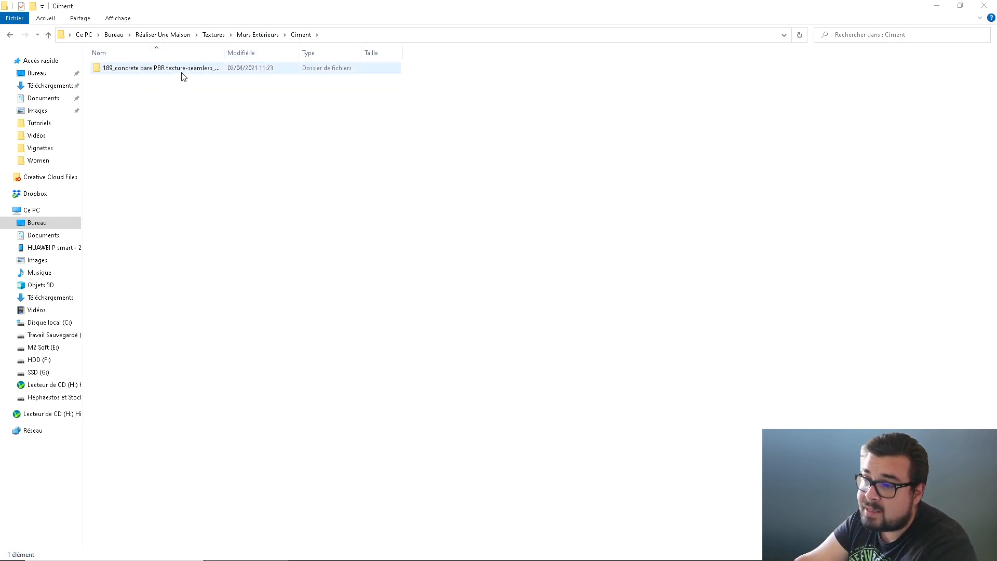
double_click(163, 70)
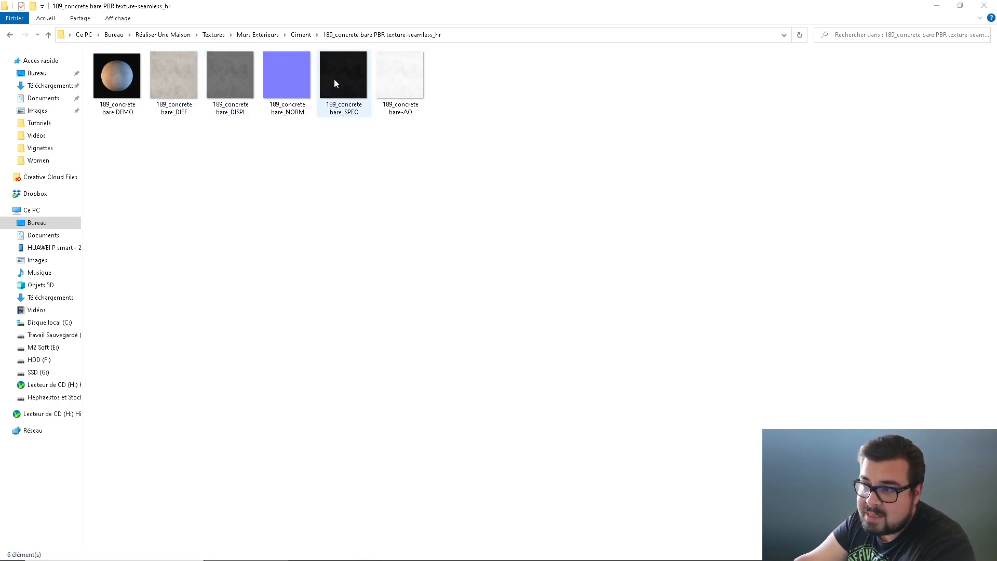
Step: Switch to Blender and load 189_concrete bare_DIFF.jpg from Murs Extérieurs > Ciment into the image texture node of the Color + AO + Cavity frame
click(995, 4)
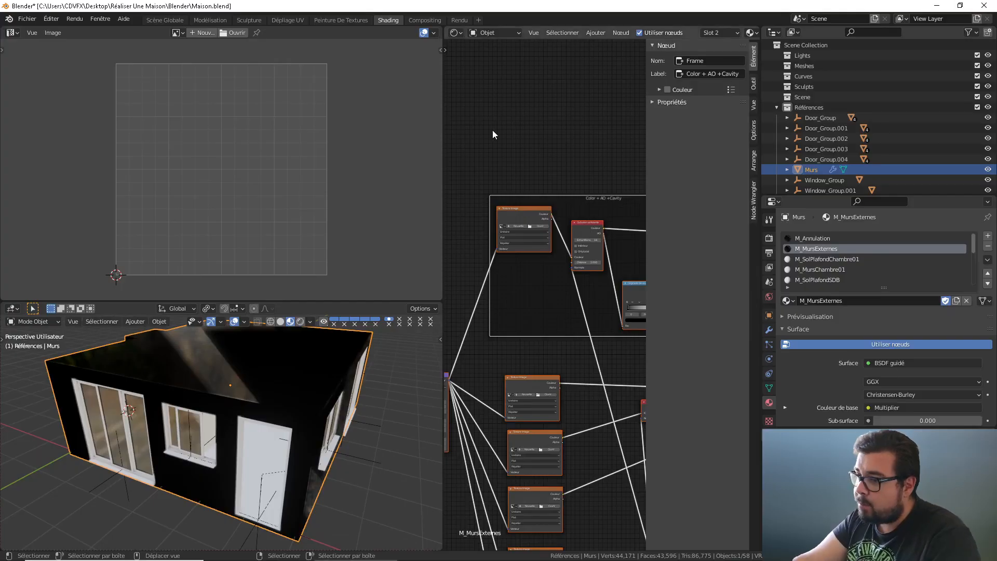
click(543, 230)
double_click(389, 65)
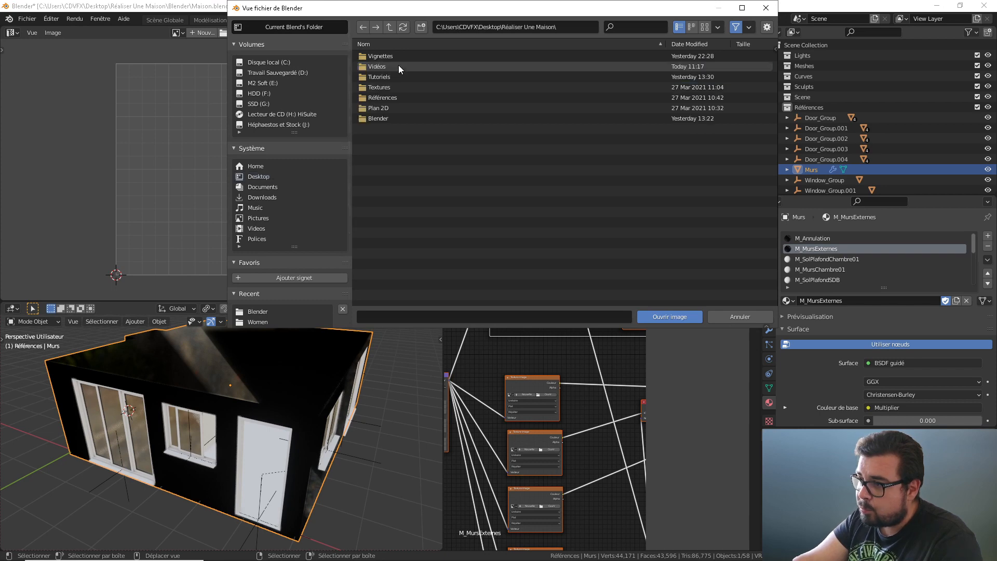
double_click(392, 89)
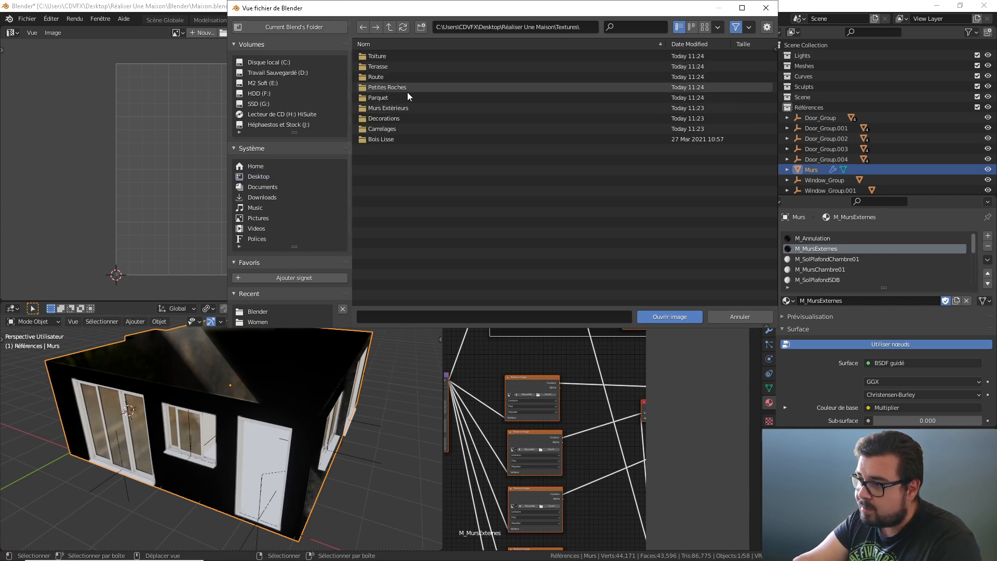
double_click(394, 108)
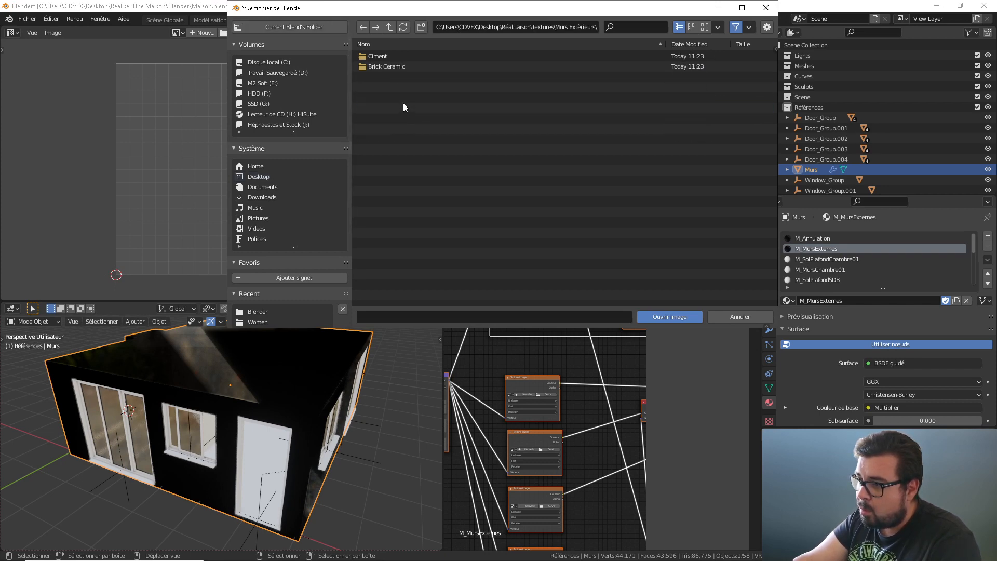
double_click(382, 55)
double_click(438, 56)
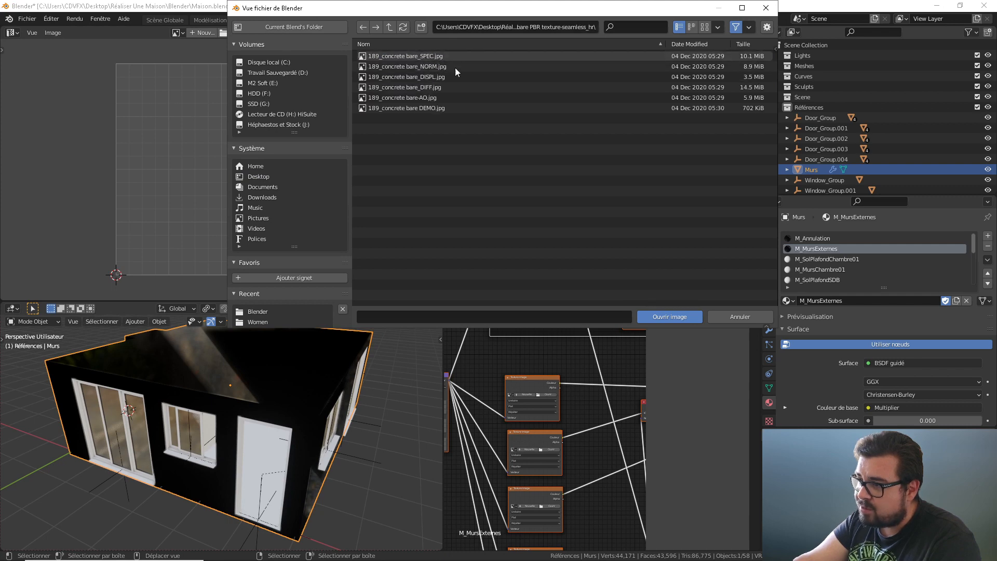
drag(561, 15, 422, 234)
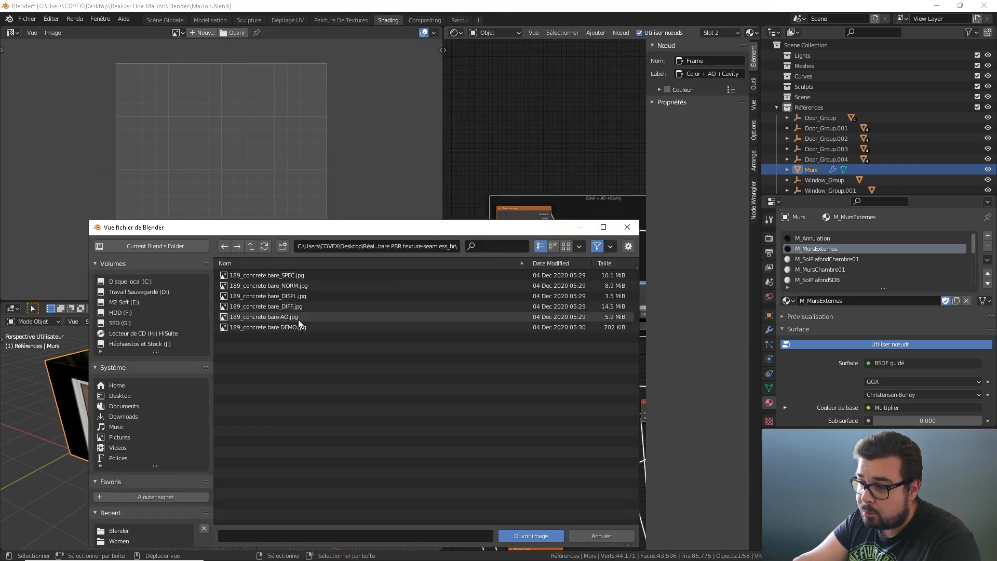
double_click(295, 307)
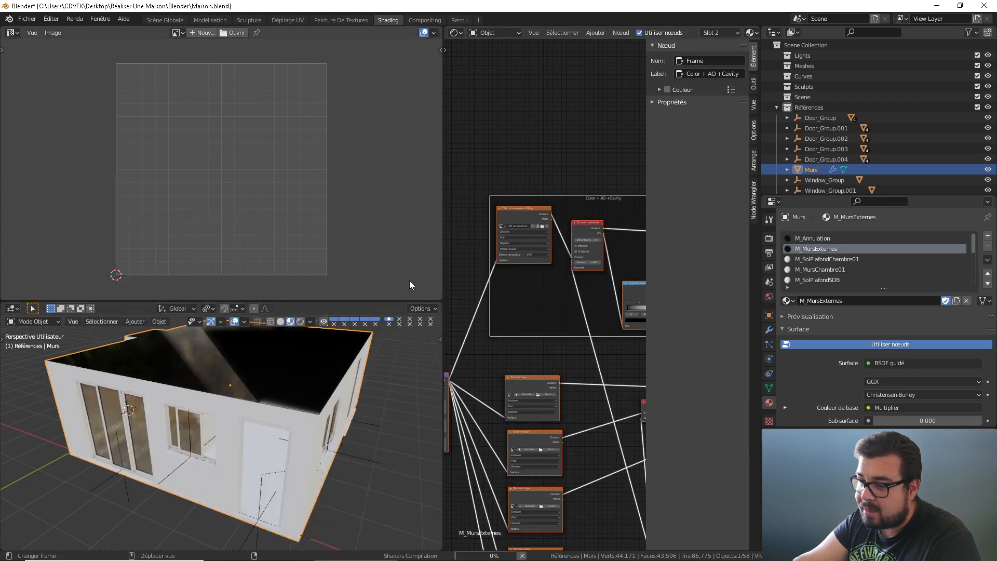
middle_drag(291, 459, 225, 426)
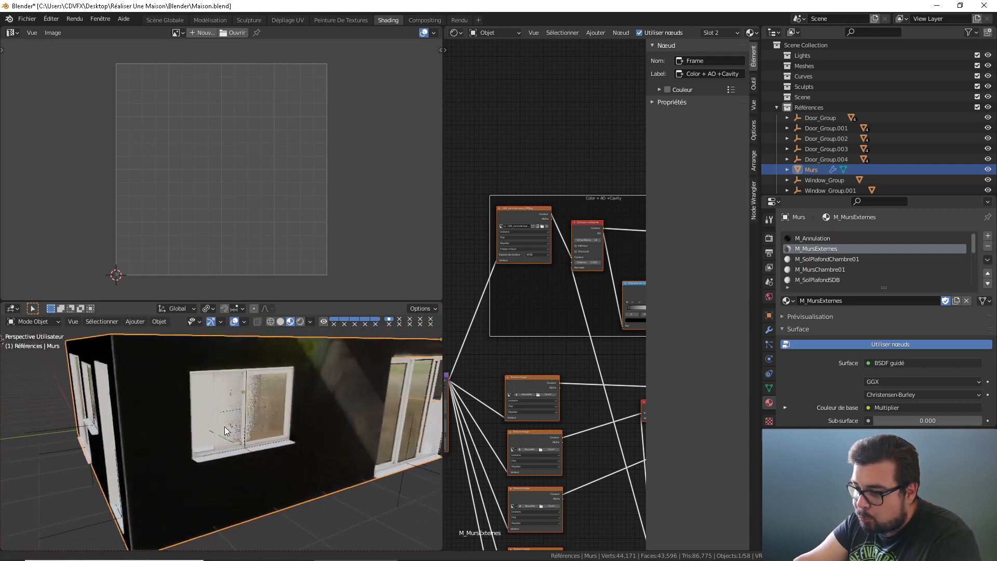
scroll(224, 426, up, 5)
middle_drag(572, 250, 509, 249)
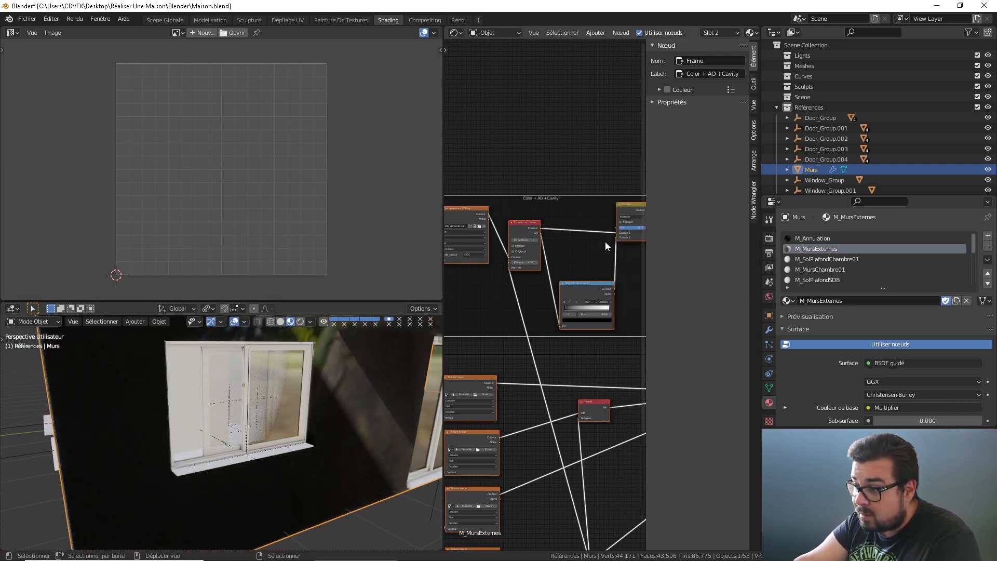
middle_drag(583, 232, 634, 225)
mouse_move(556, 242)
middle_down()
mouse_move(530, 230)
mouse_move(546, 250)
middle_up()
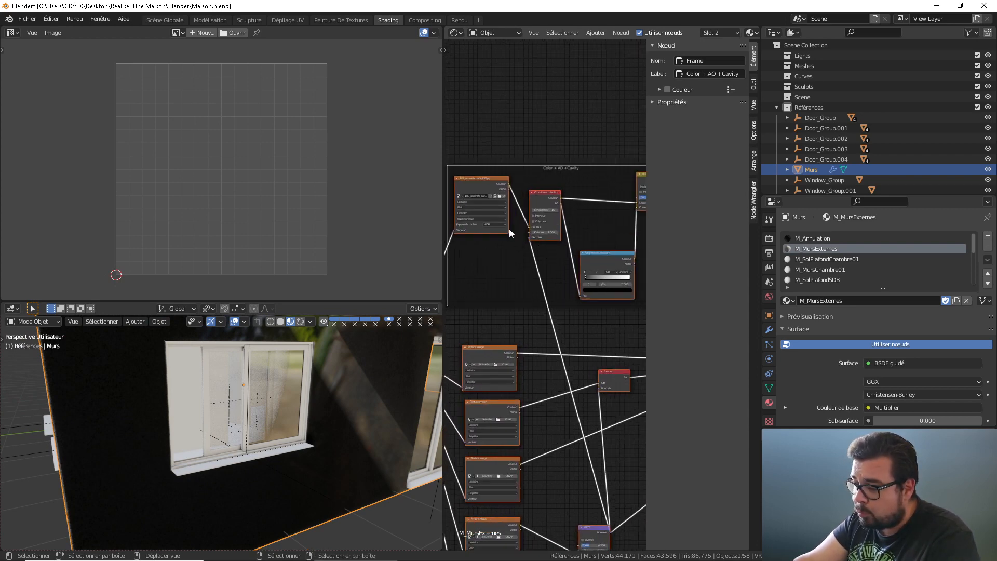
Step: Add an Image Texture node below the DIFF texture in the Color + AO + Cavity frame and feed it from the Mapping node's vector
key(shift+a)
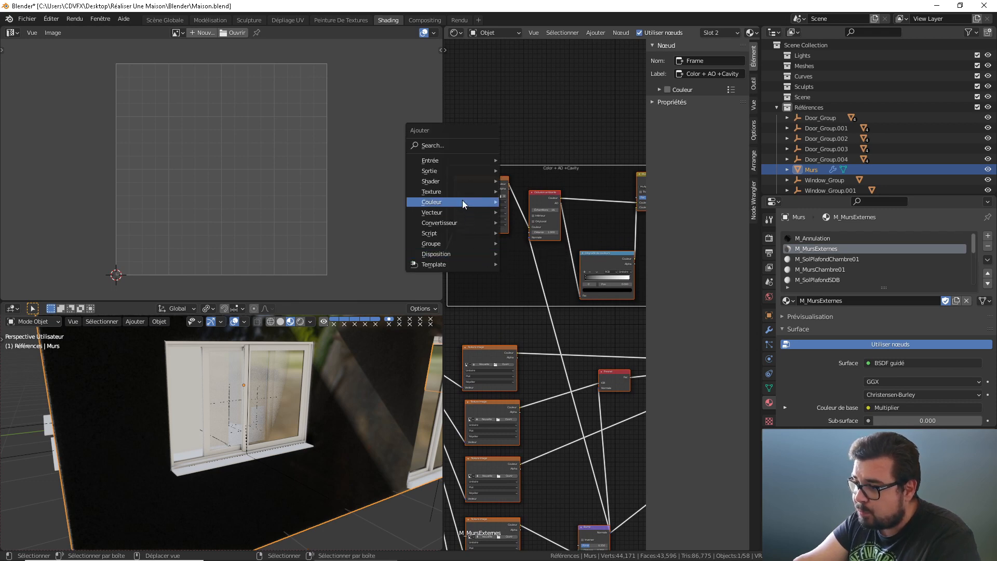
mouse_move(469, 190)
click(540, 273)
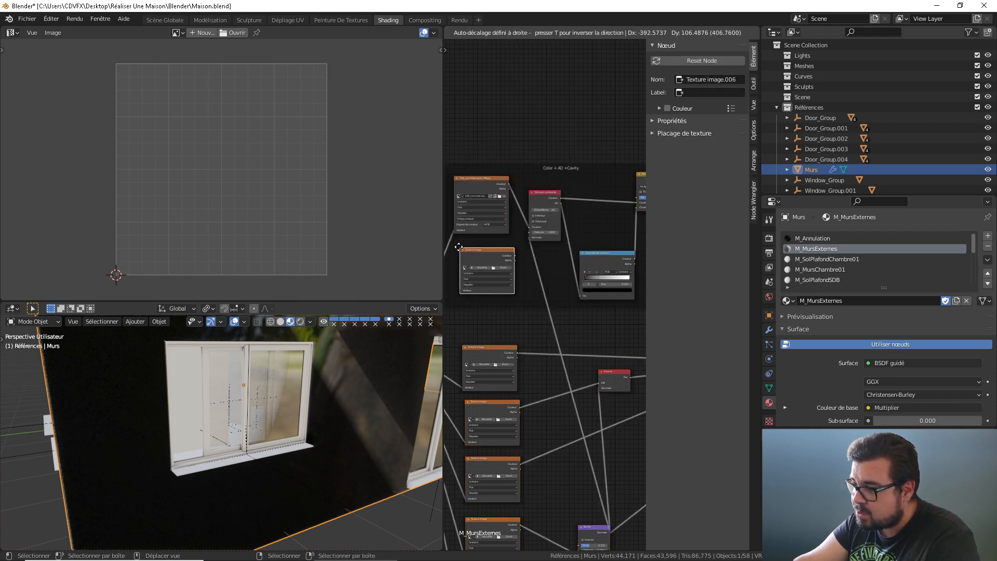
click(466, 252)
middle_drag(496, 232, 548, 216)
drag(486, 313, 509, 274)
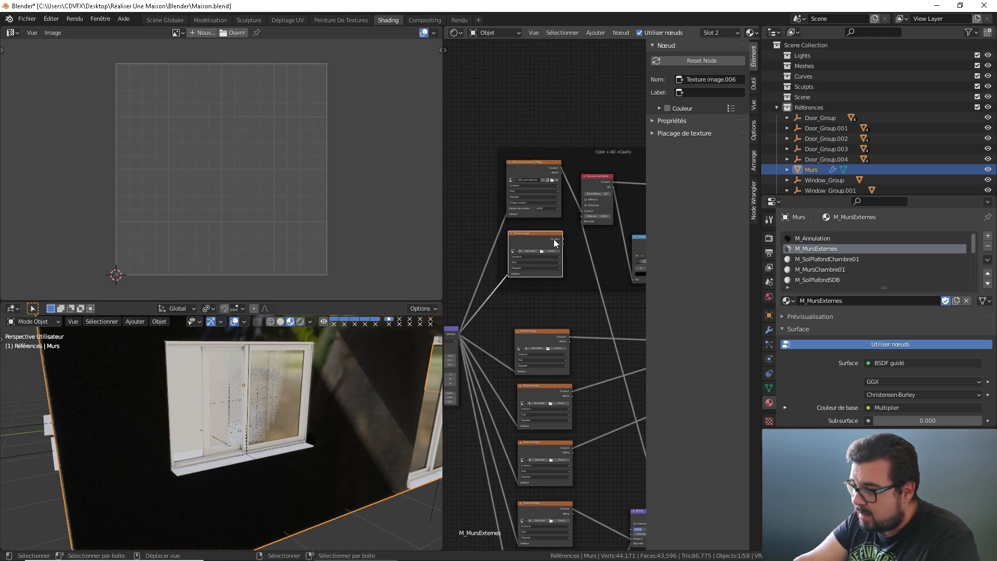
Step: Insert a MixRGB node after the DIFF texture, connect the new image texture's colour to its second input, and set it to Multiply
key(shift+a)
mouse_move(541, 244)
click(628, 284)
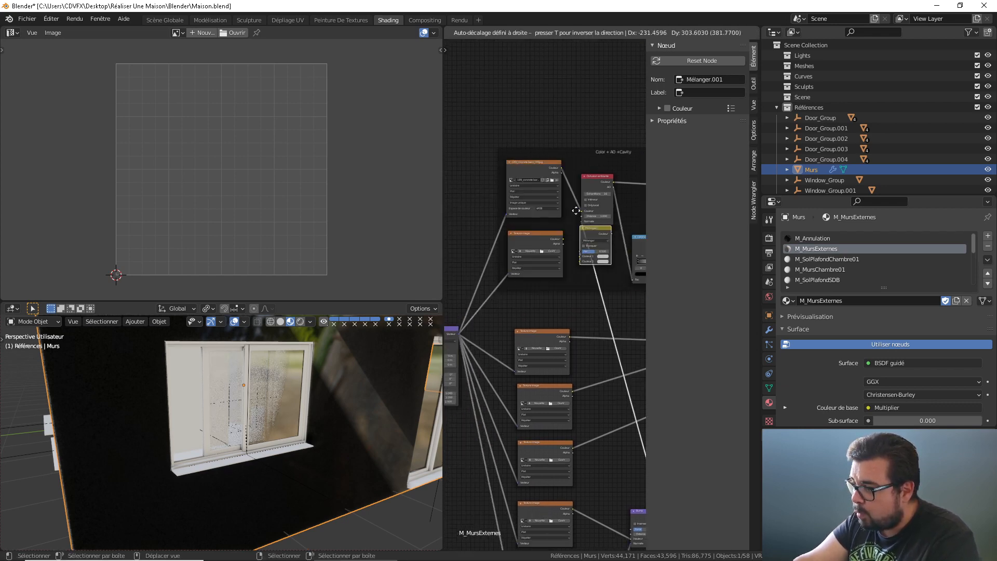
click(582, 177)
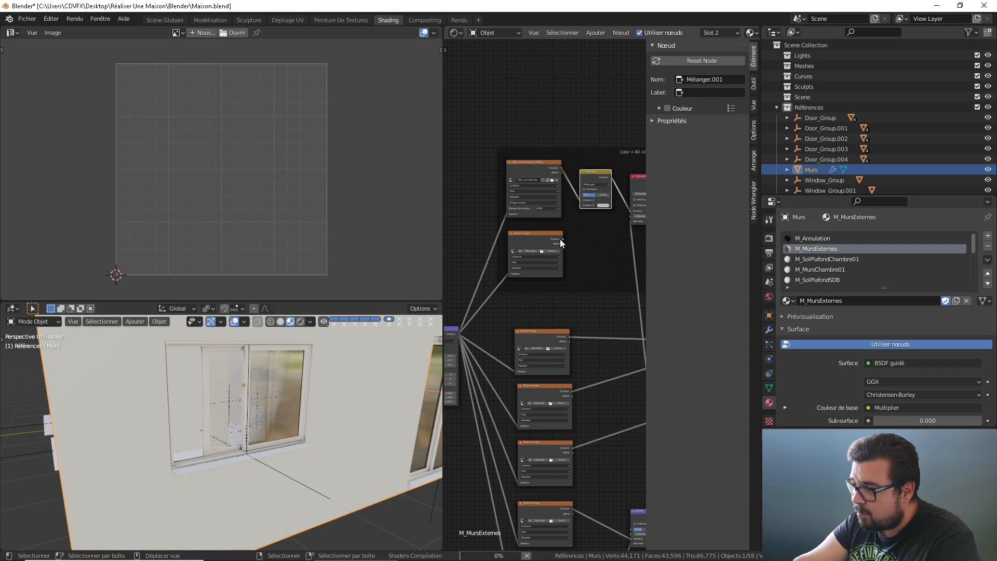
drag(561, 239, 611, 190)
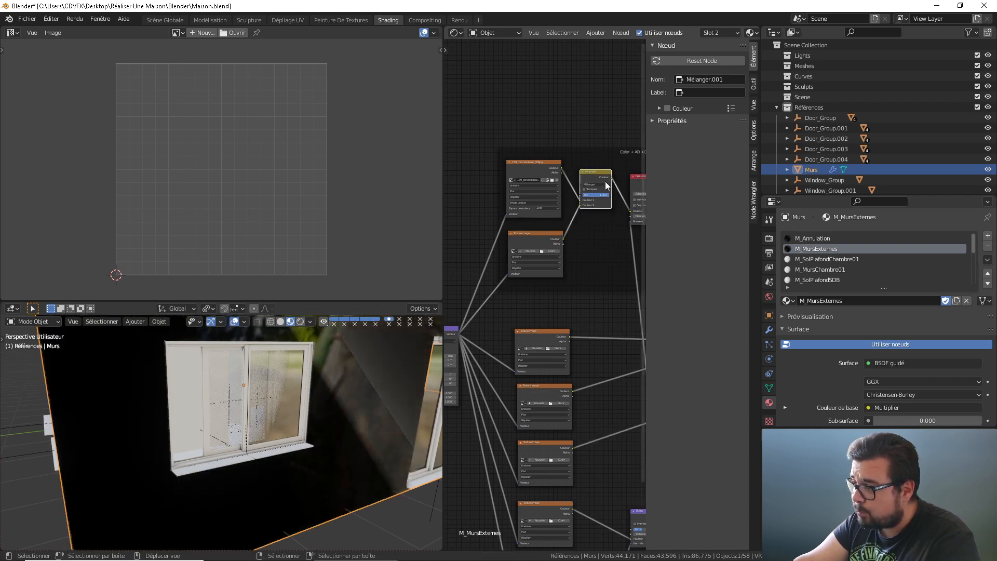
click(604, 184)
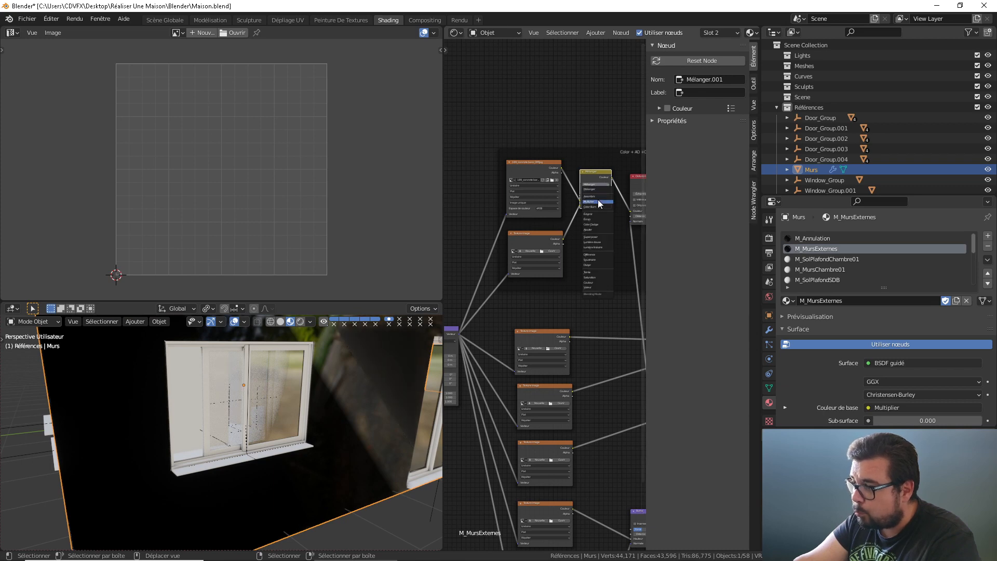
click(597, 199)
middle_drag(599, 179, 570, 179)
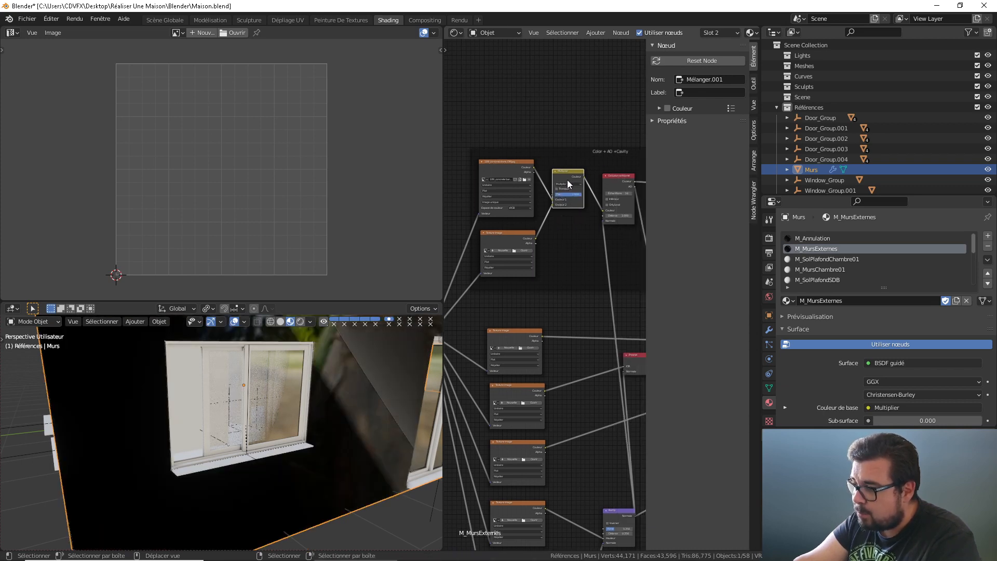
Step: Load 189_concrete bare-AO.jpg into the new image texture node and set its colour space to Non-Color
scroll(582, 180, up, 1)
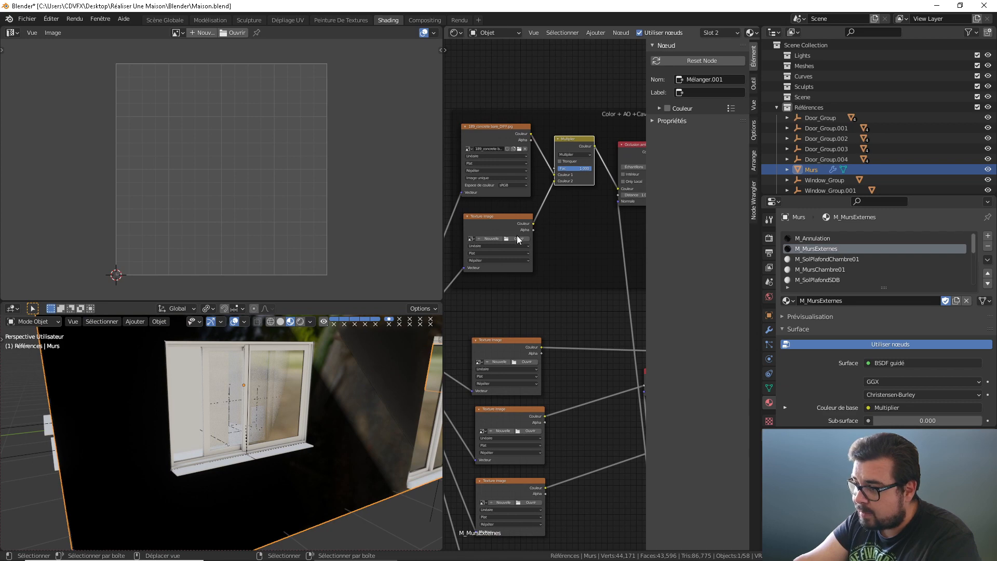
click(517, 238)
click(260, 310)
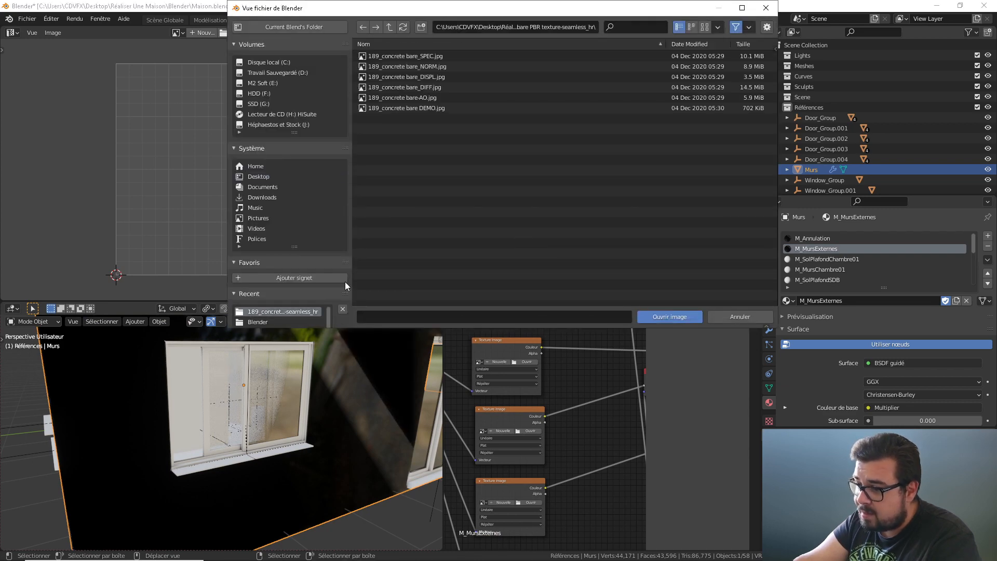
double_click(424, 98)
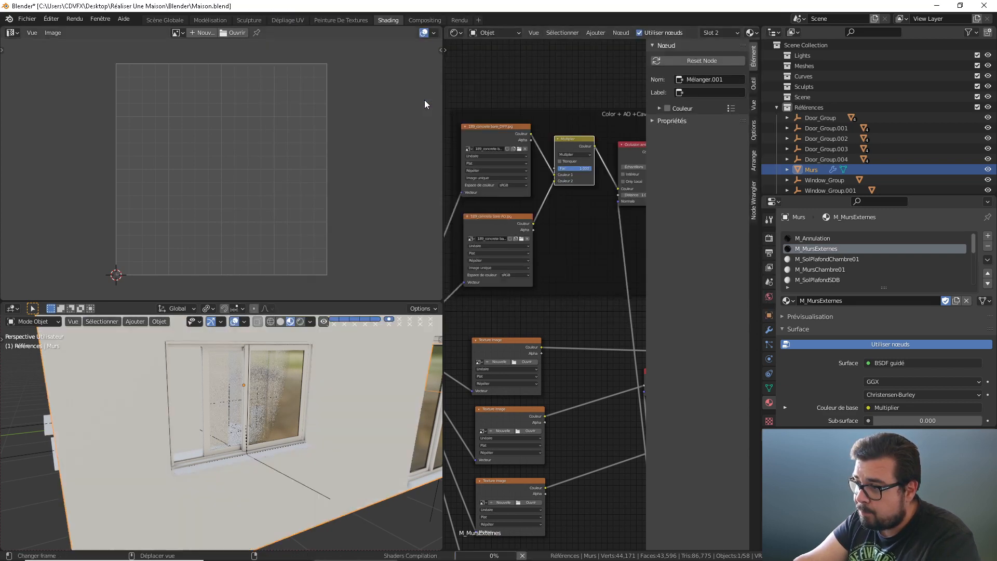
click(520, 275)
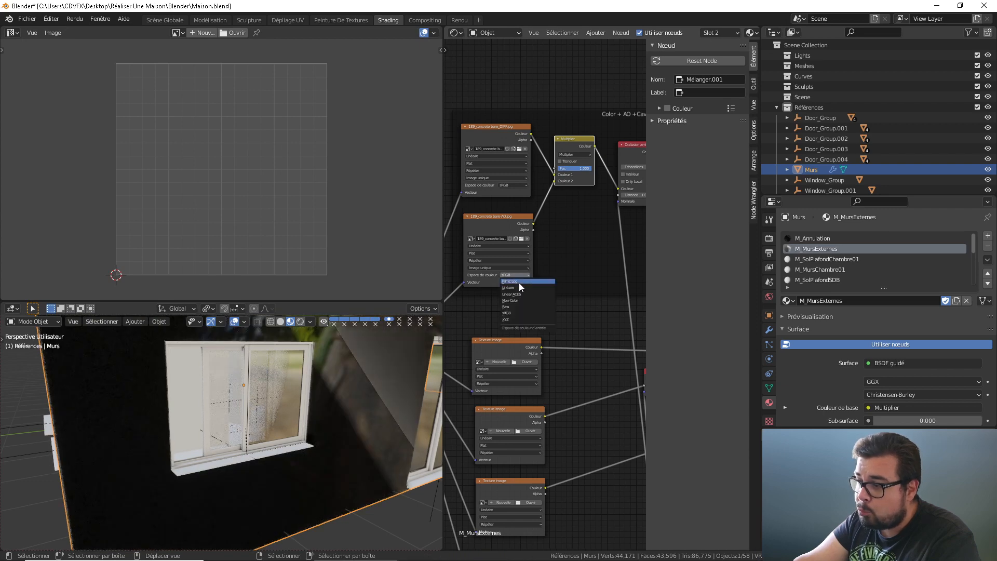
click(515, 300)
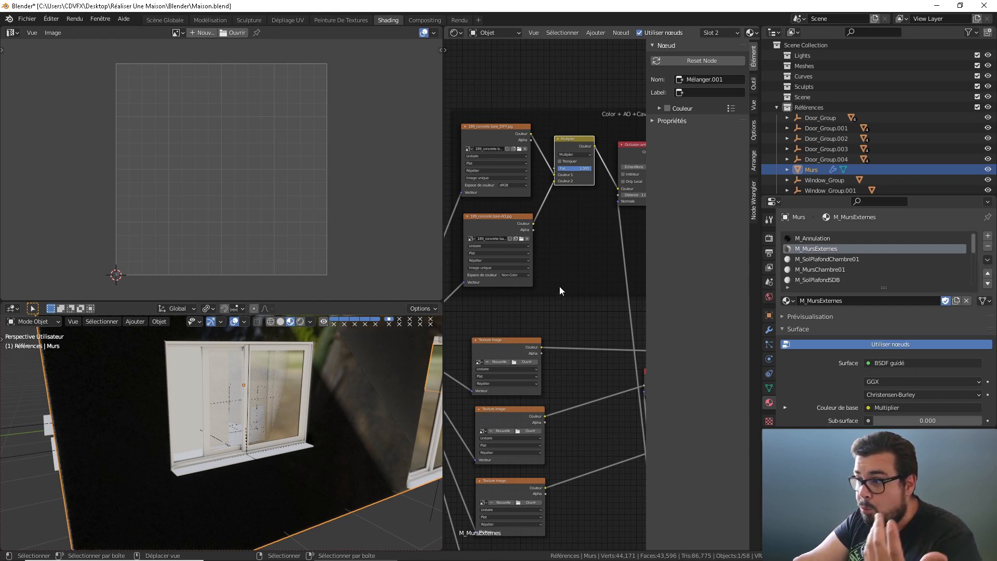
Step: Disconnect the empty image texture from the Principled BSDF's Metallic input
middle_drag(563, 260, 471, 256)
scroll(526, 255, down, 1)
scroll(545, 280, down, 1)
middle_drag(537, 286, 451, 246)
drag(618, 239, 598, 242)
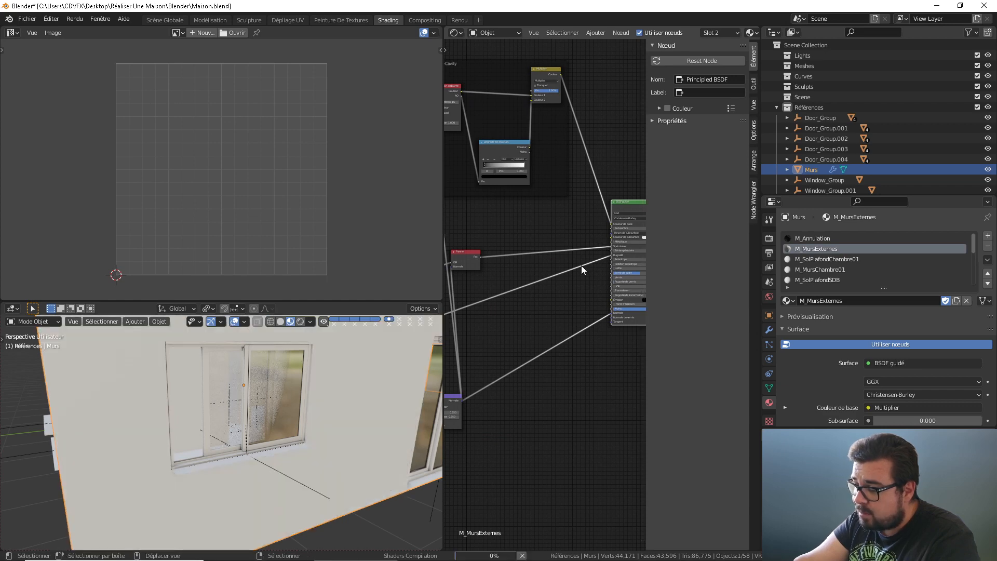
Step: Load 189_concrete bare_SPEC.jpg into the image texture feeding the Fresnel node, set it to Non-Color, and move the node up slightly
middle_drag(581, 266, 594, 229)
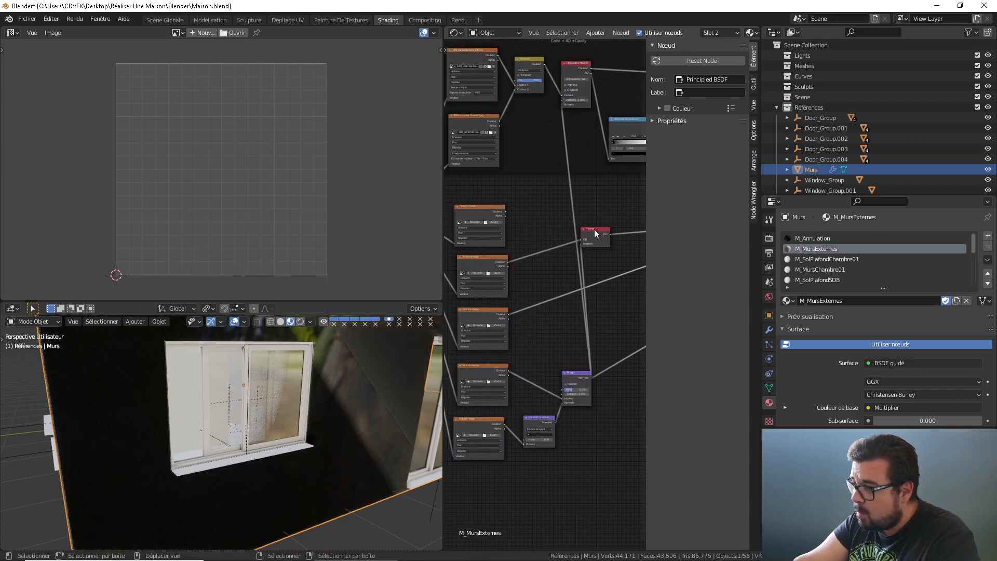
click(496, 272)
click(283, 310)
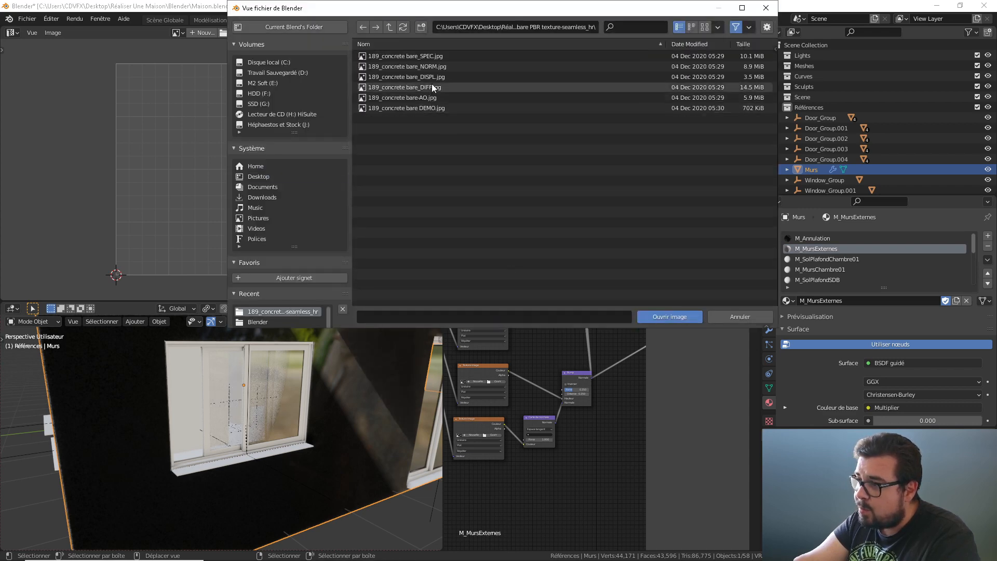
double_click(432, 57)
middle_drag(503, 271, 497, 239)
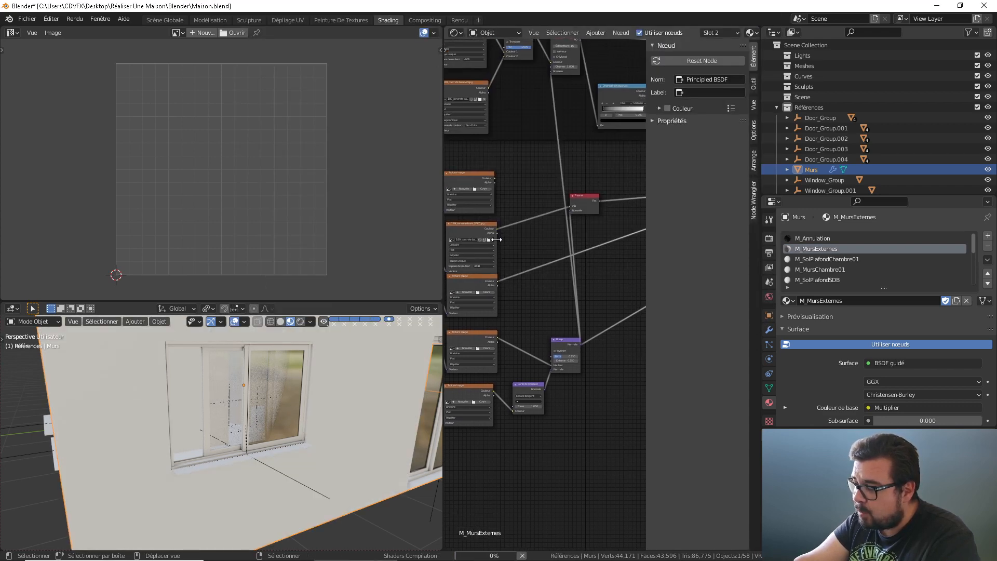
click(483, 266)
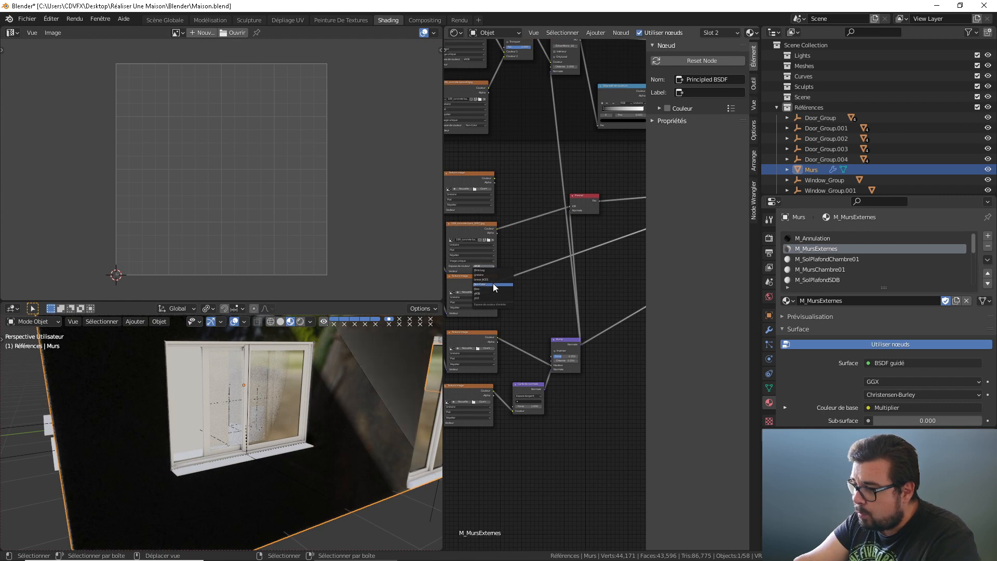
click(494, 284)
drag(470, 223, 470, 218)
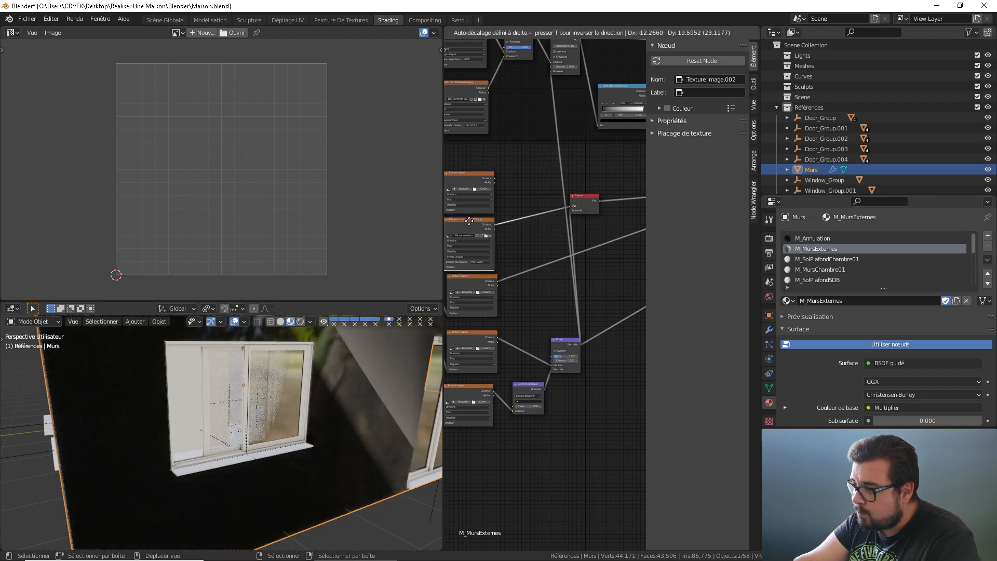
Step: Disconnect the empty image texture from the Principled BSDF's Roughness input
middle_drag(510, 240, 420, 240)
middle_drag(639, 216, 599, 221)
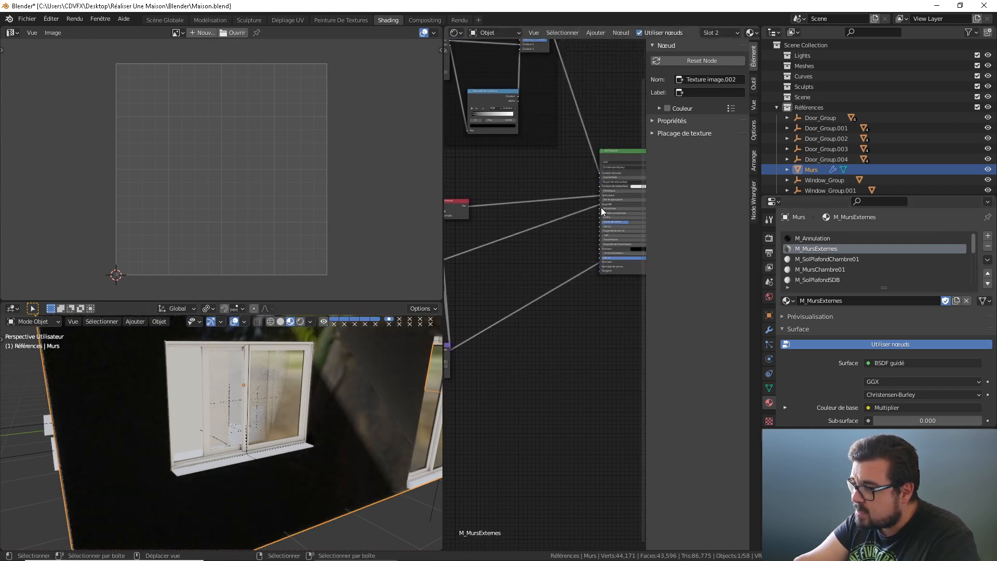
drag(600, 205, 540, 228)
middle_drag(538, 230, 558, 246)
scroll(565, 234, down, 2)
scroll(551, 247, down, 1)
Step: Add a Musgrave Texture node below the Fresnel node
key(shift+a)
mouse_move(538, 248)
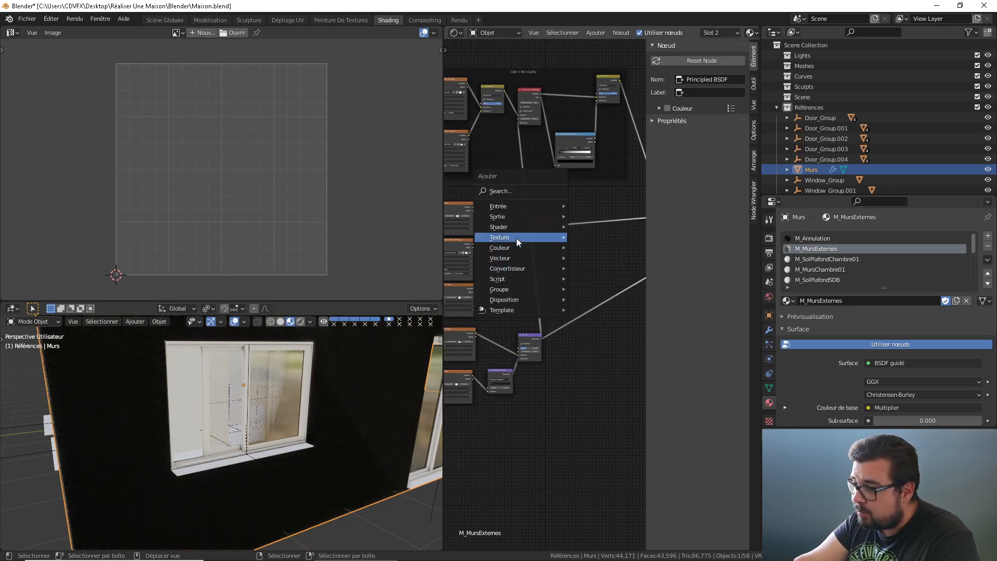
click(625, 344)
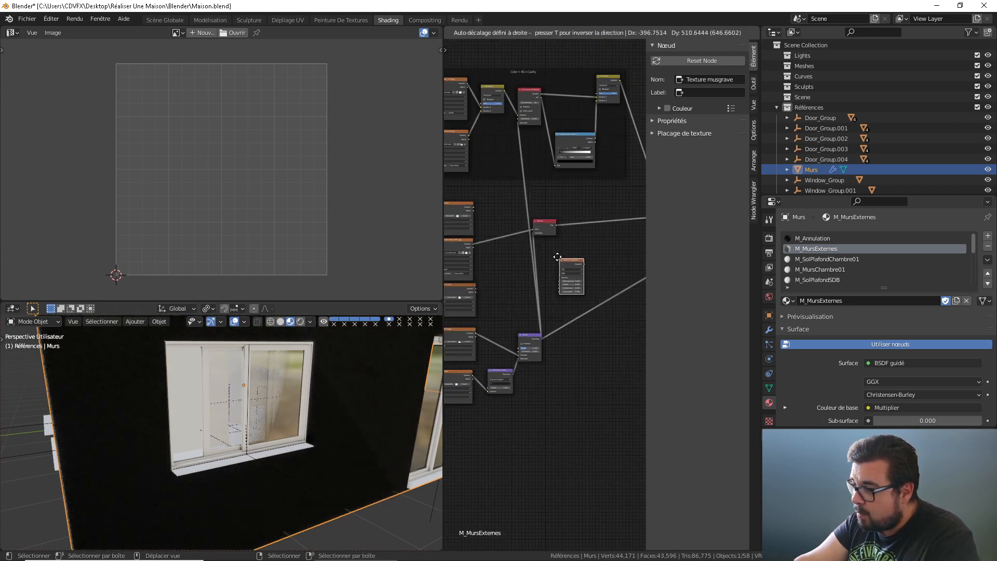
click(555, 260)
Step: Add a ColorRamp node, connect the Musgrave height to its Fac, and link its colour to the Principled BSDF's Roughness
middle_drag(589, 242, 547, 248)
key(shift+a)
mouse_move(549, 280)
click(610, 301)
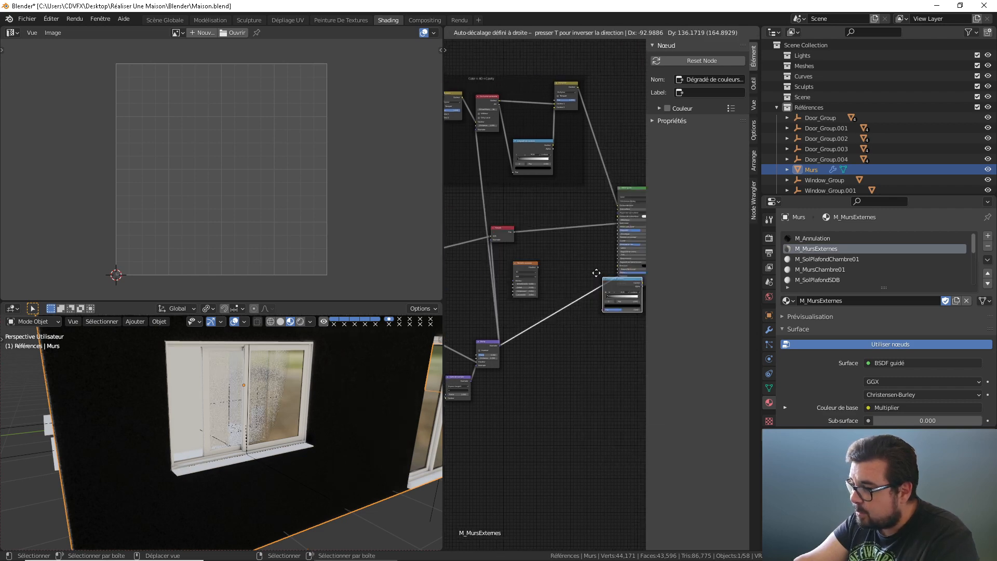
click(549, 239)
drag(552, 269, 551, 269)
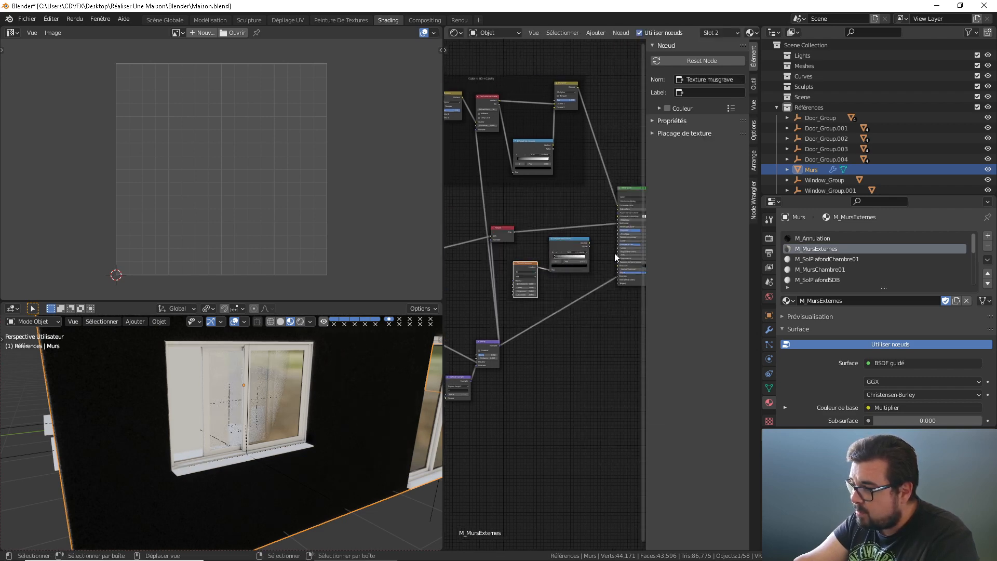
click(588, 241)
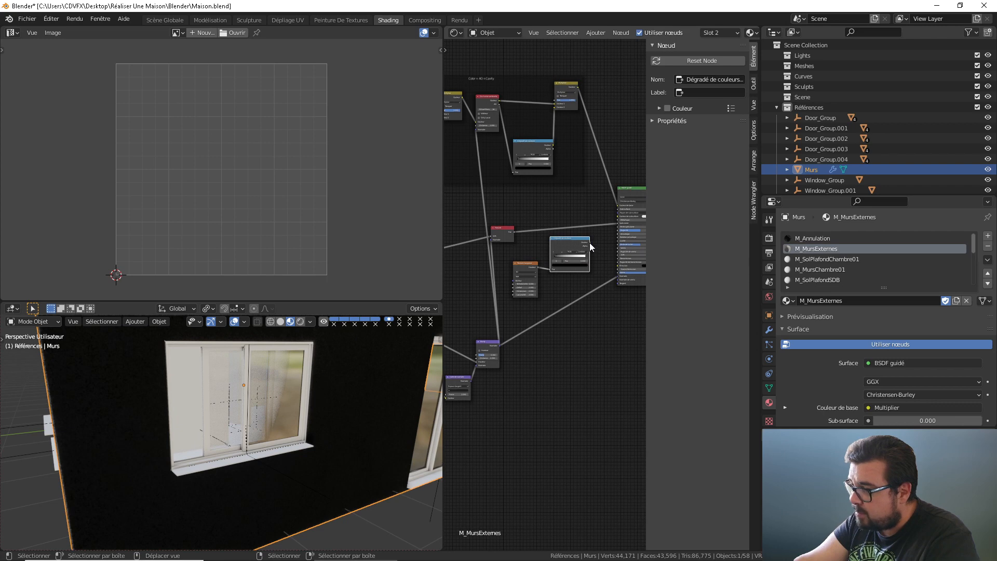
drag(616, 233, 618, 232)
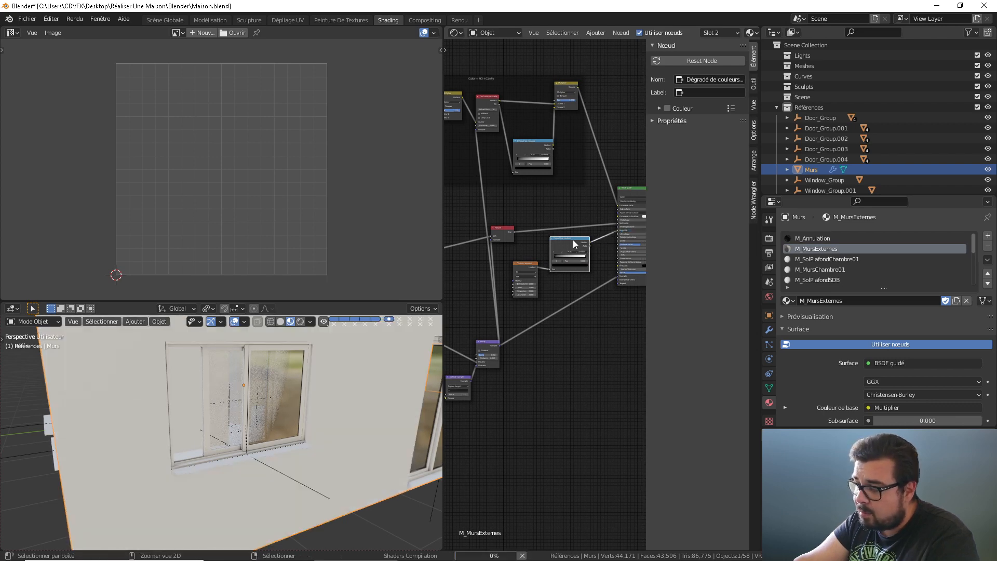
Step: Preview the ColorRamp output on the wall and set the Musgrave texture's Detail to 16
ctrl+shift+click(573, 239)
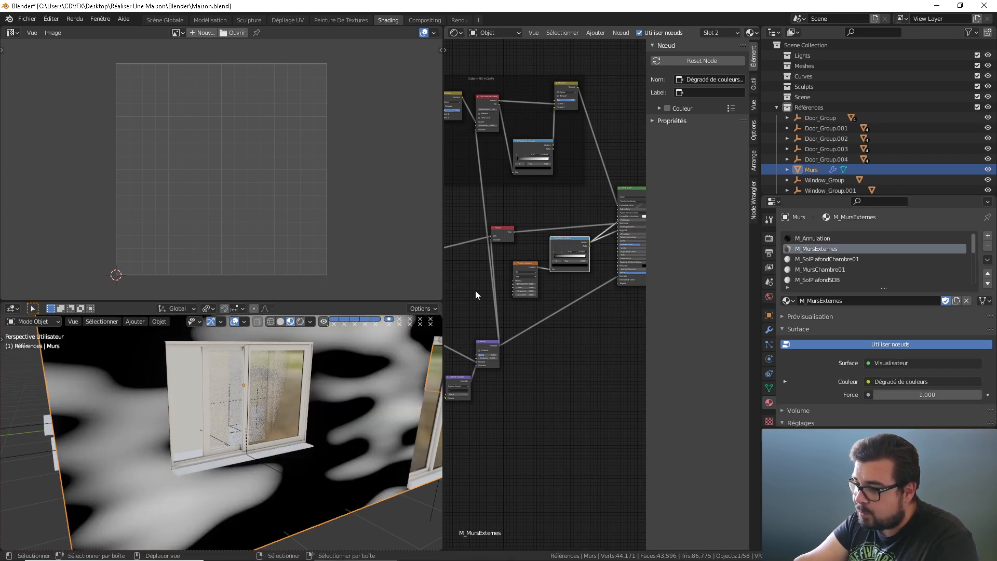
scroll(522, 277, up, 4)
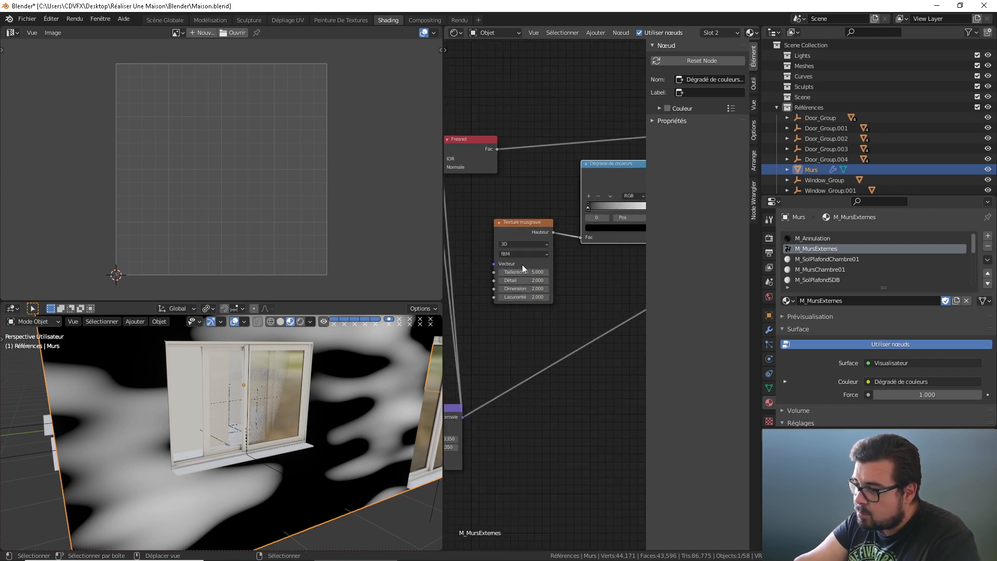
drag(520, 278, 567, 277)
Step: Connect the Mapping node's vector output to the Musgrave texture's Vector input
scroll(501, 272, down, 7)
middle_drag(469, 254, 538, 283)
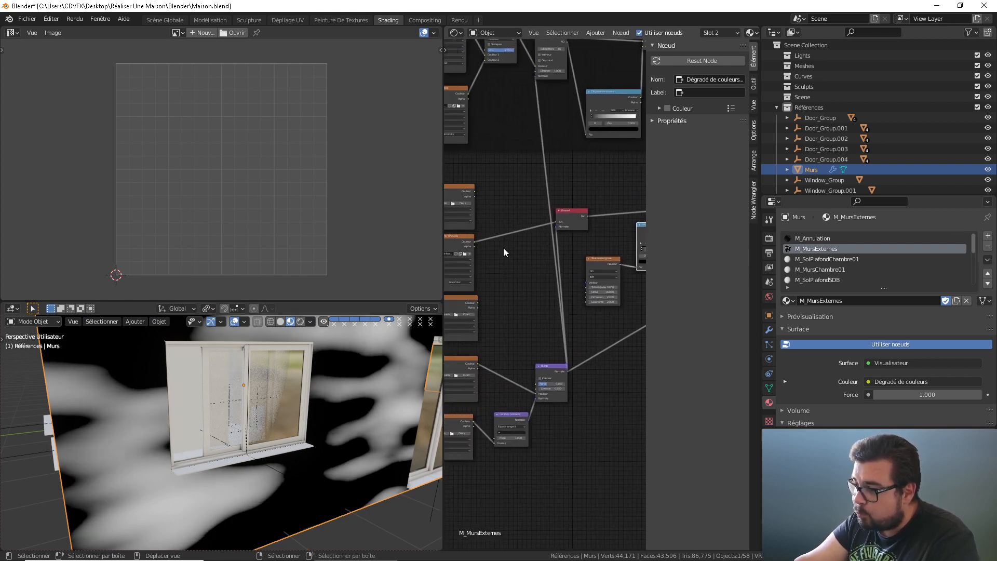
middle_drag(492, 237, 512, 237)
scroll(513, 237, down, 2)
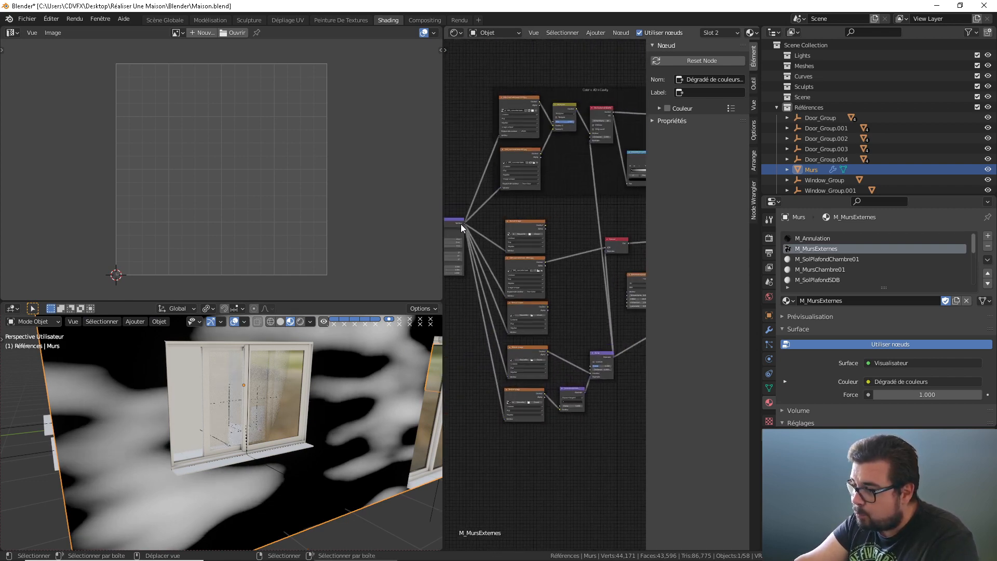
drag(461, 224, 629, 293)
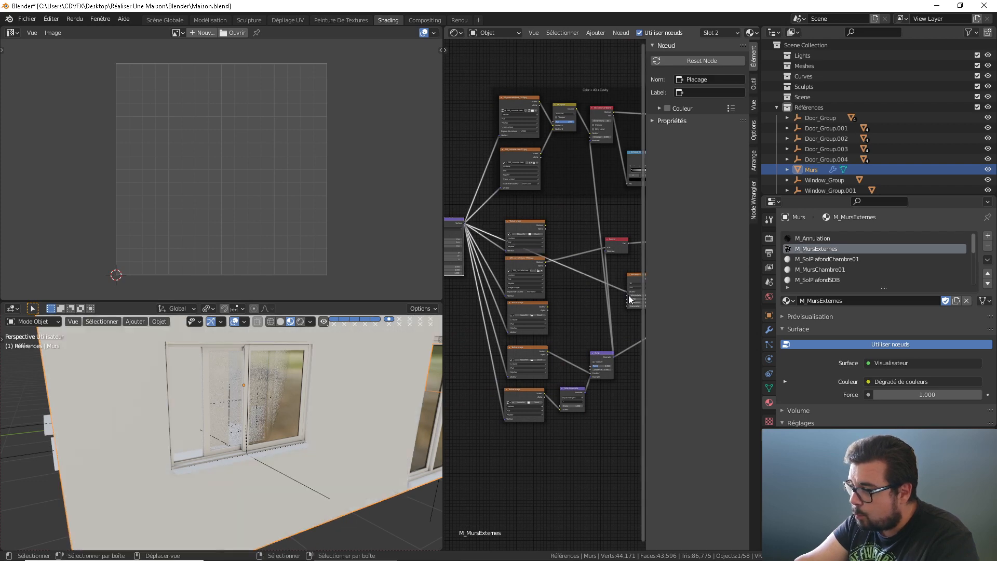
Step: Set the Musgrave texture's scale to 25 and its Dimension to 0.25
scroll(512, 275, up, 4)
scroll(512, 275, up, 2)
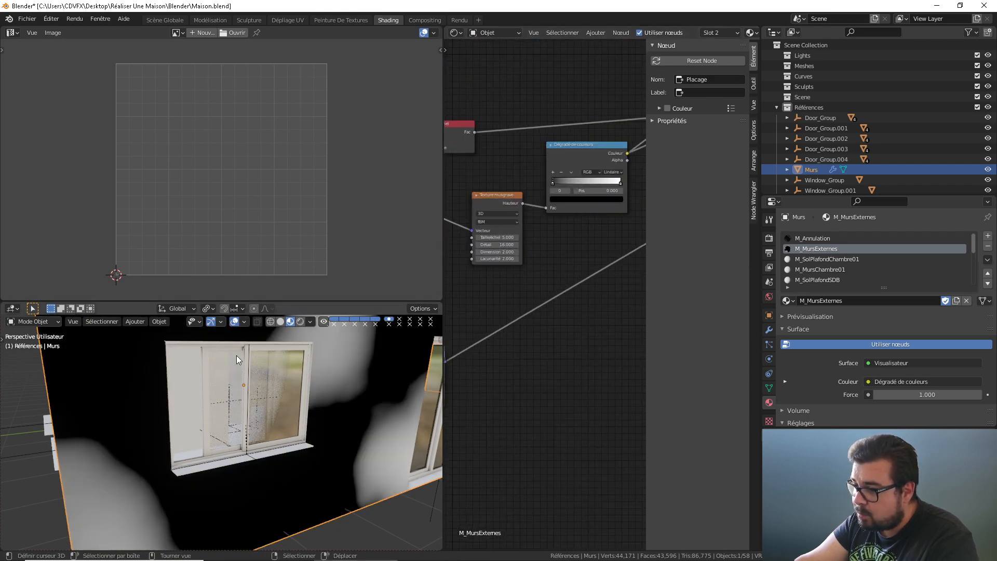
click(499, 239)
text(25)
key(Return)
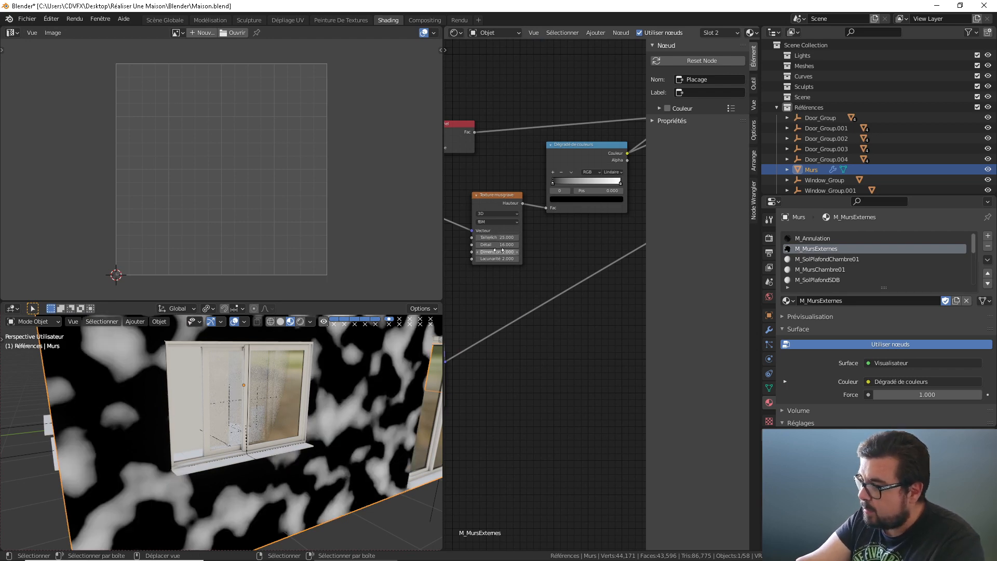
click(501, 255)
text(0)
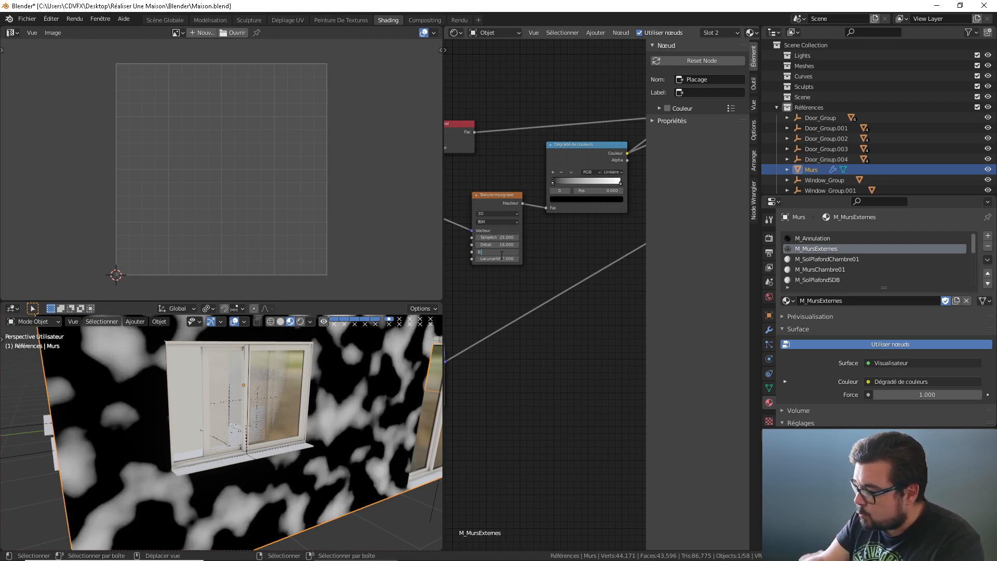
text(.25)
key(Return)
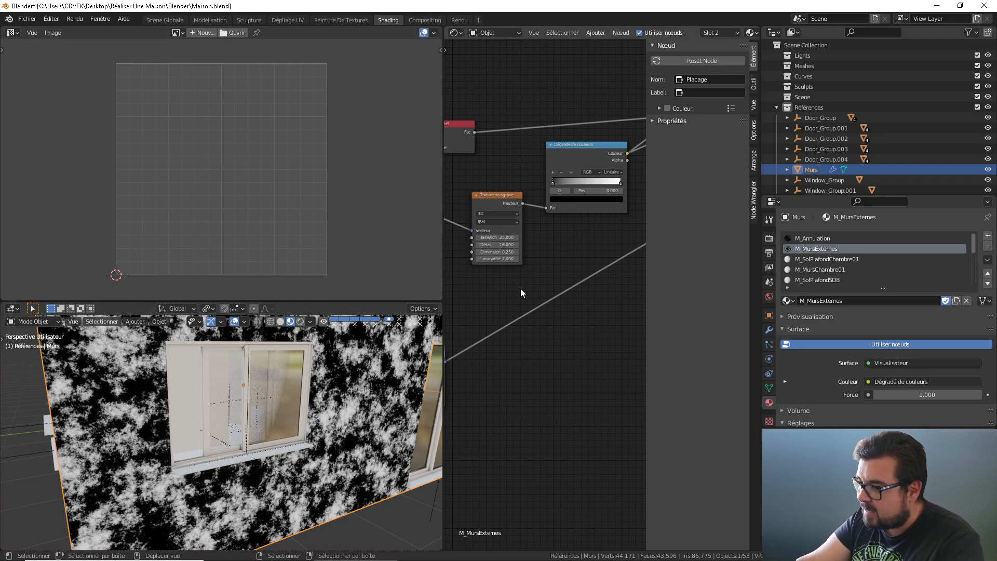
Step: Try a Lacunarity of 1 on the Musgrave texture, and settle on 5
click(500, 259)
text(1)
key(Return)
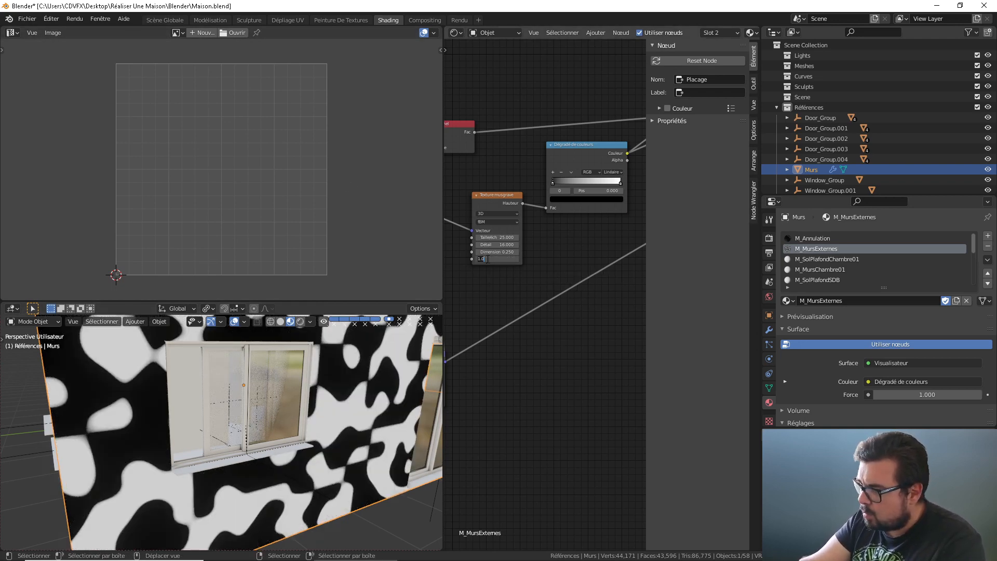
text(5)
key(Return)
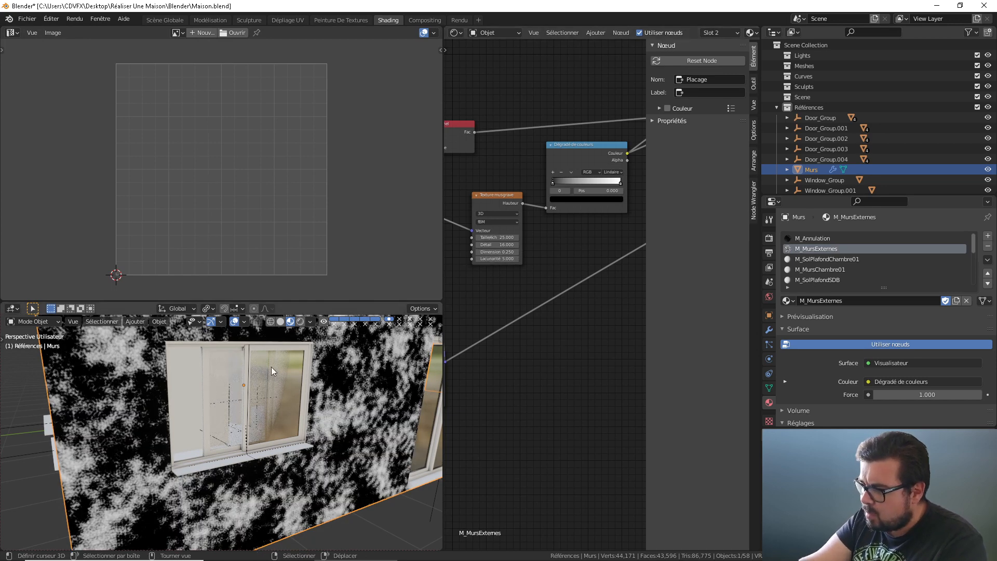
Step: Set the roughness ColorRamp's black stop to a value of 0.7 and its white stop to 0.9
middle_drag(575, 226, 503, 278)
scroll(503, 278, up, 3)
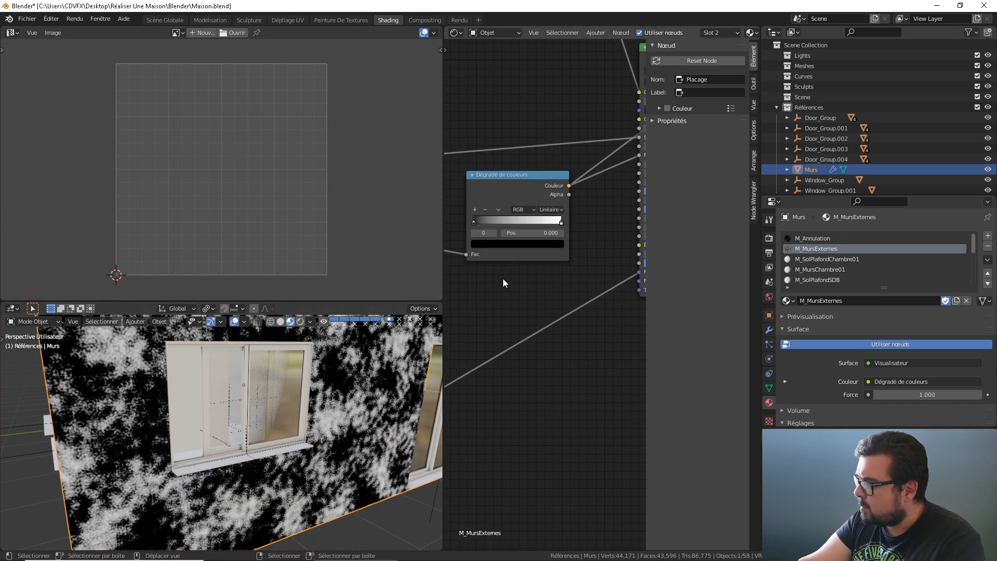
click(491, 244)
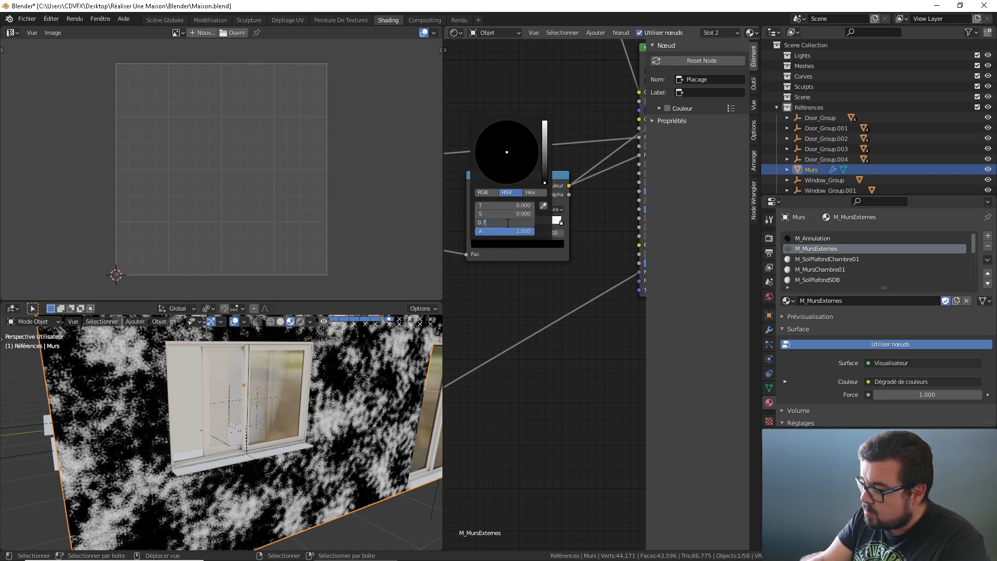
key(Return)
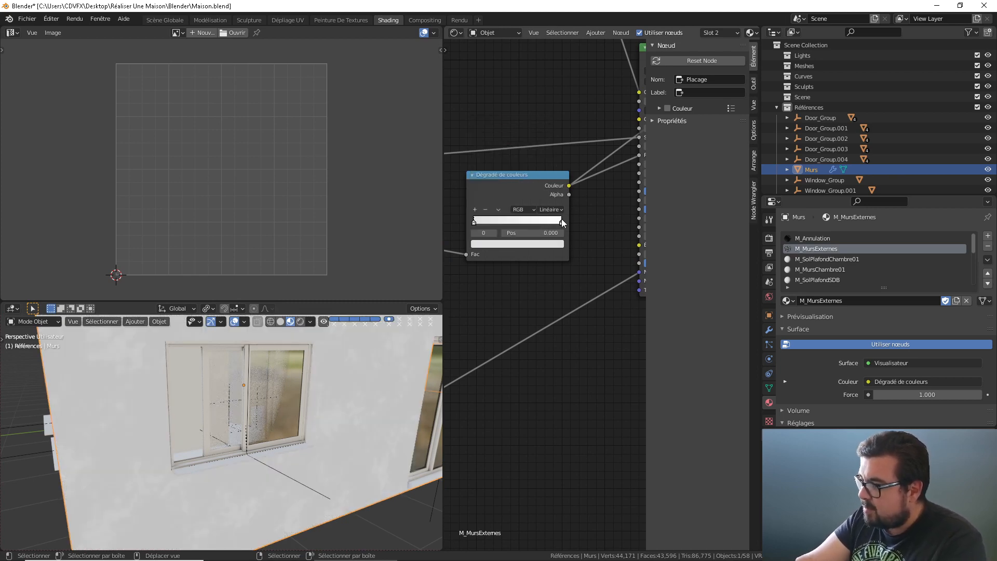
click(561, 220)
click(537, 243)
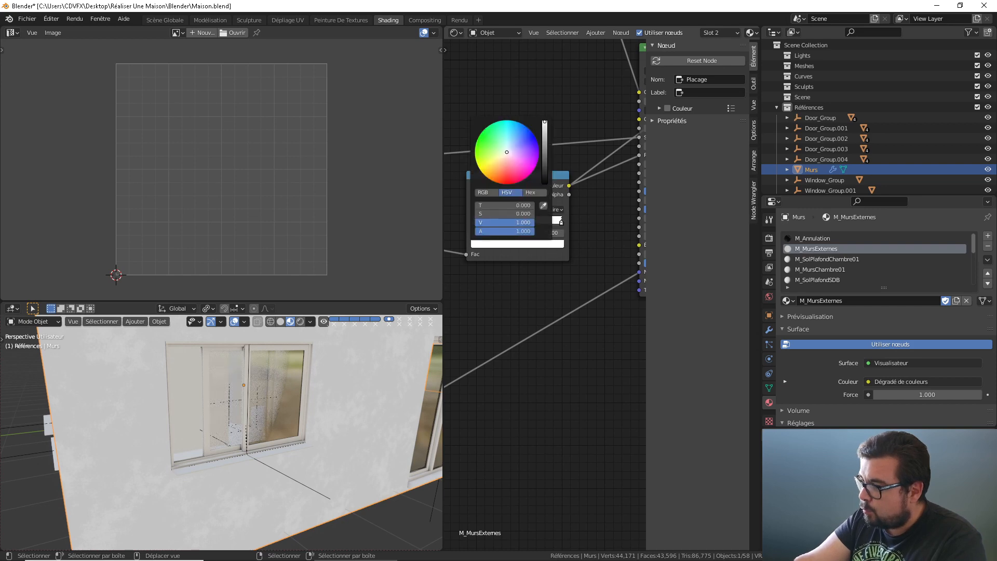
text(0.9)
key(Return)
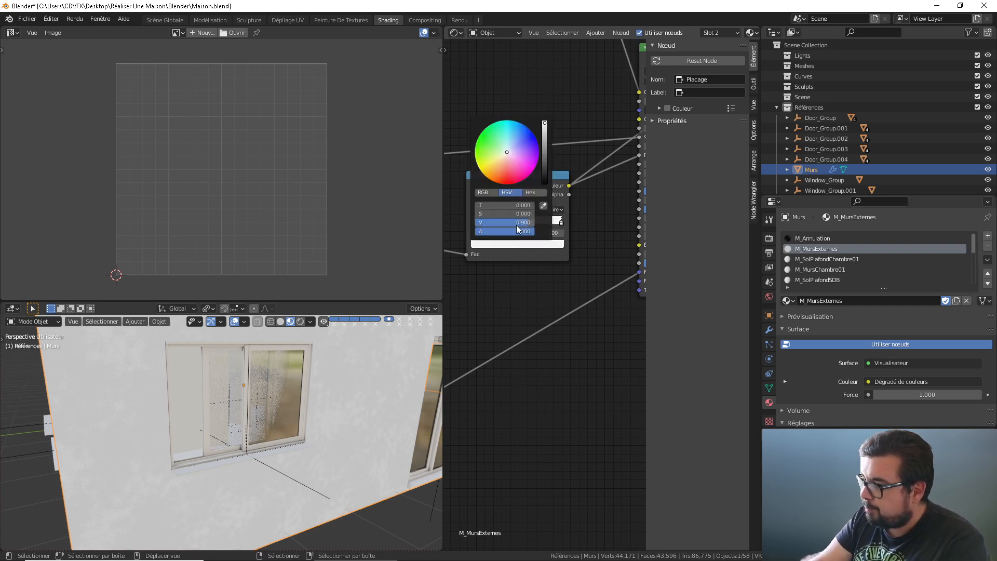
click(474, 221)
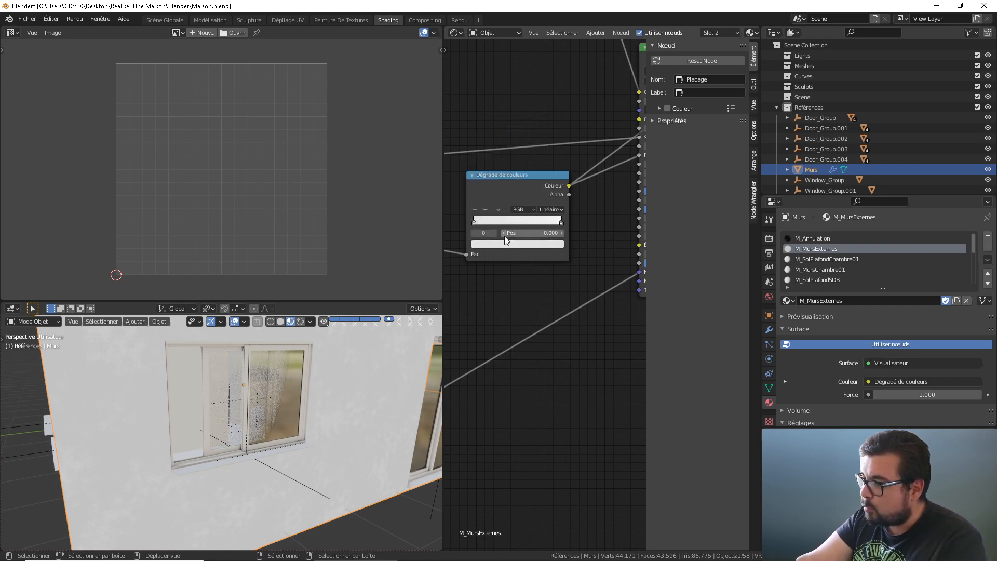
Step: Output the Principled BSDF on the walls again and inspect the wall surface beside the window up close
middle_drag(354, 376, 332, 377)
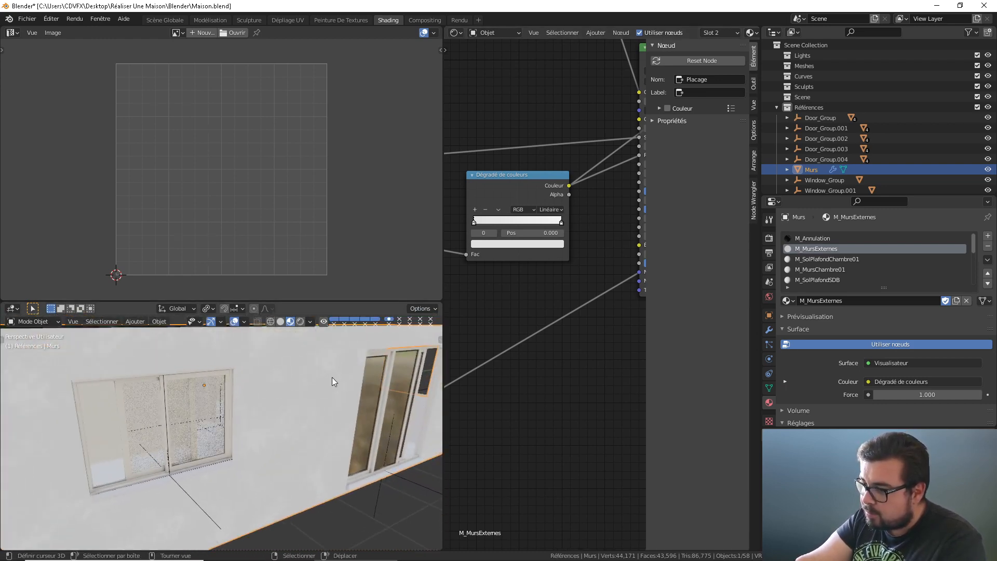
scroll(592, 227, down, 1)
middle_drag(591, 227, 518, 241)
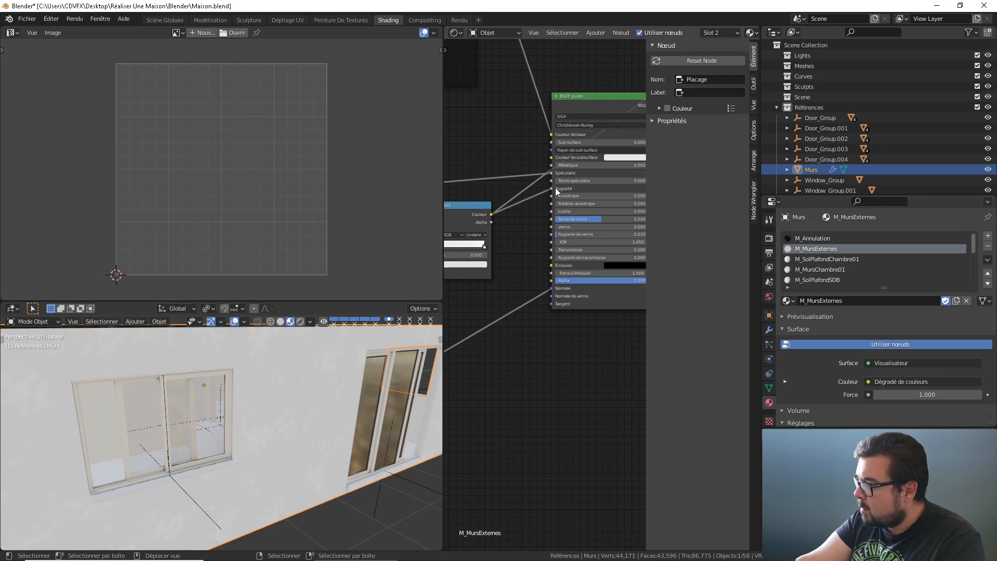
ctrl+shift+click(606, 98)
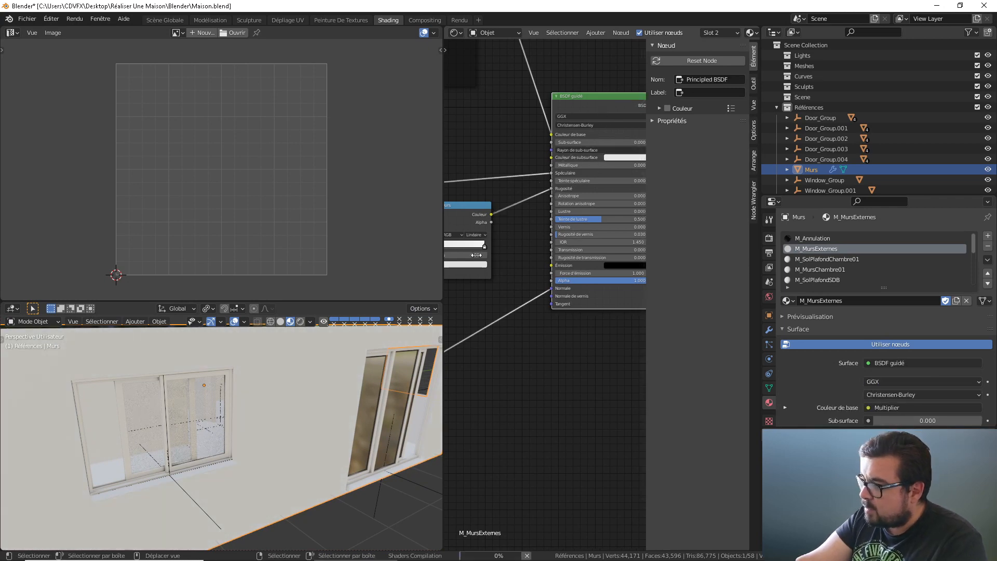
scroll(537, 268, down, 1)
middle_drag(528, 270, 636, 246)
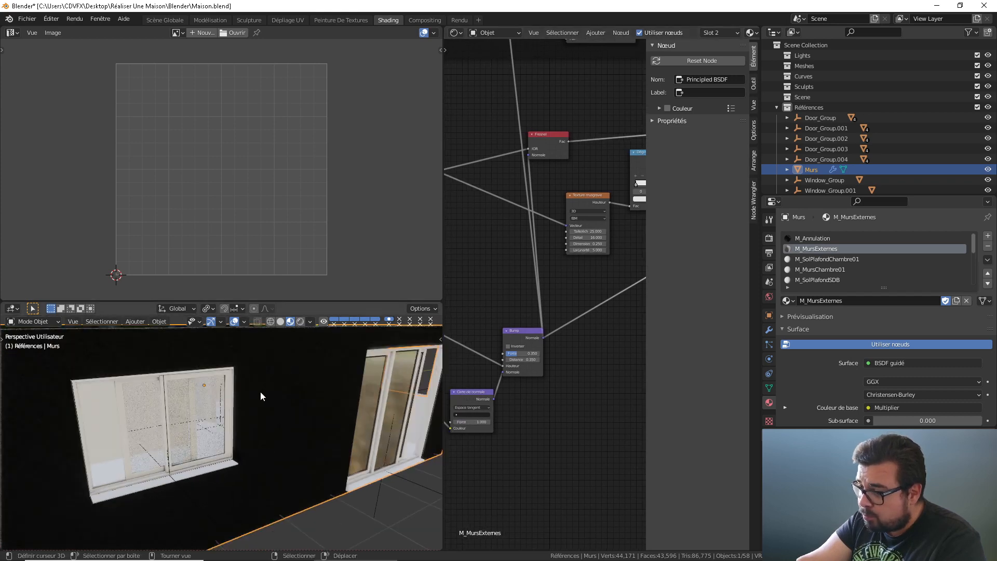
scroll(264, 390, up, 3)
middle_drag(264, 389, 260, 420)
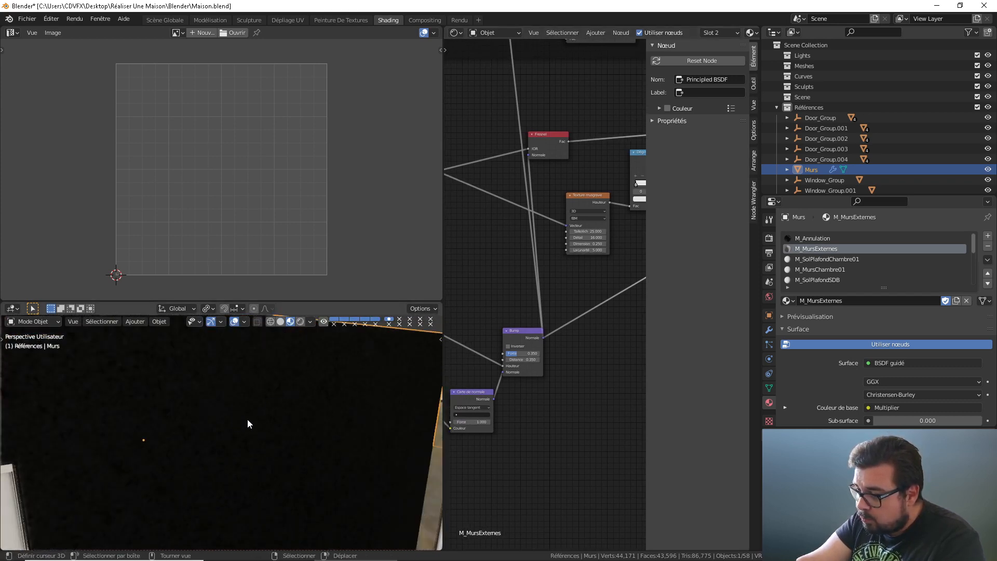
Step: Load 189_concrete bare_DISPL.jpg into the empty image texture node that feeds the Bump node's Height
scroll(248, 420, down, 3)
middle_drag(572, 313, 672, 283)
scroll(378, 275, up, 1)
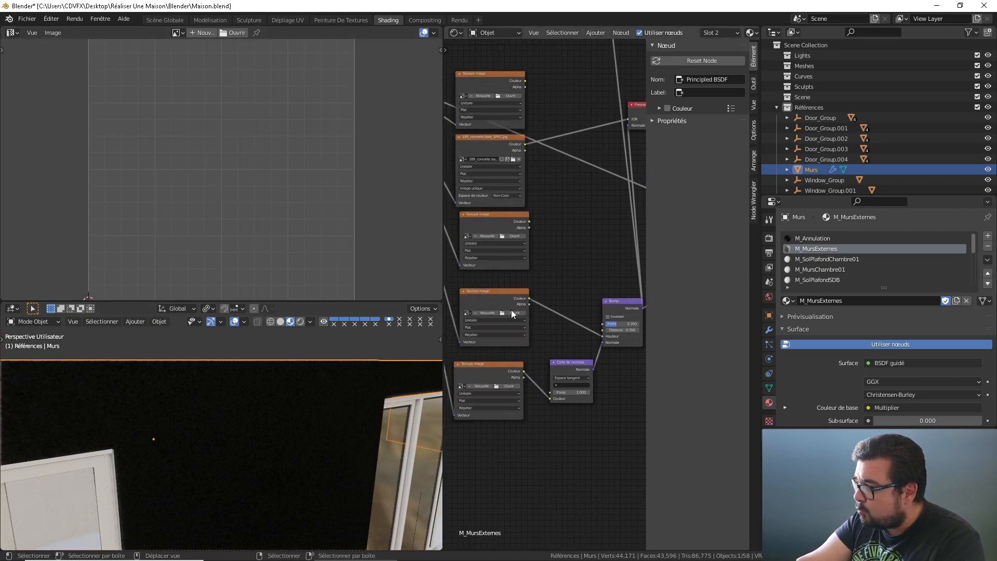
click(511, 313)
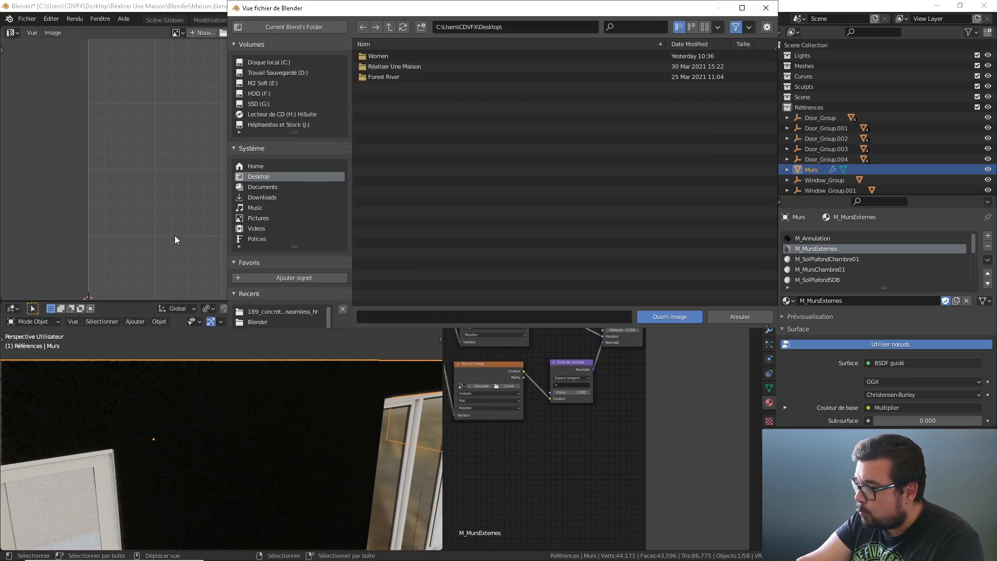
click(281, 312)
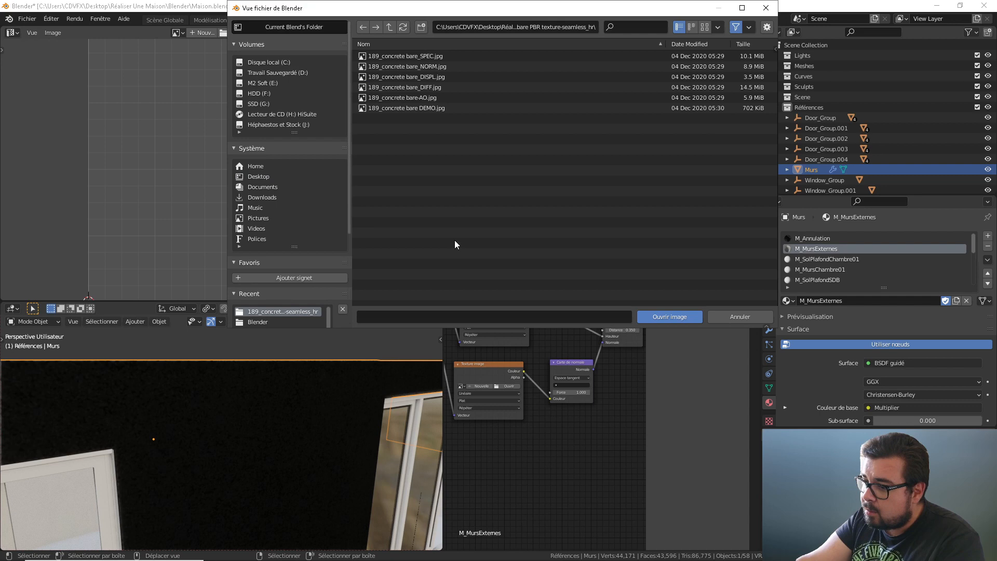
double_click(432, 78)
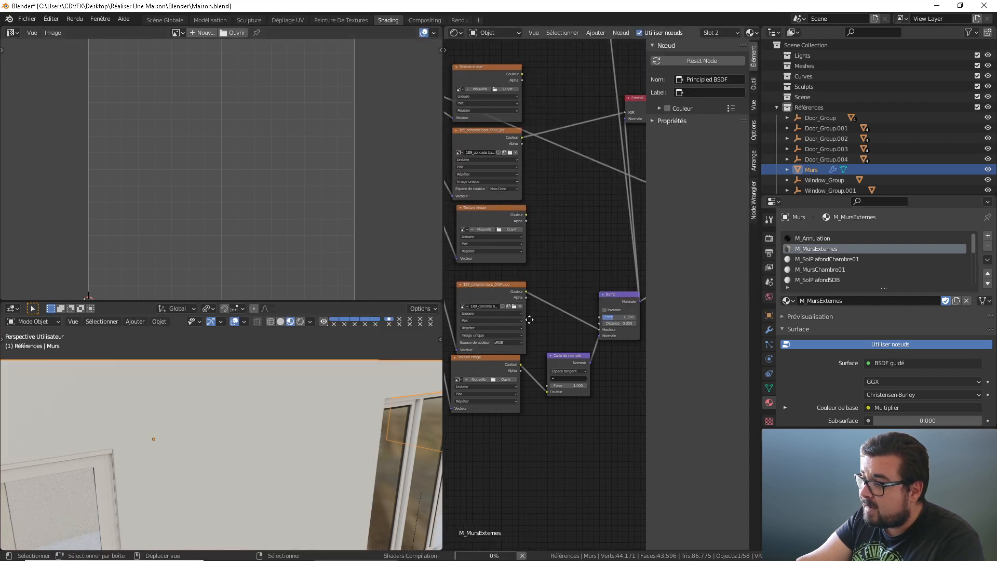
Step: Set the displacement texture's colour space to Non-Color and move its node up, clear of the image texture below
middle_drag(529, 320, 523, 310)
drag(488, 276, 486, 262)
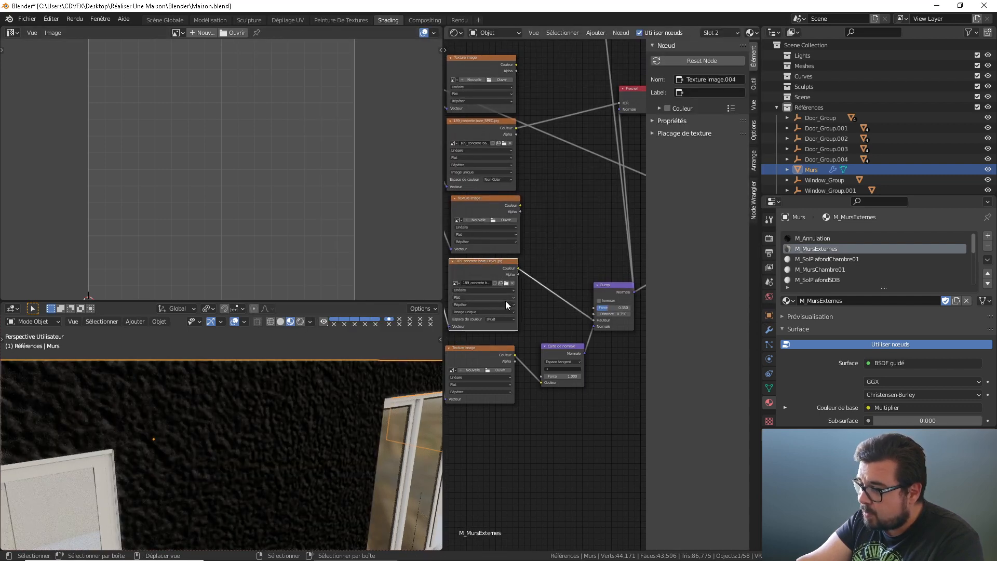
click(501, 319)
click(509, 345)
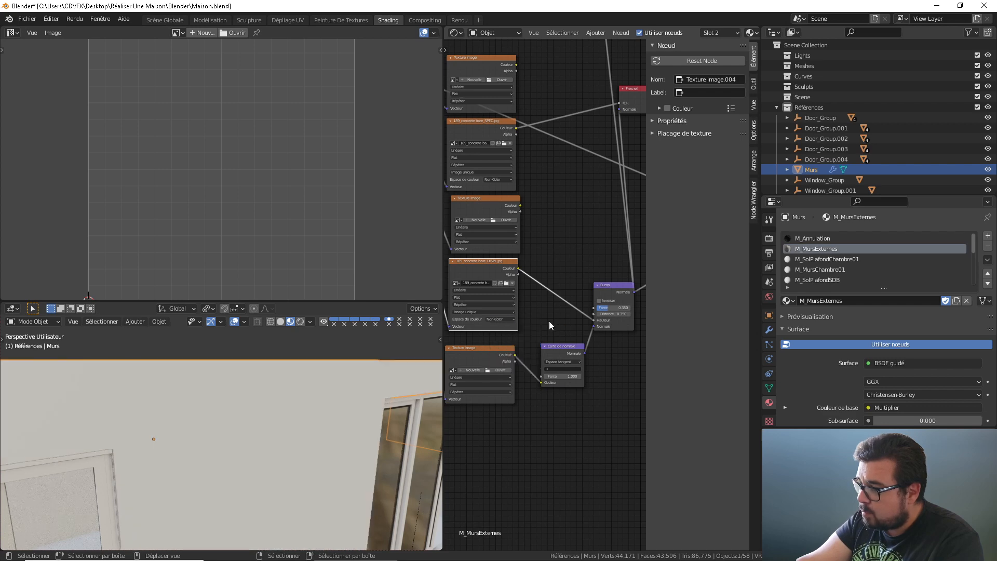
click(495, 265)
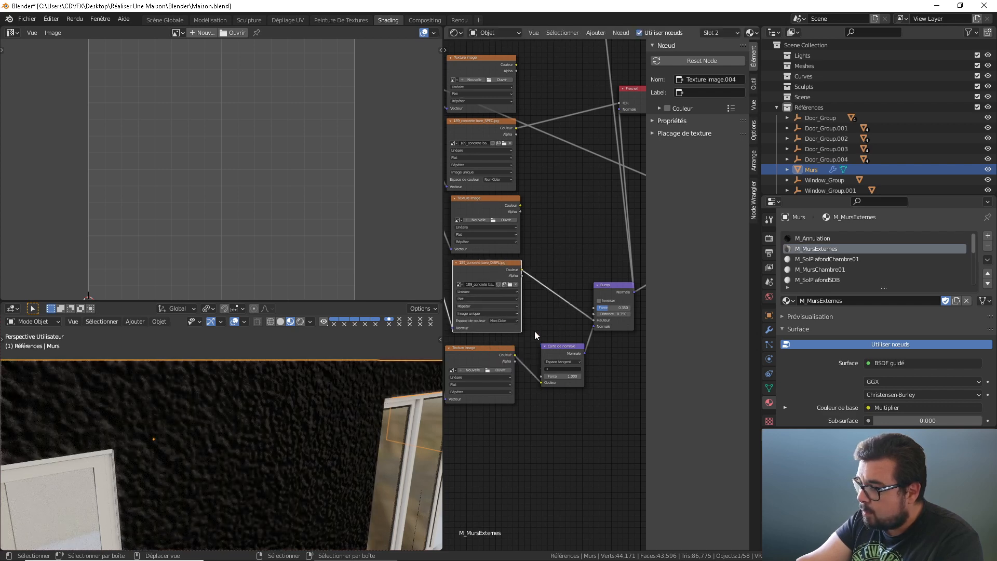
Step: Load 189_concrete bare_NORM.jpg into the image texture feeding the Normal Map node and set its colour space to Non-Color
middle_drag(505, 373, 533, 333)
click(533, 333)
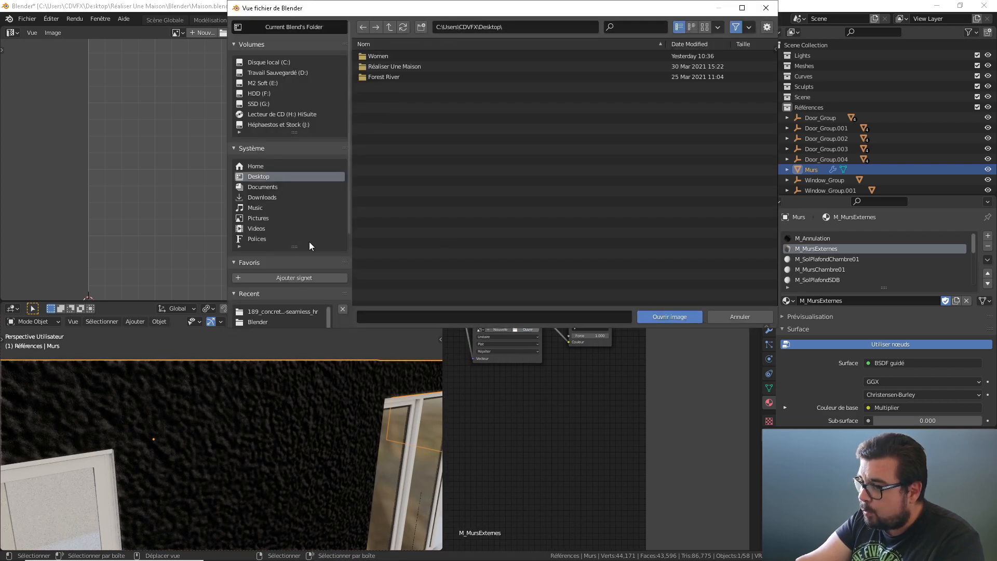
click(287, 311)
click(424, 67)
double_click(423, 69)
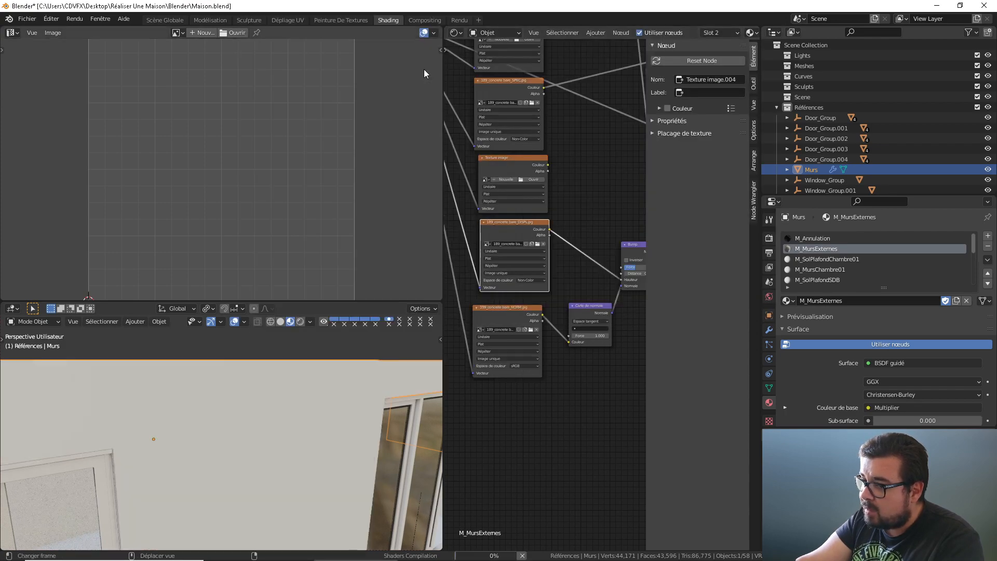
click(523, 365)
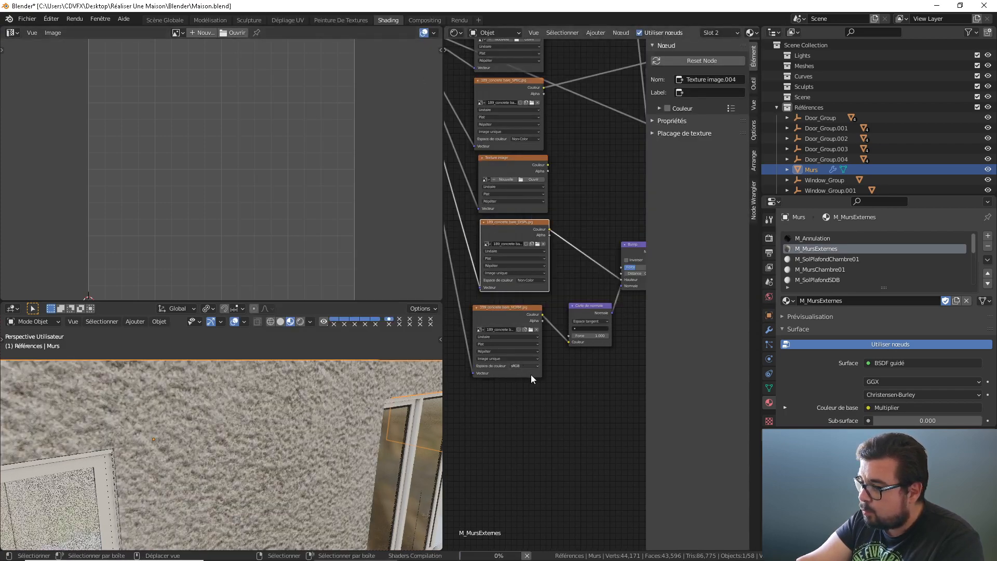
click(531, 391)
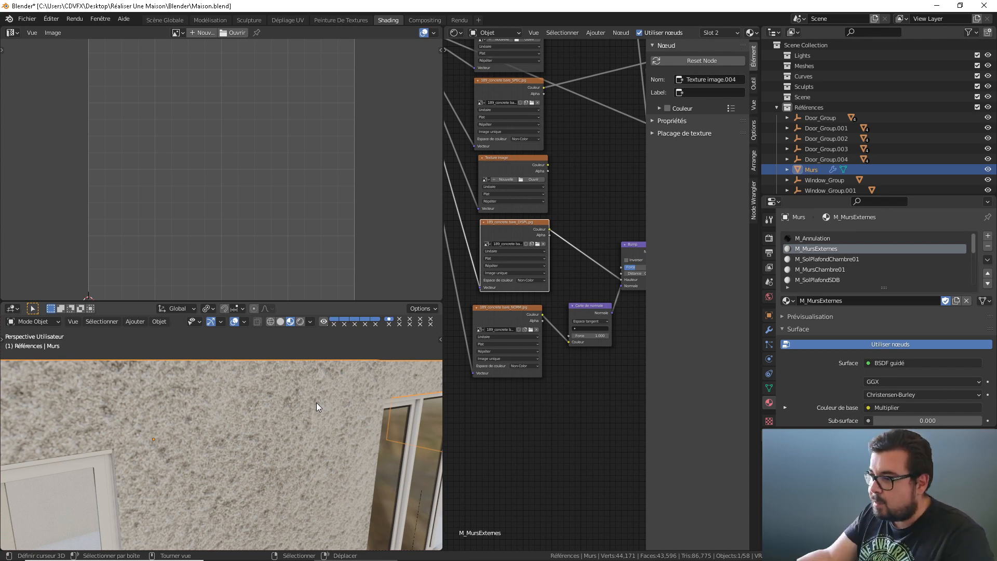
Step: Nudge the Normal Map node slightly up between its image texture and the Bump node
scroll(530, 374, up, 1)
scroll(555, 351, down, 3)
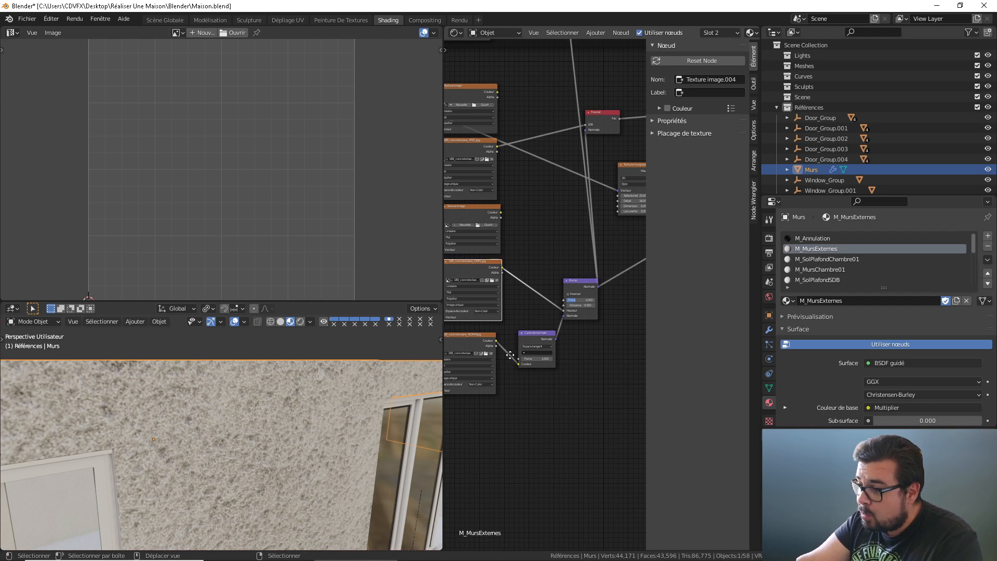
middle_drag(458, 362, 494, 367)
scroll(495, 368, up, 1)
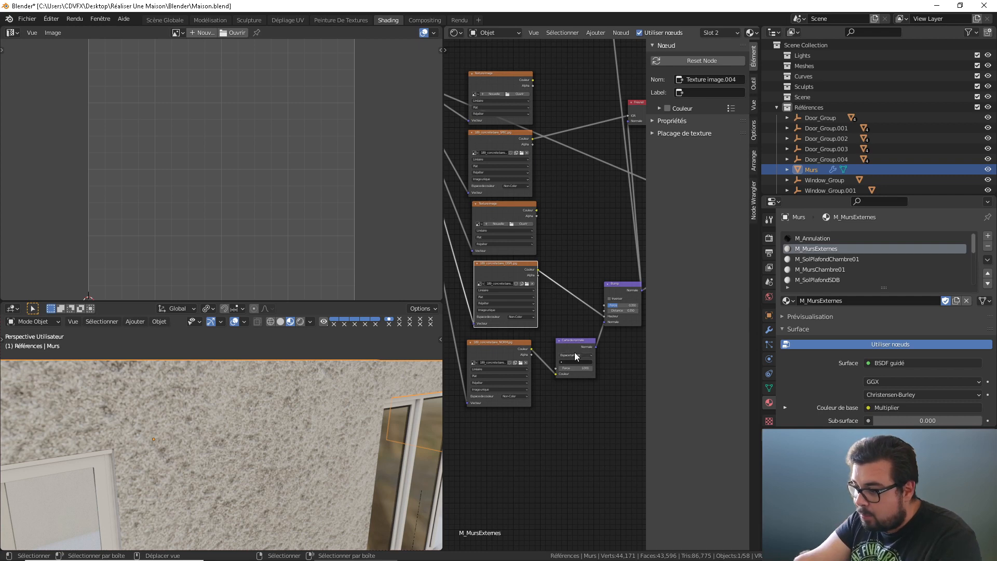
drag(577, 341, 574, 337)
Step: Tighten the ambient occlusion ColorRamp by moving its black stop well towards the white end and its white stop to about 0.873
middle_drag(639, 273, 468, 338)
scroll(509, 248, up, 4)
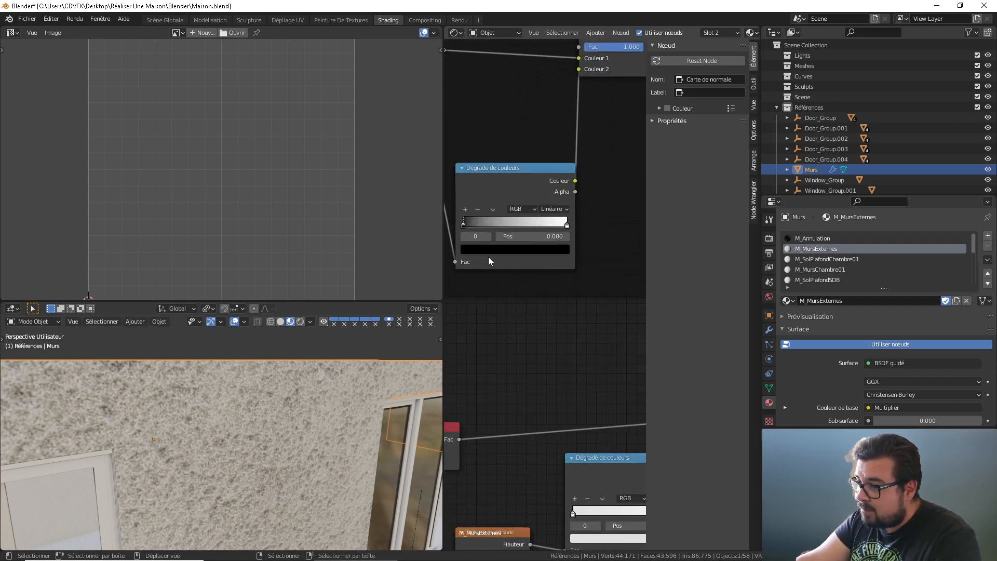
middle_drag(489, 257, 534, 319)
scroll(300, 404, up, 3)
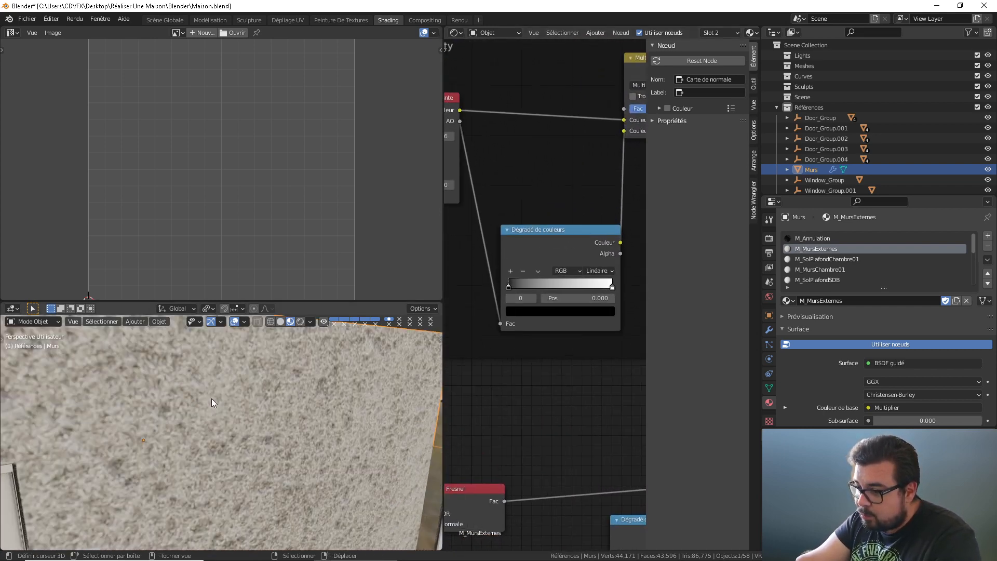
middle_drag(211, 402, 267, 400)
drag(509, 287, 600, 290)
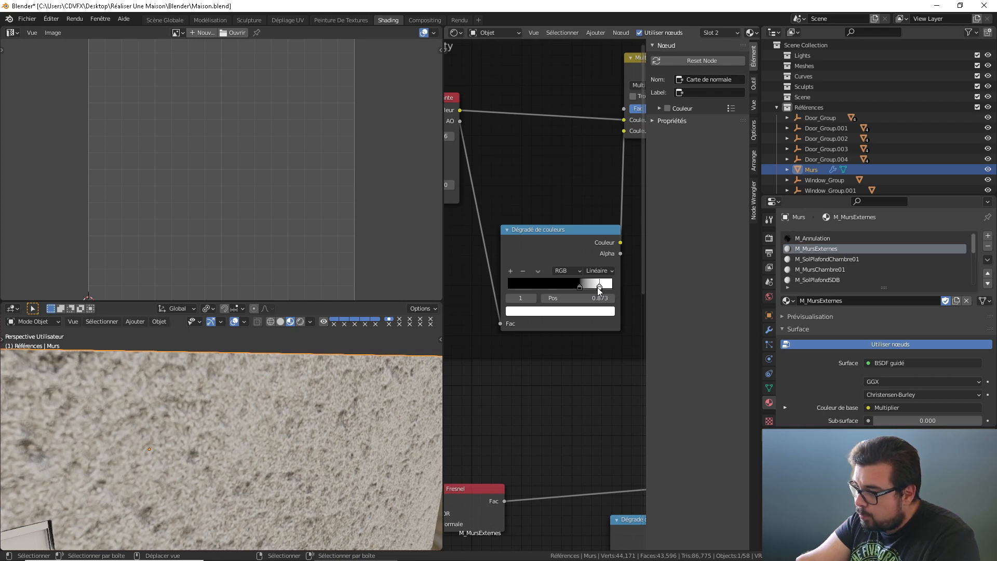
scroll(587, 229, down, 4)
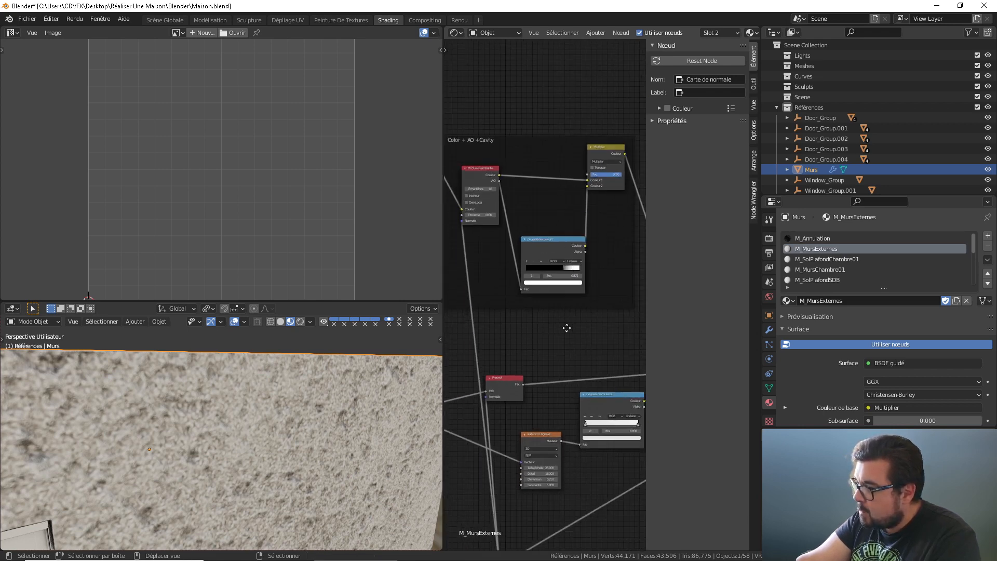
middle_drag(287, 426, 249, 397)
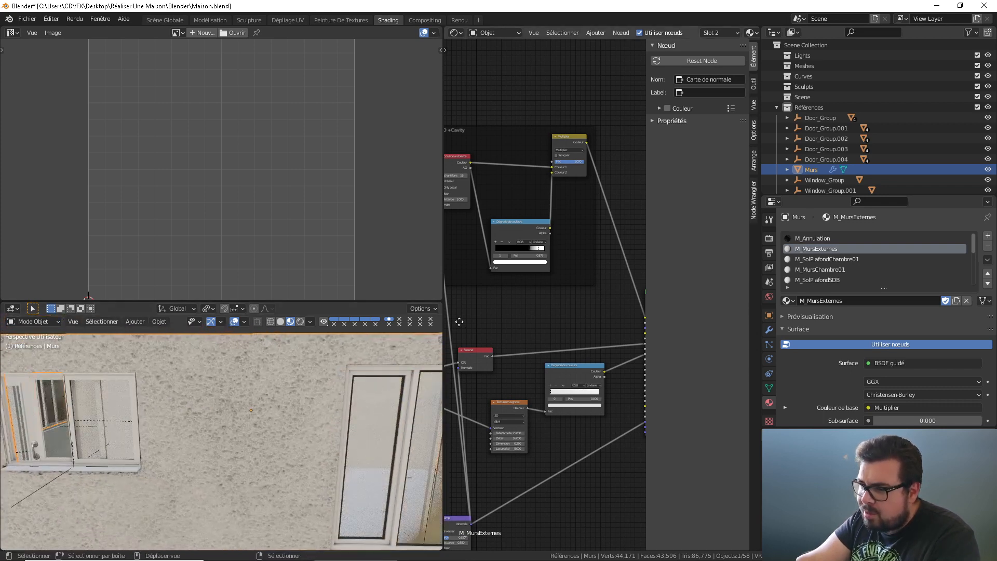
Step: Add a Value node beside the Mapping node, below the Texture Coordinate node
mouse_move(534, 332)
middle_down()
mouse_move(460, 325)
mouse_move(571, 285)
middle_up()
middle_drag(486, 332, 534, 328)
scroll(531, 346, up, 8)
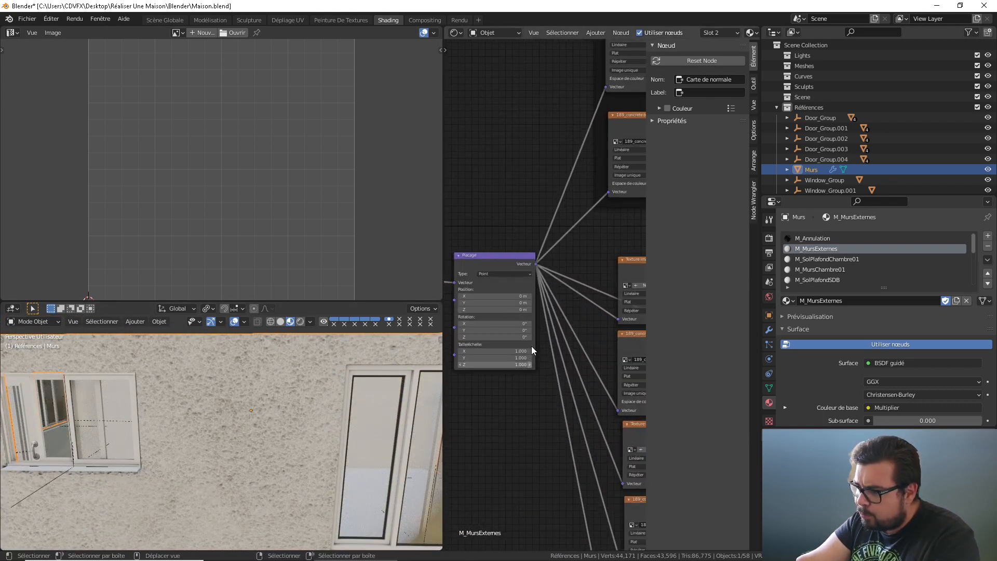
middle_drag(519, 369, 587, 315)
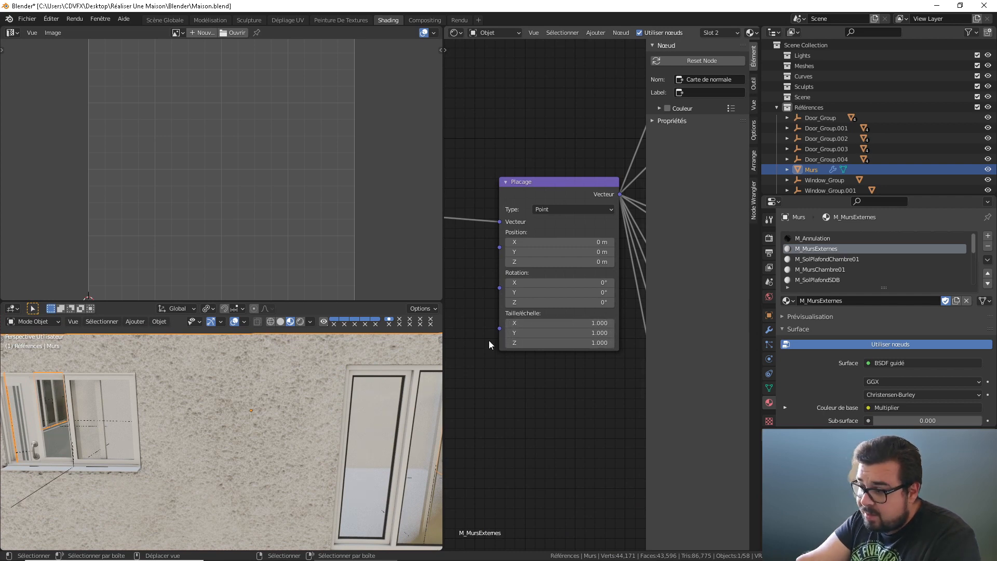
middle_drag(488, 344, 536, 338)
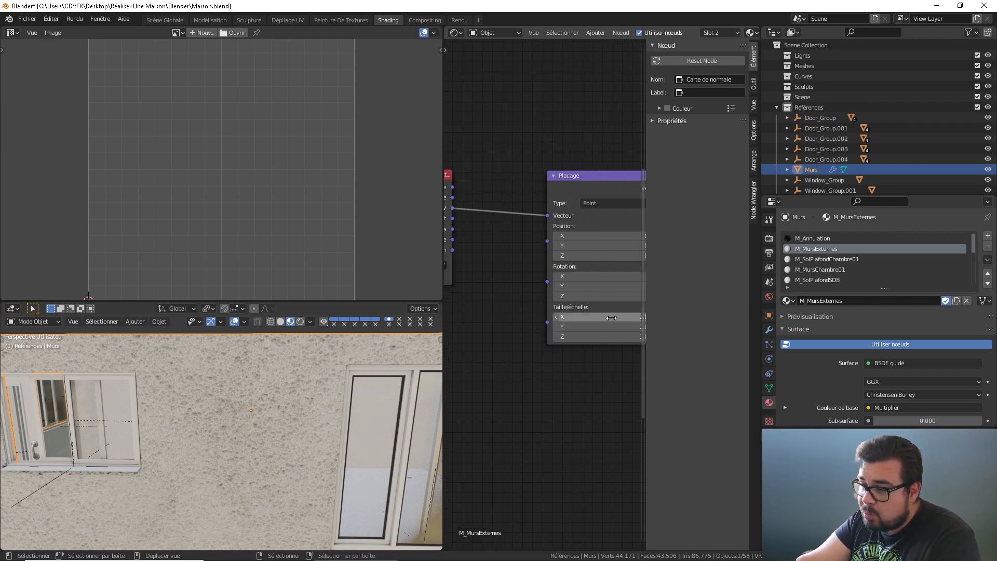
click(548, 322)
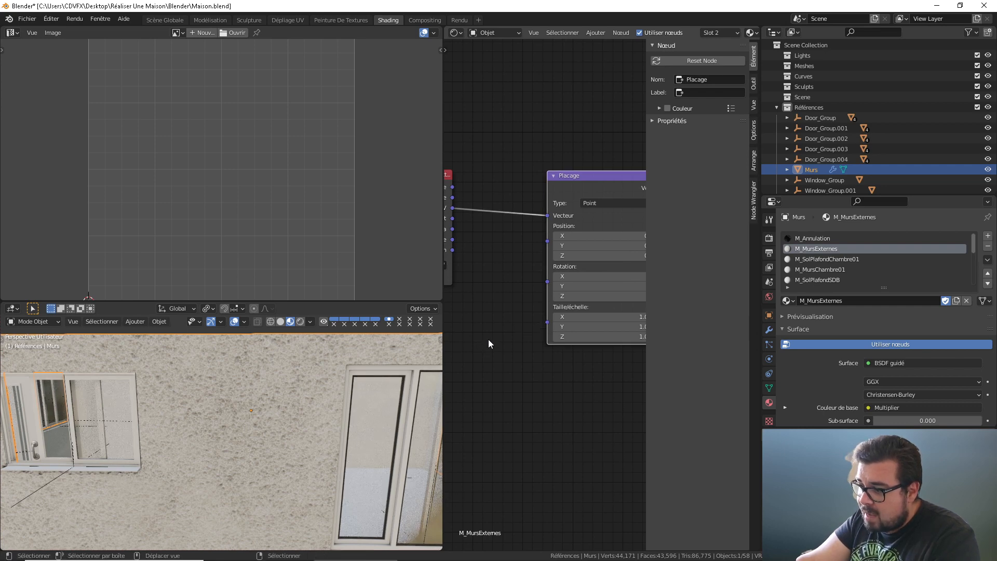
key(shift+a)
mouse_move(468, 277)
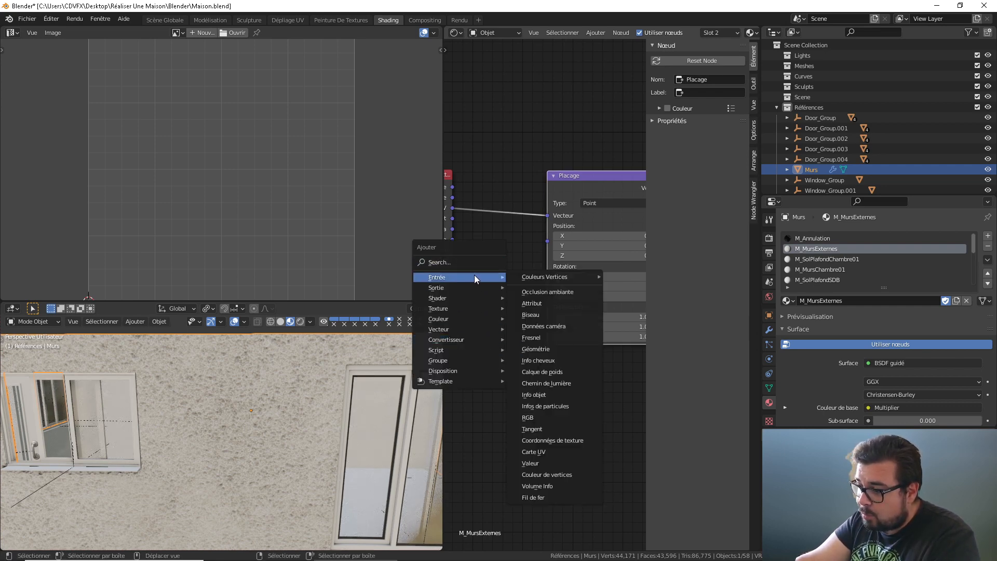
click(542, 461)
click(478, 324)
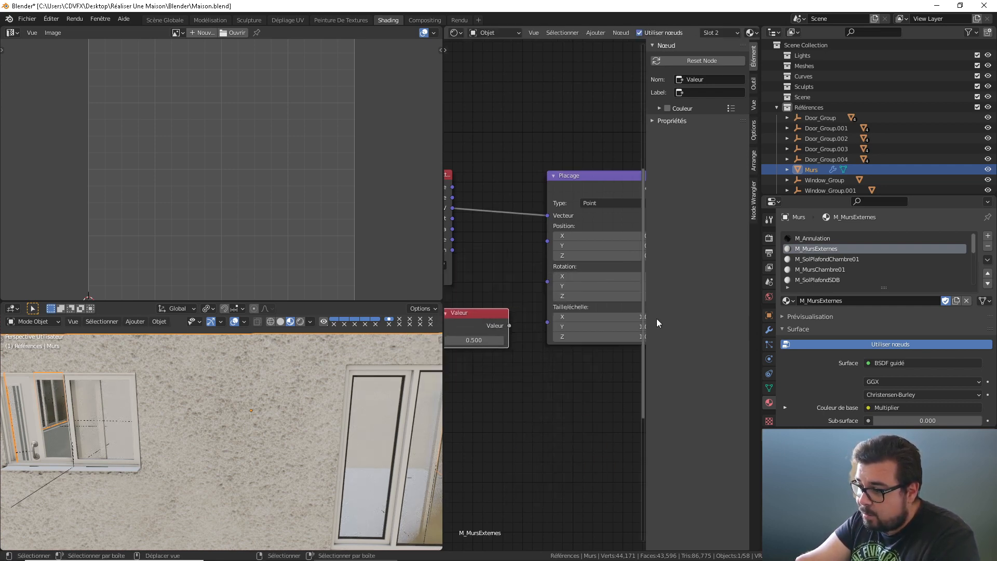
Step: Connect the Value node to the Mapping node's Scale input and set the value to 1
middle_drag(519, 339, 541, 342)
drag(531, 329, 574, 321)
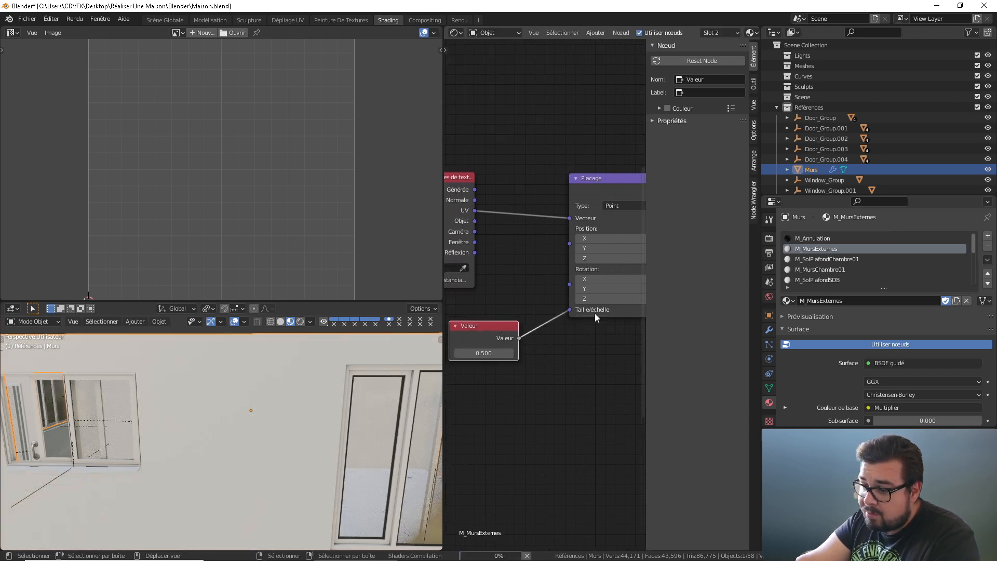
click(485, 356)
text(1)
key(Return)
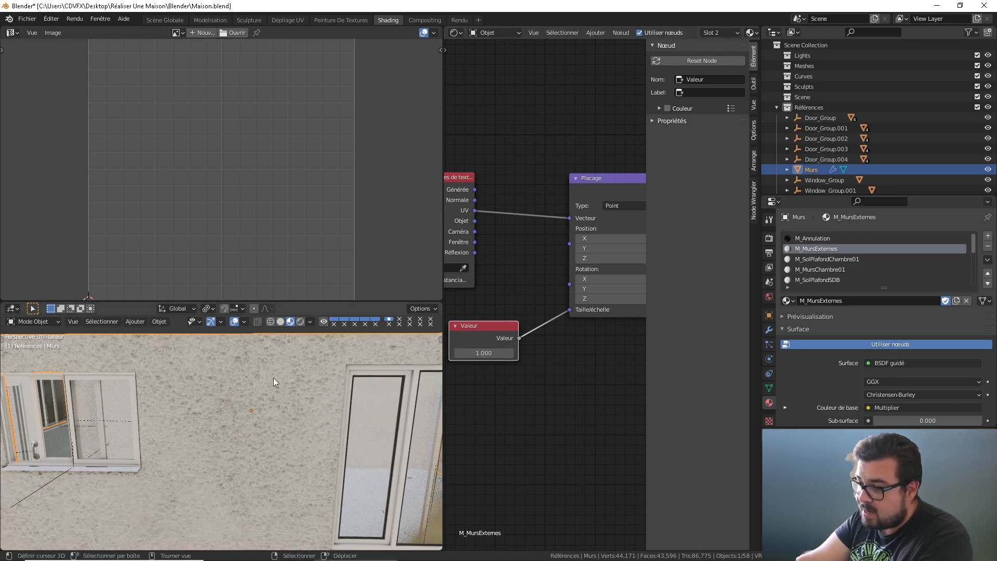
Step: Try a mapping scale value of 5 and check the texture at the wall's corner beside the window
click(485, 354)
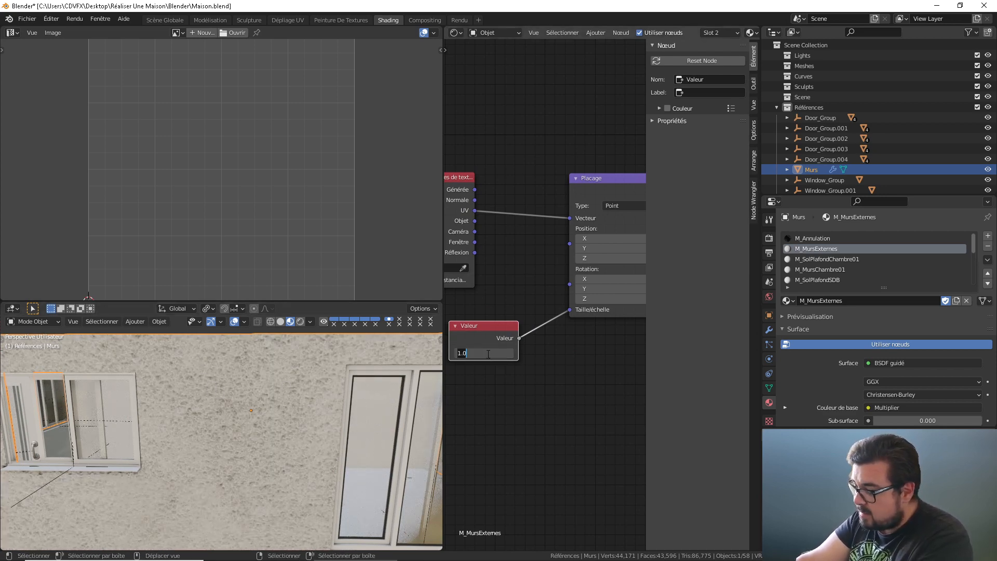
text(5)
key(Return)
mouse_move(234, 402)
middle_down()
mouse_move(209, 396)
mouse_move(217, 402)
middle_up()
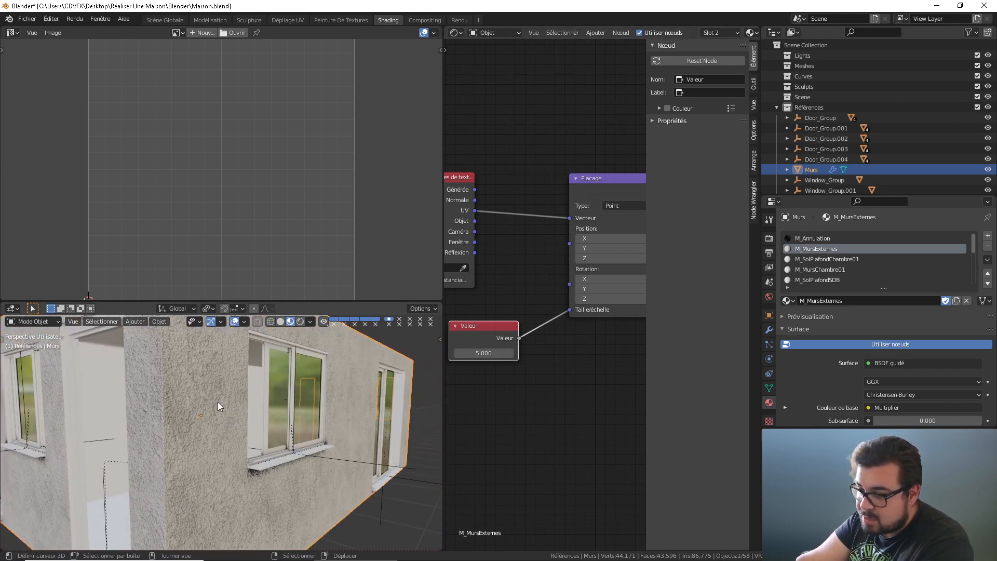
scroll(217, 402, up, 3)
Step: Set the Value node driving the mapping scale to 8 and check the texture on the wall
click(482, 353)
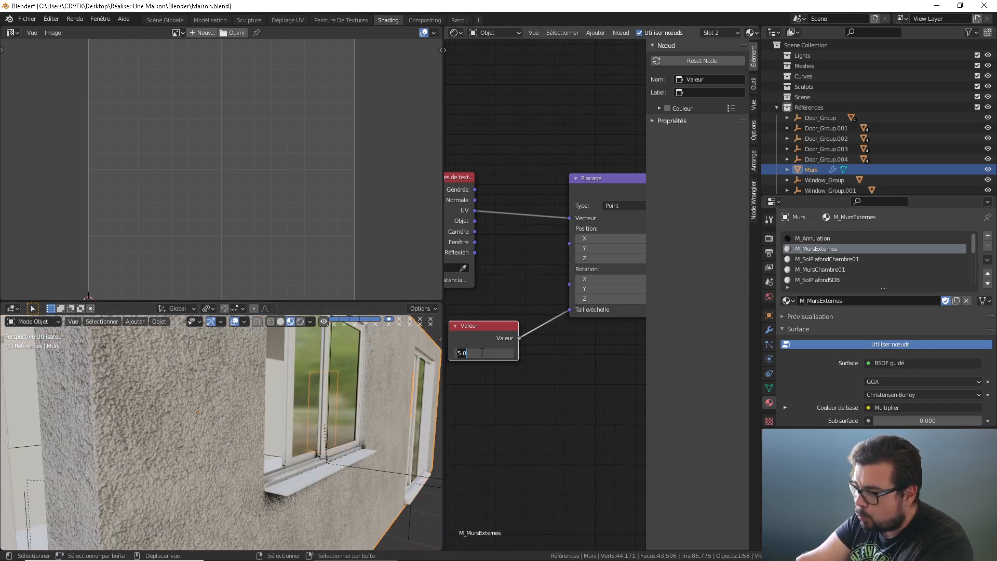
text(8)
key(Return)
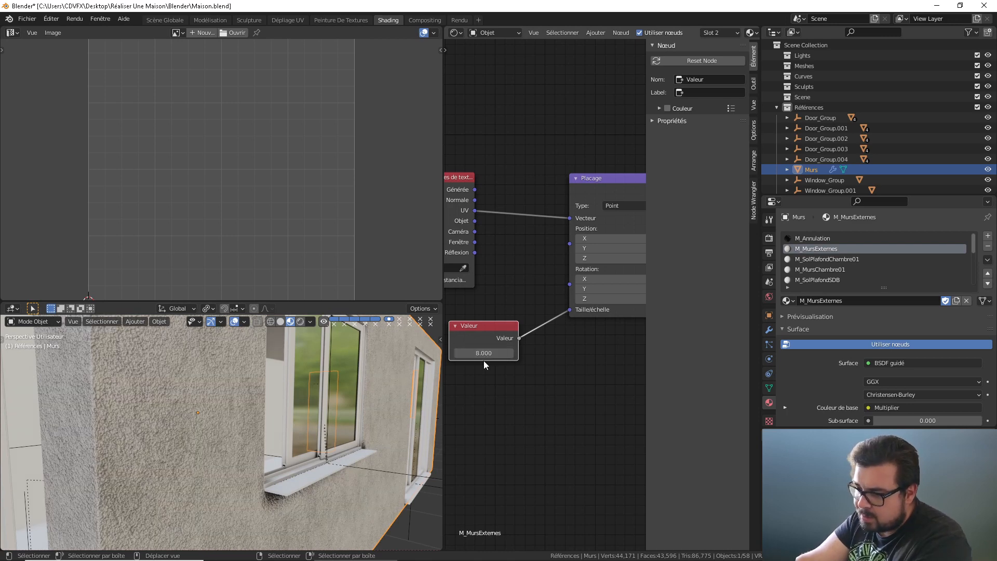
middle_drag(280, 428, 238, 428)
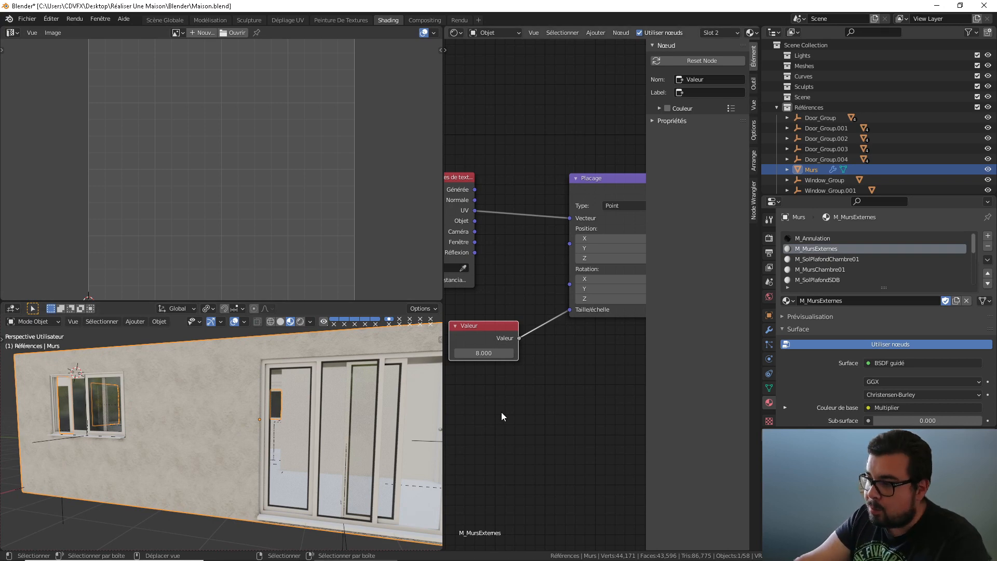
Step: Move the Material Output node farther away from the Principled BSDF to make room between them
scroll(513, 401, down, 5)
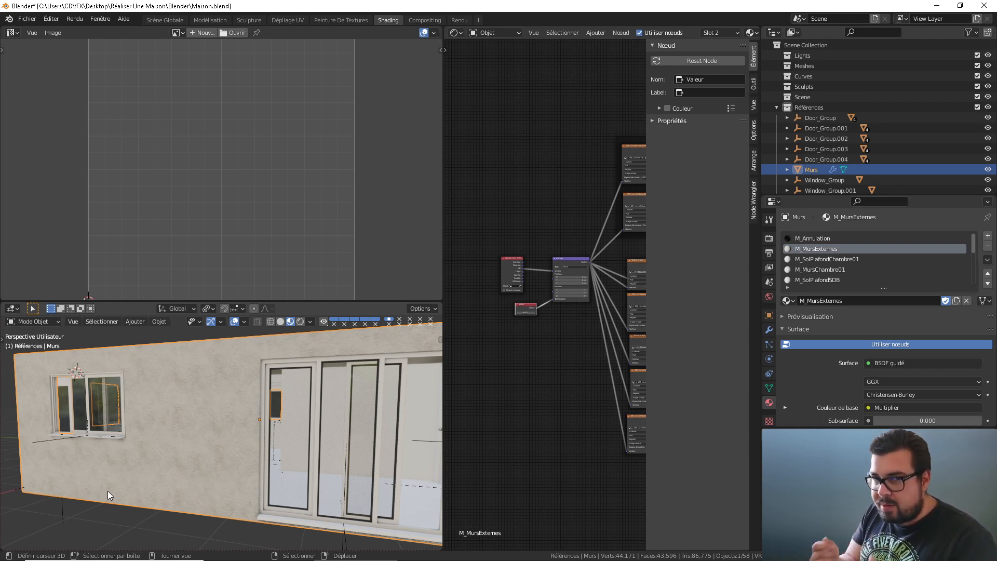
scroll(312, 291, up, 1)
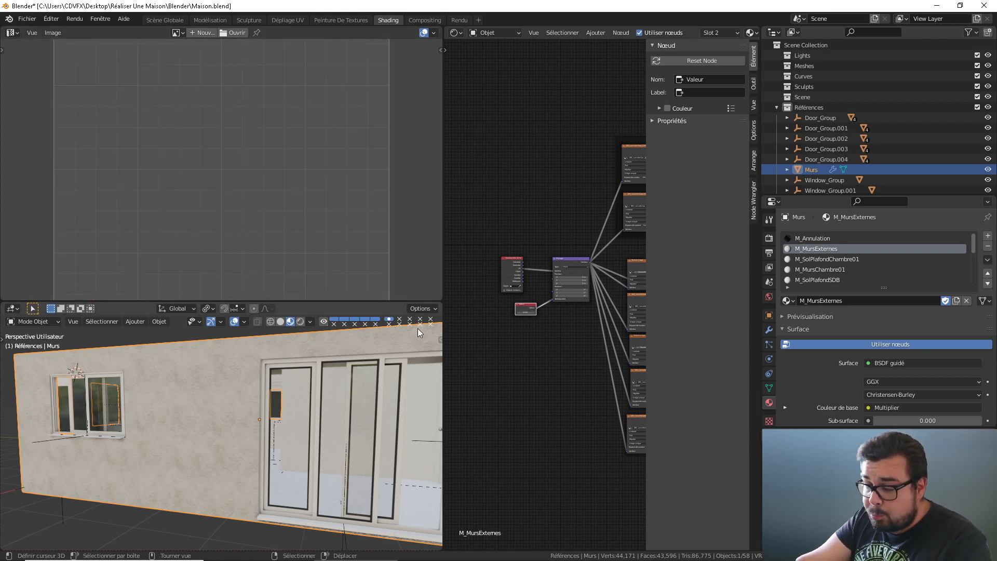
scroll(417, 328, up, 1)
scroll(554, 219, down, 4)
middle_drag(575, 229, 469, 212)
scroll(532, 214, down, 3)
middle_drag(626, 231, 509, 208)
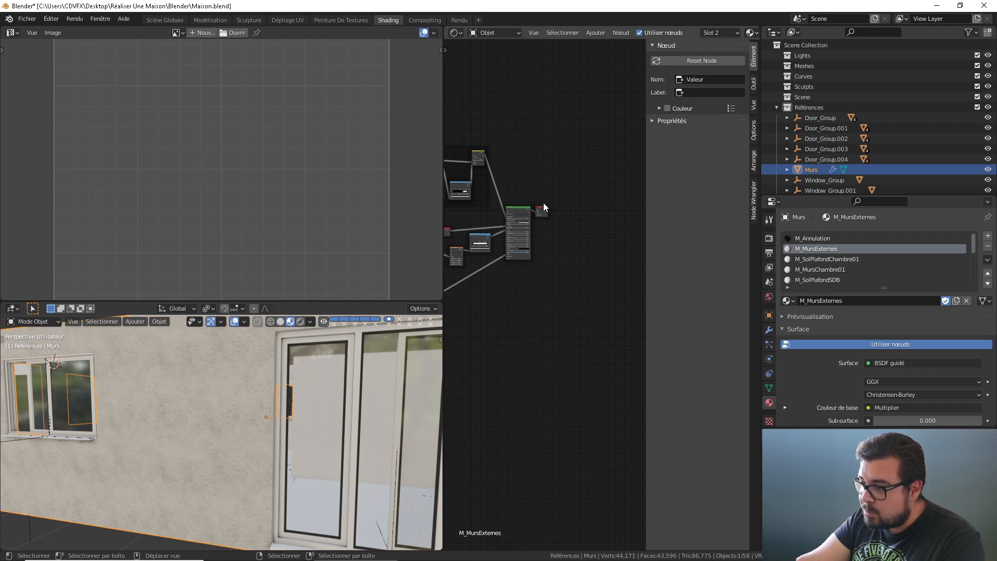
drag(541, 206, 594, 205)
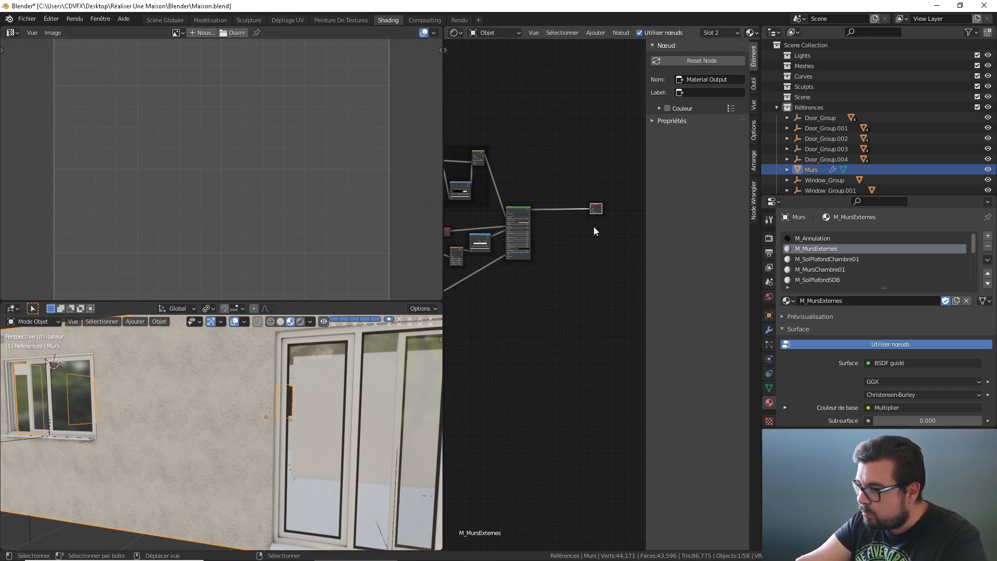
Step: Insert a Mix Shader on the link between the Principled BSDF and the Material Output
scroll(578, 209, up, 2)
scroll(577, 209, down, 5)
middle_drag(525, 204, 603, 223)
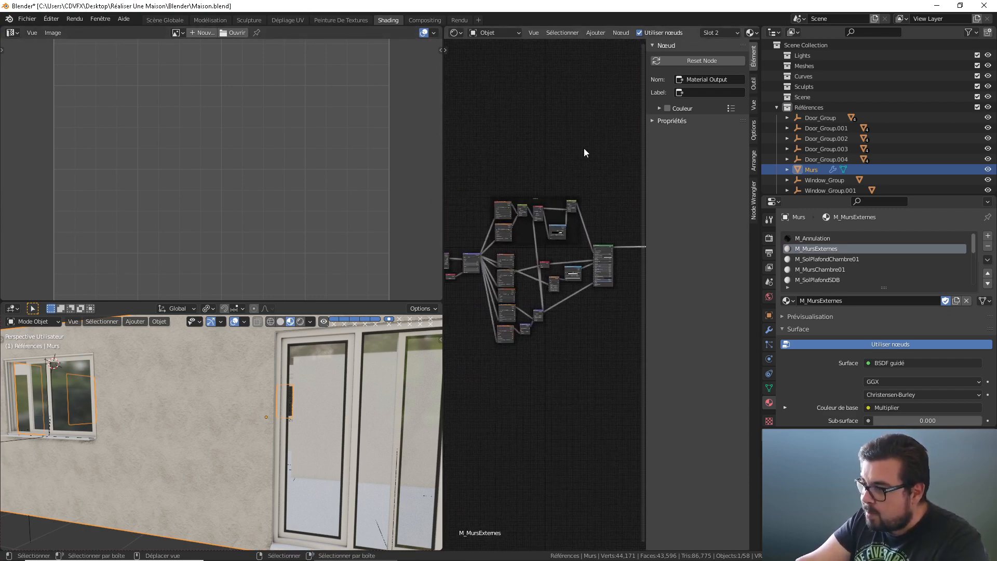
middle_drag(539, 249, 608, 215)
scroll(509, 248, up, 5)
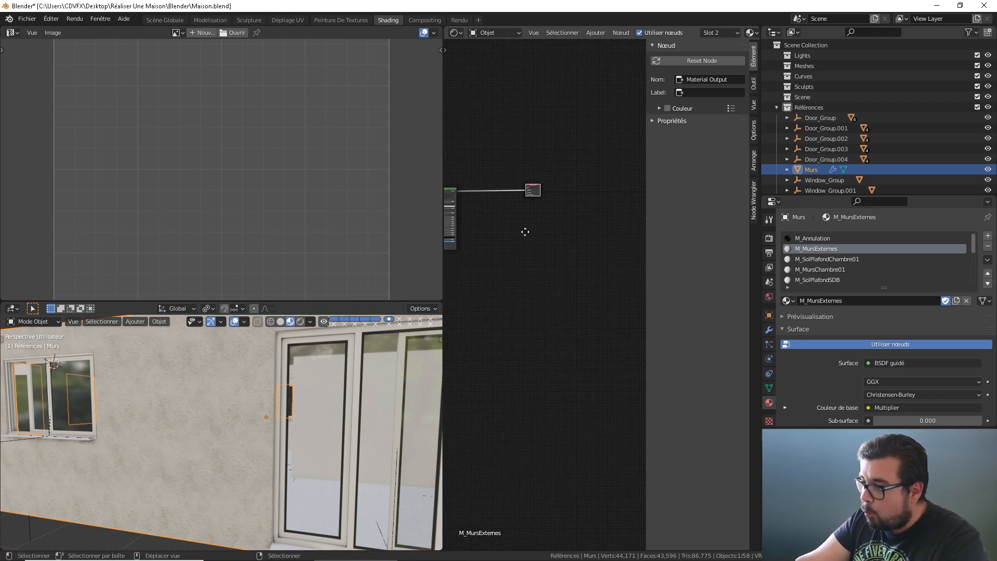
middle_drag(525, 231, 573, 267)
key(shift+a)
mouse_move(491, 269)
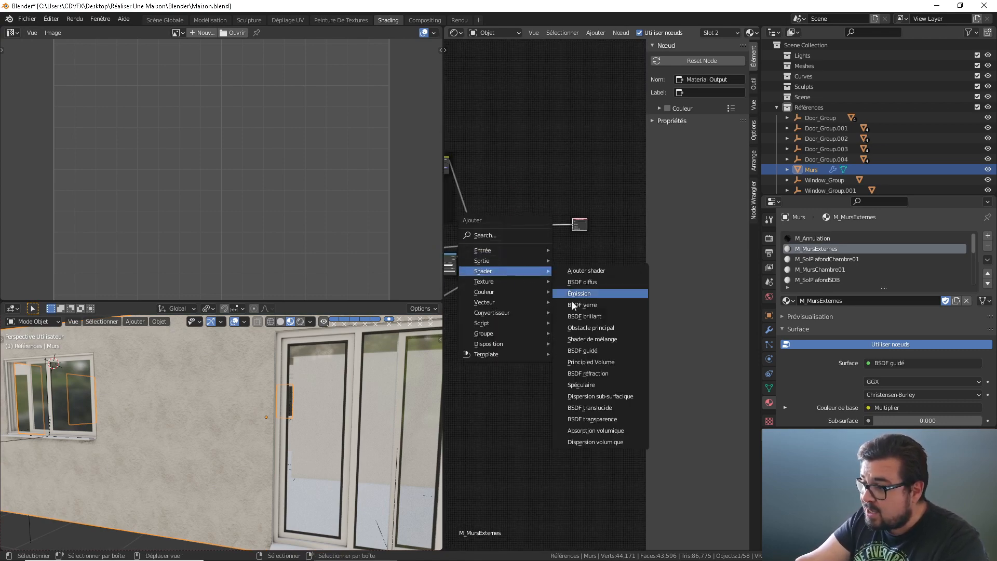
click(599, 339)
click(551, 226)
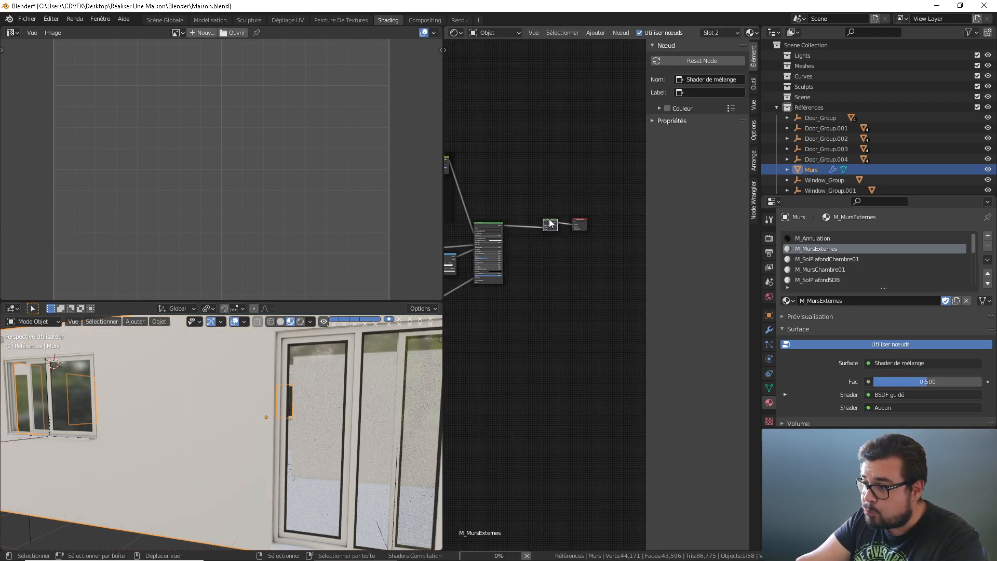
Step: Lower the Mix Shader and the Material Output so they sit side by side below the Principled BSDF's output level
mouse_move(551, 226)
middle_down()
mouse_move(550, 251)
mouse_move(555, 220)
middle_up()
click(550, 251)
scroll(551, 246, up, 6)
drag(555, 220, 555, 242)
middle_drag(601, 217, 593, 233)
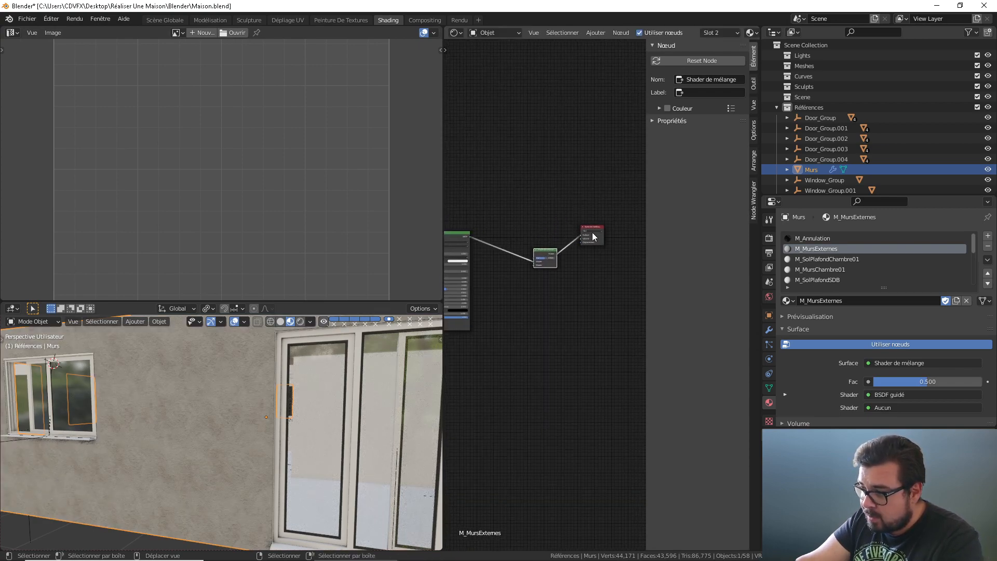
scroll(593, 236, up, 1)
drag(593, 236, 602, 264)
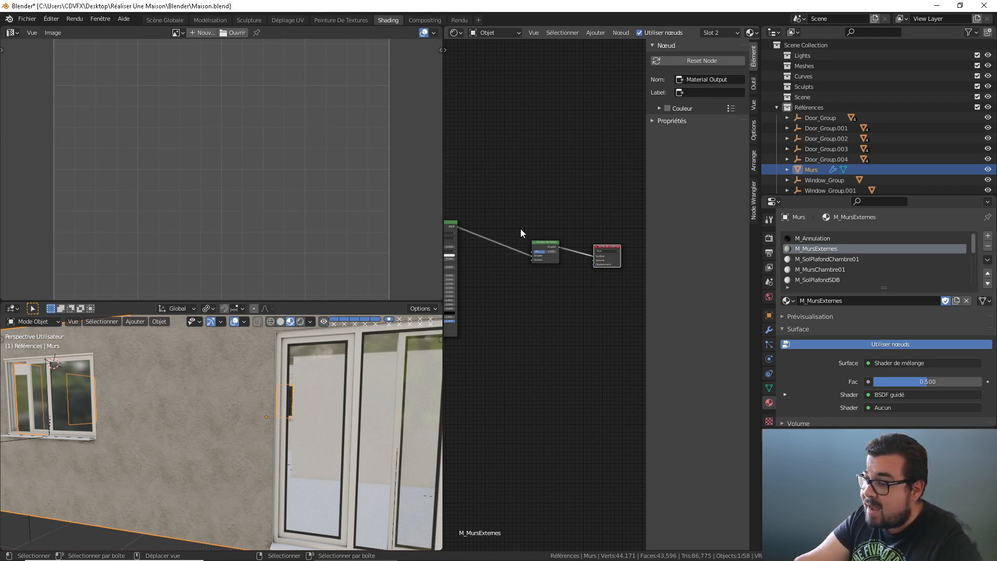
middle_drag(523, 230, 555, 235)
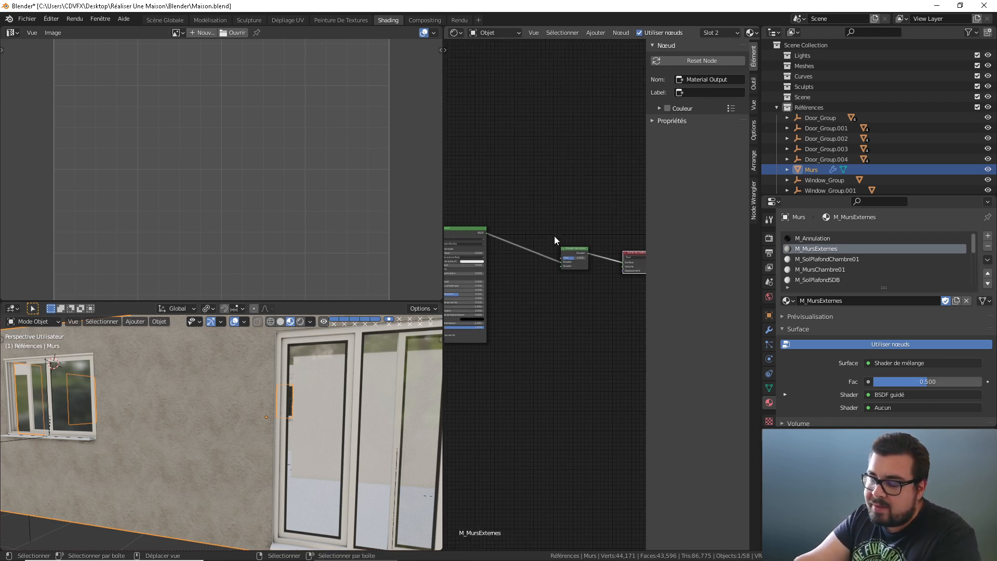
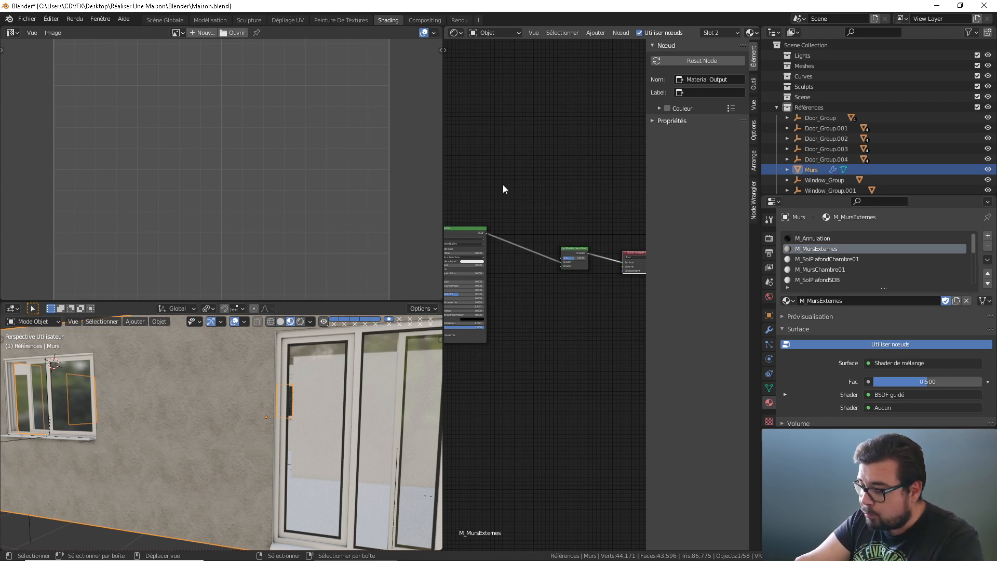
middle_drag(516, 188, 546, 192)
middle_drag(580, 267, 571, 213)
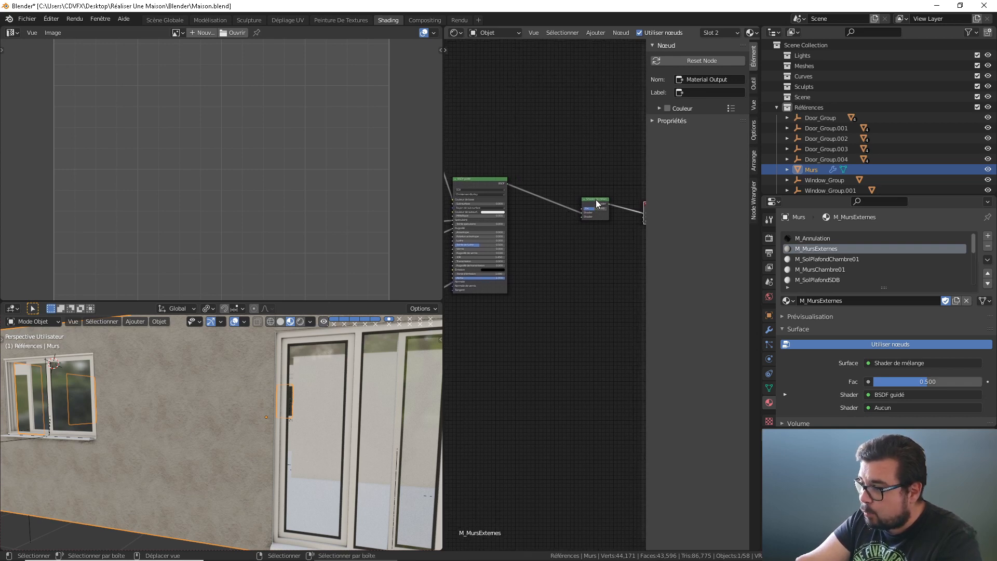
drag(595, 201, 600, 222)
Step: Add a second Principled BSDF below the first, link it to the Mix Shader's second shader input and set the mix factor to 1
middle_drag(559, 280, 593, 229)
key(shift+a)
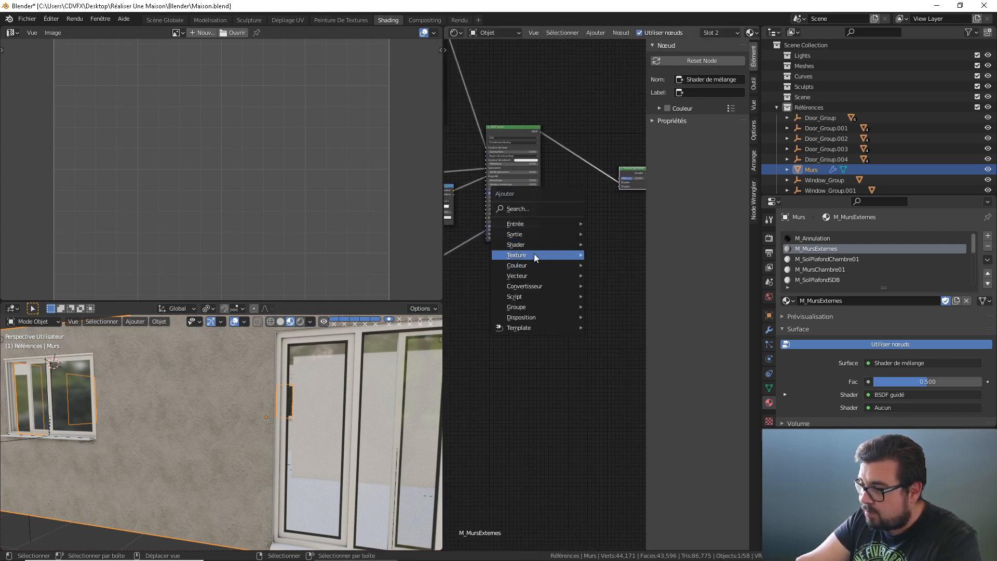
mouse_move(535, 242)
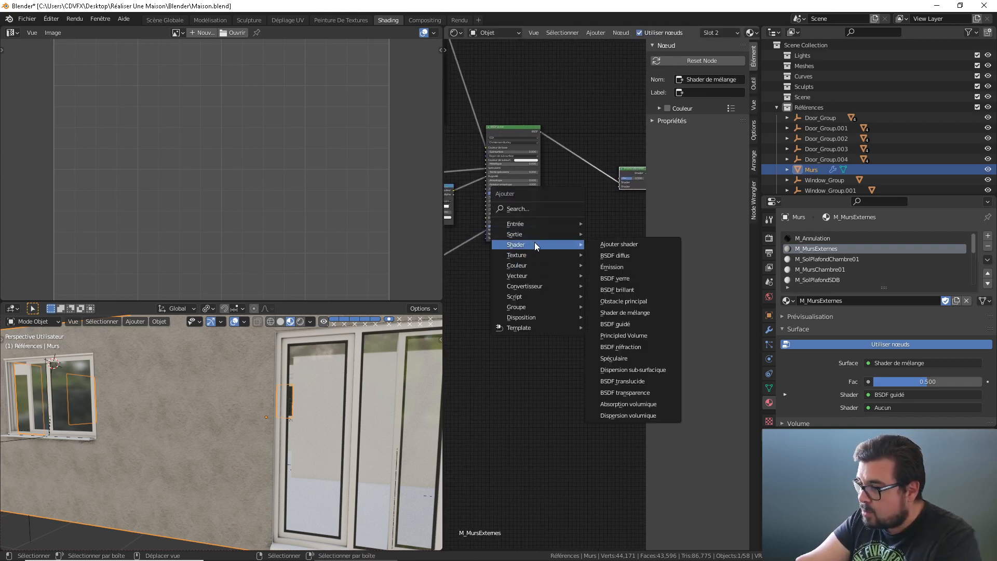
click(628, 323)
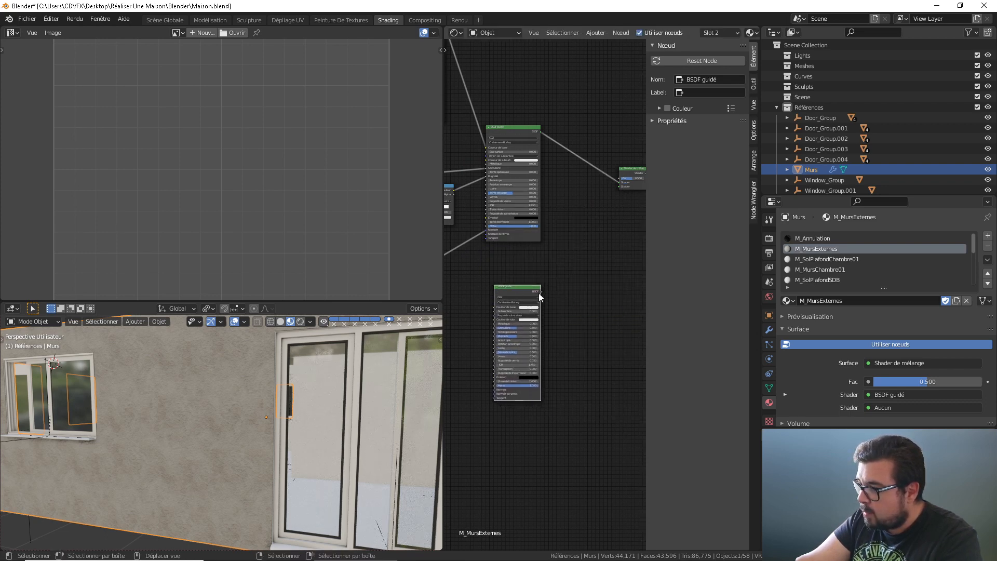
drag(541, 291, 620, 190)
middle_drag(620, 190, 575, 197)
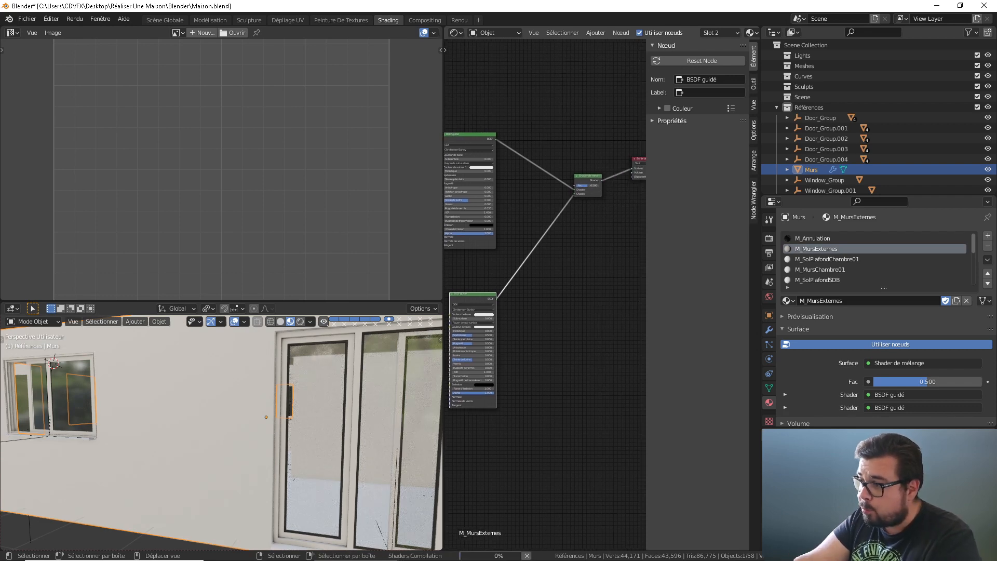
drag(587, 185, 609, 185)
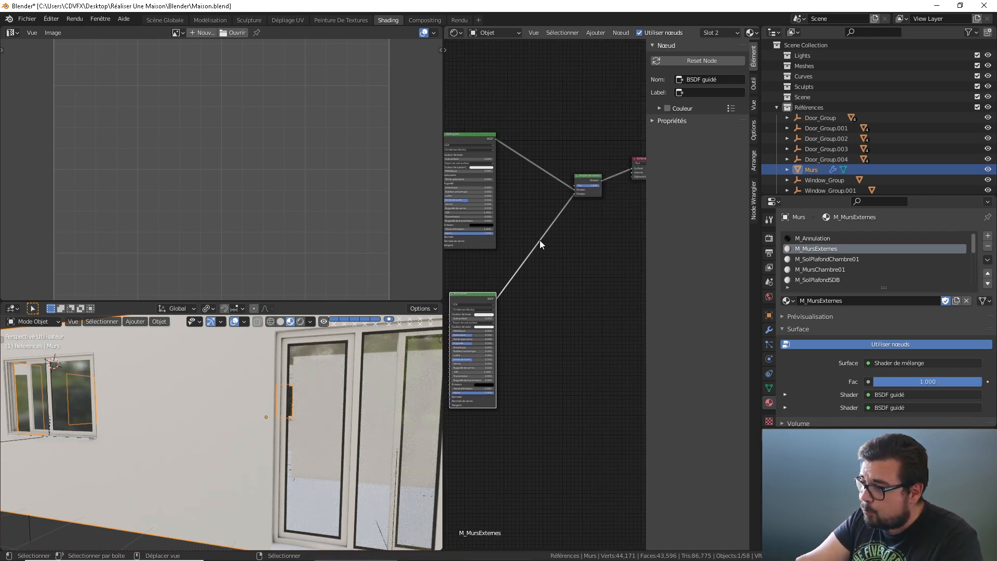
Step: Move the second Principled BSDF further down, leaving a clear gap below the first one
middle_drag(495, 284, 565, 232)
drag(552, 241, 539, 280)
middle_drag(538, 280, 590, 215)
drag(589, 215, 593, 263)
middle_drag(597, 227, 646, 173)
Step: Add a Musgrave texture beside the second Principled BSDF and link its height output to the shader's base color
key(shift+a)
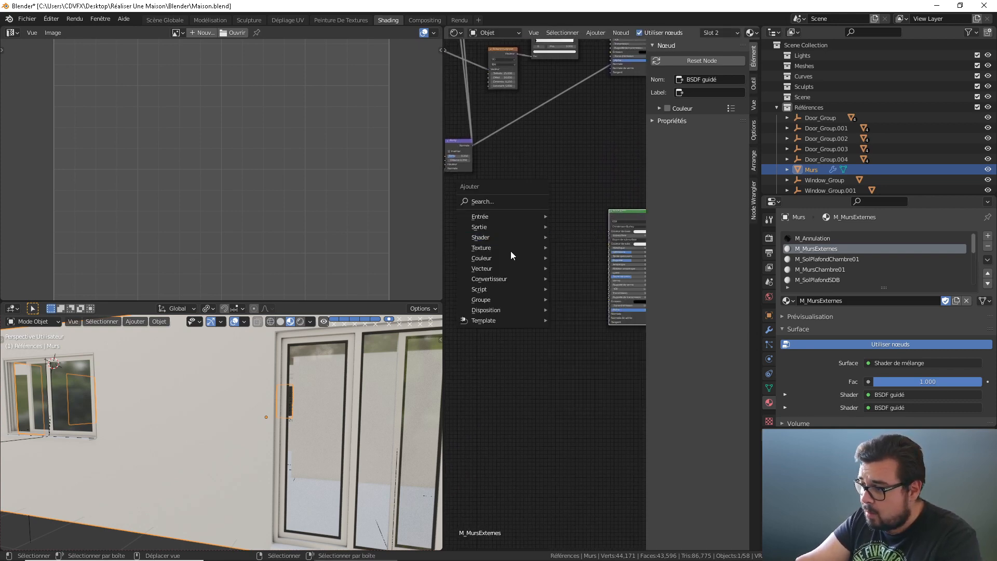
mouse_move(495, 250)
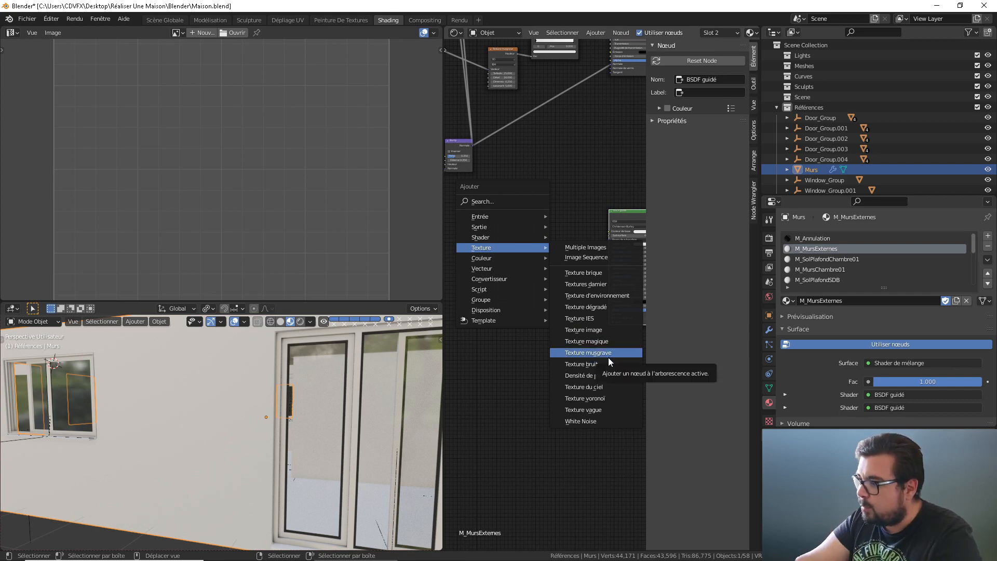
click(597, 352)
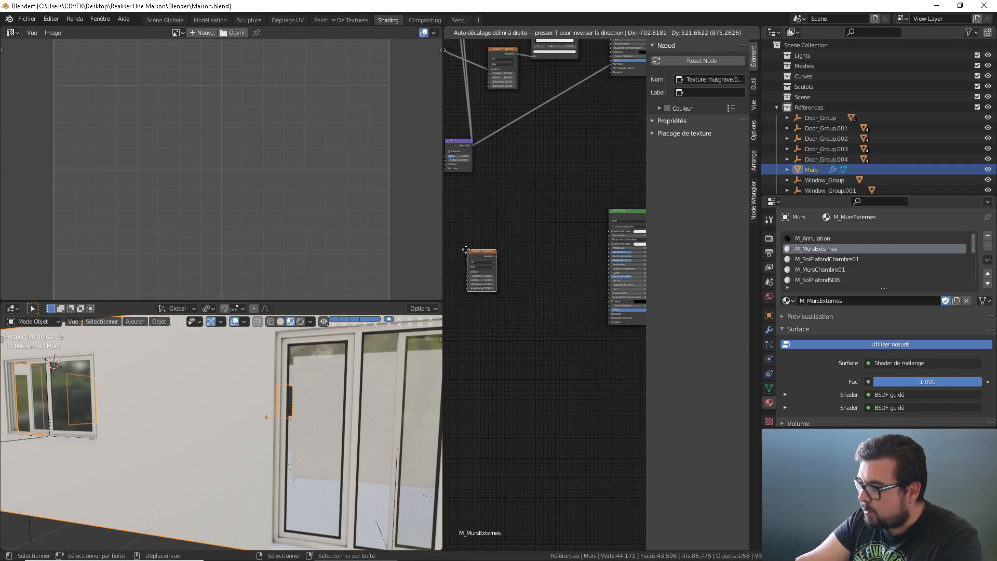
click(464, 251)
drag(495, 256, 549, 254)
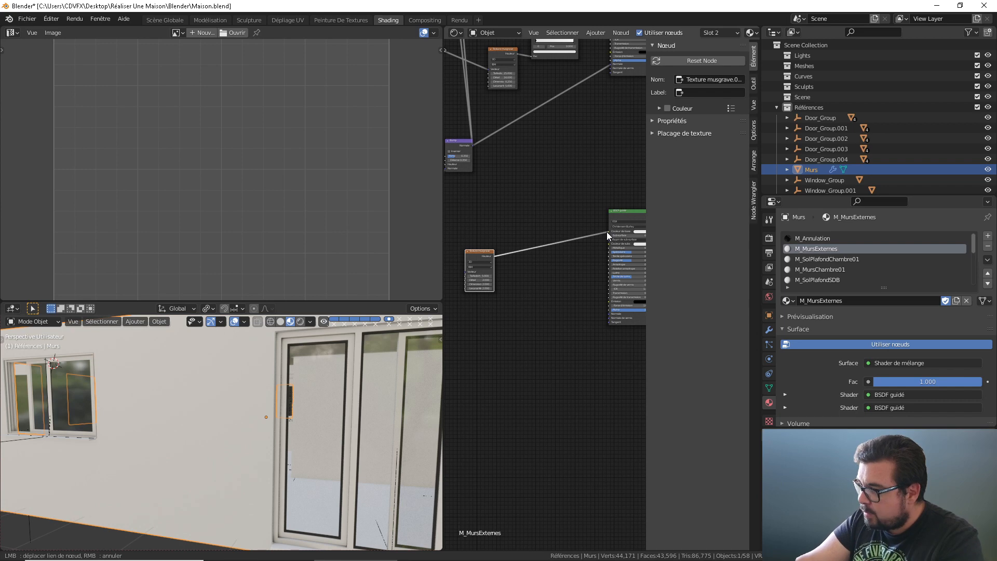
drag(607, 232, 607, 232)
key(shift+a)
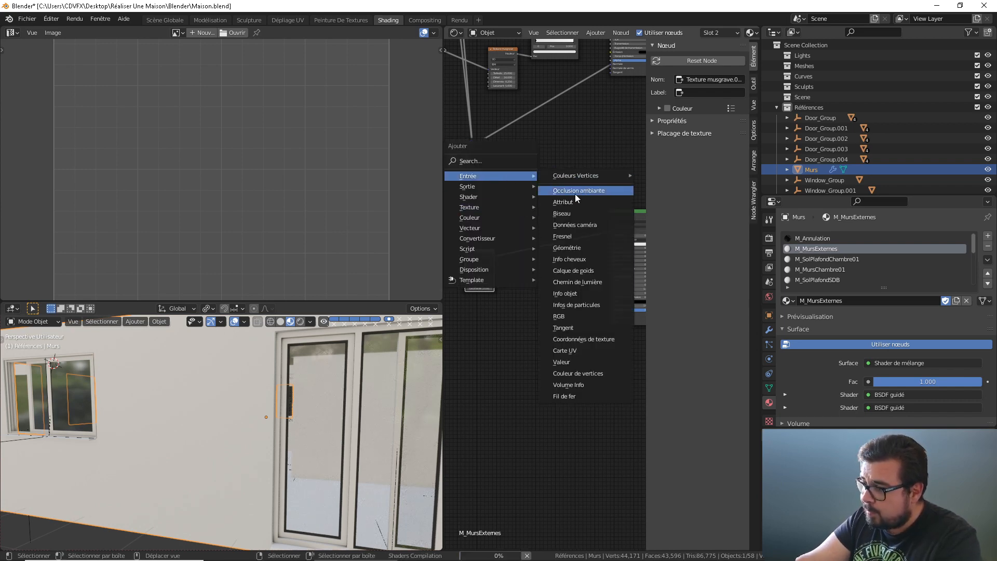
key(Escape)
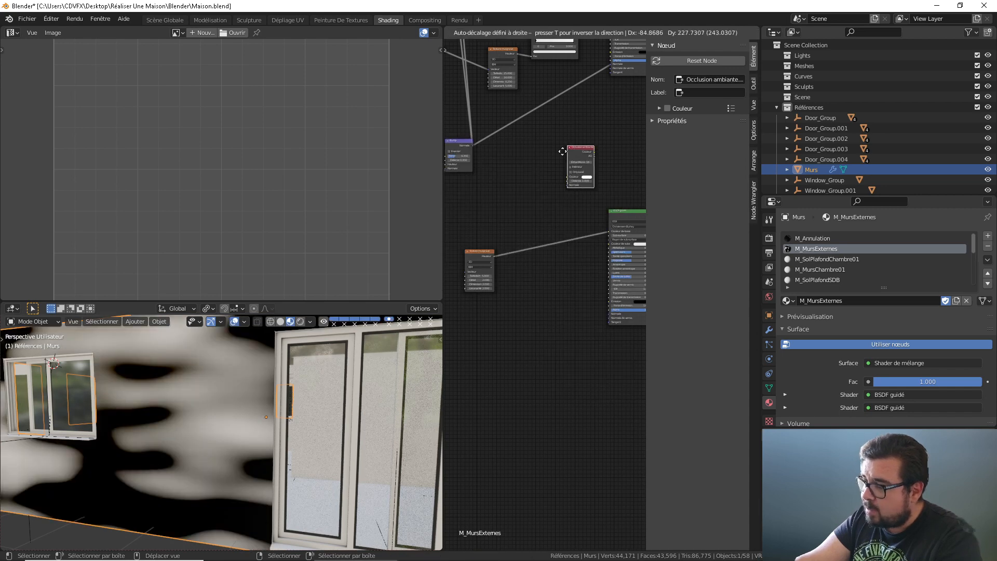
click(561, 147)
Step: Duplicate the upper frame's Ambient Occlusion, Color Ramp and Multiply nodes and place the copies below the Musgrave texture's link
middle_drag(561, 147, 556, 268)
scroll(539, 183, down, 4)
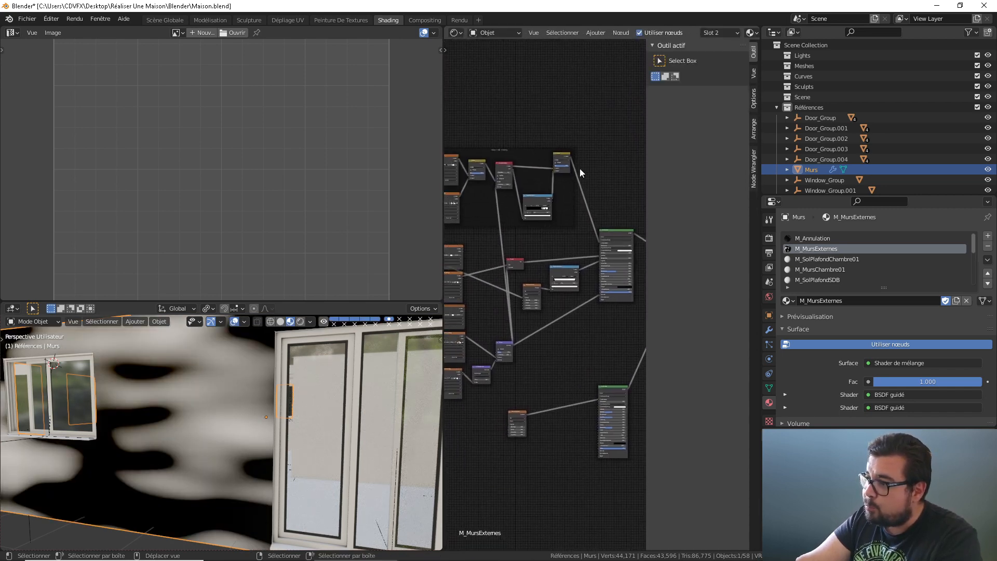
drag(587, 144, 497, 205)
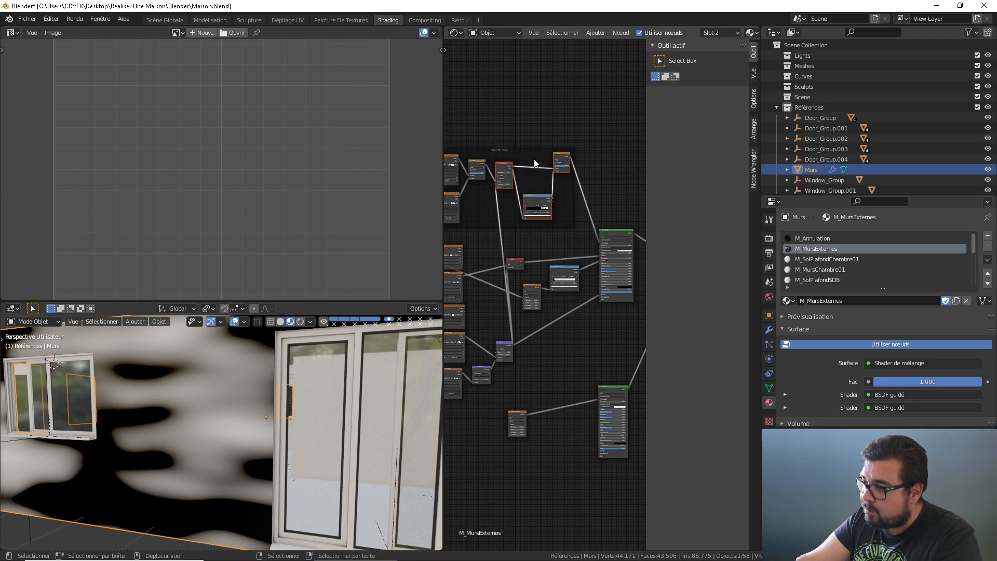
middle_drag(497, 204, 540, 129)
scroll(572, 179, up, 2)
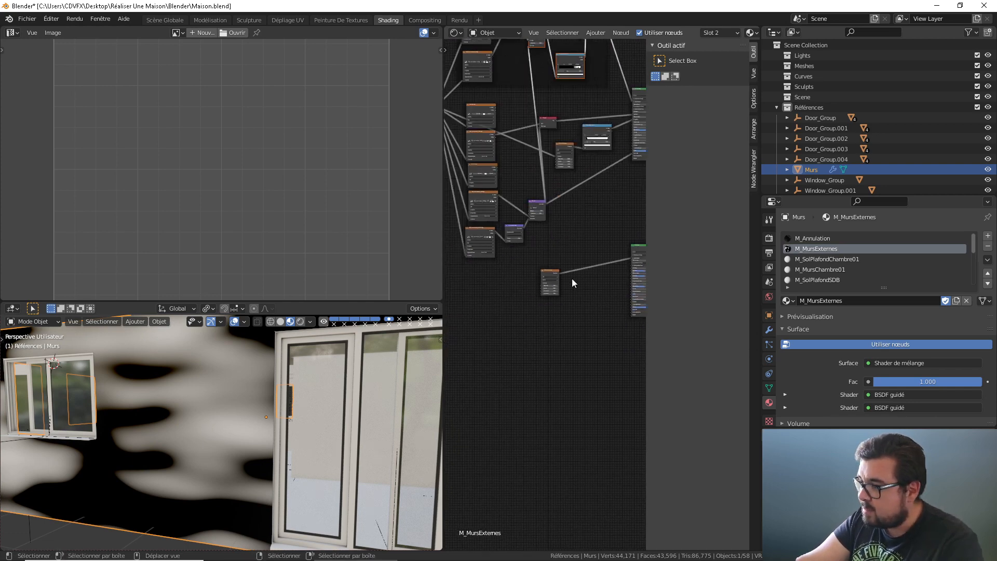
key(ctrl+z)
key(shift+d)
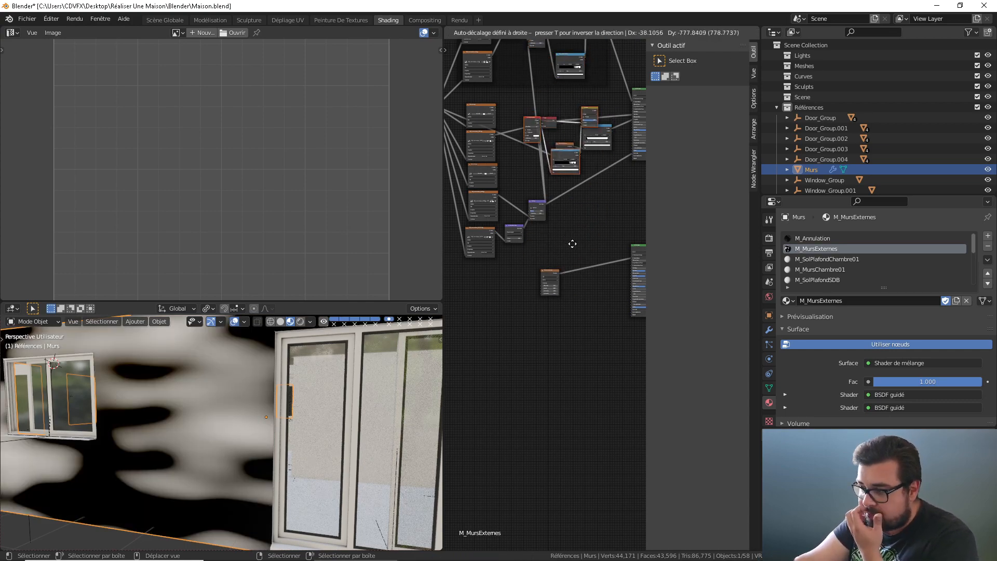
click(606, 432)
Step: Link the Musgrave output to the copied Ambient Occlusion's color input and the copied Multiply output to the second Principled BSDF's base color
drag(551, 275, 559, 325)
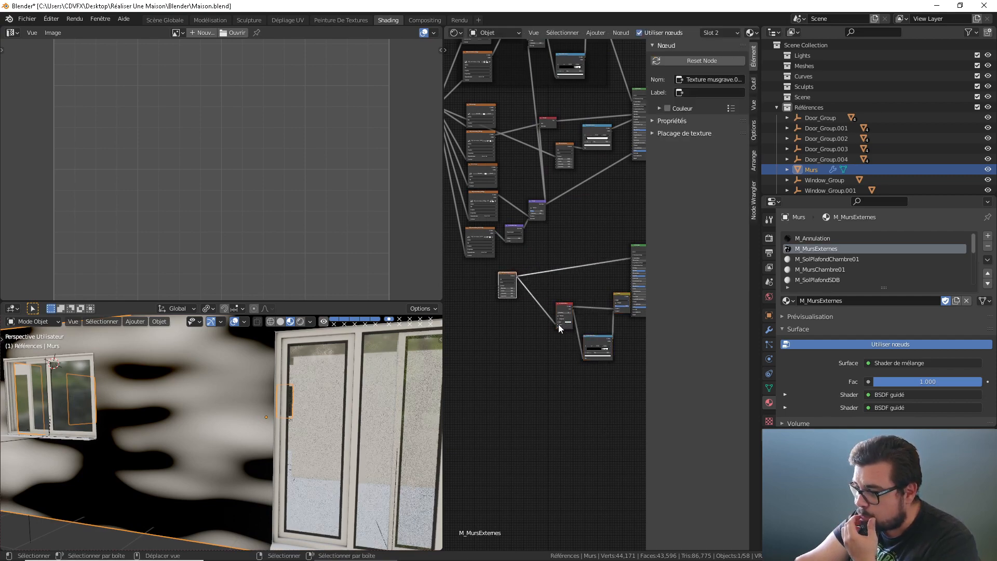
click(559, 324)
scroll(559, 325, up, 1)
scroll(559, 324, up, 1)
scroll(538, 308, up, 2)
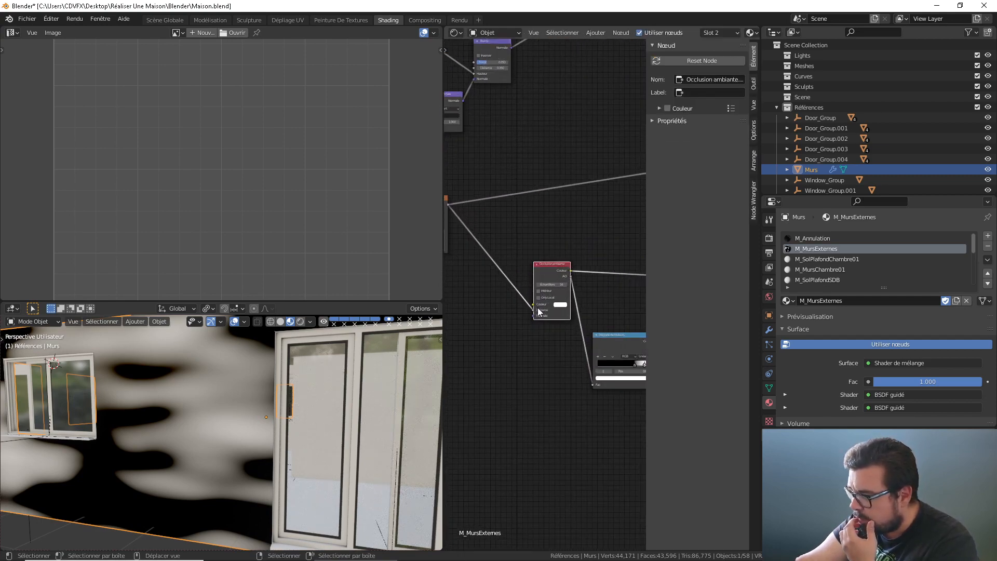
middle_drag(546, 238, 688, 298)
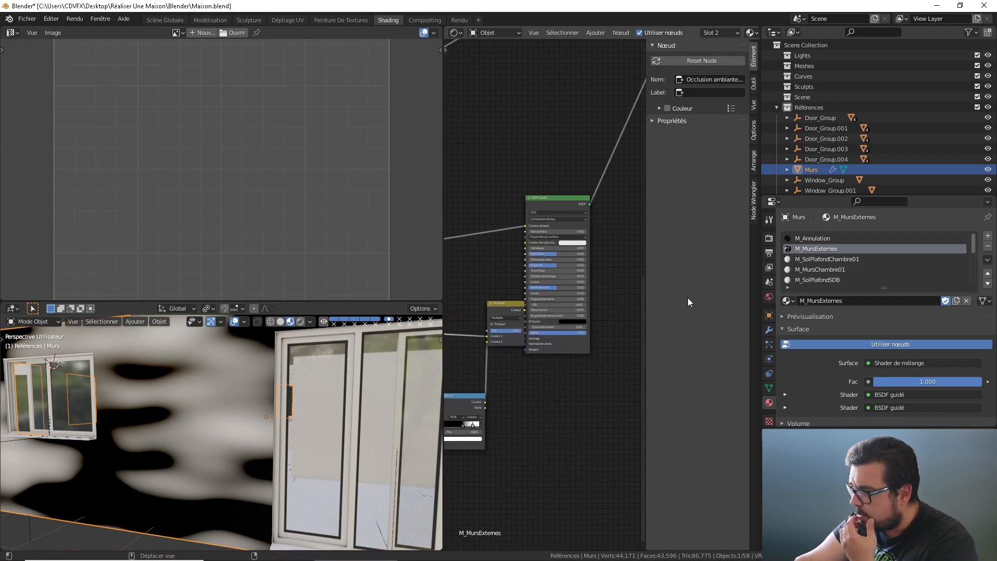
scroll(537, 309, up, 1)
click(519, 312)
drag(523, 311, 524, 220)
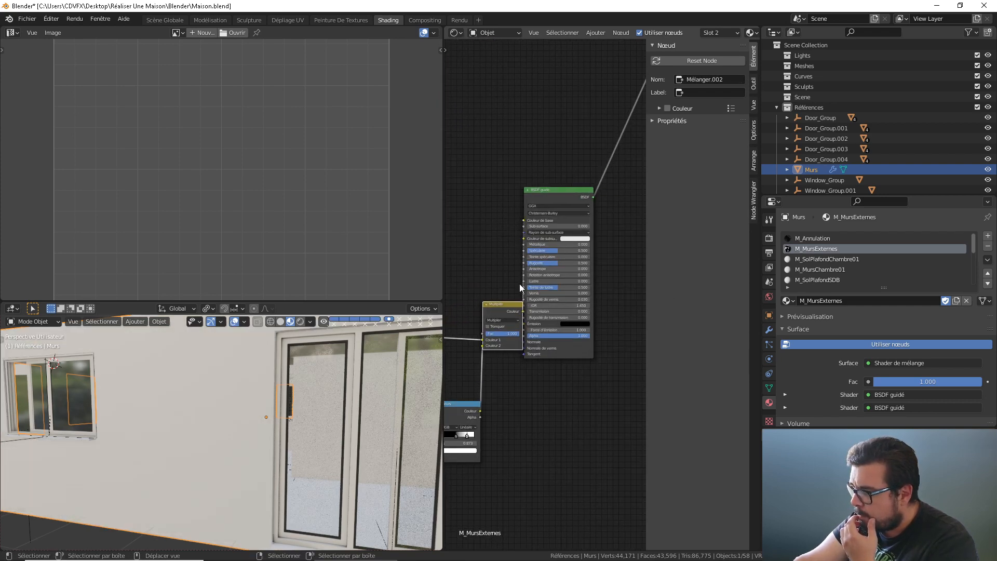
Step: Shift the copied Ambient Occlusion, Color Ramp and Multiply nodes up and away from the shader, and move the Musgrave texture down beside them
scroll(491, 263, down, 1)
scroll(492, 263, down, 3)
middle_drag(491, 262, 620, 270)
drag(621, 271, 542, 399)
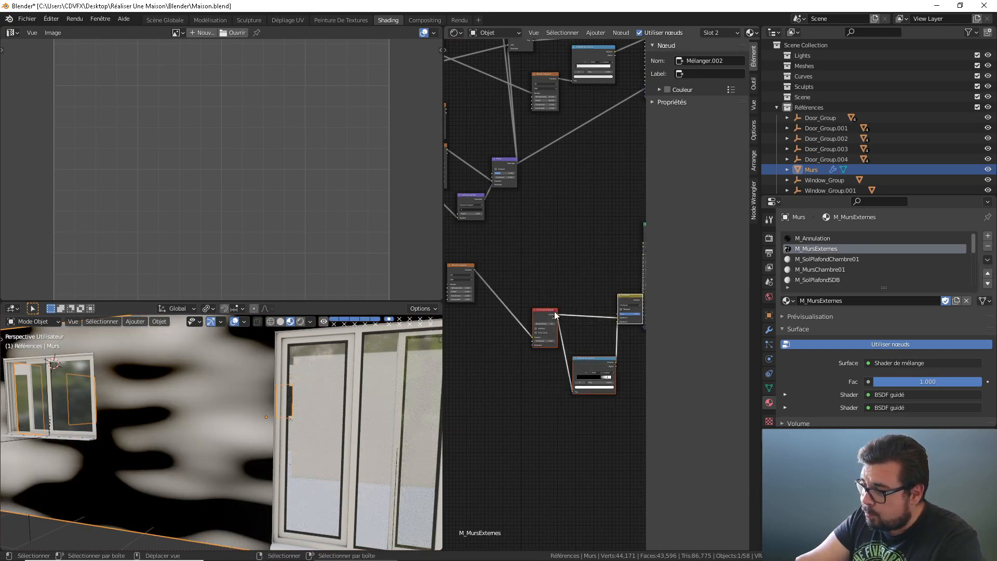
drag(551, 310, 531, 247)
middle_drag(461, 265, 528, 263)
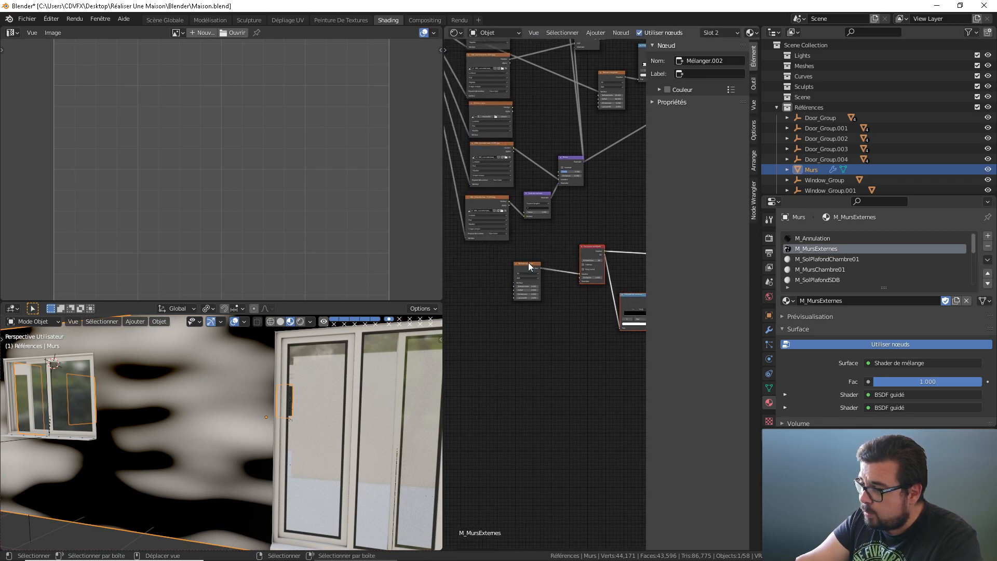
drag(528, 263, 509, 311)
Step: Add Mapping and Texture Coordinate nodes to the Musgrave texture and relink the Mapping vector to a different coordinate output
middle_drag(509, 311, 548, 282)
key(ctrl+t)
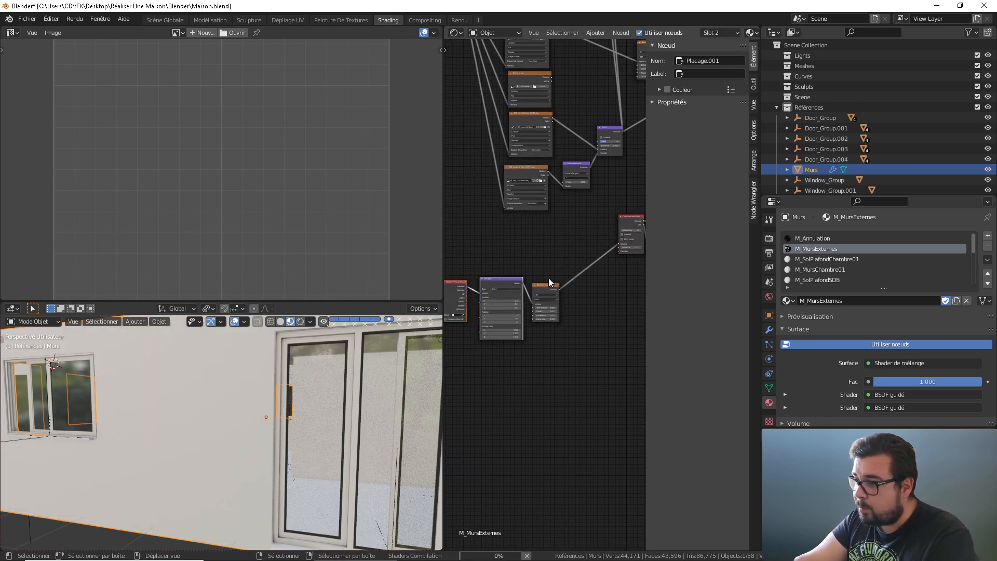
scroll(514, 279, up, 1)
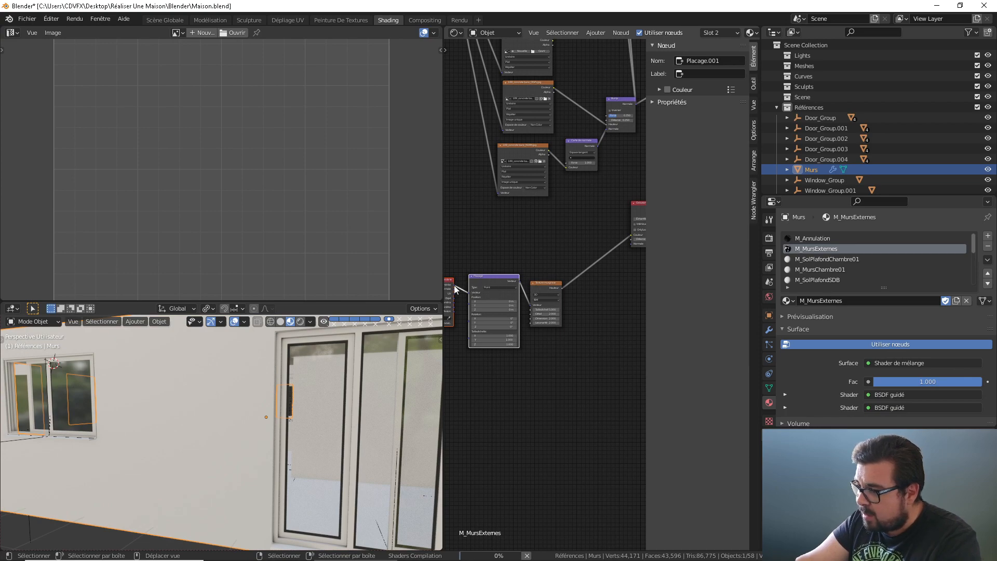
middle_drag(455, 284, 537, 284)
scroll(537, 289, up, 4)
drag(534, 300, 558, 294)
middle_drag(618, 291, 504, 270)
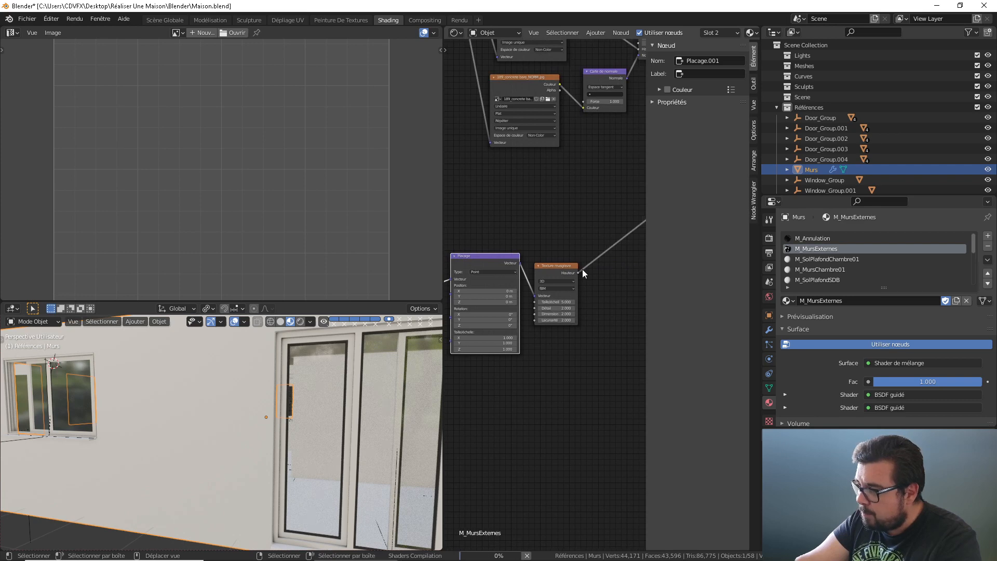
middle_drag(582, 269, 541, 265)
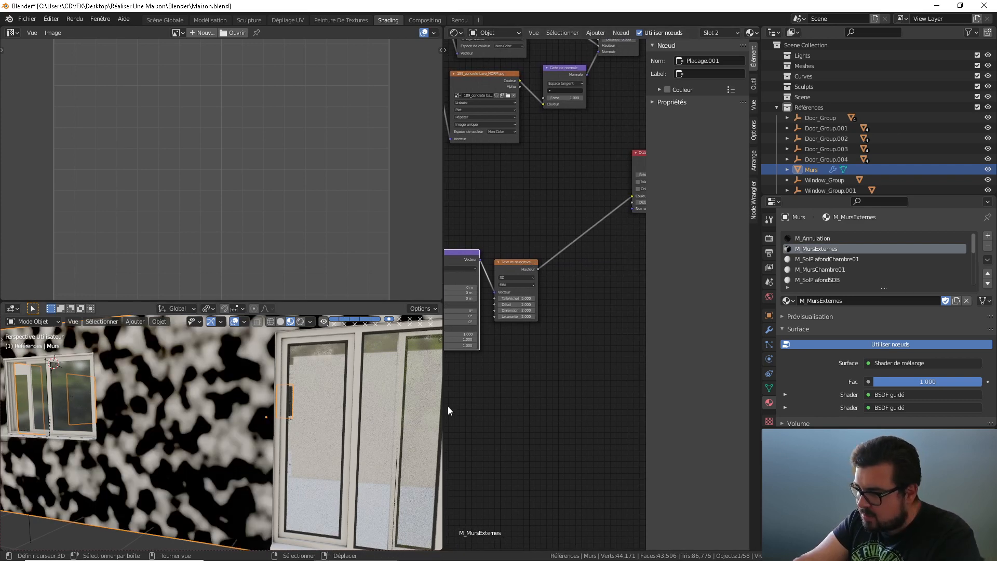
Step: Set the Musgrave texture's scale to 25, detail to 16 and dimension to 0.25
click(514, 298)
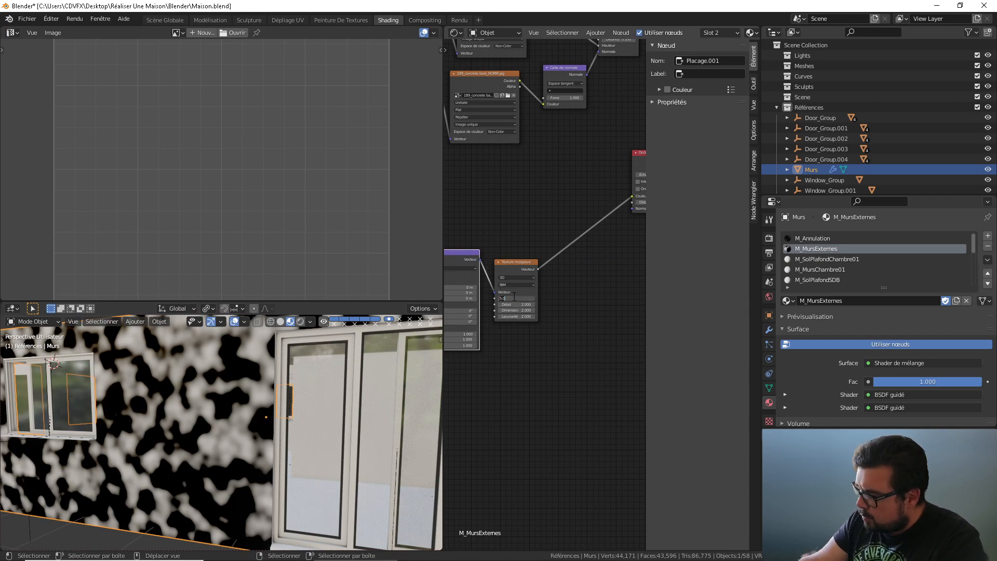
text(25)
key(Return)
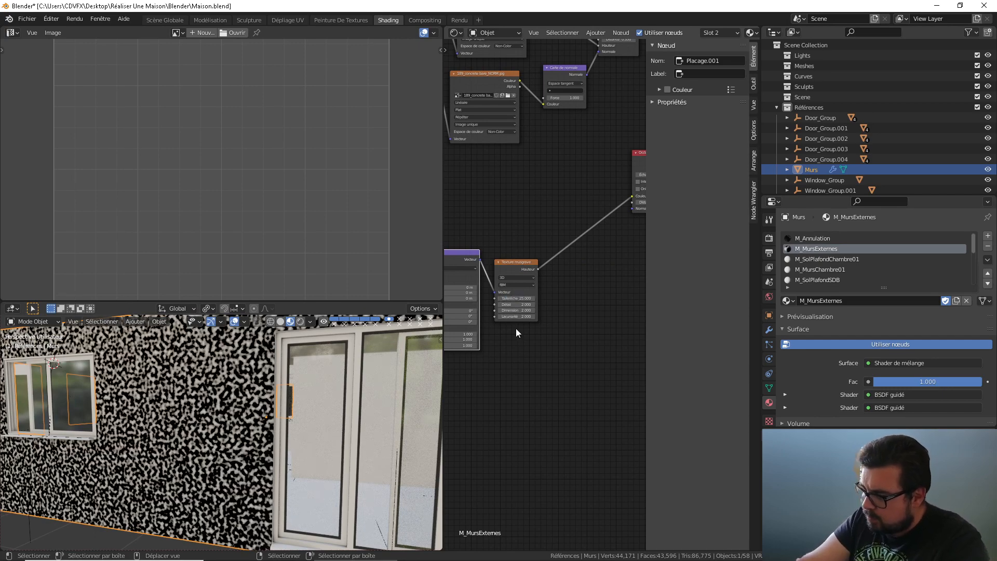
scroll(167, 457, up, 8)
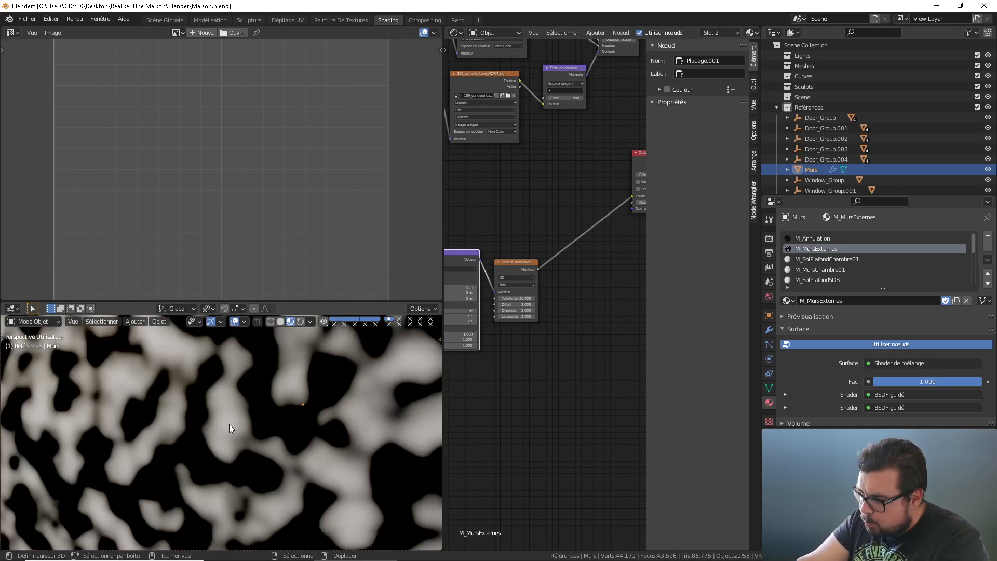
drag(519, 305, 592, 305)
click(519, 310)
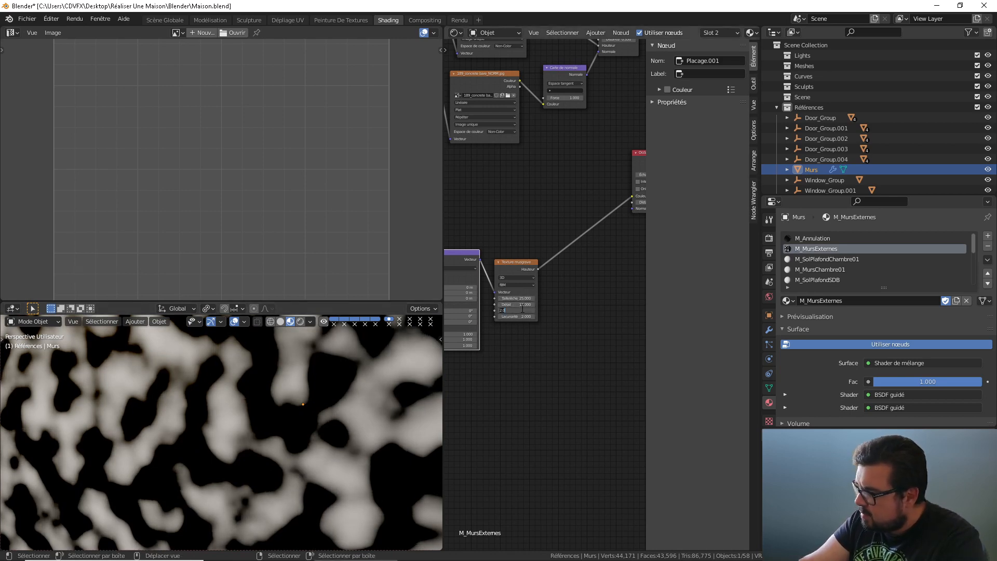
text(0.25)
key(Return)
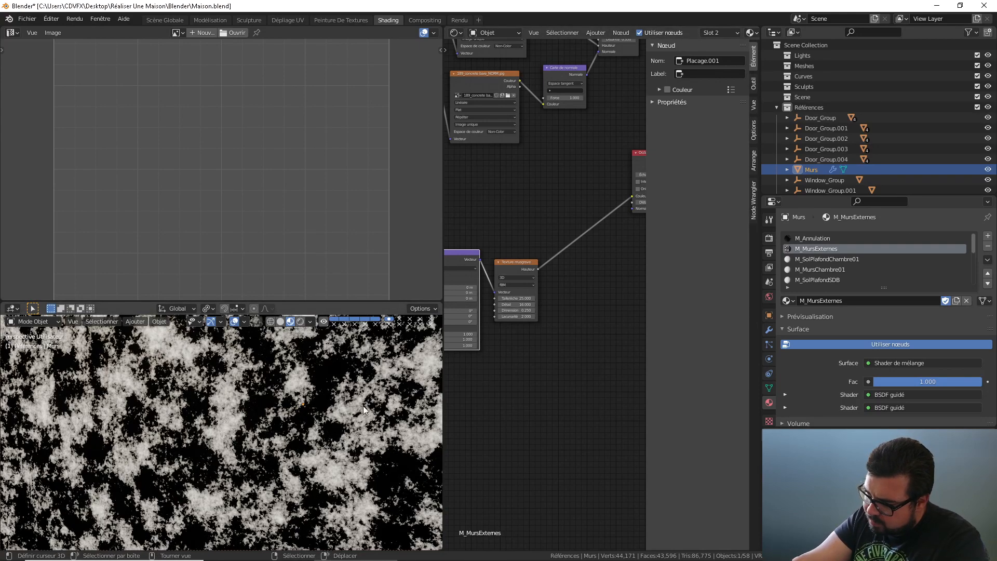
Step: Insert a Color Ramp on the link between the copied Multiply node and the second Principled BSDF's base color
scroll(282, 437, down, 3)
middle_drag(257, 446, 289, 411)
scroll(343, 431, down, 2)
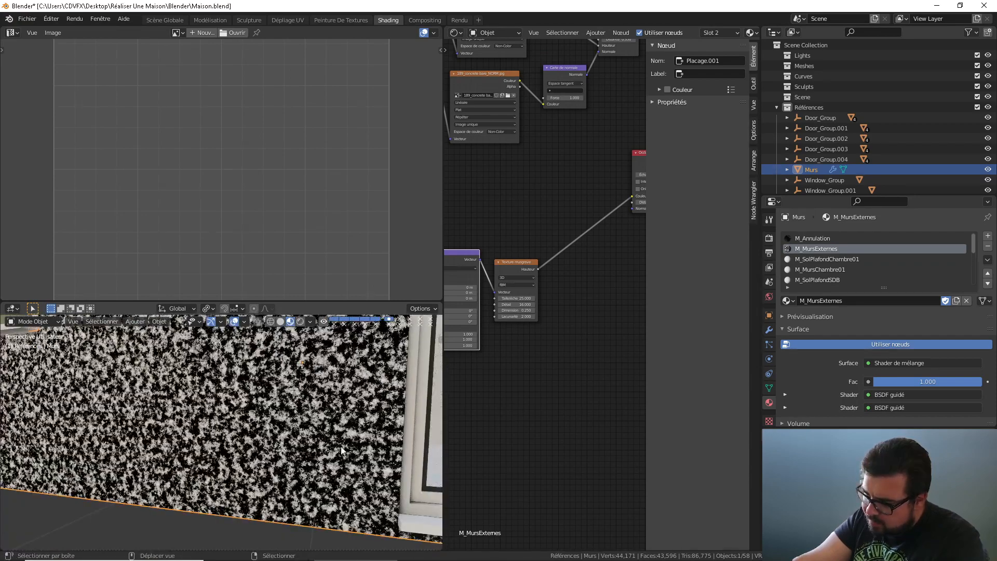
scroll(314, 525, up, 2)
scroll(313, 525, down, 3)
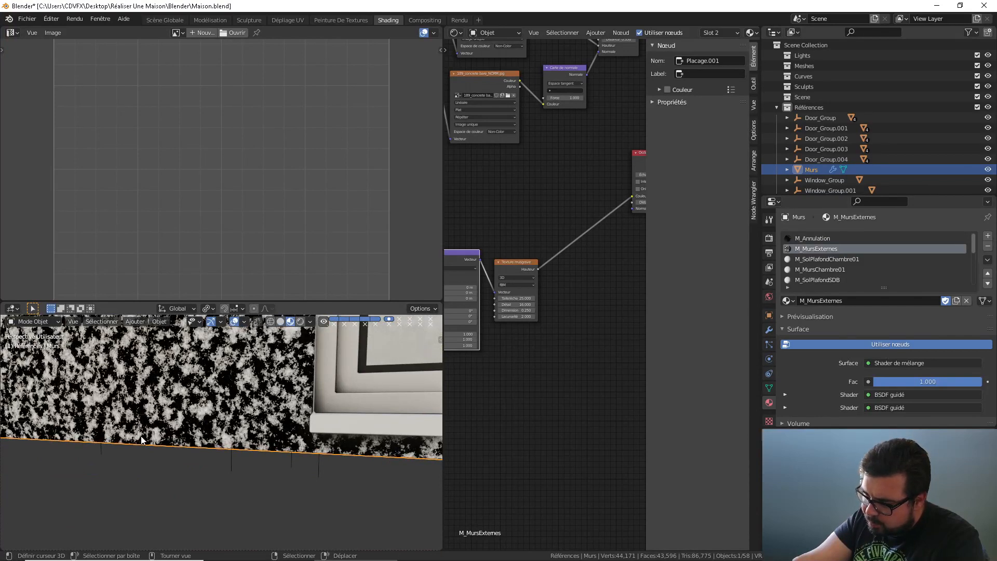
middle_drag(577, 338, 500, 378)
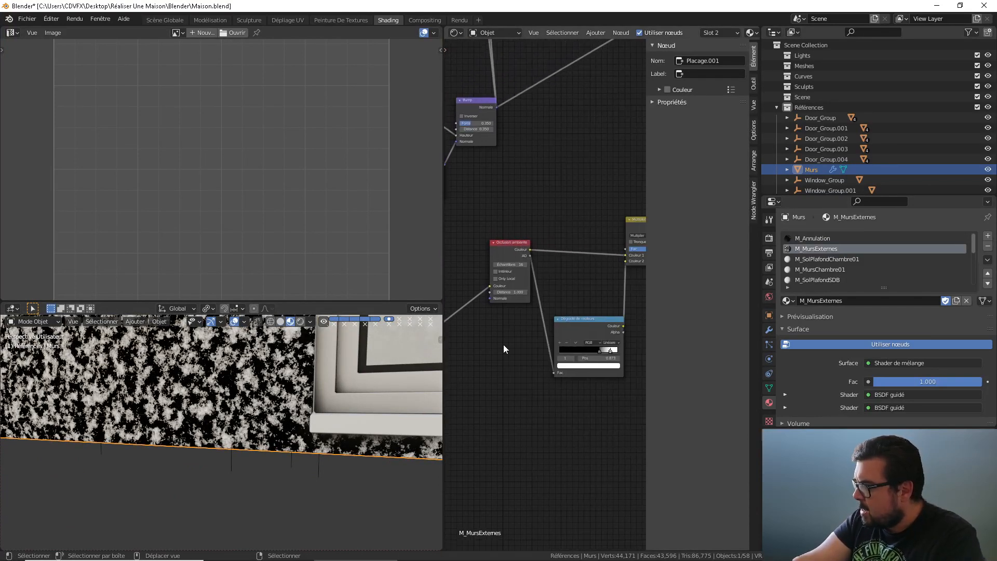
middle_drag(577, 260, 492, 274)
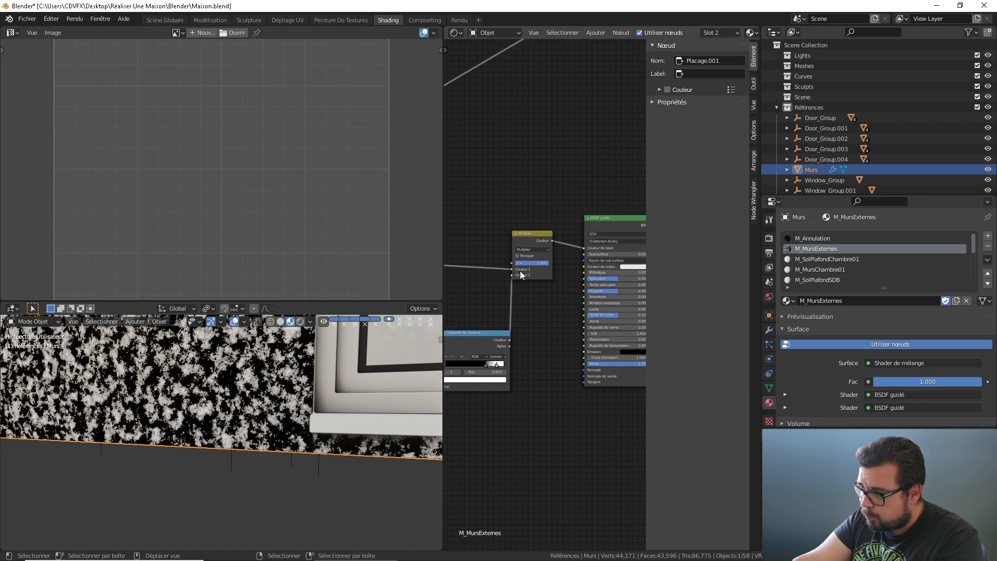
key(shift+a)
mouse_move(525, 335)
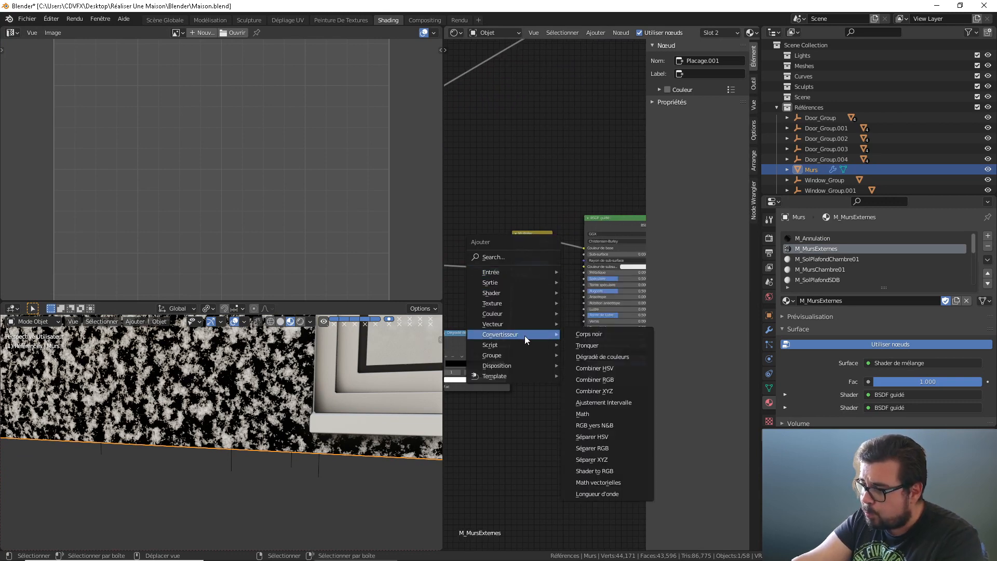
click(615, 357)
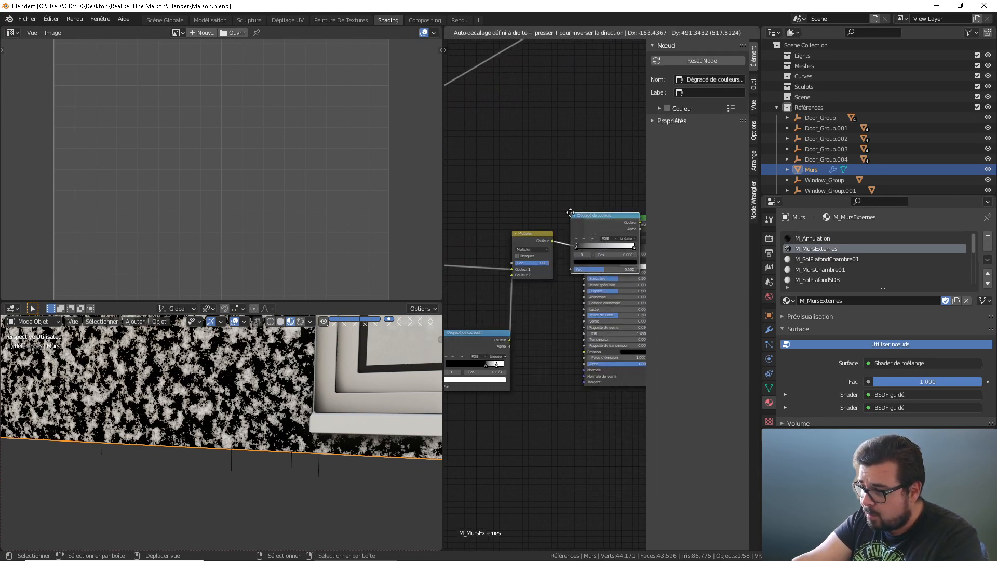
click(572, 210)
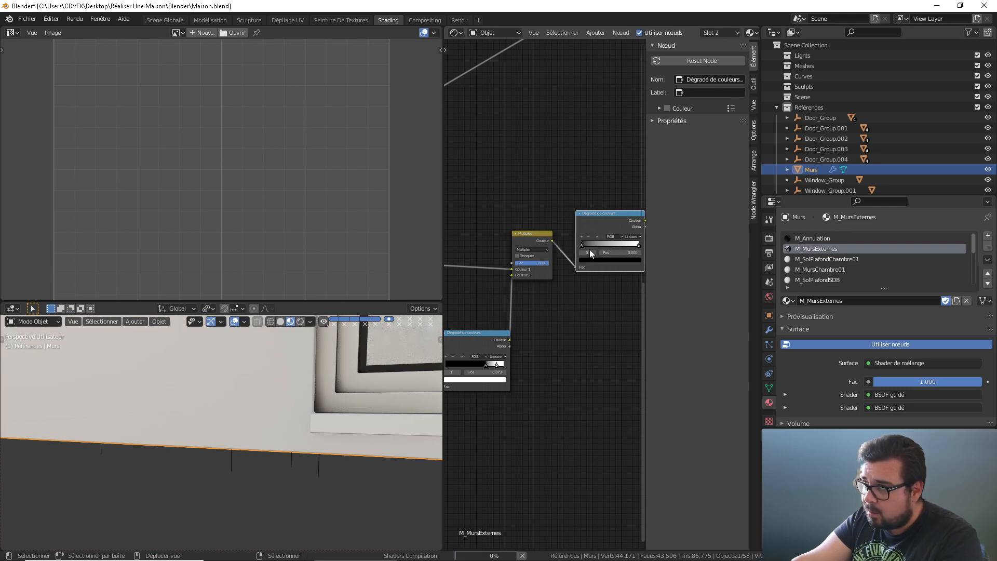
Step: Recolor the new Color Ramp's white end stop to a medium green with hue about 0.3 and saturation about 0.87
middle_drag(597, 251, 540, 261)
scroll(540, 260, up, 3)
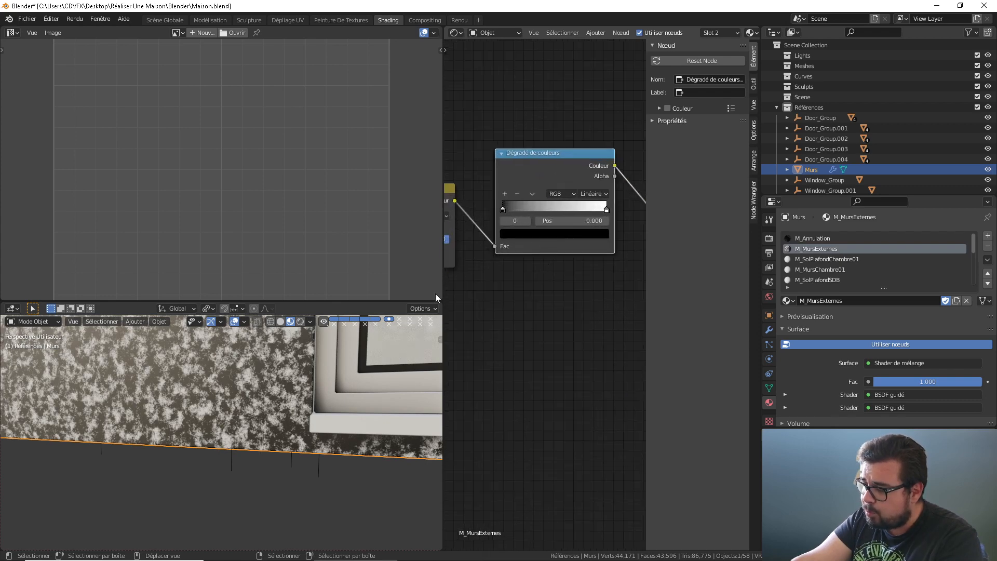
scroll(218, 378, up, 6)
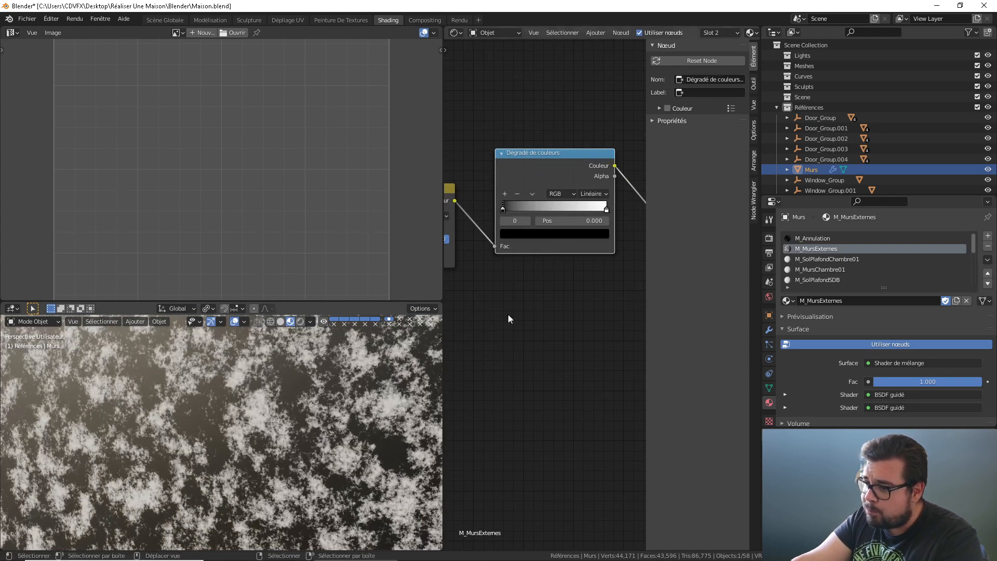
click(606, 209)
click(590, 236)
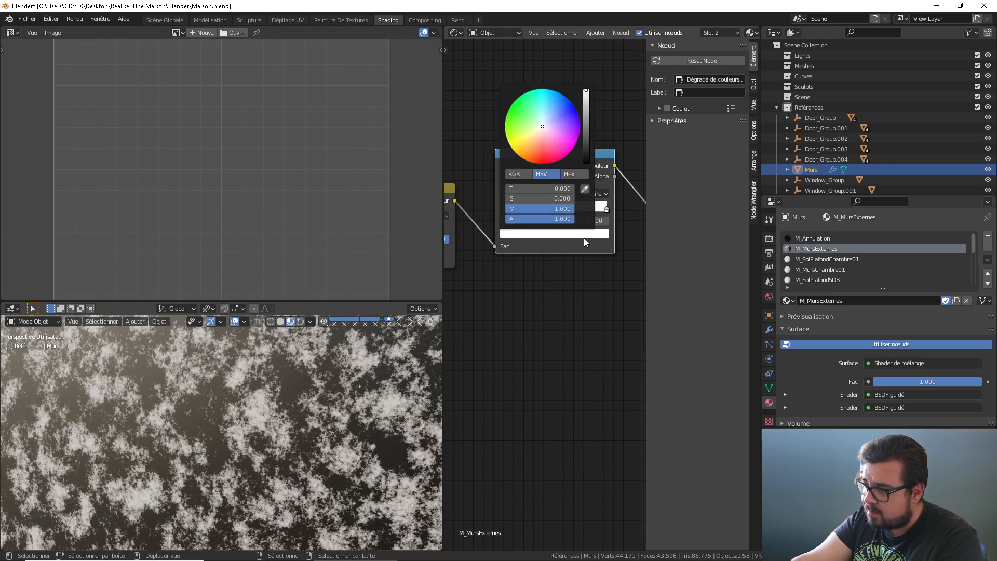
mouse_move(534, 129)
mouse_down()
mouse_move(516, 115)
mouse_move(519, 124)
mouse_up()
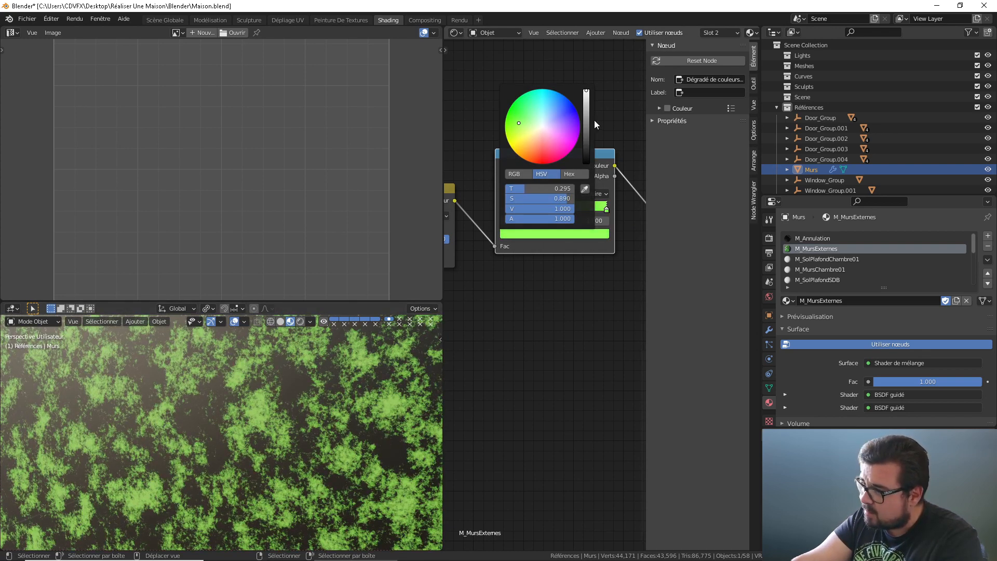
drag(594, 124, 520, 121)
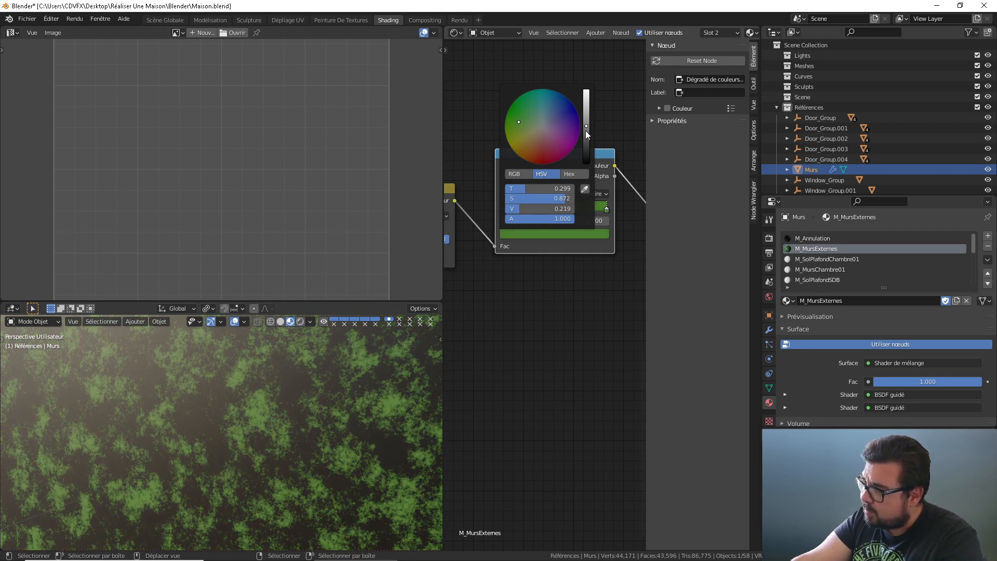
drag(585, 132, 586, 130)
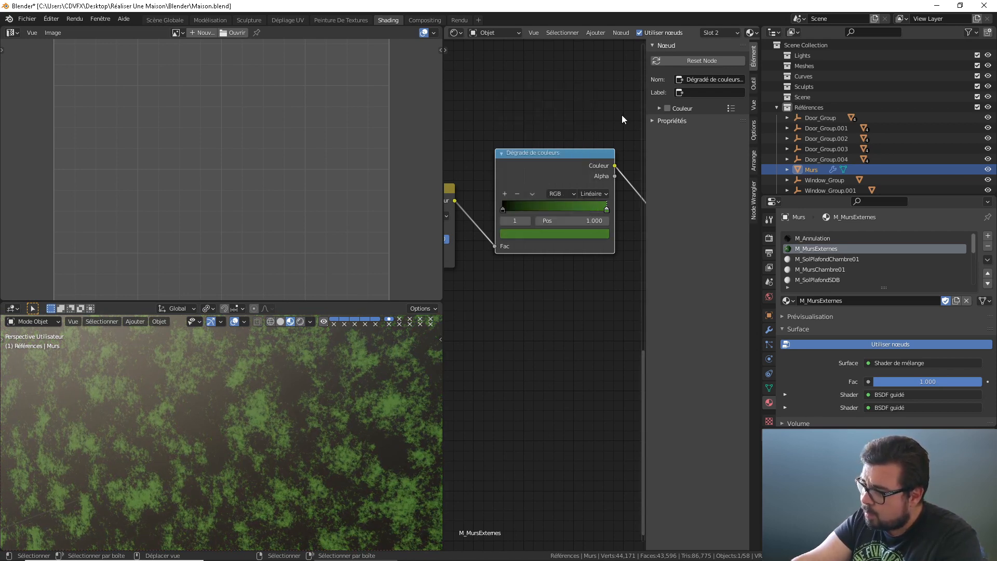
Step: Recolor the Color Ramp's black start stop to a dark green with hue about 0.31 and full saturation
click(503, 209)
click(527, 233)
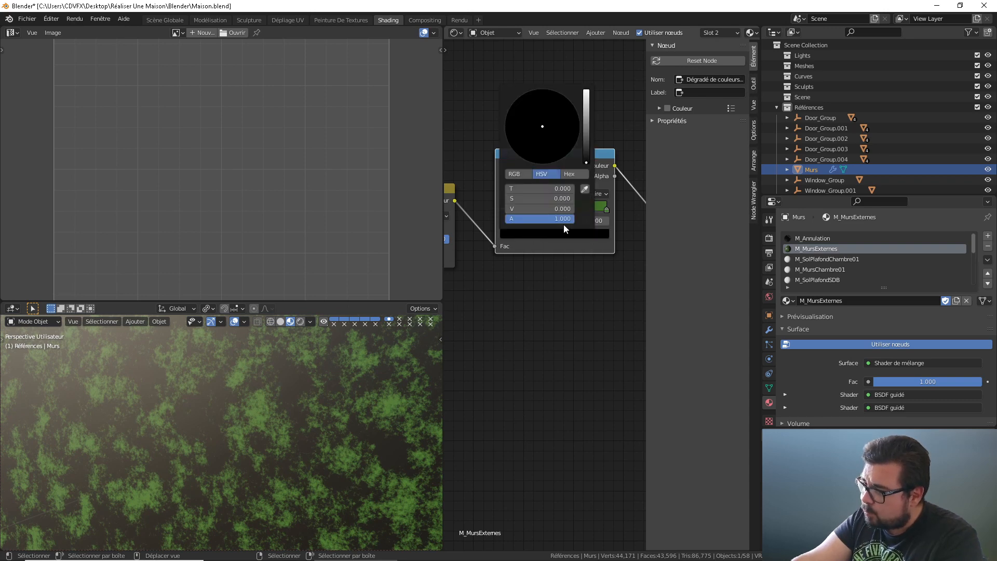
drag(582, 144, 506, 116)
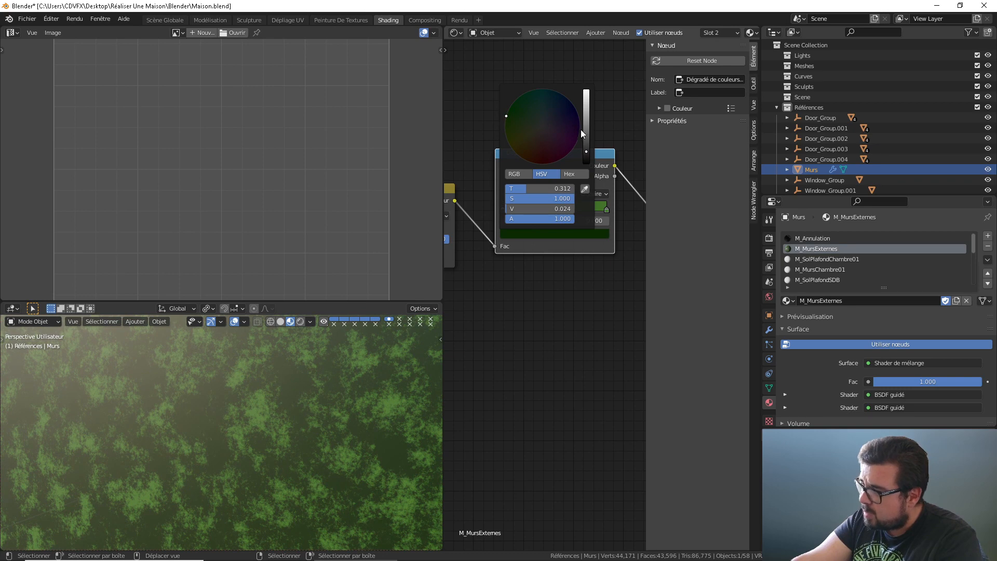
drag(581, 132, 586, 146)
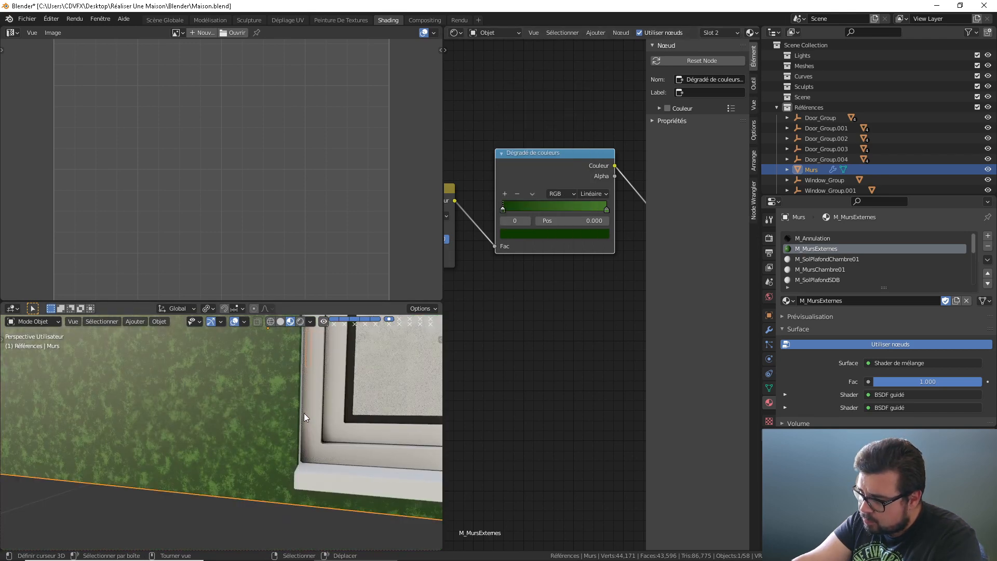
Step: Add a middle stop to the Color Ramp and color it light olive green with hue about 0.215 and saturation about 0.68
click(505, 194)
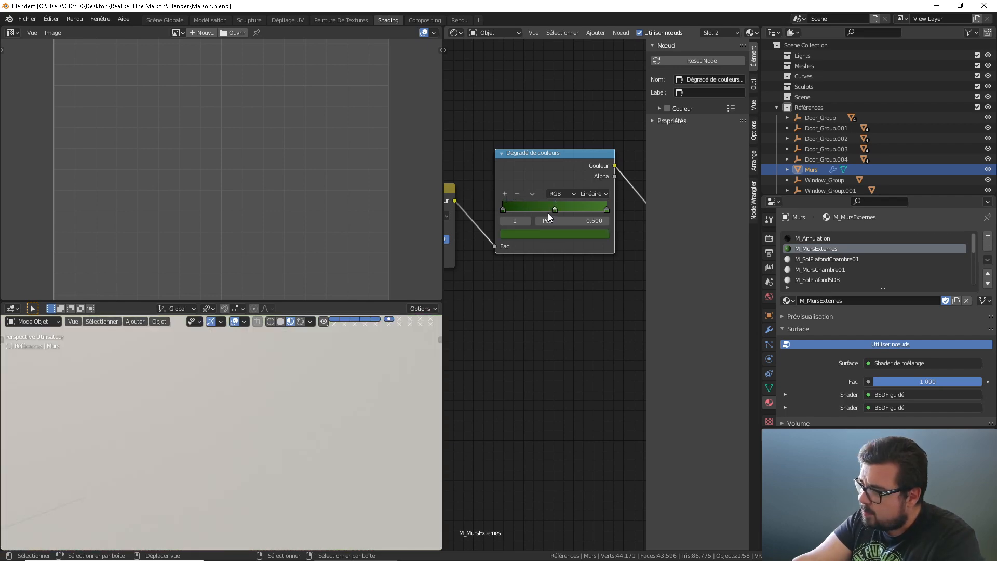
click(558, 233)
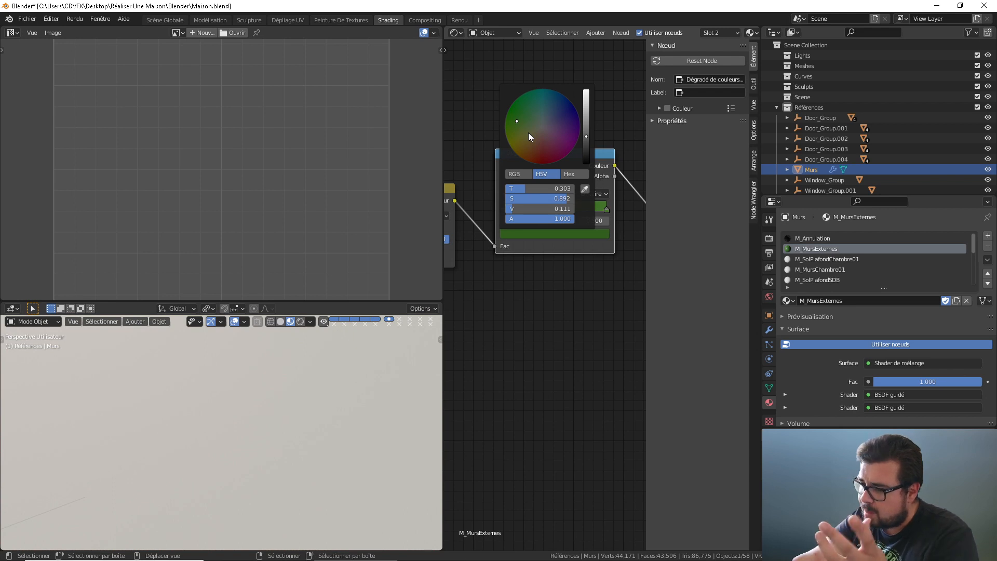
drag(528, 132, 531, 136)
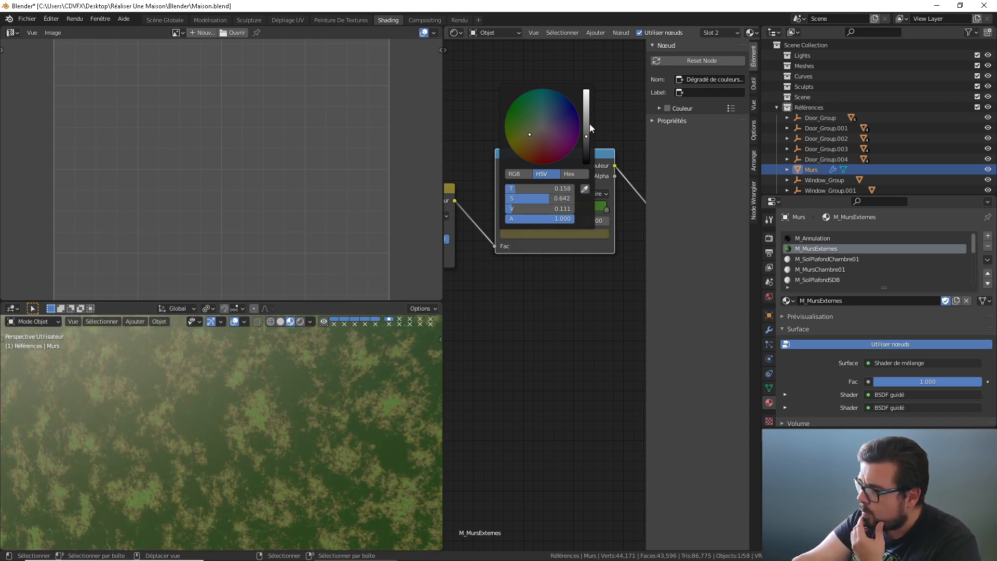
drag(590, 124, 528, 135)
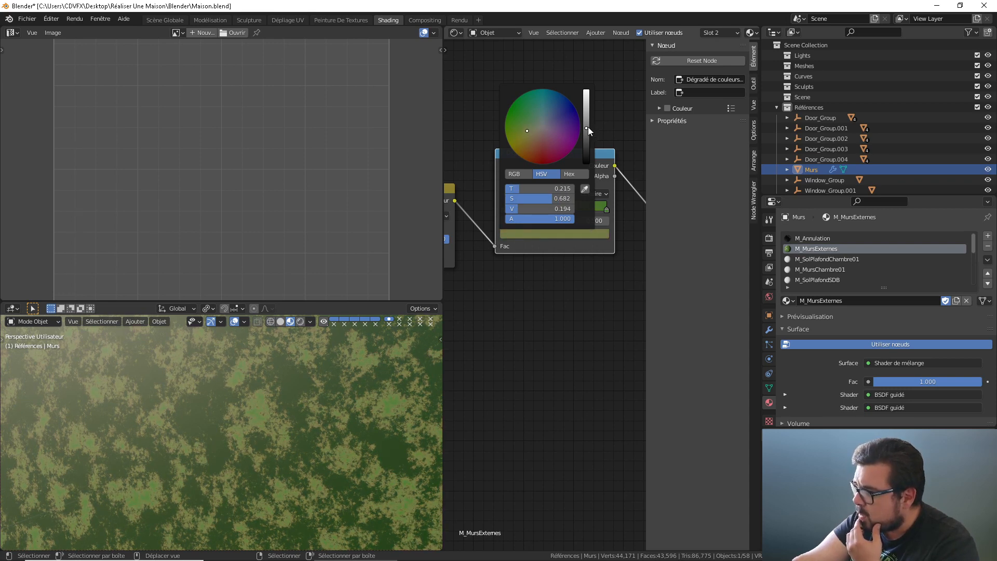
drag(588, 127, 588, 118)
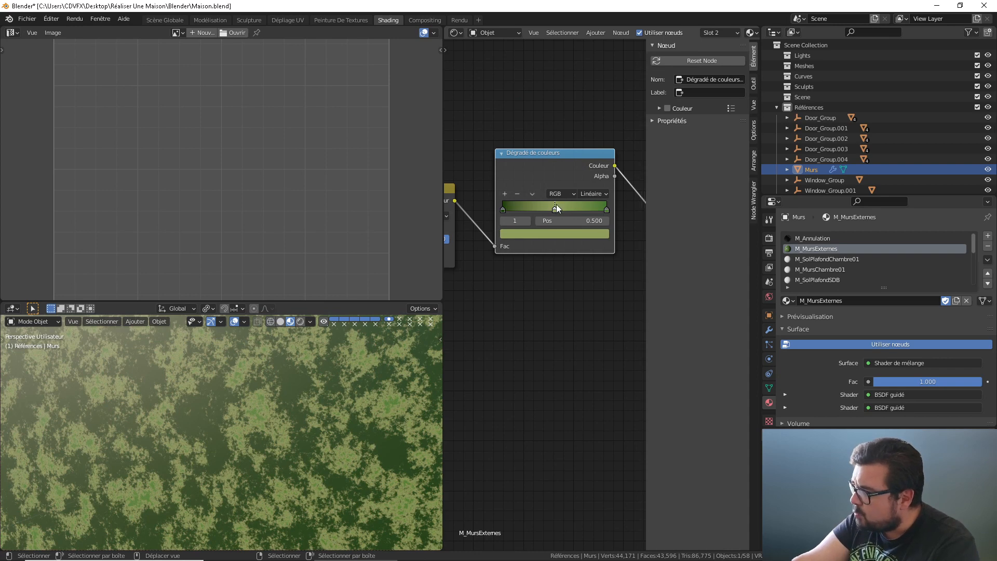
Step: Reposition the Color Ramp's olive stop to 0.200 and its medium green end stop to about 0.464
drag(557, 207, 522, 210)
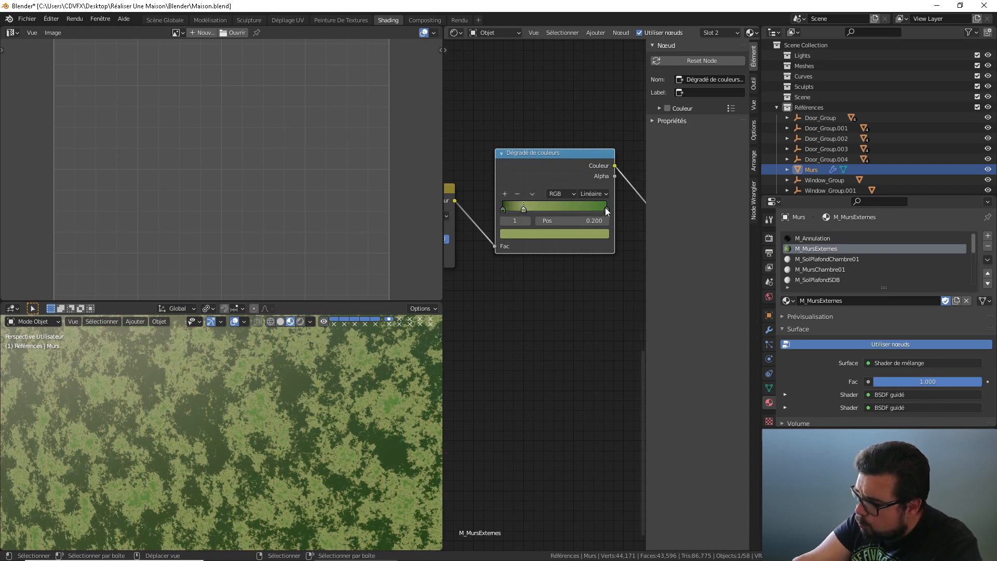
drag(606, 208, 584, 207)
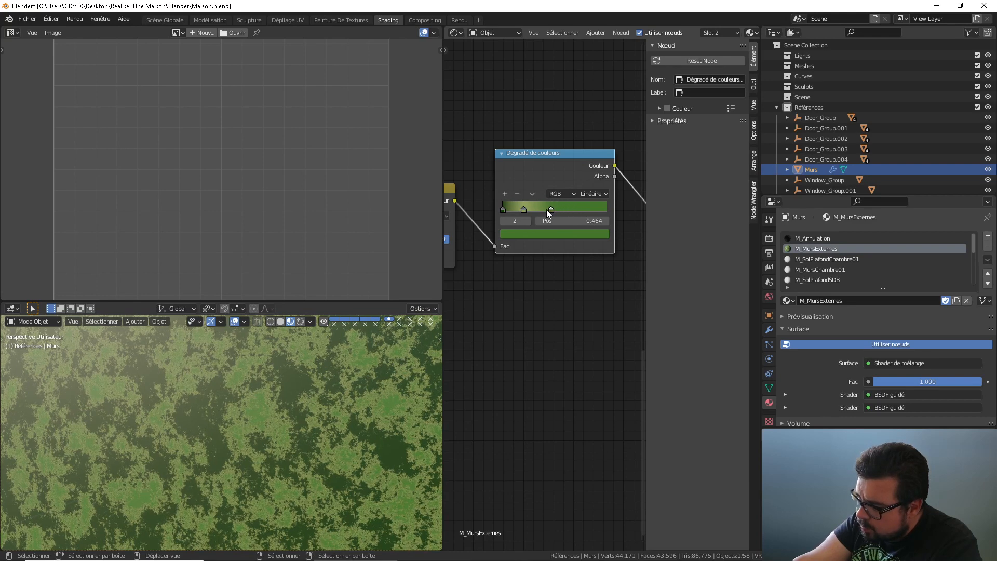
Step: Add a Fresnel node beneath the Color Ramp and link its factor output to the second Principled BSDF's specular input
scroll(574, 254, down, 3)
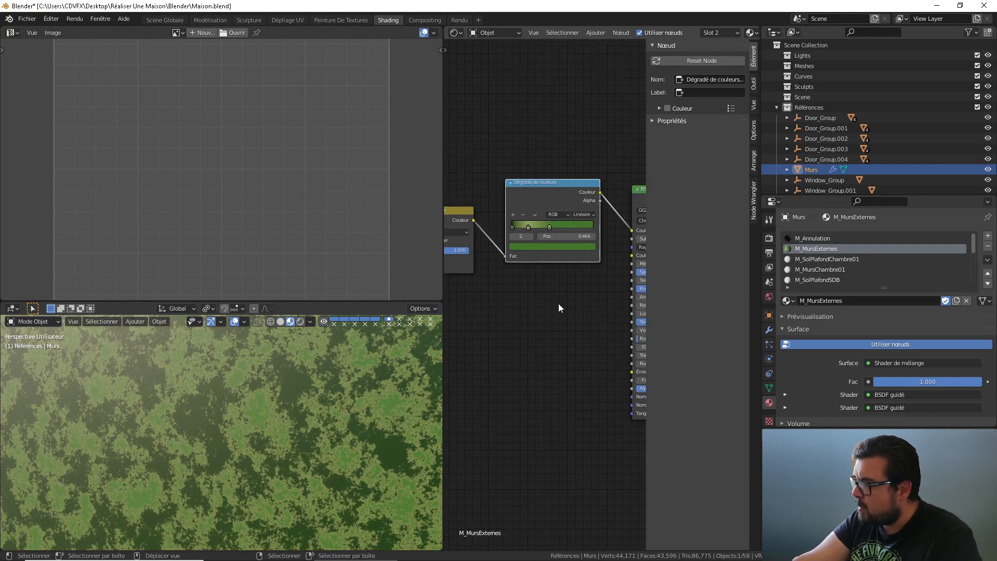
middle_drag(507, 286, 539, 216)
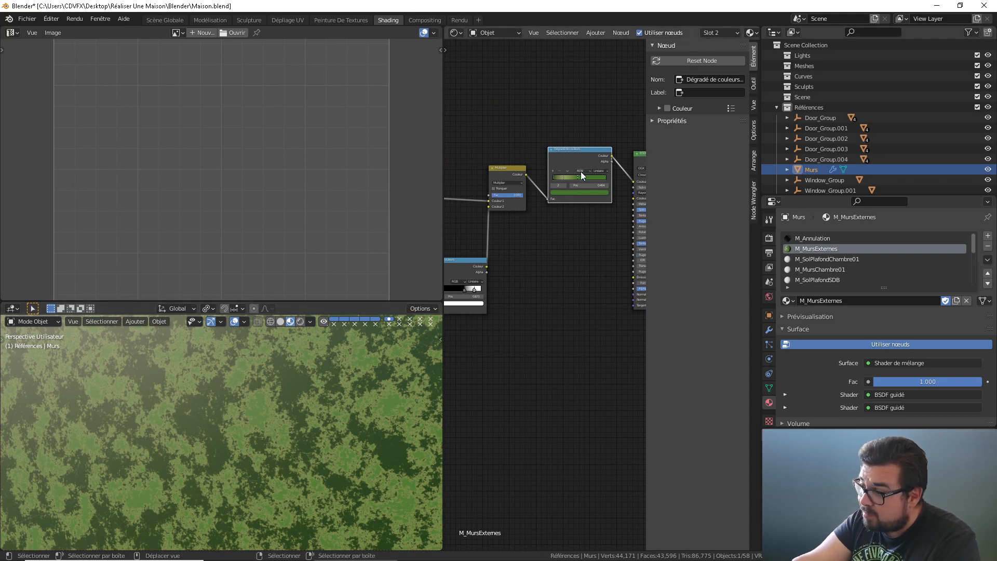
middle_drag(593, 224, 543, 214)
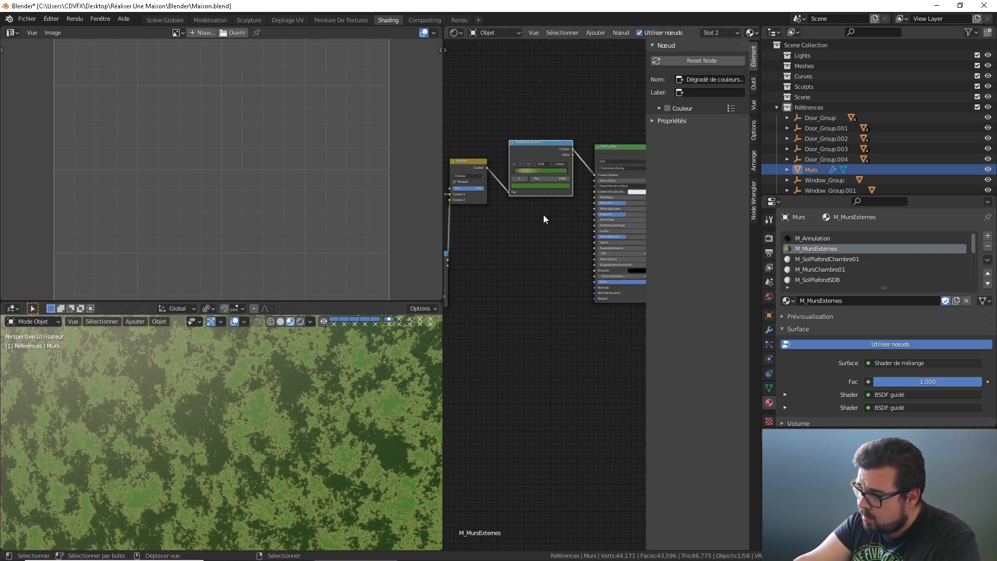
drag(595, 209, 520, 242)
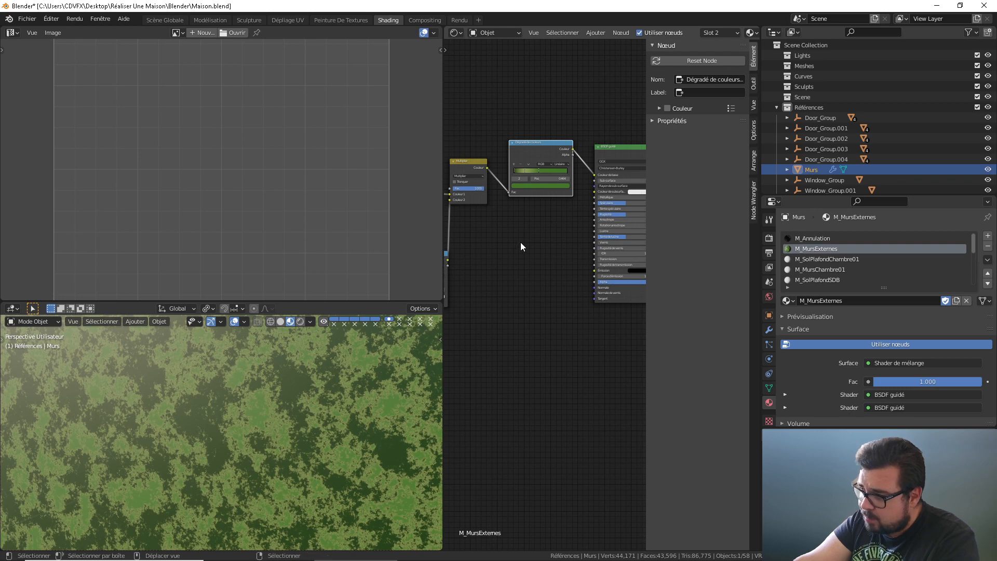
key(shift+a)
mouse_move(500, 182)
click(577, 240)
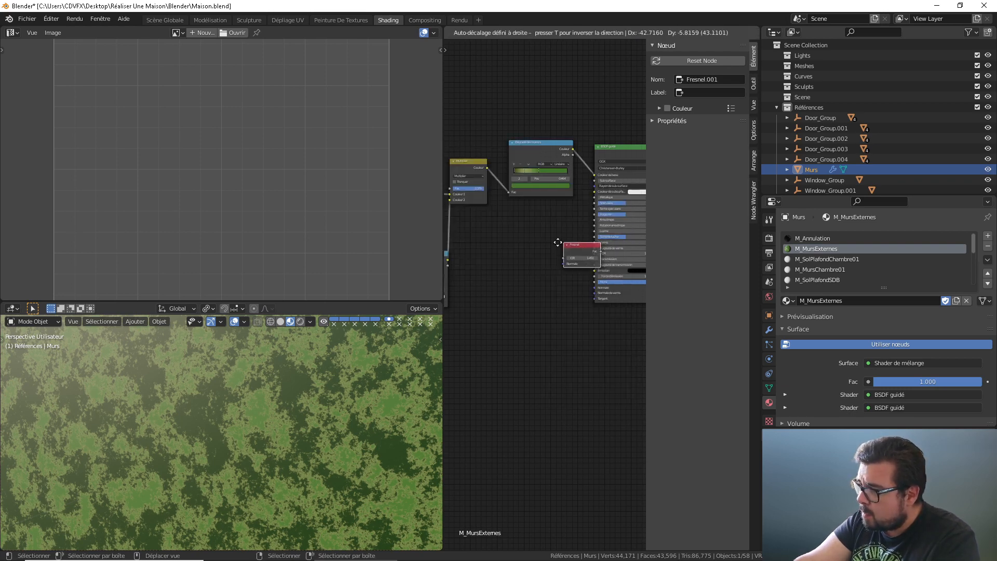
drag(558, 253, 600, 208)
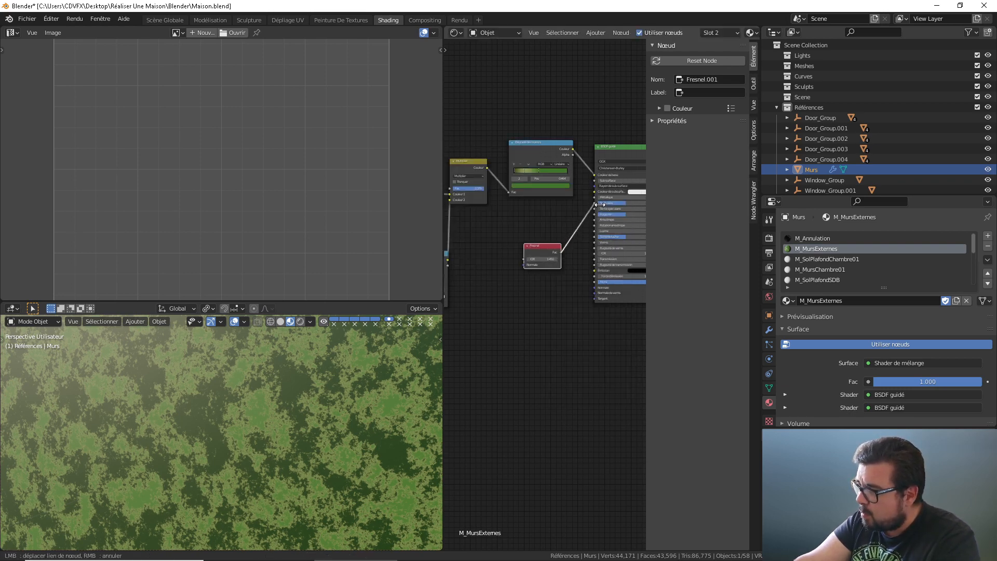
Step: Give the second Principled BSDF a small subsurface amount and a light green subsurface color
middle_drag(584, 228, 553, 229)
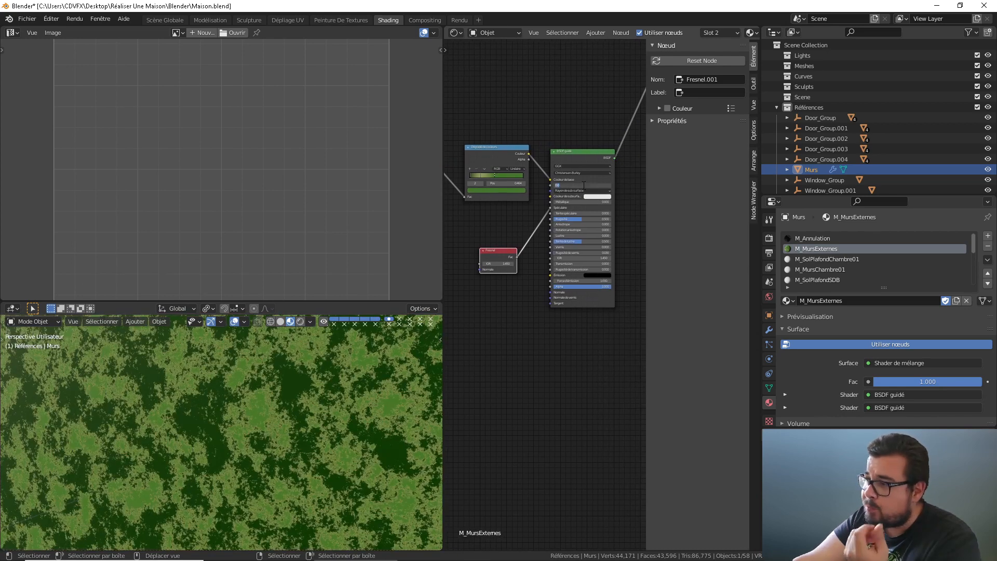
text(03)
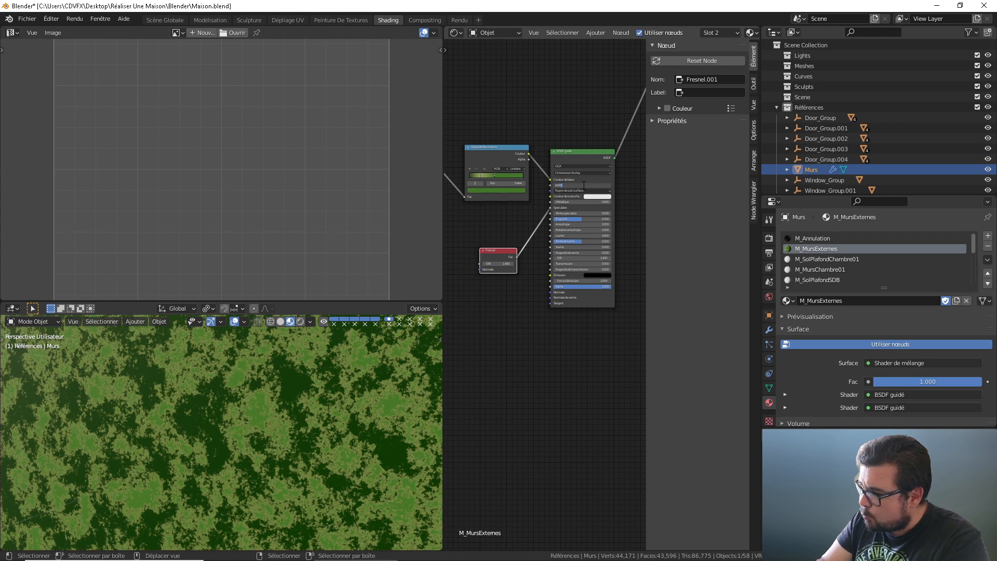
key(Return)
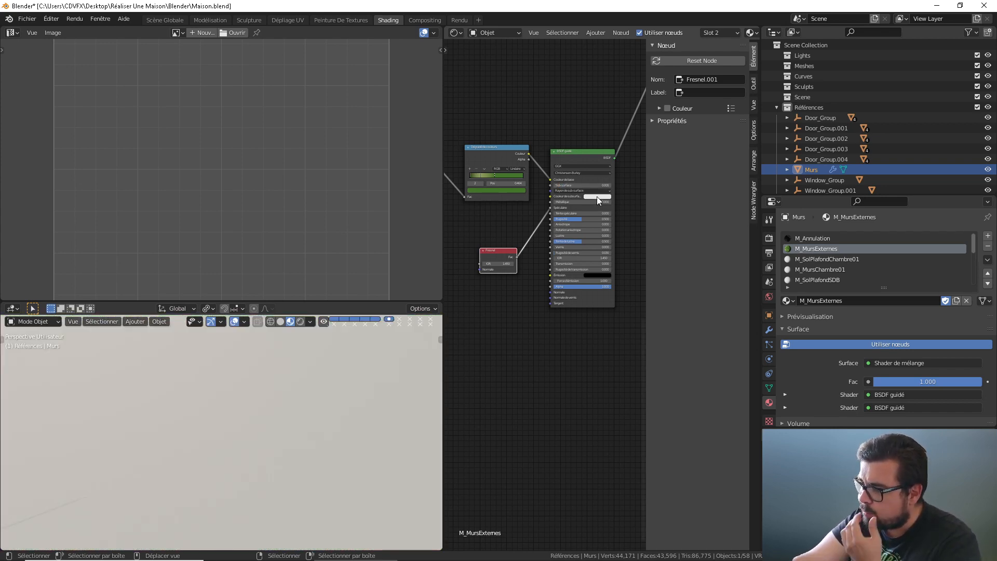
click(596, 197)
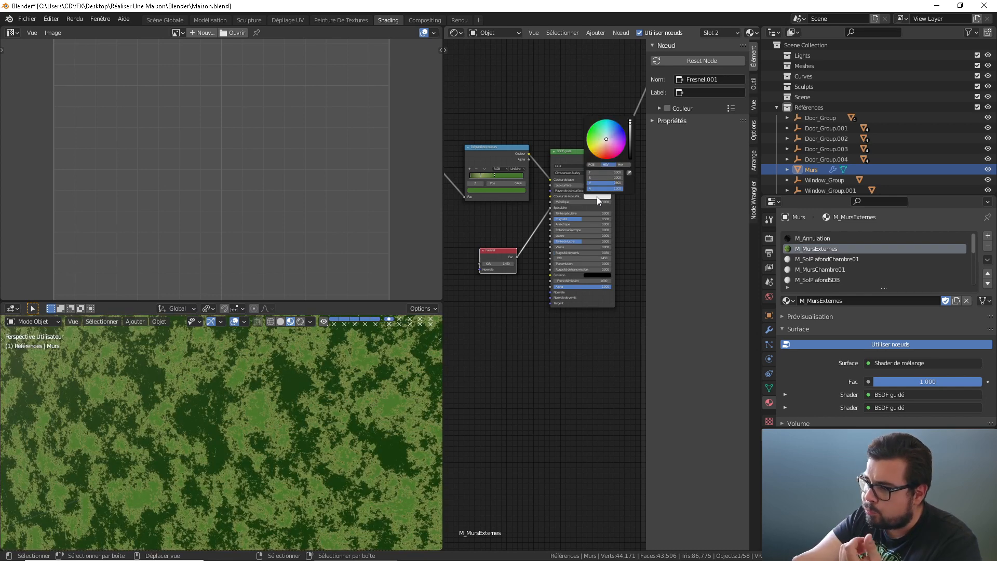
drag(602, 138, 630, 120)
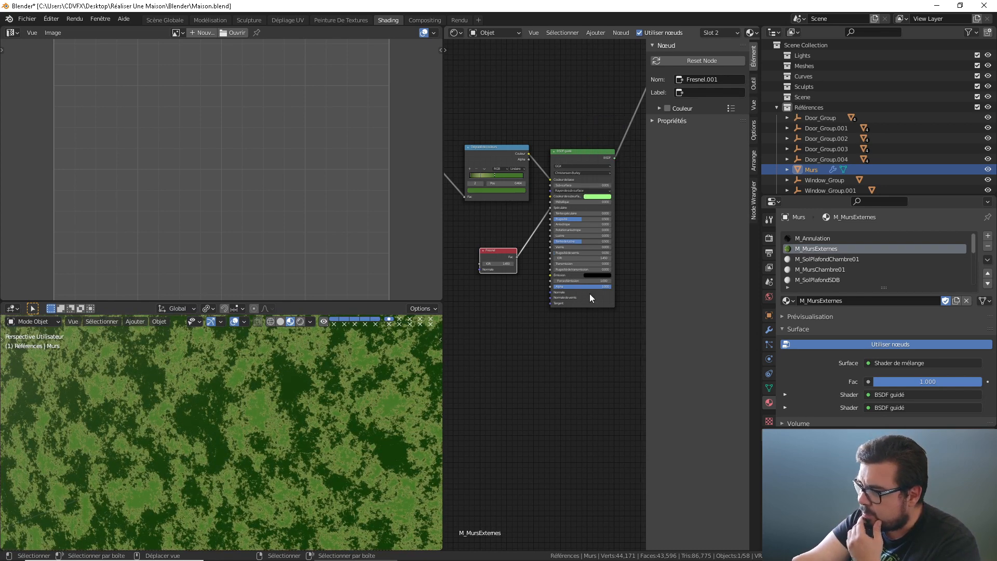
Step: Move the Fresnel node closer beneath the Color Ramp and set the second Principled BSDF's roughness to 0.65
scroll(575, 229, up, 1)
drag(493, 243, 475, 217)
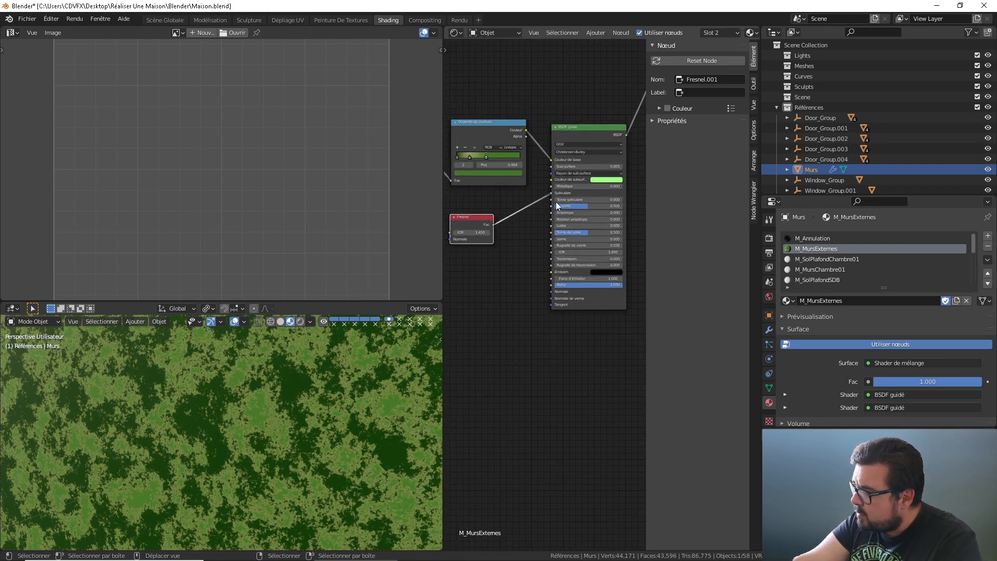
click(572, 202)
click(572, 206)
text(0)
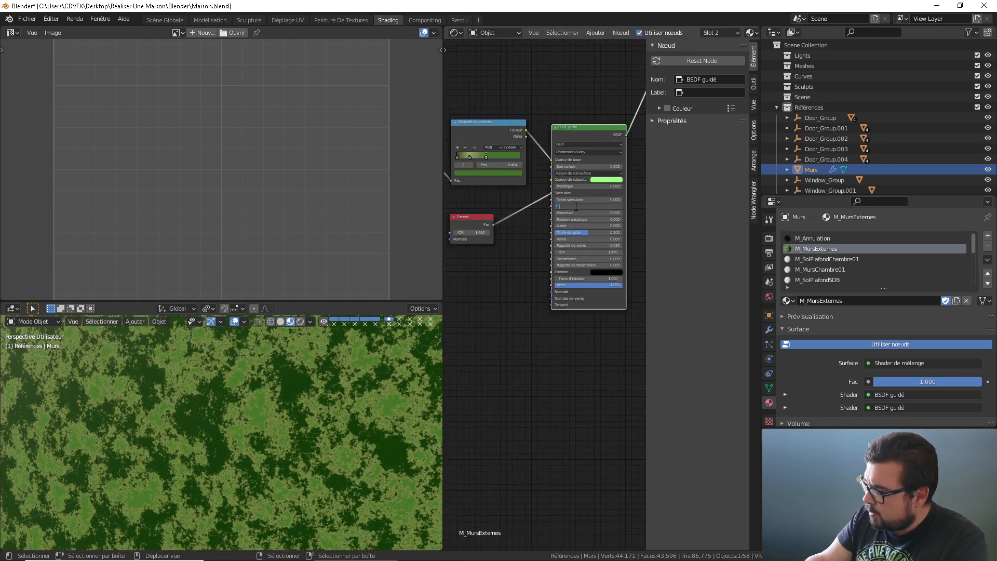
text(.35)
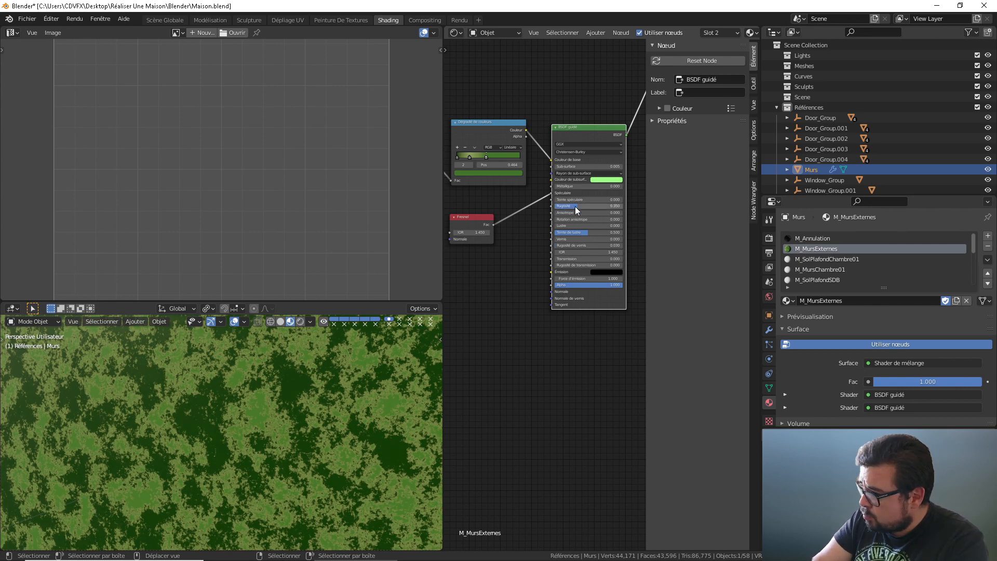
key(Return)
click(571, 207)
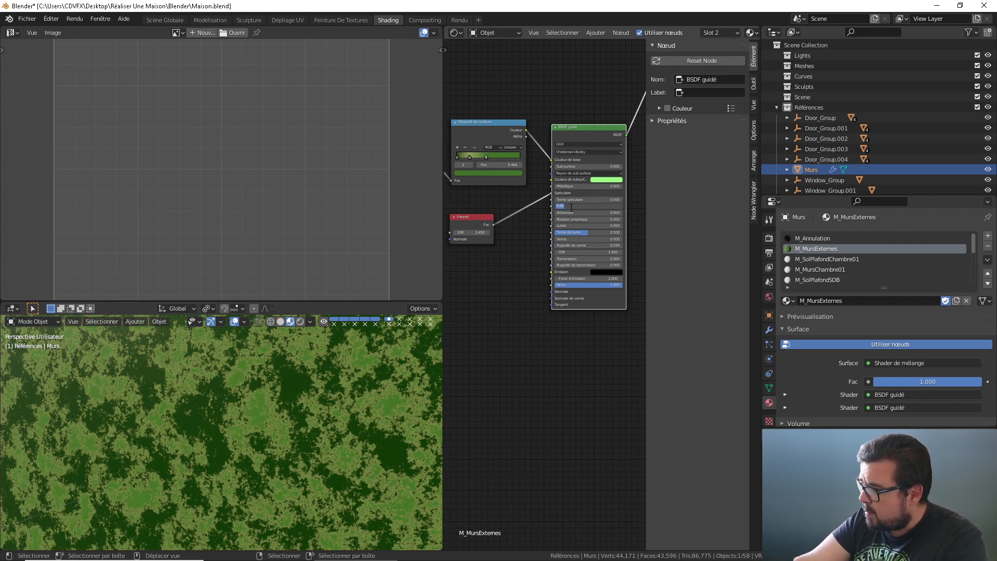
text(0.65)
key(Return)
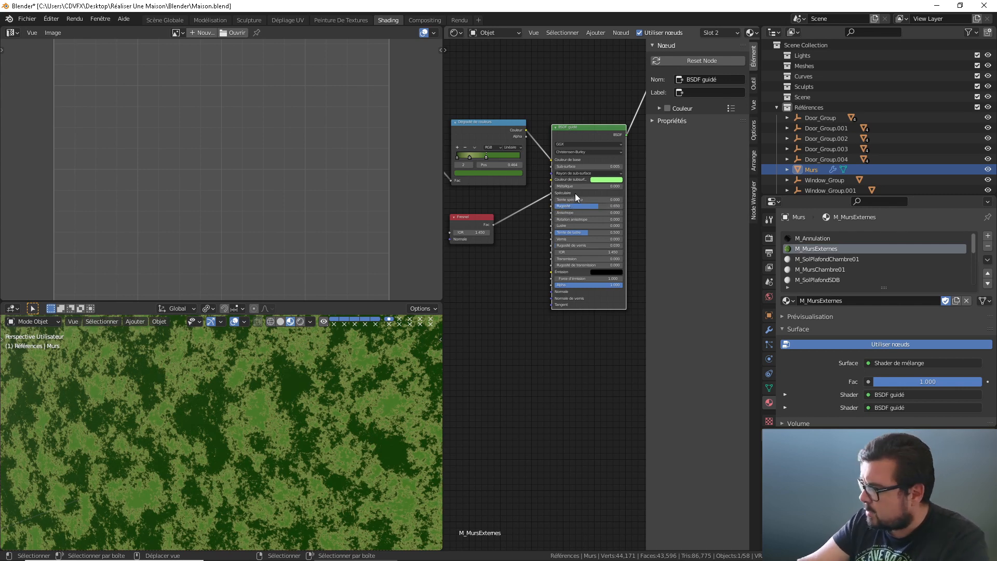
Step: Add a Bump node below the Fresnel node and link its normal output to the second Principled BSDF's normal input
middle_drag(536, 304, 603, 266)
scroll(565, 248, down, 1)
key(shift+a)
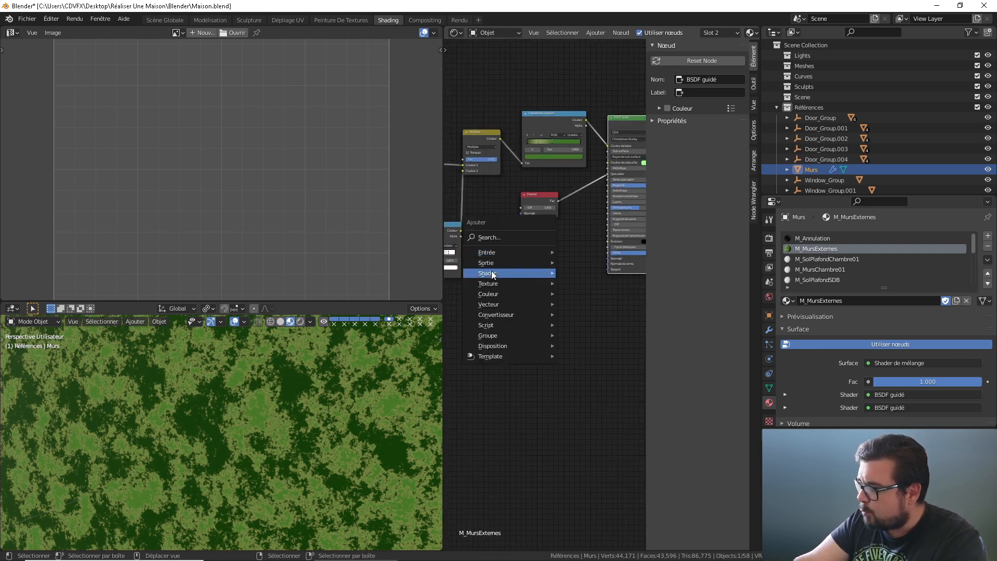
mouse_move(520, 304)
click(591, 304)
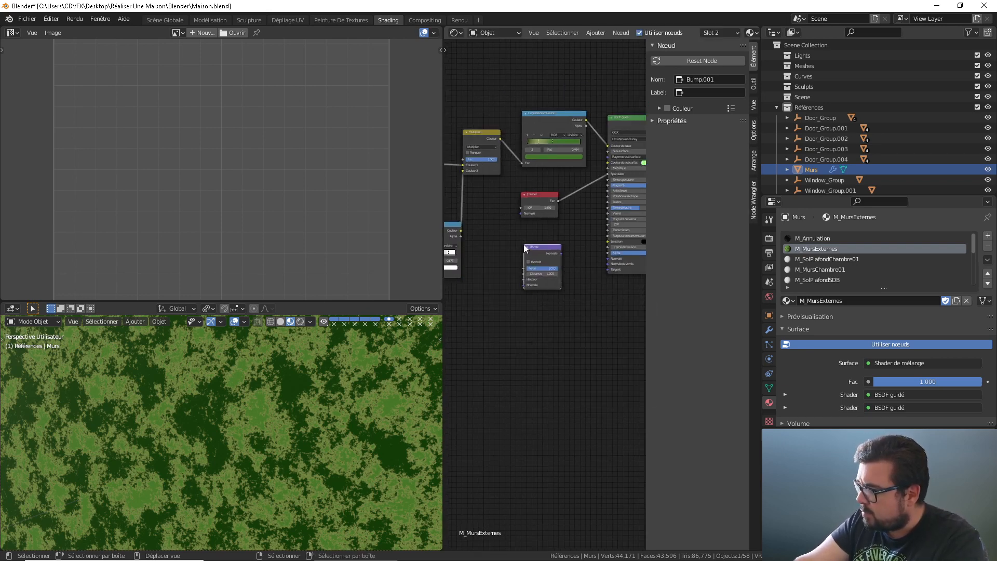
click(560, 254)
drag(561, 254, 608, 258)
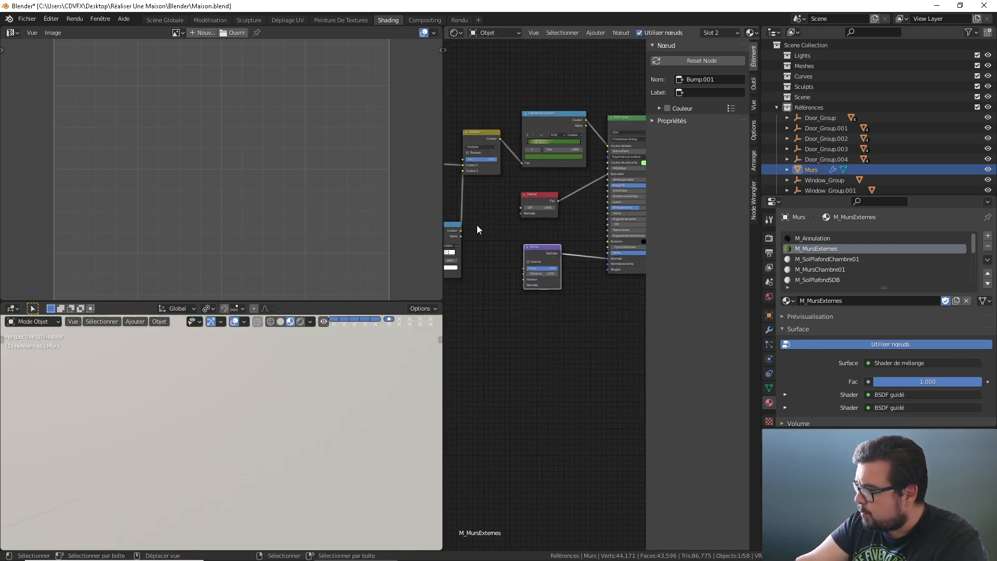
Step: Shift the Ambient Occlusion, Multiply and black-and-white Color Ramp nodes down and left, and move the green Color Ramp left beside them
middle_drag(477, 226, 557, 230)
scroll(566, 249, down, 1)
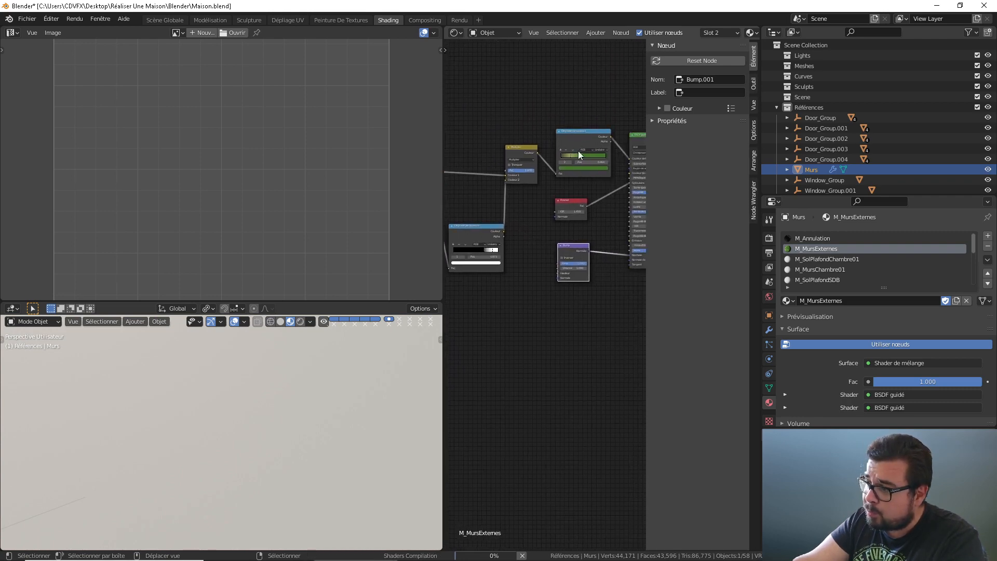
scroll(558, 155, down, 4)
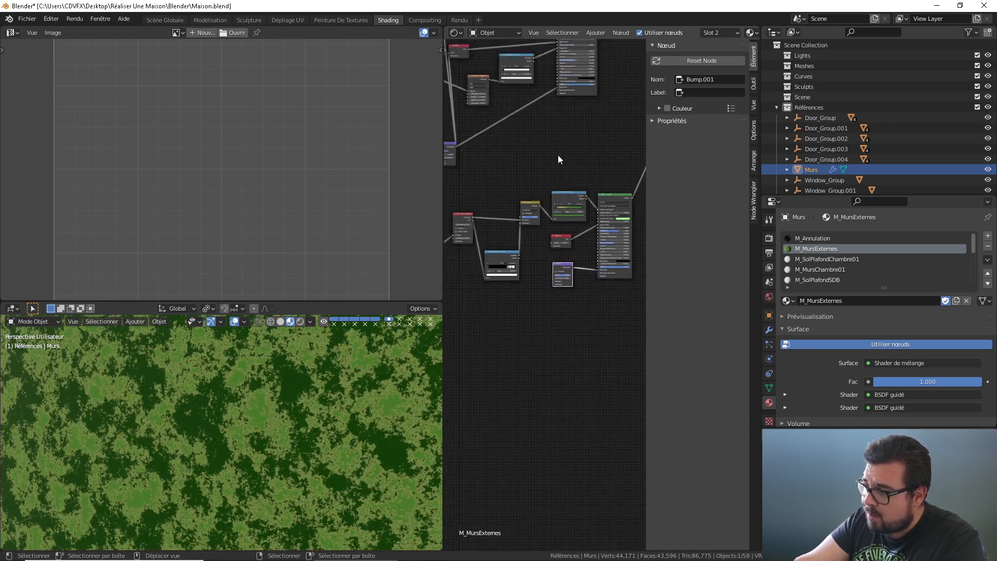
middle_drag(558, 155, 598, 155)
drag(588, 204, 530, 291)
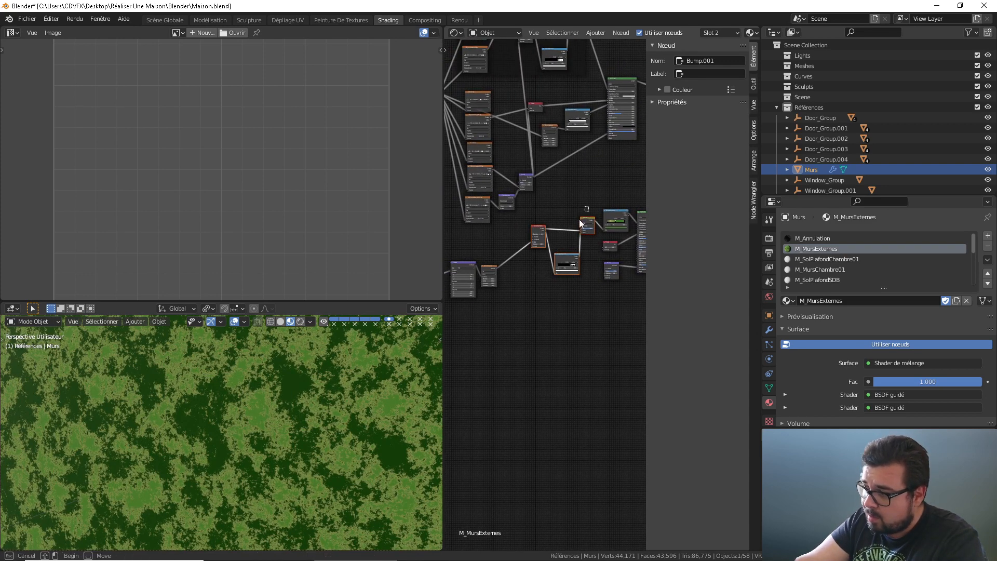
ctrl+drag(587, 208, 548, 268)
drag(591, 204, 529, 283)
drag(539, 227, 516, 253)
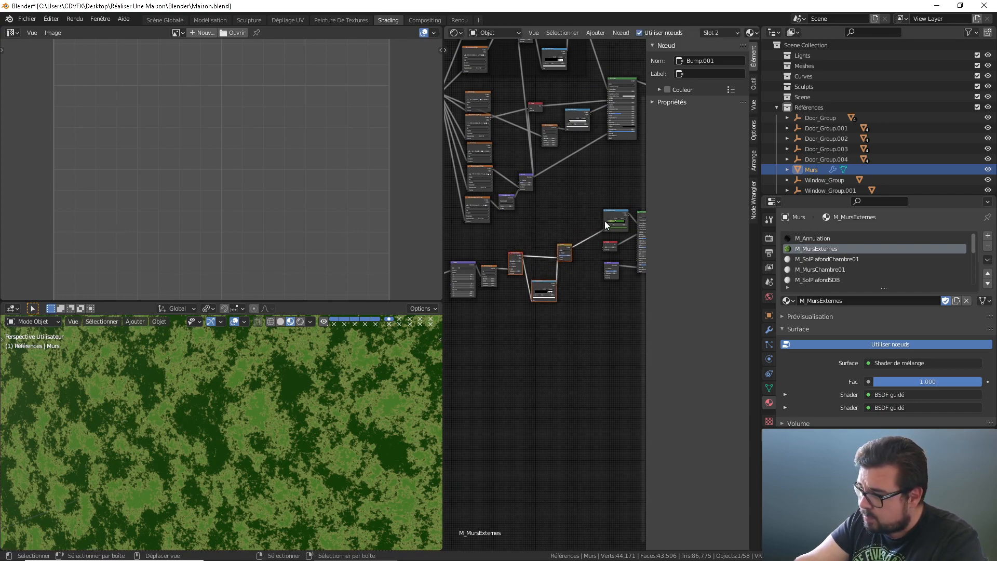
drag(615, 211, 585, 212)
Step: Add another Color Ramp node below the Bump node of the second Principled BSDF
middle_drag(587, 226, 536, 211)
key(shift+a)
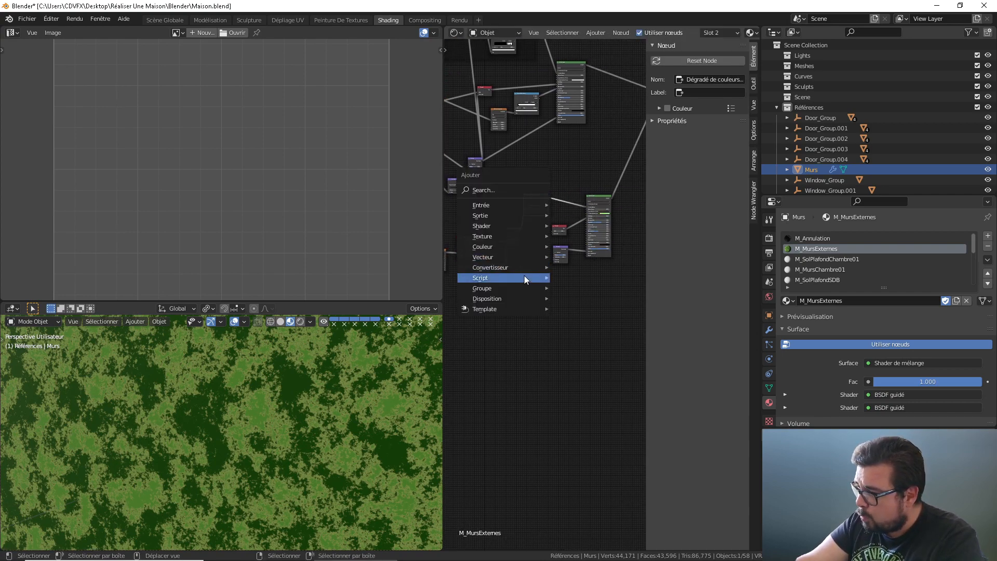
mouse_move(536, 267)
click(597, 285)
click(536, 282)
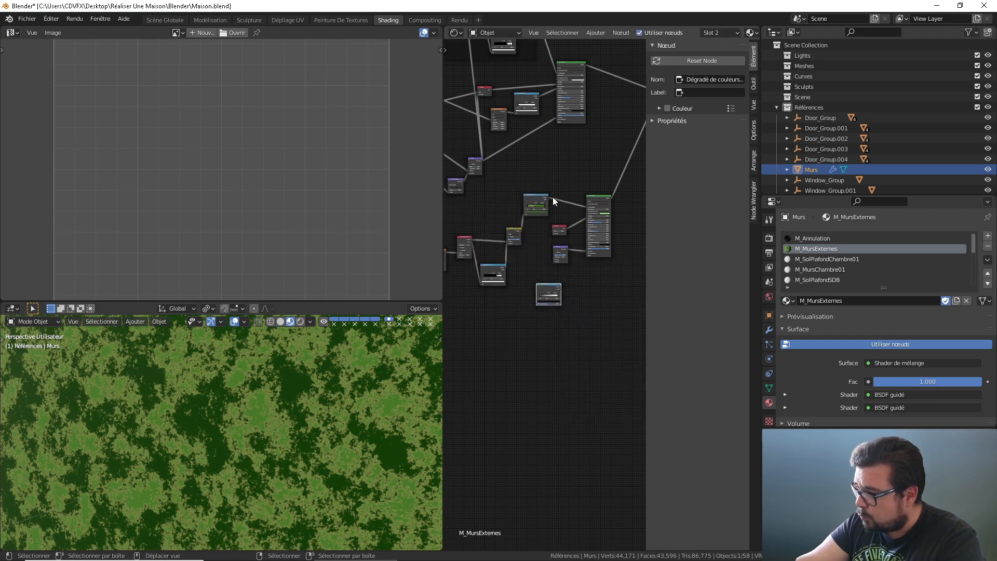
Step: Link the green Color Ramp's color output to the new Color Ramp's factor, and the new ramp's color output to the Bump node's height
mouse_move(546, 196)
mouse_down()
mouse_move(539, 205)
mouse_move(549, 200)
mouse_move(558, 225)
mouse_move(547, 210)
mouse_up()
click(514, 234)
scroll(547, 260, up, 5)
middle_drag(547, 261, 505, 347)
scroll(533, 278, up, 7)
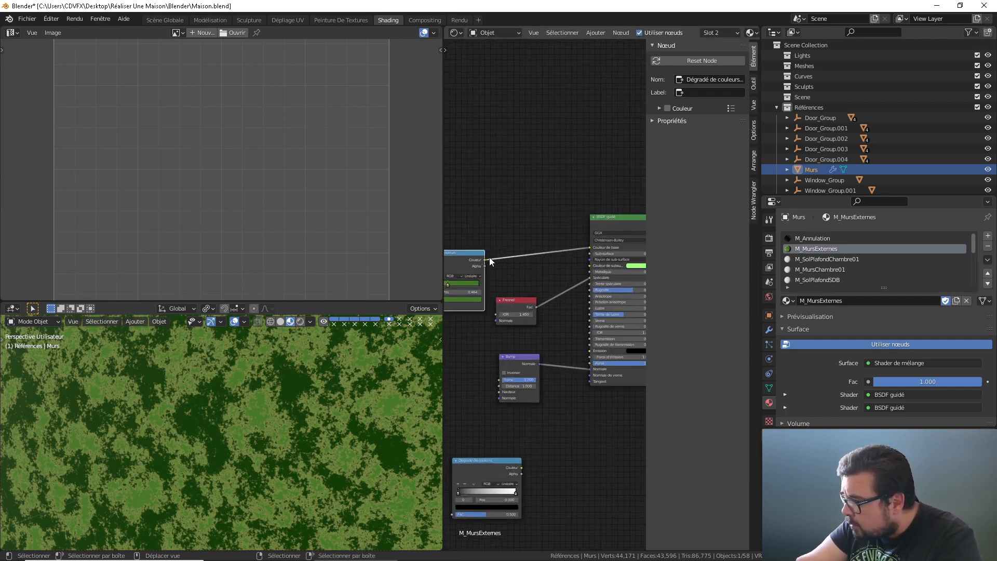
middle_drag(484, 257, 522, 226)
drag(522, 226, 492, 482)
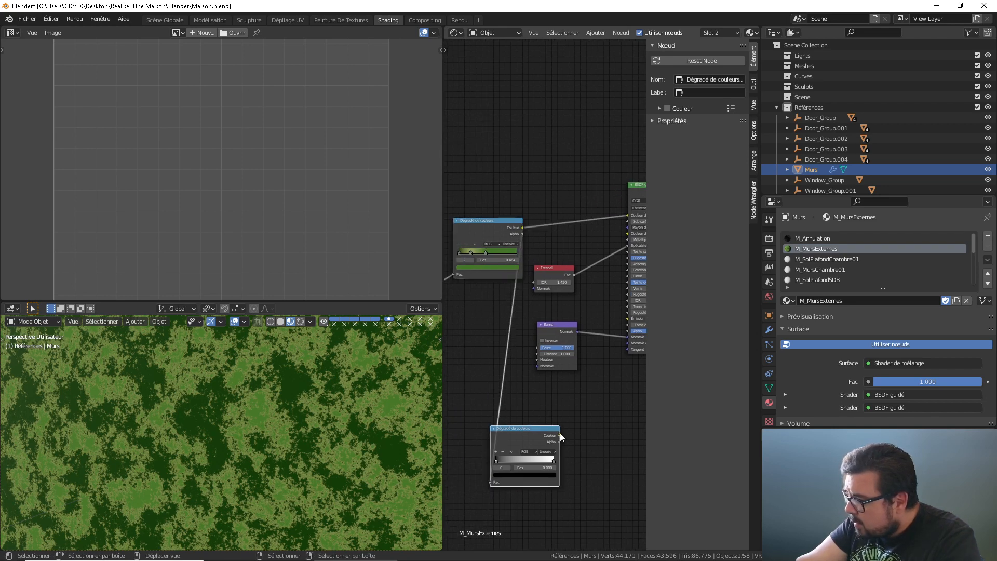
drag(560, 435, 538, 360)
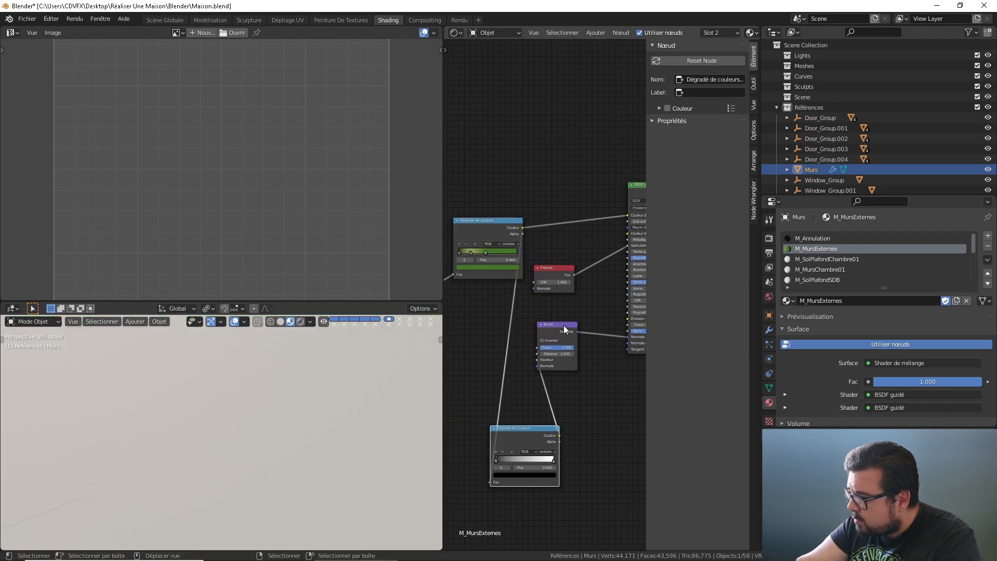
Step: Move the Bump node closer to the second Principled BSDF and reposition the Multiply node with its black-and-white Color Ramp
drag(563, 325, 599, 326)
middle_drag(502, 250, 585, 253)
drag(575, 225, 569, 226)
middle_drag(491, 258, 534, 246)
drag(591, 175, 480, 357)
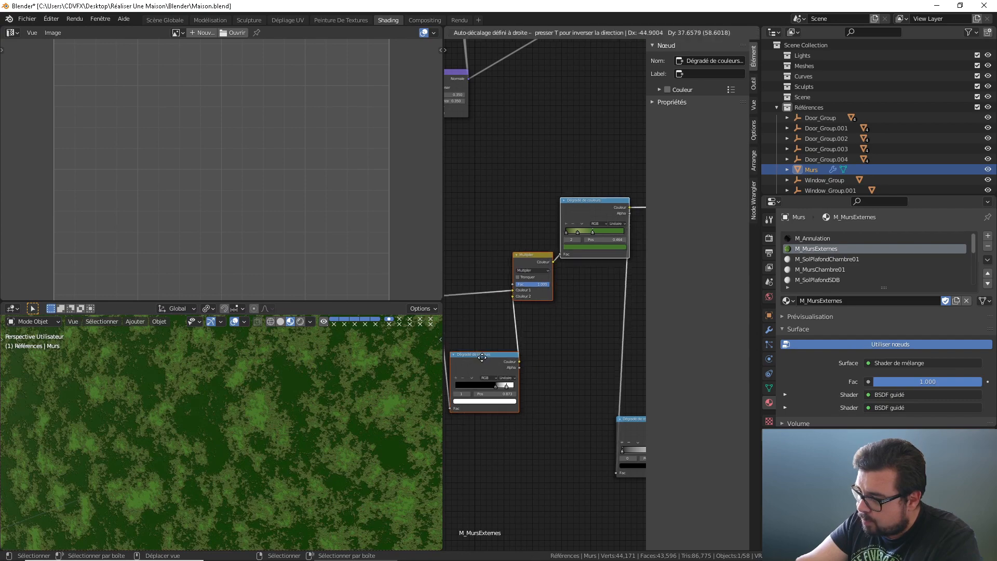
Step: Change the new Color Ramp's black stop to medium gray and darken its white stop slightly to light gray
middle_drag(362, 413, 300, 409)
middle_drag(639, 433, 566, 273)
scroll(528, 420, up, 4)
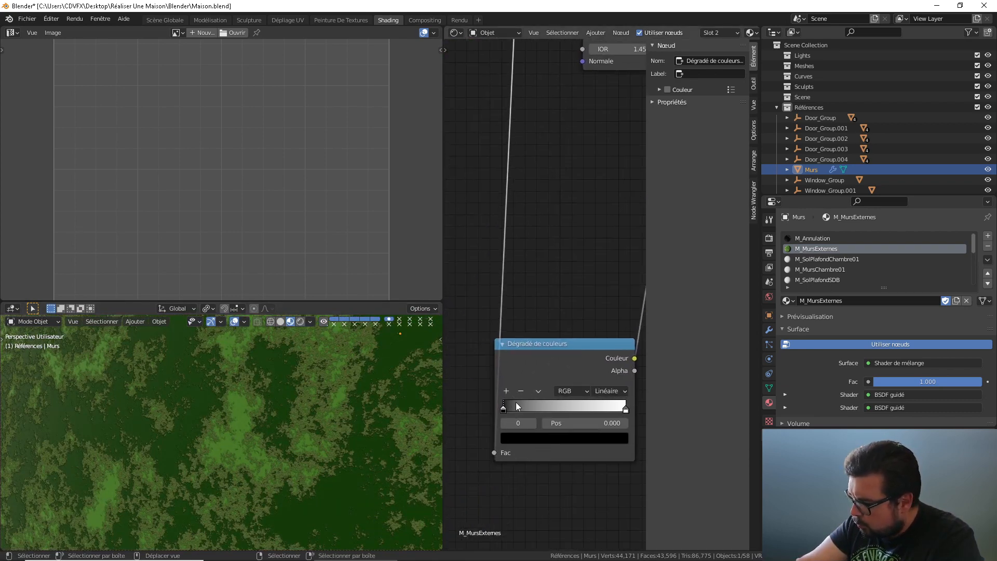
click(543, 439)
click(600, 351)
drag(601, 351, 601, 312)
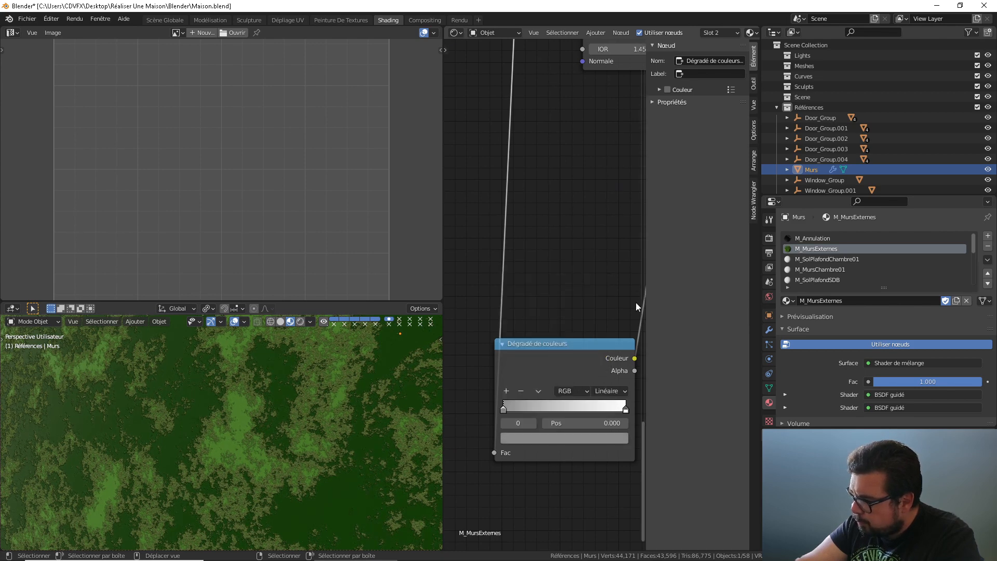
click(626, 409)
click(605, 441)
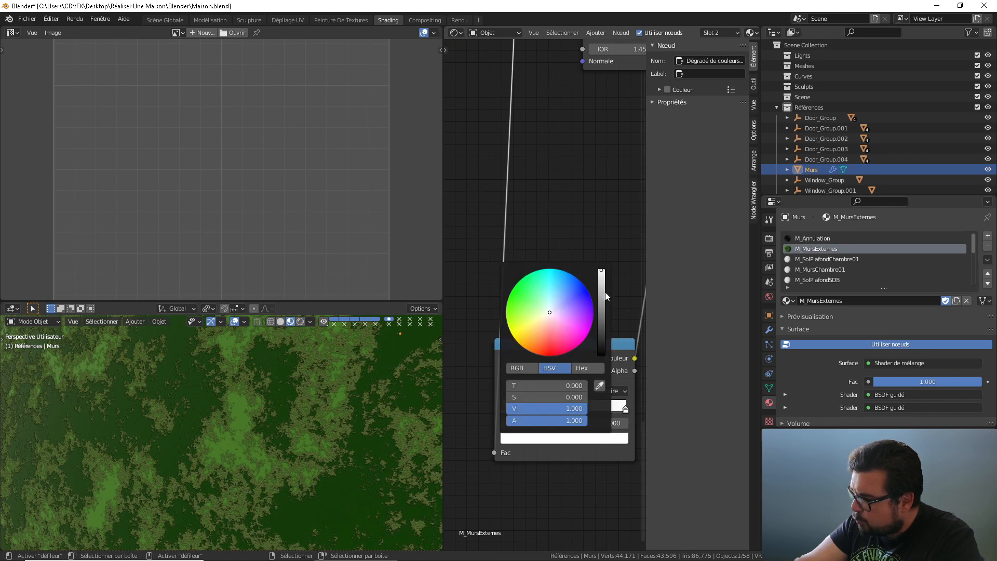
drag(601, 271, 601, 284)
Step: Examine the Multiply and Color Ramp chain in the node tree and the moss on the wall from different distances
scroll(585, 288, down, 10)
middle_drag(602, 179, 527, 276)
middle_drag(457, 287, 634, 254)
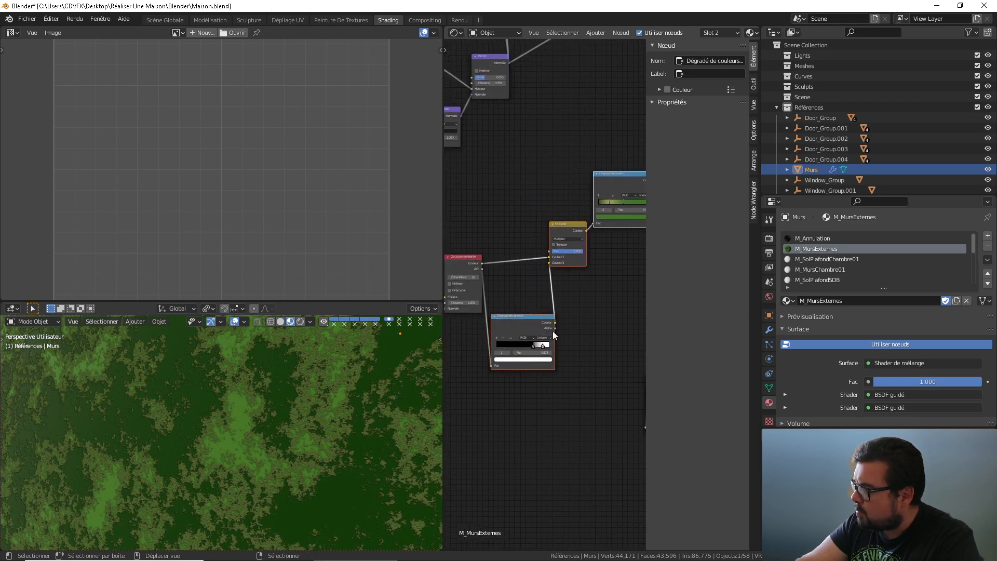
scroll(534, 345, up, 4)
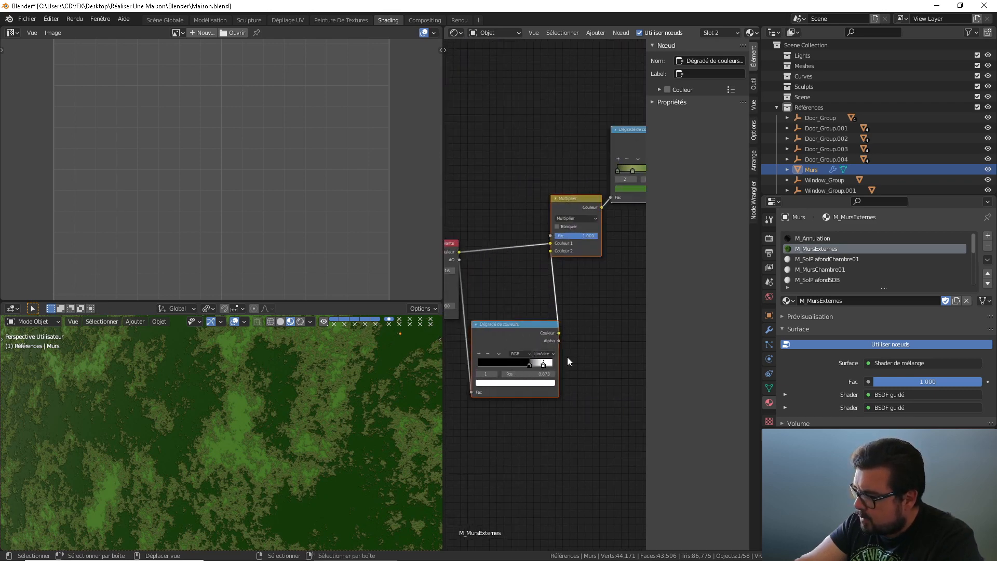
middle_drag(567, 357, 524, 194)
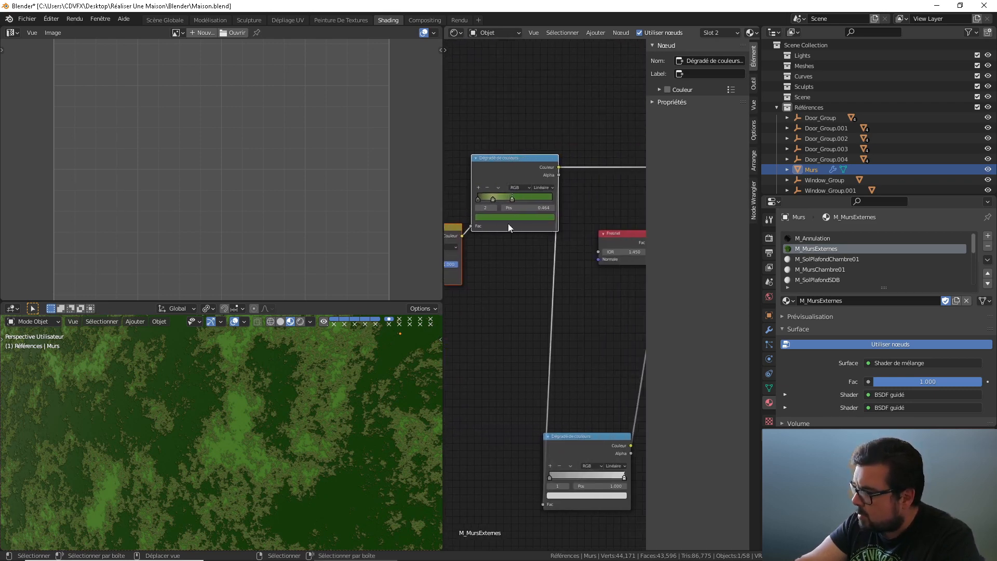
scroll(502, 235, down, 1)
scroll(494, 250, up, 1)
scroll(407, 404, up, 1)
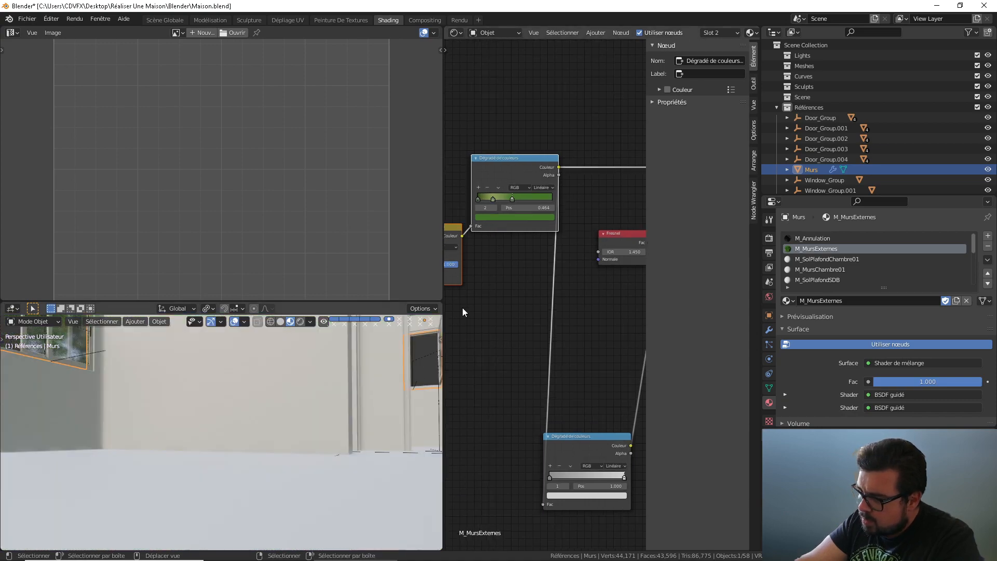
scroll(282, 390, down, 4)
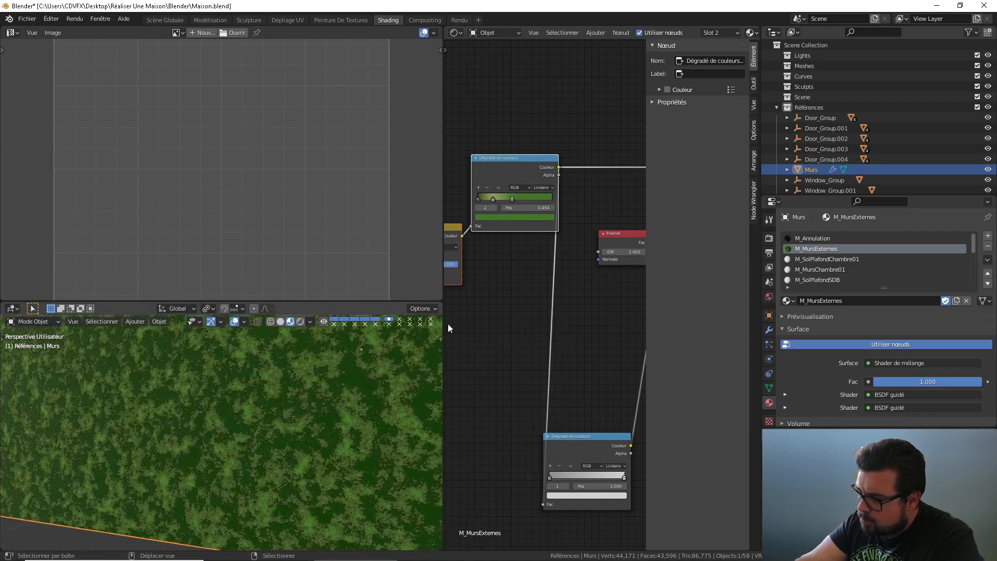
Step: Recolor the green Color Ramp's middle stop at 0.200 to a bright green with hue 0.282, saturation 0.823 and value 0.411
scroll(506, 302, up, 3)
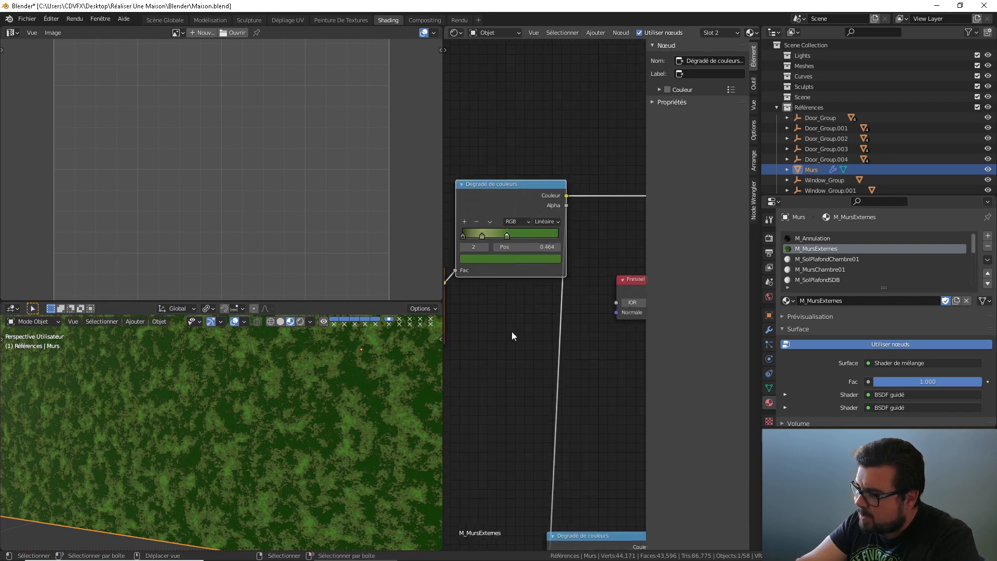
scroll(491, 316, up, 5)
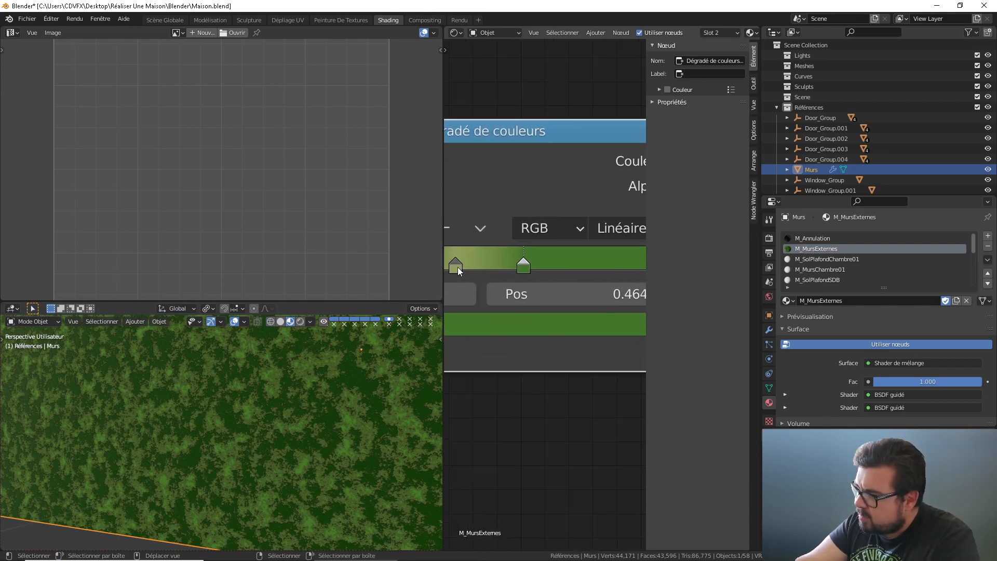
click(458, 267)
click(491, 323)
scroll(539, 239, down, 4)
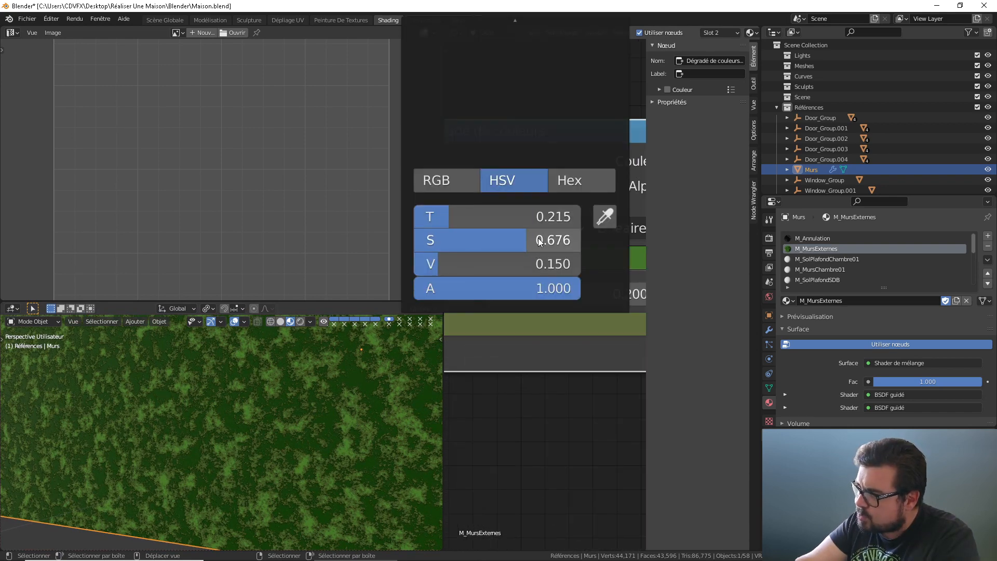
scroll(544, 291, up, 7)
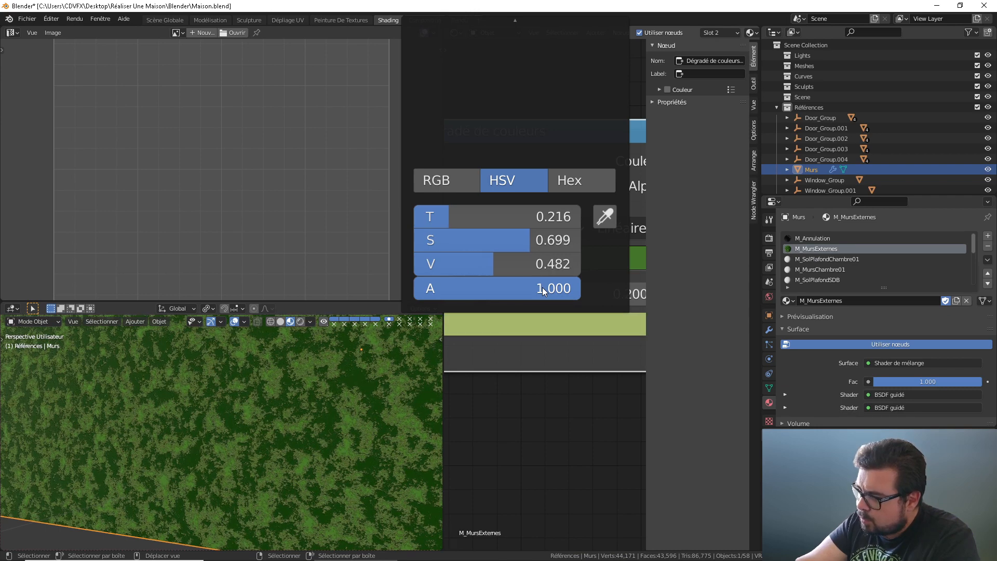
scroll(544, 291, up, 3)
scroll(544, 291, down, 5)
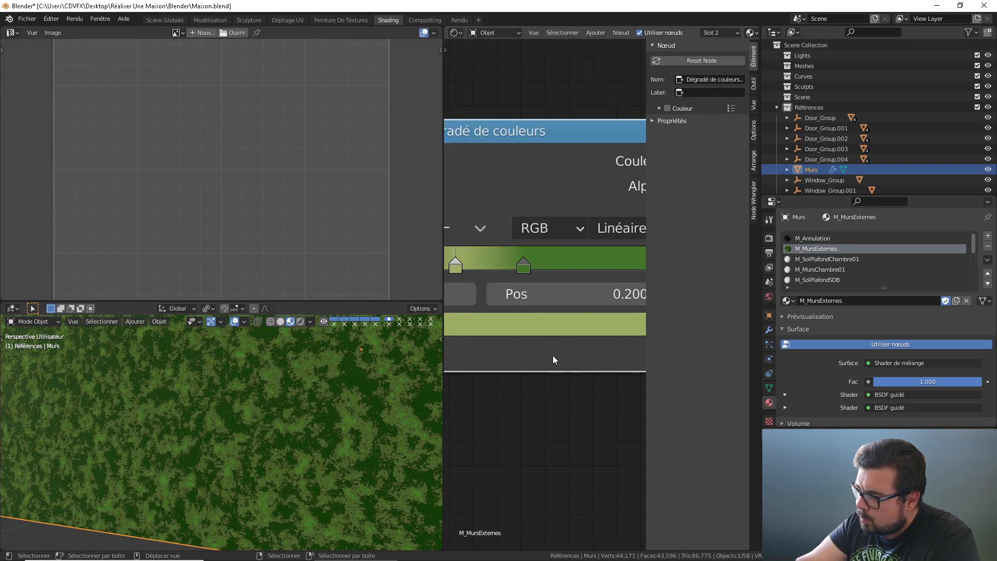
scroll(552, 356, down, 2)
click(506, 316)
drag(484, 122, 472, 111)
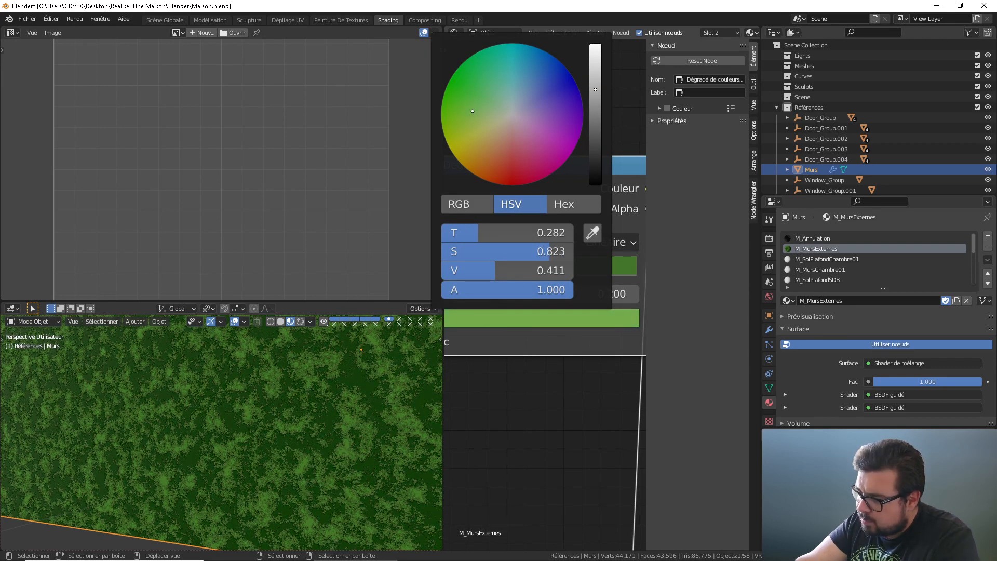
Step: Set the scale of the Musgrave texture driving the moss color to 15
scroll(502, 410, down, 5)
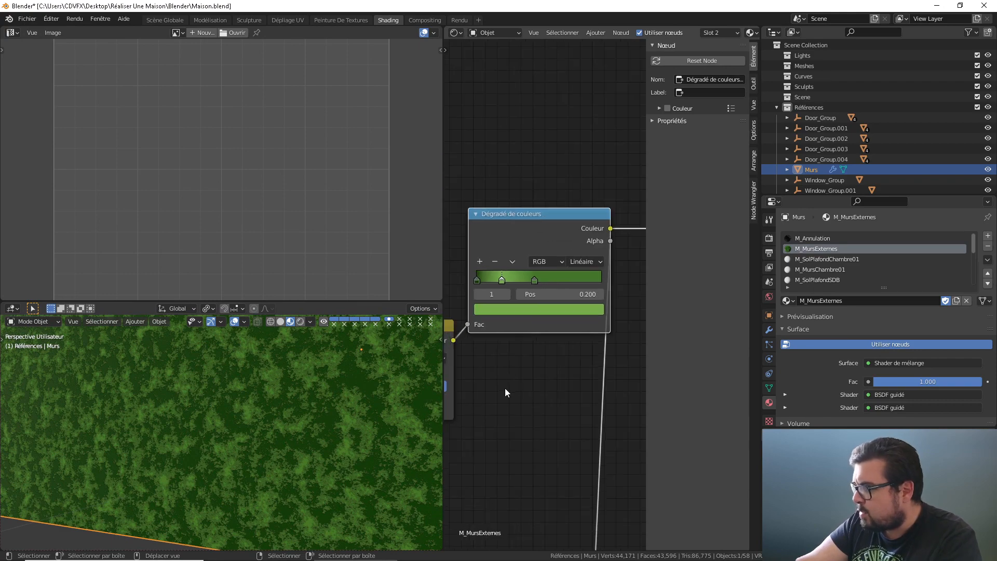
middle_drag(505, 388, 554, 363)
mouse_move(554, 363)
mouse_down()
mouse_move(592, 363)
mouse_move(519, 362)
mouse_move(555, 359)
mouse_up()
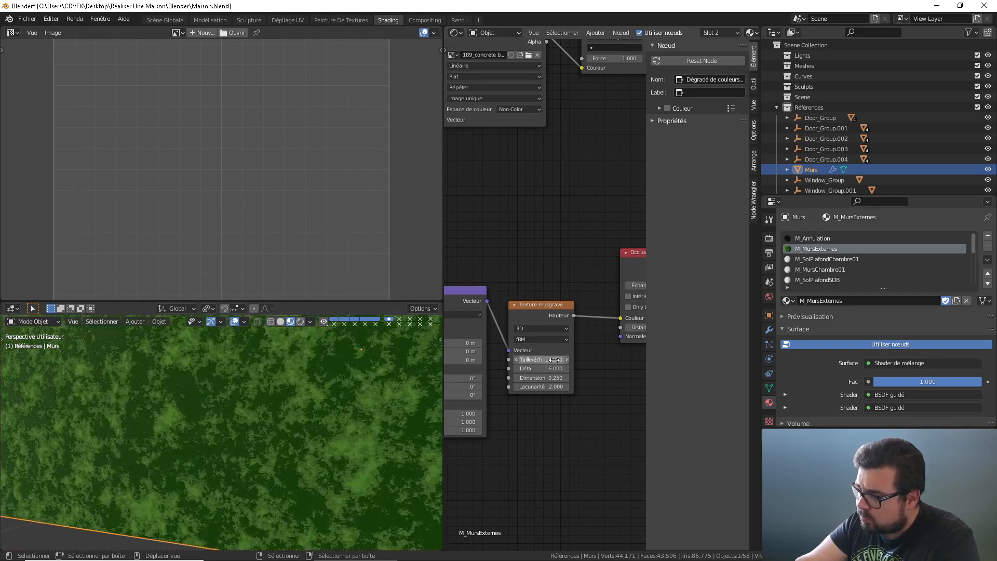
click(555, 360)
text(15)
key(Return)
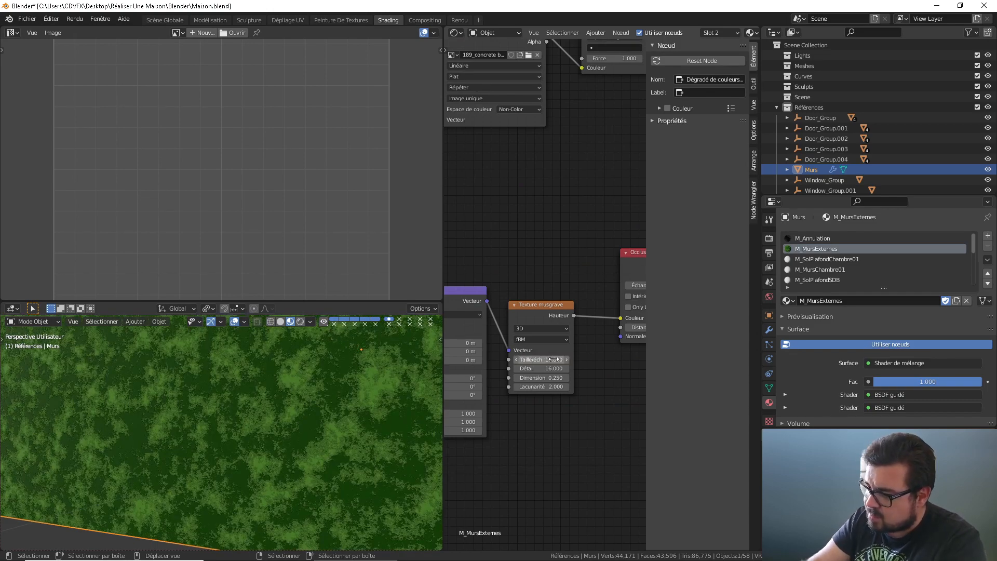
Step: Add an Image Texture node above the Mix Shader and link its color output to the Mix Shader's factor
scroll(555, 414, down, 2)
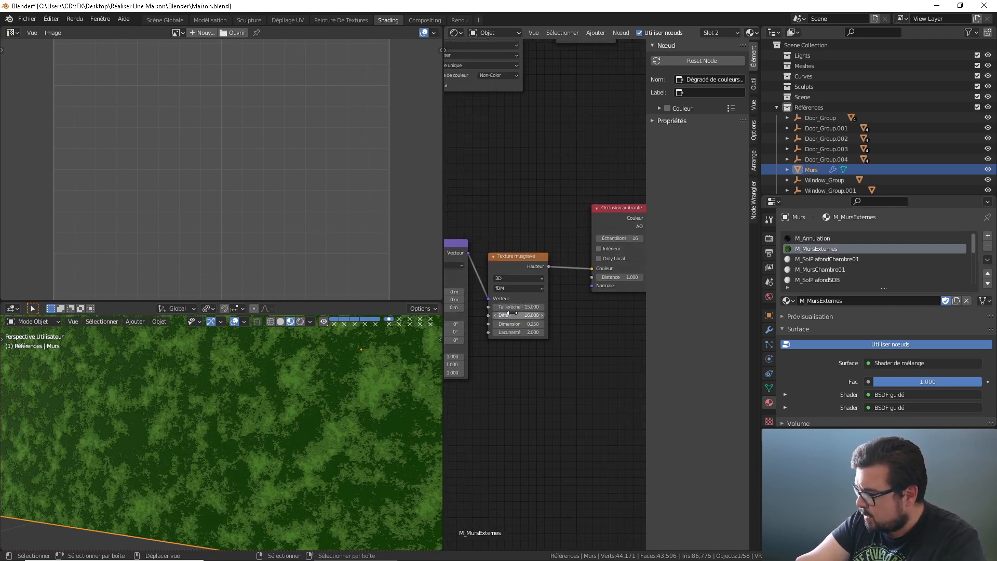
scroll(601, 295, down, 10)
middle_drag(617, 218, 510, 311)
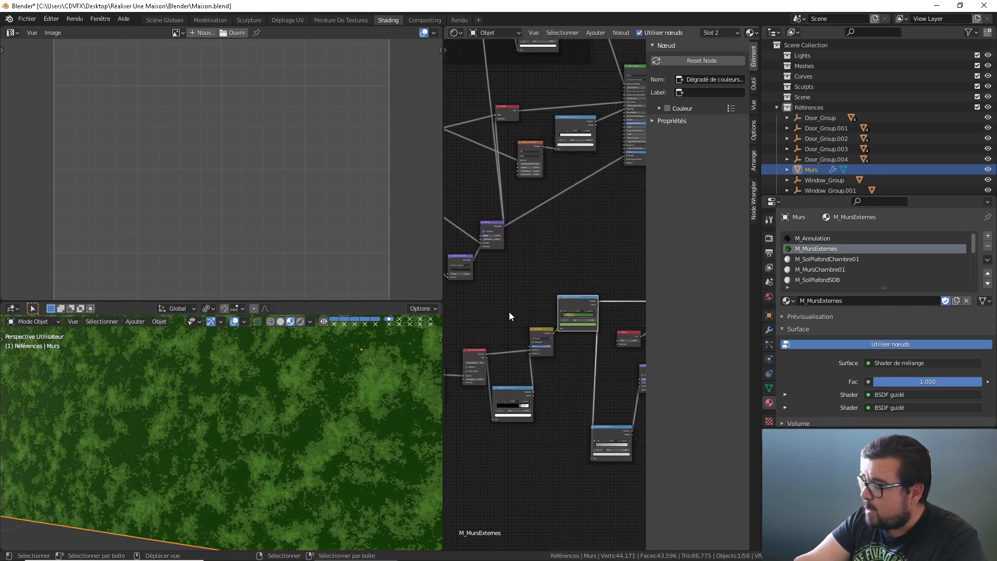
scroll(580, 304, down, 3)
middle_drag(579, 304, 497, 378)
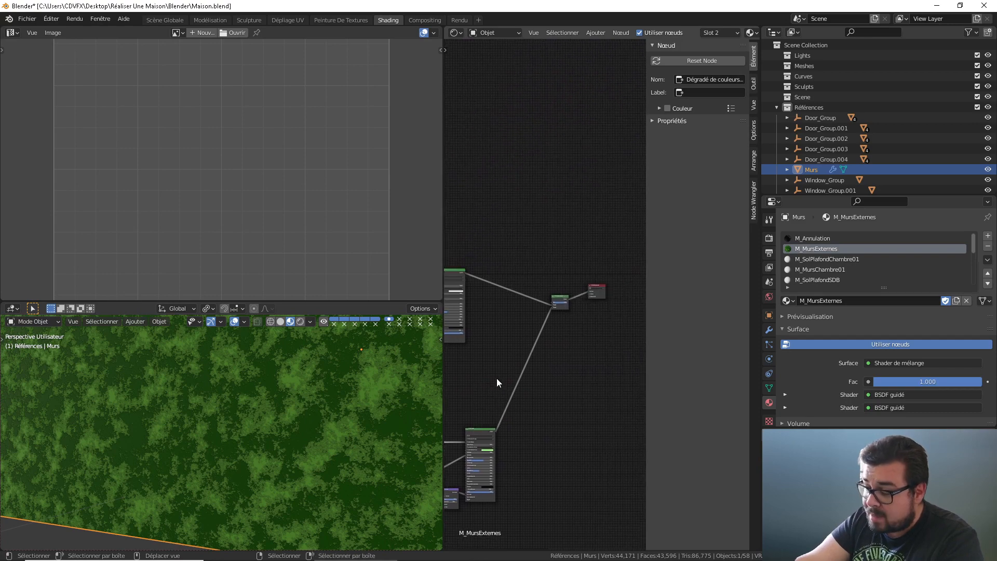
scroll(500, 378, up, 6)
scroll(516, 244, up, 3)
key(shift+a)
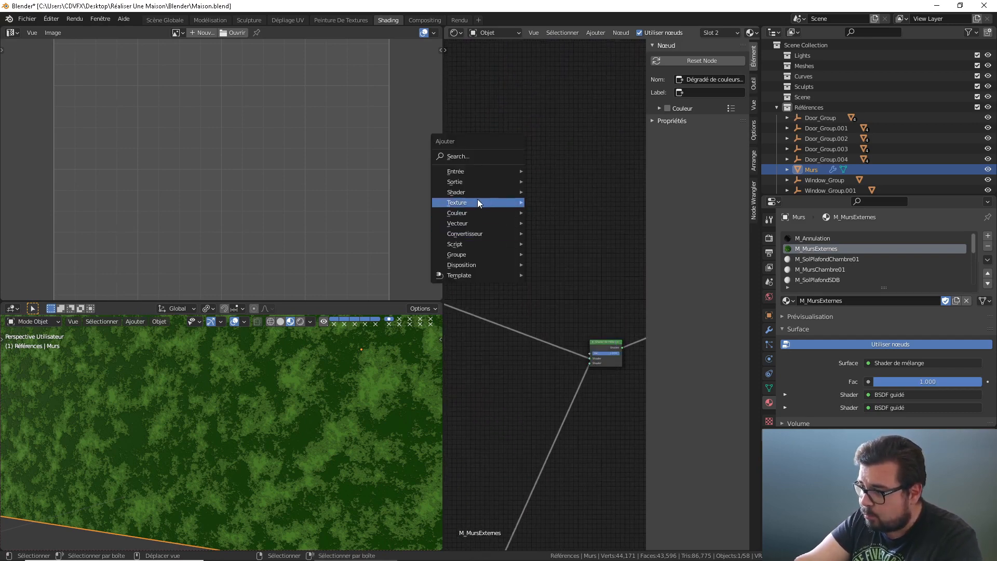
mouse_move(478, 201)
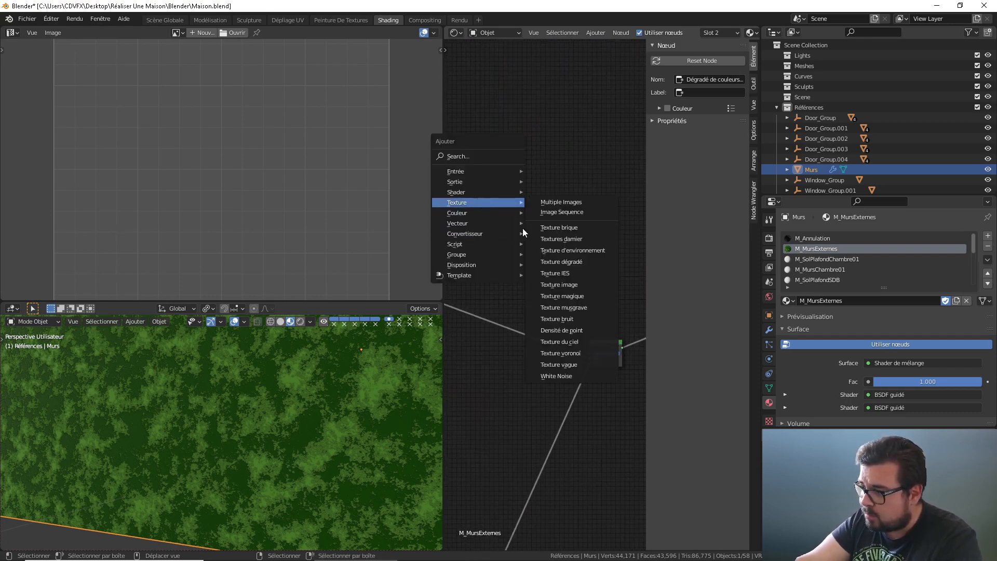
click(571, 284)
click(496, 239)
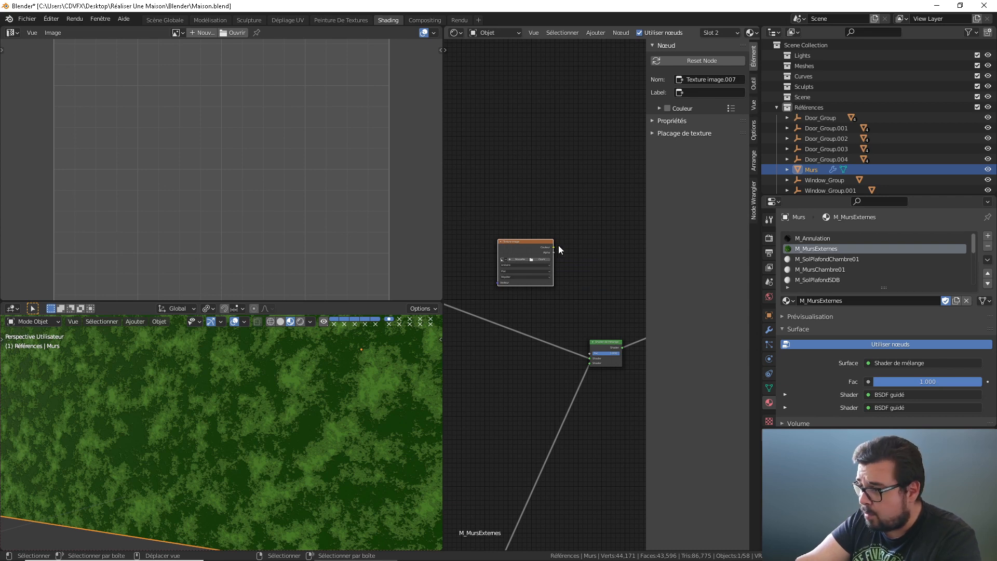
drag(554, 247, 591, 355)
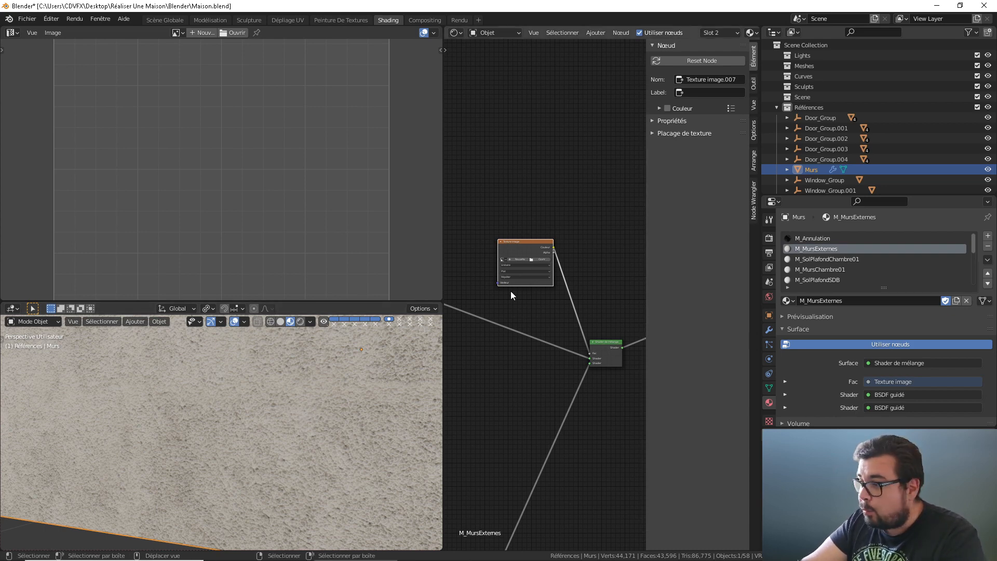
scroll(527, 300, up, 3)
middle_drag(493, 263, 535, 276)
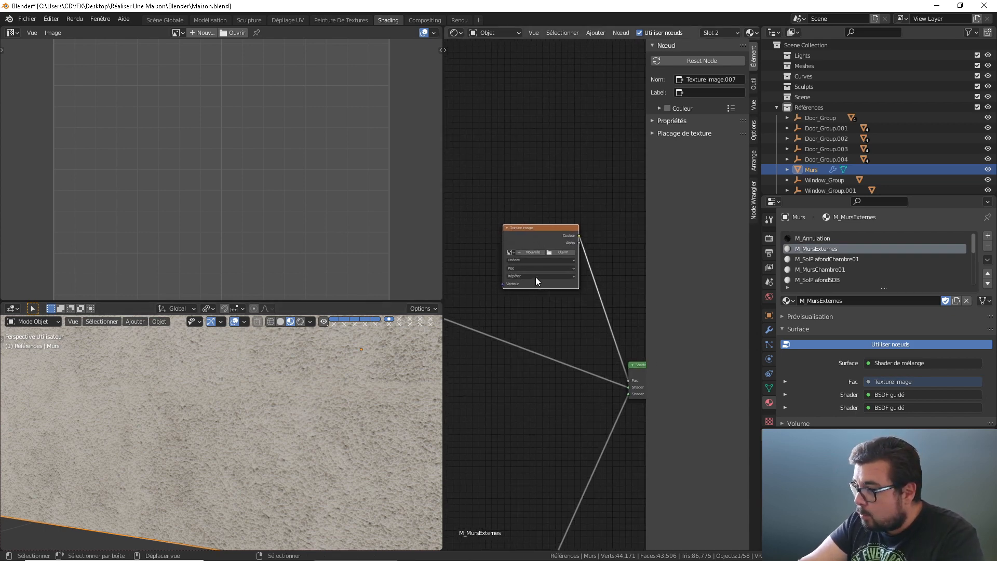
Step: Move the new Image Texture node higher above the Mix Shader and add linked Texture Coordinate and Mapping nodes to it
middle_drag(520, 239, 541, 239)
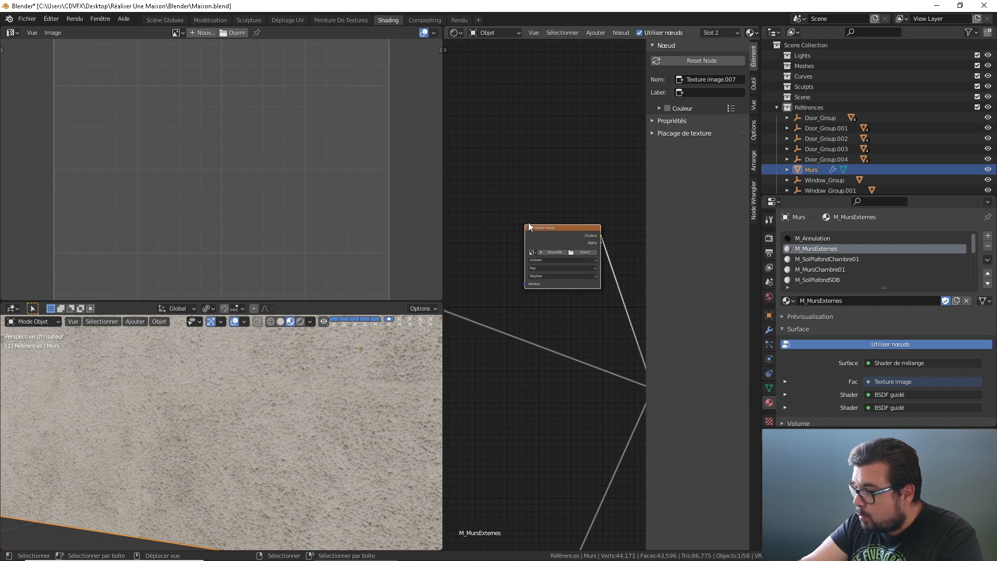
scroll(528, 222, down, 5)
middle_drag(507, 276, 578, 260)
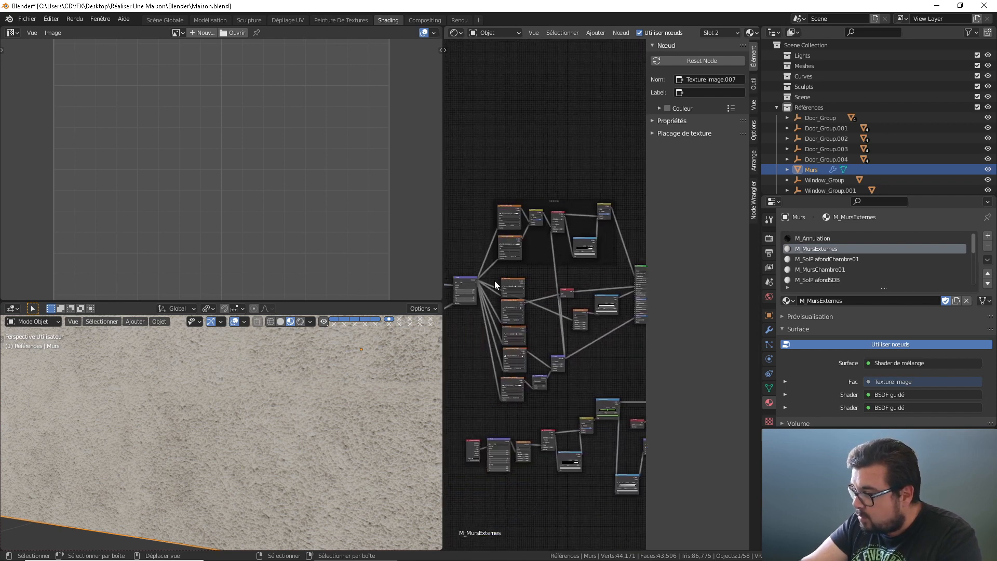
key(KP_Decimal)
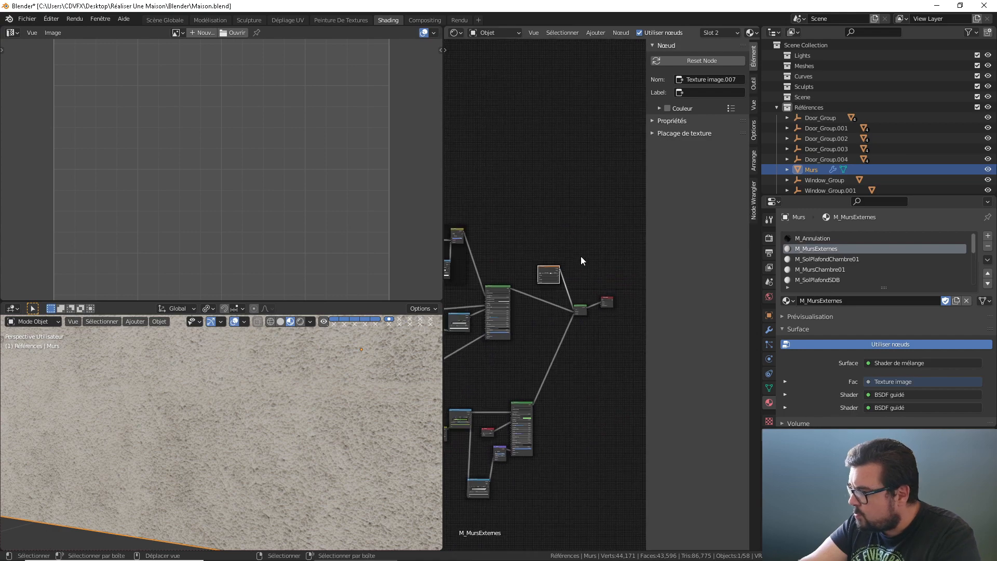
drag(557, 267, 570, 204)
key(ctrl+t)
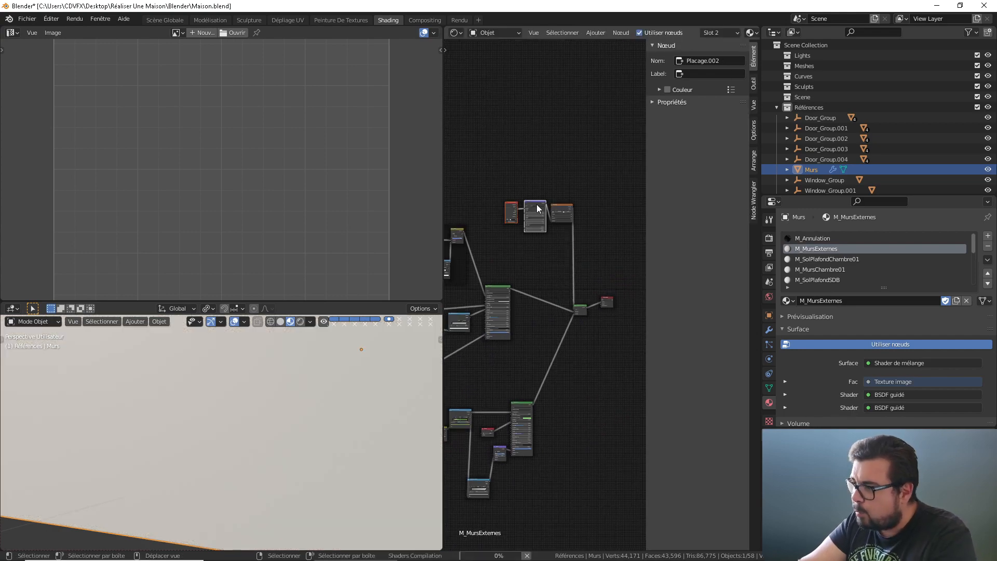
scroll(514, 208, up, 2)
scroll(515, 206, up, 1)
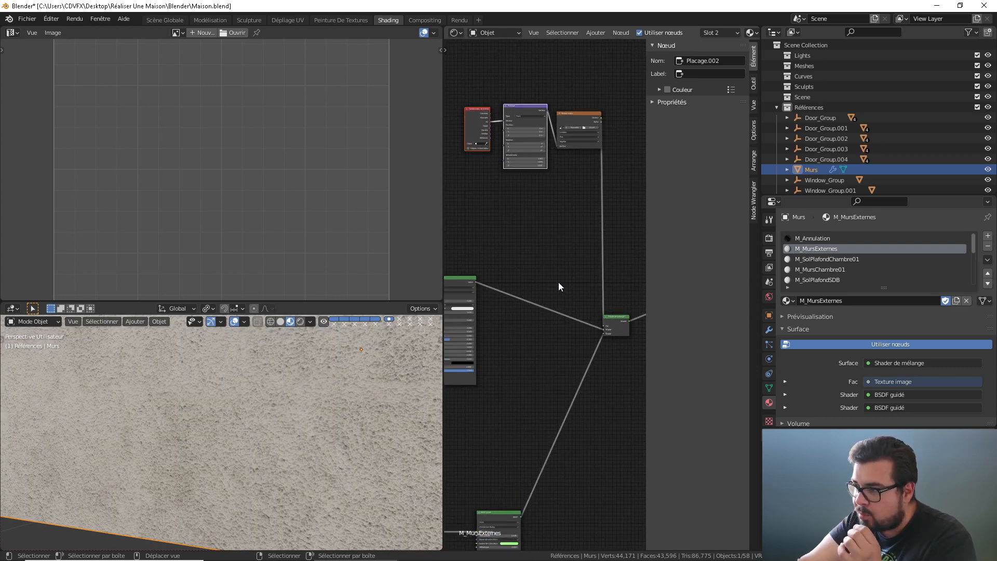
Step: Preview the green moss Principled shader alone on the wall and reconnect the Mix Shader to the material output
scroll(559, 282, down, 1)
middle_drag(493, 511, 620, 325)
scroll(541, 335, down, 1)
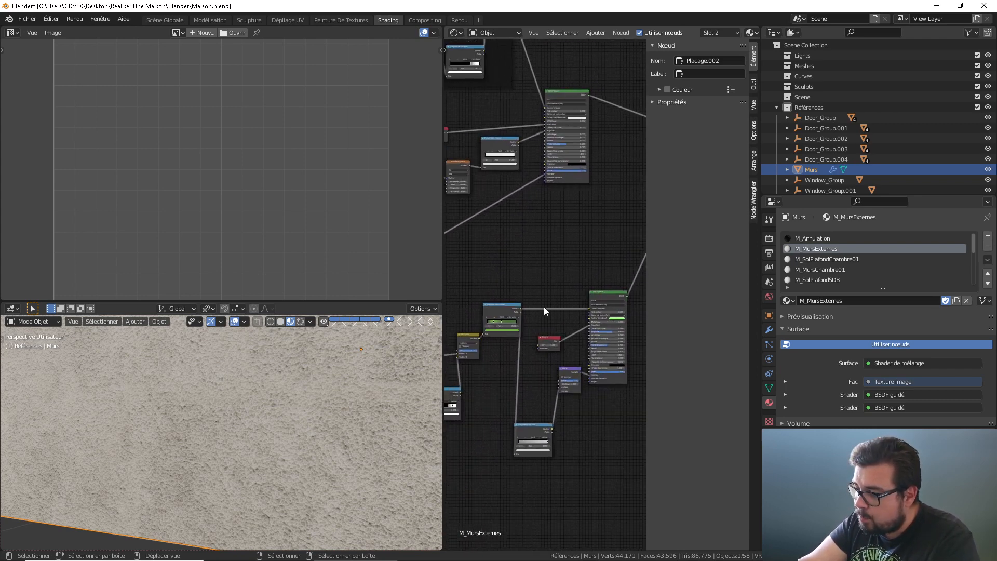
middle_drag(550, 299, 470, 412)
middle_drag(545, 212, 553, 277)
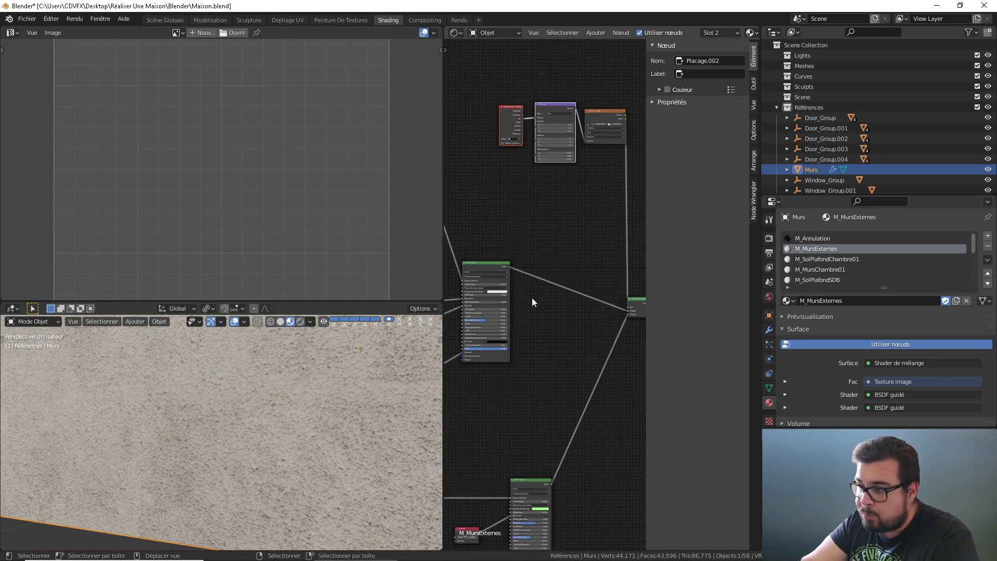
middle_drag(494, 409, 575, 276)
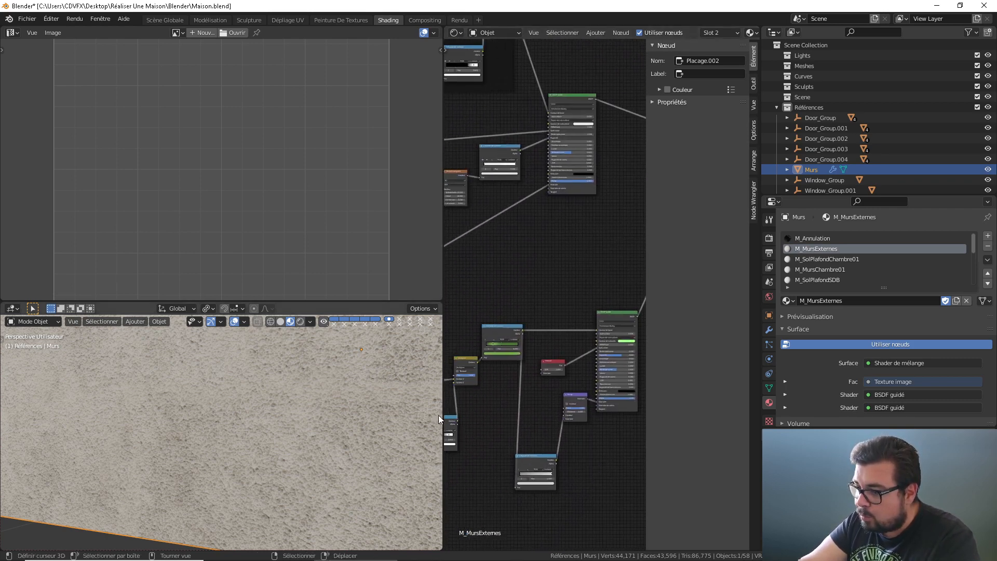
ctrl+shift+click(618, 316)
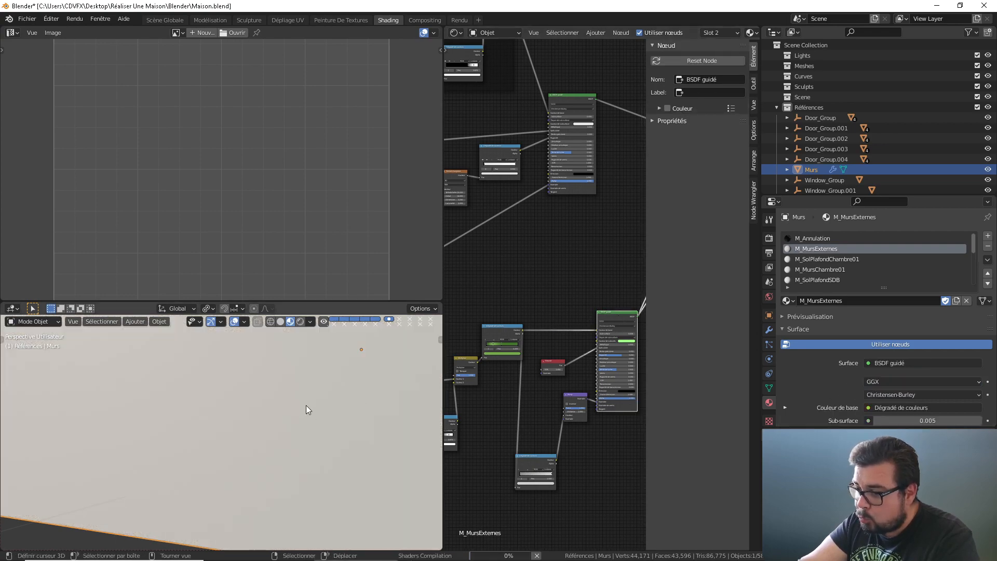
middle_drag(612, 332, 529, 325)
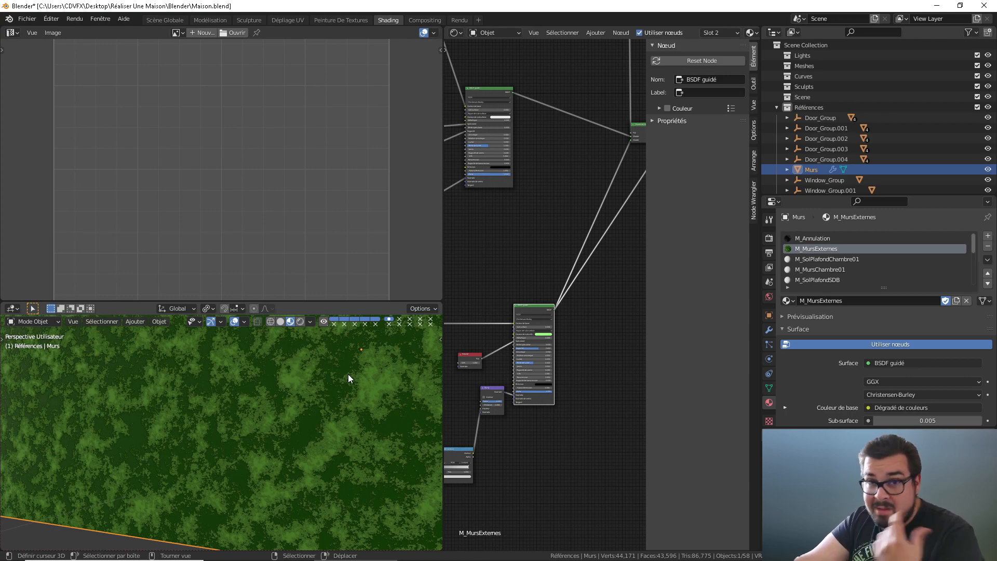
middle_drag(551, 338, 496, 410)
ctrl+shift+click(586, 204)
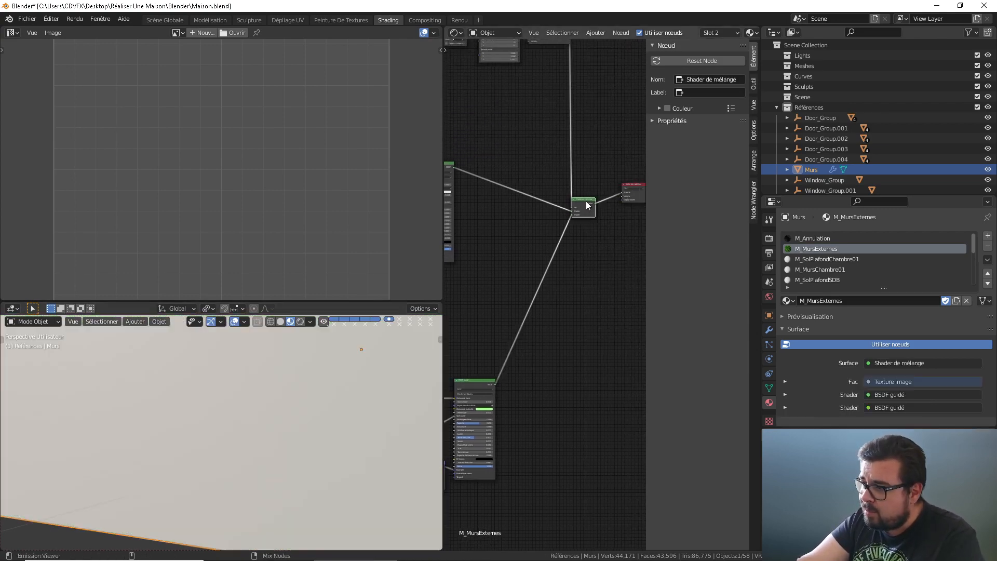
Step: Insert a second Mix Shader on the link leaving the moss Principled shader and place it beside that shader
middle_drag(507, 375, 590, 261)
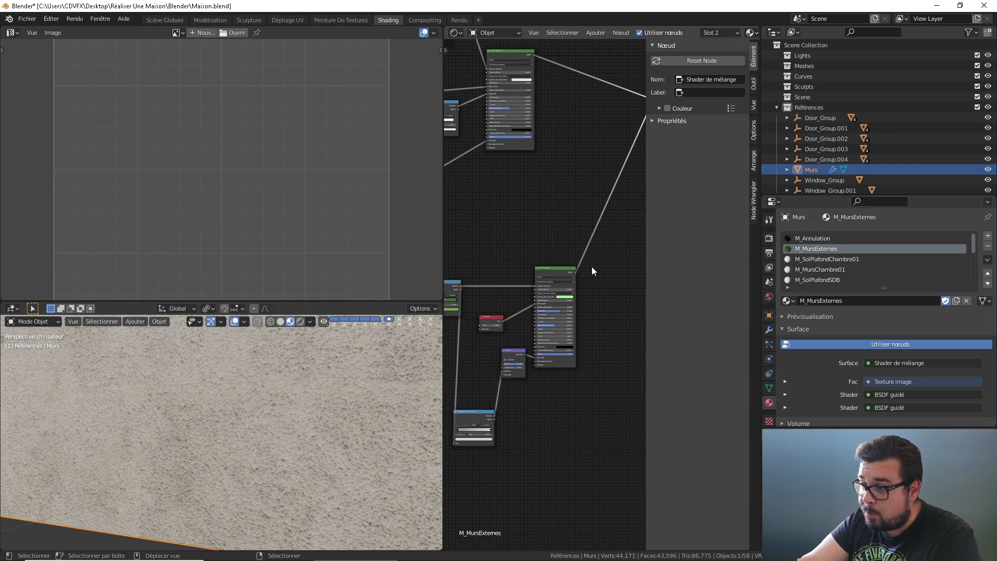
key(shift+a)
mouse_move(584, 267)
mouse_move(556, 258)
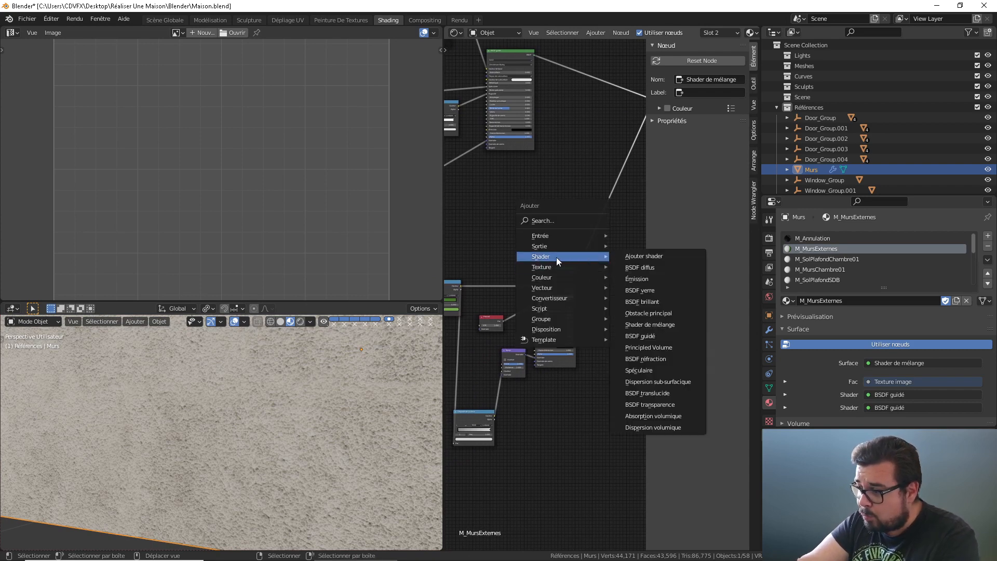
click(661, 323)
click(597, 218)
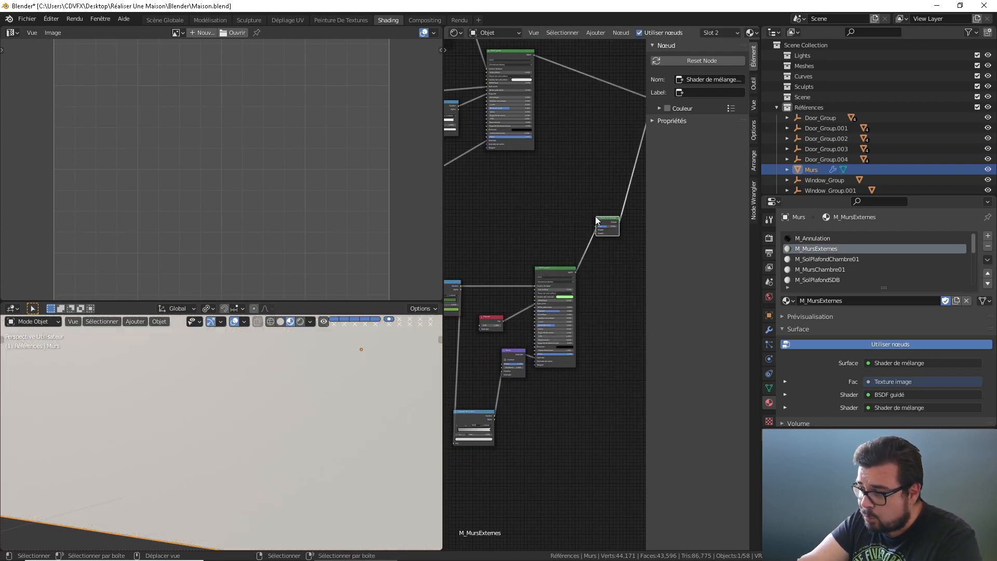
drag(605, 226, 624, 262)
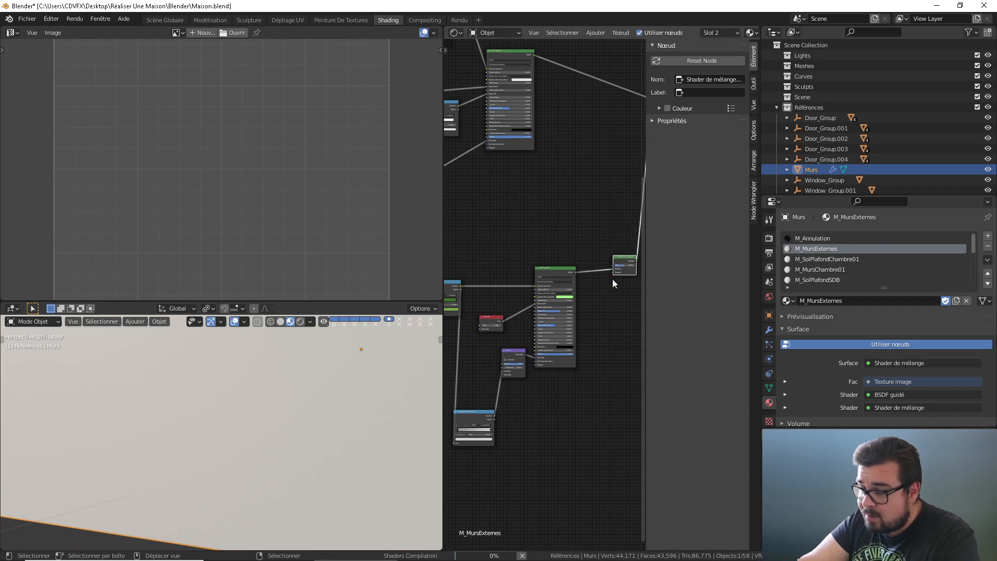
Step: Add a Transparent BSDF below the second Mix Shader and link it to that node's free shader input
key(shift+a)
mouse_move(605, 280)
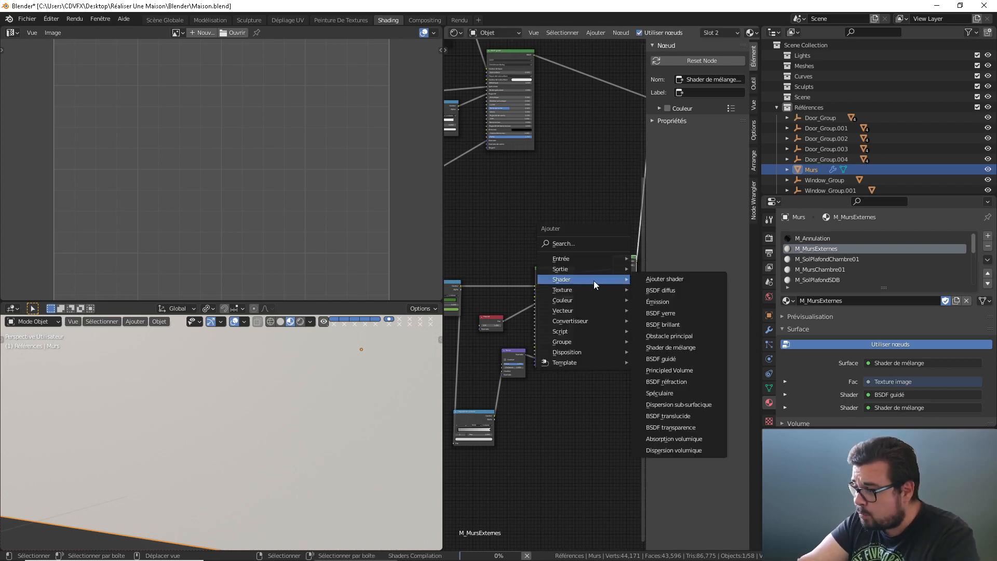
key(Escape)
key(shift+a)
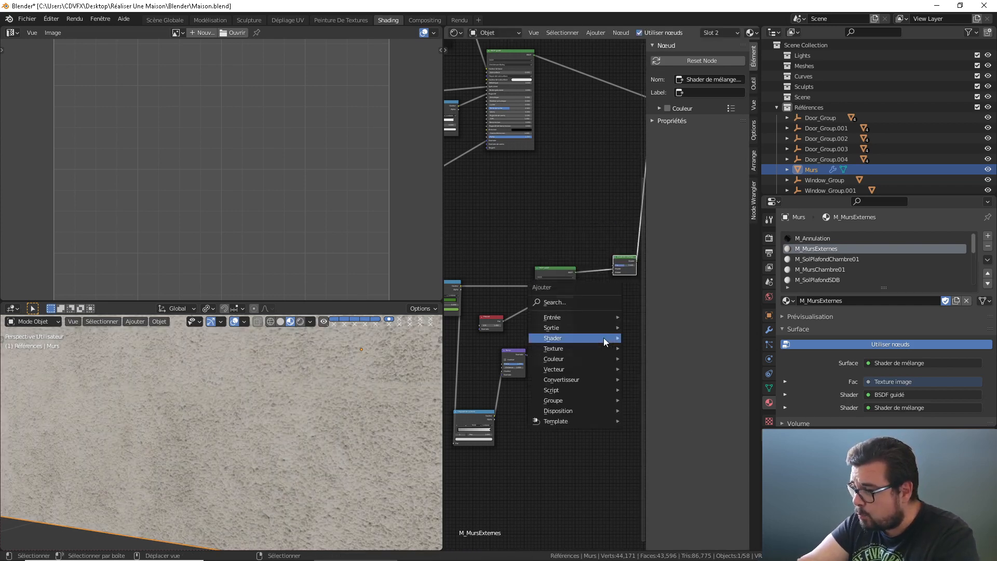
mouse_move(603, 338)
click(678, 487)
click(605, 325)
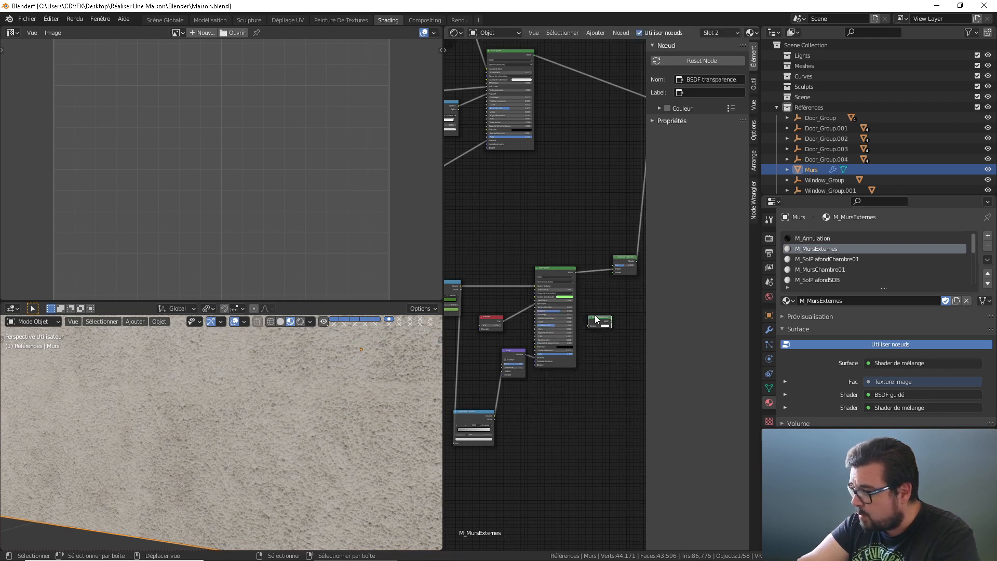
drag(611, 321, 613, 271)
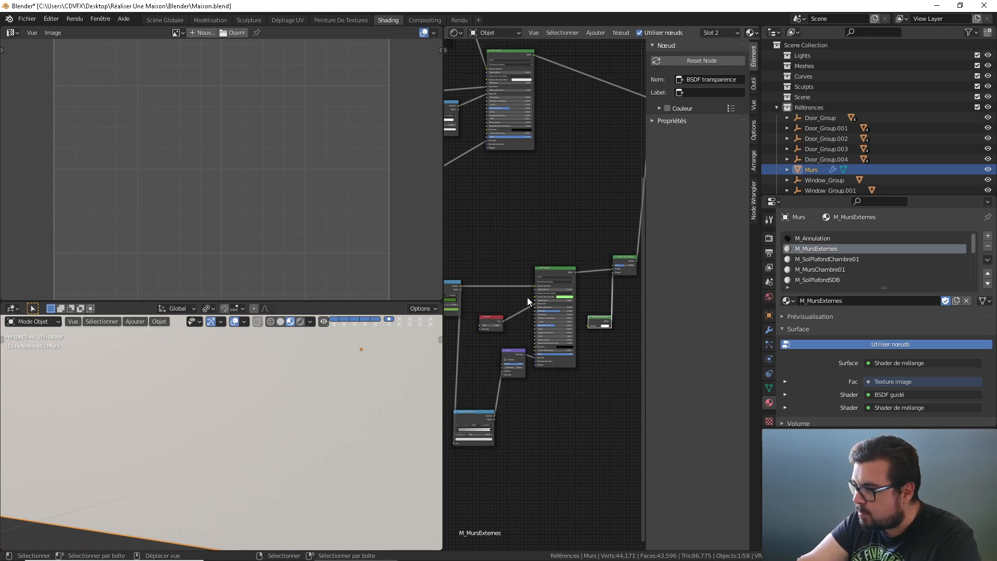
Step: Add a Color Ramp node above the moss Principled shader
middle_drag(541, 291, 465, 335)
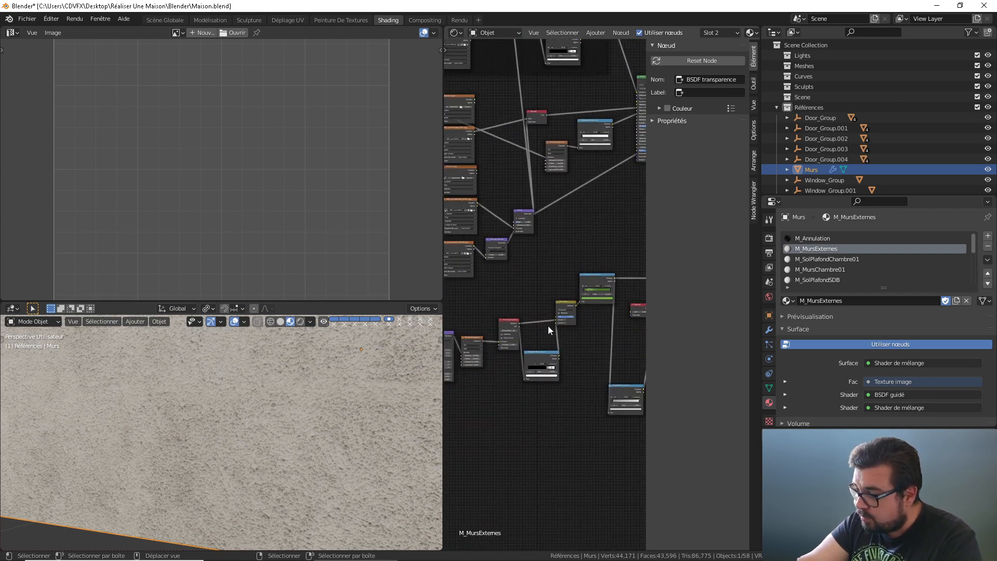
middle_drag(602, 278, 506, 320)
key(shift+a)
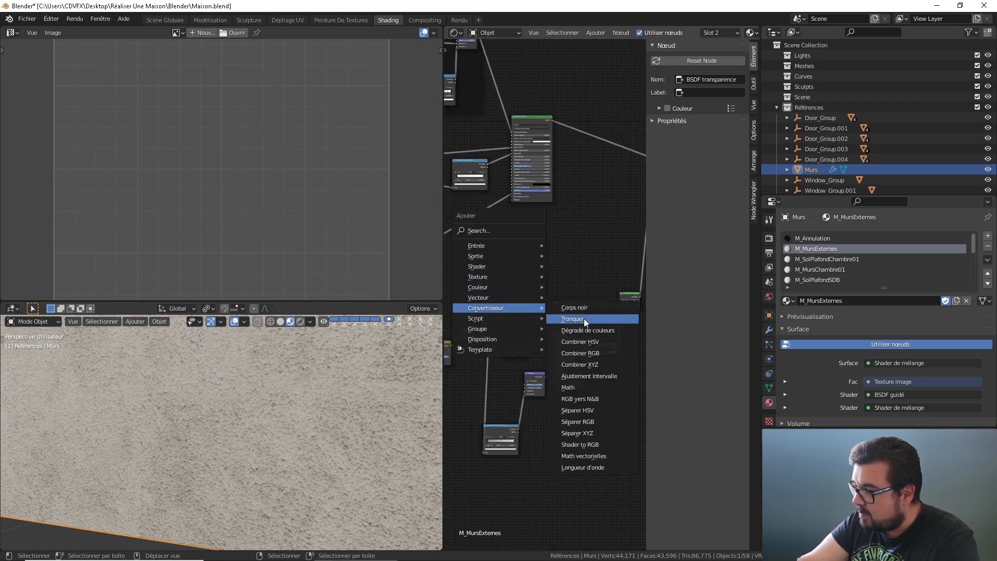
click(583, 331)
click(549, 251)
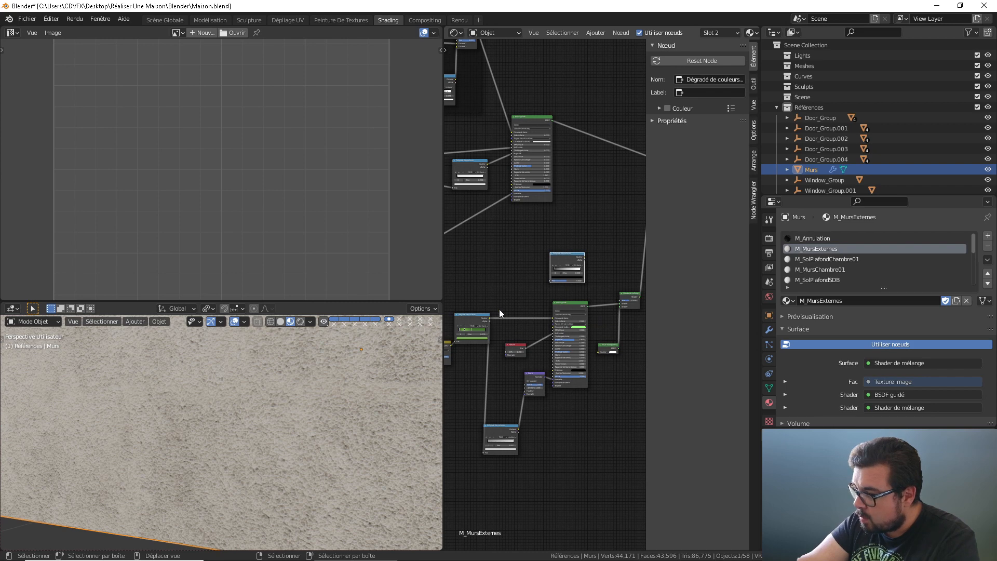
Step: Link the green moss ramp through the new colour ramp into the lower mix shader's factor and preview that mix shader
drag(490, 318, 601, 269)
drag(620, 301, 621, 300)
middle_drag(625, 294, 537, 293)
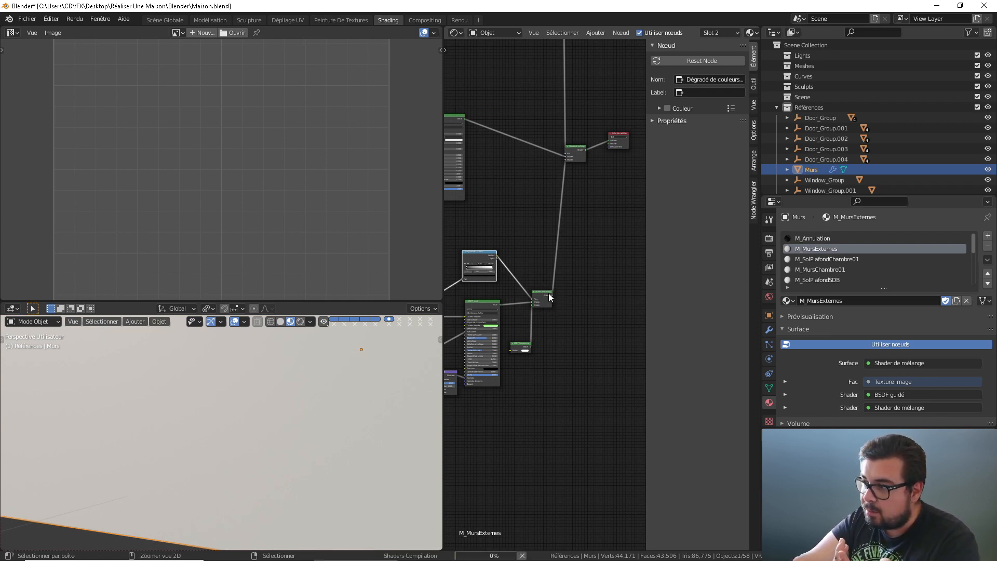
ctrl+shift+click(544, 293)
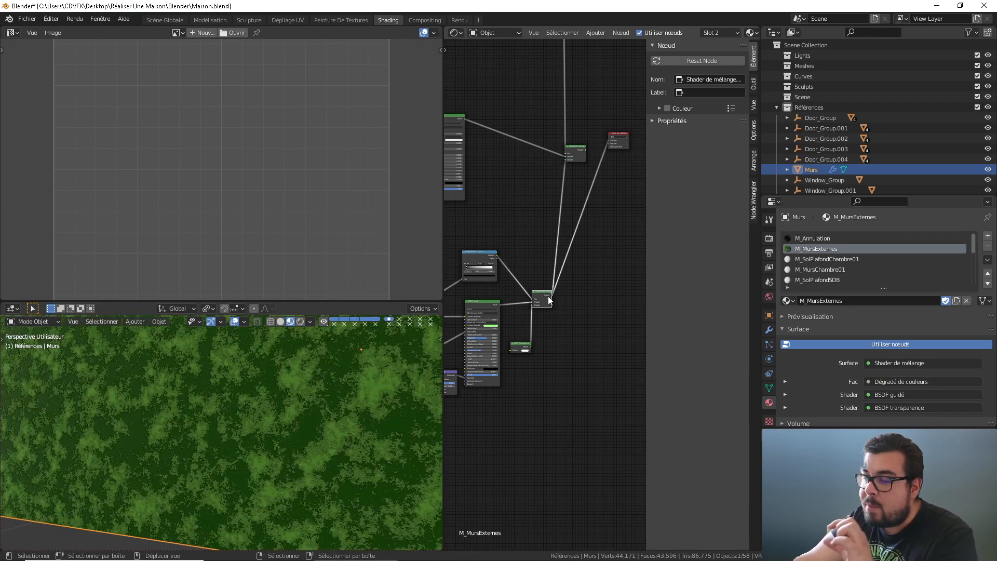
Step: Set both the blend mode and the shadow mode of M_MursExternes to Limitation alpha
scroll(499, 271, up, 4)
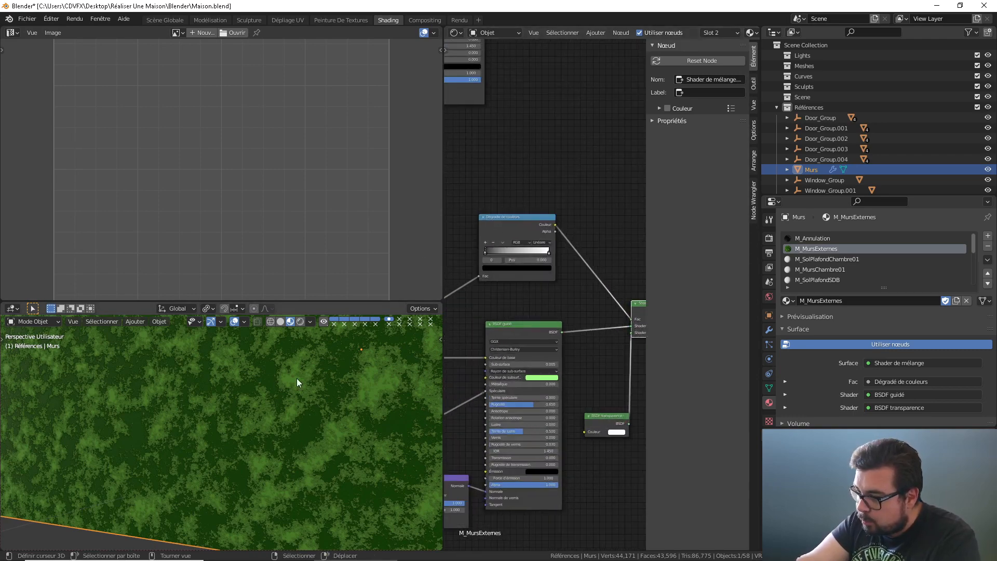
scroll(870, 345, down, 4)
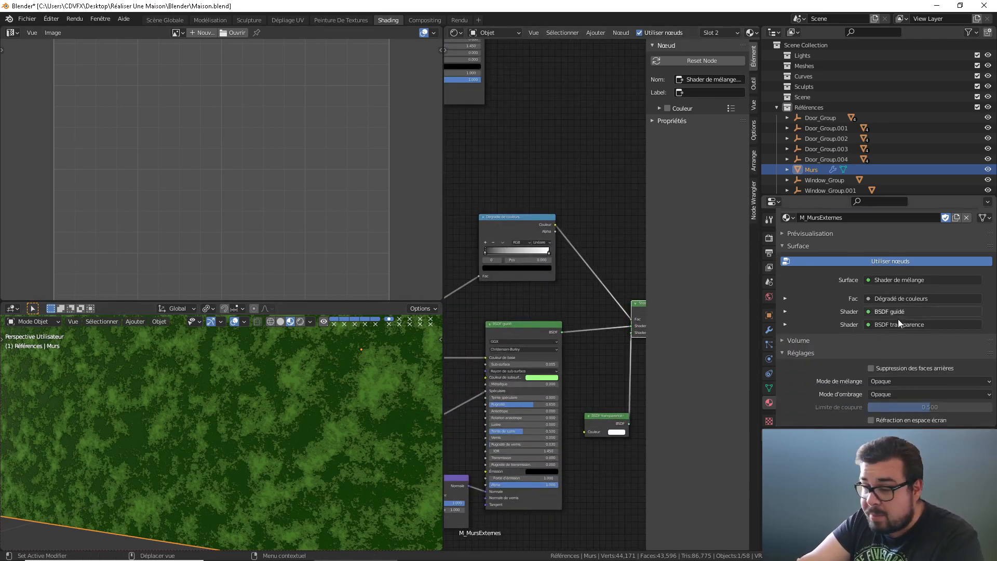
scroll(899, 345, down, 2)
scroll(899, 344, down, 2)
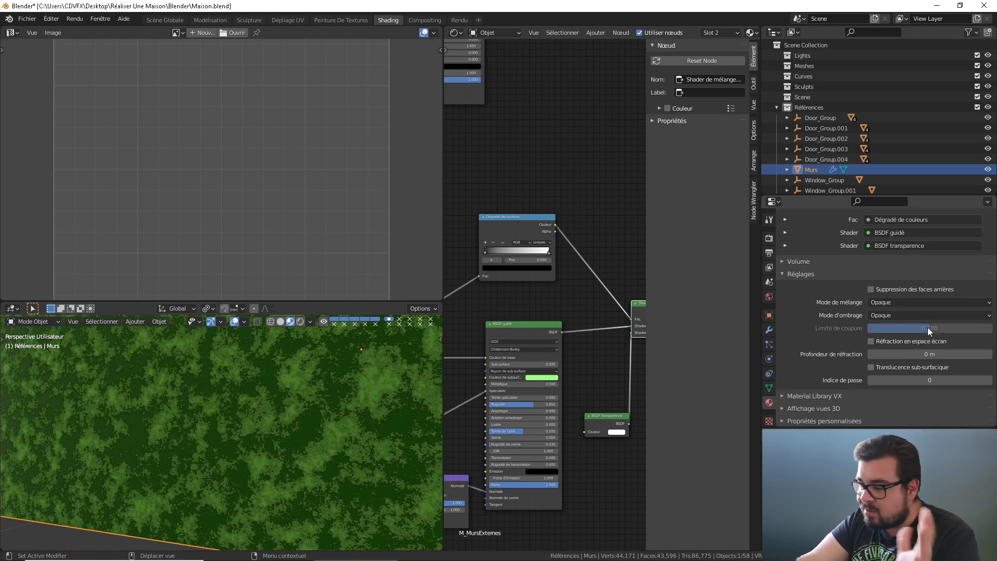
click(932, 303)
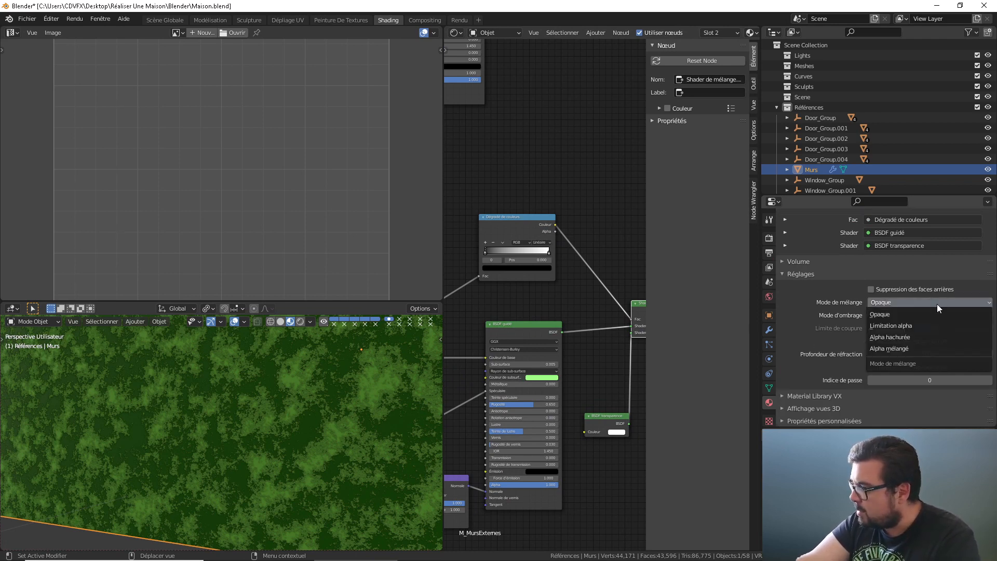
click(914, 326)
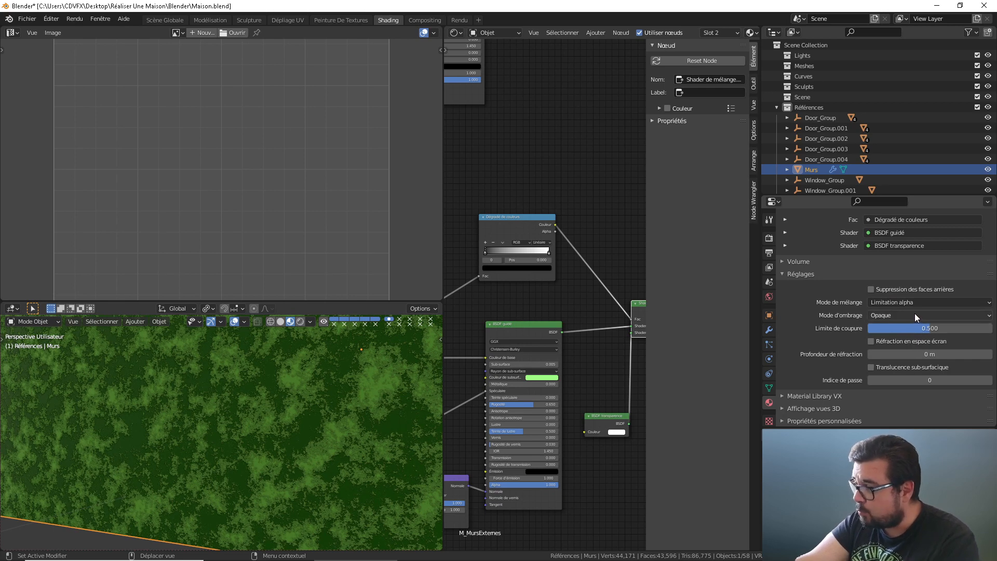
click(915, 314)
click(902, 350)
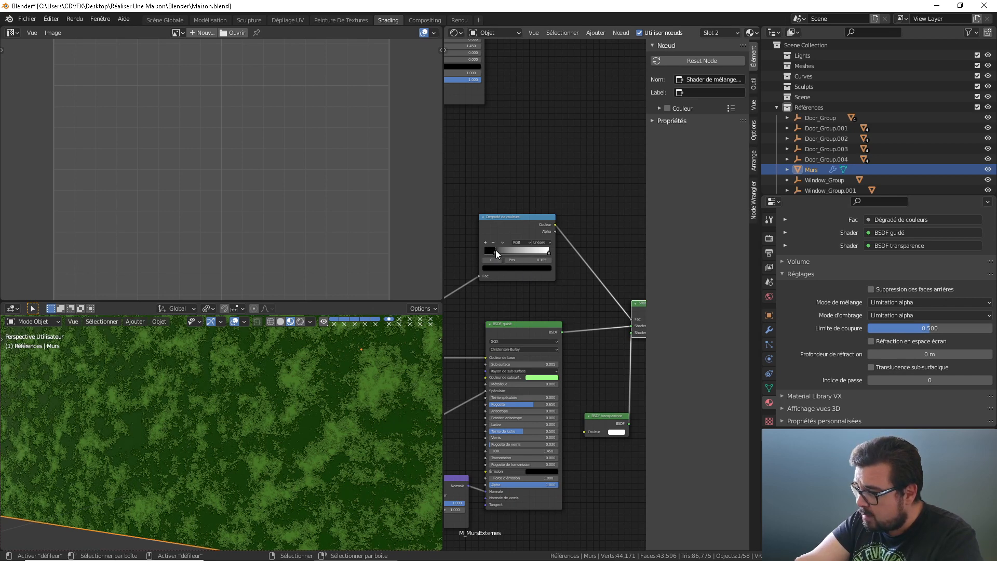
Step: Try moving the black stop of the moss transparency ramp to about 0.873
drag(529, 251, 547, 249)
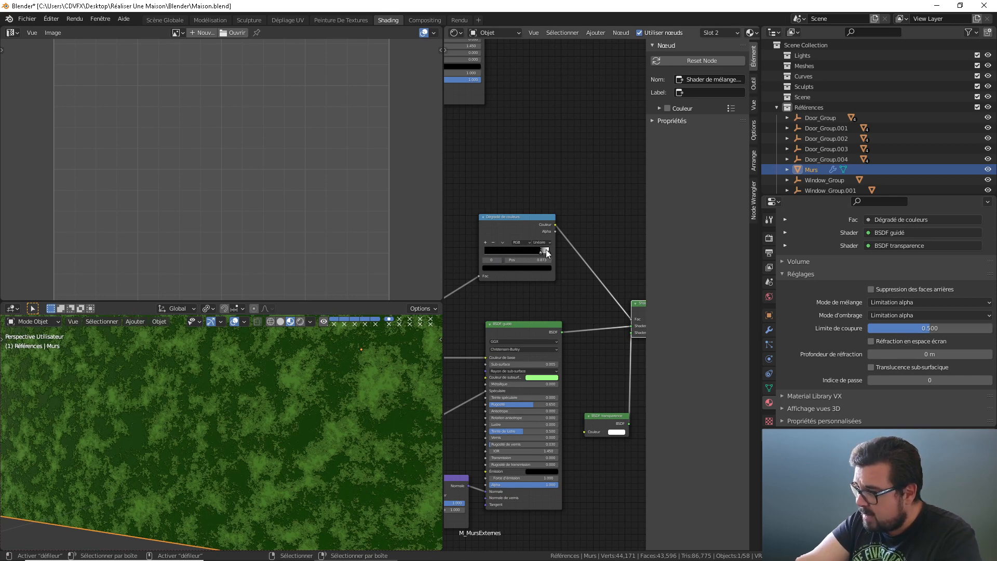
ctrl+scroll(568, 316, down, 5)
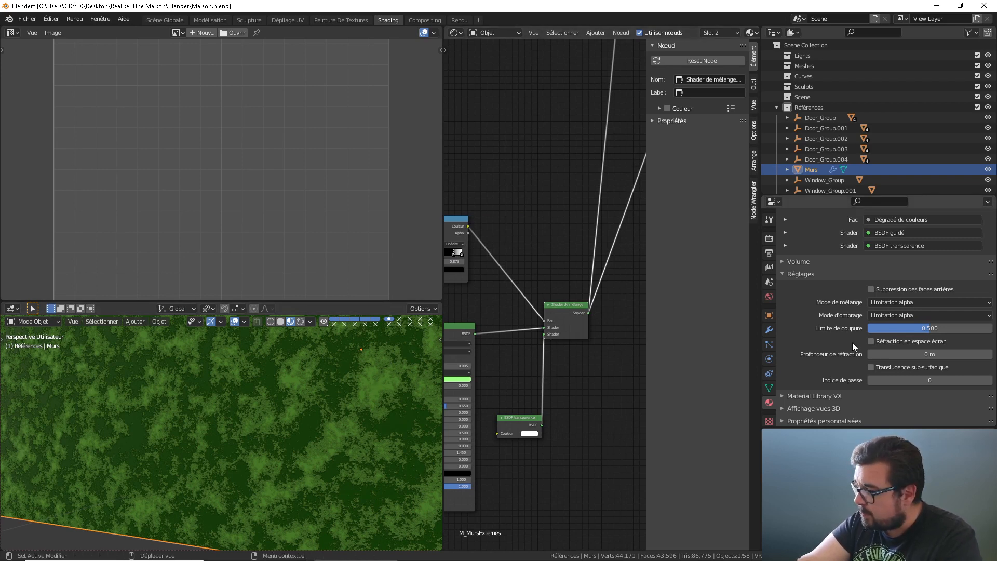
click(800, 409)
scroll(852, 395, down, 2)
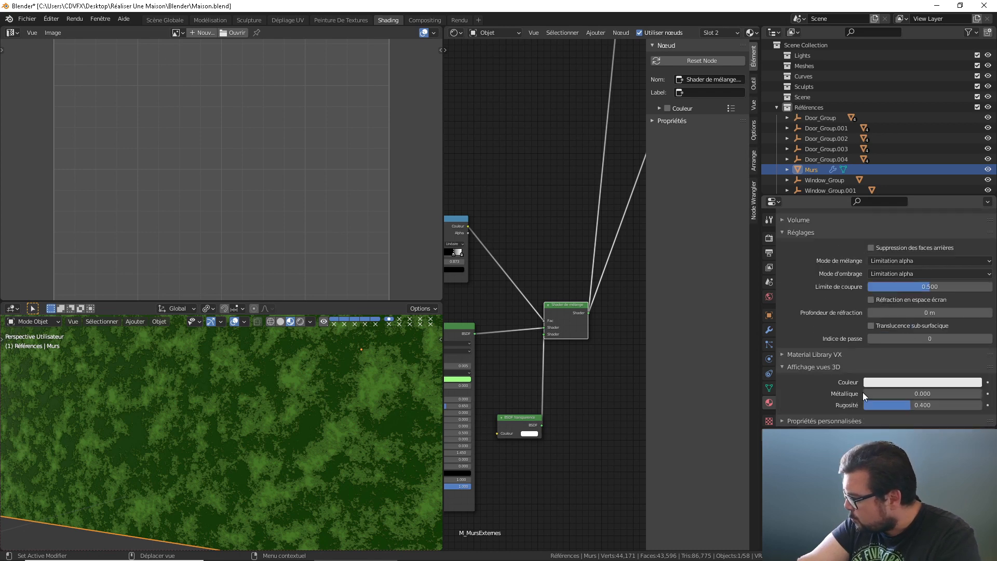
click(826, 421)
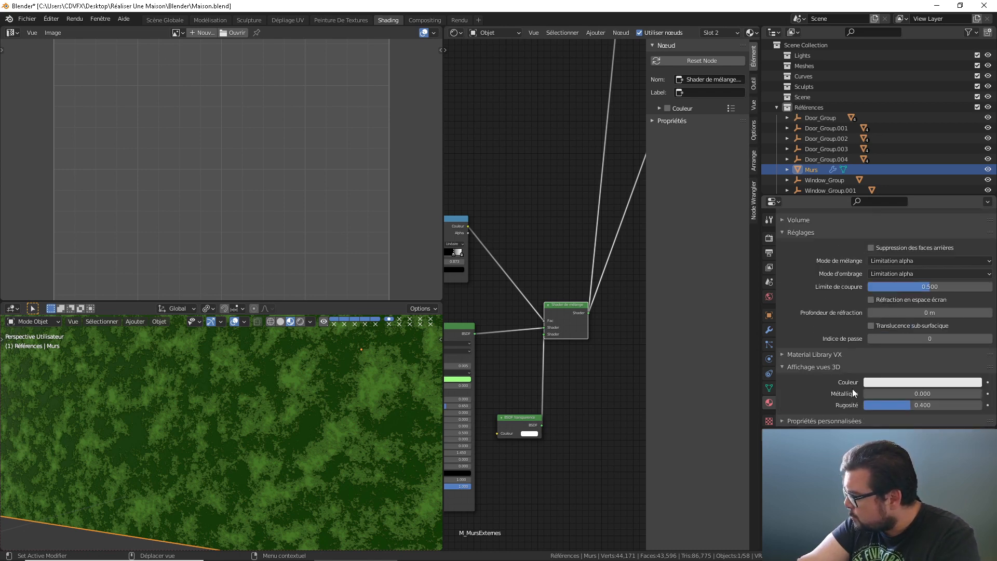
scroll(868, 367, down, 1)
scroll(864, 372, up, 8)
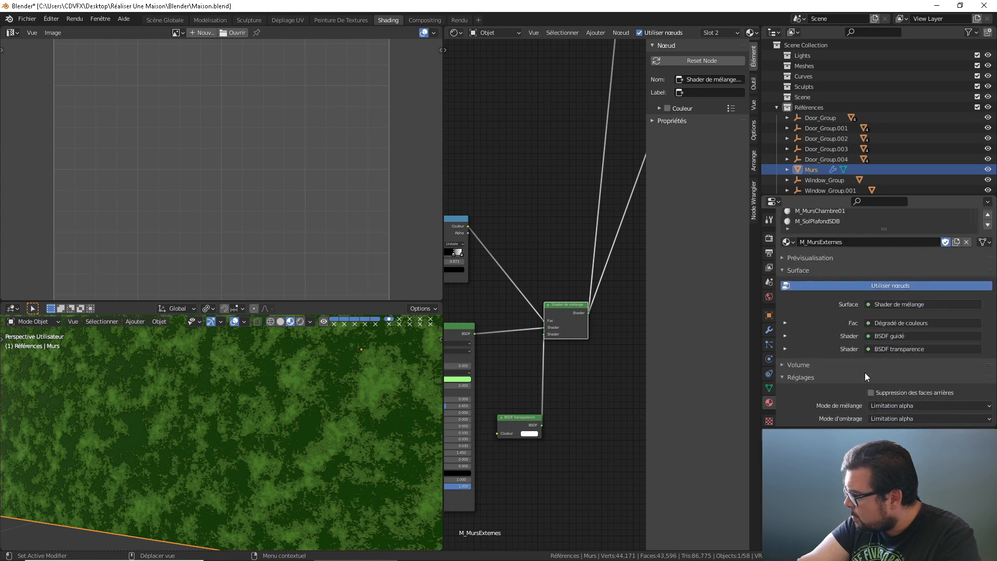
Step: Preview the moss transparency ramp and move its black stop to about 0.127 and its white stop to about 0.336
middle_drag(590, 283, 439, 284)
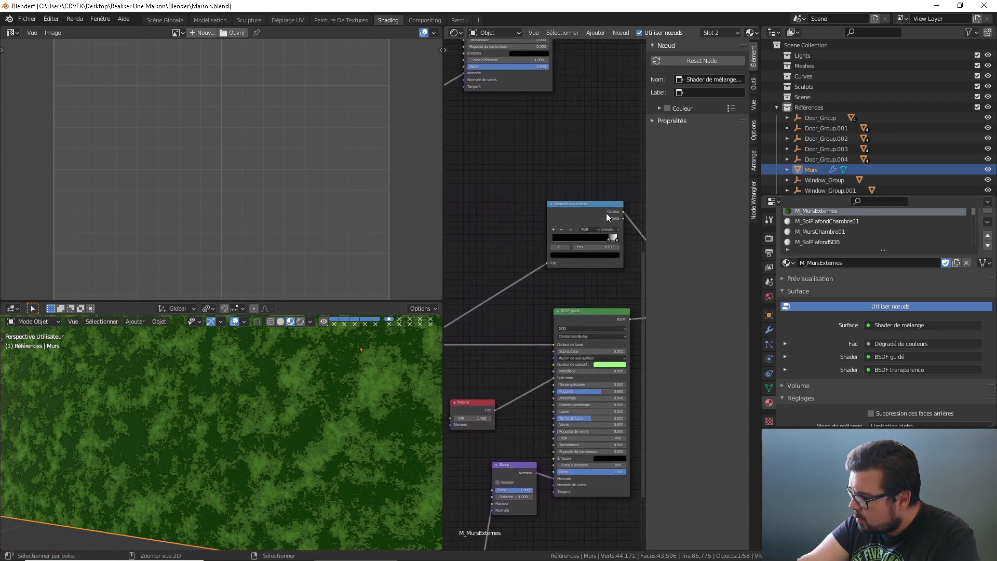
ctrl+shift+click(588, 207)
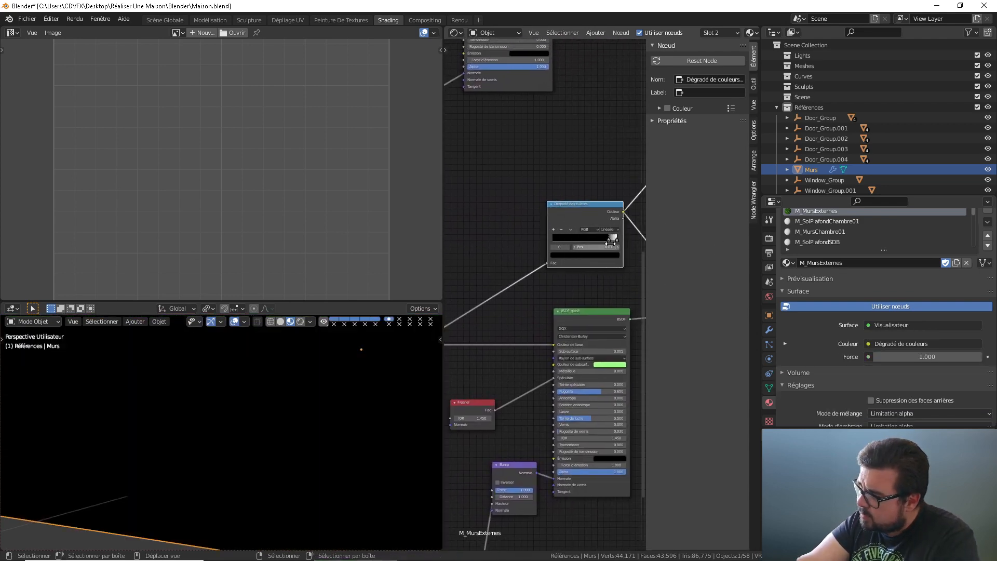
drag(608, 240, 537, 239)
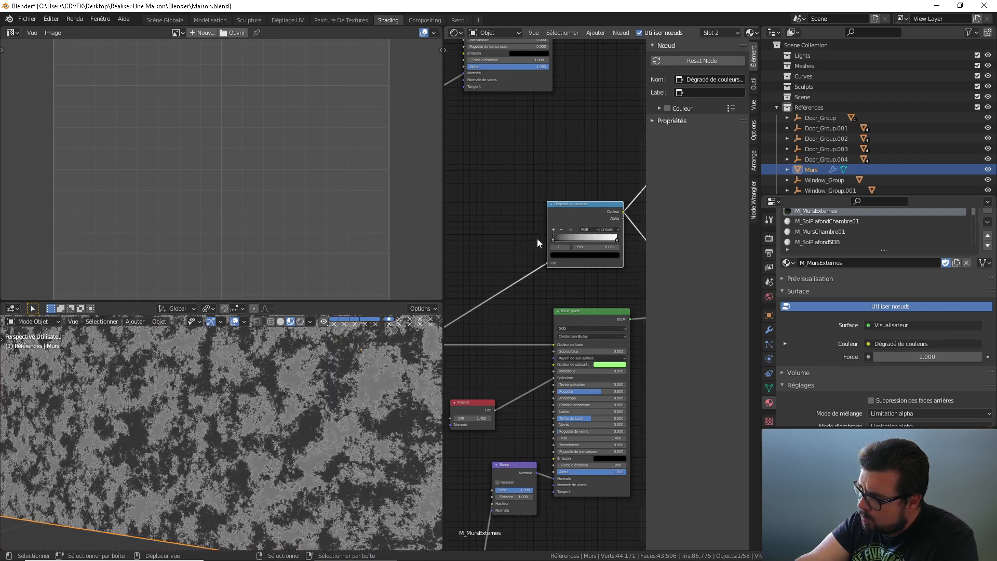
drag(618, 239, 573, 238)
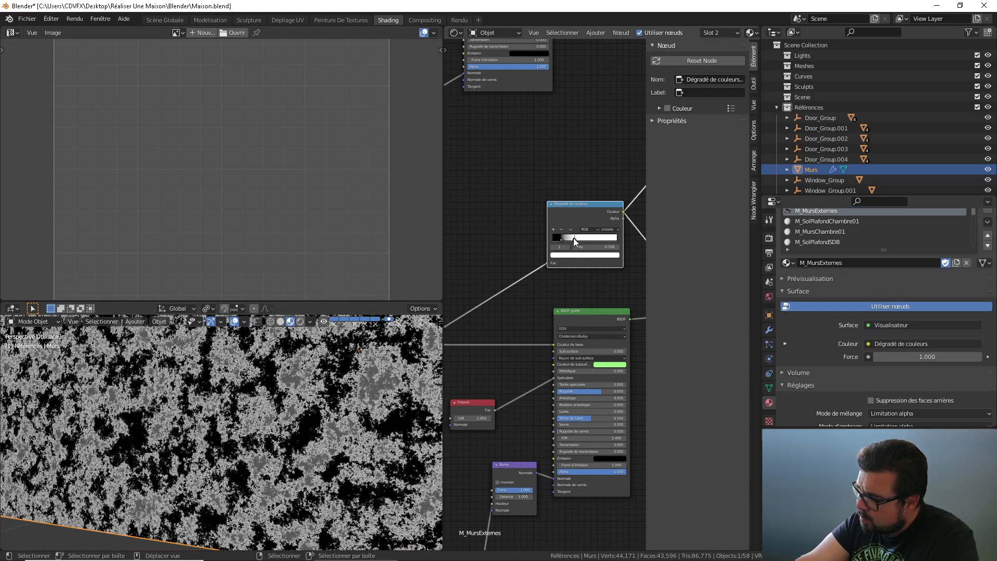
Step: Preview the moss mix shader to examine its transparency on the wall
scroll(553, 272, down, 2)
shift+scroll(554, 280, up, 5)
scroll(579, 317, down, 7)
middle_drag(579, 317, 492, 207)
ctrl+shift+click(554, 265)
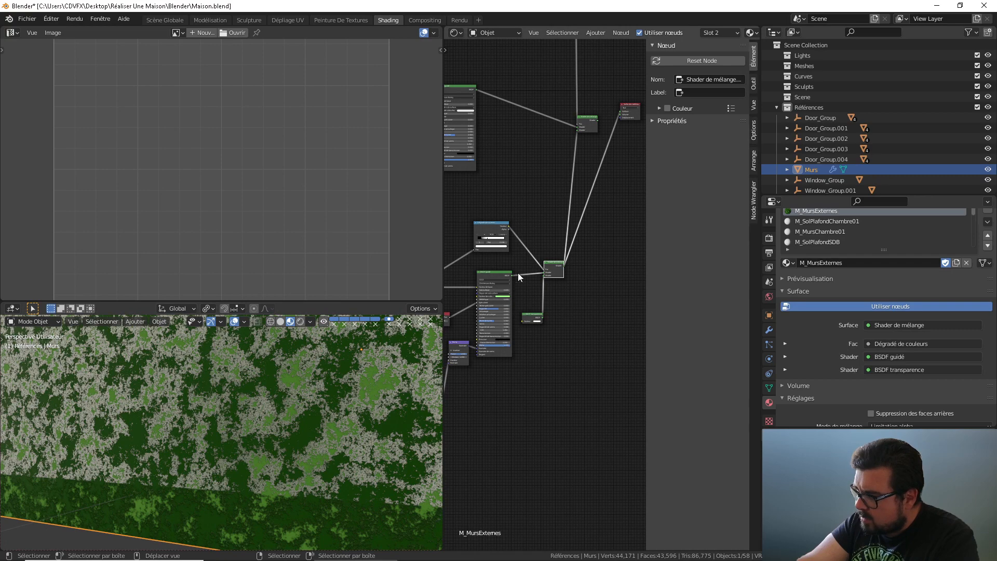
Step: Feed the moss transparency ramp's factor directly from the Musgrave texture in place of the green moss ramp
middle_drag(504, 240, 577, 239)
click(570, 239)
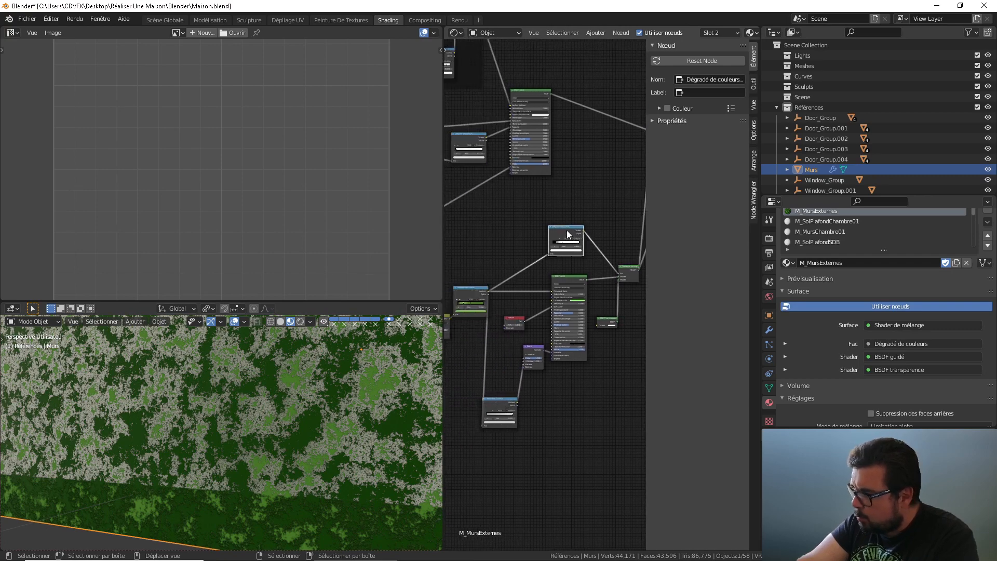
middle_drag(500, 266, 585, 249)
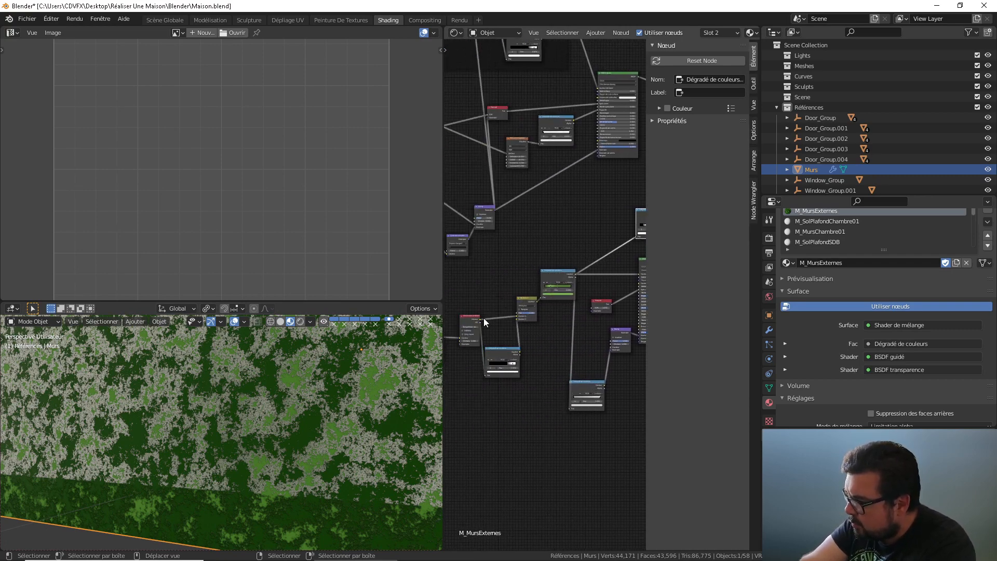
middle_drag(475, 318, 516, 303)
drag(479, 328, 602, 228)
middle_drag(582, 237, 549, 261)
scroll(546, 264, down, 2)
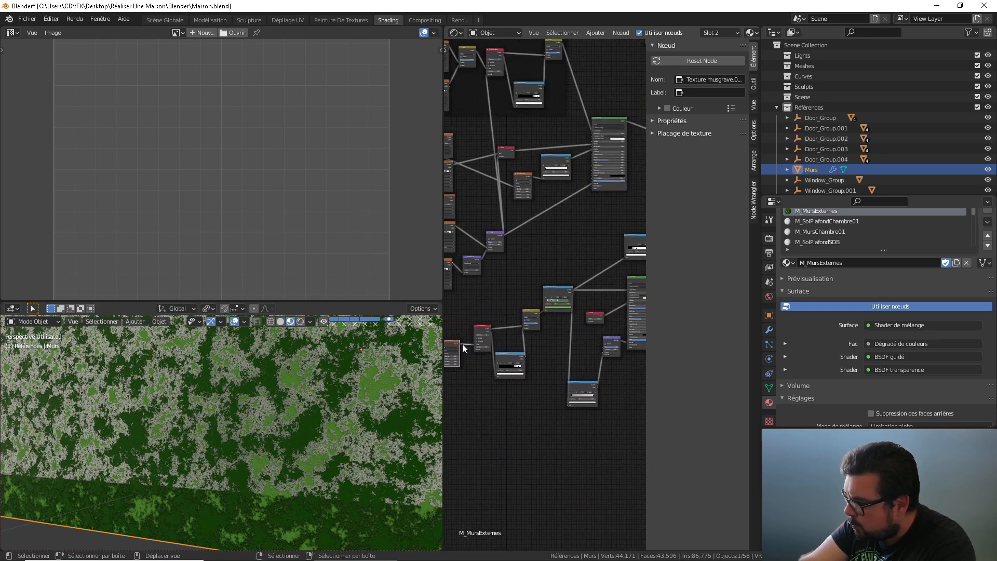
drag(459, 344, 626, 258)
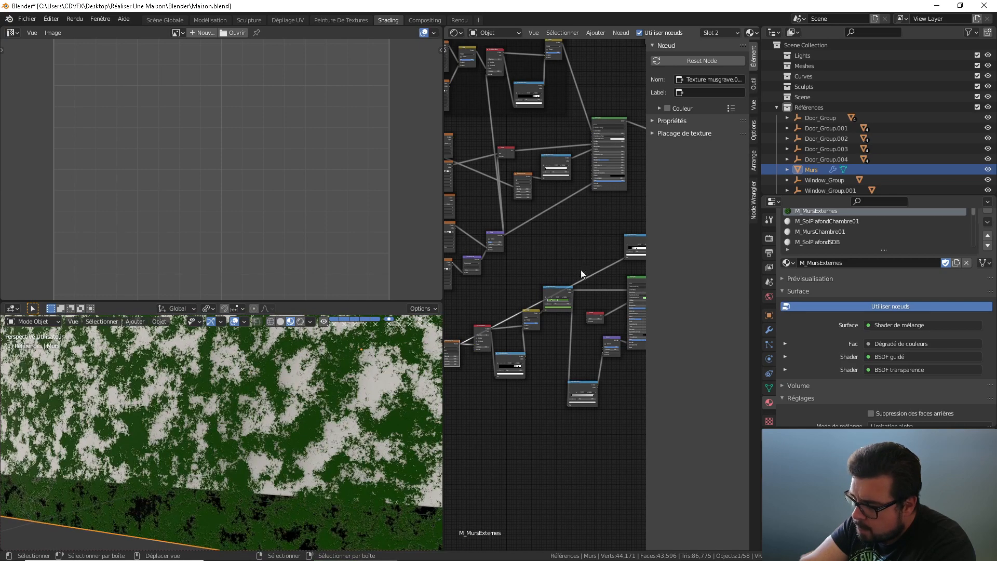
Step: Invert the moss transparency ramp by placing its white stop at 0.000 and its black stop at 0.414
middle_drag(560, 300, 474, 332)
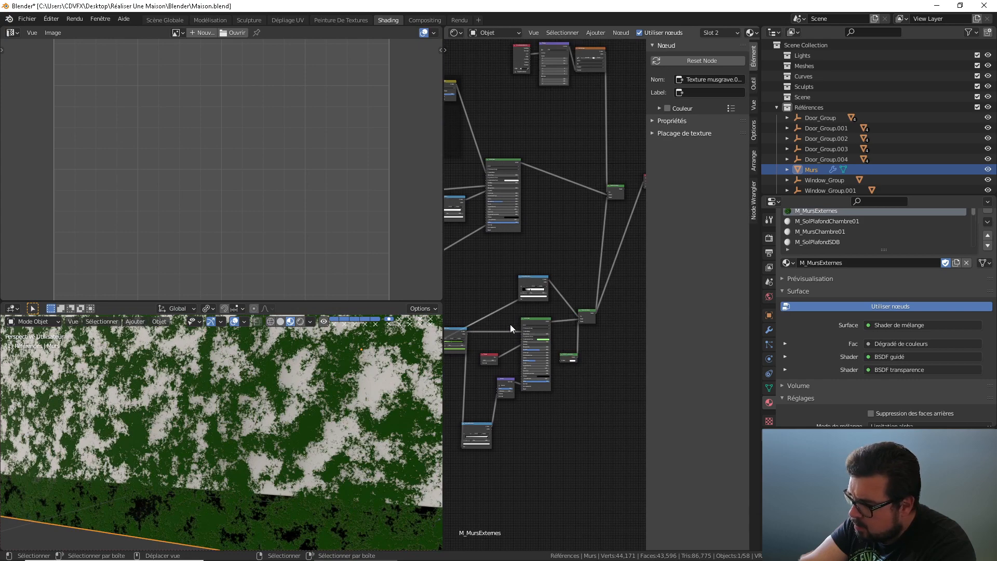
scroll(512, 326, up, 11)
middle_drag(557, 355, 642, 297)
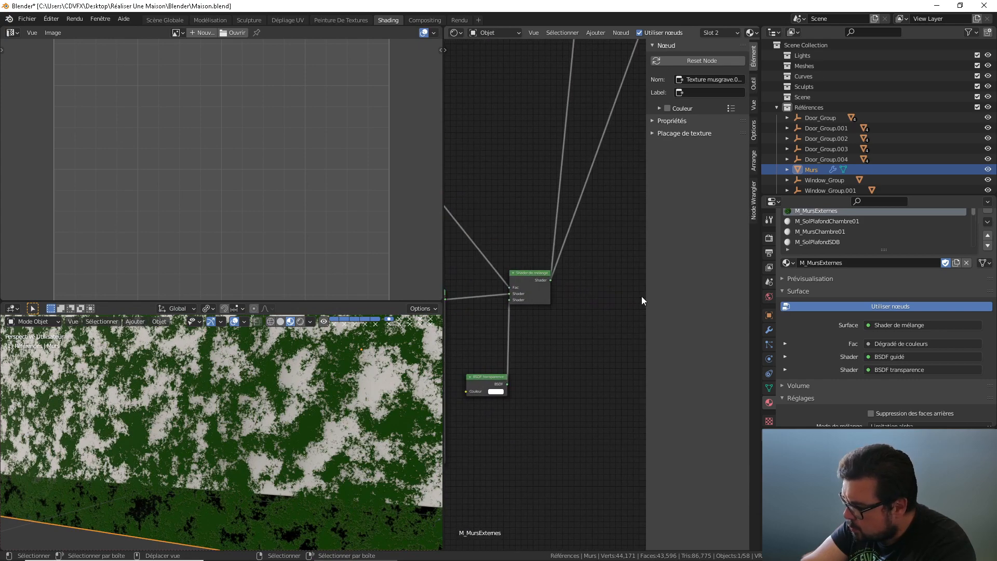
scroll(535, 331, up, 2)
middle_drag(526, 334, 621, 320)
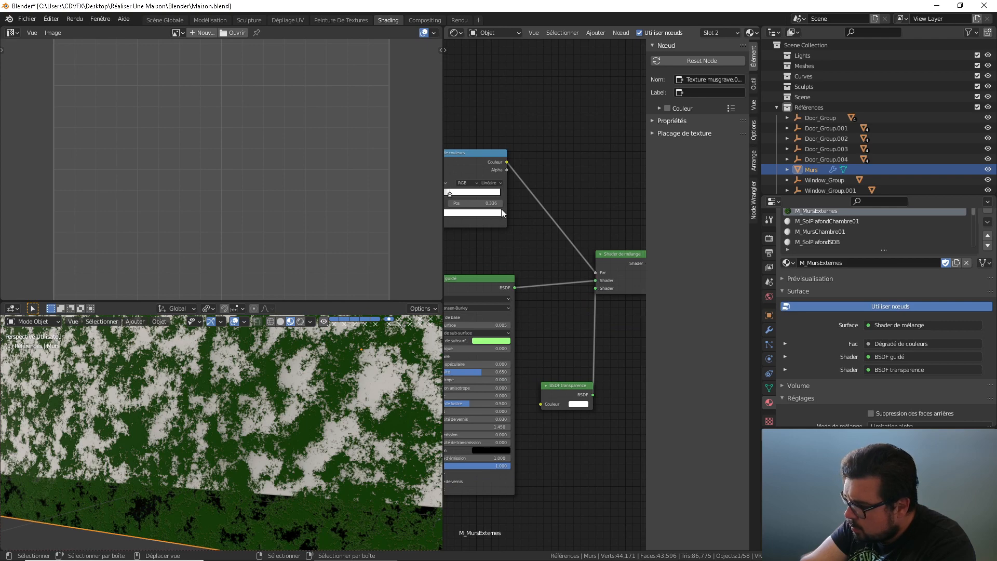
middle_drag(479, 204, 540, 232)
drag(512, 224, 479, 222)
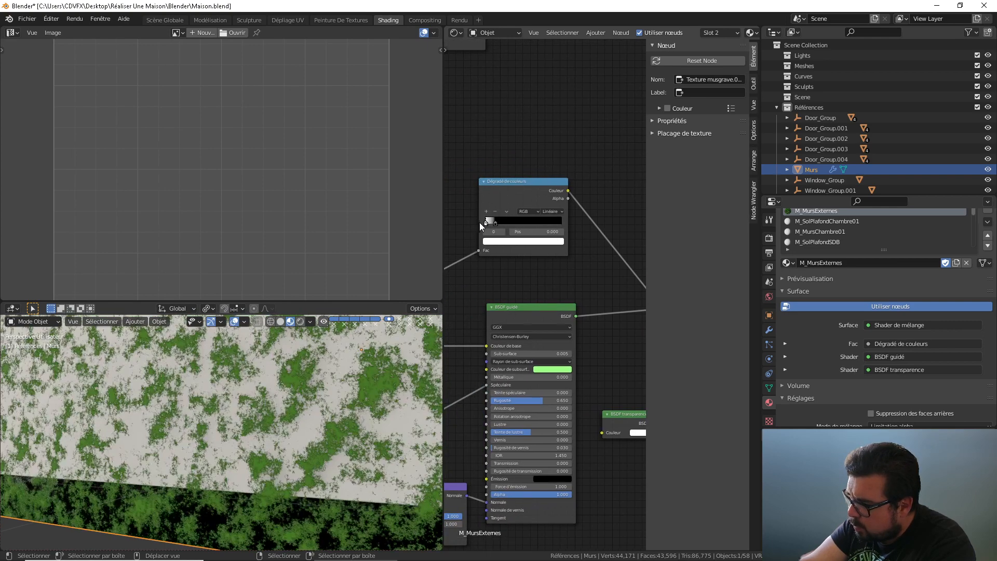
click(494, 222)
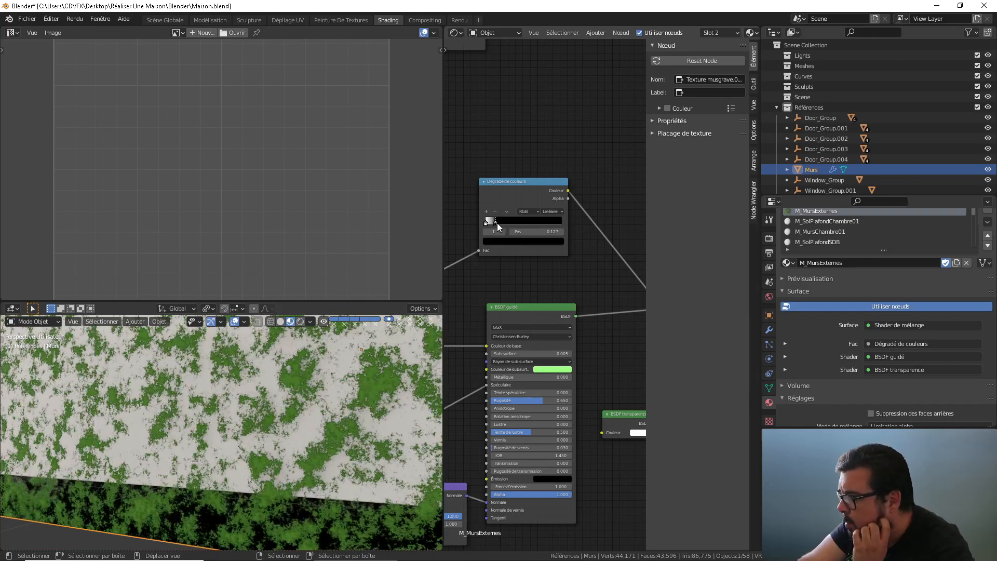
drag(497, 223, 538, 227)
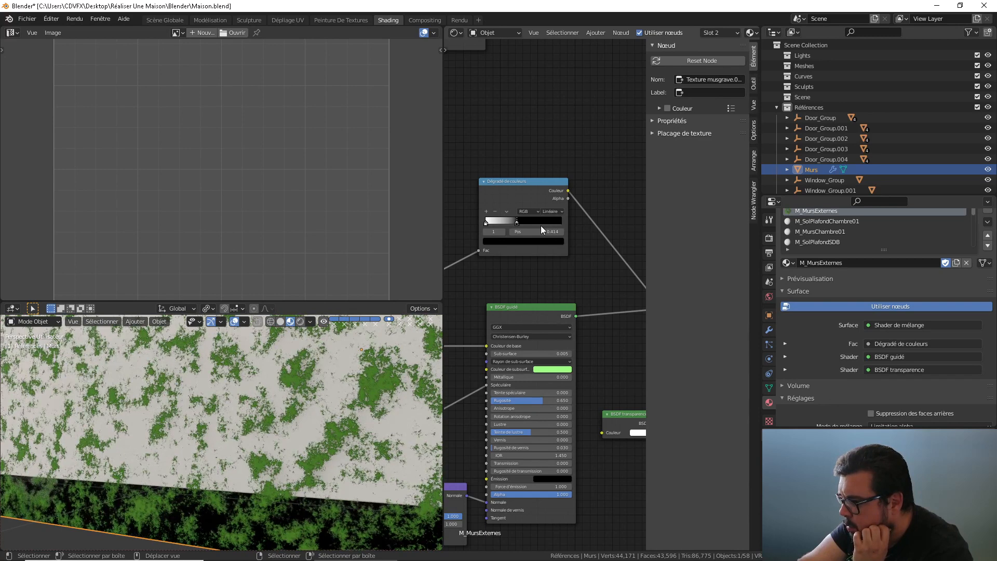
Step: Connect the final mix shader, which combines the wall and moss shaders, back to the material output
scroll(607, 233, down, 9)
middle_drag(599, 234, 512, 285)
ctrl+shift+click(568, 158)
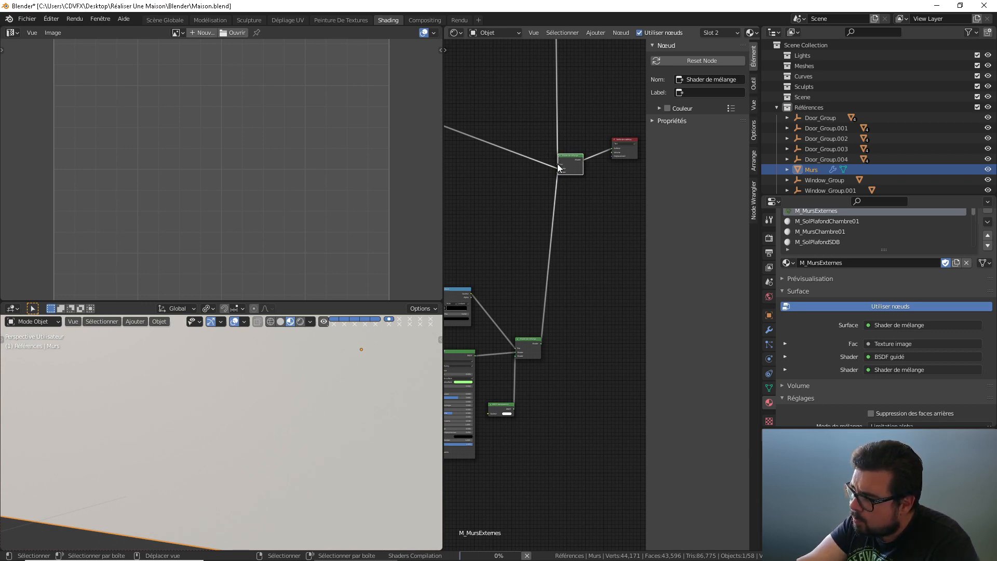
Step: Disconnect the image texture mask from the final mix shader's factor and inspect the moss on the wall
drag(558, 166, 543, 155)
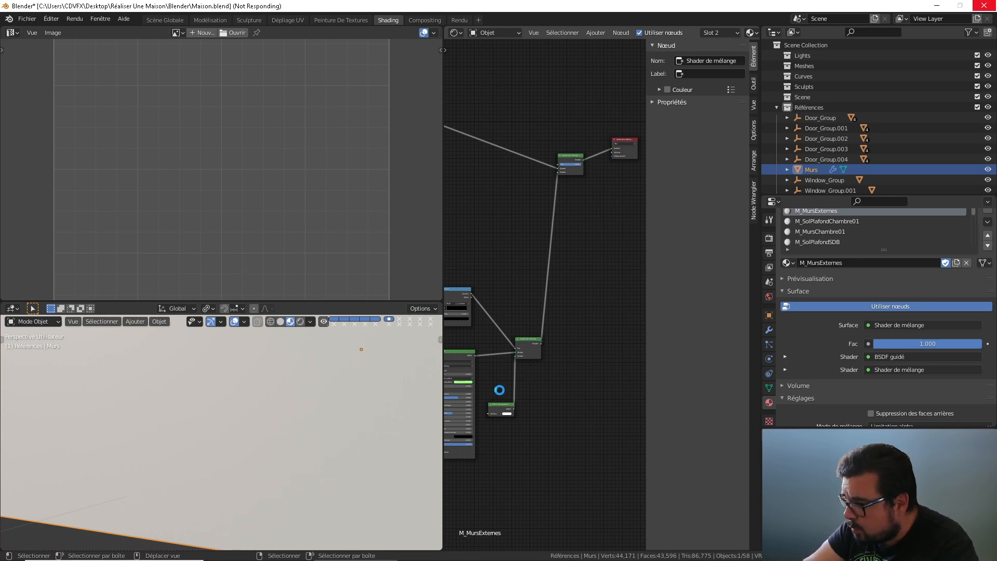
middle_drag(331, 407, 154, 394)
scroll(338, 444, up, 2)
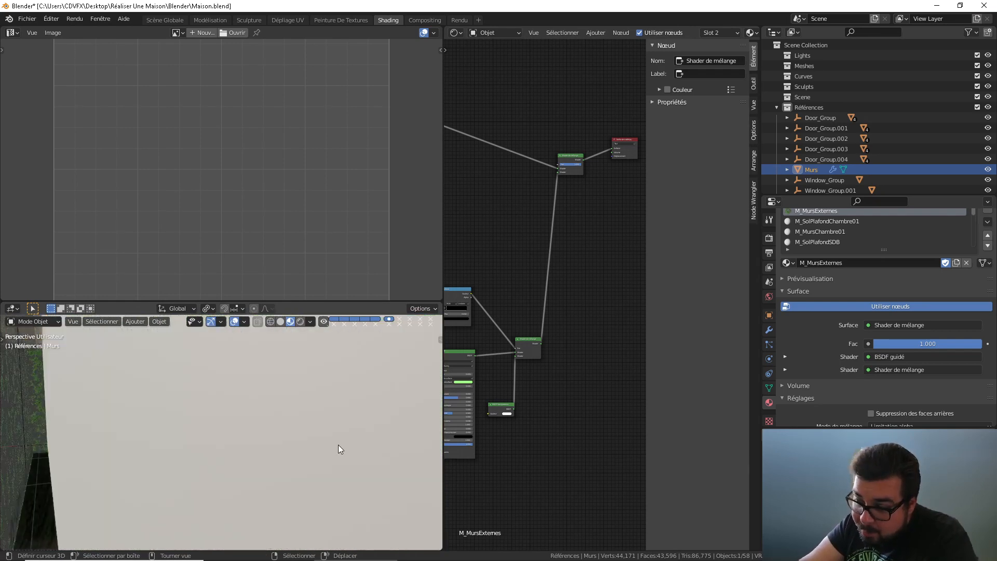
scroll(333, 438, down, 2)
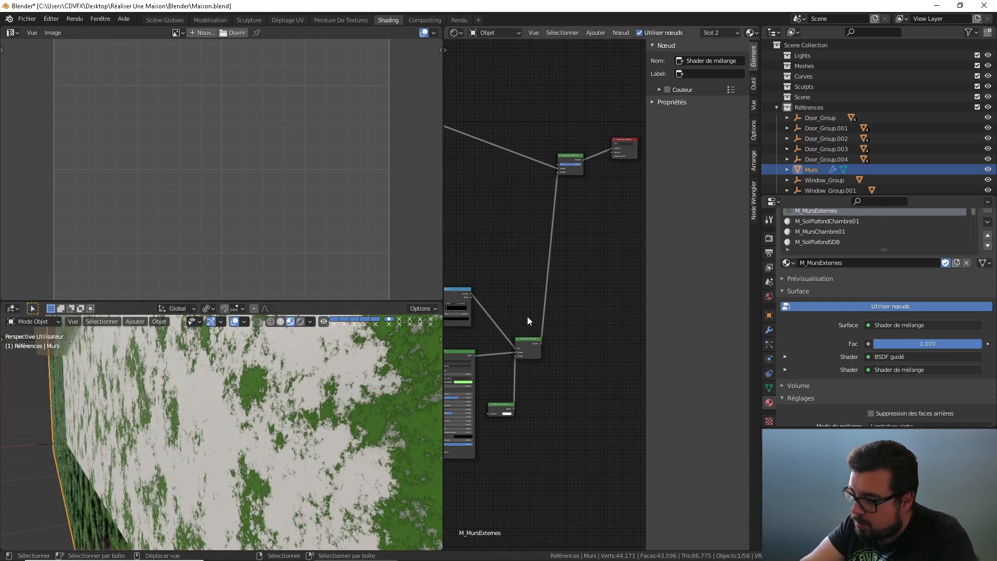
Step: Reconnect the image texture's colour output to the final mix shader's factor
middle_drag(526, 312, 545, 308)
middle_drag(547, 247, 557, 262)
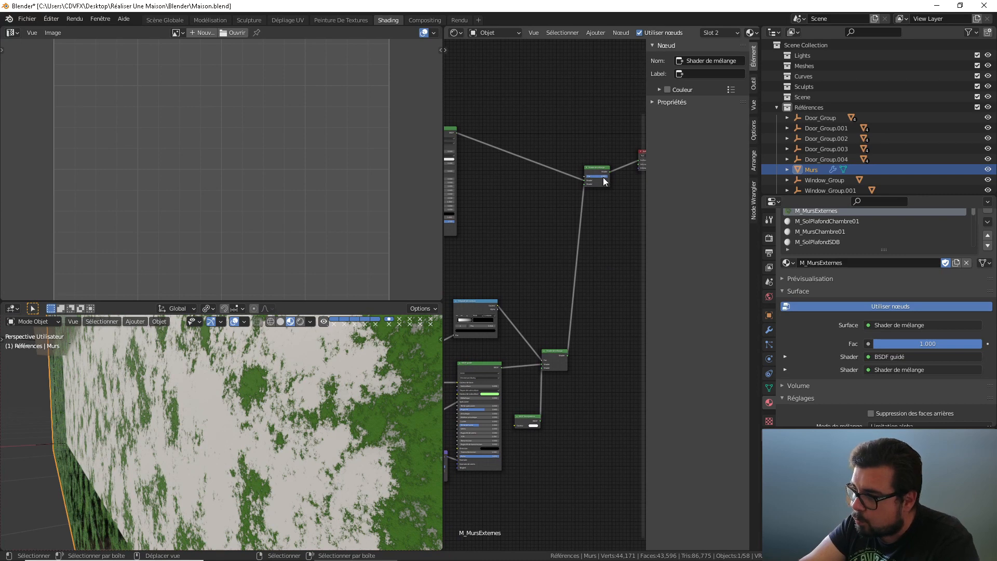
middle_drag(517, 155, 532, 267)
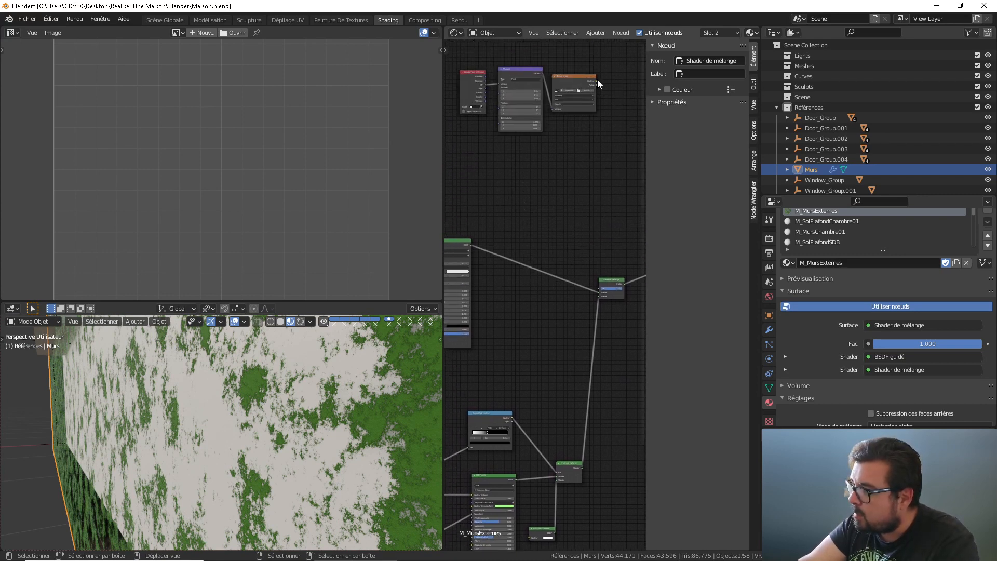
drag(596, 81, 600, 288)
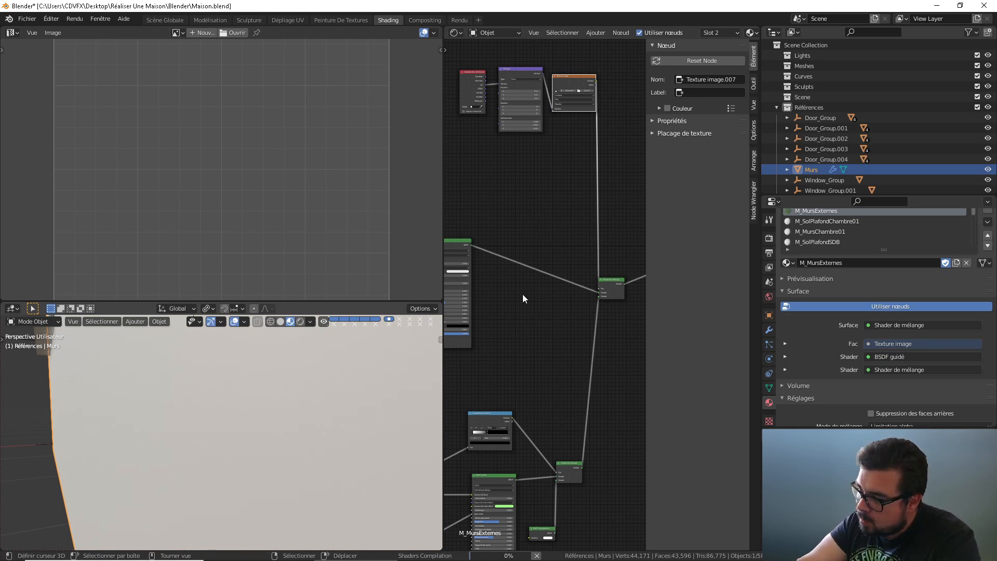
Step: Create a 2048 × 2048 px image named T_MaskMursExt_Mousse without alpha in the mask's image texture node
middle_drag(542, 151, 529, 294)
scroll(529, 294, up, 2)
middle_drag(539, 161, 540, 223)
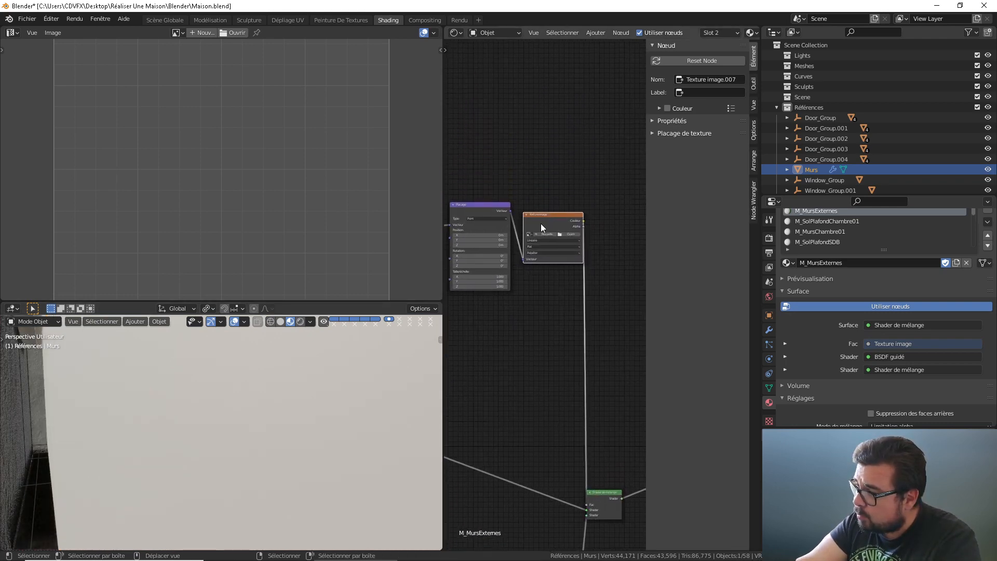
click(548, 232)
click(572, 251)
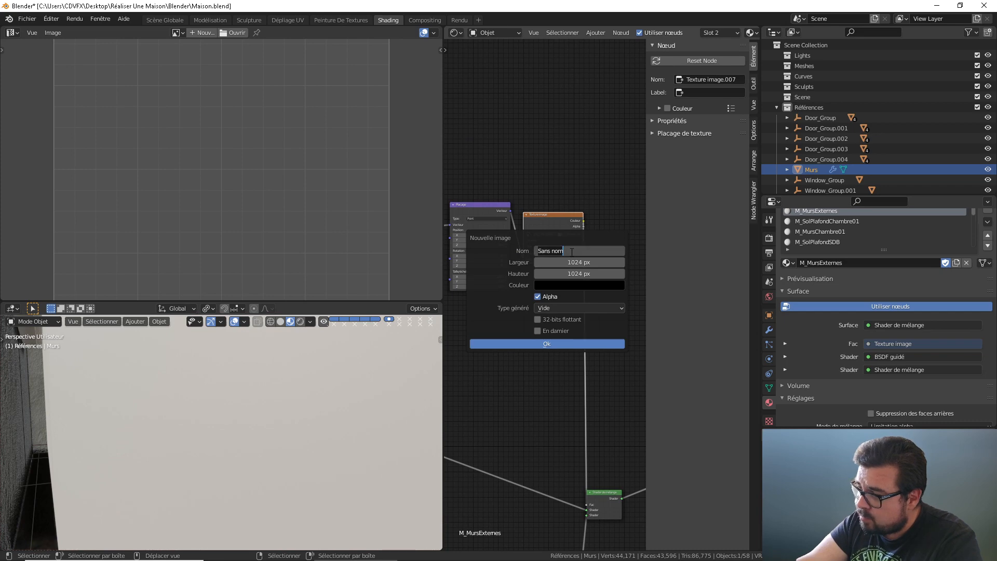
text(T_MaskMursExt_Mousse)
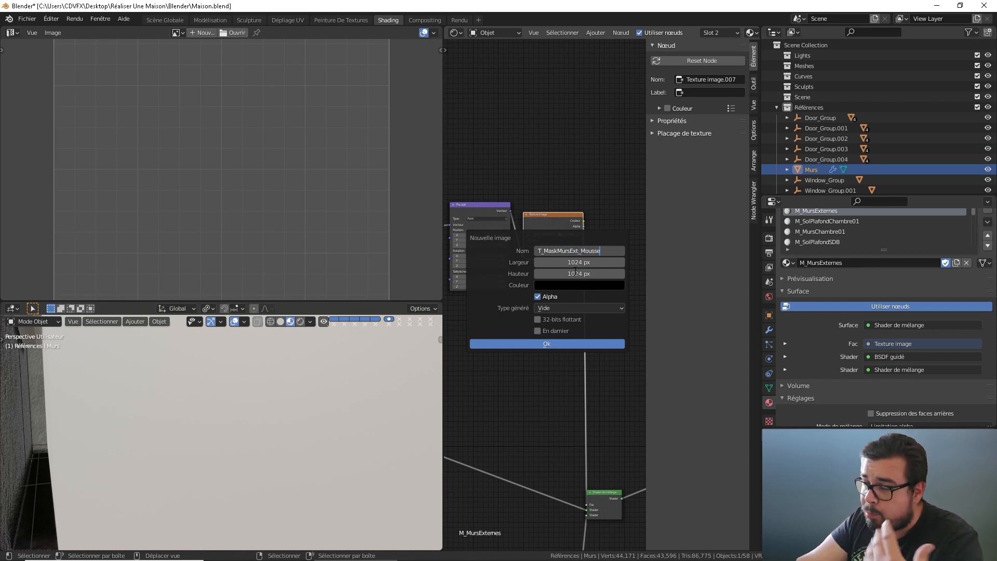
click(577, 263)
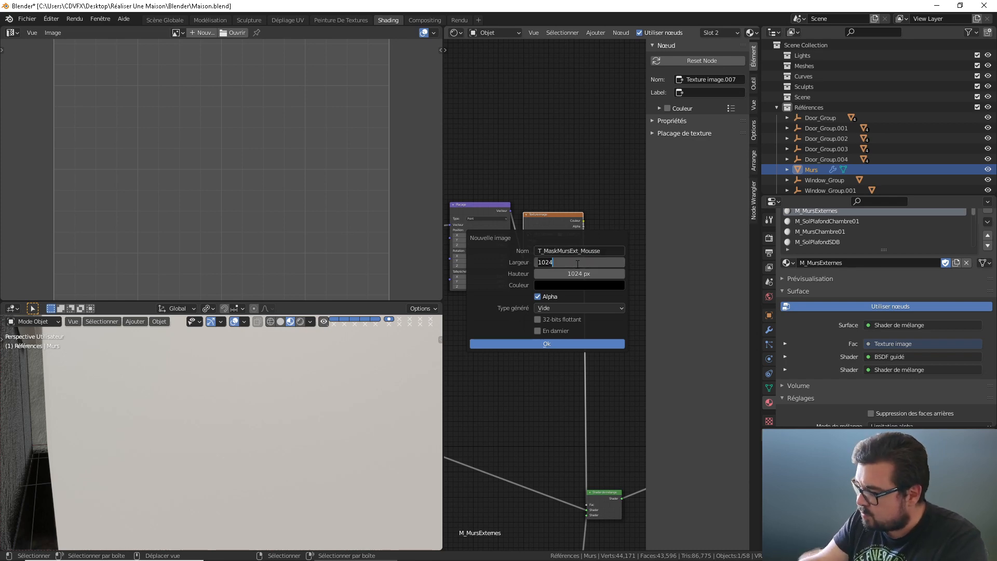
text(4096)
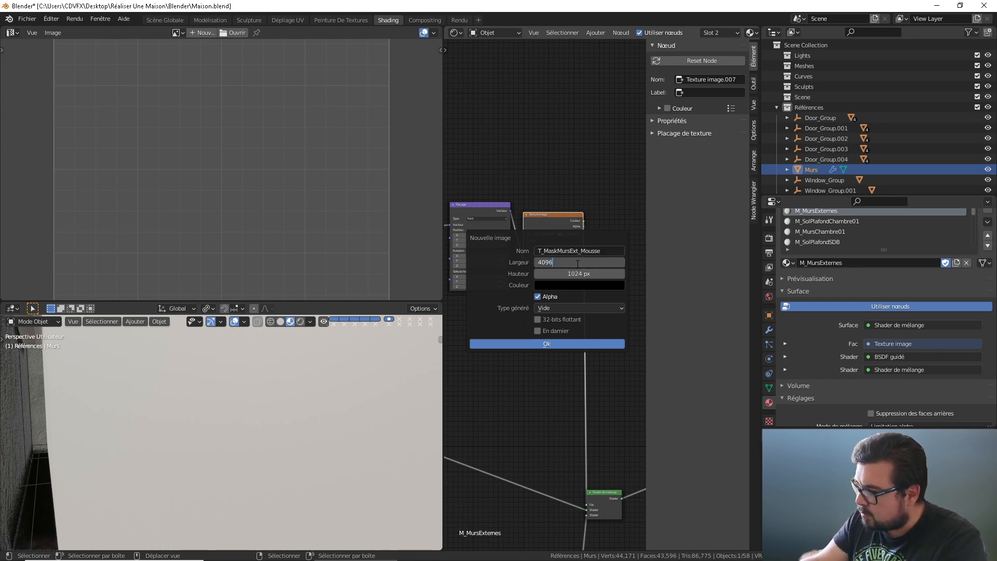
drag(566, 265, 463, 258)
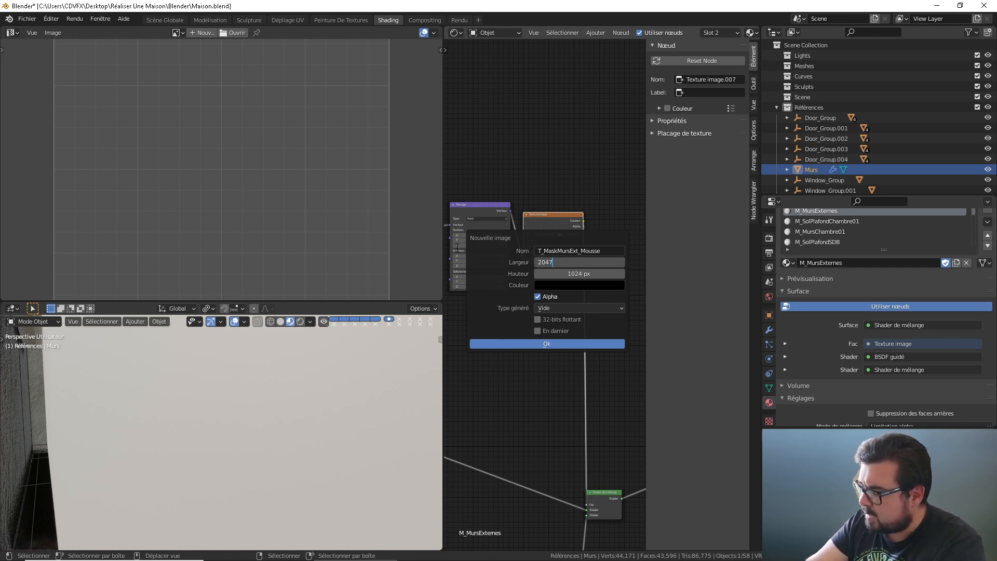
key(Tab)
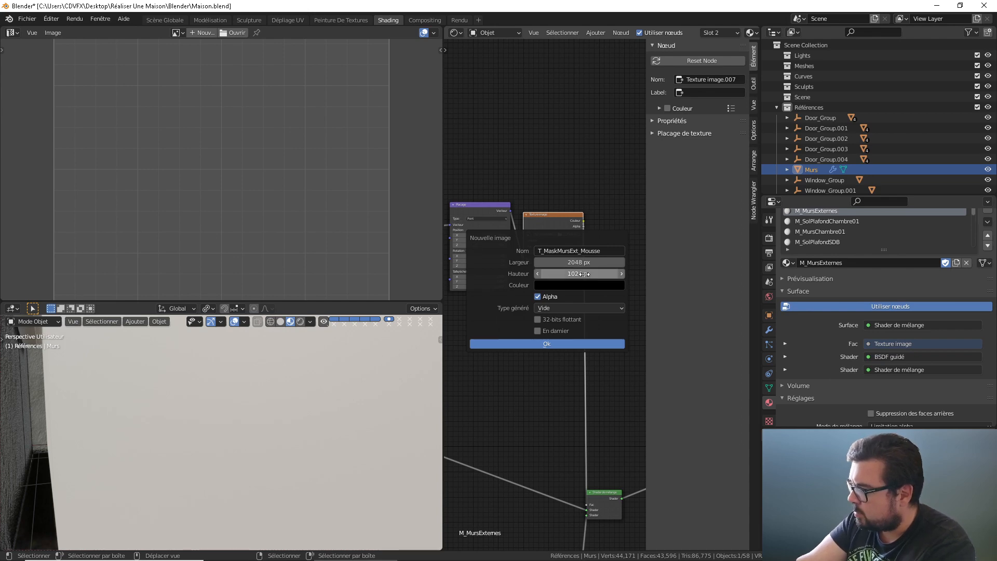
text(2048)
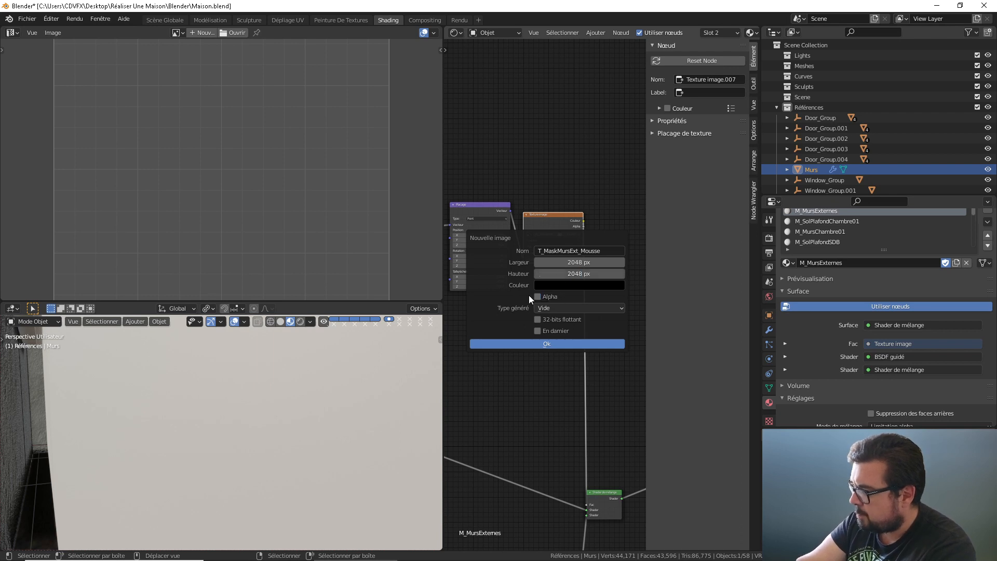
click(563, 345)
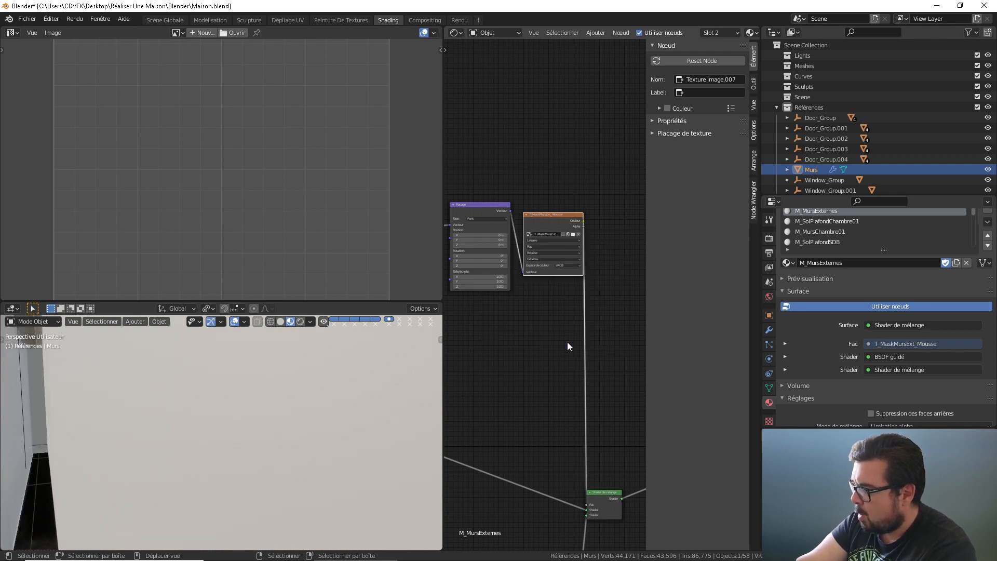
Step: Set the mask texture's colour space to Non-Color and display T_MaskMursExt_Mousse in the image editor
click(573, 266)
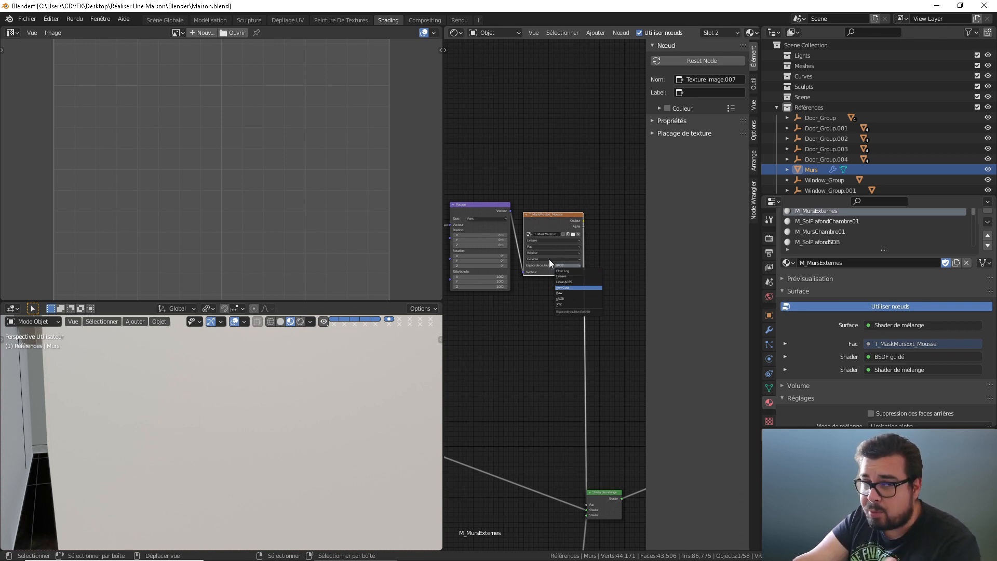
key(Return)
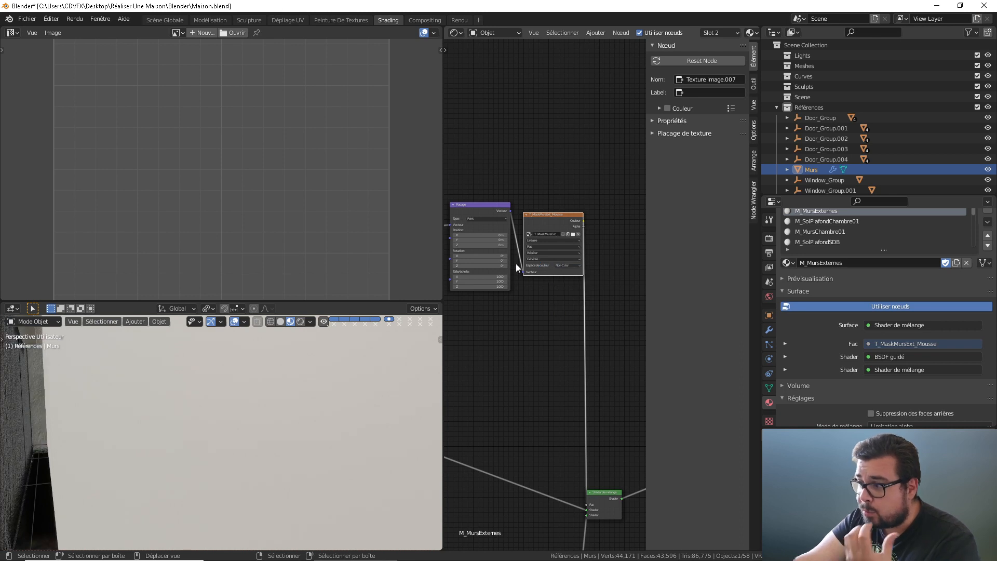
click(184, 31)
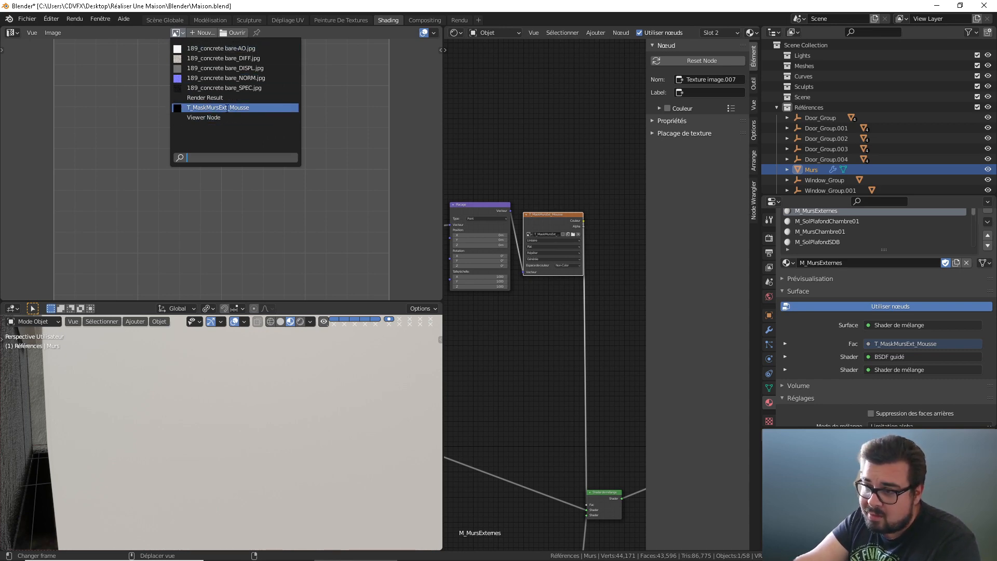
click(228, 108)
Step: Start saving the mask image under a new name, creating and opening a Masques folder inside Textures\Murs Extérieurs of the project
click(57, 32)
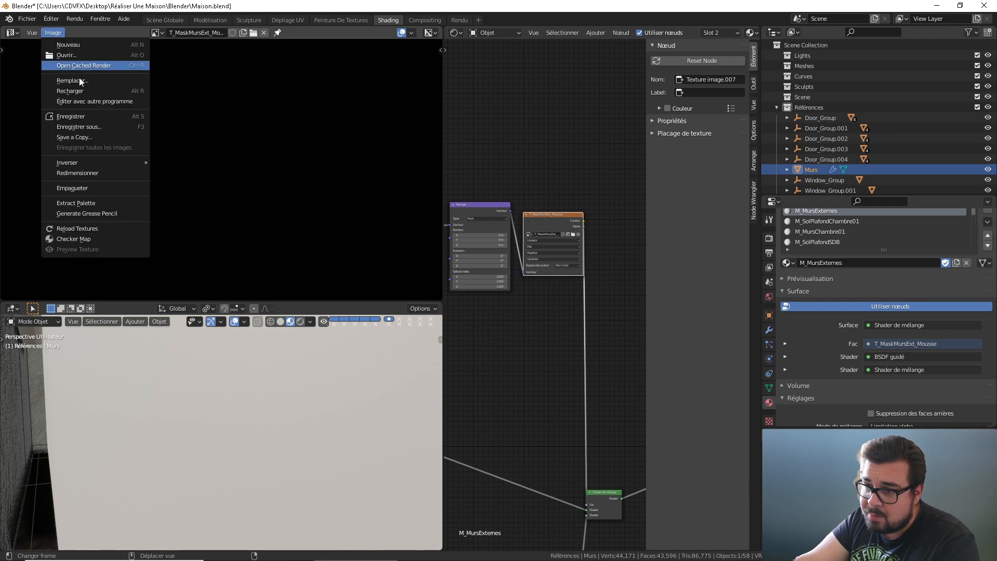
click(89, 125)
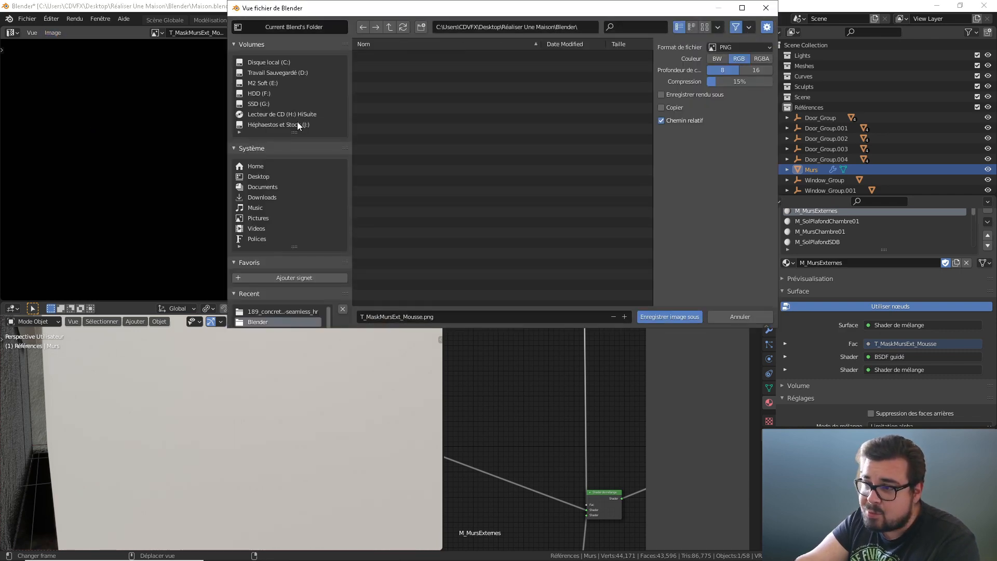
click(258, 178)
double_click(390, 70)
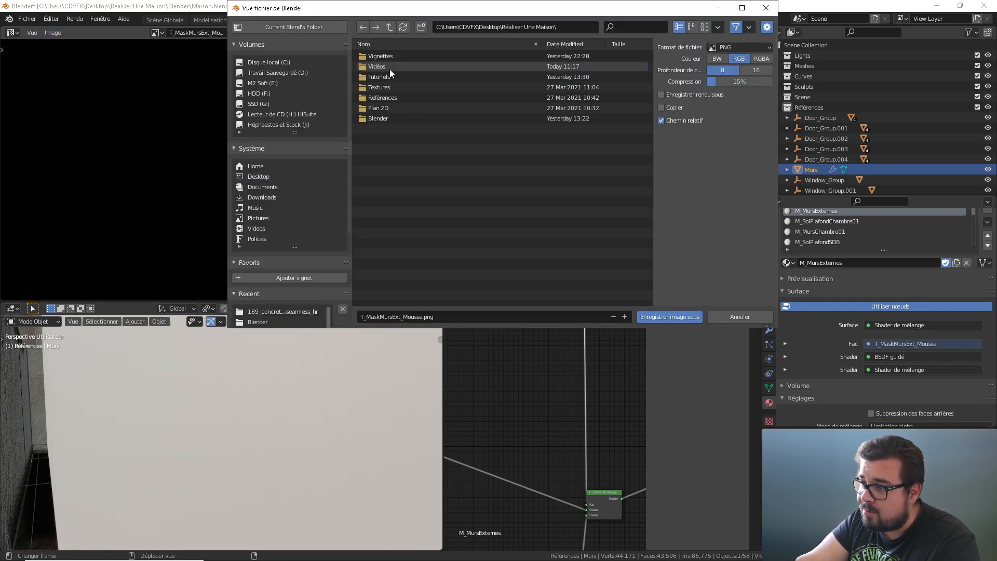
double_click(386, 88)
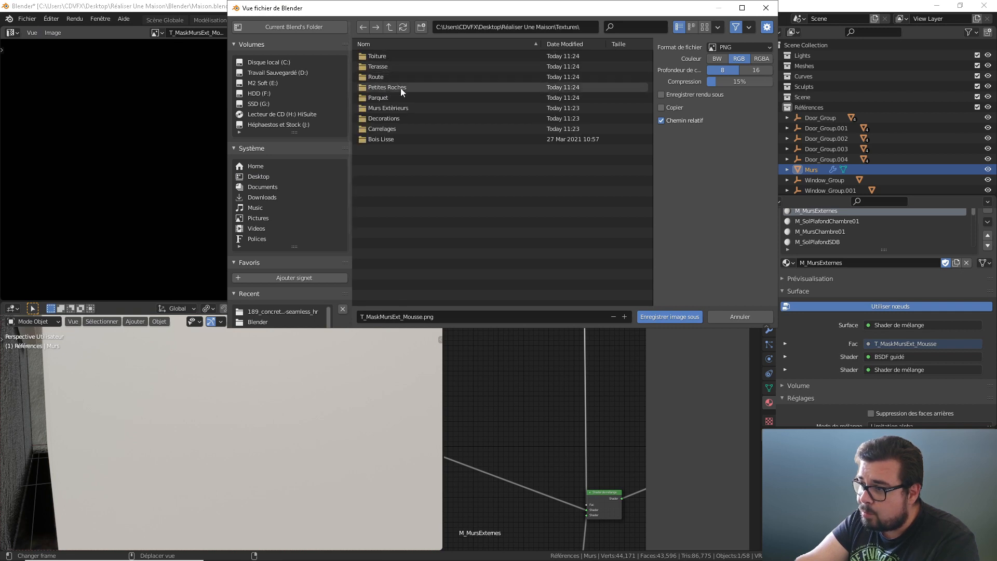
double_click(397, 110)
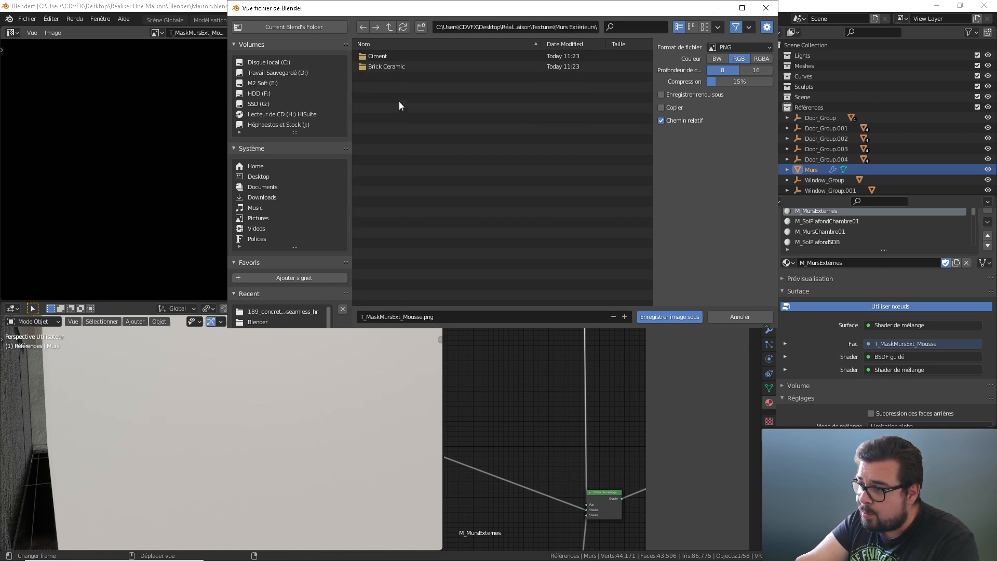
click(421, 27)
text(Mas)
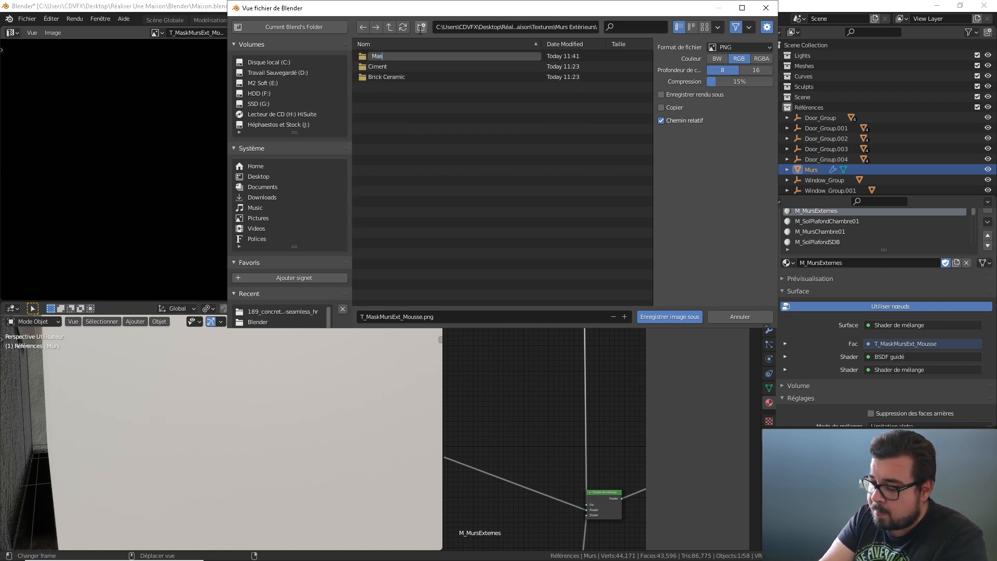
text(ques)
key(Return)
double_click(387, 56)
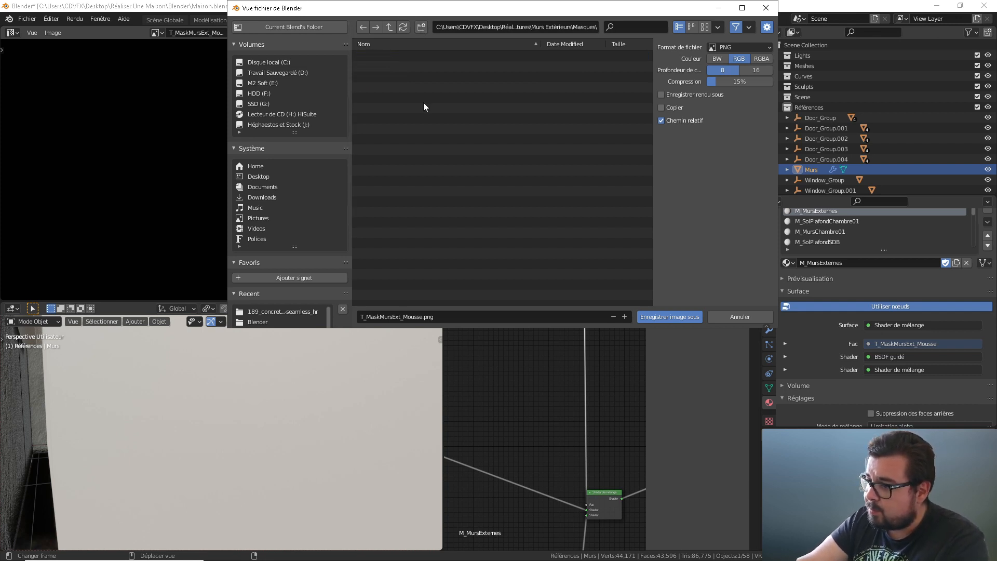
Step: Save the mask as T_MaskMursExt_Mousse.png in PNG format with BW colour, 16-bit depth and 0% compression
click(731, 47)
click(733, 47)
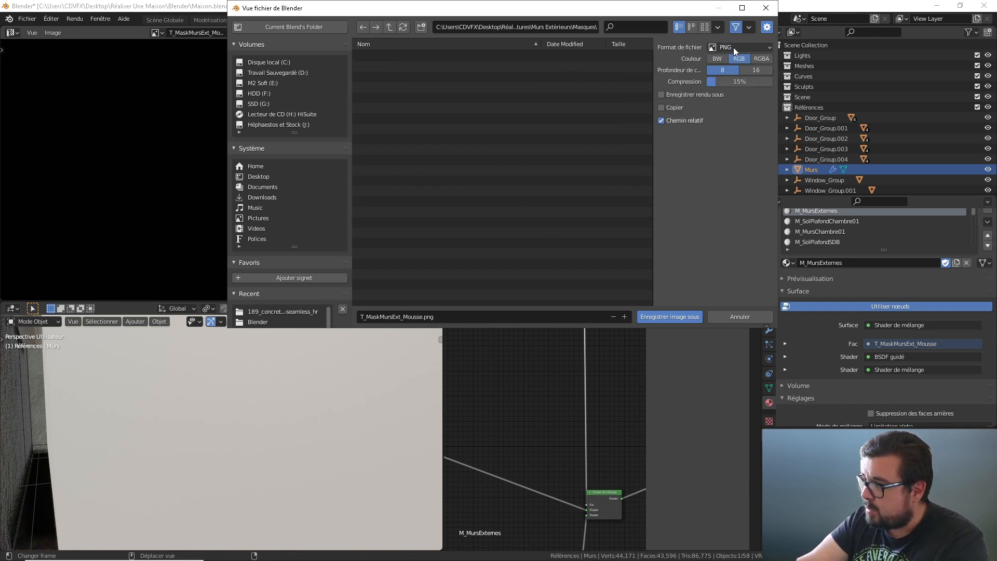
click(754, 69)
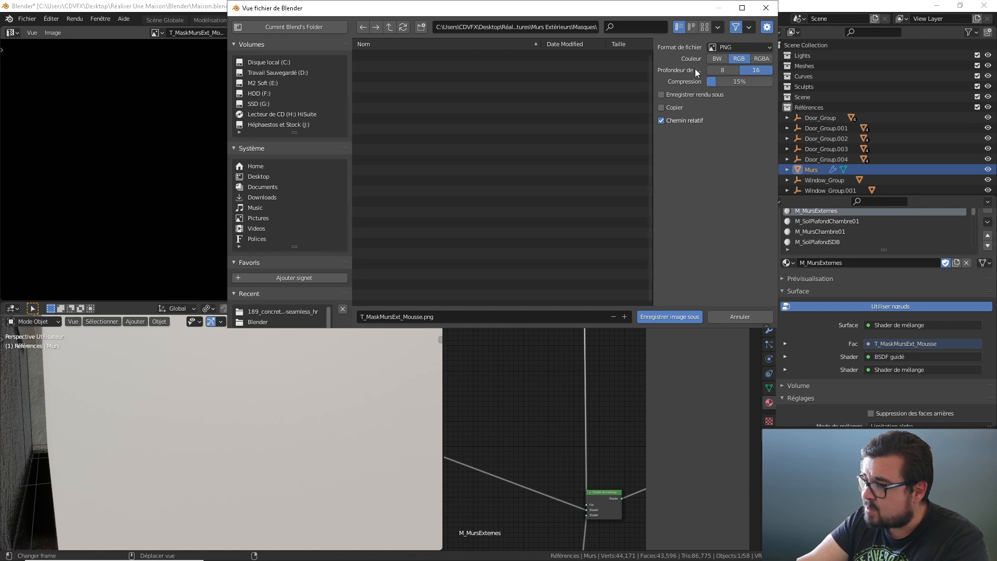
drag(728, 82, 713, 81)
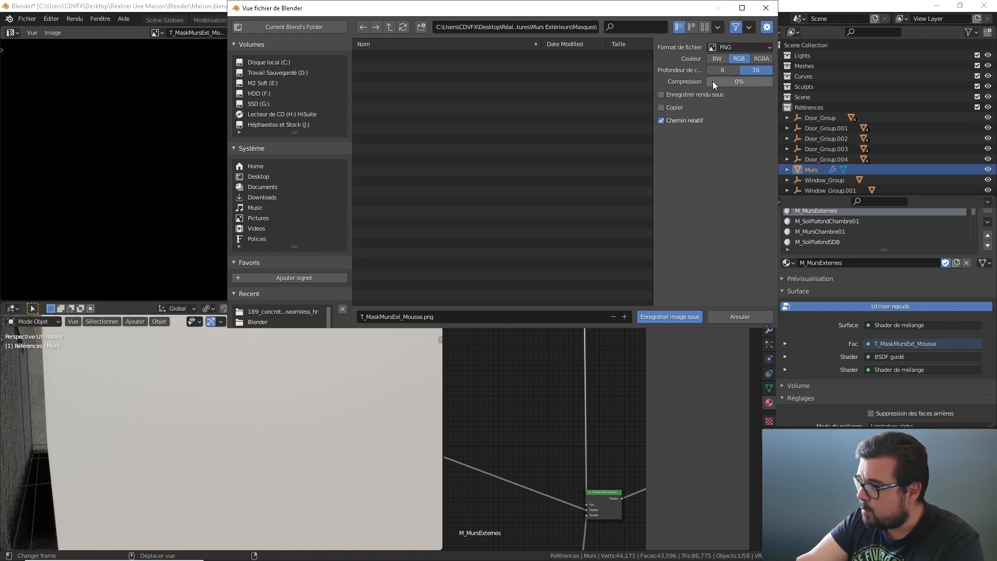
click(718, 59)
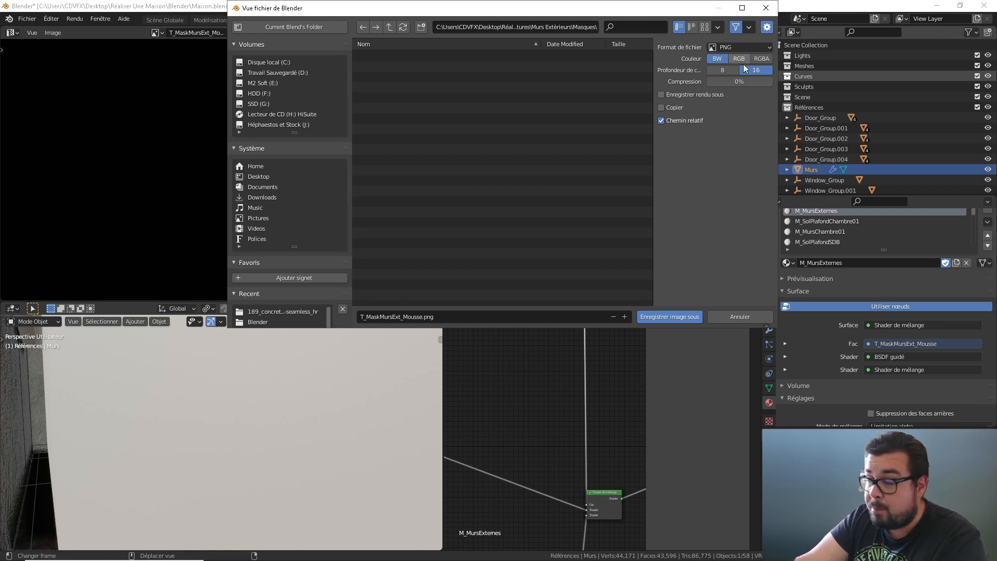
click(671, 315)
Step: Switch to the texture painting workspace and load T_MaskMursExt_Mousse into its paint image editor
middle_drag(184, 385, 374, 382)
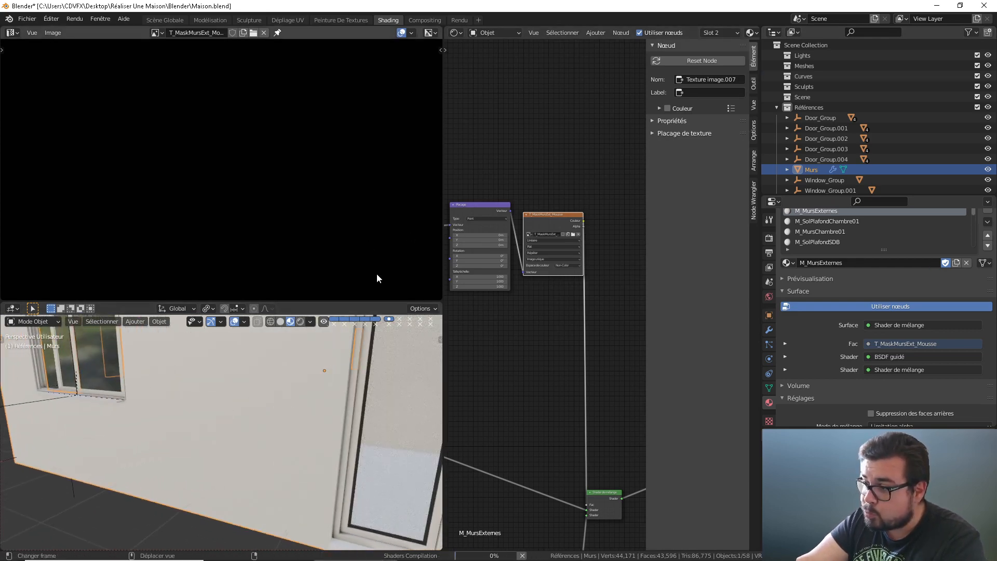
double_click(335, 20)
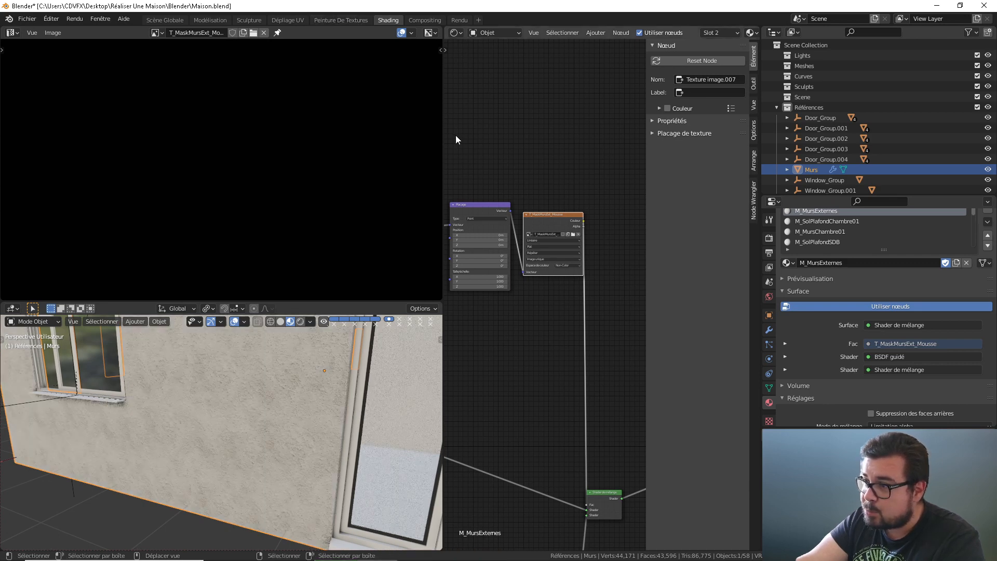
click(338, 21)
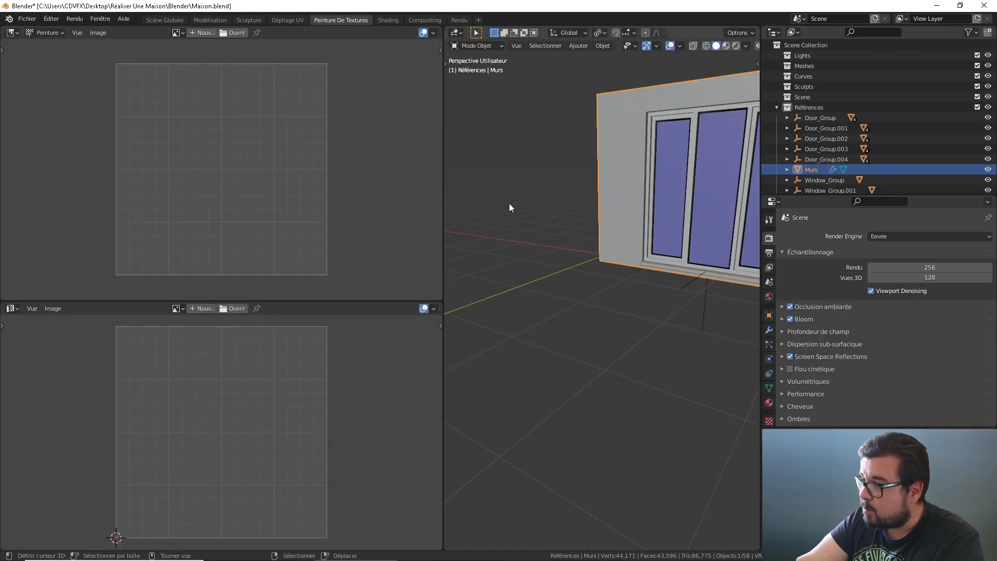
shift+middle_drag(642, 201, 480, 260)
shift+middle_drag(628, 236, 528, 253)
scroll(545, 255, up, 3)
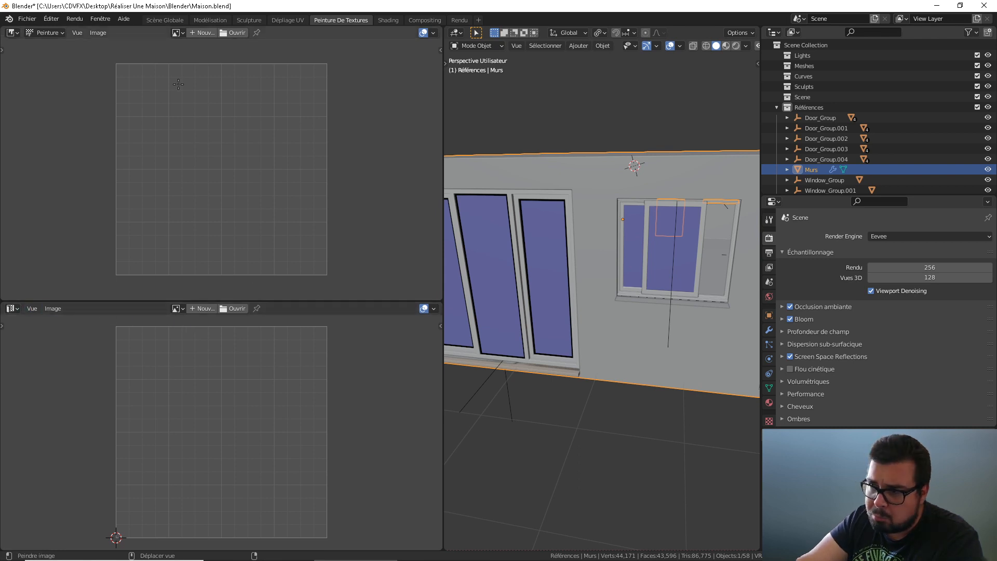
click(179, 33)
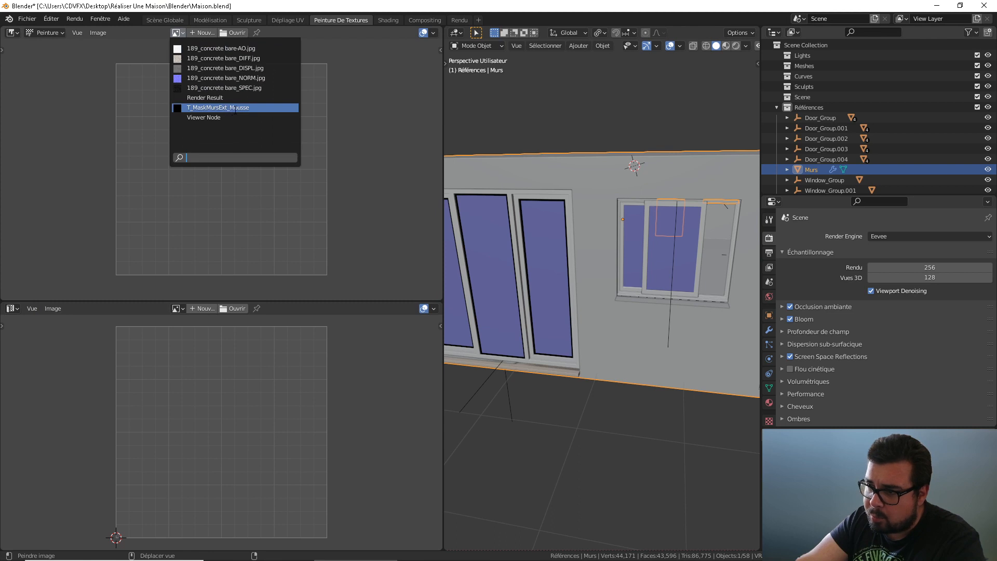
click(235, 108)
scroll(291, 168, down, 8)
scroll(293, 175, up, 3)
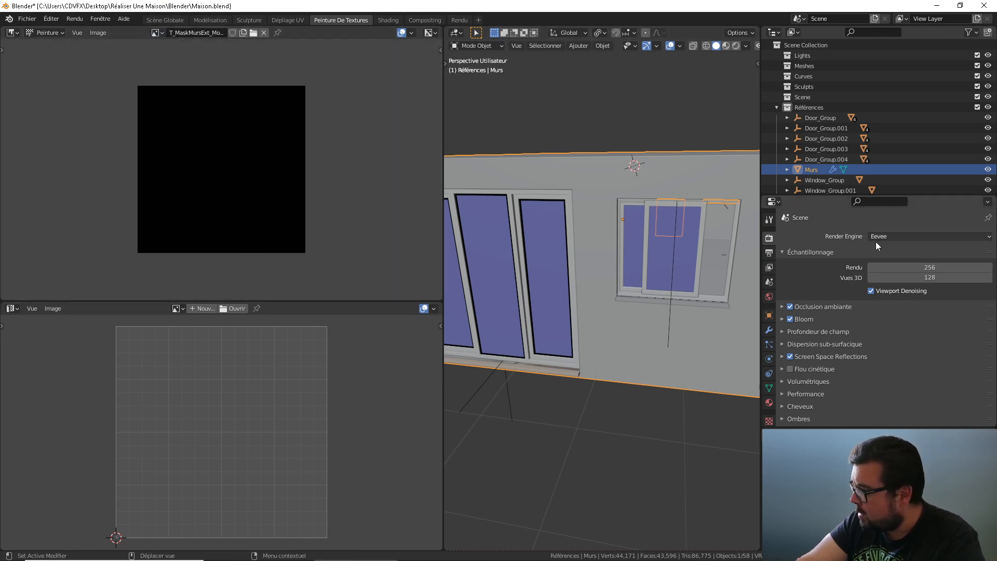
Step: Put the Murs object into texture paint mode with T_MaskMursExt_Mousse of M_MursExternes as the active paint slot
click(769, 220)
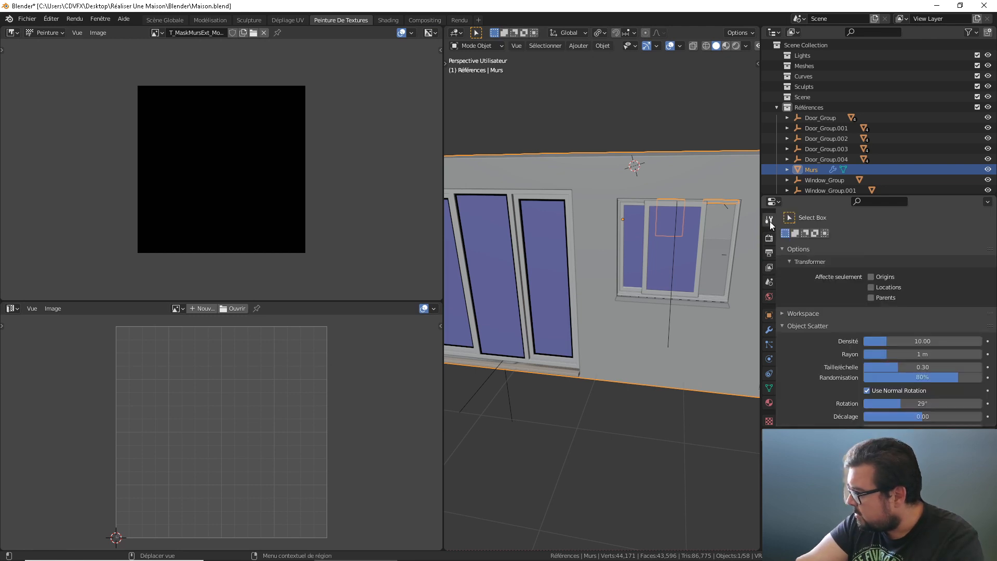
scroll(851, 287, down, 1)
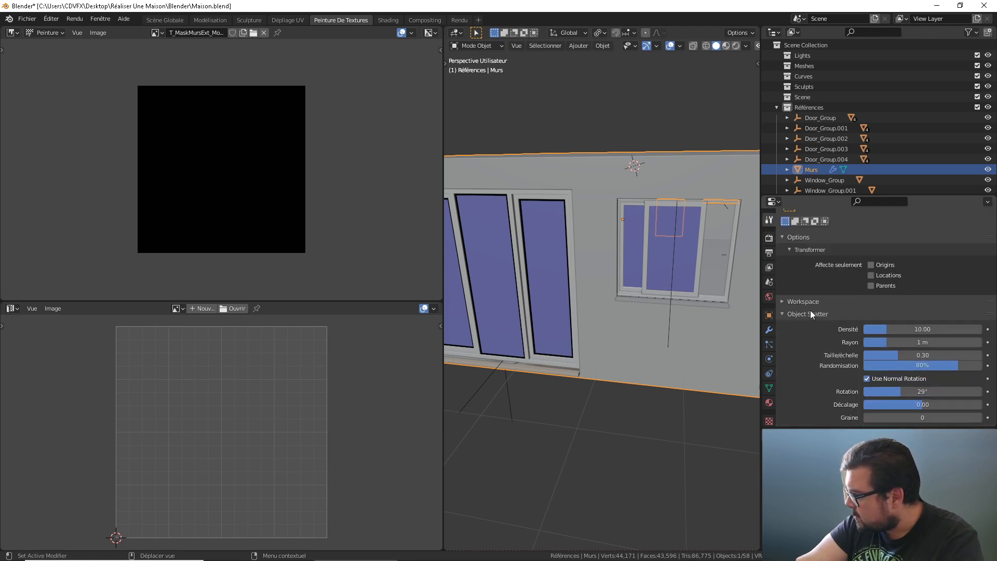
click(474, 45)
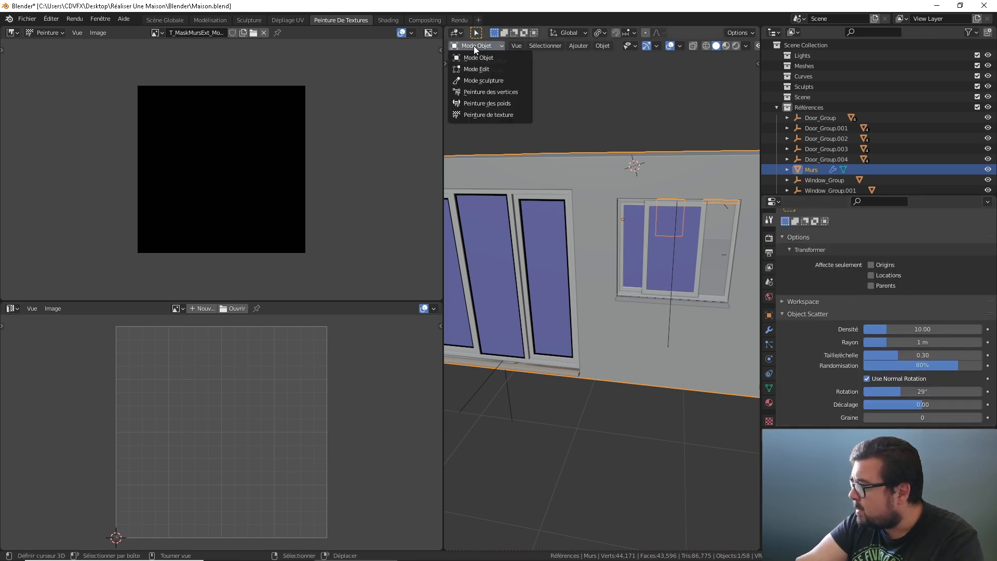
click(509, 115)
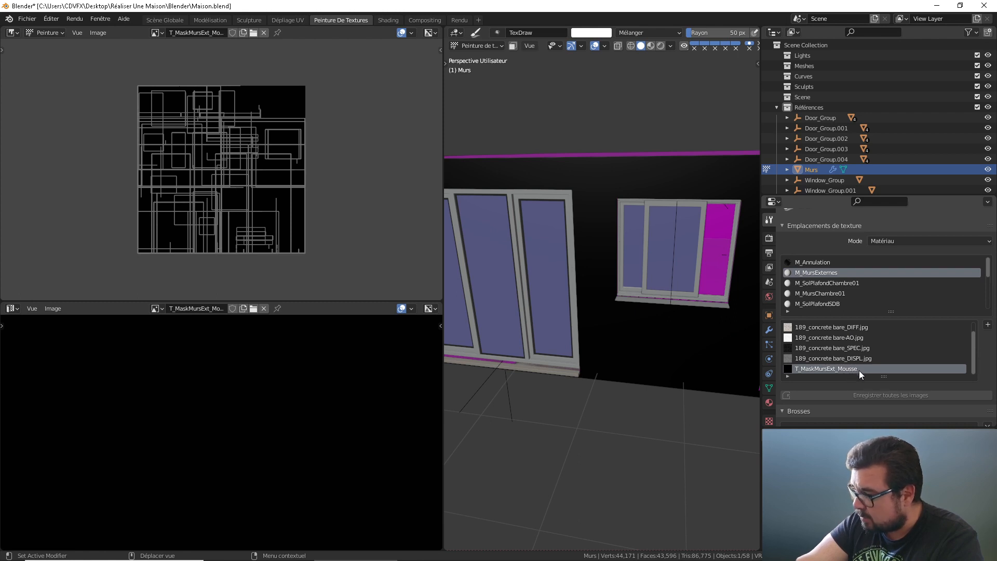
Step: Frame the exterior wall around the large three-panel window and display the viewport in material preview
middle_drag(707, 312, 702, 278)
scroll(675, 271, down, 2)
middle_drag(654, 254, 628, 239)
scroll(626, 239, up, 3)
scroll(615, 249, down, 5)
scroll(561, 296, up, 2)
scroll(581, 341, down, 4)
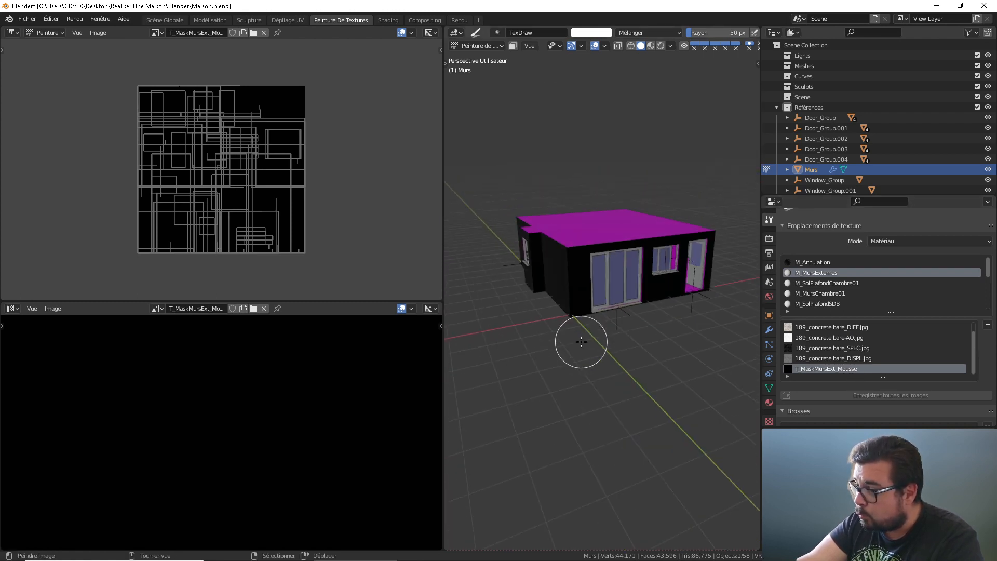
scroll(585, 340, up, 6)
middle_drag(589, 340, 610, 322)
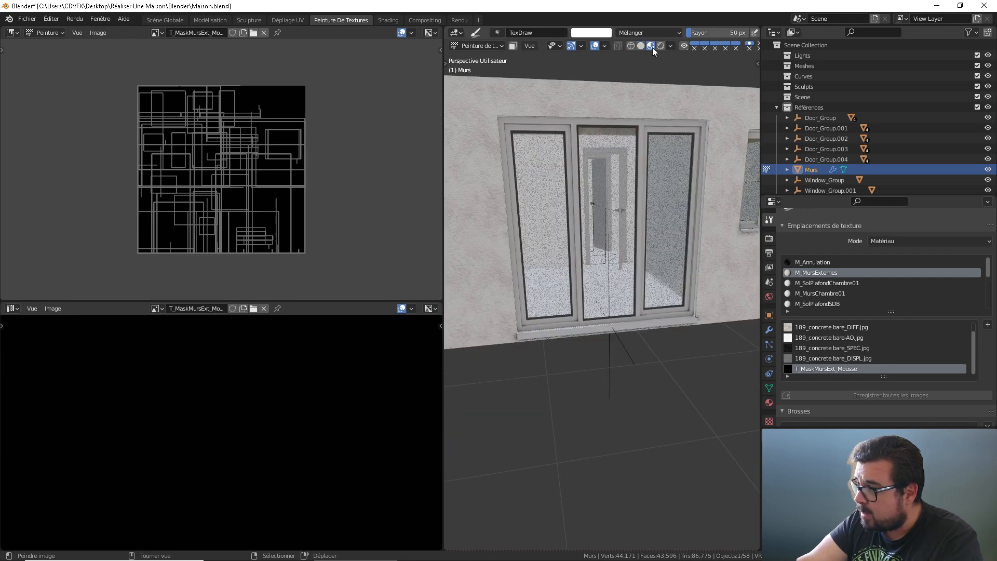
Step: Try painting the moss mask onto the lower exterior wall beside the large window, and undo the strokes
click(651, 45)
middle_drag(662, 185, 574, 172)
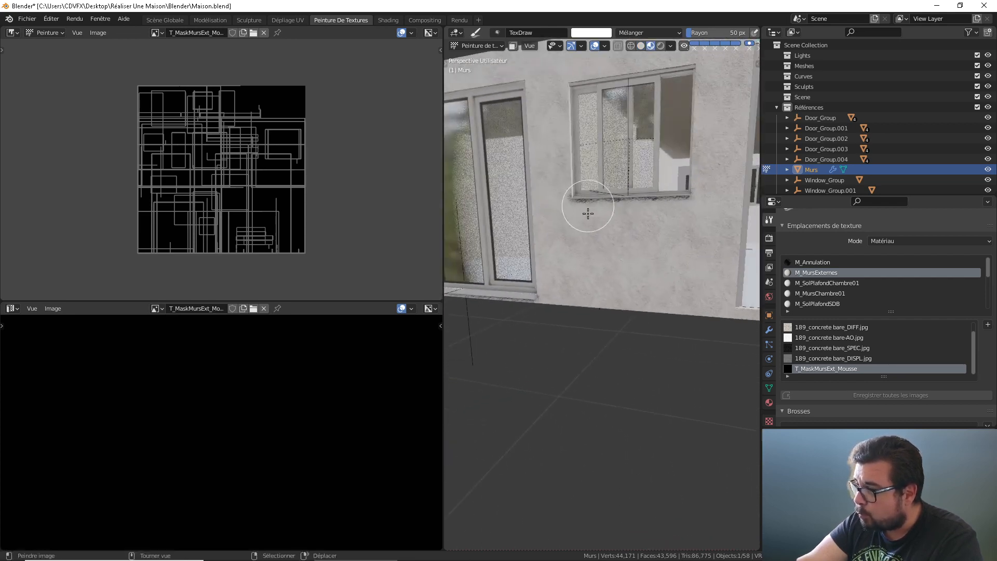
scroll(588, 218, up, 4)
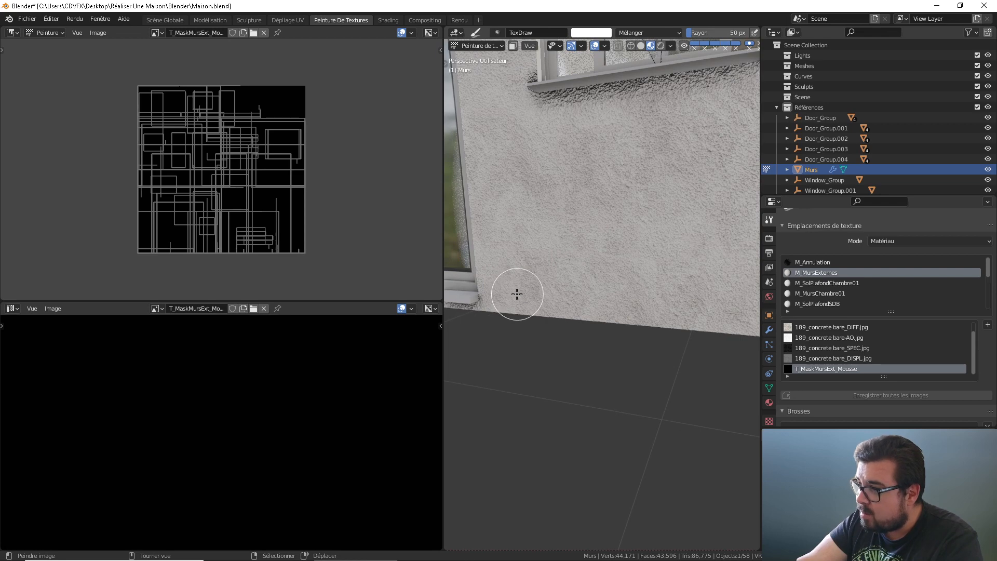
mouse_move(516, 290)
mouse_down()
mouse_move(628, 298)
mouse_move(547, 294)
mouse_move(597, 282)
mouse_move(557, 263)
mouse_move(589, 264)
mouse_move(543, 304)
mouse_move(549, 280)
mouse_move(609, 274)
mouse_move(579, 250)
mouse_move(535, 247)
mouse_move(605, 245)
mouse_move(524, 244)
mouse_move(587, 232)
mouse_move(606, 246)
mouse_up()
key(ctrl+z)
key(ctrl+z)
key(ctrl+z)
key(ctrl+z)
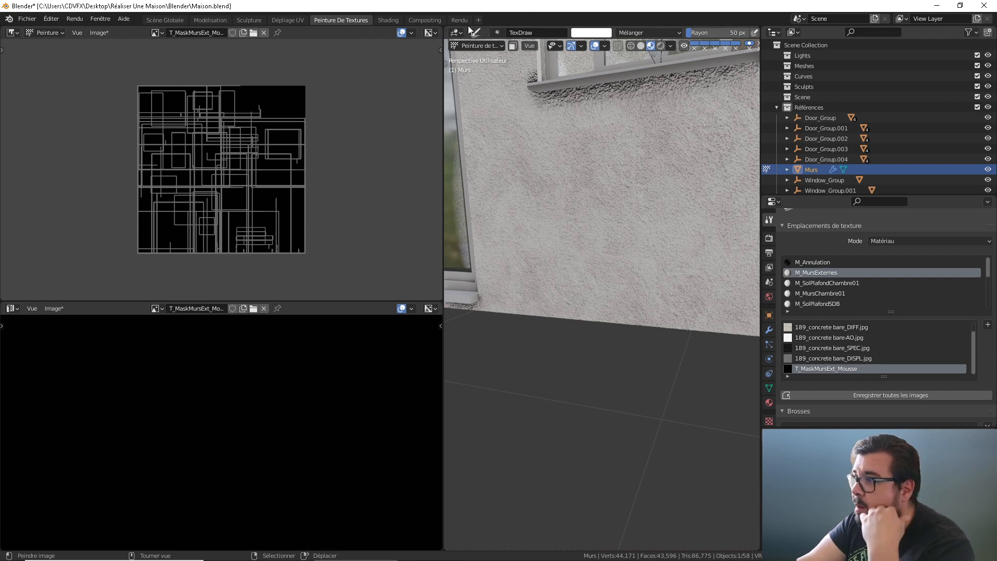
Step: In the Shading workspace, delete the Transparent BSDF and the mix shader joining it to the moss shader in M_MursExternes
click(396, 20)
scroll(521, 390, down, 5)
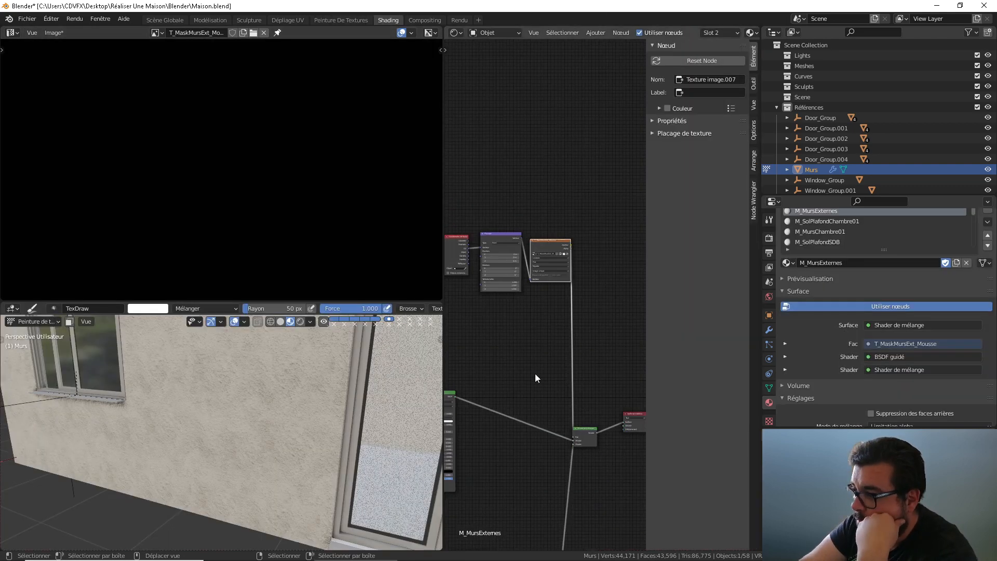
scroll(544, 244, up, 1)
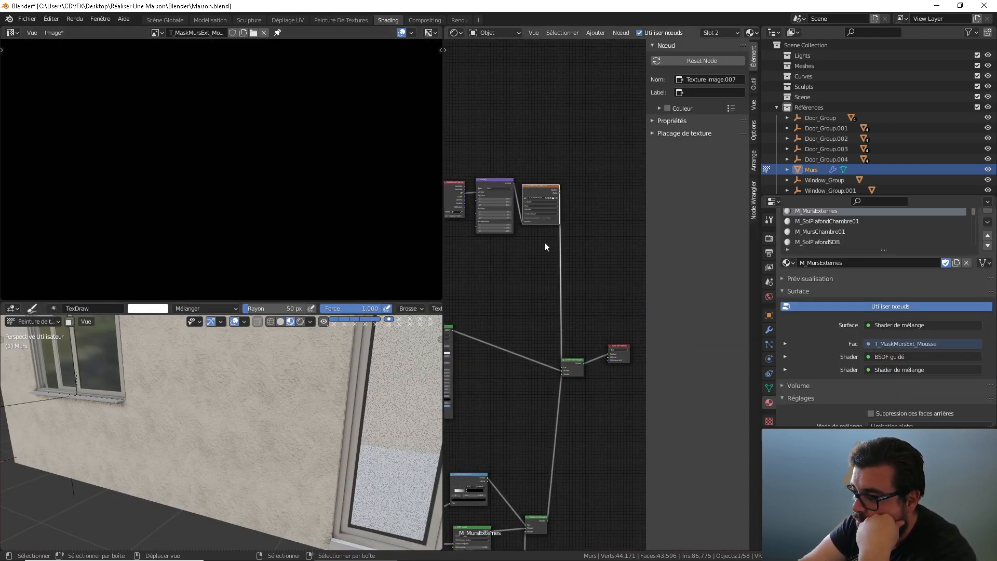
middle_drag(496, 341, 513, 311)
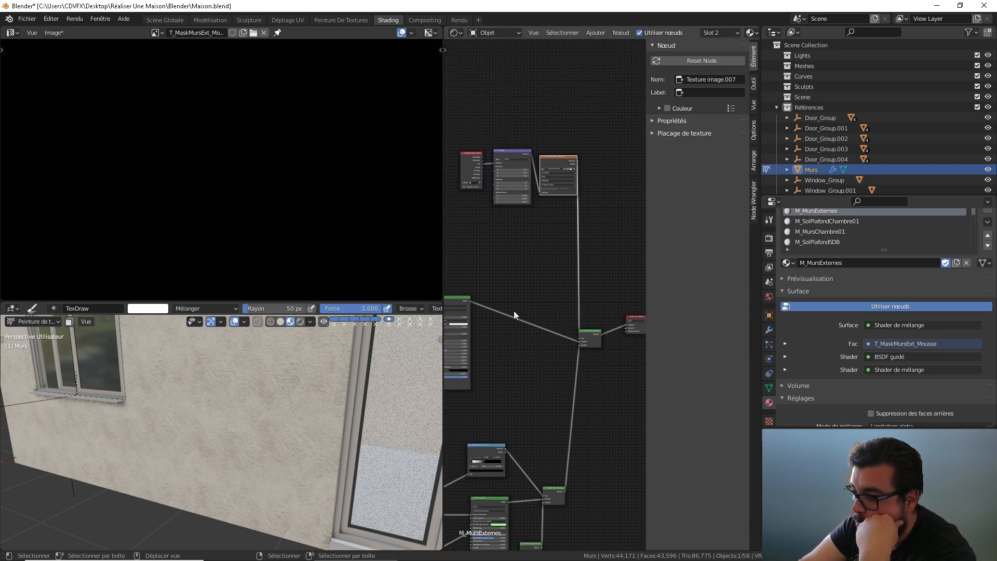
middle_drag(548, 341, 555, 259)
middle_drag(523, 390, 549, 307)
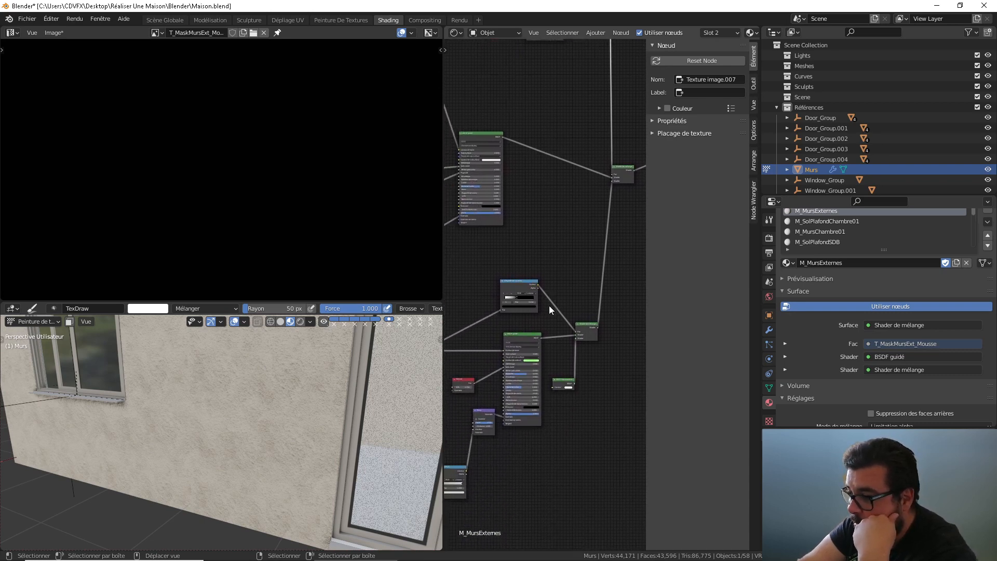
scroll(568, 335, up, 1)
middle_drag(571, 340, 552, 347)
scroll(551, 347, up, 3)
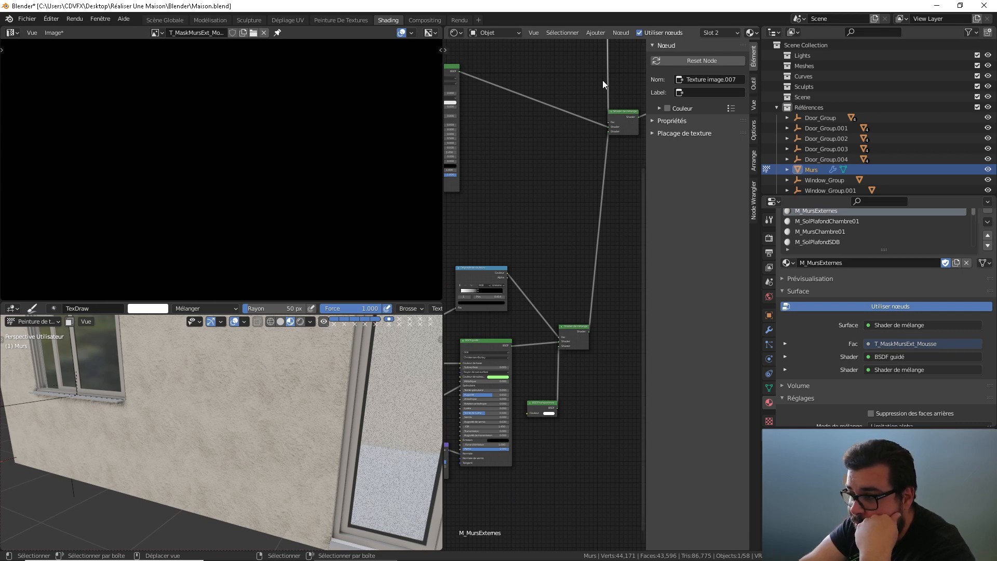
middle_drag(569, 211, 563, 222)
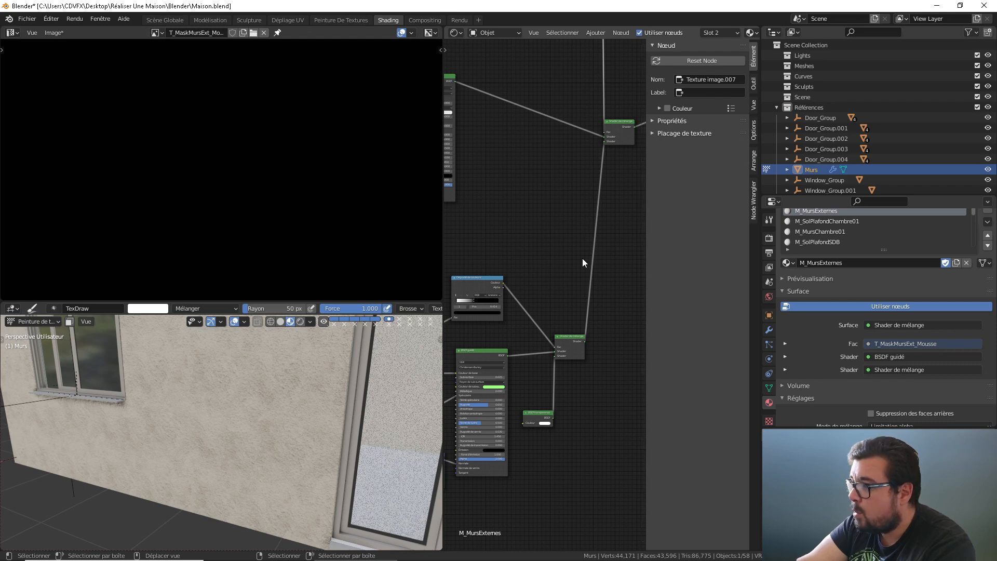
click(543, 416)
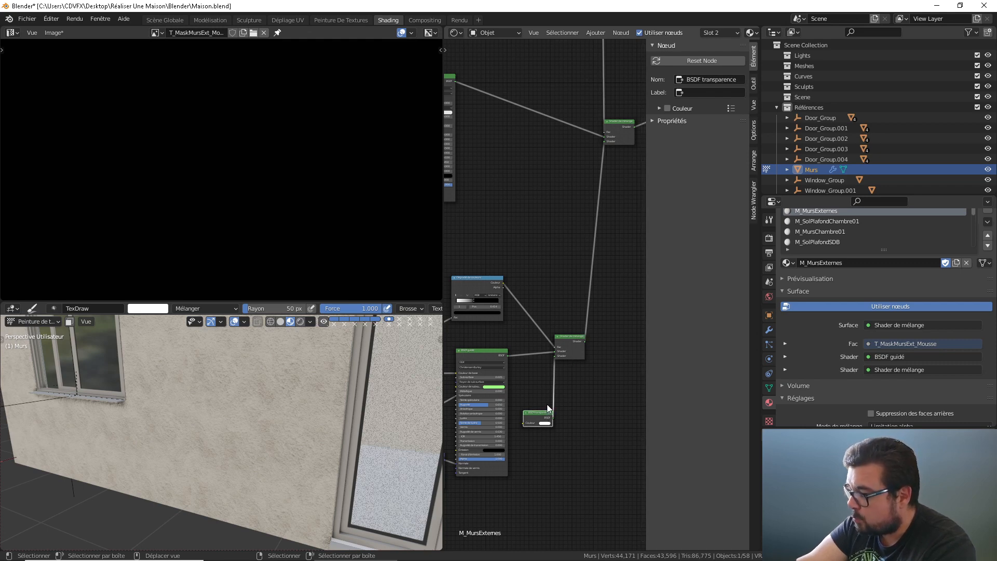
key(Delete)
click(558, 337)
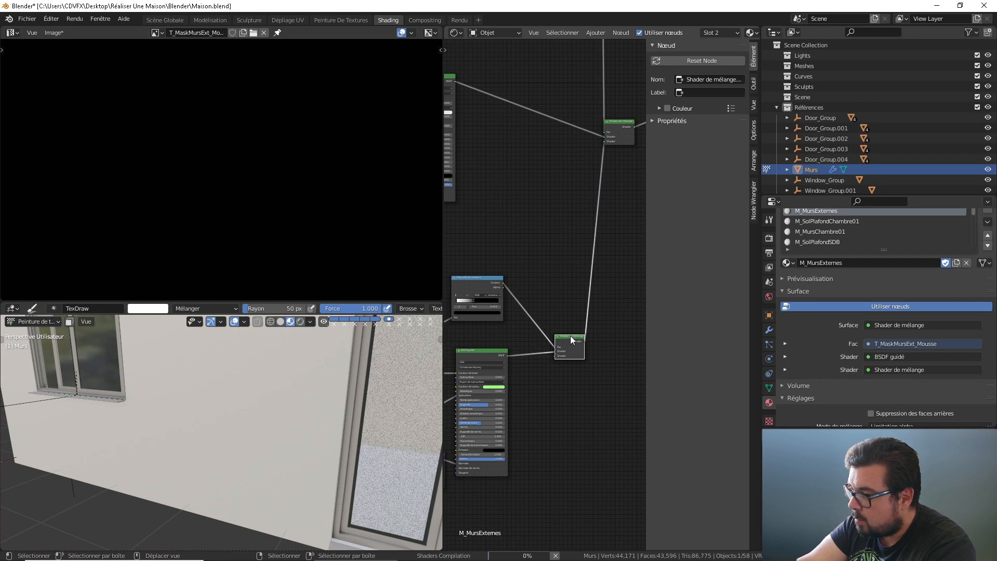
key(Delete)
key(Home)
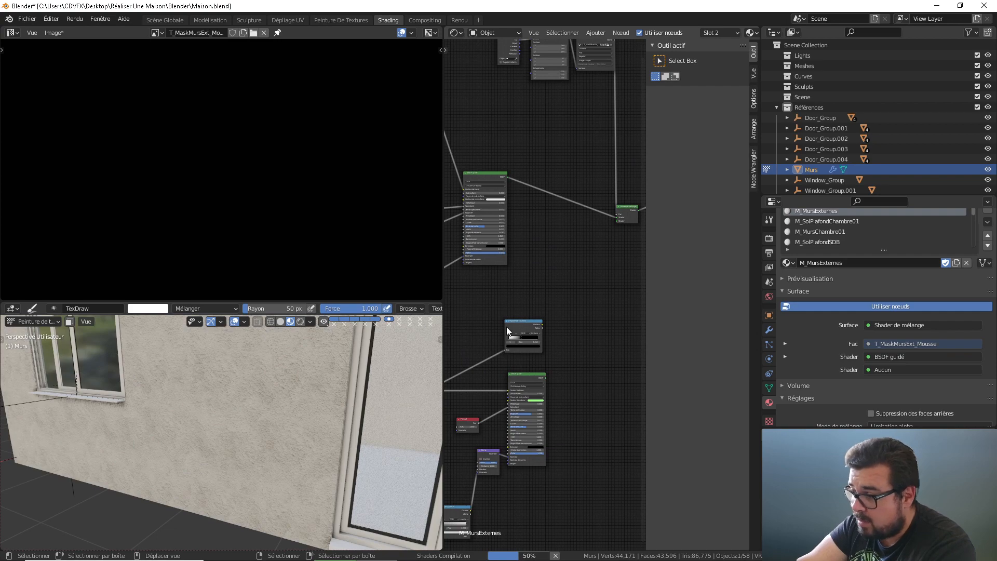
Step: Insert a colour Mix node between the mask texture and the final mix shader's factor, and connect the moss colour ramp to its second colour
drag(522, 321, 514, 286)
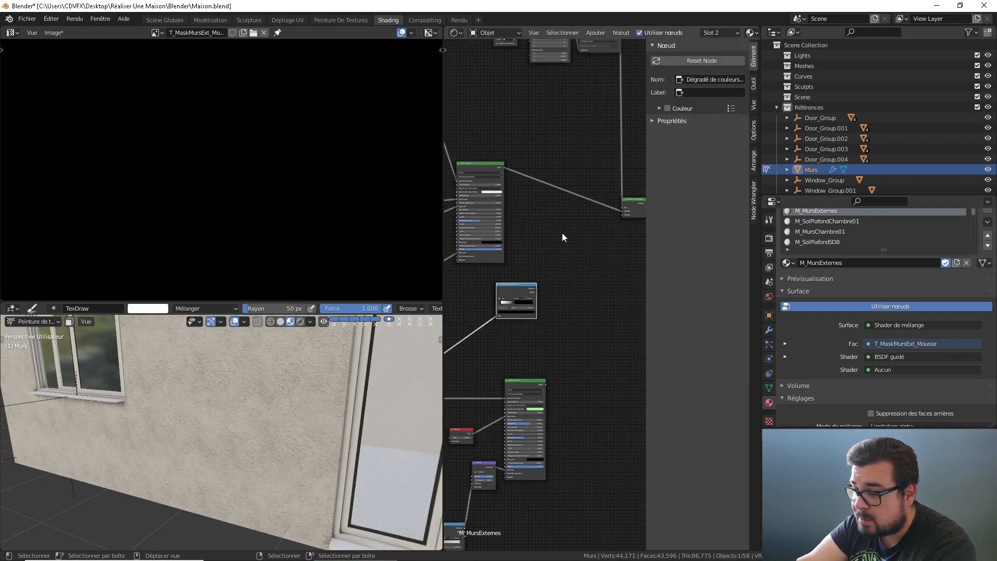
key(shift+a)
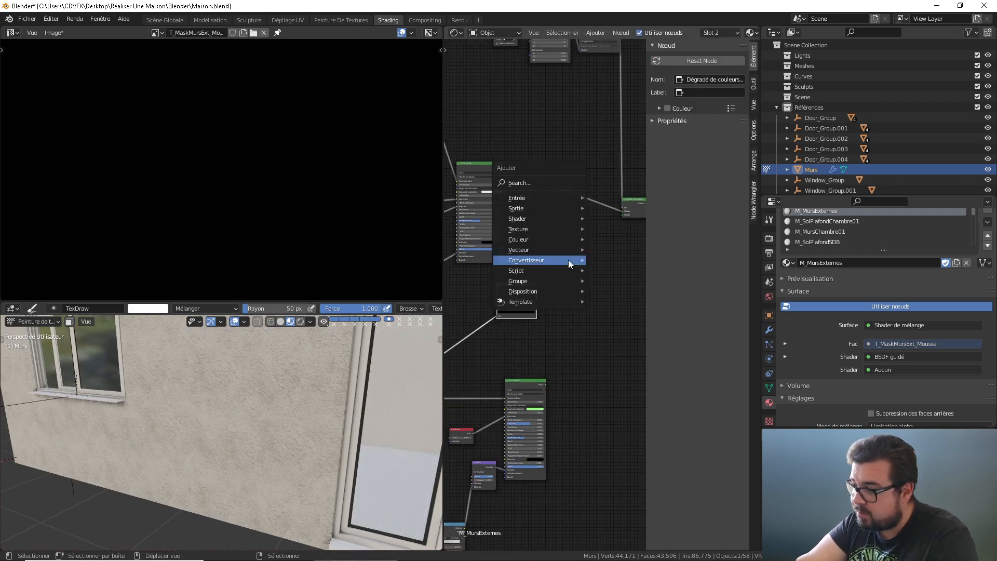
mouse_move(537, 239)
click(618, 294)
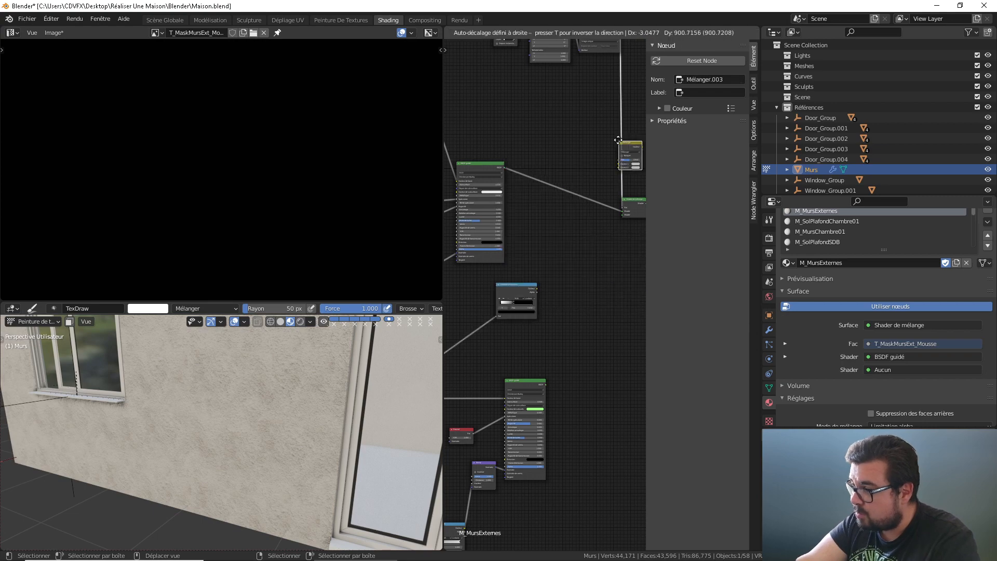
click(631, 142)
middle_drag(635, 125, 581, 179)
drag(606, 201, 511, 335)
middle_drag(564, 173, 507, 214)
scroll(534, 230, up, 5)
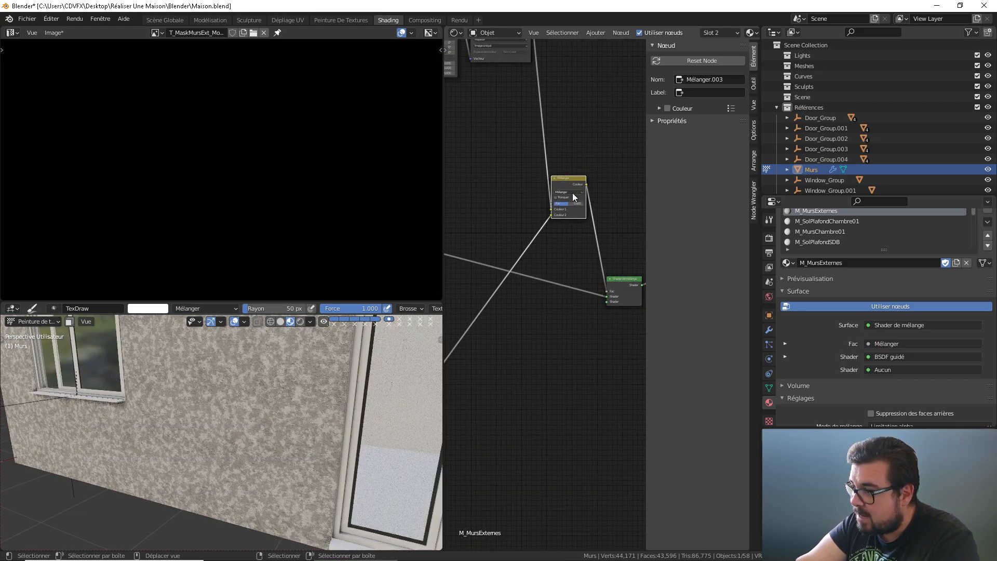
Step: Set the new Mix node to Multiply (Multiplier) blending and raise its factor to the maximum
click(571, 192)
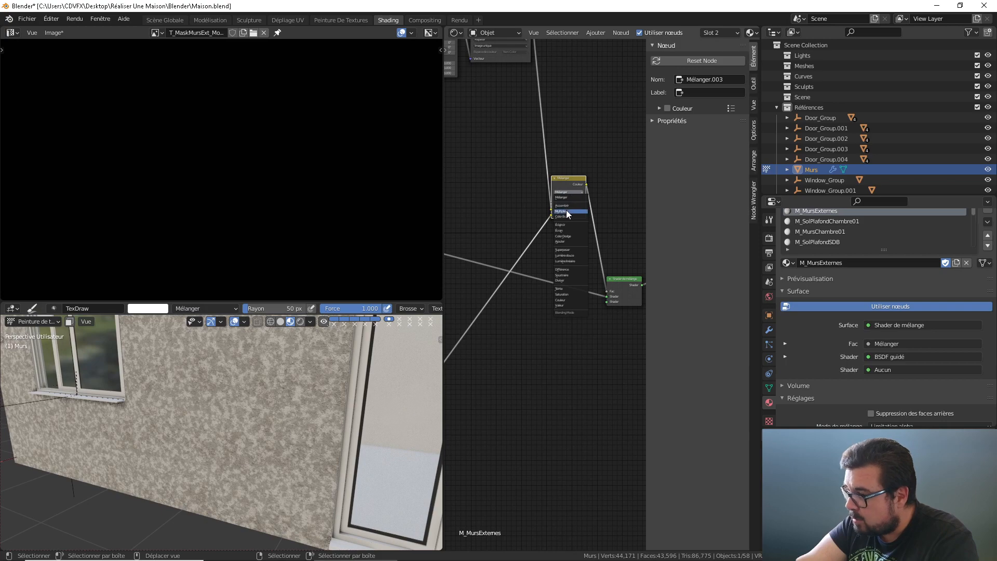
click(567, 212)
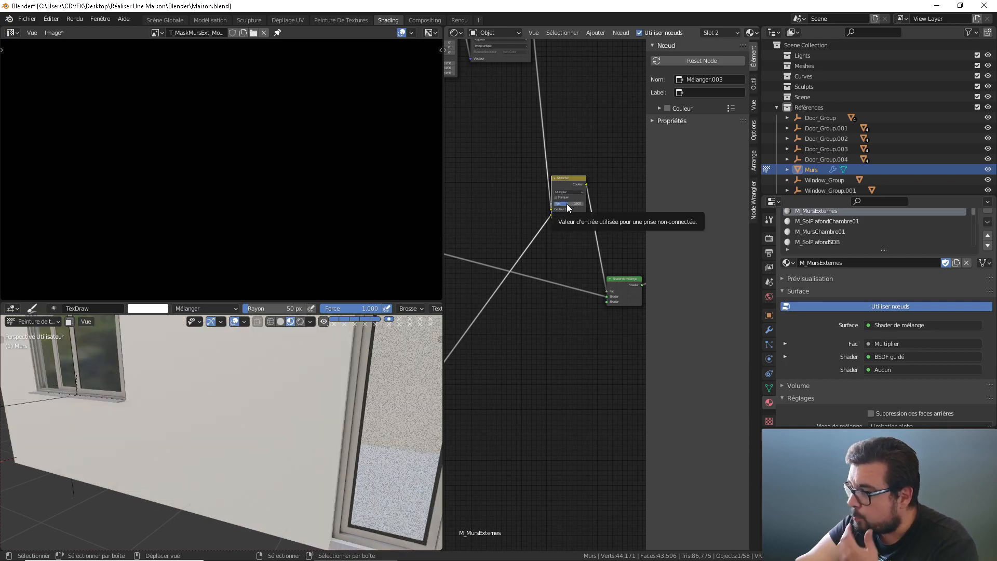
drag(566, 204, 584, 203)
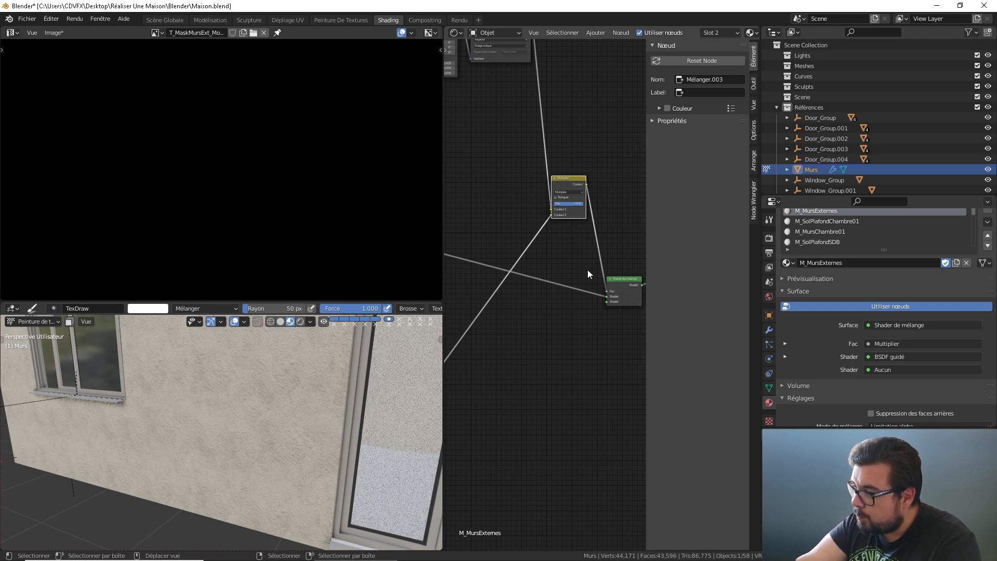
middle_drag(584, 263, 545, 198)
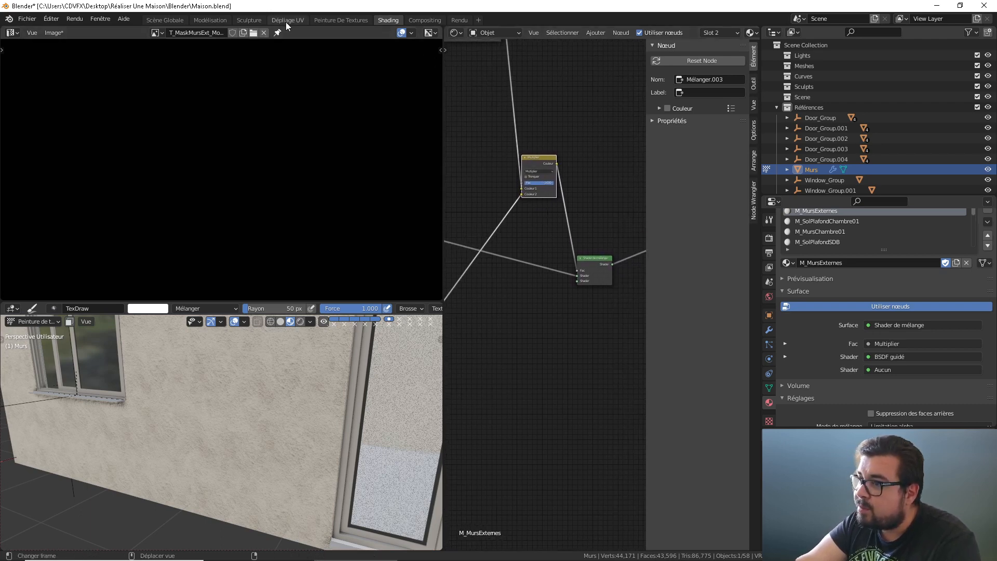
Step: Return to texture painting and paint a large rounded white patch on the mask near the base of the exterior wall
click(322, 20)
scroll(540, 223, up, 3)
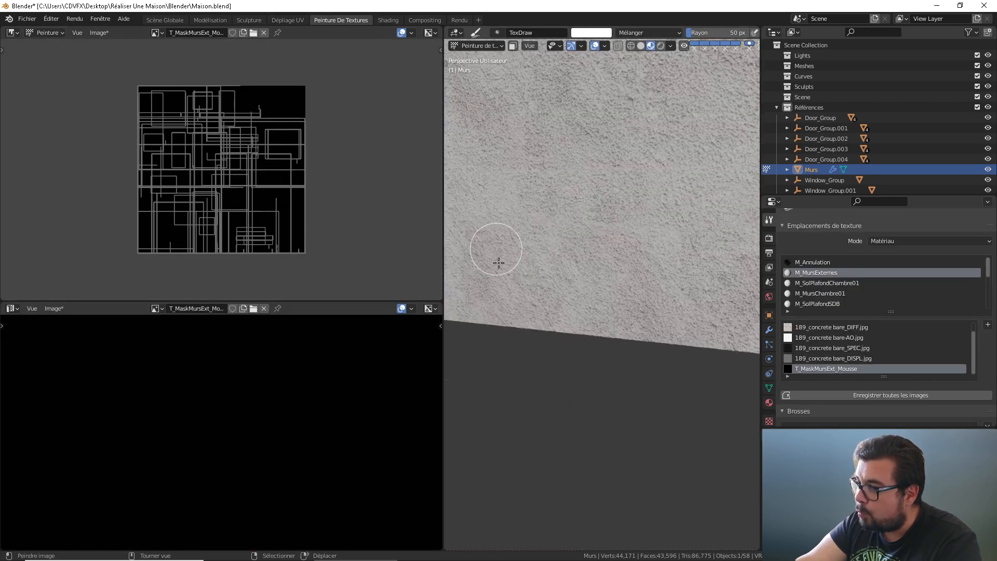
mouse_move(504, 292)
mouse_down()
mouse_move(530, 297)
mouse_move(528, 276)
mouse_move(574, 270)
mouse_move(516, 272)
mouse_move(487, 235)
mouse_move(563, 215)
mouse_move(574, 250)
mouse_move(499, 241)
mouse_move(529, 170)
mouse_move(499, 218)
mouse_move(535, 176)
mouse_move(525, 229)
mouse_move(498, 200)
mouse_move(509, 213)
mouse_up()
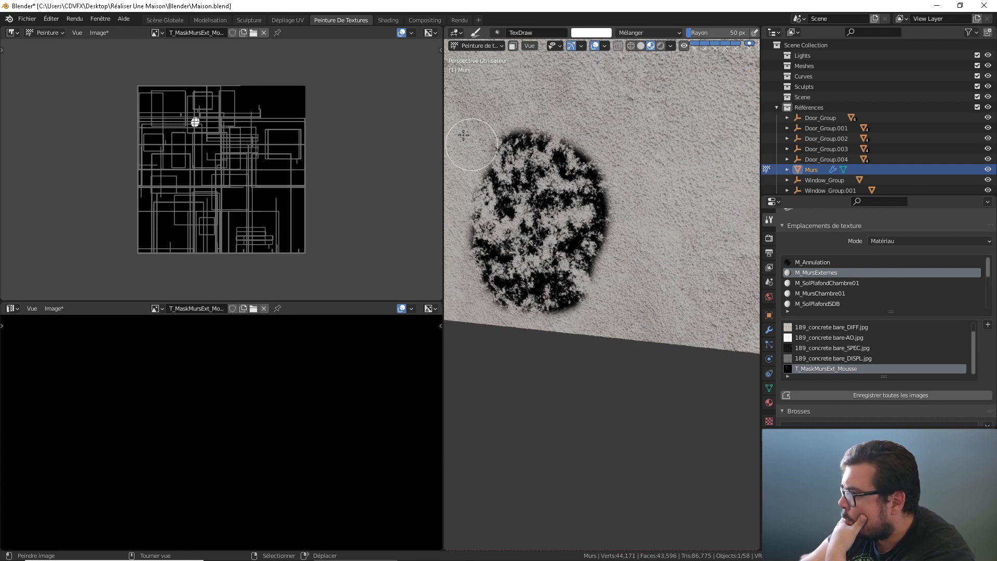
Step: Connect the green moss Principled BSDF to the second shader input of the final mix shader in M_MursExternes
click(388, 20)
middle_drag(501, 282, 560, 161)
scroll(548, 266, down, 5)
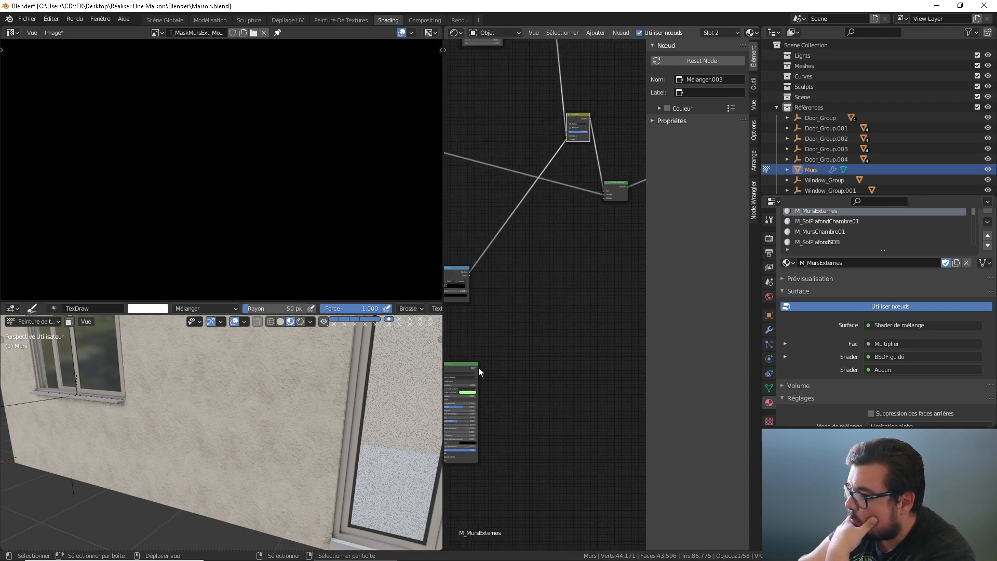
drag(478, 367, 605, 200)
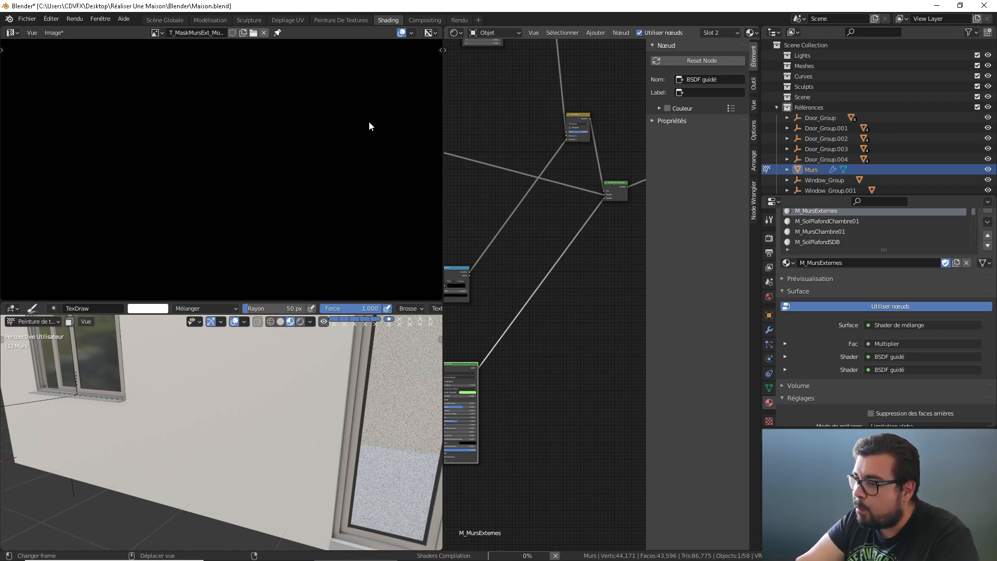
Step: Go back to texture painting and widen the moss patch sideways and down to the base of the wall
click(362, 20)
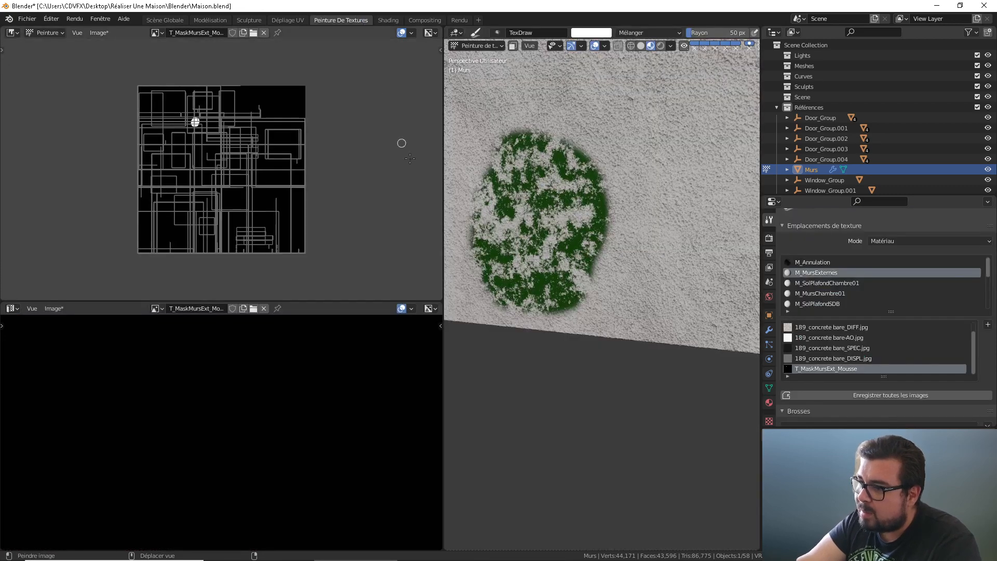
middle_drag(542, 219, 558, 223)
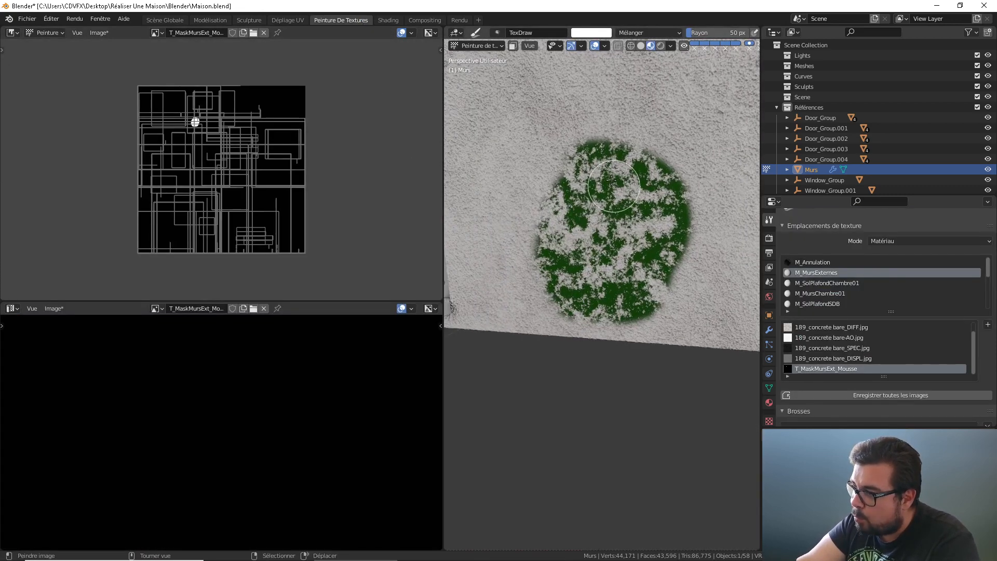
mouse_move(541, 227)
mouse_down()
mouse_move(519, 241)
mouse_move(550, 308)
mouse_move(590, 327)
mouse_move(662, 319)
mouse_move(560, 328)
mouse_move(610, 302)
mouse_move(661, 332)
mouse_move(641, 291)
mouse_move(665, 213)
mouse_move(637, 198)
mouse_up()
Step: Set the brush colour to black with value 0.000 and erase the upper part of the moss patch, leaving a low strip
click(591, 32)
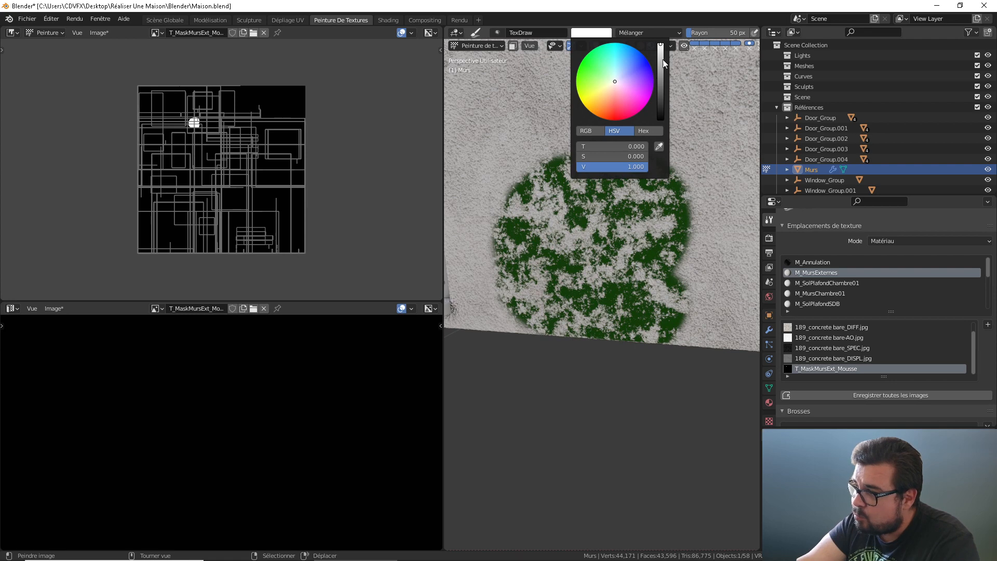
drag(663, 59, 661, 119)
mouse_move(698, 174)
mouse_down()
mouse_move(578, 166)
mouse_move(646, 151)
mouse_move(628, 145)
mouse_move(570, 167)
mouse_move(602, 180)
mouse_move(582, 193)
mouse_move(678, 209)
mouse_move(499, 213)
mouse_move(670, 226)
mouse_move(492, 232)
mouse_move(540, 233)
mouse_up()
middle_drag(540, 232, 607, 170)
scroll(575, 206, down, 4)
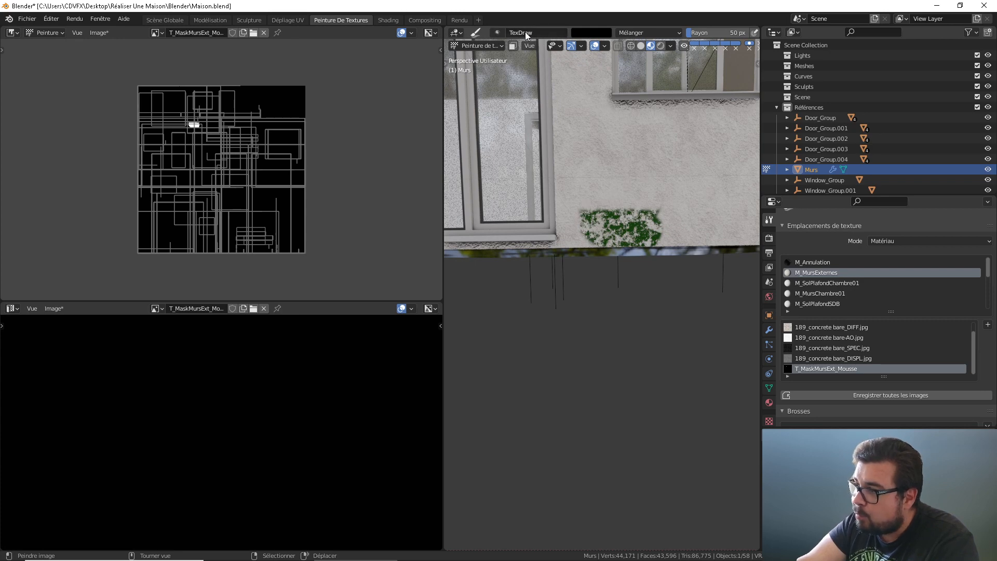
Step: Restore the brush colour to white with value 1.000 and reduce the brush radius to 27 px
click(592, 33)
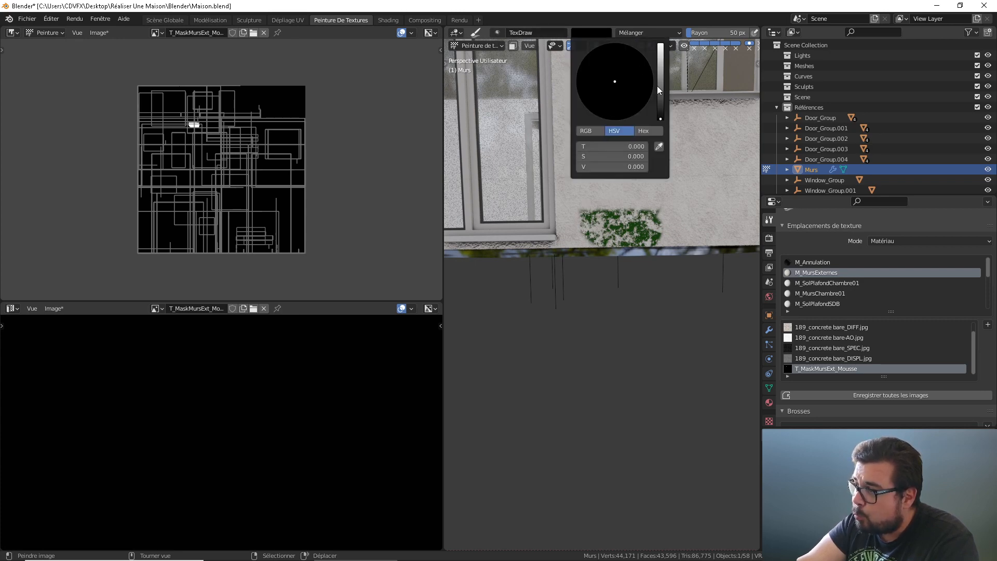
click(586, 37)
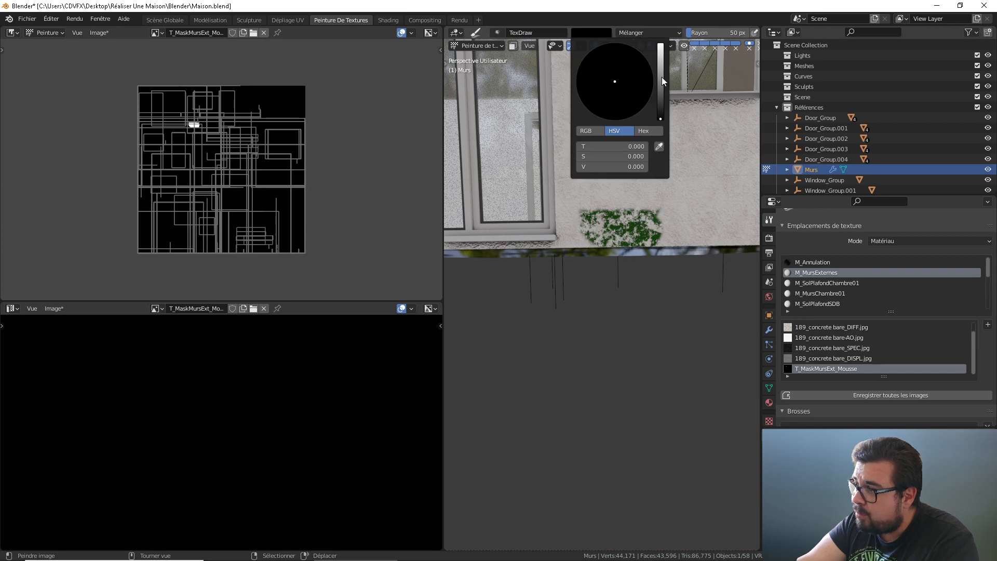
drag(662, 77, 661, 43)
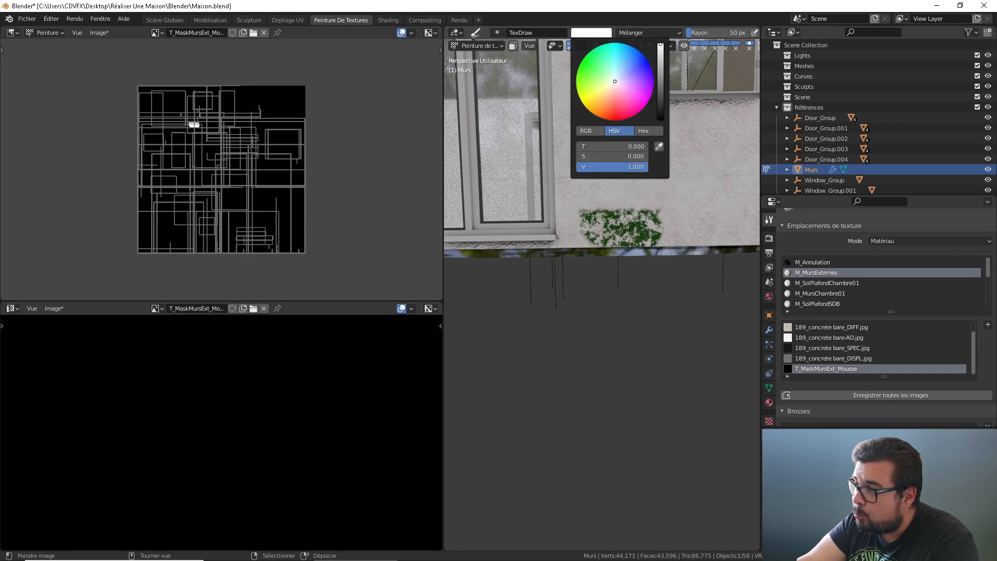
key(f)
click(588, 236)
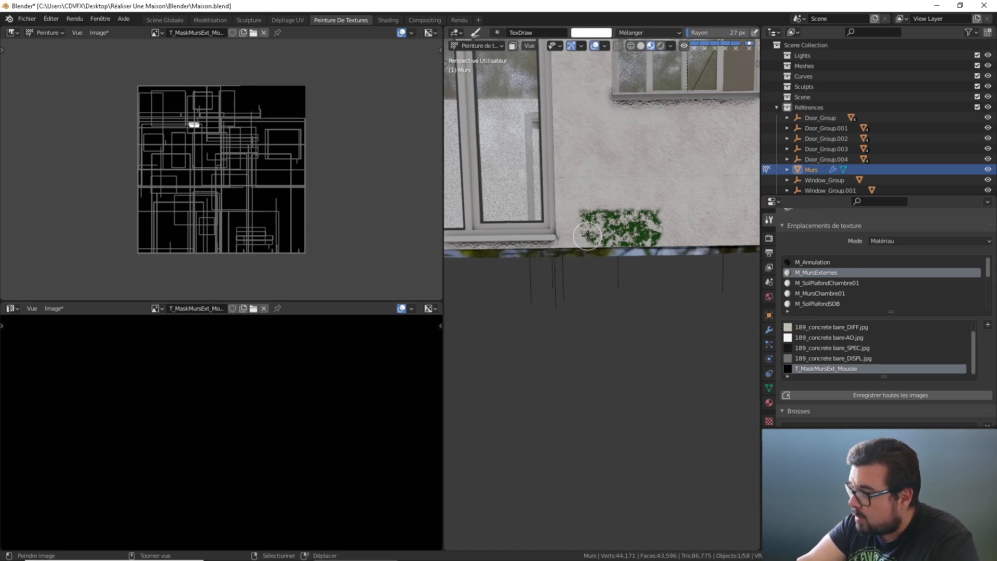
Step: Extend the white mask strokes from the moss patch beneath the large window and along the wall base to the house corner
scroll(587, 236, up, 5)
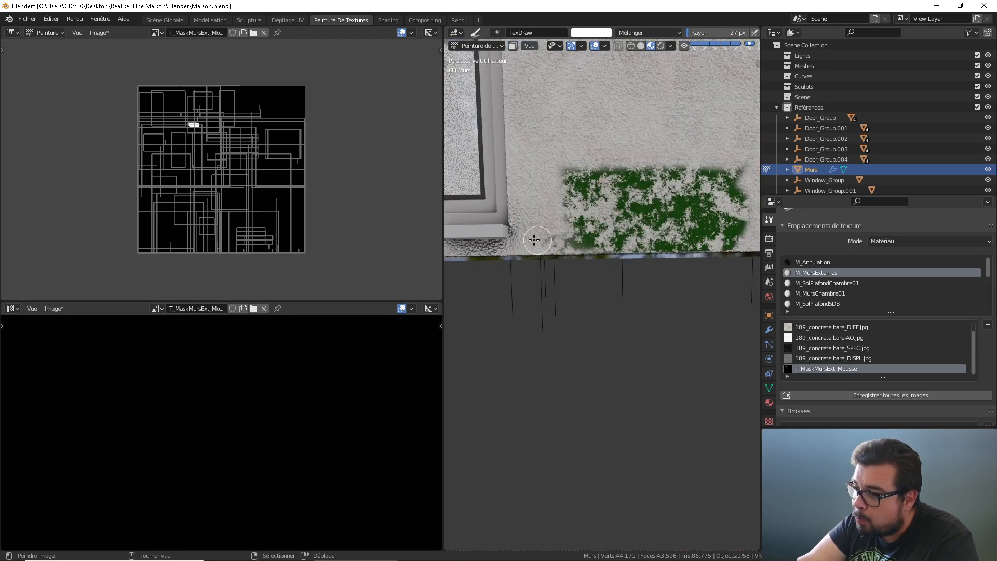
mouse_move(559, 216)
mouse_down()
mouse_move(535, 243)
mouse_move(518, 208)
mouse_up()
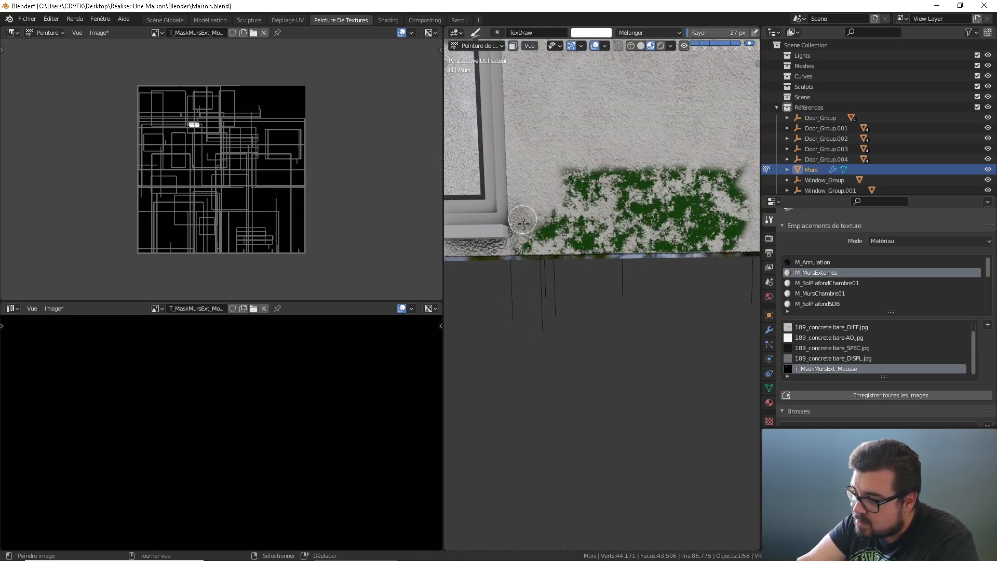
shift+middle_drag(512, 253, 727, 236)
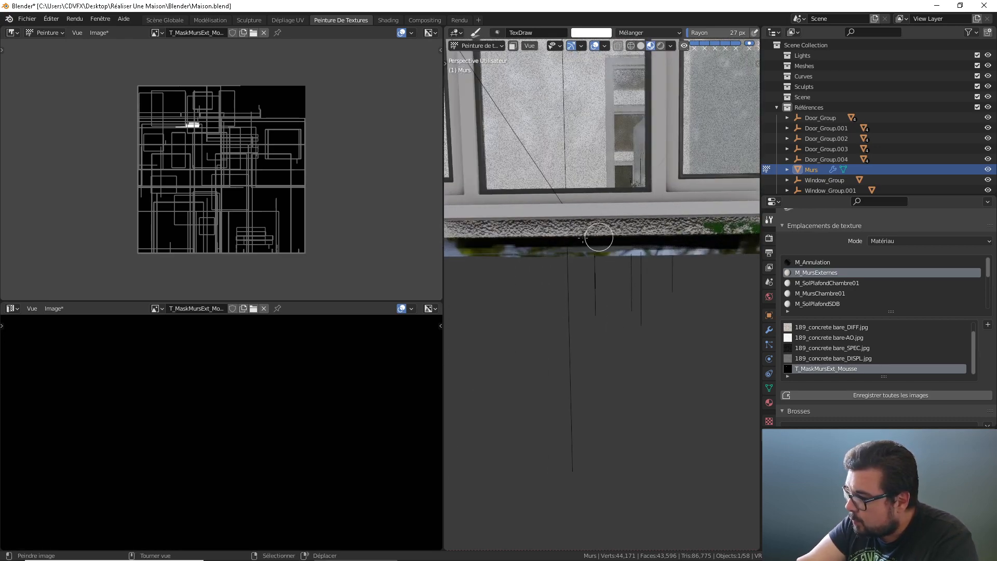
middle_drag(553, 232, 704, 238)
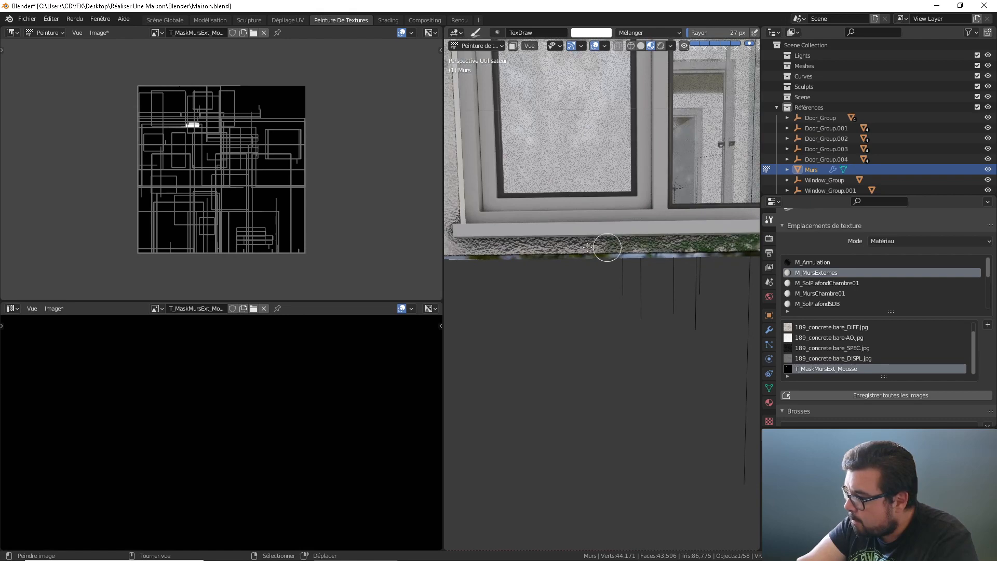
shift+middle_drag(540, 252, 631, 260)
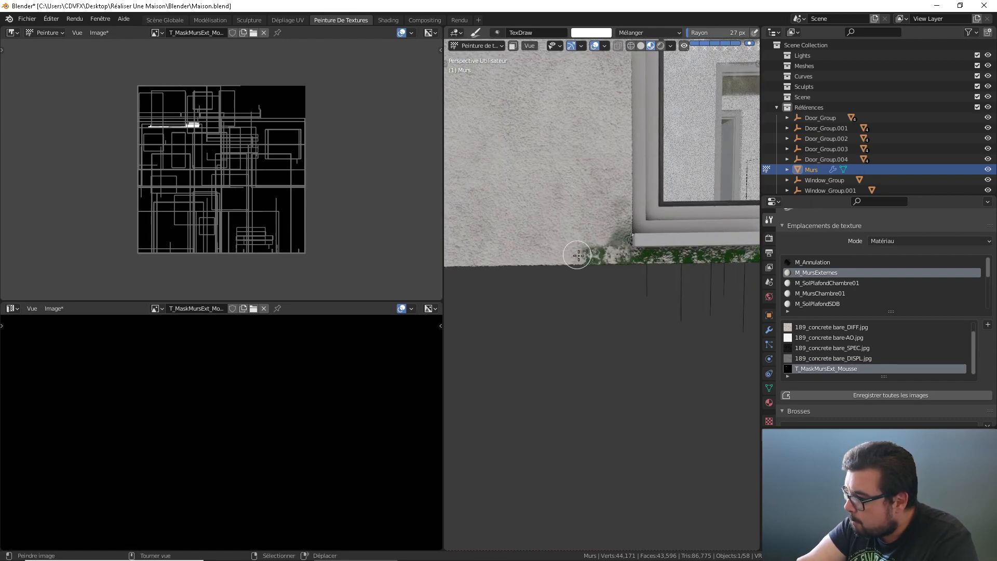
shift+middle_drag(531, 259, 660, 252)
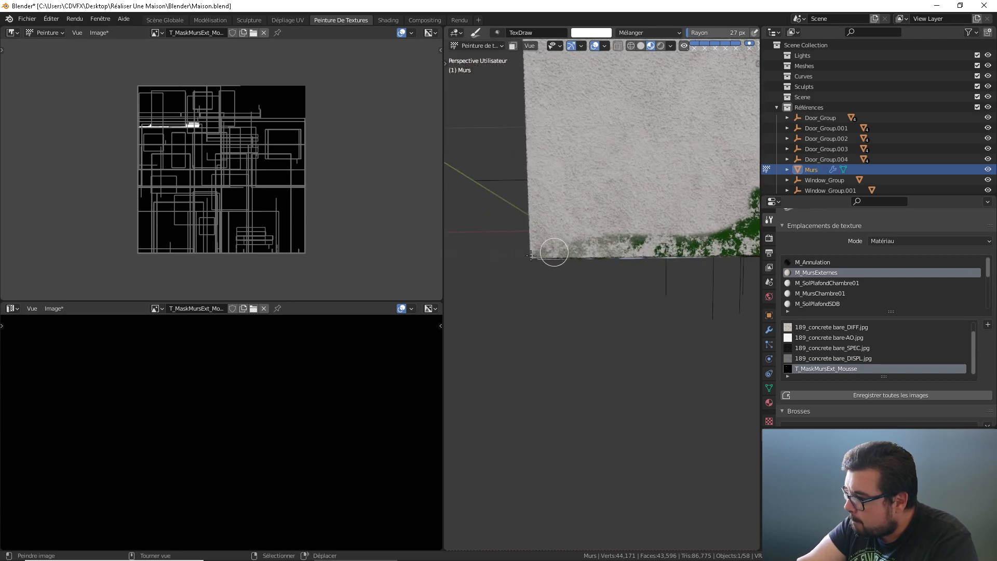
Step: Paint moss around the outer corner and along the full base of the adjoining side wall up to the inner corner
mouse_move(569, 243)
middle_down()
mouse_move(646, 252)
mouse_move(579, 250)
middle_up()
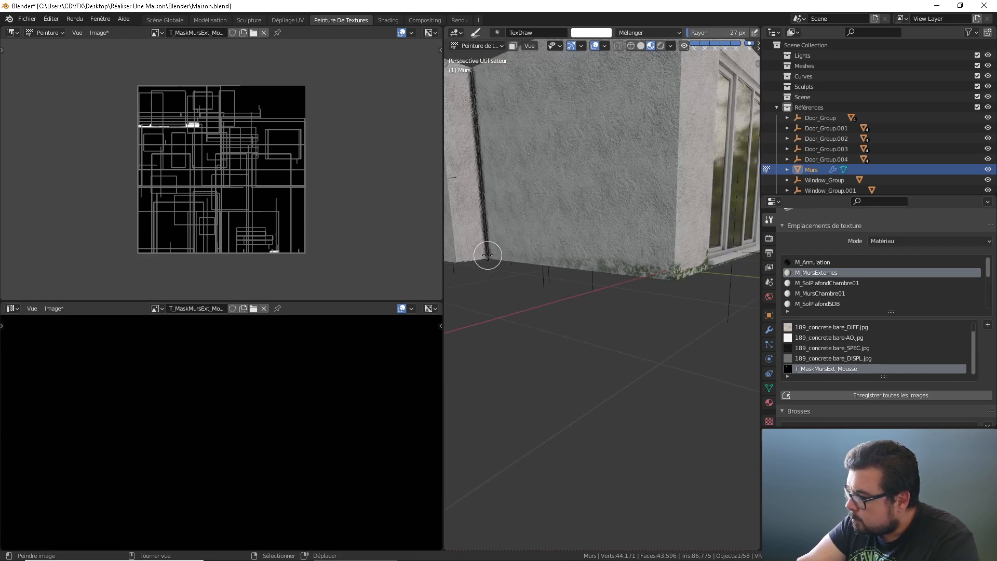
drag(636, 267, 500, 260)
middle_drag(509, 264, 554, 260)
scroll(554, 261, up, 2)
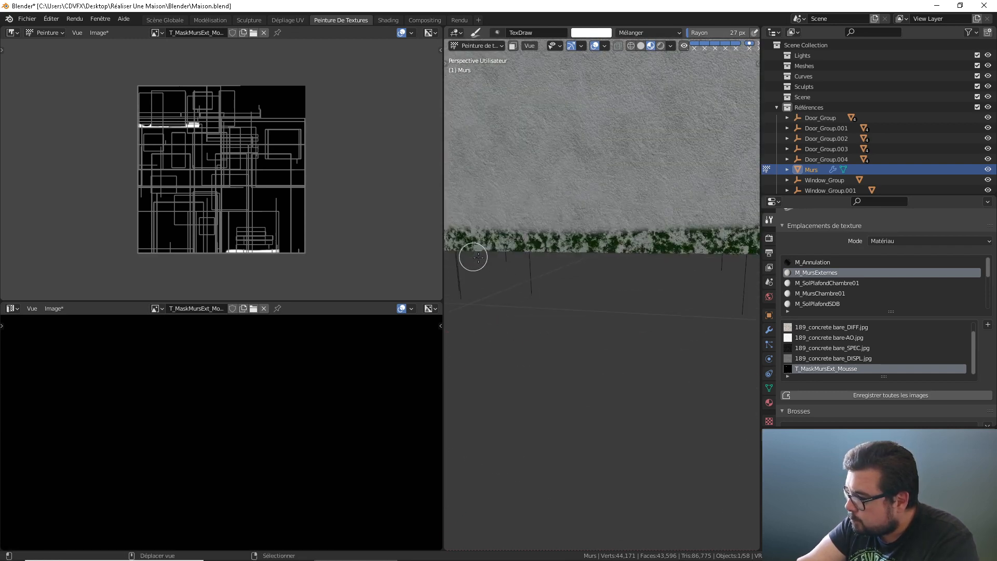
shift+middle_drag(472, 259, 565, 269)
middle_drag(565, 269, 555, 269)
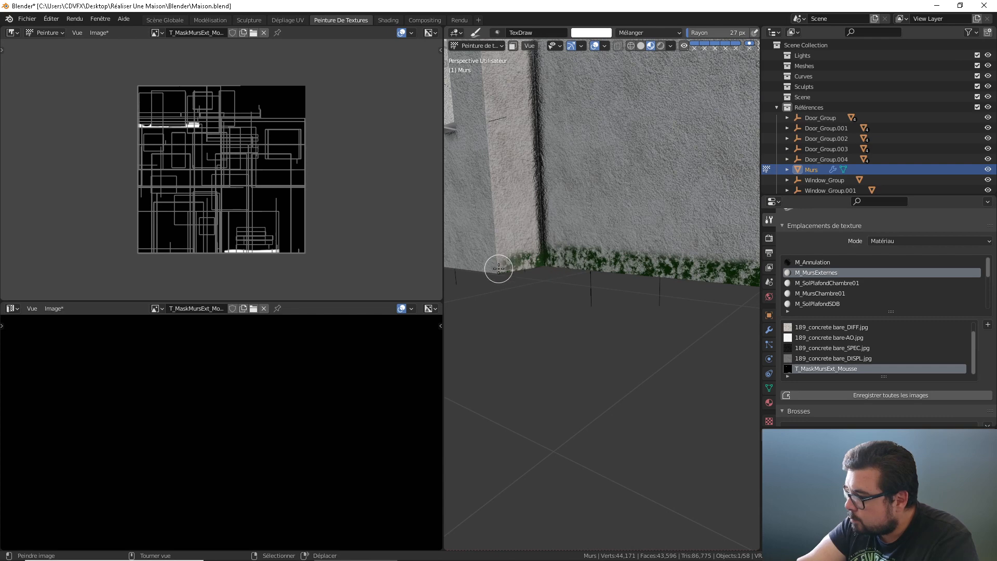
Step: Continue the moss across the narrow wall return and along the base of the wall below the small window
drag(498, 268, 503, 267)
middle_drag(504, 267, 580, 275)
drag(574, 276, 500, 276)
shift+middle_drag(540, 272, 651, 276)
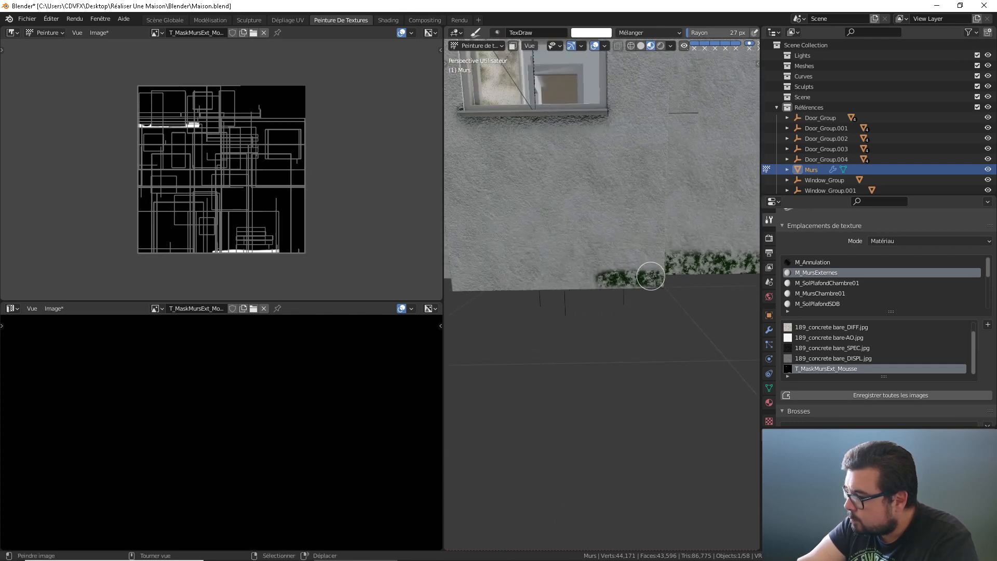
drag(651, 275, 457, 282)
middle_drag(457, 282, 630, 284)
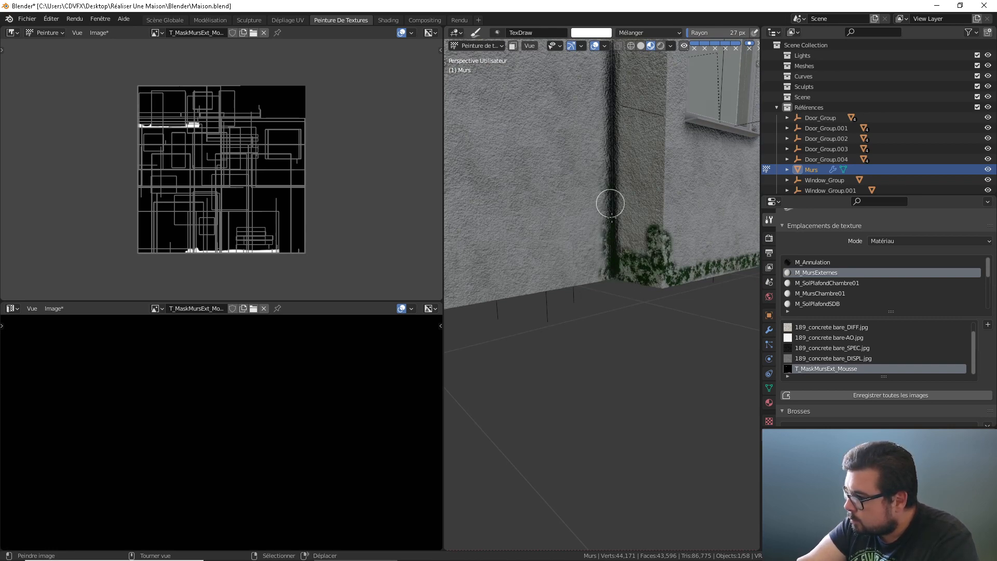
Step: Paint moss climbing the recessed corner and an irregular strip along the base of the next long wall
mouse_move(593, 266)
mouse_down()
mouse_move(597, 274)
mouse_move(528, 282)
mouse_up()
mouse_move(527, 282)
middle_down()
mouse_move(634, 249)
mouse_move(605, 253)
middle_up()
drag(586, 260, 535, 257)
middle_drag(534, 256, 738, 255)
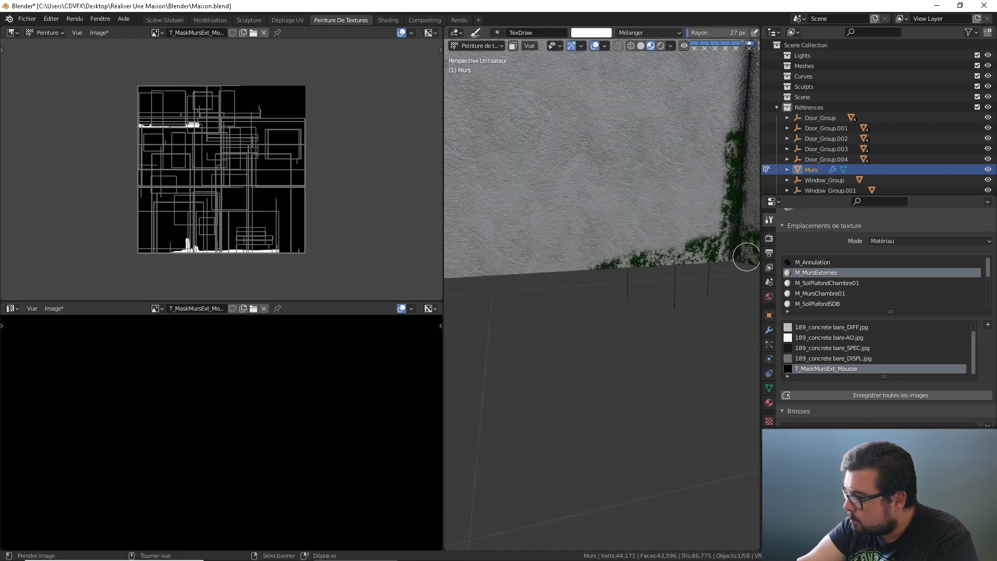
middle_drag(595, 256, 716, 263)
mouse_move(717, 264)
mouse_down()
mouse_move(693, 248)
mouse_move(715, 271)
mouse_up()
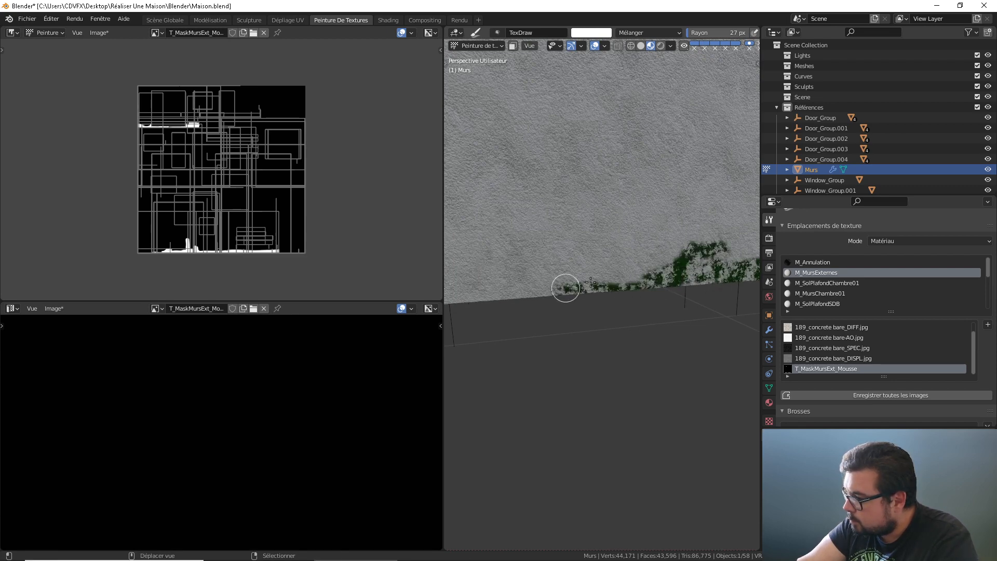
middle_drag(567, 285, 629, 267)
mouse_move(561, 281)
mouse_down()
mouse_move(534, 271)
mouse_move(650, 264)
mouse_up()
Step: Paint moss along the base of the wall section beside the glazed bay and raise it up the outer corner
middle_drag(727, 267, 708, 280)
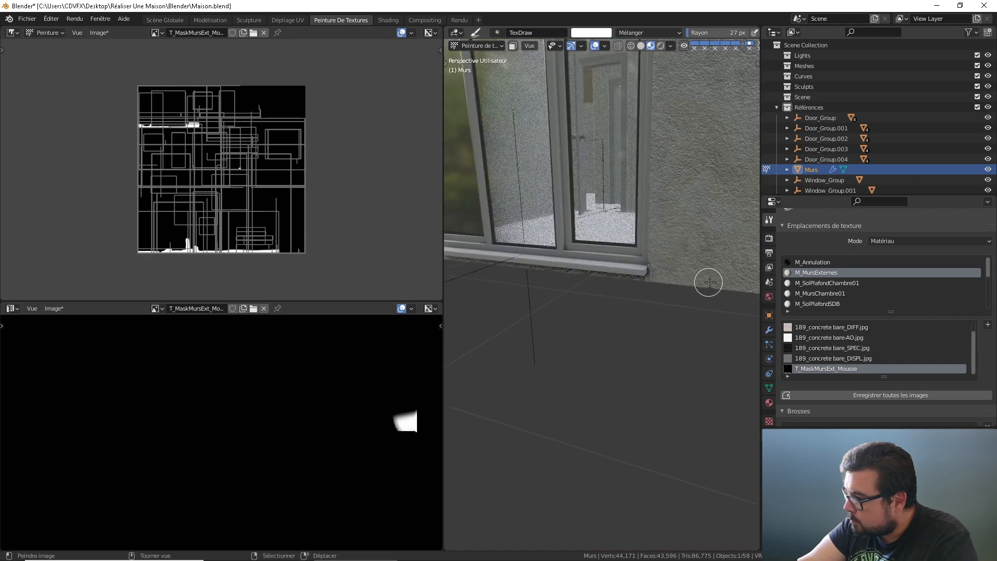
mouse_move(708, 280)
mouse_down()
mouse_move(662, 273)
mouse_move(719, 276)
mouse_up()
middle_drag(720, 276, 648, 258)
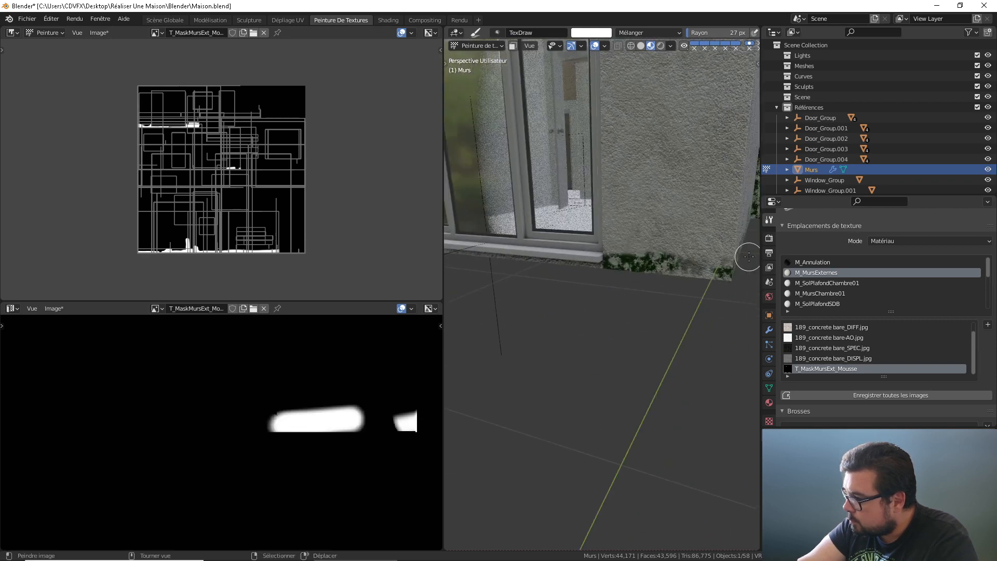
drag(749, 256, 728, 260)
middle_drag(728, 260, 613, 238)
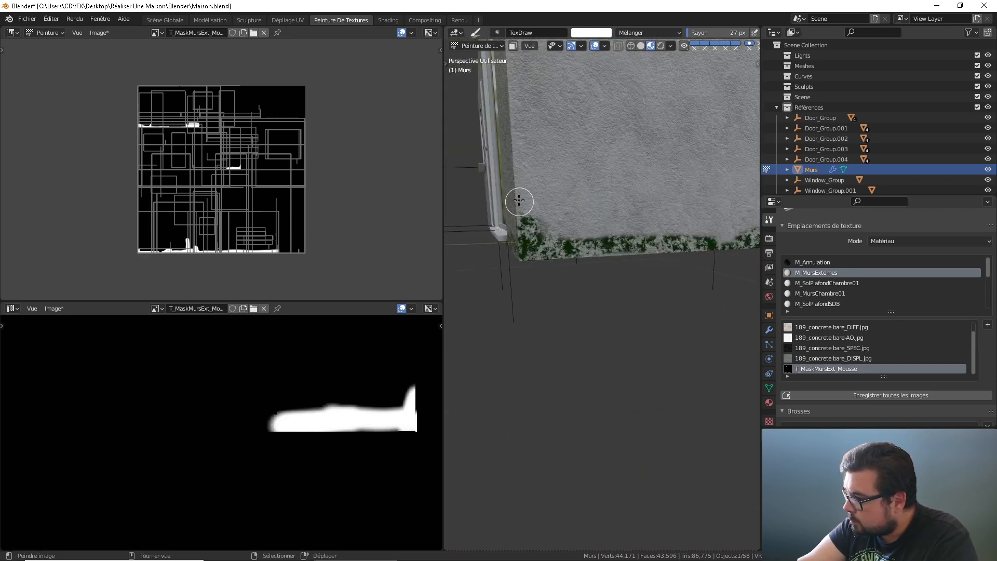
drag(519, 201, 516, 224)
middle_drag(517, 224, 582, 239)
Step: Extend the moss strip beneath the whole glazed bay and form a taller clump between the bay and the door
drag(611, 242, 567, 240)
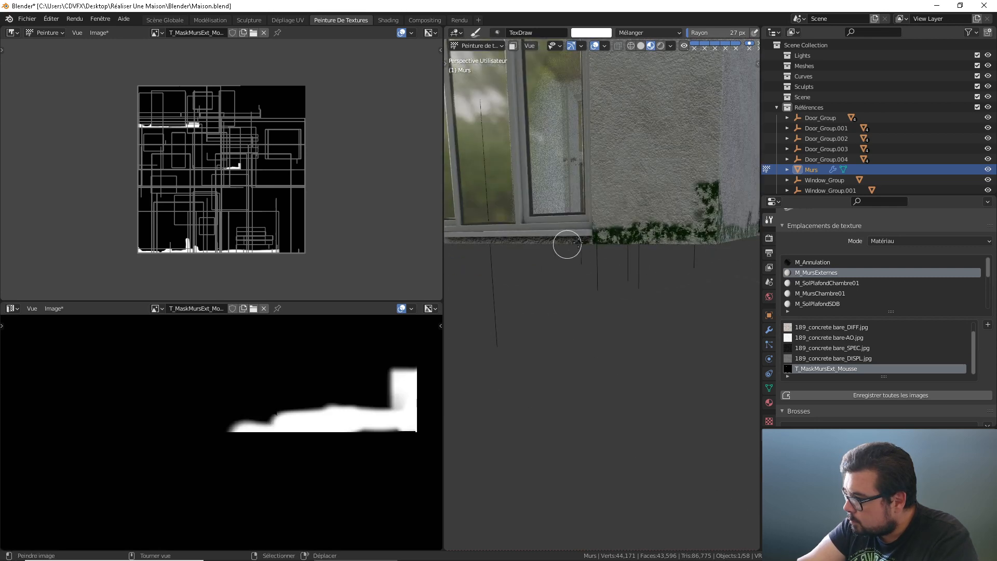
middle_drag(568, 240, 642, 239)
drag(582, 237, 515, 238)
middle_drag(514, 238, 686, 247)
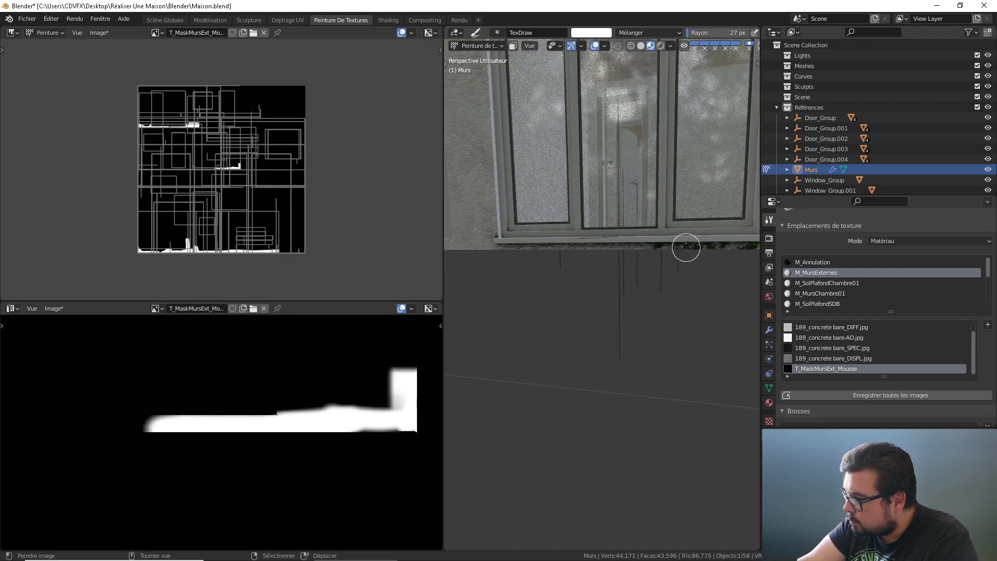
drag(490, 245, 487, 246)
middle_drag(487, 247, 616, 254)
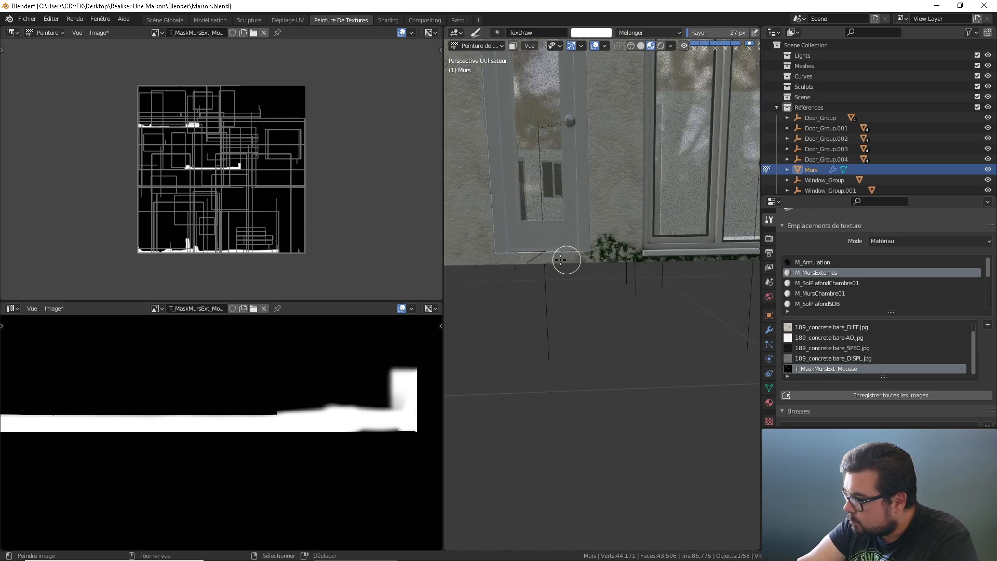
Step: Paint moss beneath the glazed door, add a clump on its far side, and continue along the adjacent wall base
middle_drag(472, 263, 645, 258)
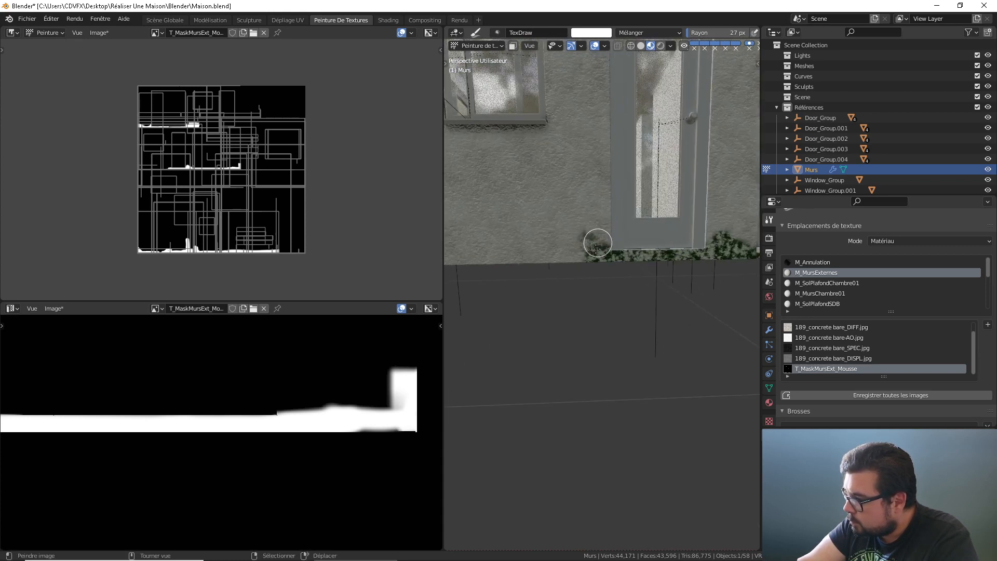
middle_drag(517, 260, 686, 227)
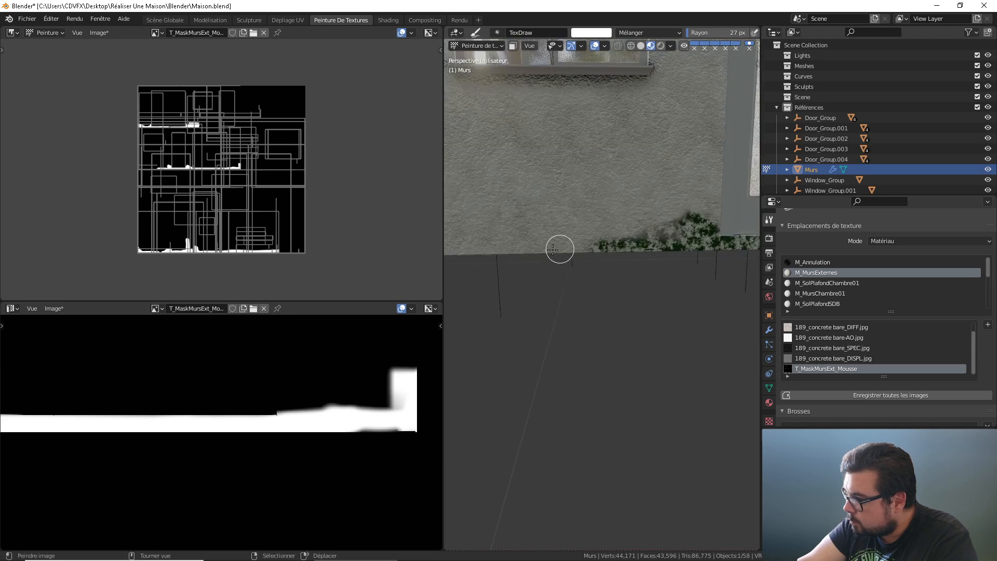
mouse_move(553, 250)
middle_down()
mouse_move(680, 259)
mouse_move(641, 257)
mouse_move(653, 251)
middle_up()
Step: Paint moss beneath the tall windows of the next facade and along its wall base to the corner near the open door
middle_drag(542, 257, 720, 261)
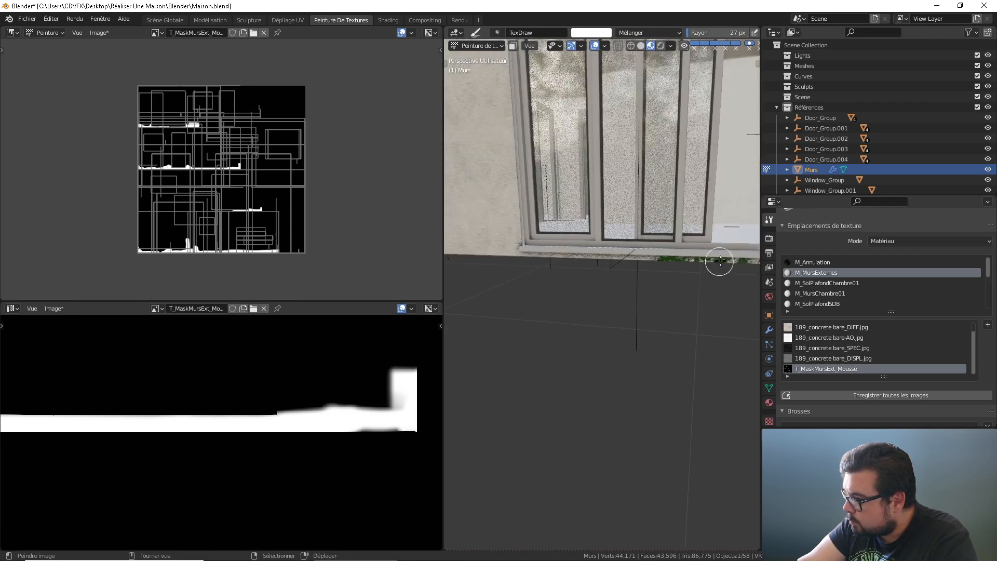
middle_drag(513, 240, 610, 251)
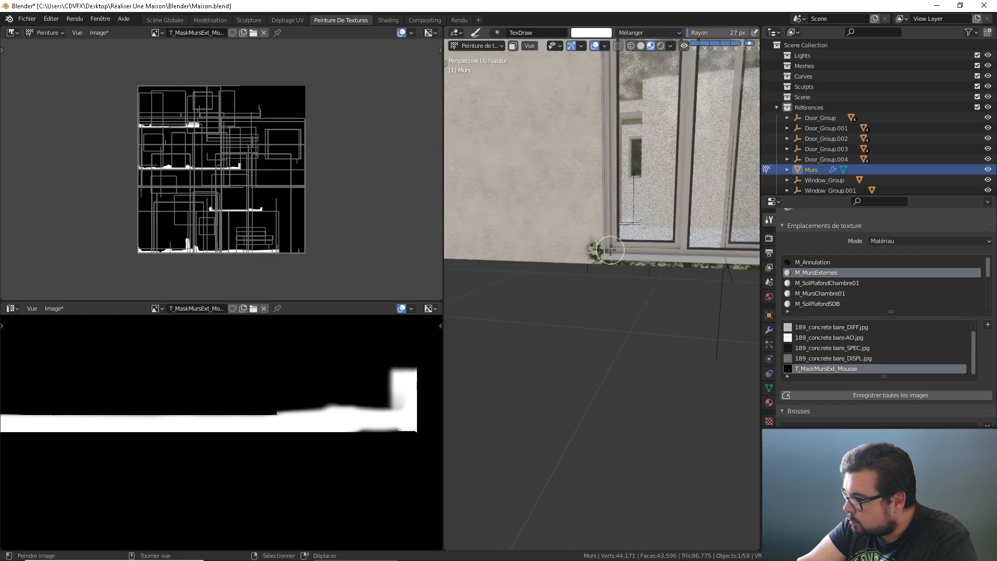
middle_drag(522, 260, 696, 272)
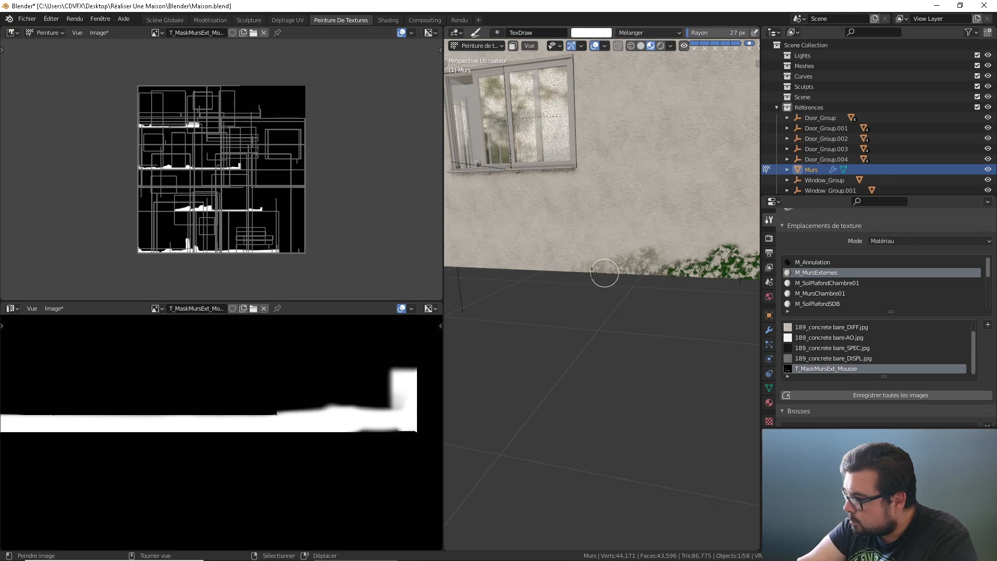
mouse_move(592, 272)
middle_down()
mouse_move(605, 280)
mouse_move(544, 280)
mouse_move(617, 281)
mouse_move(723, 256)
middle_up()
mouse_move(723, 256)
mouse_down()
mouse_move(539, 286)
mouse_move(566, 286)
mouse_up()
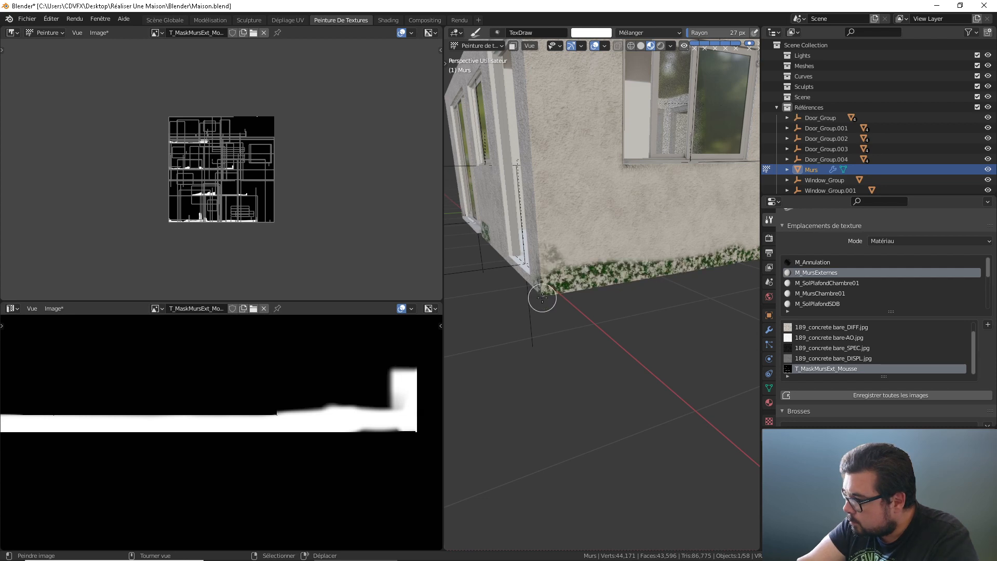
Step: Paint moss around the corner and below the open door, joining it to the first moss patch under the small window
mouse_move(542, 297)
middle_down()
mouse_move(514, 296)
mouse_move(663, 280)
middle_up()
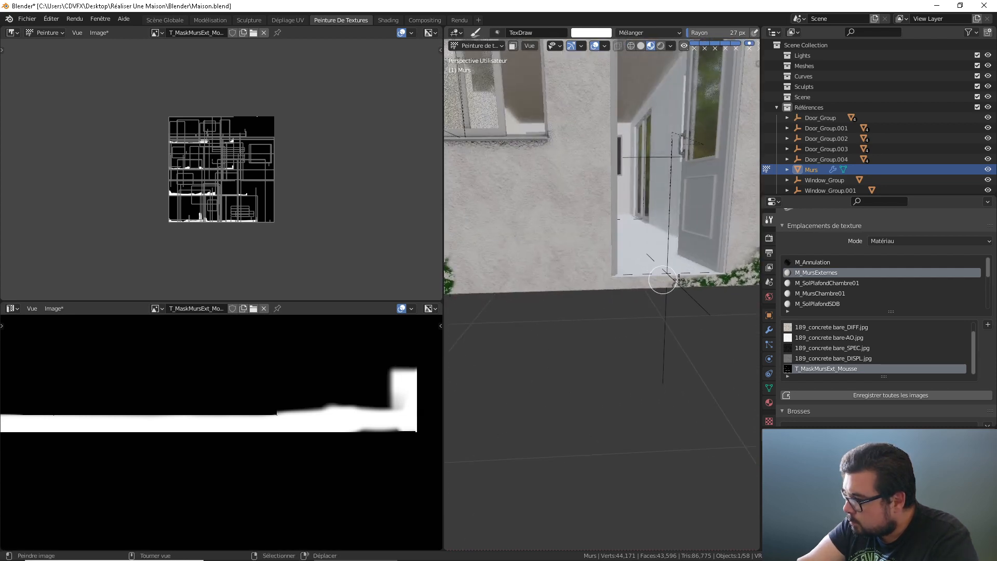
drag(652, 281, 494, 285)
middle_drag(494, 286, 583, 292)
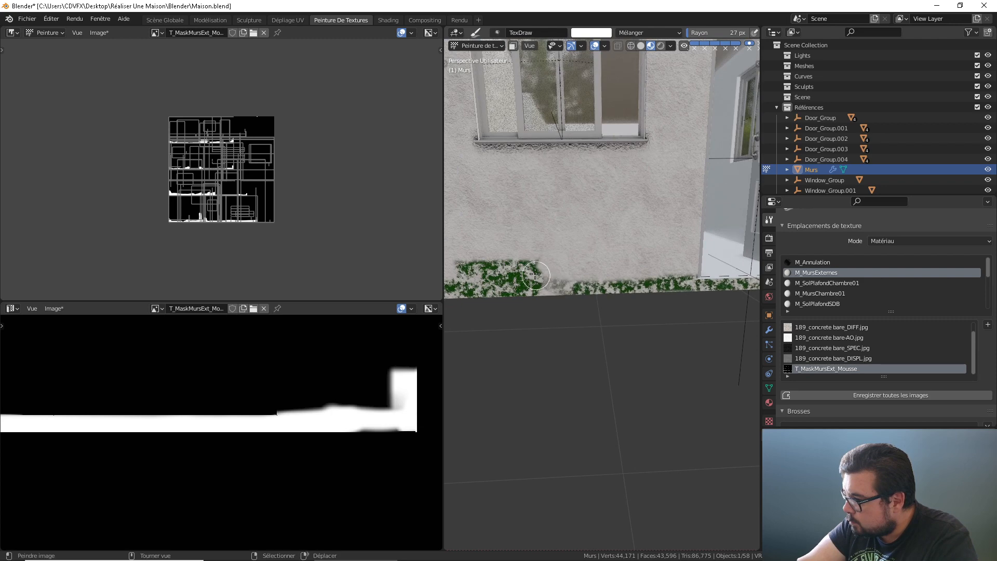
mouse_move(467, 288)
mouse_down()
mouse_move(496, 262)
mouse_move(531, 273)
mouse_up()
mouse_move(556, 285)
middle_down()
mouse_move(607, 275)
mouse_move(580, 299)
mouse_move(561, 294)
middle_up()
Step: Examine the painted moss around the house, and inspect the M_MursExternes node tree in the Shading workspace
scroll(553, 292, down, 6)
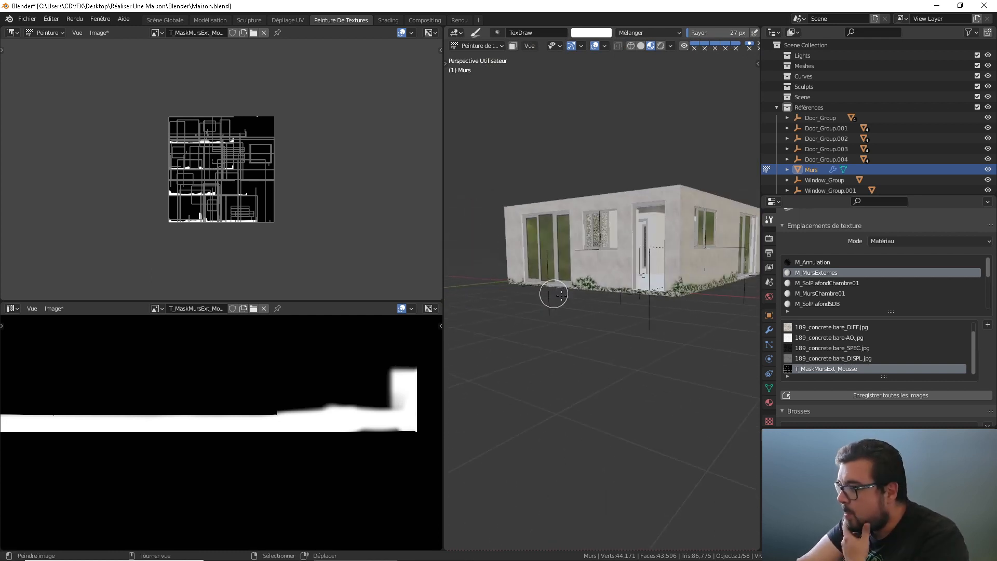
scroll(610, 319, up, 2)
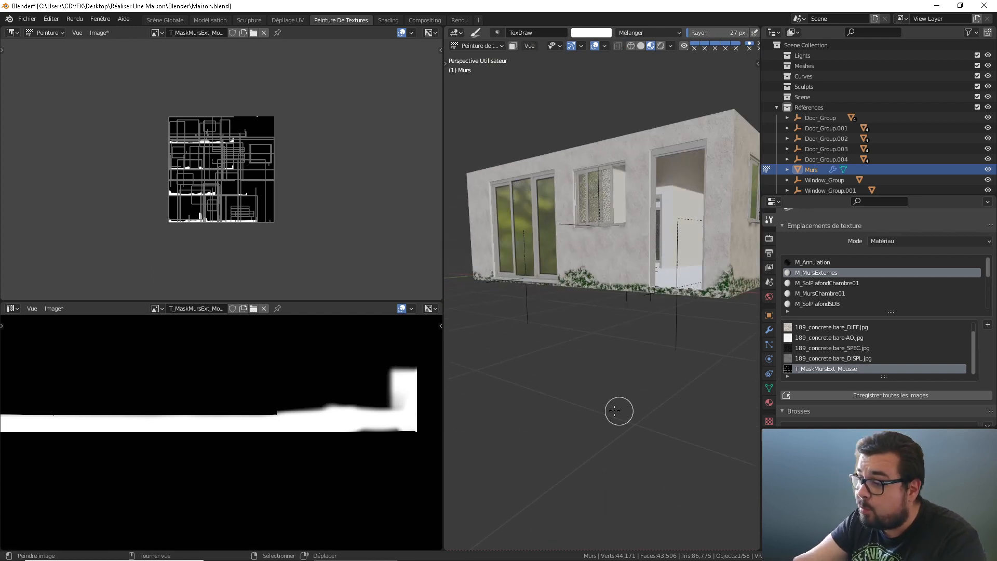
scroll(692, 180, up, 4)
shift+middle_drag(674, 281, 589, 336)
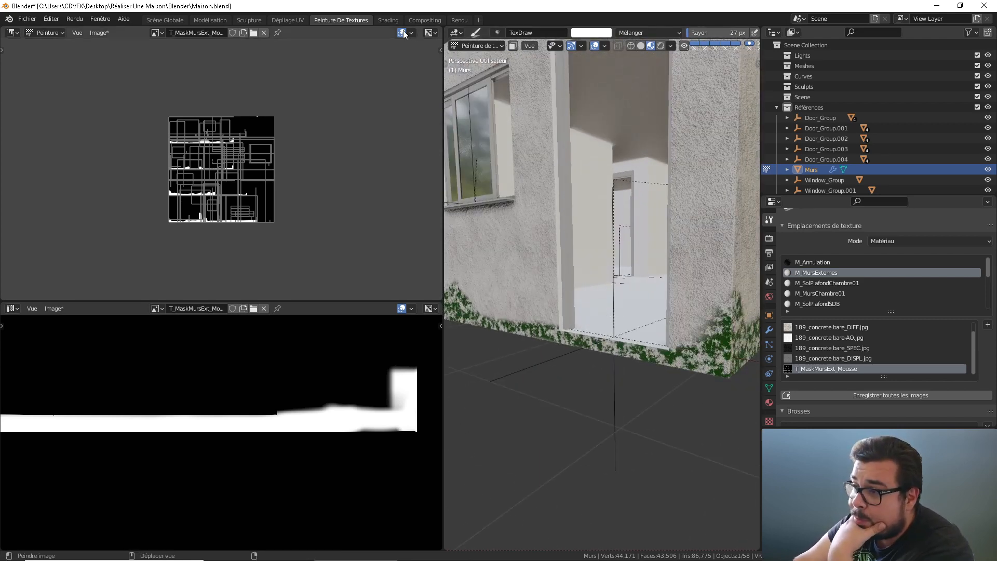
click(388, 20)
scroll(483, 353, down, 7)
middle_drag(483, 353, 627, 265)
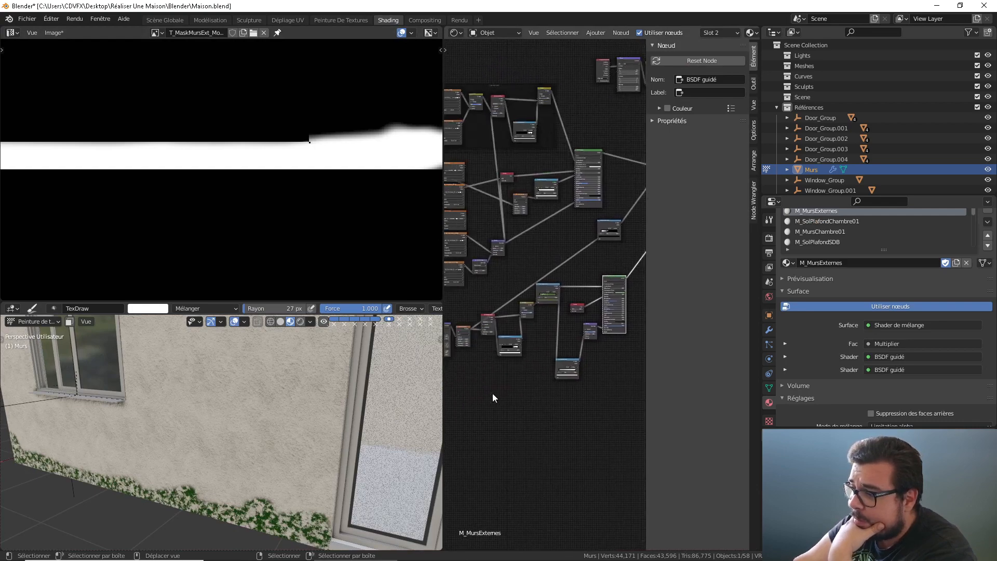
middle_drag(535, 341, 531, 301)
middle_drag(574, 252, 593, 257)
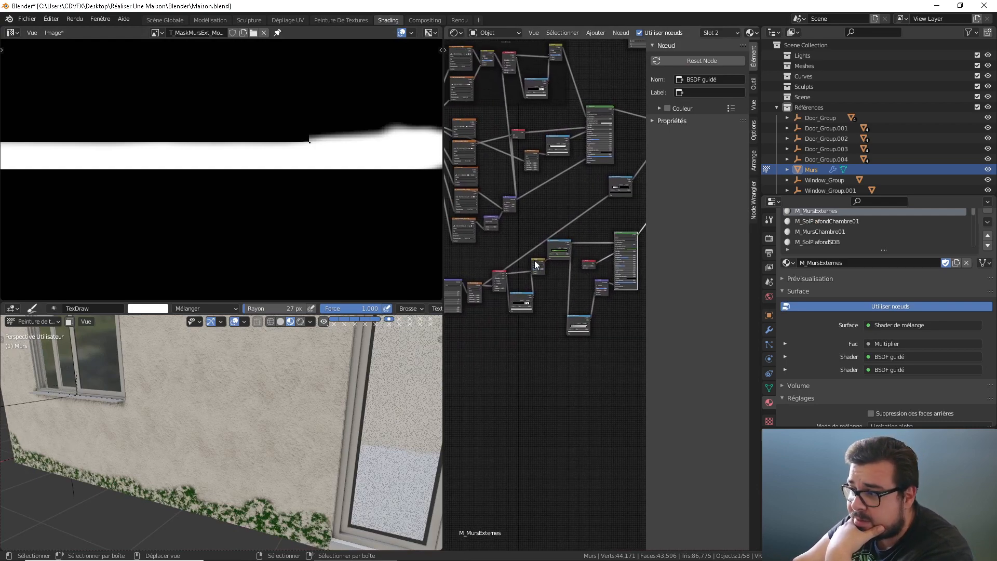
Step: Switch to Firefox, search Google for "cc0 textures", and open the CC0 Textures site
key(super)
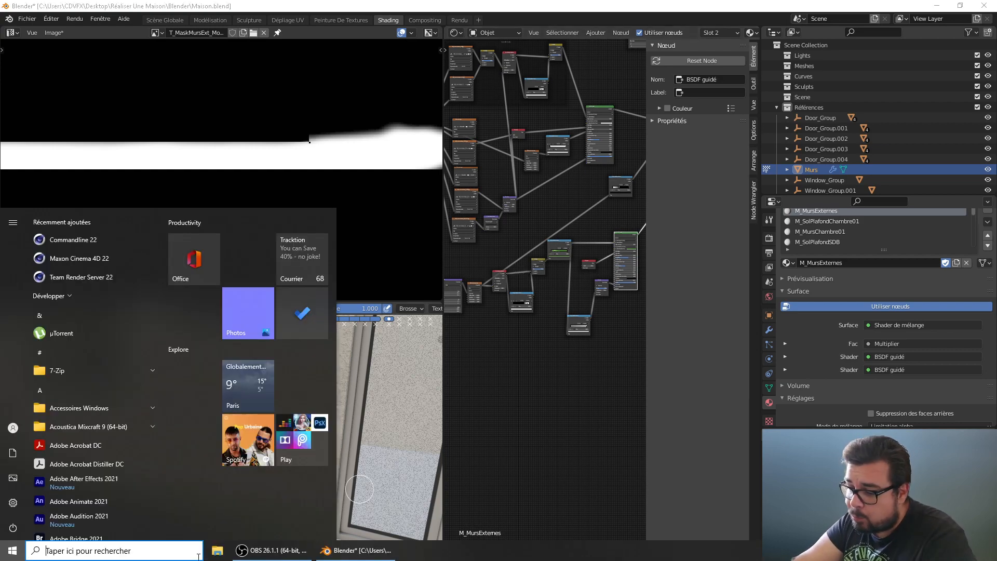
click(181, 556)
text(fi)
click(130, 271)
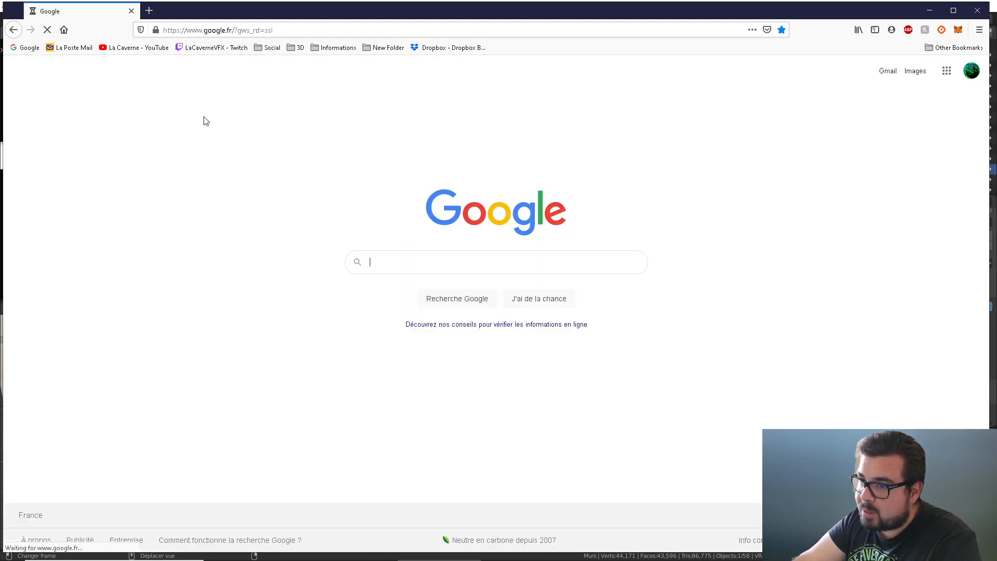
click(392, 265)
text(cc0 tex)
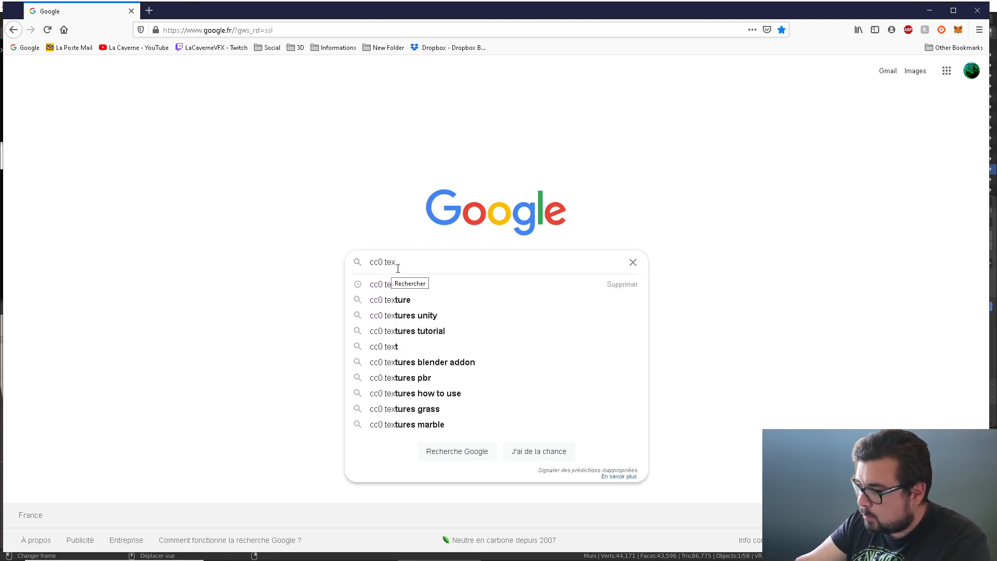
click(407, 285)
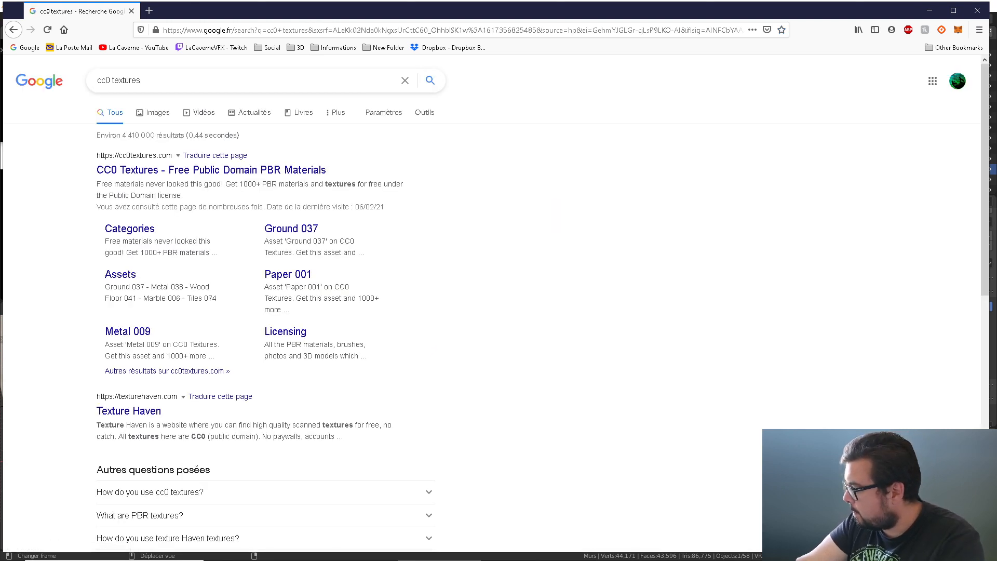
click(162, 173)
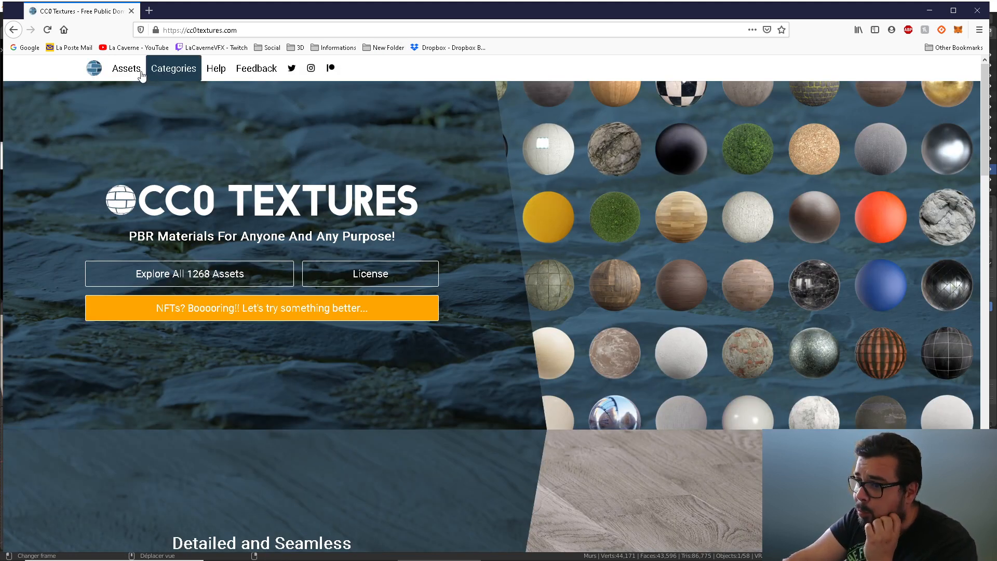
Step: Browse the site's texture categories to Moss and open the Moss 002 material page
click(200, 86)
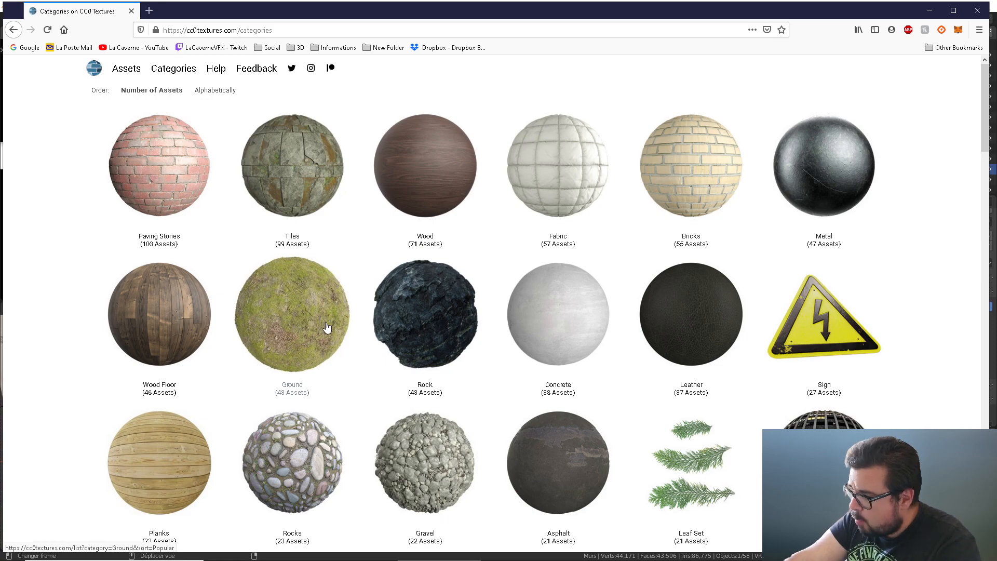
scroll(325, 327, down, 10)
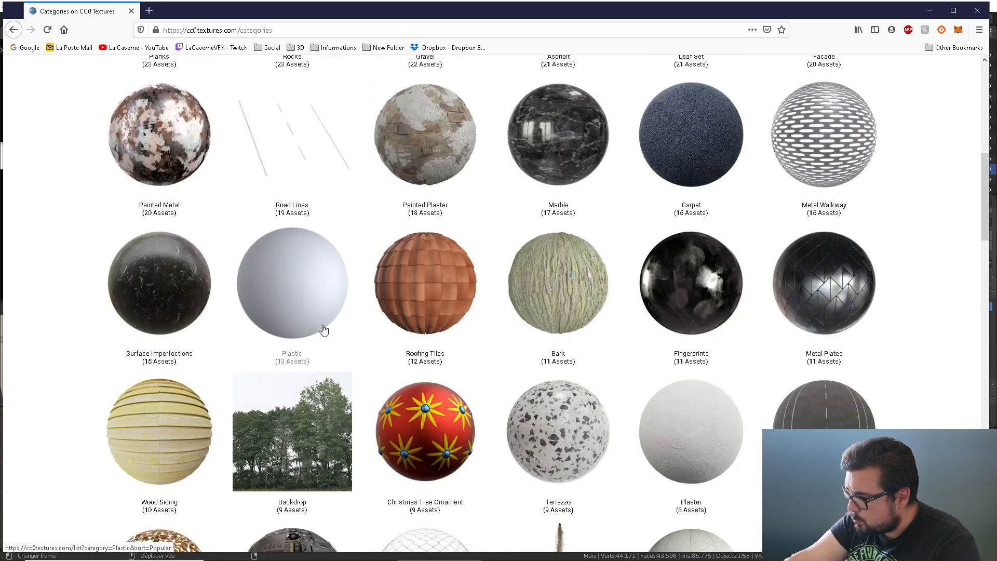
scroll(323, 330, down, 7)
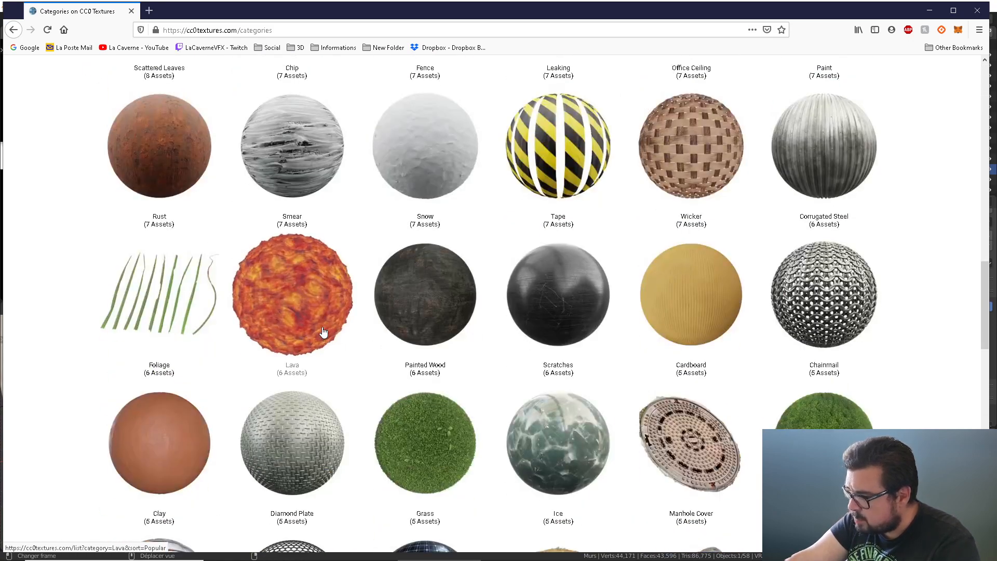
scroll(323, 331, down, 2)
click(808, 352)
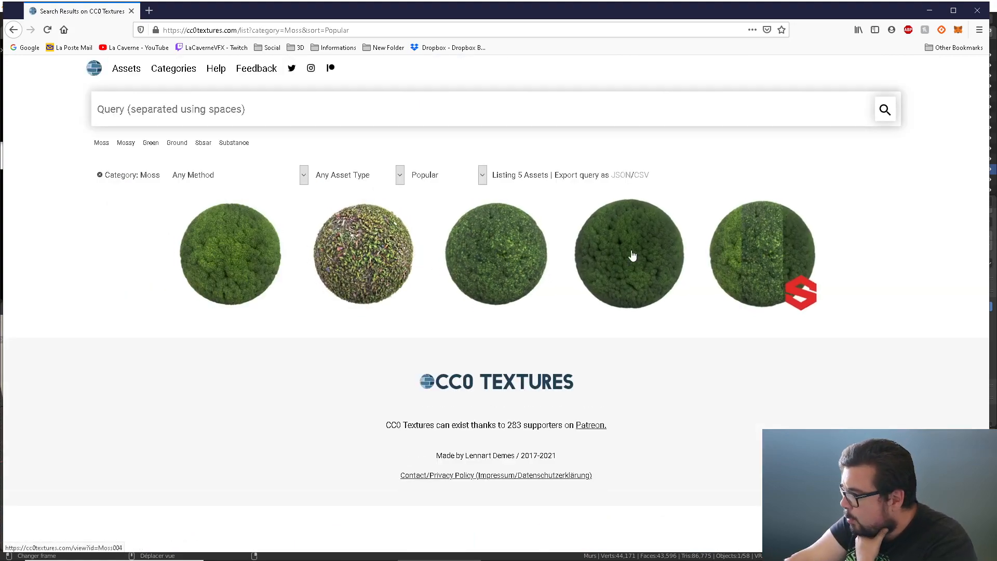
click(245, 261)
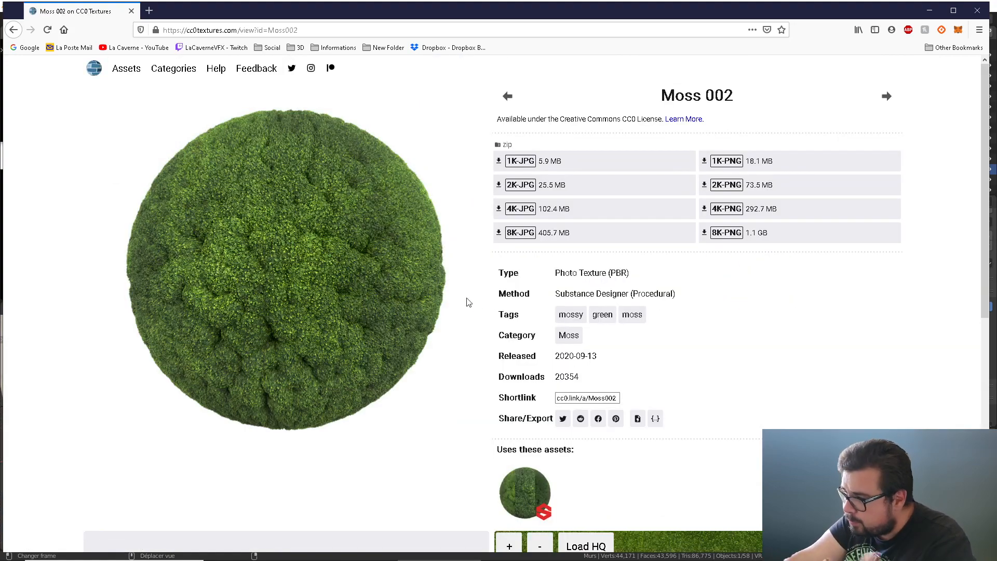
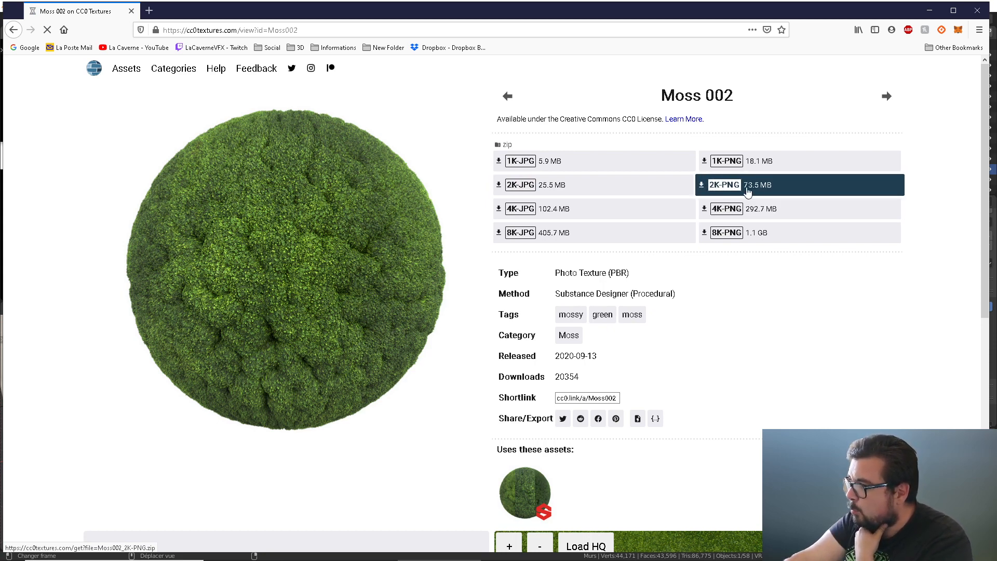
Step: Download the 2K-PNG version of Moss 002 into Réaliser Une Maison\Textures\Murs Extérieurs as Moss002_2K-PNG
scroll(760, 197, down, 2)
scroll(761, 200, up, 2)
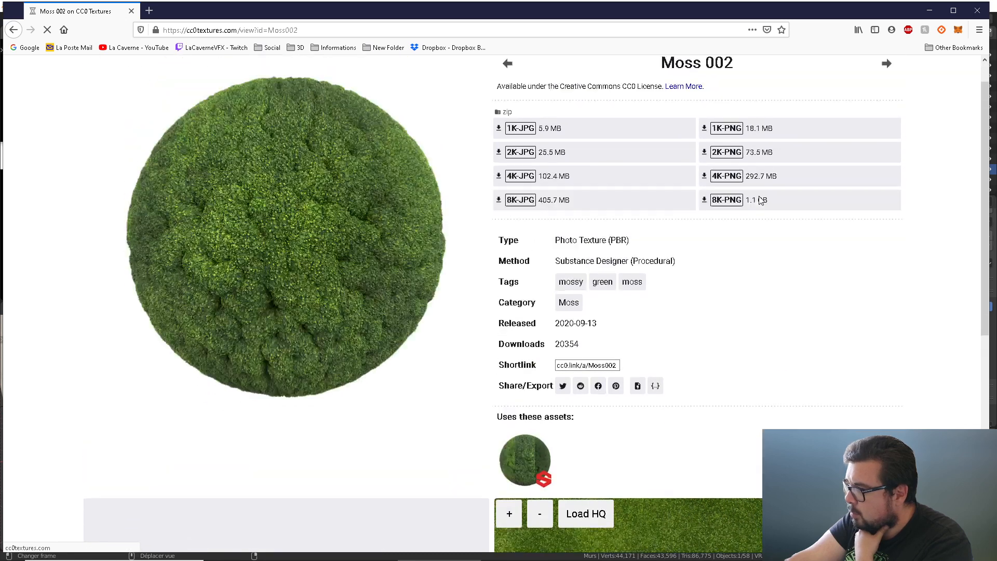
click(734, 182)
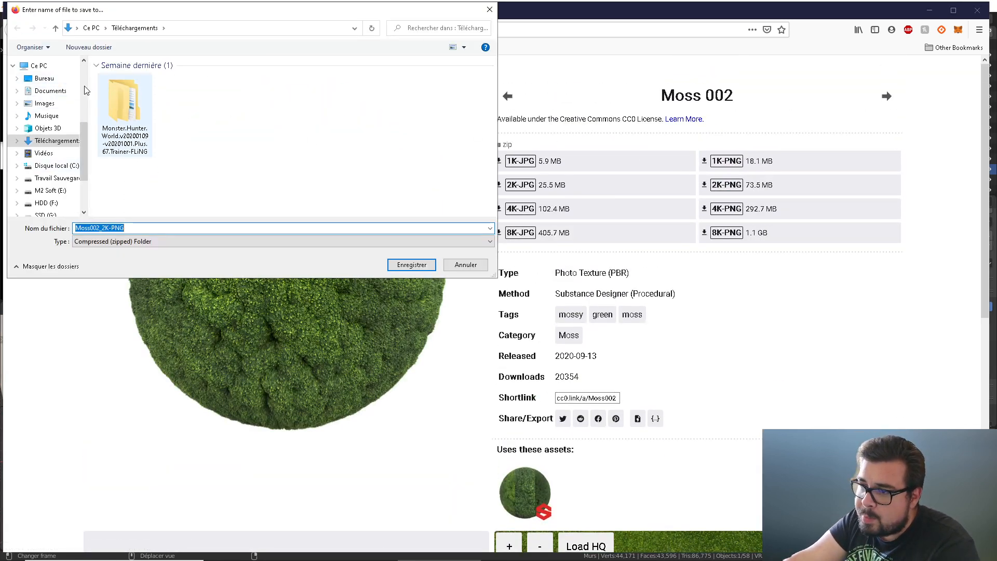
click(44, 78)
double_click(191, 98)
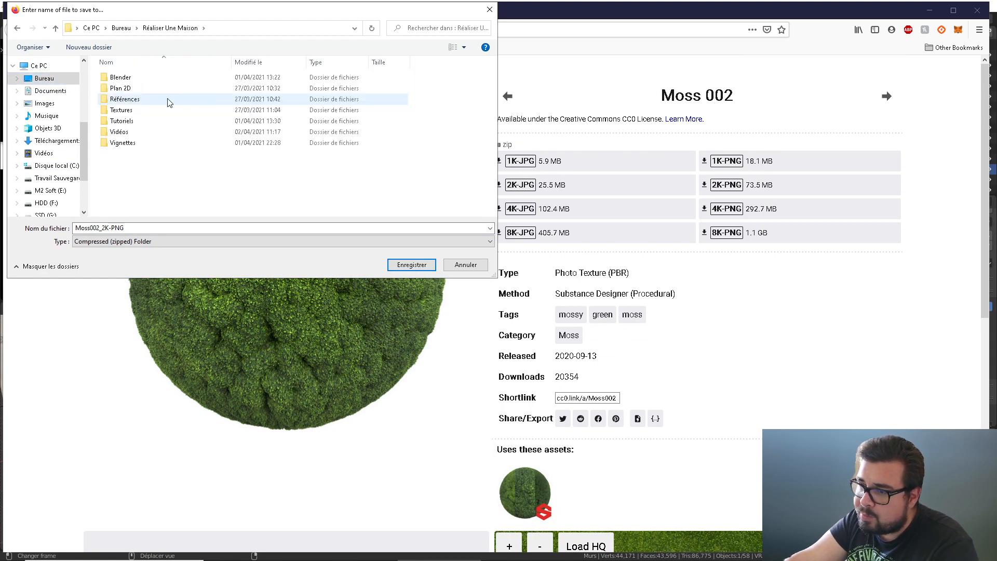
double_click(124, 110)
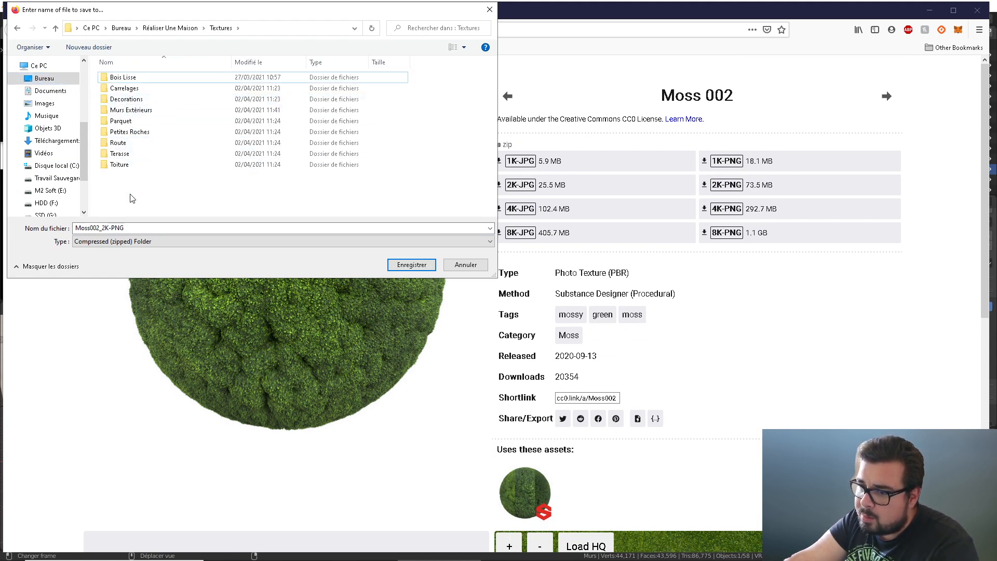
double_click(132, 110)
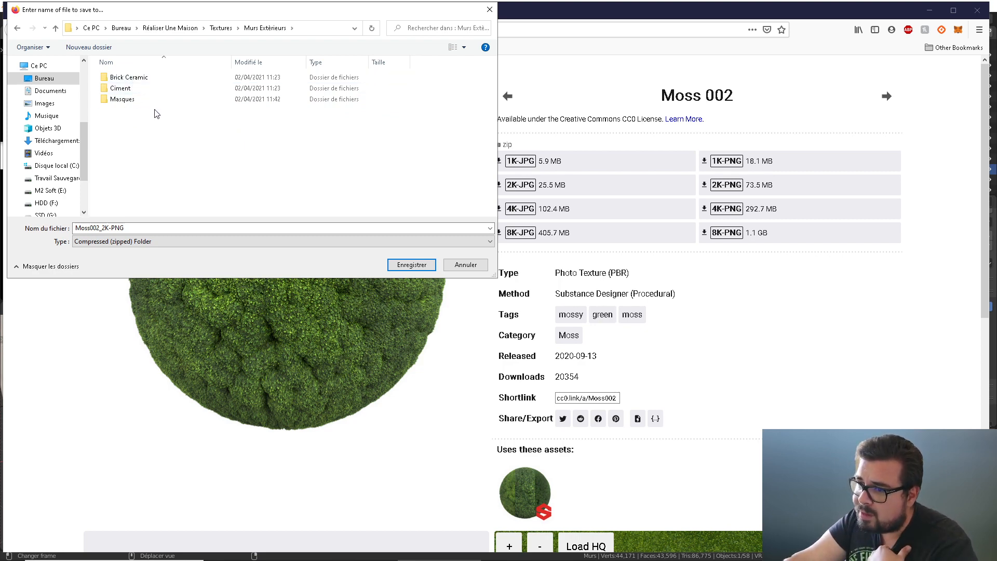
click(408, 266)
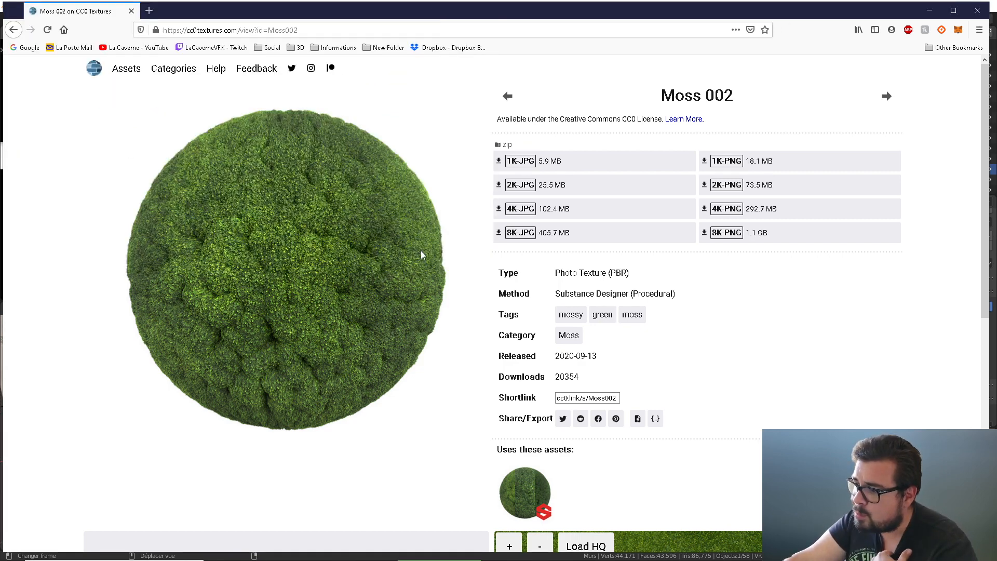
Step: Extract the downloaded Moss002_2K-PNG archive with 7-Zip in its containing folder, and return to Blender
click(842, 31)
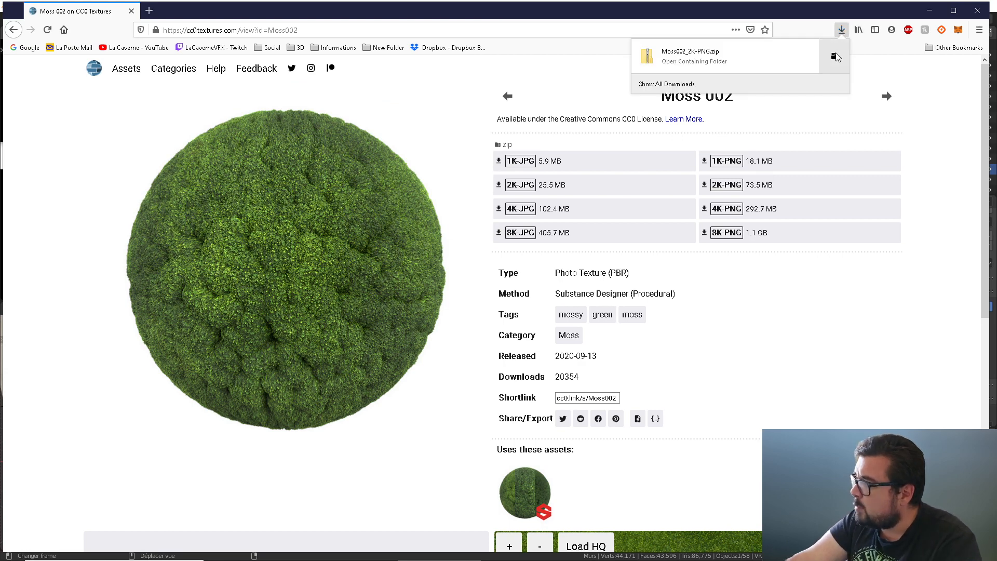
click(834, 56)
right_click(125, 100)
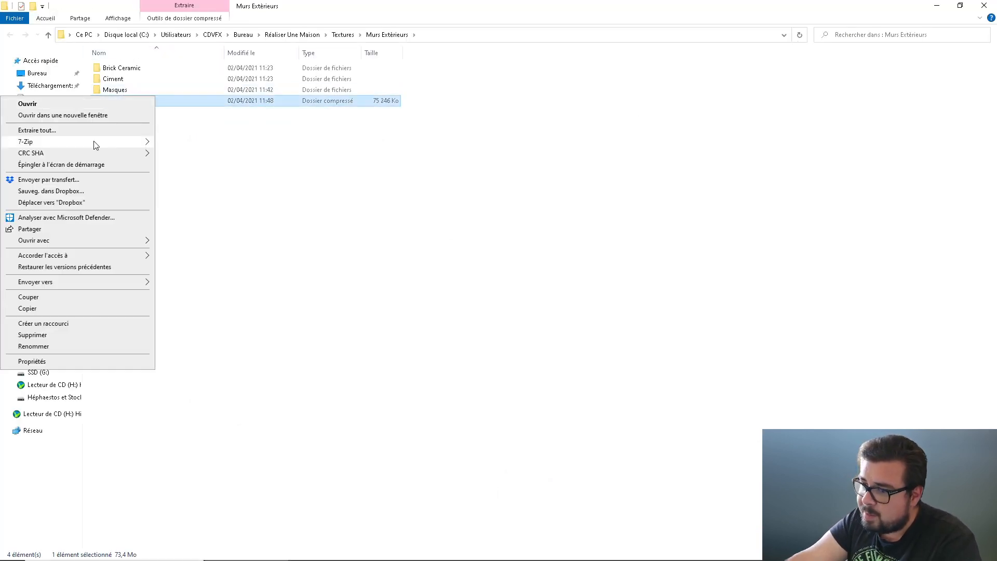
mouse_move(96, 143)
click(205, 189)
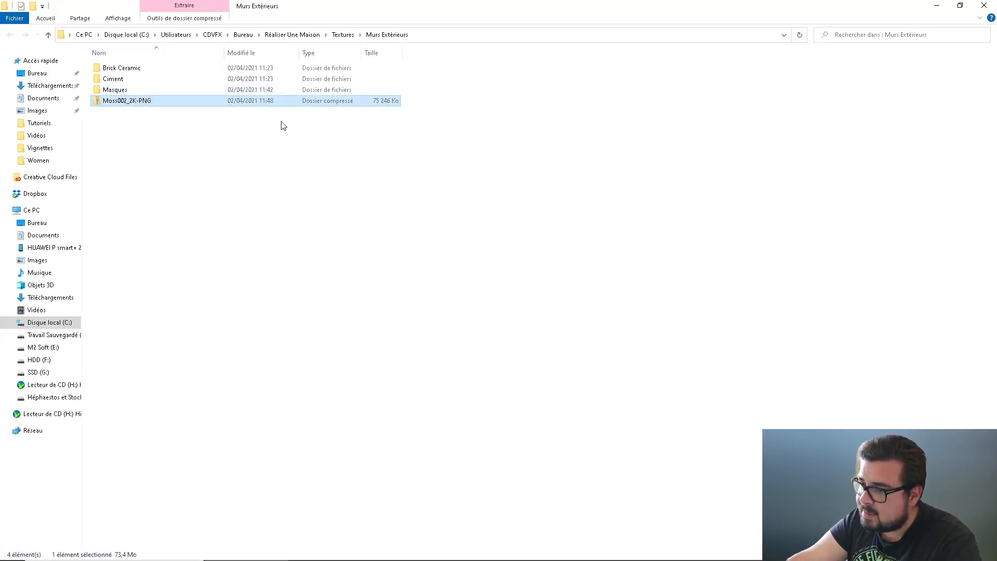
click(984, 5)
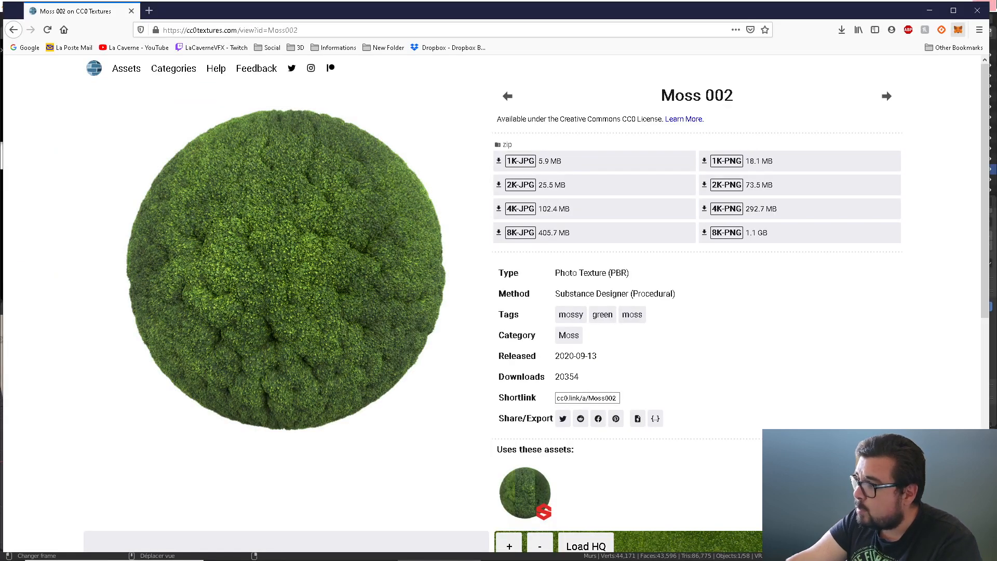
click(978, 10)
Step: Move the mask's ColorRamp slightly up, and delete the moss shader's green ColorRamp and the grey ramp feeding its bump node
middle_drag(497, 299, 439, 299)
scroll(480, 302, up, 3)
scroll(480, 302, up, 1)
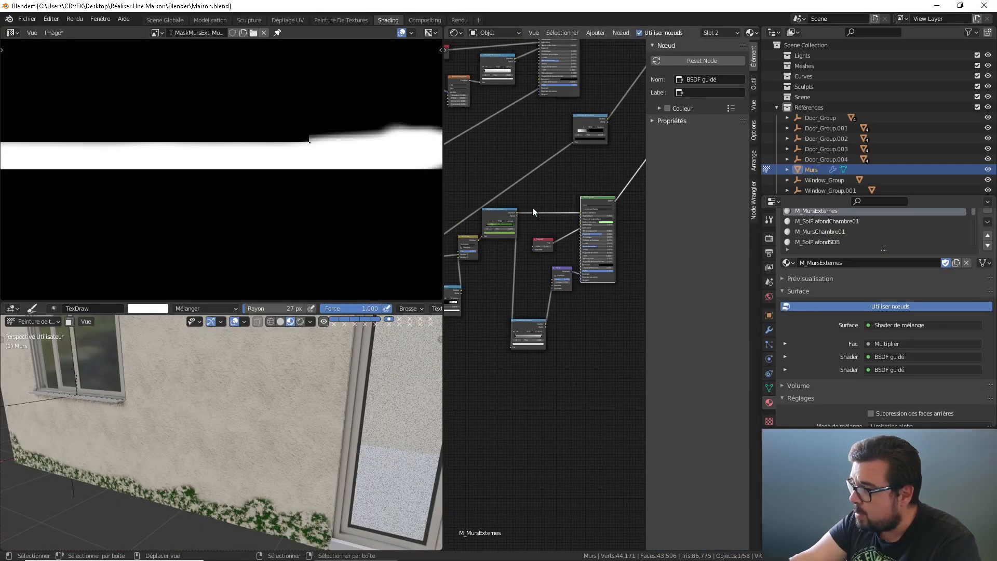
middle_drag(531, 197, 550, 199)
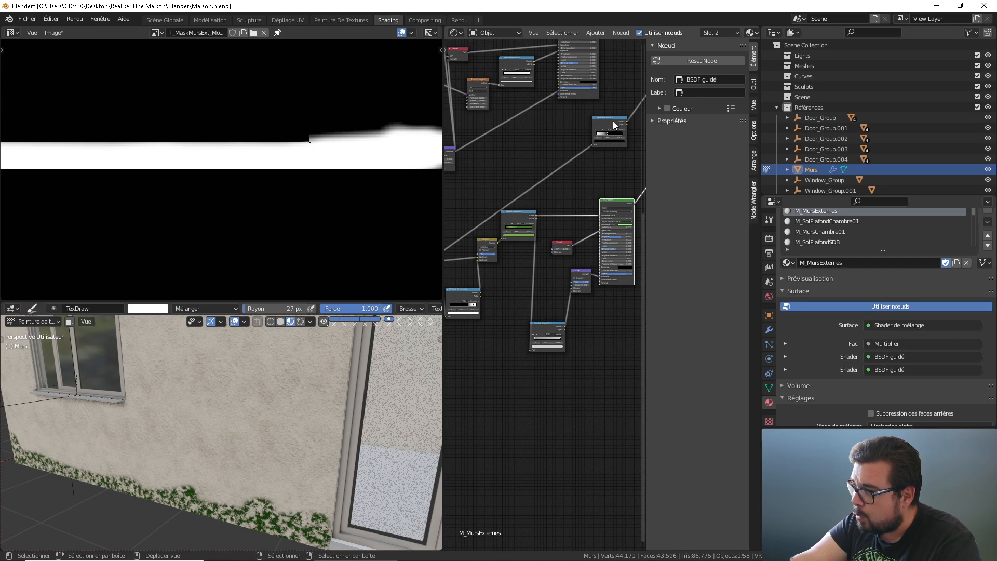
mouse_move(615, 125)
mouse_down()
mouse_move(622, 112)
mouse_move(612, 107)
mouse_up()
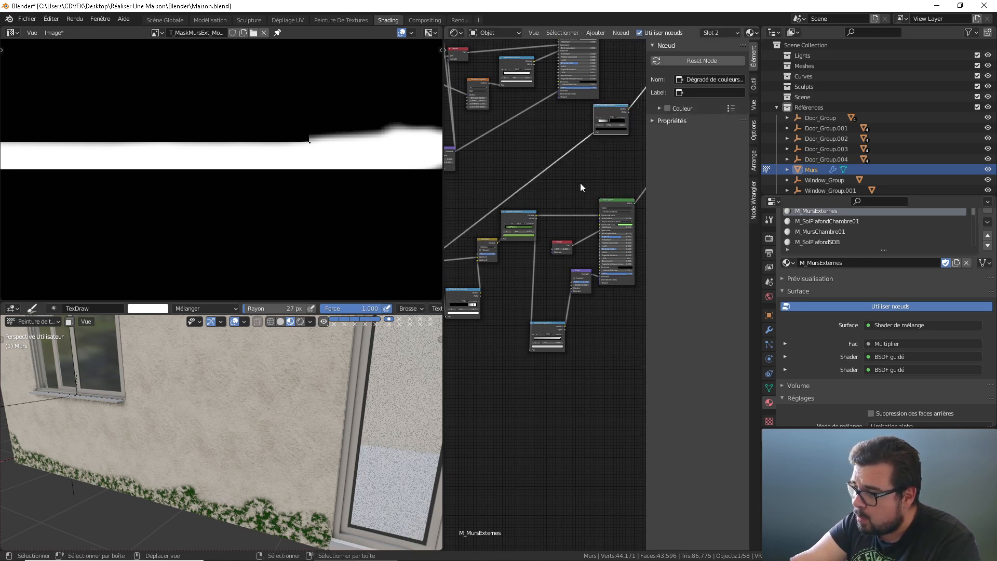
scroll(574, 263, up, 1)
click(556, 329)
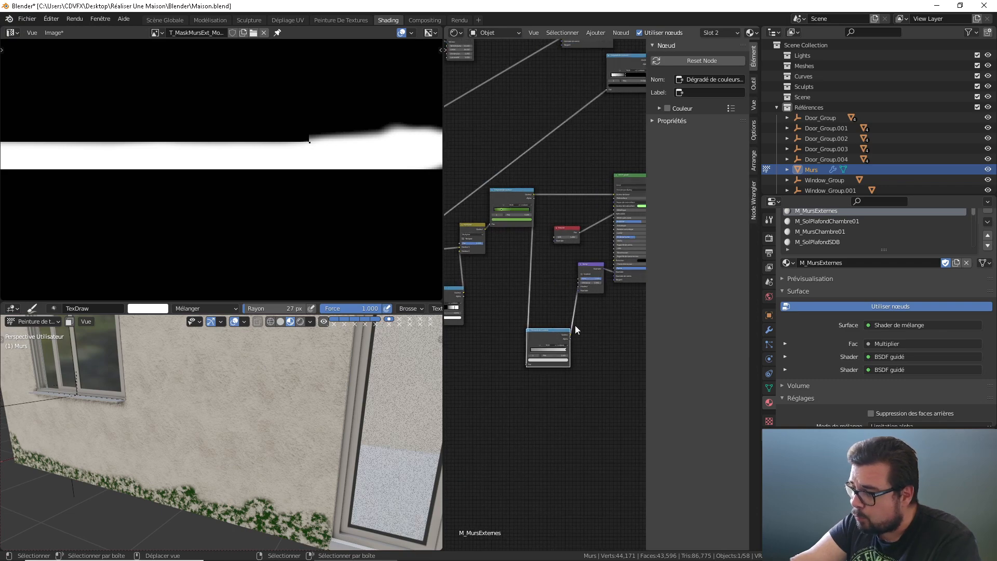
click(514, 198)
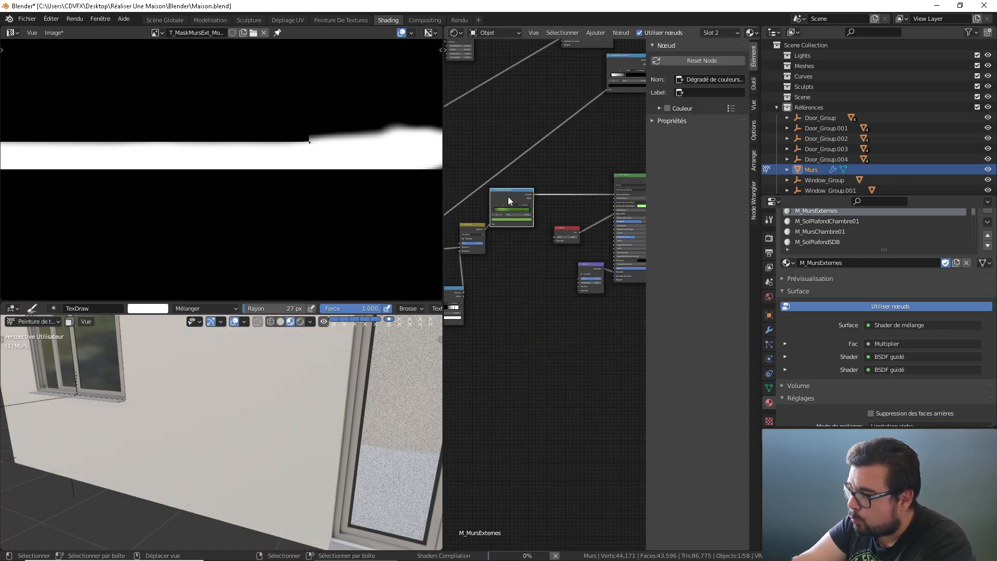
key(x)
Step: Delete the moss branch's Musgrave Texture node and move the three remaining linked nodes closer to the moss shader
scroll(500, 261, down, 5)
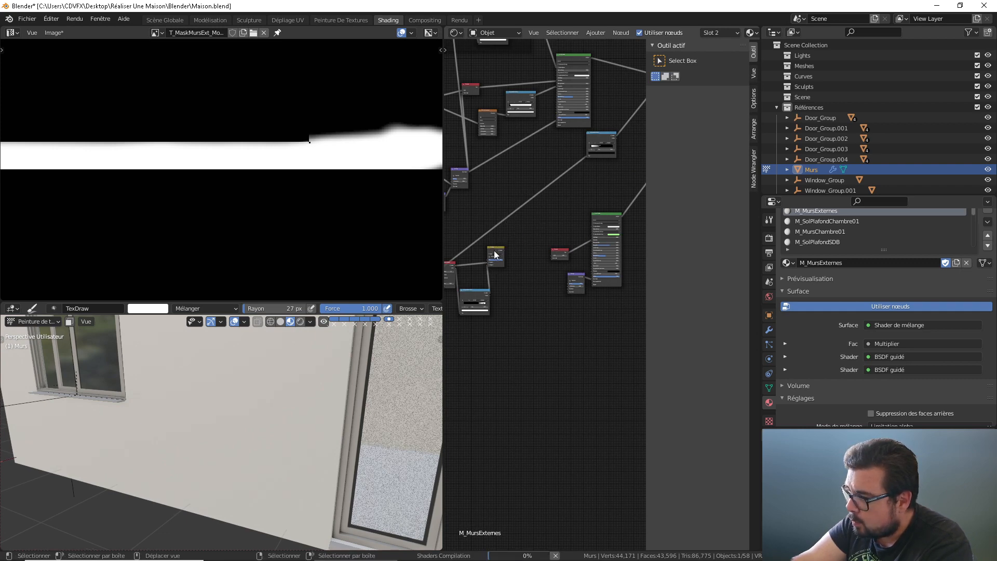
click(499, 265)
scroll(498, 266, down, 5)
middle_drag(472, 279, 525, 272)
scroll(525, 272, up, 4)
click(491, 267)
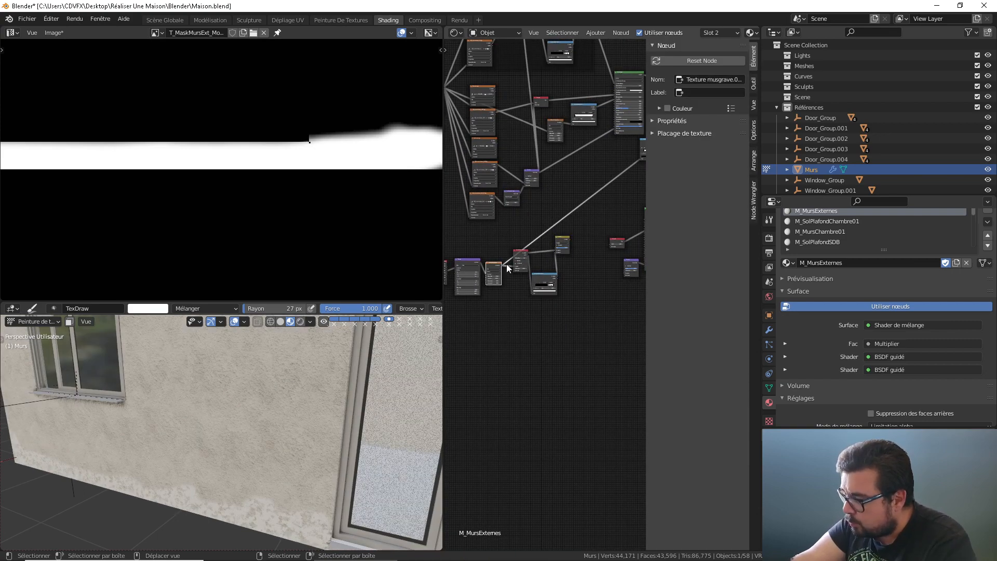
key(x)
drag(578, 234, 524, 295)
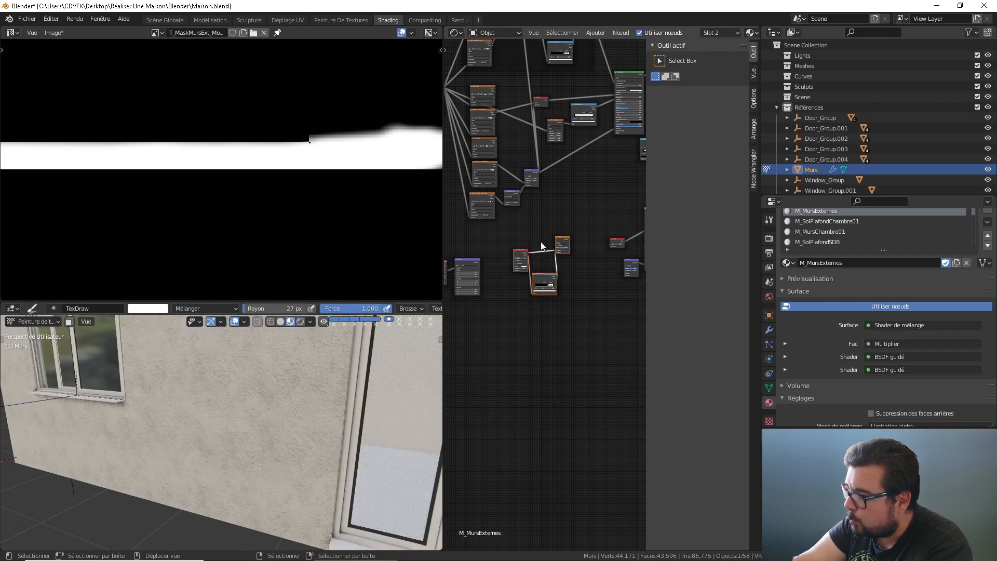
drag(522, 254, 553, 231)
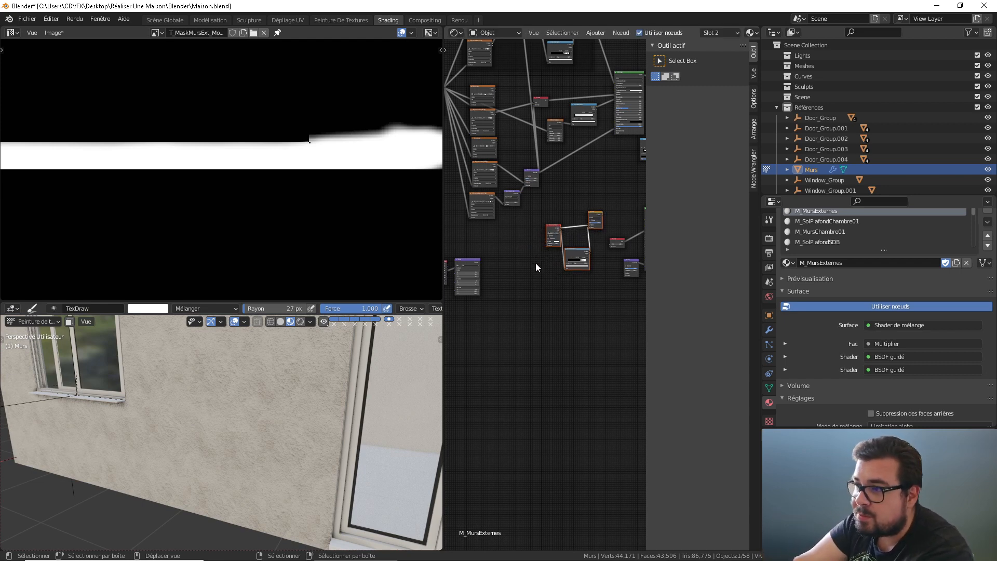
Step: Add an Image Texture node before the three moved moss nodes and link its color output to the first of them
middle_drag(584, 289, 536, 296)
scroll(509, 296, up, 2)
key(shift+a)
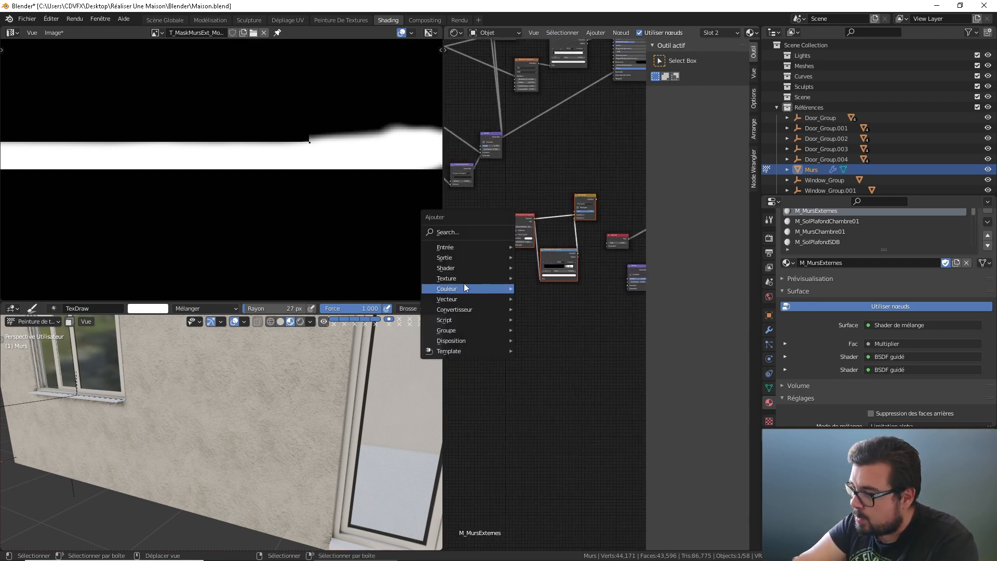
mouse_move(464, 279)
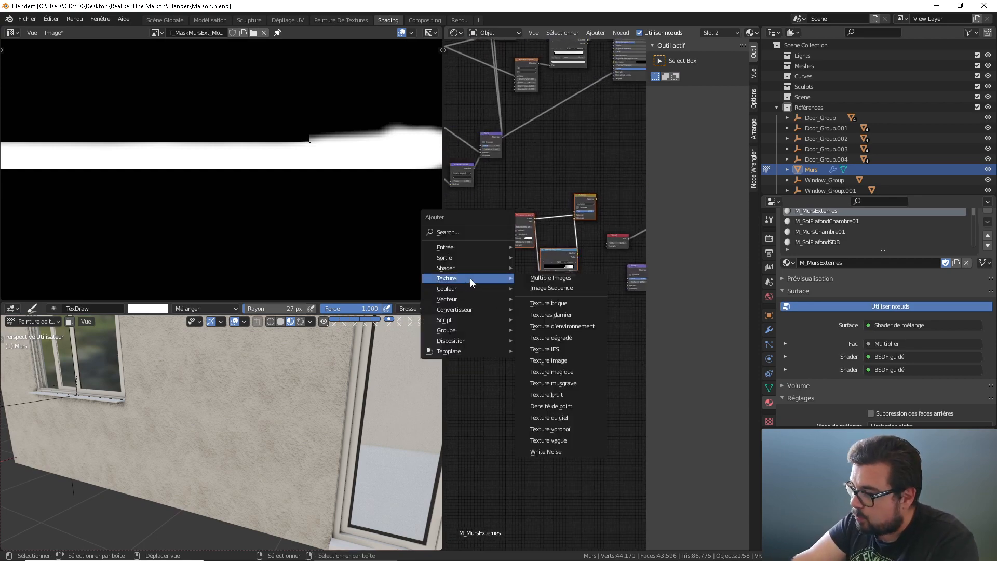
click(565, 359)
click(447, 238)
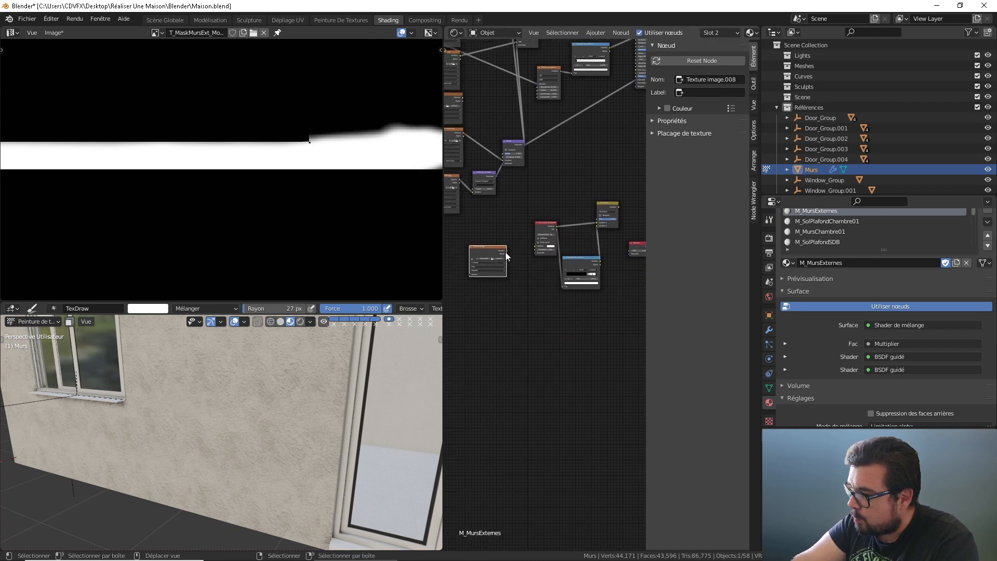
drag(506, 252, 538, 246)
Step: Link the moss Mapping node to the new Image Texture node and load Moss002_2K_Color.png from the Murs Extérieurs textures' Moss002_2K-PNG folder
middle_drag(497, 256, 562, 255)
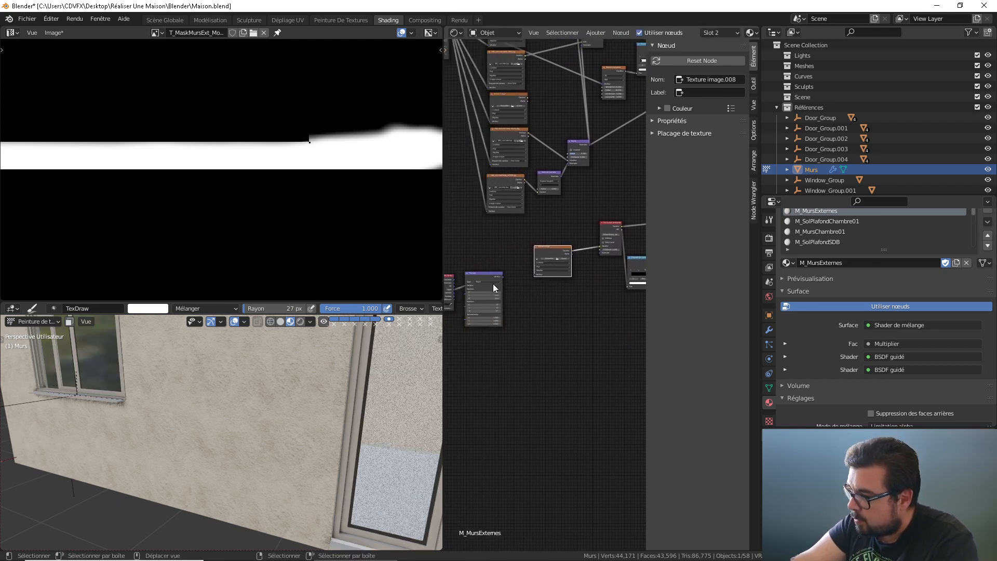
drag(495, 275, 537, 273)
click(557, 259)
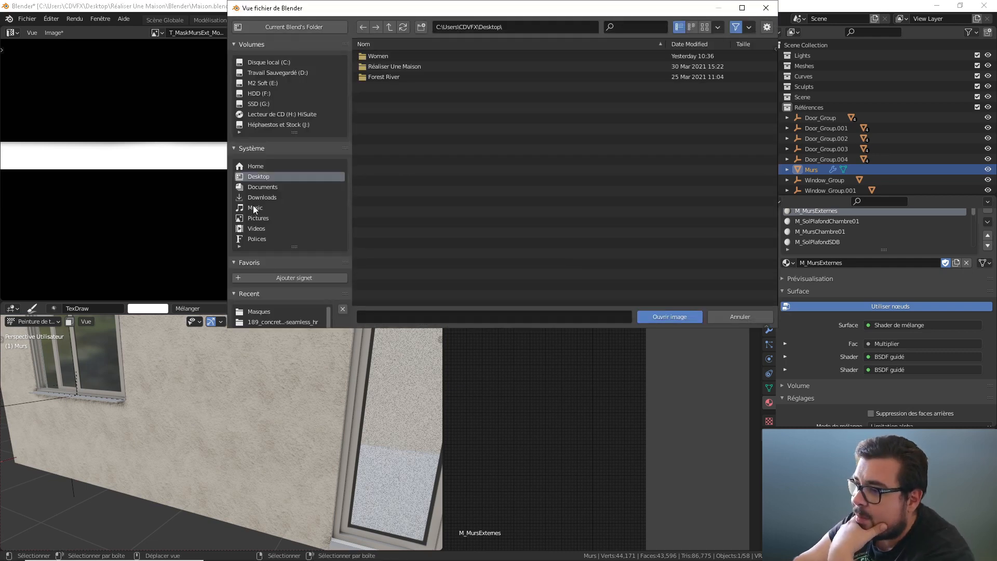
double_click(399, 68)
double_click(388, 86)
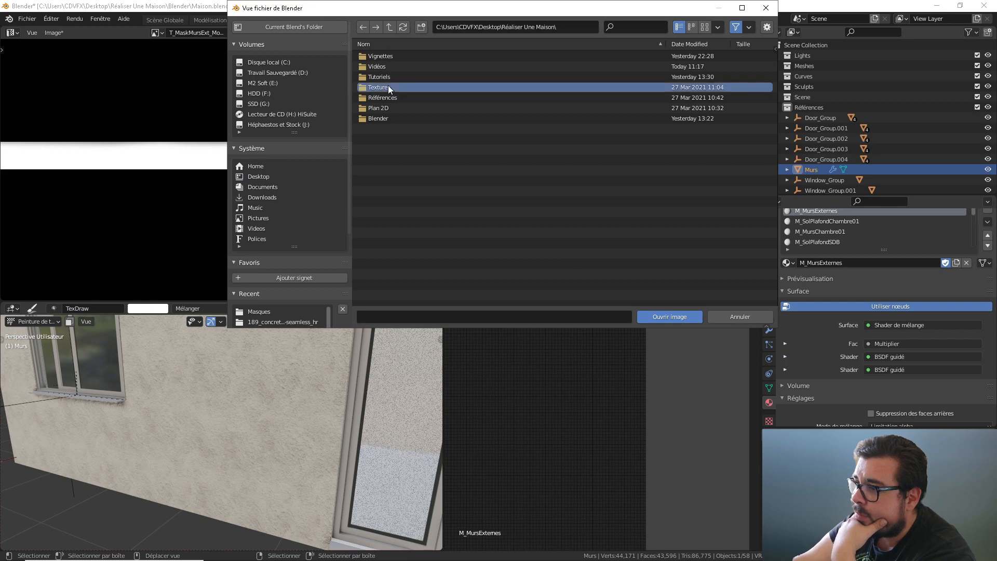
double_click(405, 106)
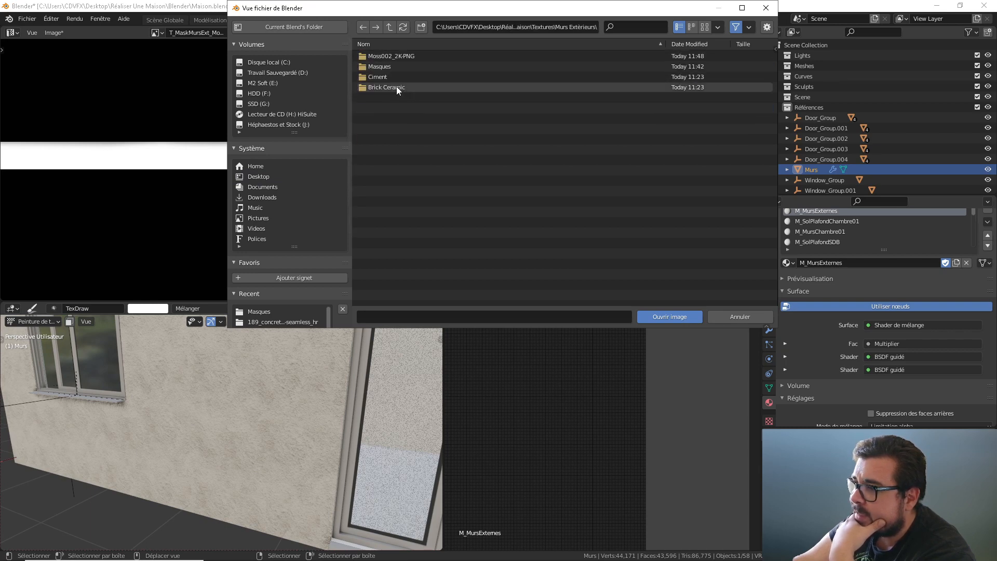
double_click(394, 56)
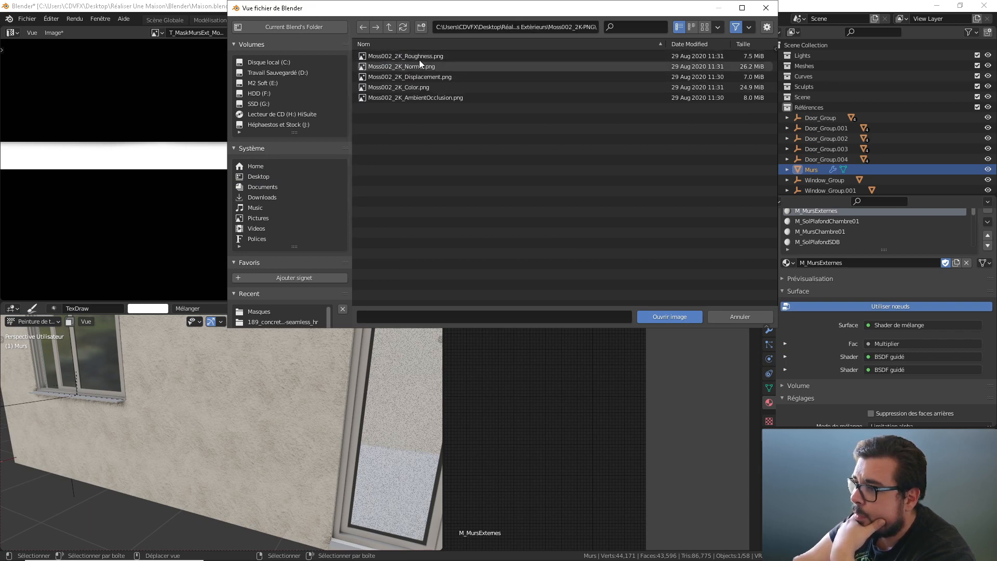
double_click(415, 87)
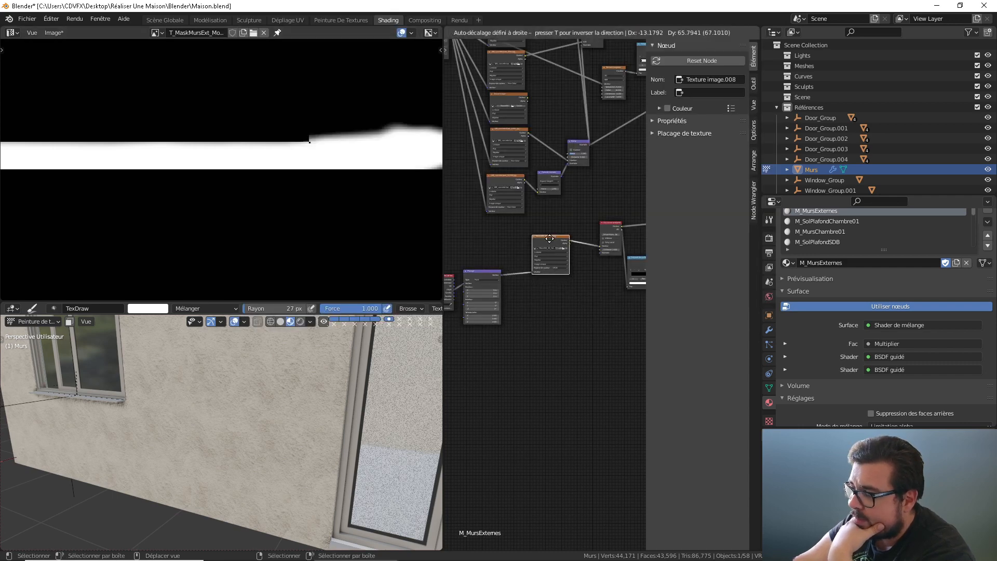
Step: Link the moss branch's Multiply mix node output to the moss shader's base color
middle_drag(578, 248, 494, 256)
scroll(528, 248, down, 1)
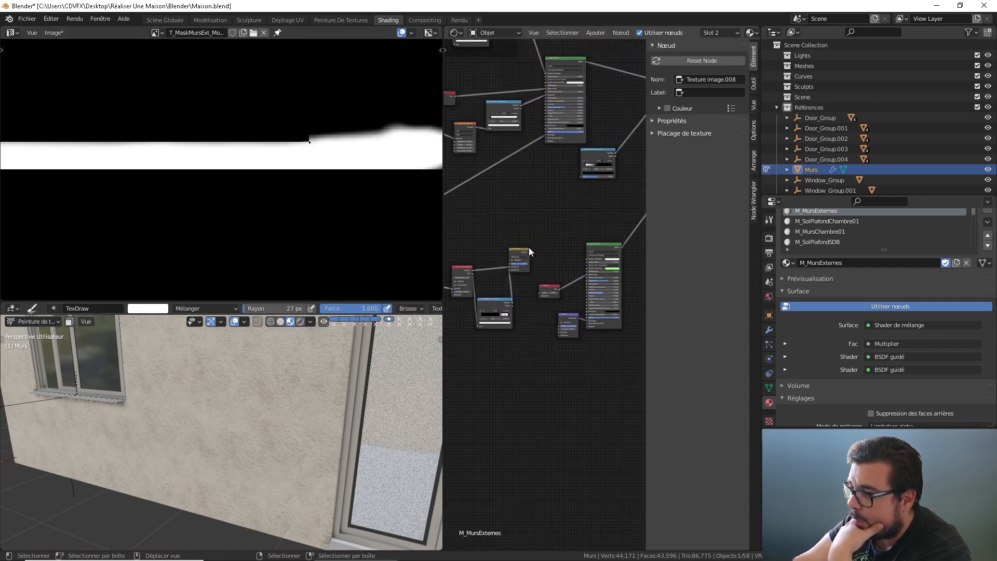
click(530, 251)
drag(530, 251, 590, 257)
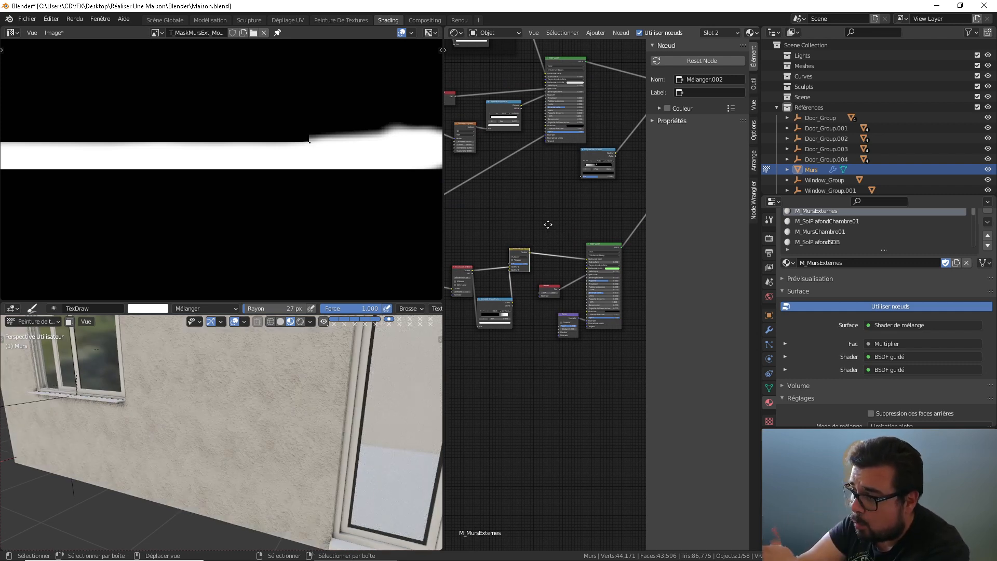
Step: Preview the moss shader alone on the wall by routing it directly to the Material Output
middle_drag(548, 224, 552, 233)
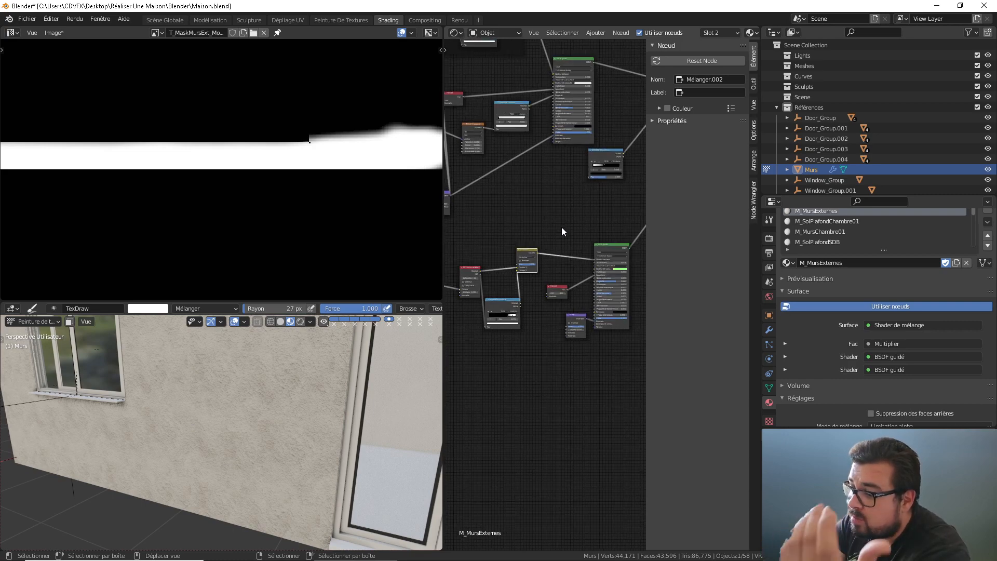
middle_drag(562, 227, 544, 214)
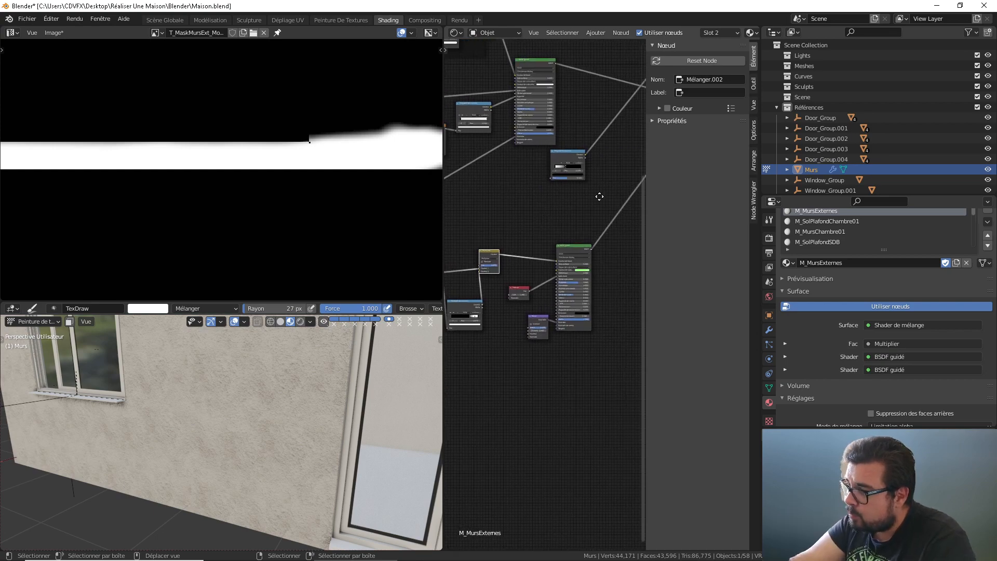
middle_drag(623, 182, 492, 237)
ctrl+shift+click(455, 298)
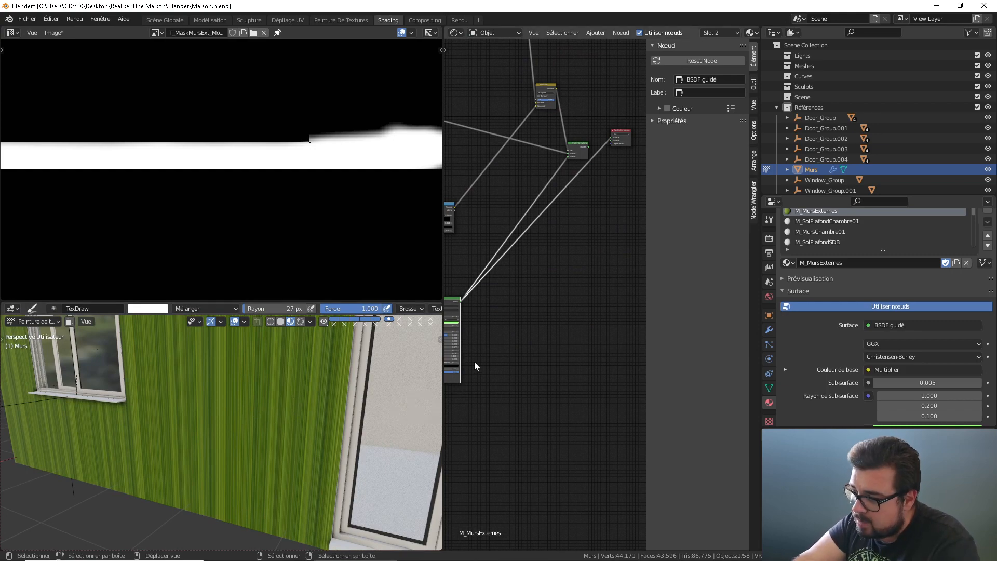
Step: Link the Texture Coordinate node's UV output to the moss Mapping node's vector input
middle_drag(475, 365, 609, 334)
middle_drag(481, 348, 603, 342)
scroll(536, 374, up, 4)
middle_drag(472, 380, 576, 379)
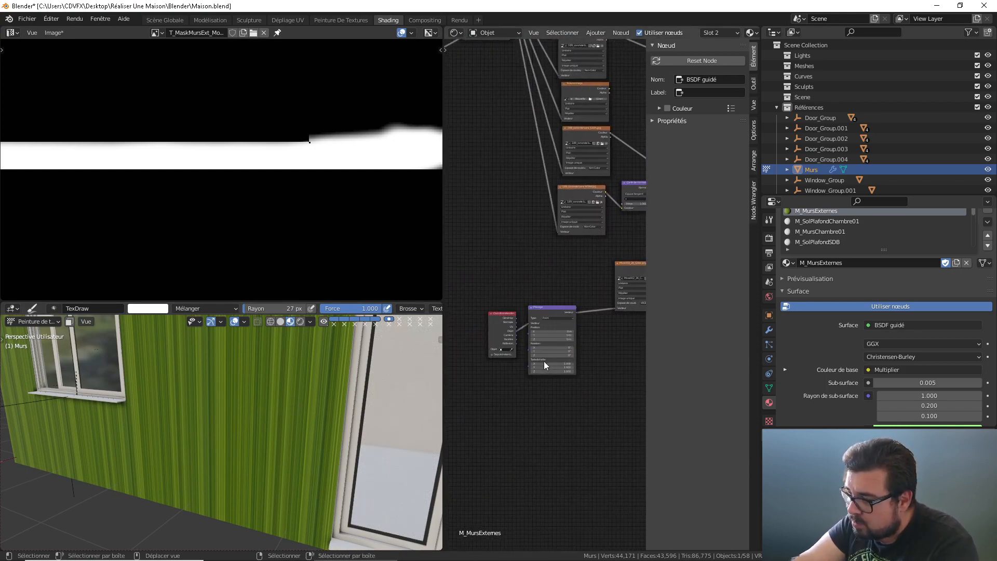
scroll(509, 353, up, 3)
drag(503, 342, 523, 339)
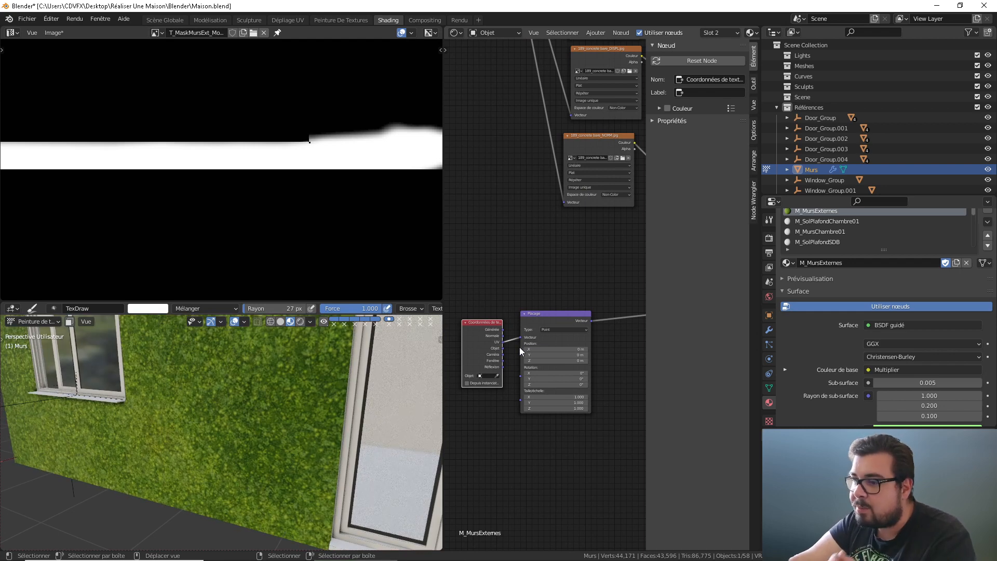
Step: Set the moss Mapping node's X and Y scale to 5
scroll(240, 445, up, 5)
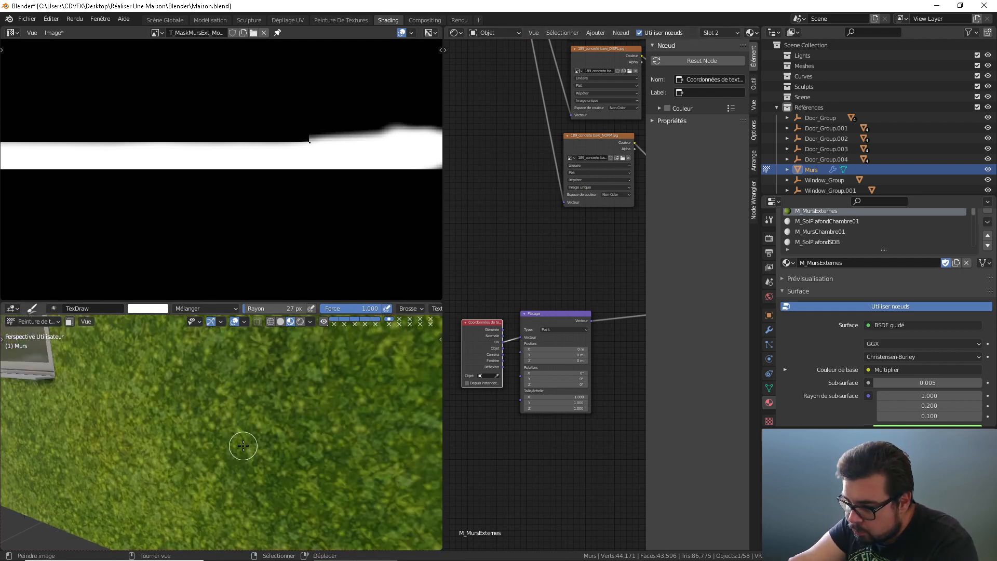
click(572, 396)
text(1.0)
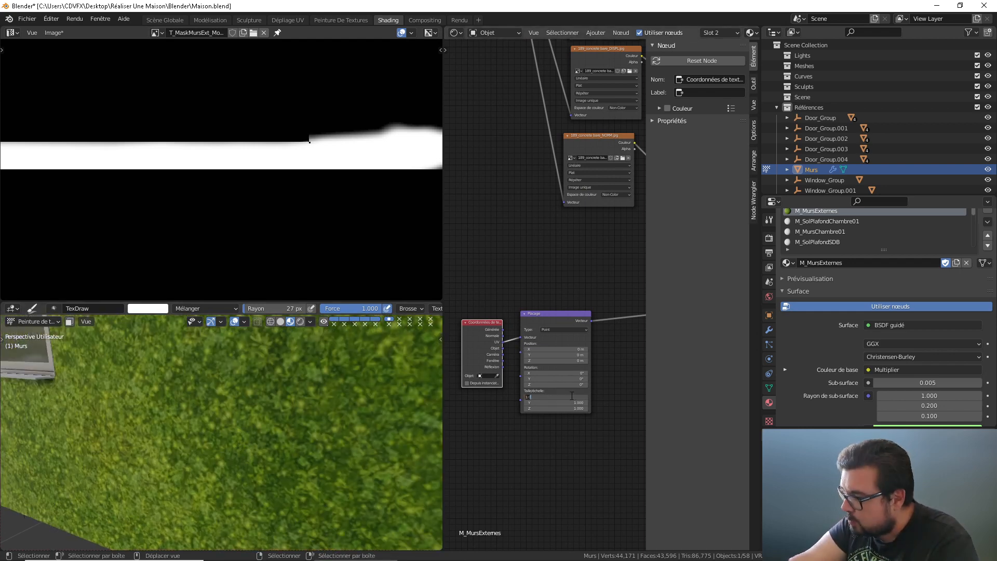
key(Return)
click(568, 403)
text(5)
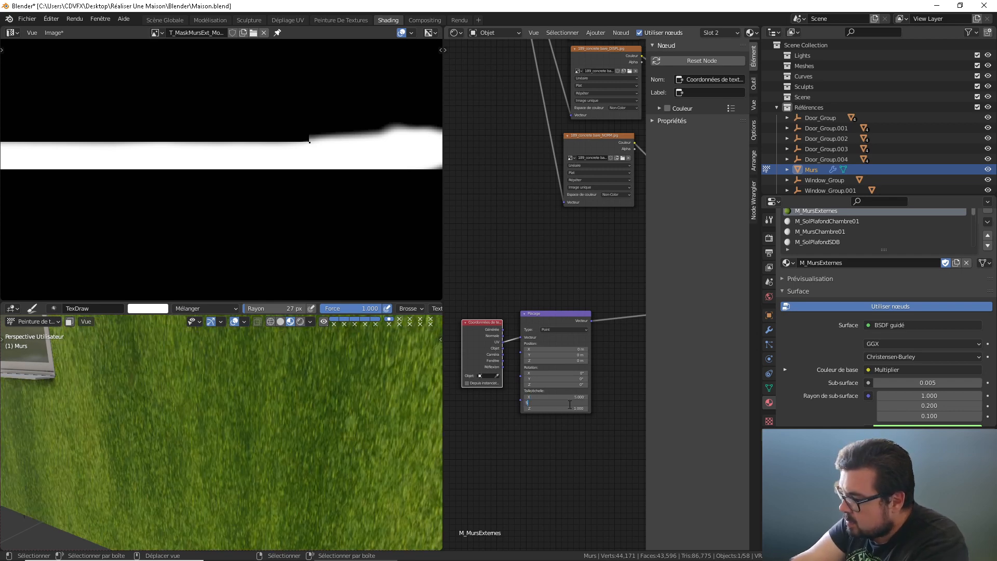
key(Return)
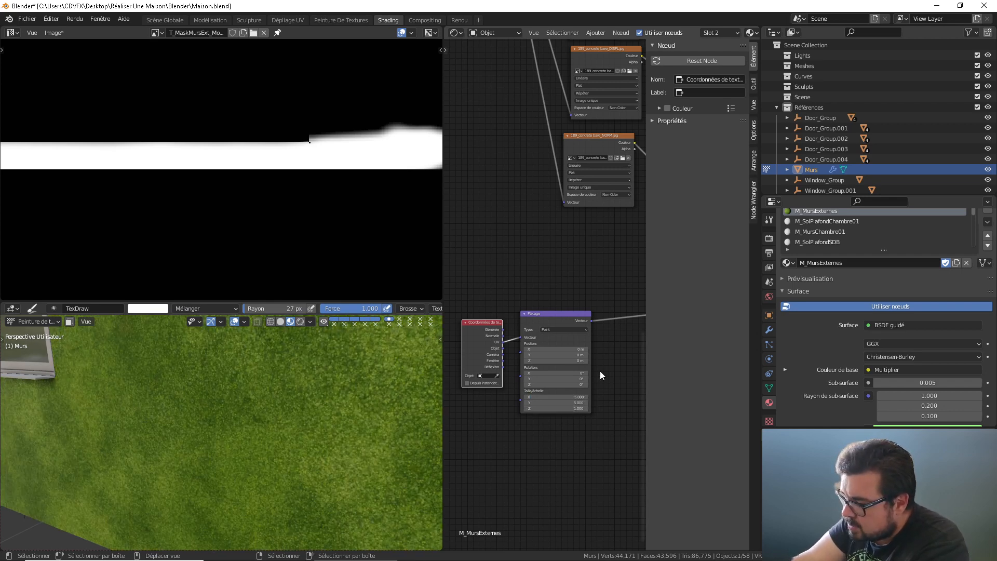
Step: Route the Mix Shader back to the Material Output to show the complete wall material
middle_drag(595, 350, 457, 345)
scroll(568, 331, down, 2)
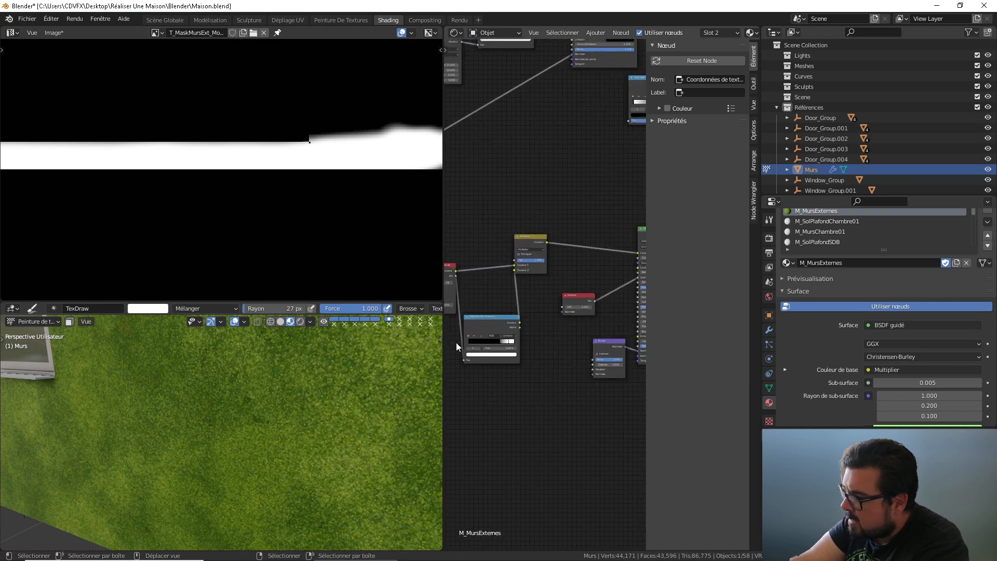
scroll(545, 341, down, 4)
scroll(545, 341, down, 1)
middle_drag(545, 341, 450, 340)
middle_drag(590, 210, 515, 285)
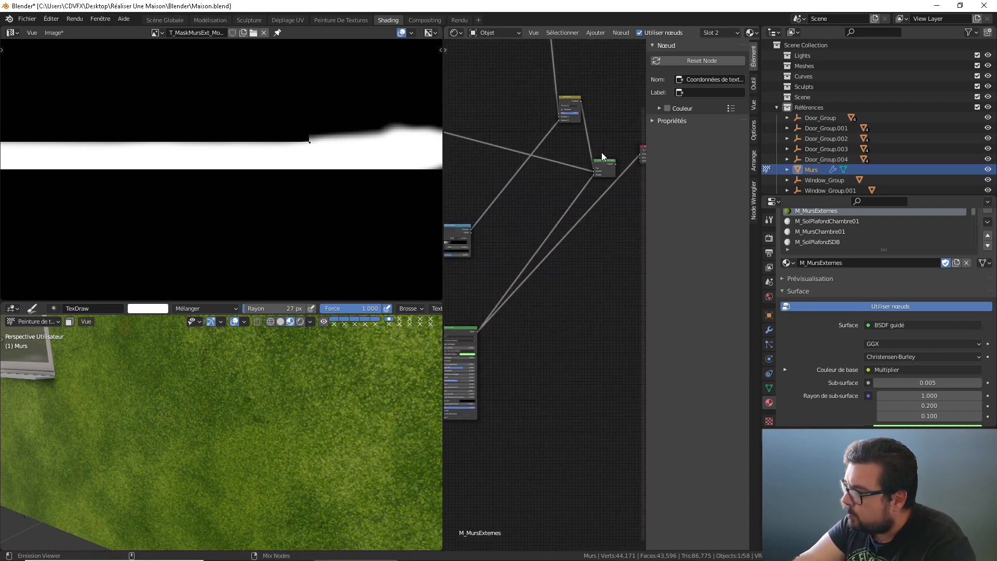
ctrl+shift+click(606, 166)
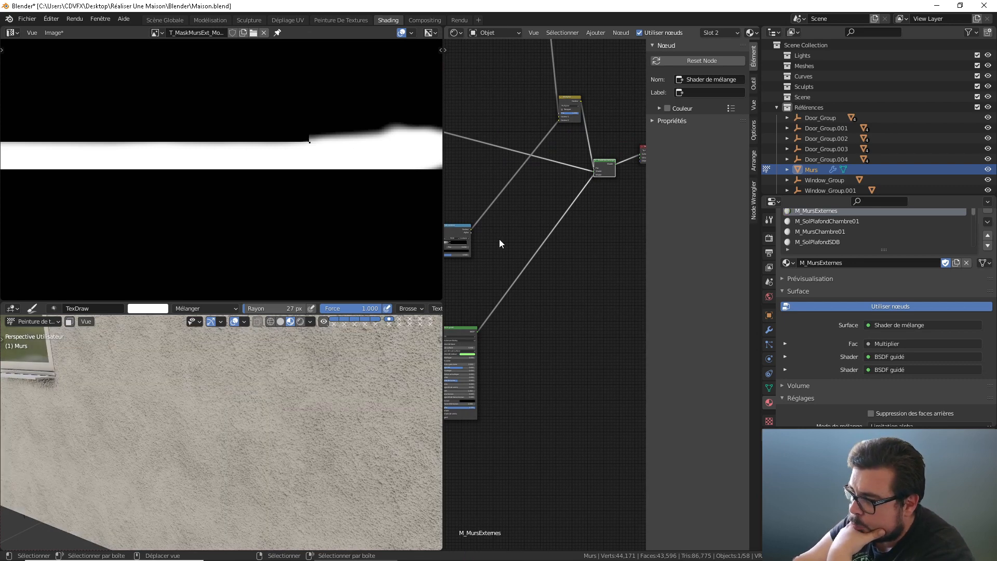
Step: Delete the mask branch's ColorRamp and Multiply nodes and link the T_MaskMursExt_Mousse image directly to the Mix Shader's factor
middle_drag(457, 270, 503, 265)
scroll(348, 401, down, 4)
middle_drag(348, 402, 349, 383)
click(500, 223)
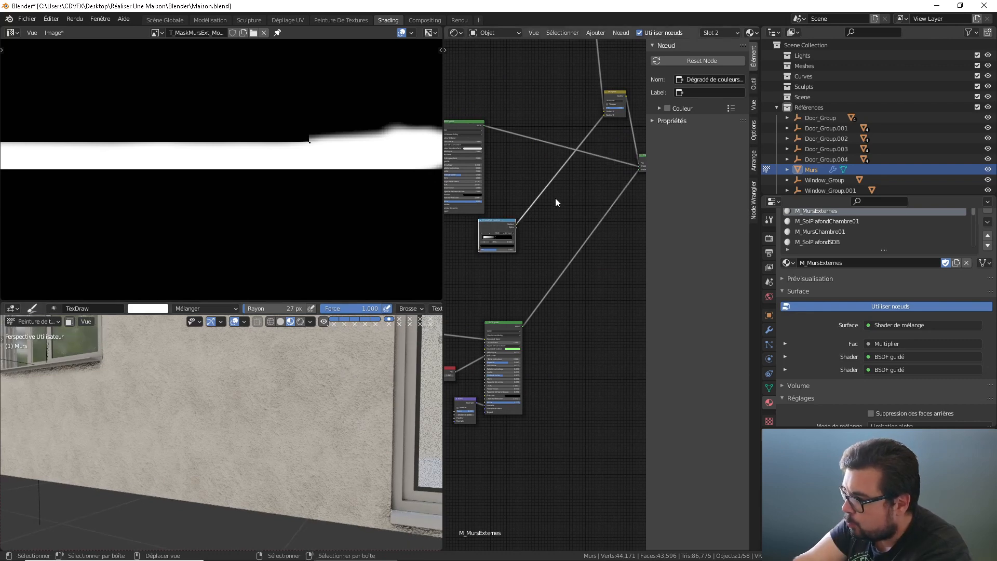
key(x)
middle_drag(610, 110, 563, 182)
click(569, 166)
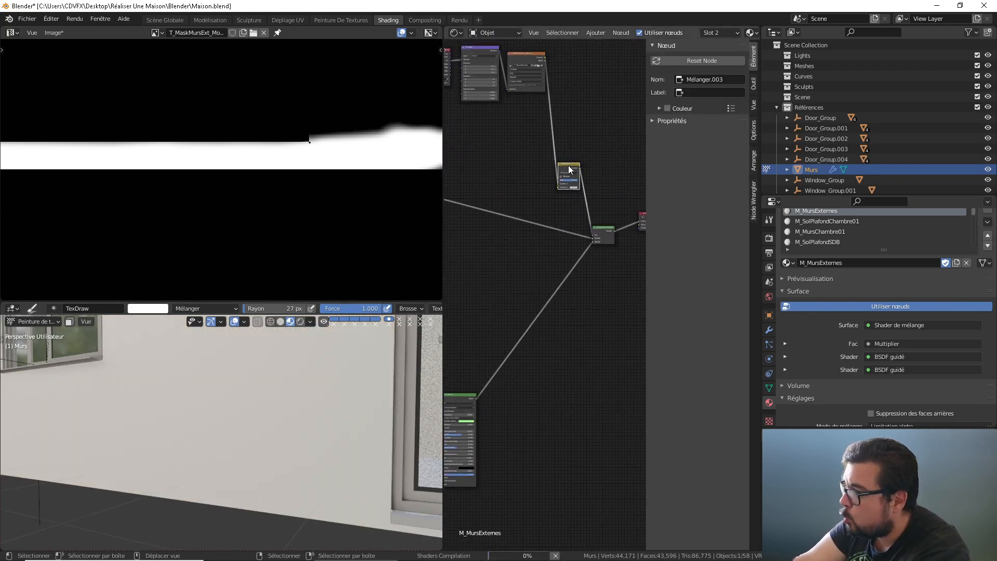
key(x)
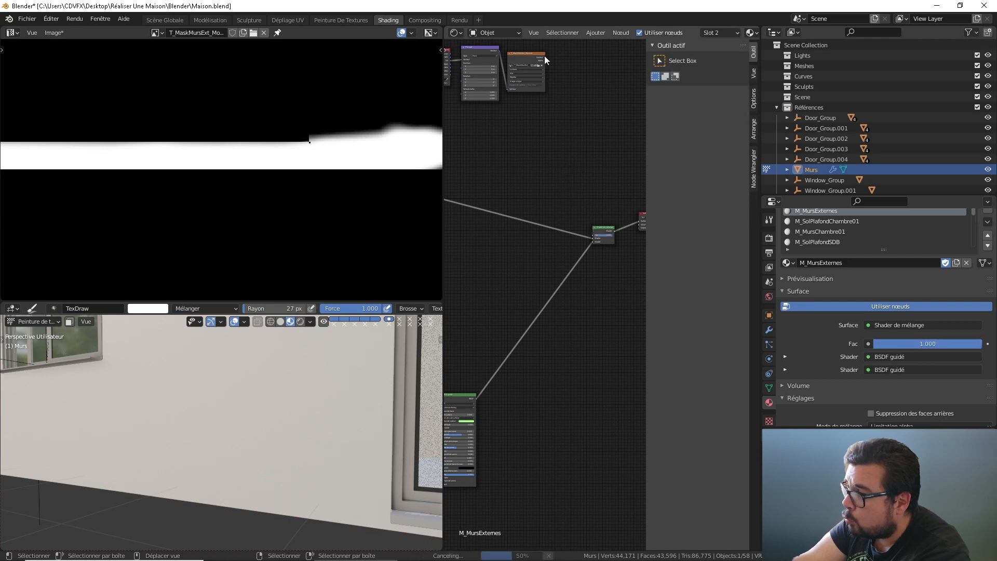
drag(544, 55, 593, 234)
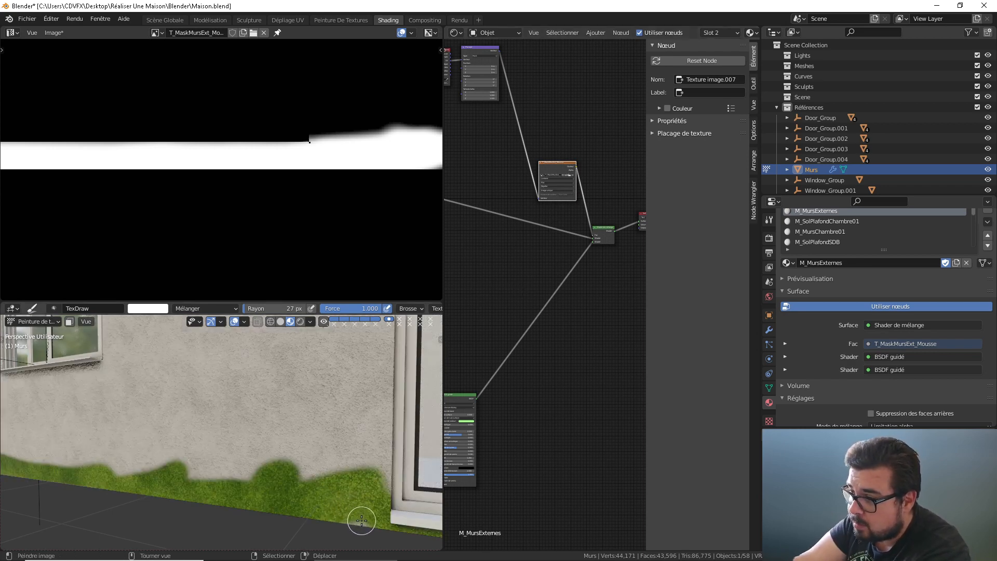
Step: Paint a short brush stroke at the wall base beside the glass door
mouse_move(363, 509)
mouse_down()
mouse_move(363, 524)
mouse_move(337, 526)
mouse_move(372, 523)
mouse_up()
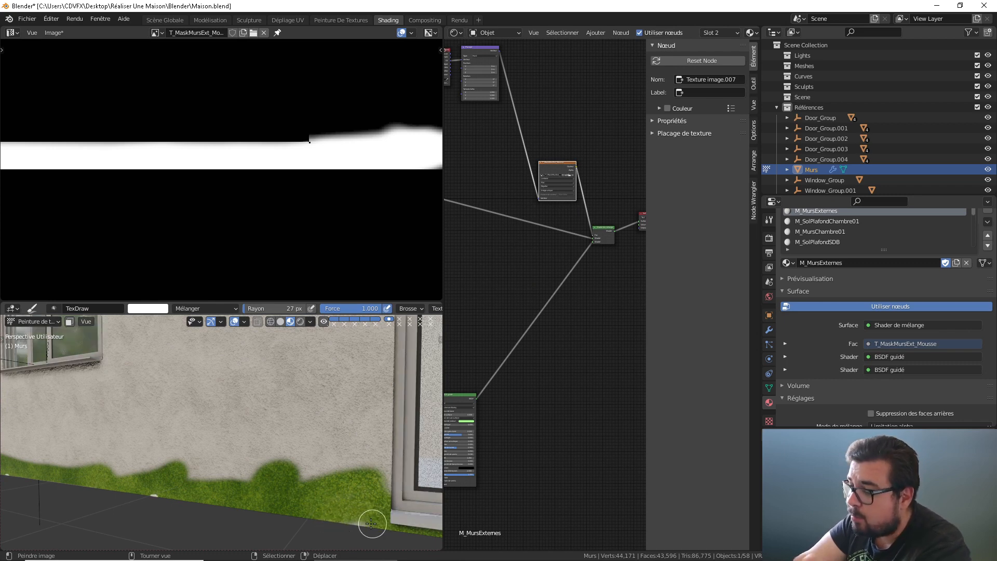
middle_drag(291, 439, 327, 416)
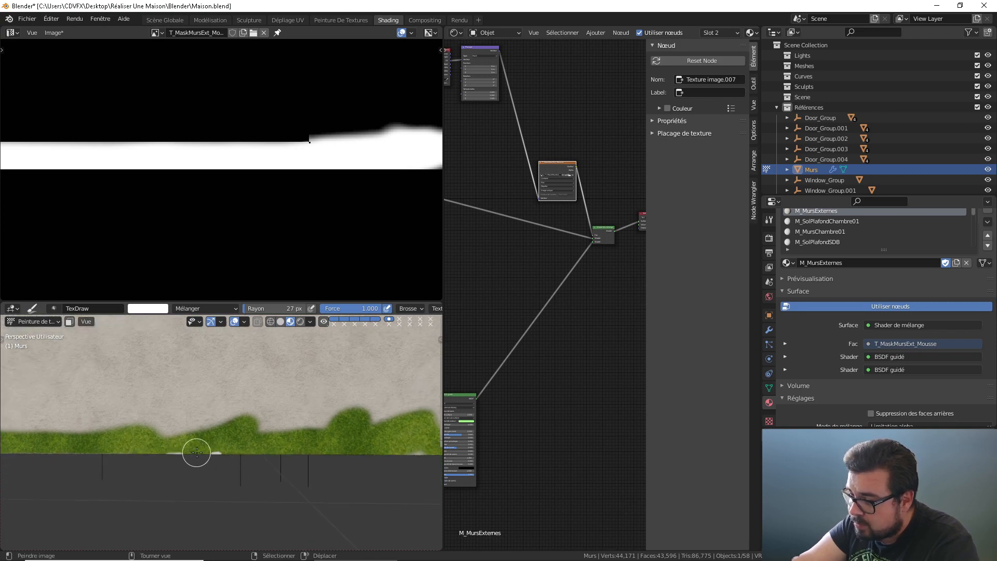
Step: Switch to the texture painting workspace, frame the moss beside the glass door and save the T_MaskMursExt_Mousse mask image
click(333, 21)
middle_drag(598, 335, 639, 337)
shift+middle_drag(541, 347, 597, 357)
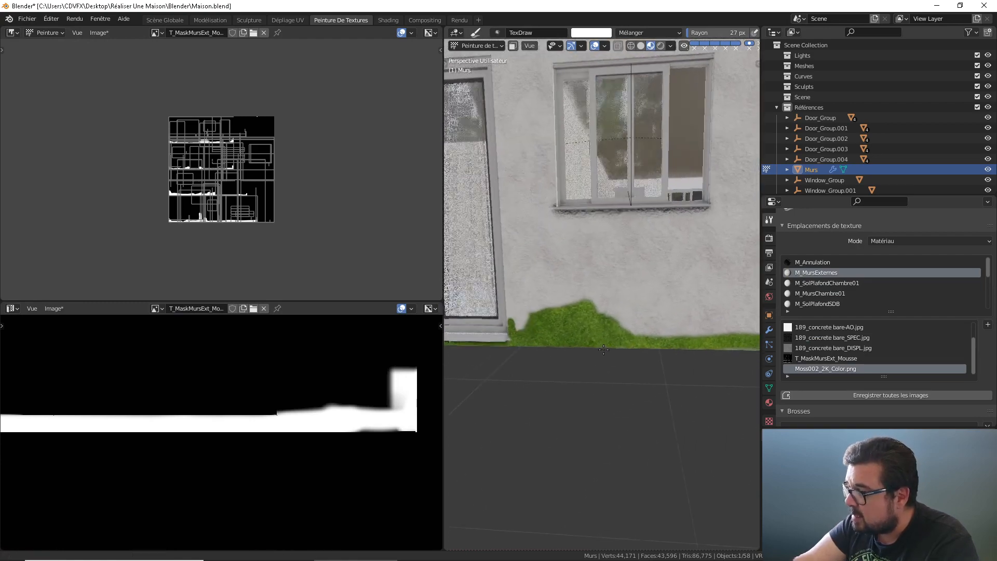
scroll(597, 358, up, 2)
scroll(596, 359, down, 1)
shift+middle_drag(535, 351, 569, 345)
scroll(570, 346, down, 2)
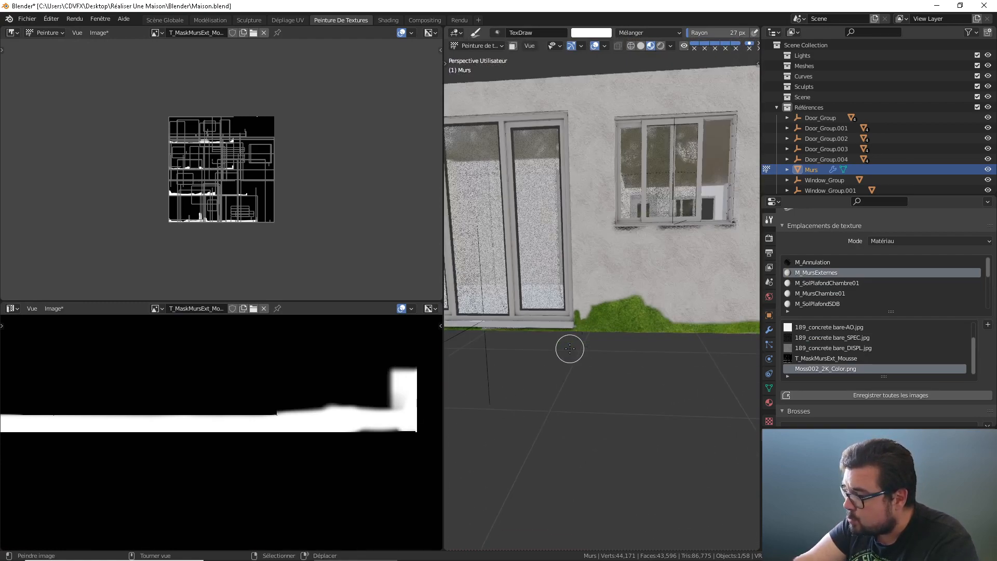
scroll(570, 346, up, 2)
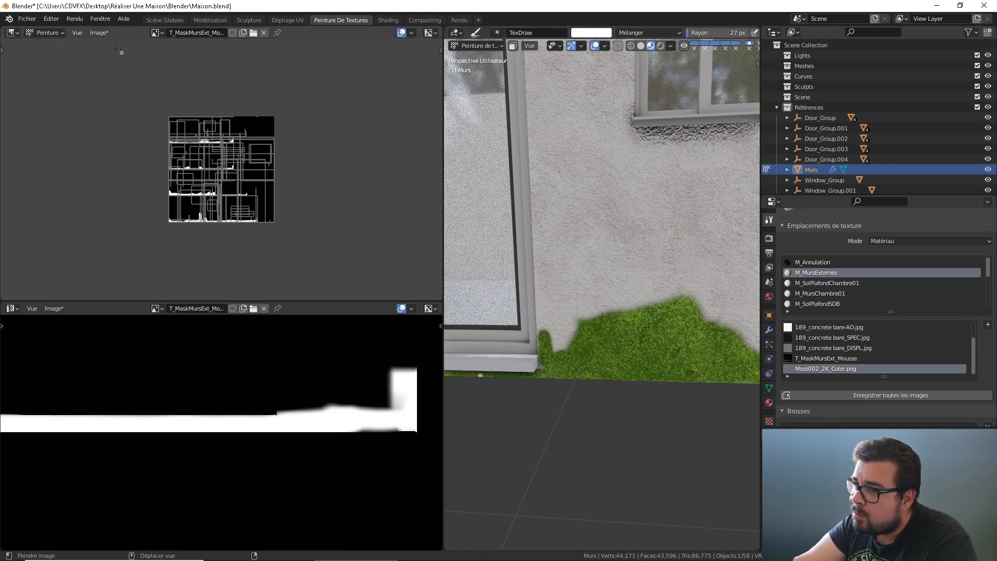
click(98, 32)
click(122, 114)
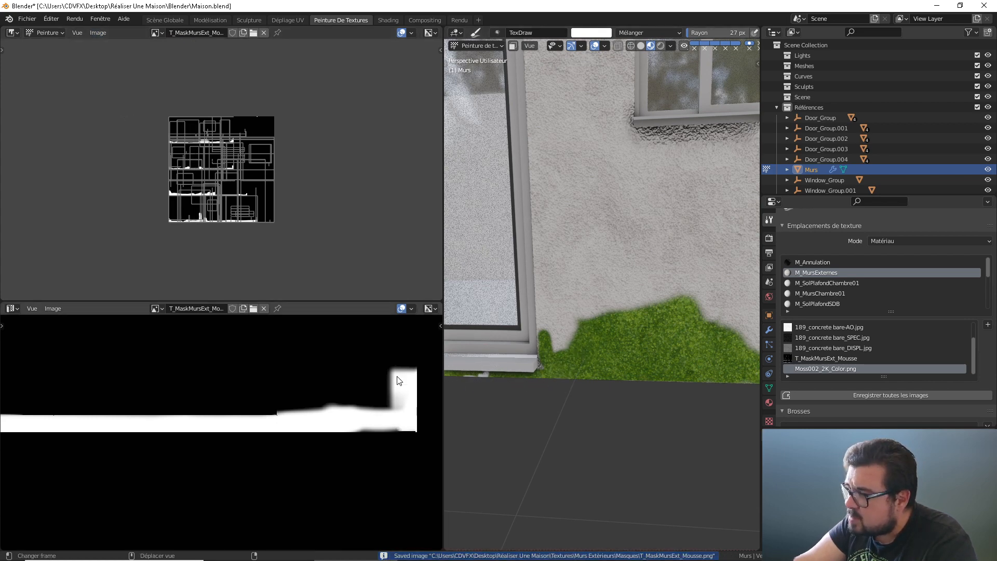
Step: Set the brush radius to 49 px and paint the T_MaskMursExt_Mousse mask higher over the moss mound beside the glass door
key(f)
click(574, 195)
drag(620, 308, 689, 292)
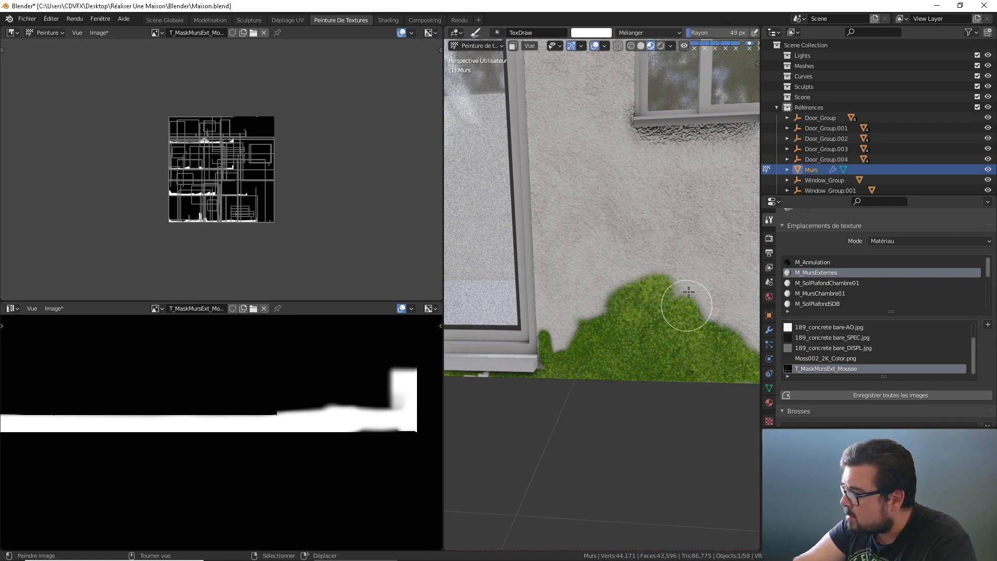
Step: Set the brush color mode to gradient and paint the mask's edges around the moss mound beside the glass door
click(601, 33)
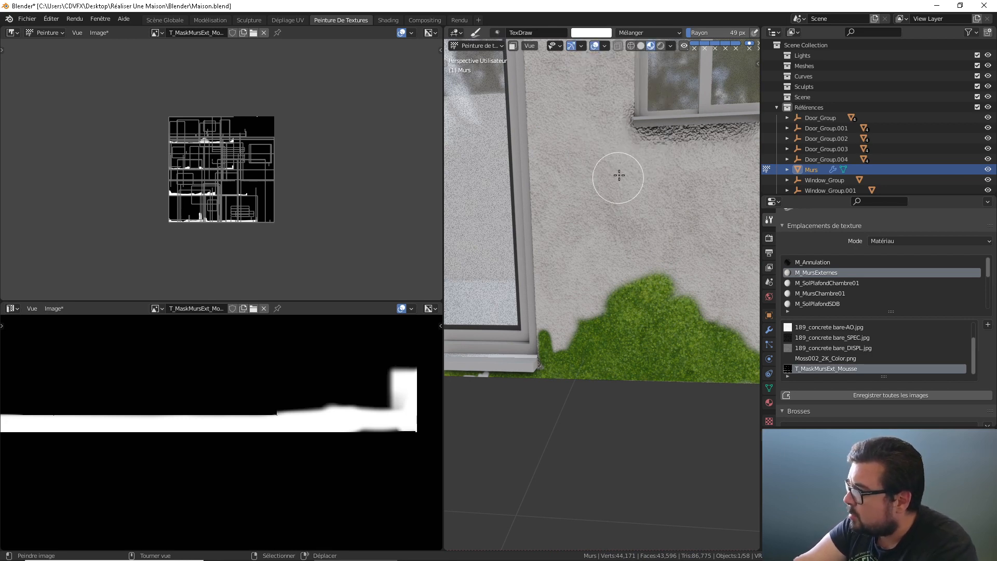
click(644, 33)
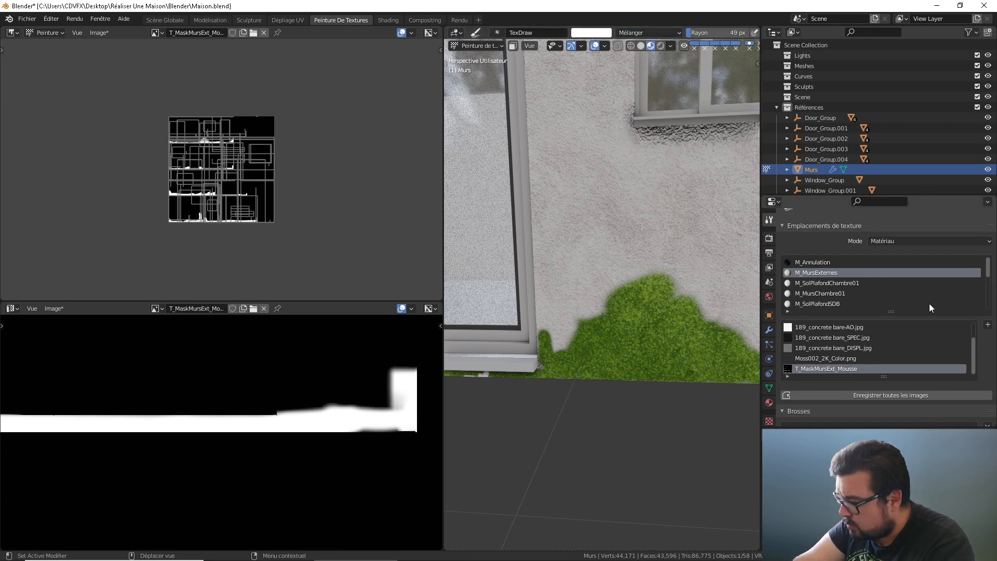
scroll(938, 291, down, 2)
scroll(987, 369, down, 10)
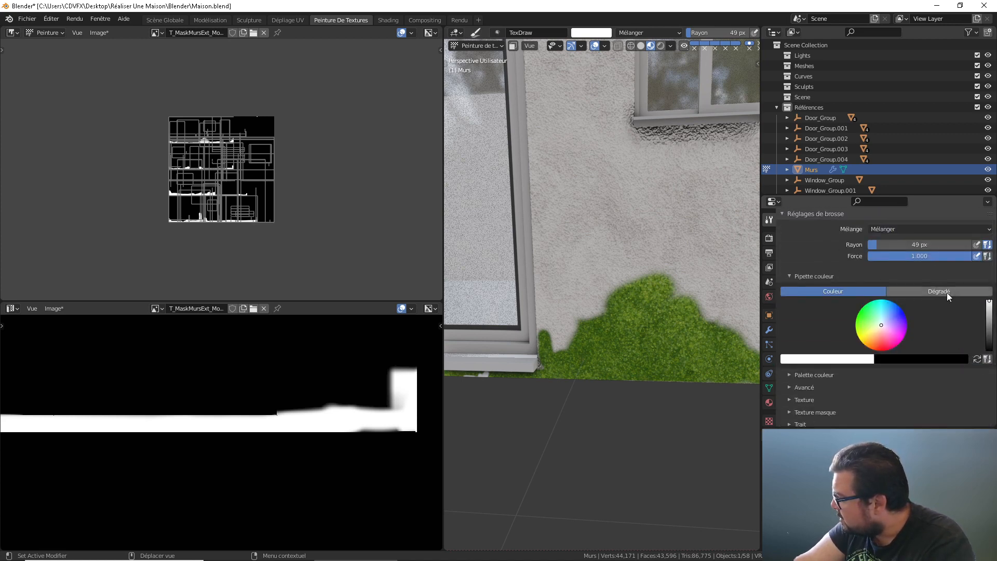
click(944, 291)
mouse_move(616, 290)
mouse_down()
mouse_move(614, 307)
mouse_move(597, 311)
mouse_up()
mouse_move(667, 310)
mouse_down()
mouse_move(647, 285)
mouse_move(681, 309)
mouse_up()
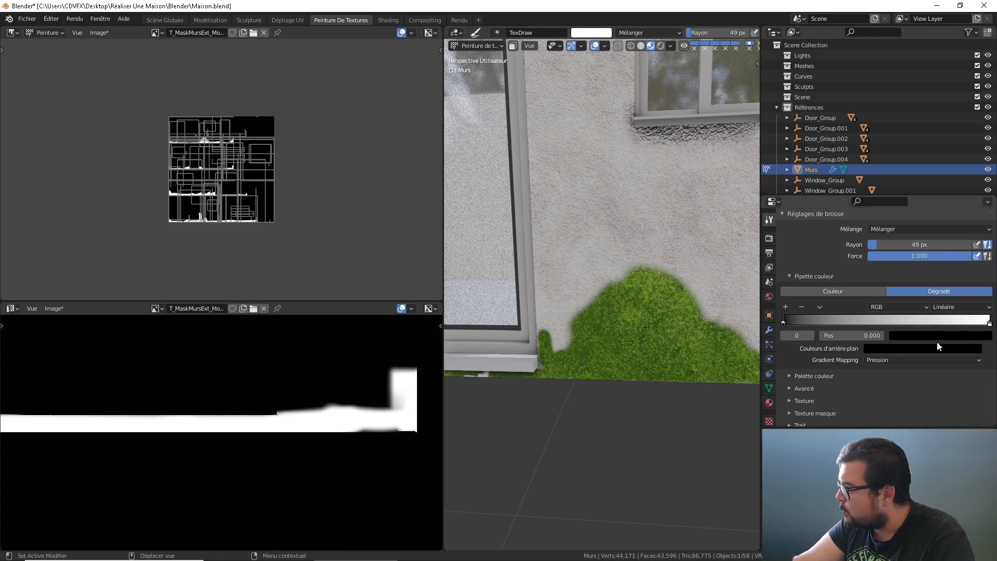
Step: Set the brush color to black and paint over the top of the moss mound beside the glass door
click(609, 33)
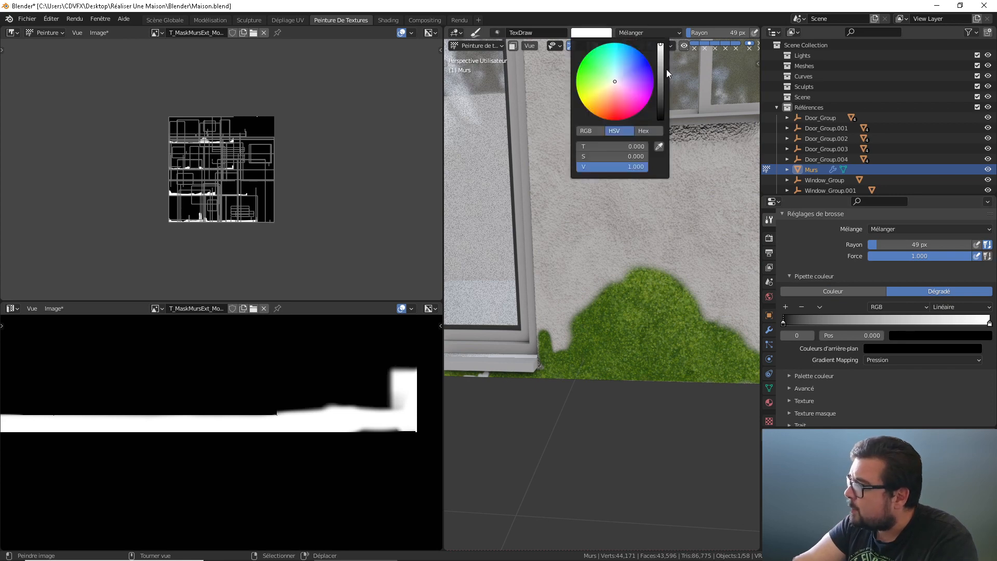
drag(666, 70, 665, 123)
mouse_move(693, 260)
mouse_down()
mouse_move(619, 265)
mouse_move(611, 244)
mouse_up()
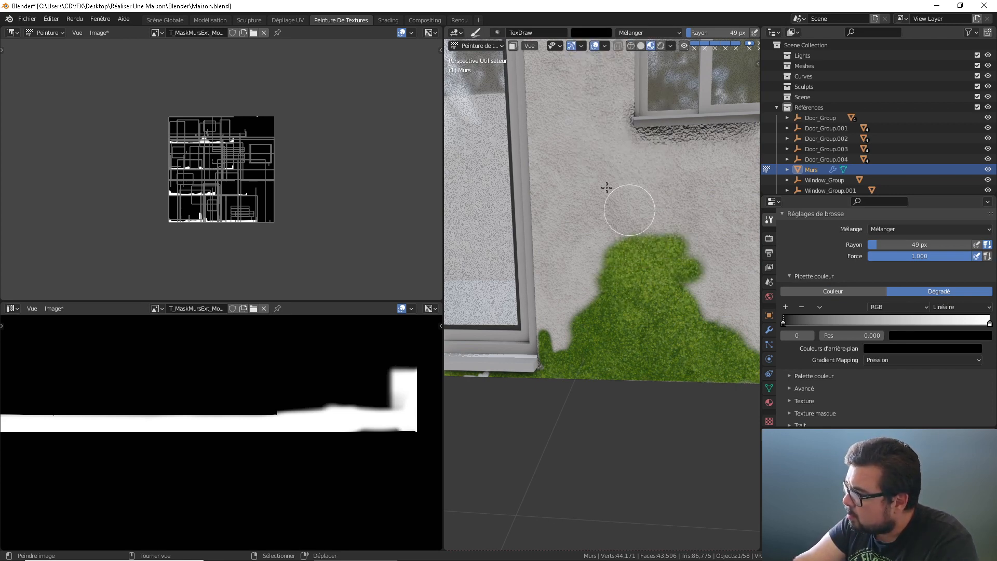
middle_drag(607, 187, 696, 234)
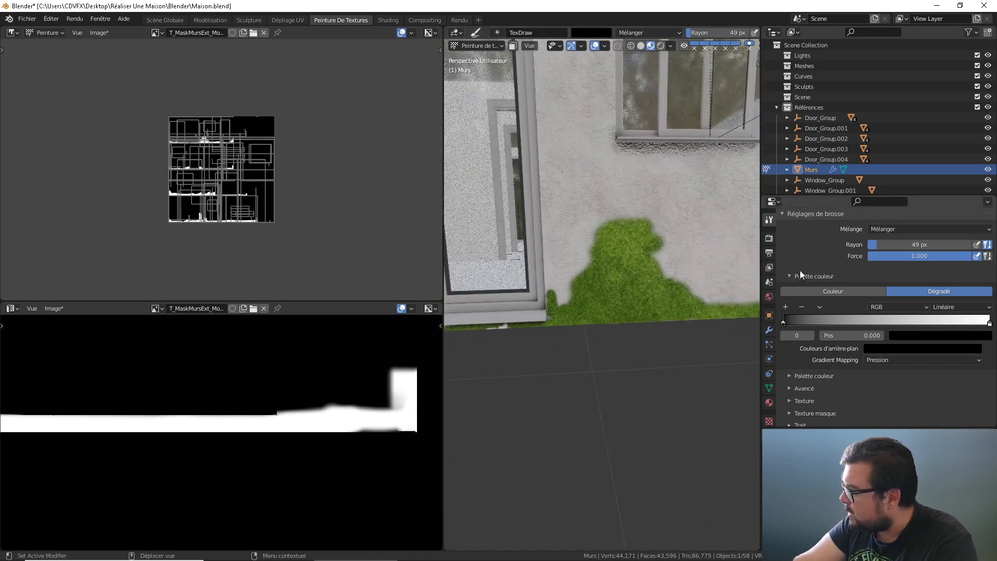
Step: Set the brush color mode to solid color and paint the tall moss mound beside the glass door out of the mask
click(821, 290)
mouse_move(675, 207)
mouse_down()
mouse_move(605, 230)
mouse_move(647, 219)
mouse_move(613, 261)
mouse_move(648, 258)
mouse_move(568, 285)
mouse_move(697, 272)
mouse_move(612, 272)
mouse_up()
middle_drag(612, 271, 613, 248)
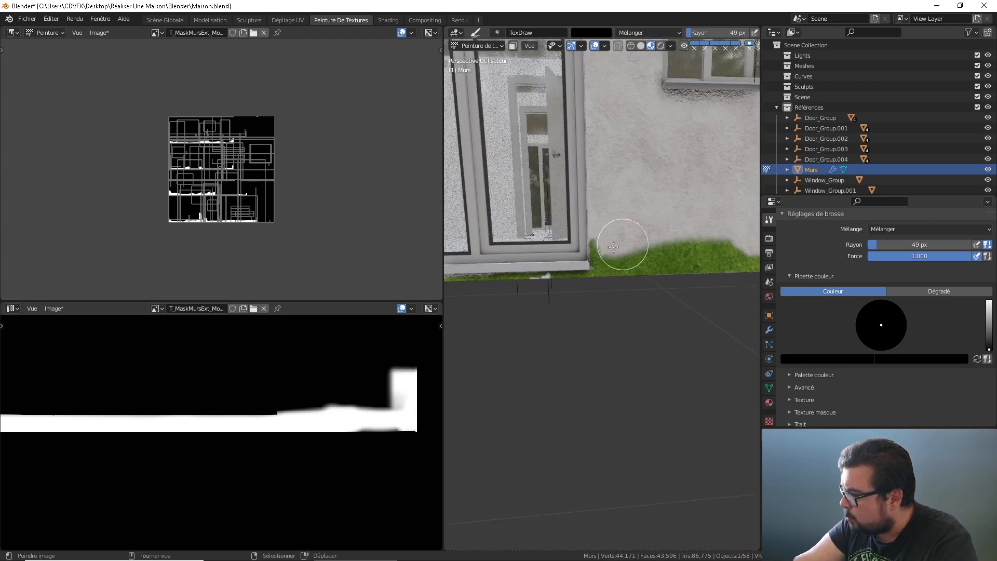
Step: Set the brush color to white and paint an uneven moss edge along the base of the blank wall around the house corner
click(595, 34)
drag(662, 62, 662, 40)
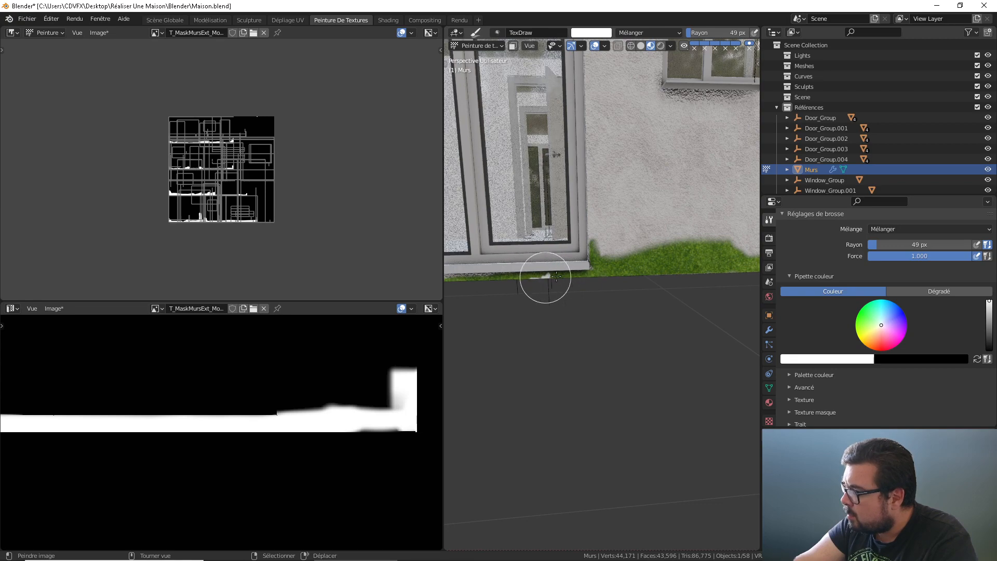
middle_drag(549, 281, 597, 280)
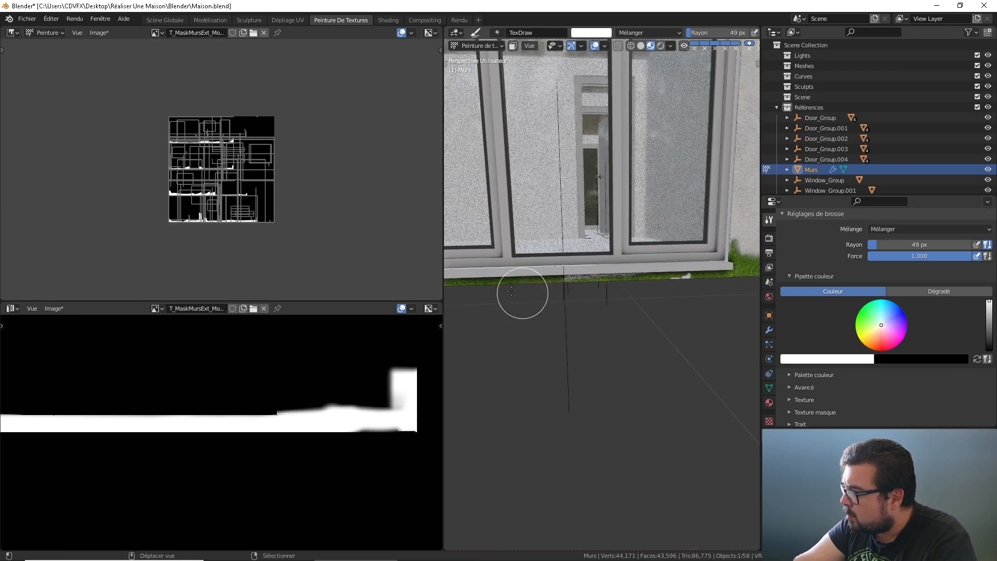
middle_drag(523, 292, 616, 287)
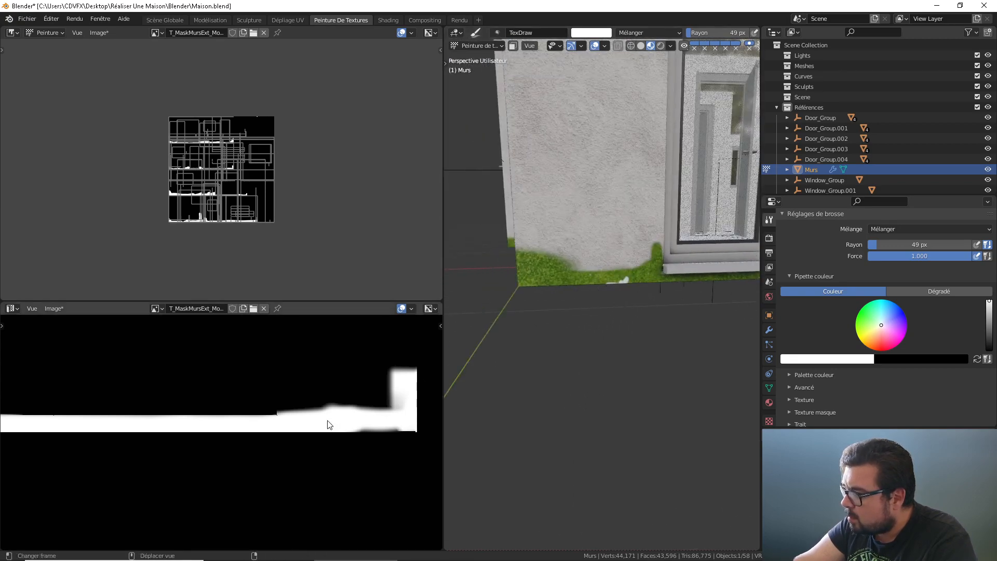
middle_drag(494, 229, 579, 244)
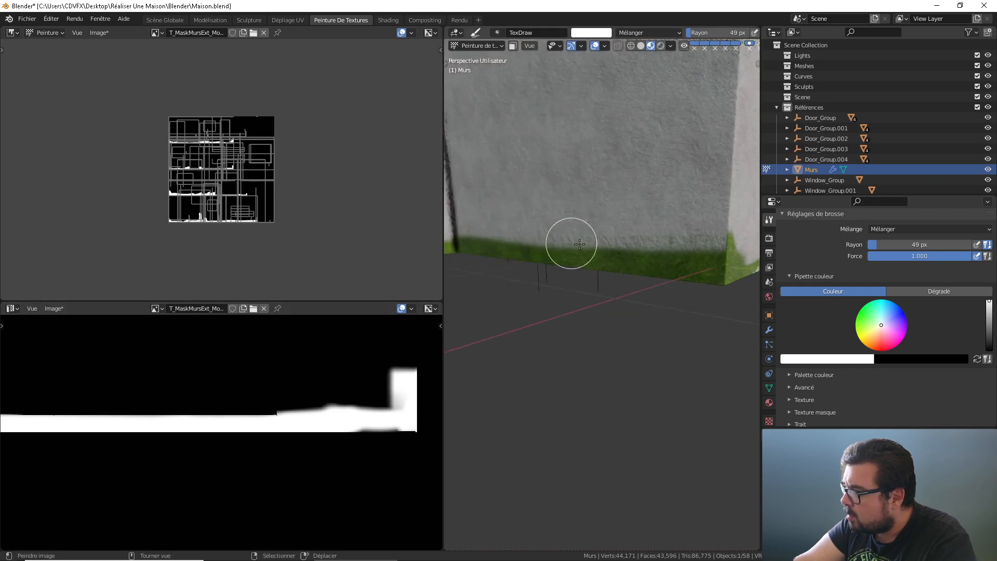
mouse_move(579, 243)
mouse_down()
mouse_move(717, 249)
mouse_move(546, 260)
mouse_move(471, 253)
mouse_up()
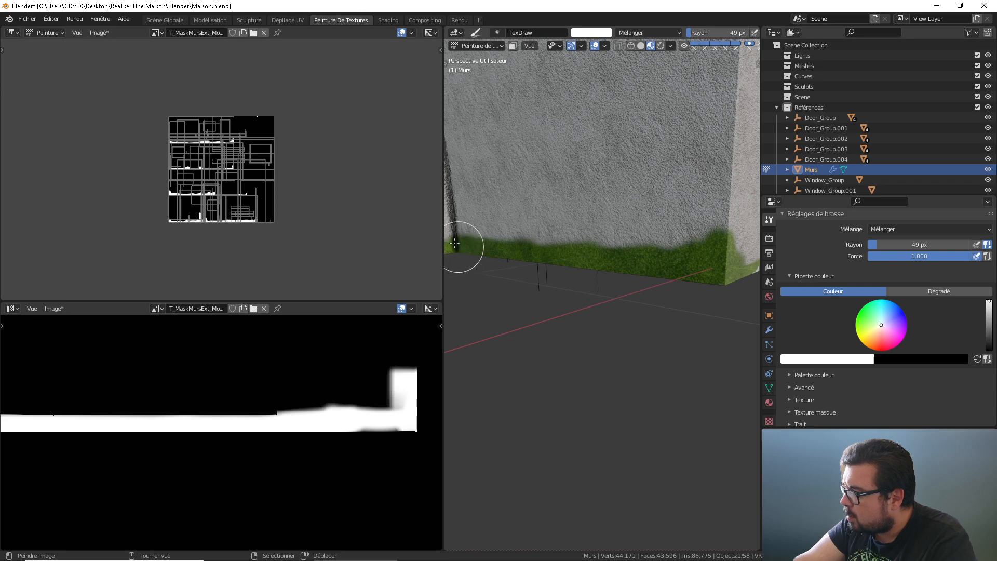
Step: Continue the moss along the wall base past the inner corner and under the neighbouring window
middle_drag(455, 243, 512, 240)
mouse_move(512, 240)
mouse_down()
mouse_move(490, 256)
mouse_move(478, 247)
mouse_up()
middle_drag(478, 247, 583, 272)
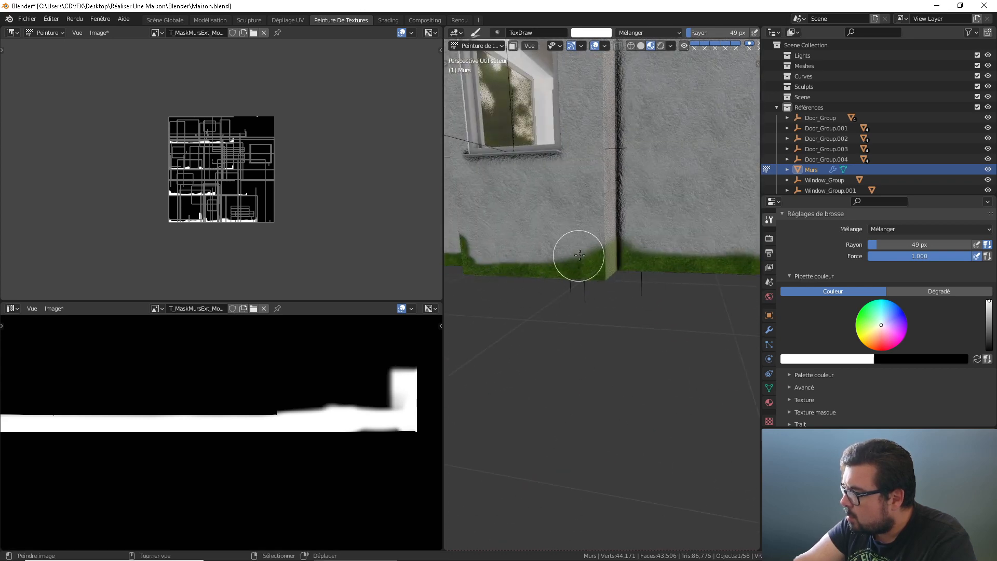
mouse_move(580, 255)
mouse_down()
mouse_move(501, 267)
mouse_move(505, 256)
mouse_up()
middle_drag(516, 256, 566, 260)
Step: Paint the moss mask higher in the recessed wall corner and on both sides of the outer corner near the large glazing
shift+middle_drag(454, 264, 662, 271)
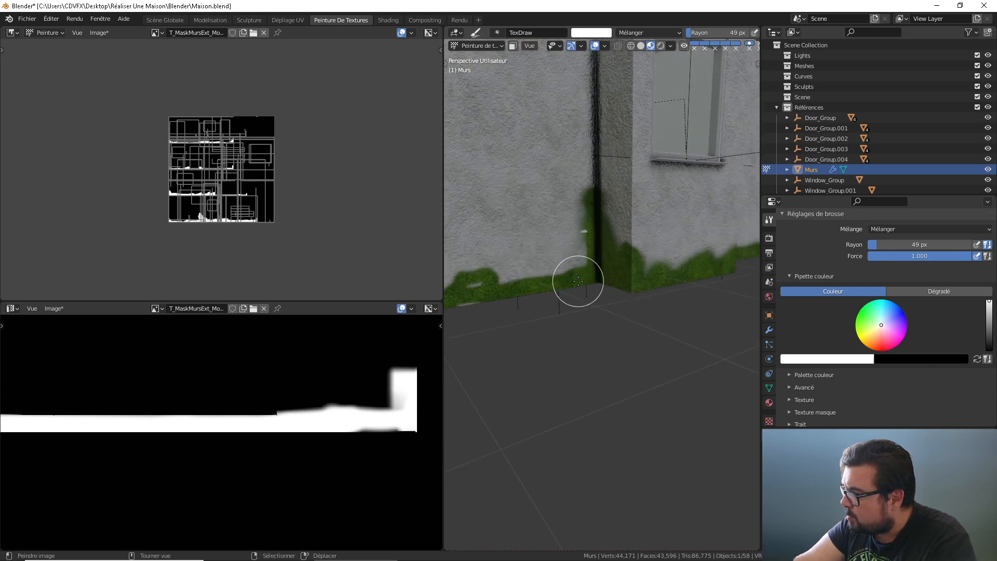
middle_drag(559, 267, 598, 266)
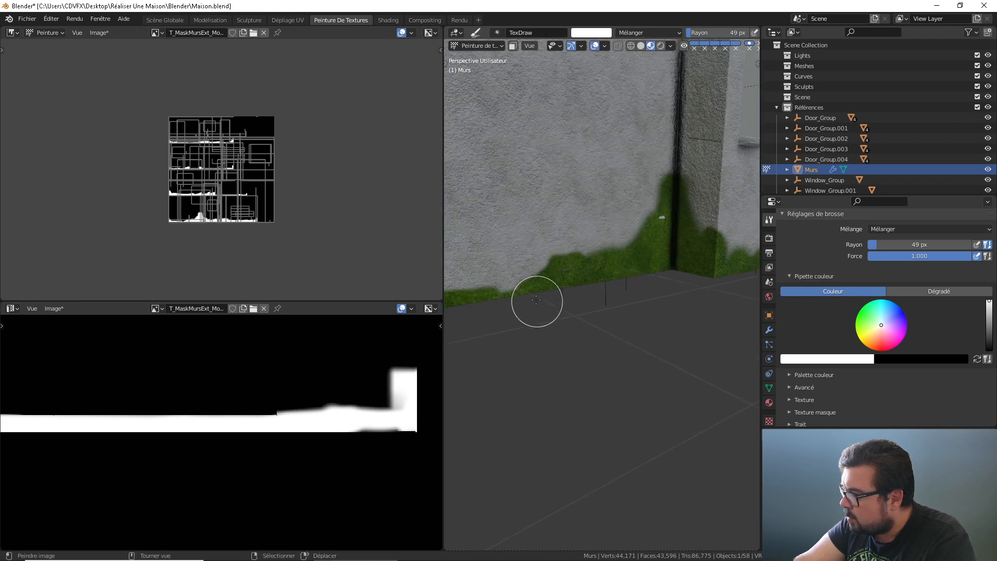
mouse_move(536, 299)
middle_down()
mouse_move(634, 273)
mouse_move(662, 284)
mouse_move(659, 300)
middle_up()
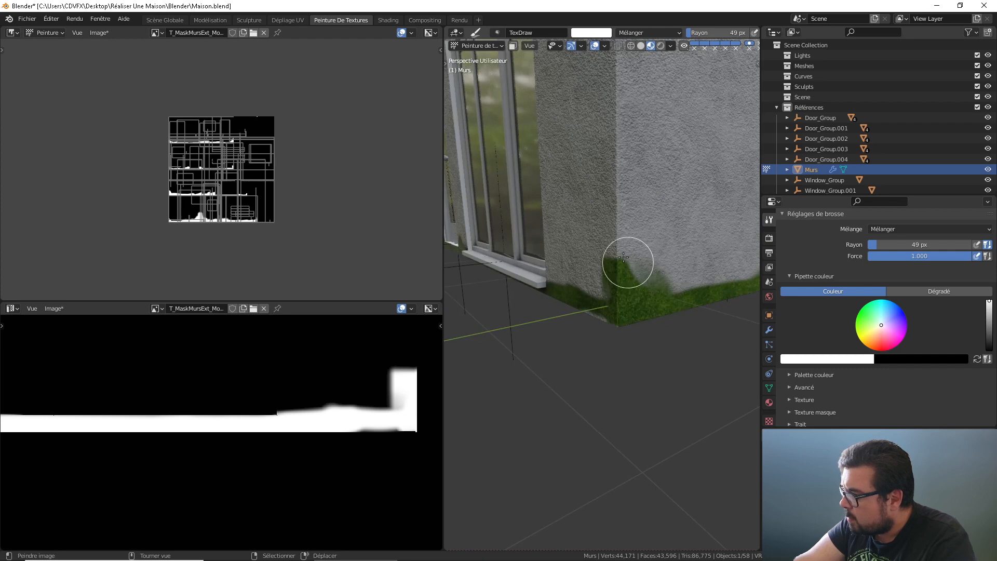
drag(626, 294, 609, 301)
middle_drag(610, 301, 710, 257)
mouse_move(739, 240)
mouse_down()
mouse_move(703, 303)
mouse_move(735, 288)
mouse_up()
middle_drag(735, 300, 666, 296)
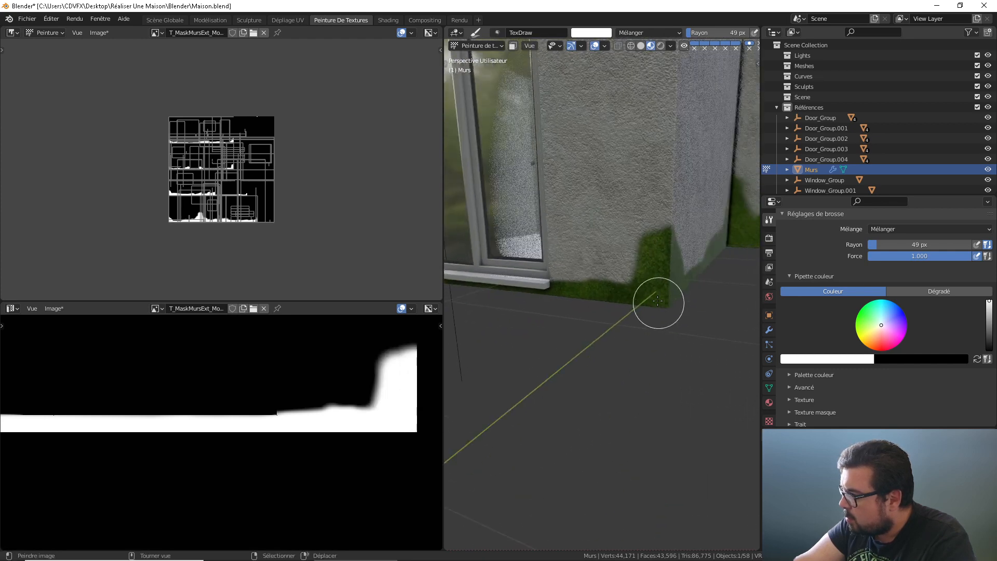
Step: Slope the moss from the outer corner toward the glazed door and paint irregular clumps along the base of the windowed wall
drag(635, 278, 552, 303)
mouse_move(552, 303)
middle_down()
mouse_move(628, 296)
mouse_move(556, 296)
mouse_move(618, 285)
mouse_move(567, 288)
mouse_move(644, 252)
middle_up()
scroll(596, 295, up, 5)
scroll(596, 295, down, 5)
mouse_move(565, 282)
mouse_down()
mouse_move(574, 262)
mouse_move(594, 268)
mouse_up()
middle_drag(519, 274, 595, 272)
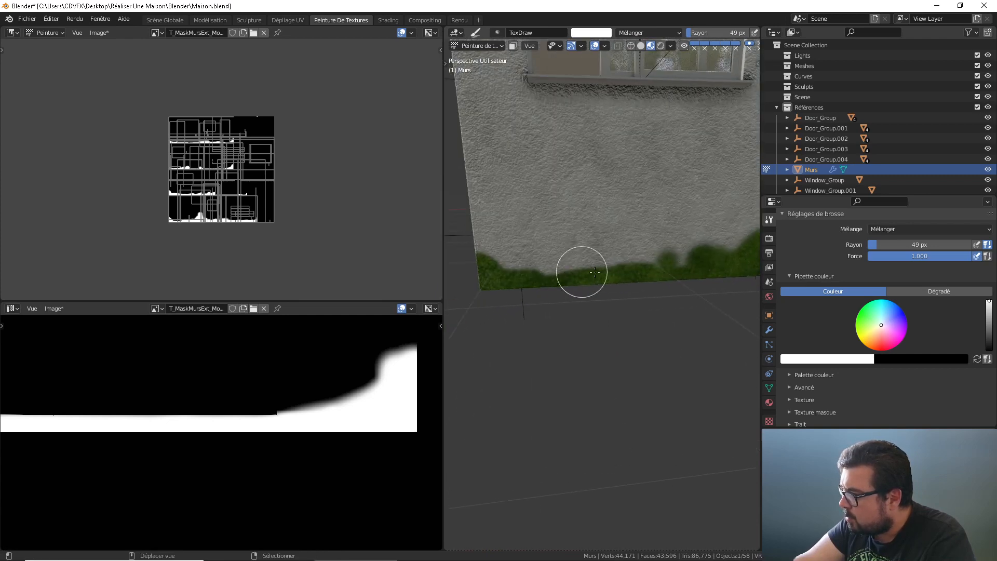
mouse_move(636, 264)
mouse_down()
mouse_move(521, 269)
mouse_move(604, 270)
mouse_up()
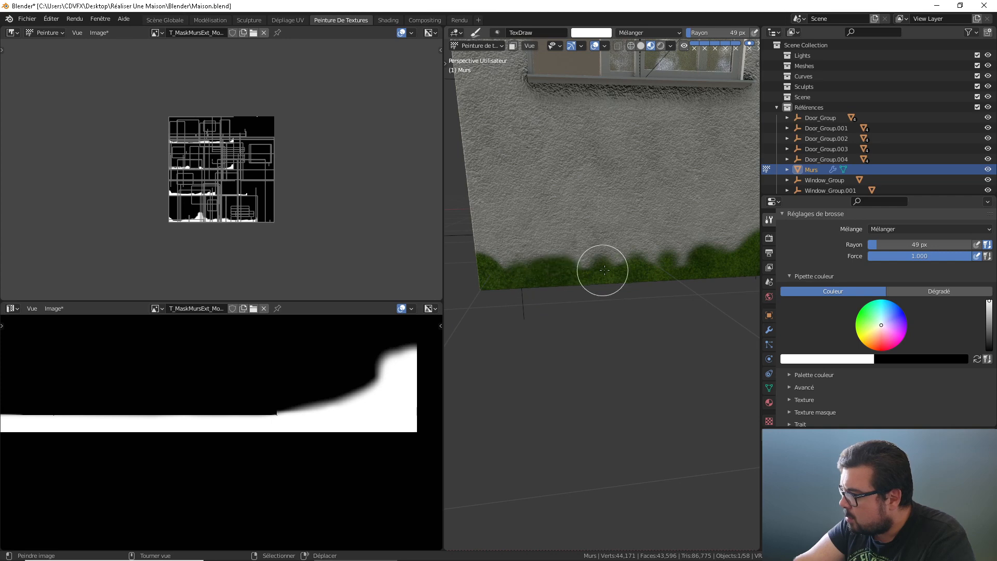
middle_drag(652, 260, 496, 283)
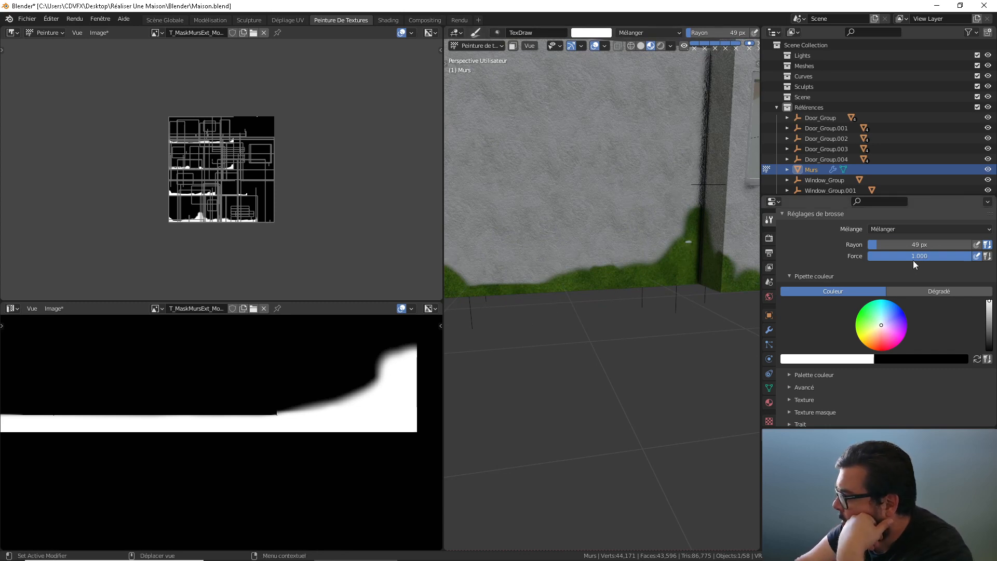
Step: Switch to the Shading workspace and move the moss ambient occlusion, color ramp and mix nodes upward in M_MursExternes
click(388, 20)
middle_drag(537, 369, 688, 212)
middle_drag(512, 314, 573, 289)
drag(590, 208, 510, 316)
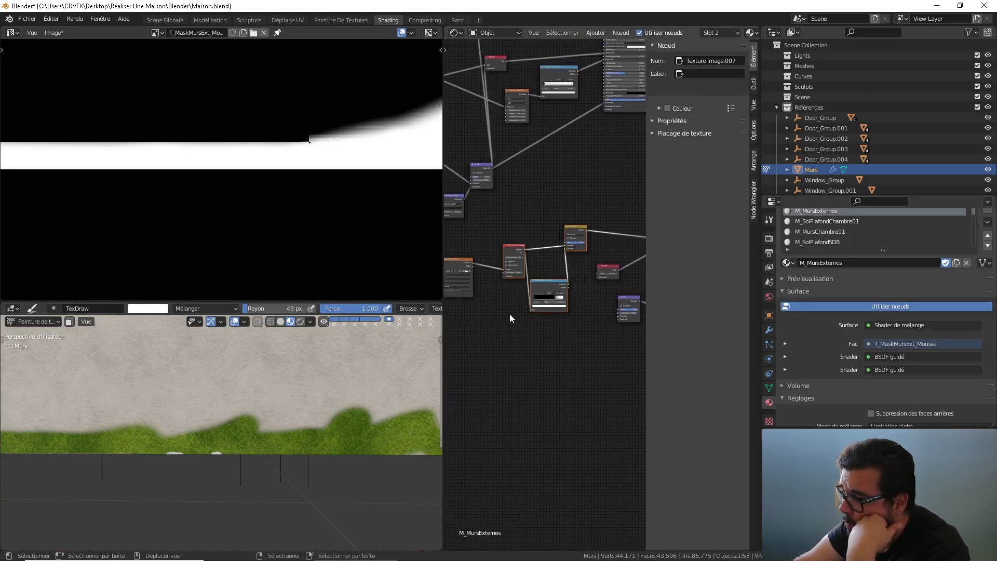
drag(527, 261, 529, 218)
middle_drag(477, 266, 515, 265)
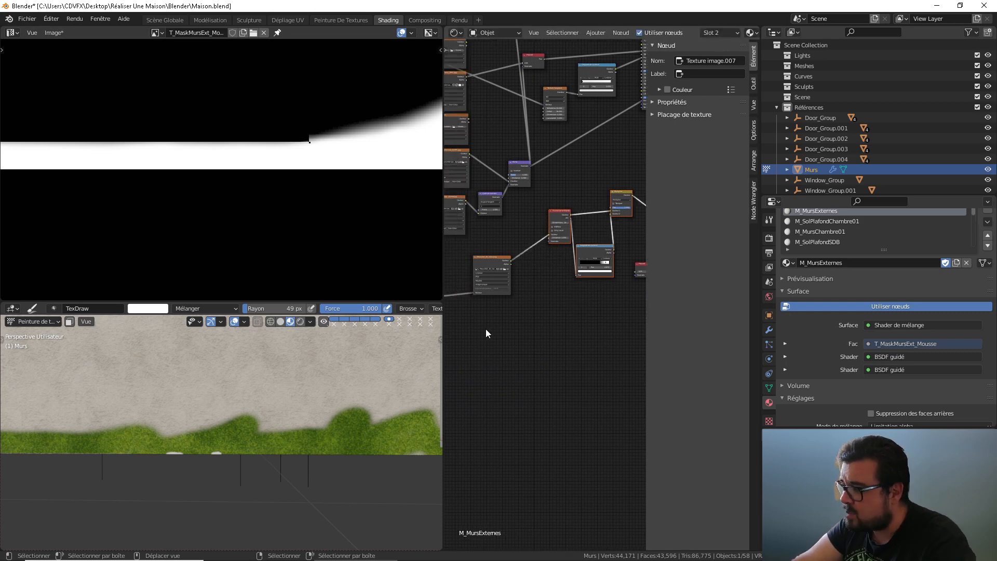
Step: Add an Image Texture node below the moss color texture and connect the Mapping node's vector output to it
key(shift+a)
mouse_move(446, 330)
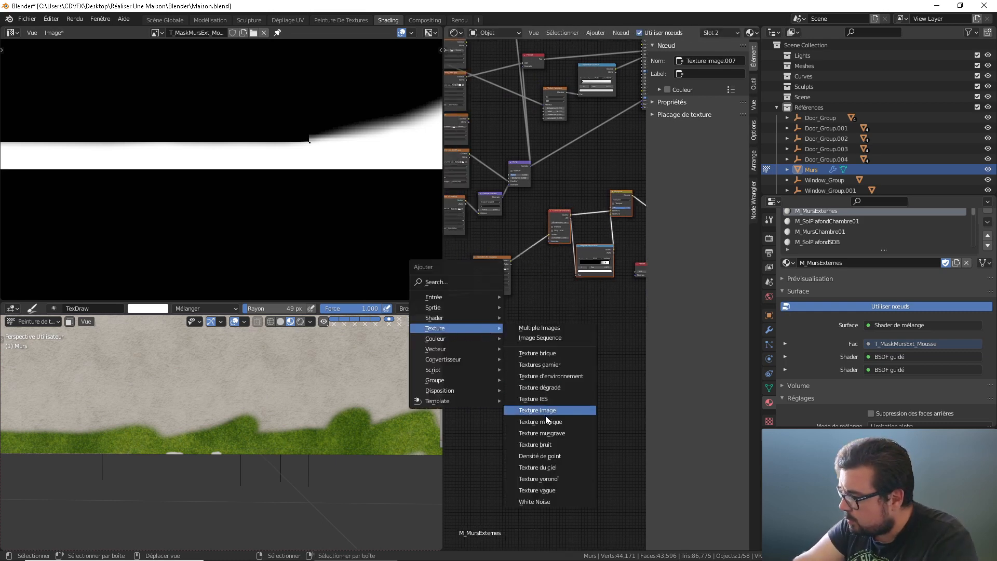
click(545, 413)
click(474, 315)
middle_drag(474, 315, 541, 313)
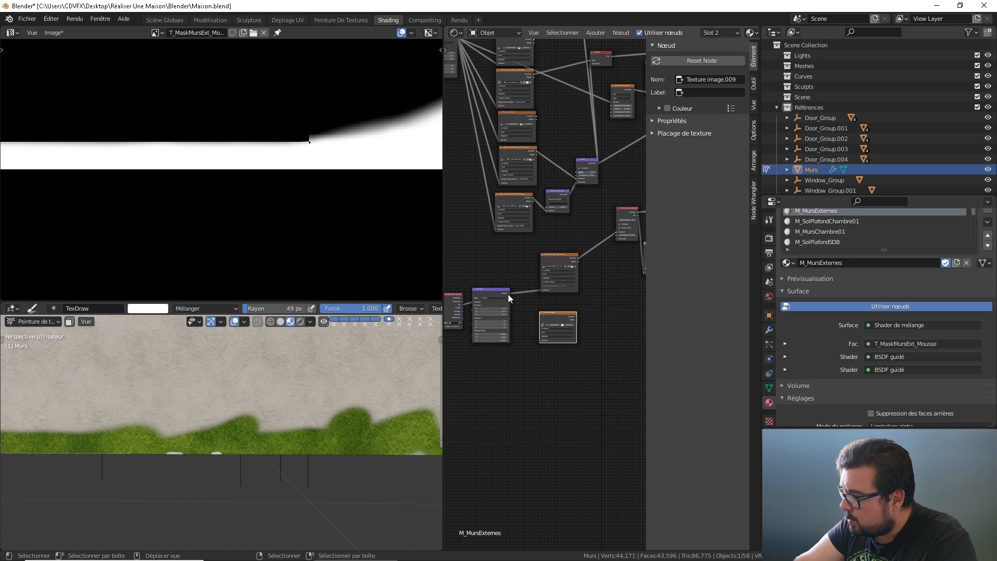
drag(508, 297, 541, 341)
scroll(521, 345, up, 5)
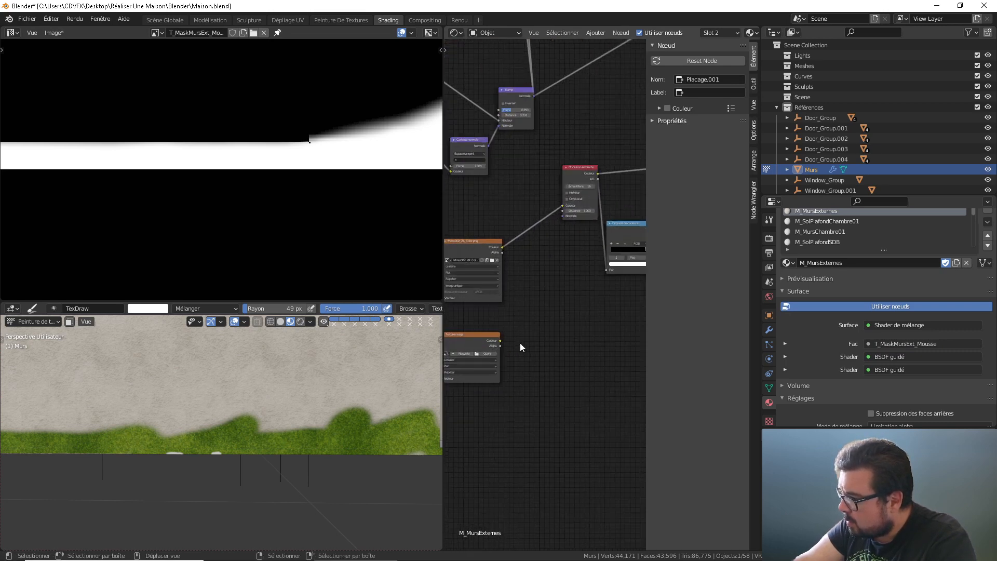
Step: Clear the image from the moss color texture node and reload Moss002_2K_Color.png from the Moss002_2K-PNG folder
scroll(532, 349, up, 1)
click(472, 287)
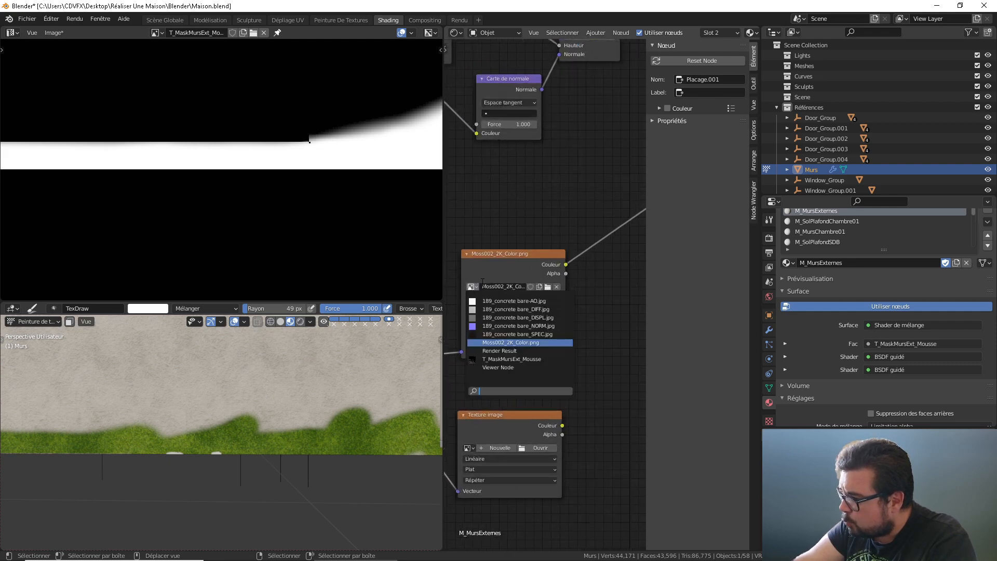
click(523, 342)
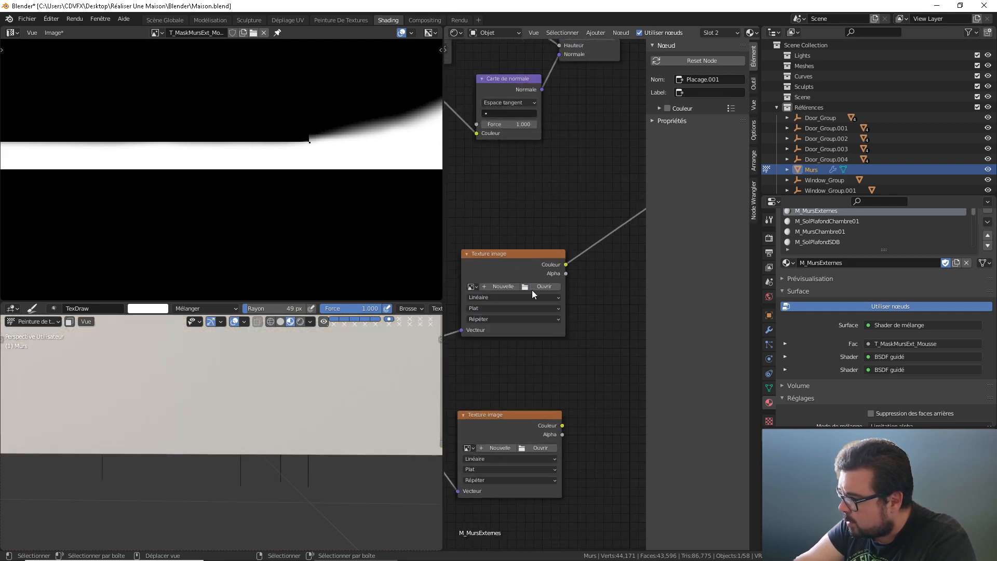
click(547, 287)
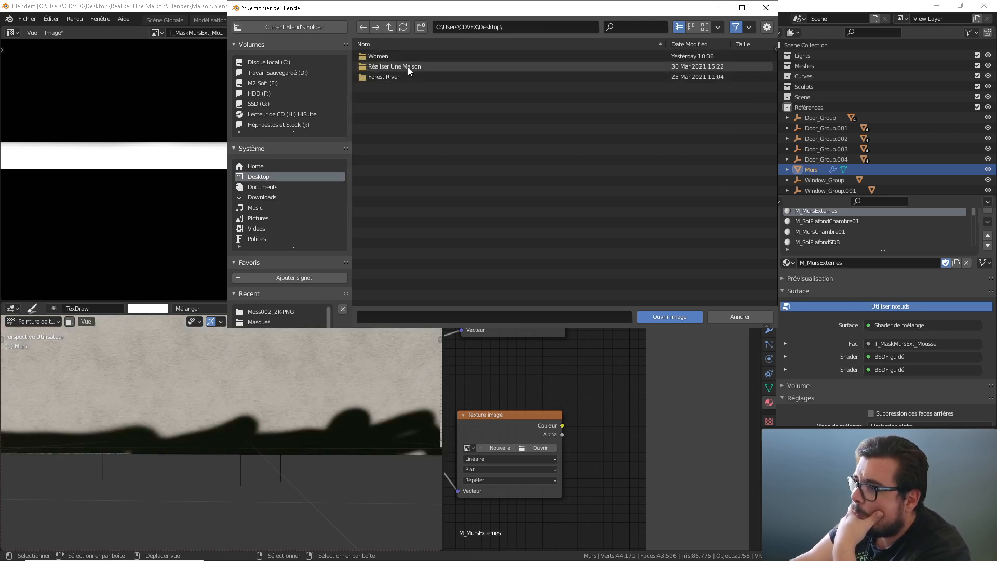
double_click(408, 66)
double_click(389, 87)
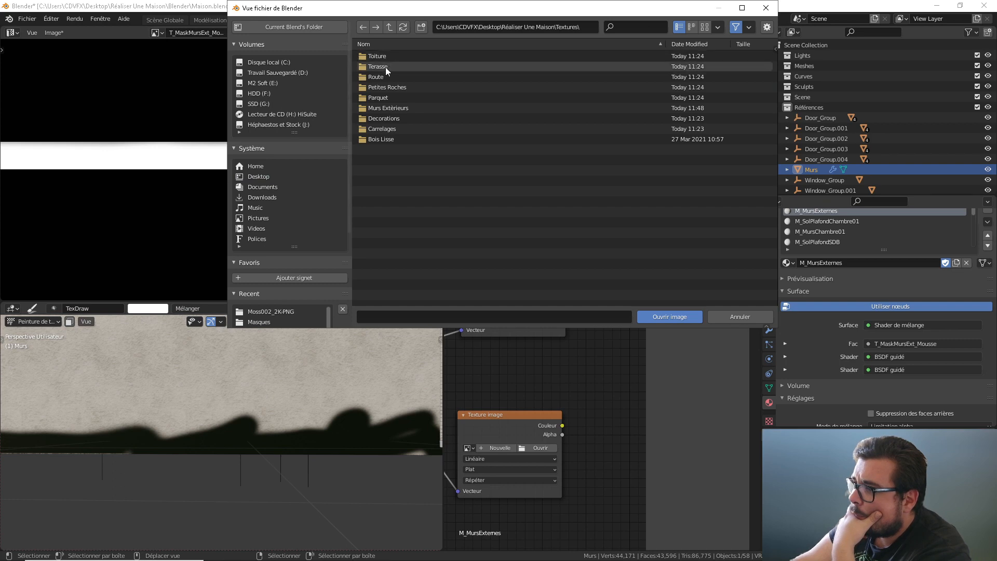
double_click(395, 107)
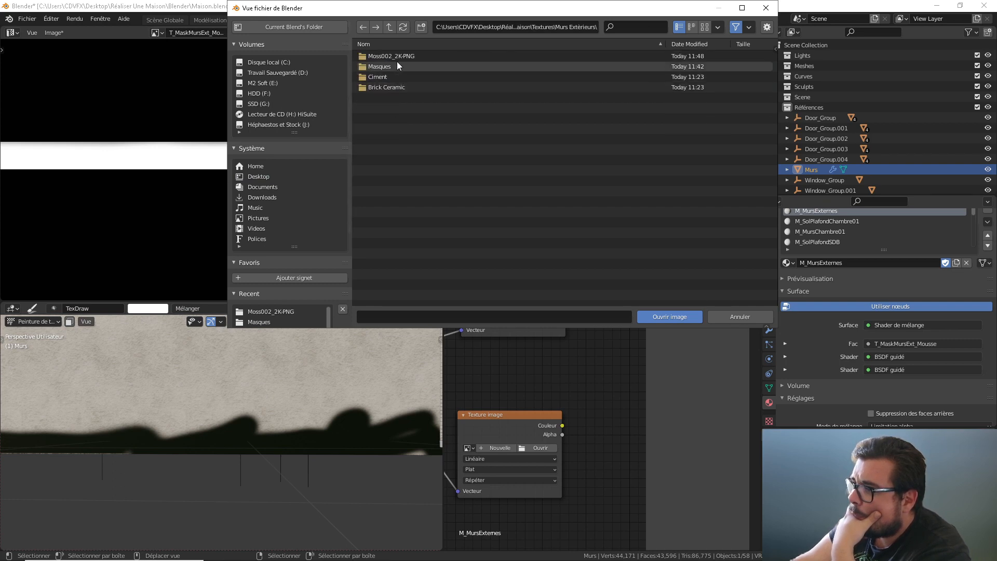
double_click(403, 55)
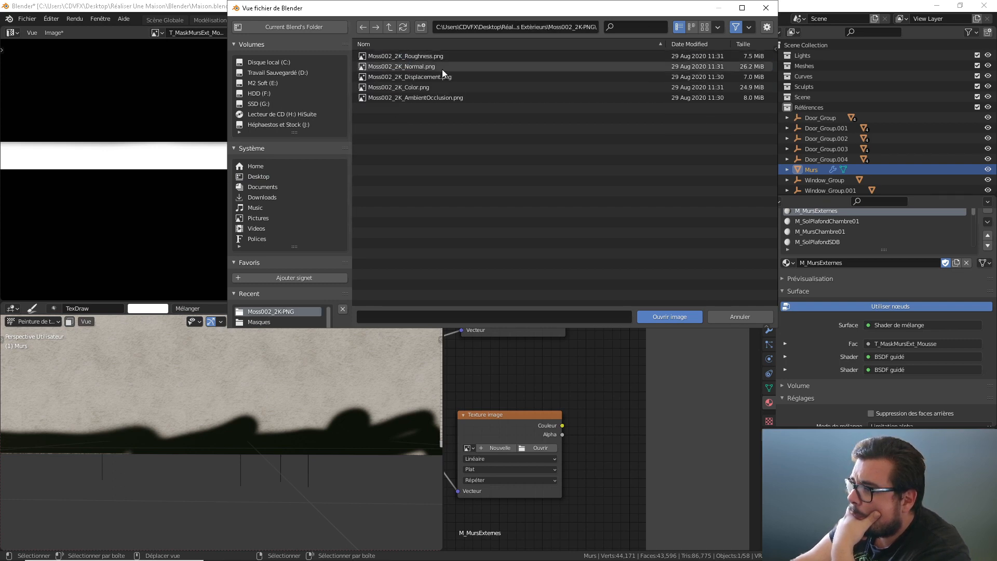
double_click(425, 88)
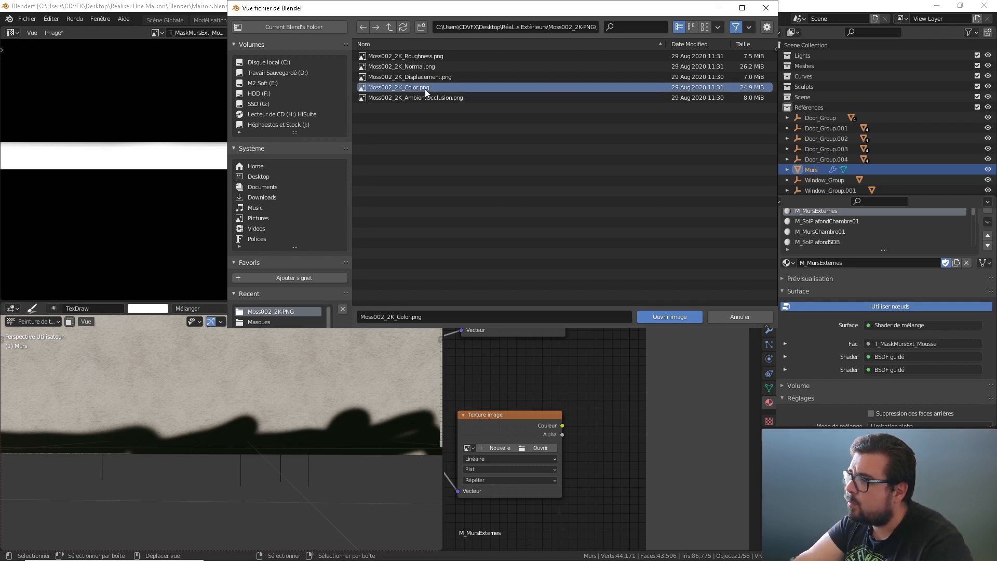
Step: Load Moss002_2K_AmbientOcclusion.png into the new Image Texture node
middle_drag(507, 389, 523, 240)
scroll(512, 289, down, 3)
scroll(523, 240, up, 1)
scroll(549, 296, down, 3)
middle_drag(550, 296, 537, 288)
click(531, 292)
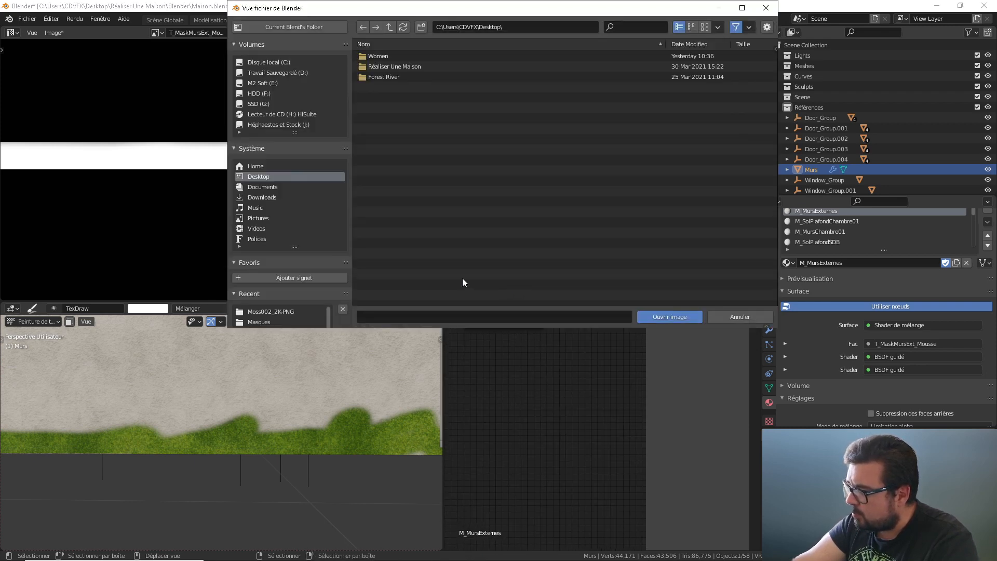
click(270, 311)
double_click(432, 97)
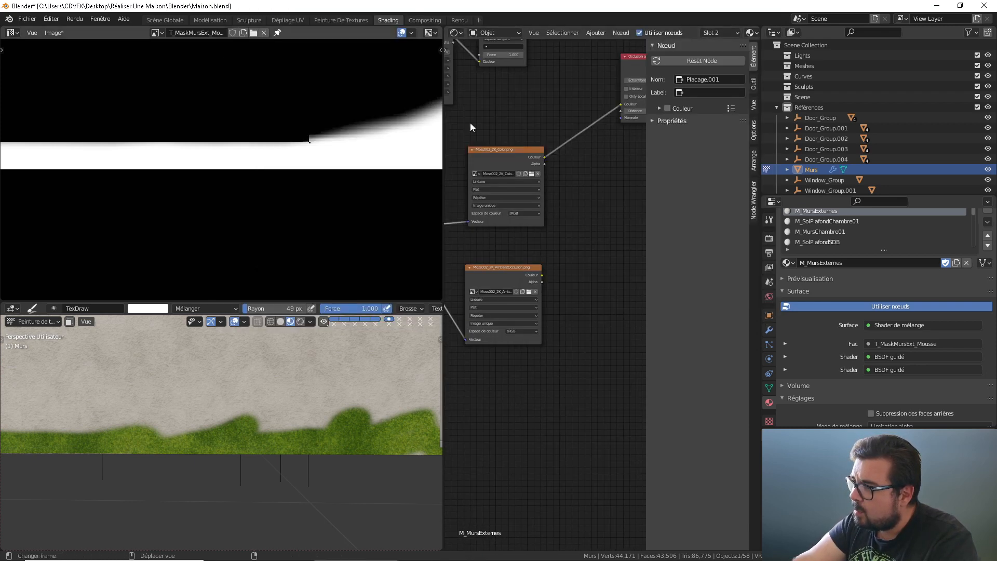
Step: Insert a Mix RGB node after the moss color texture and connect the ambient occlusion texture's color to its second color input
key(shift+a)
mouse_move(527, 244)
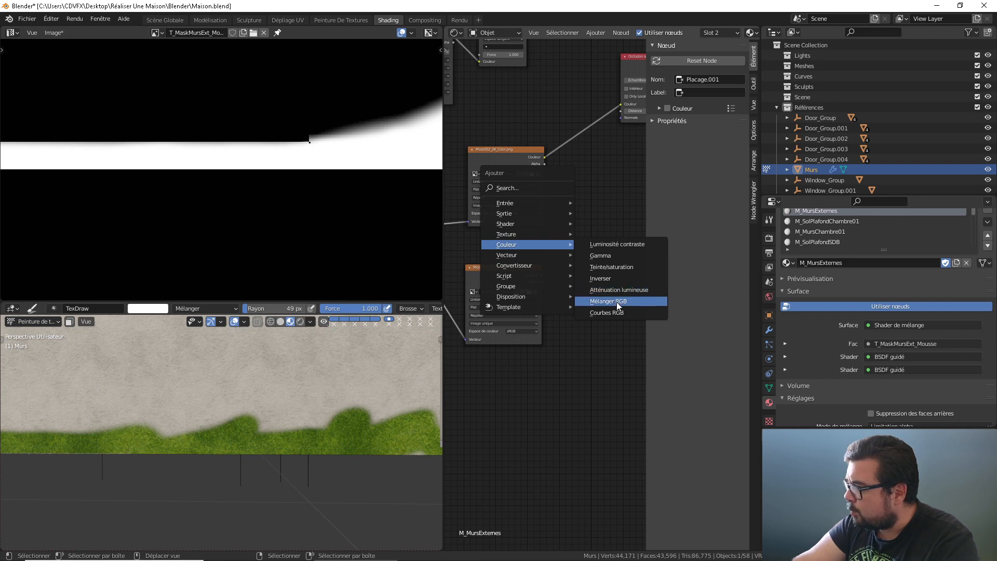
click(616, 302)
click(595, 151)
drag(542, 275, 595, 157)
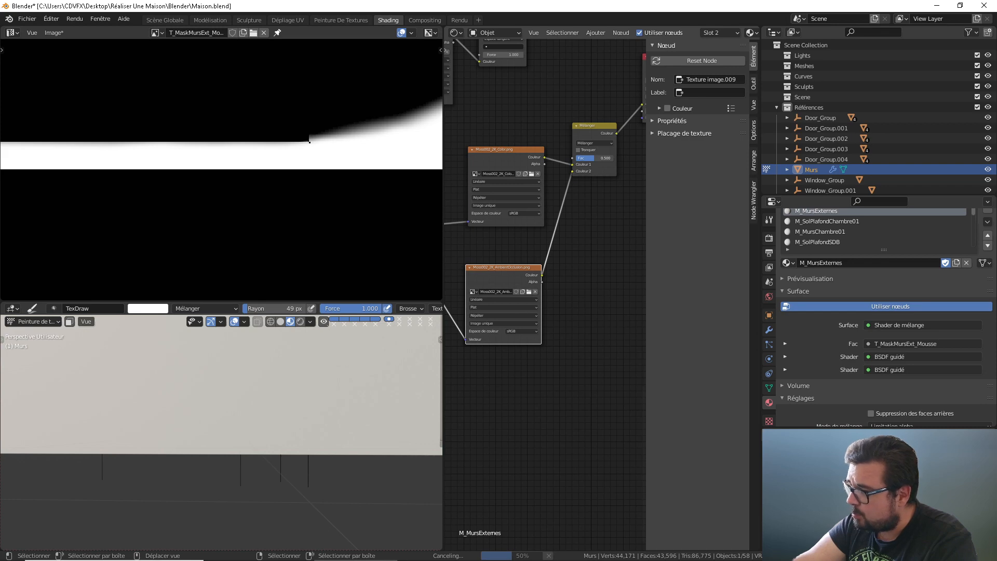
Step: Set the moss Mix node to Multiply with a factor of 1.000 and display the 3D viewport in solid shading
drag(596, 156, 613, 157)
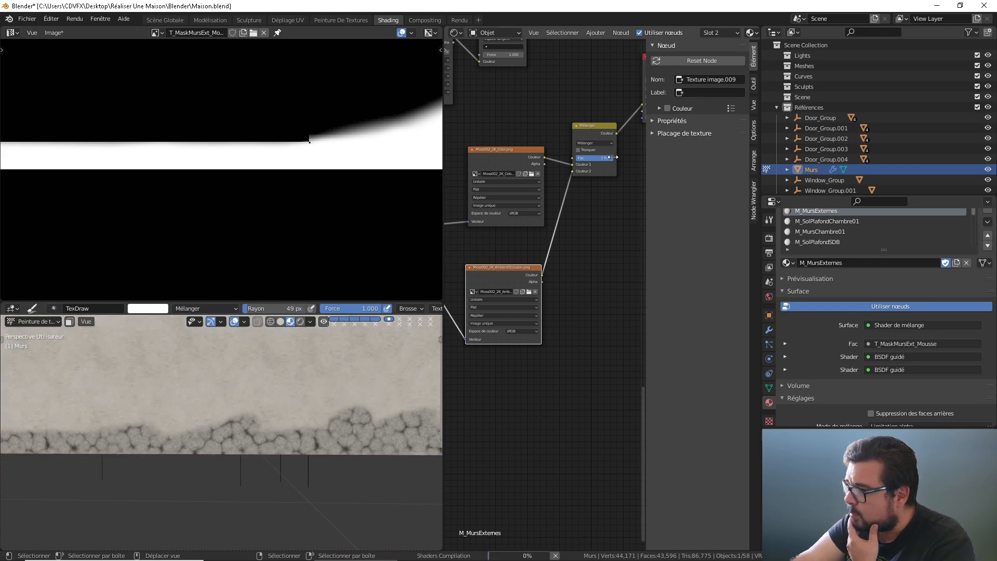
click(281, 322)
click(597, 144)
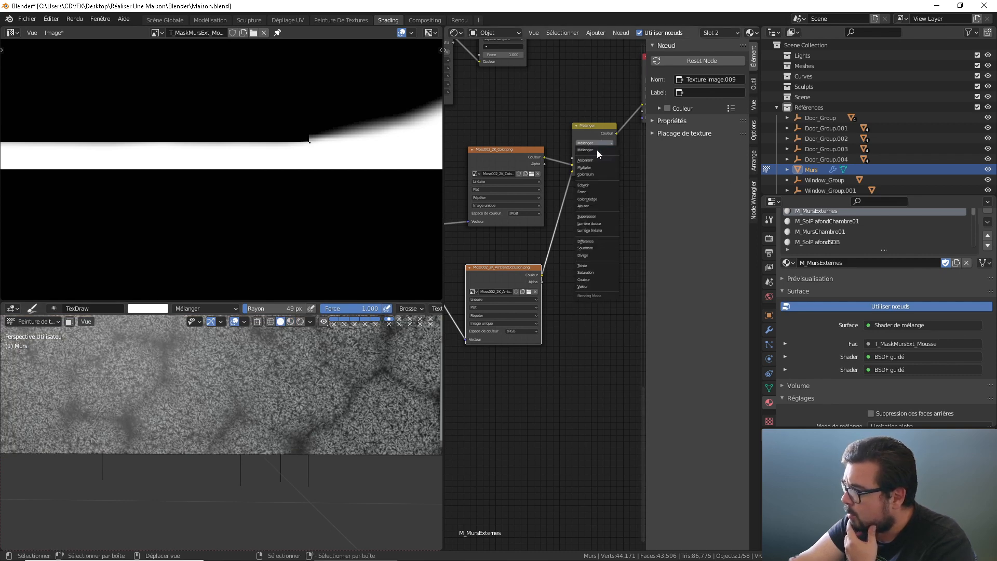
click(597, 167)
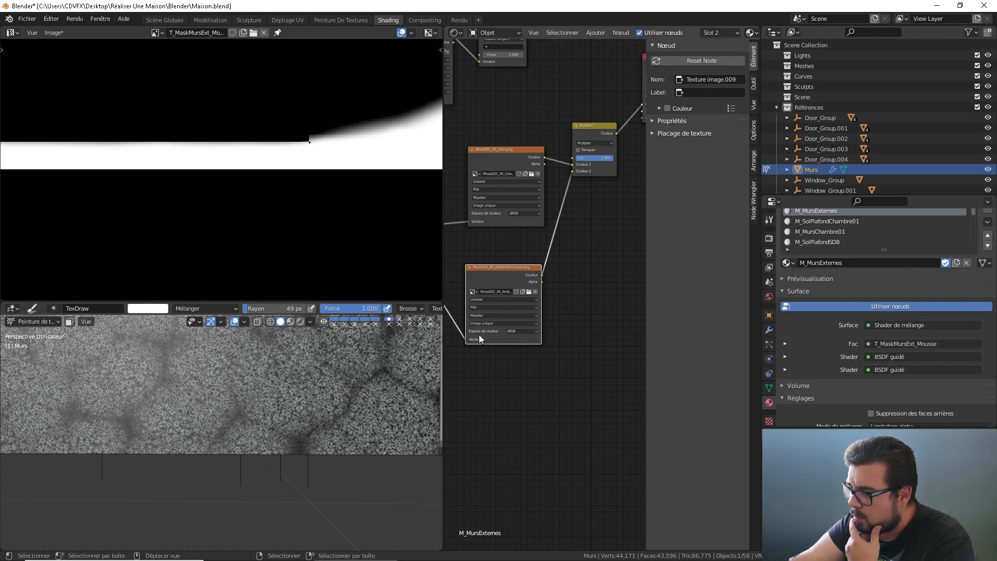
Step: Set the ambient occlusion texture's color space to Non-Color and add three empty Image Texture nodes stacked below it
click(523, 359)
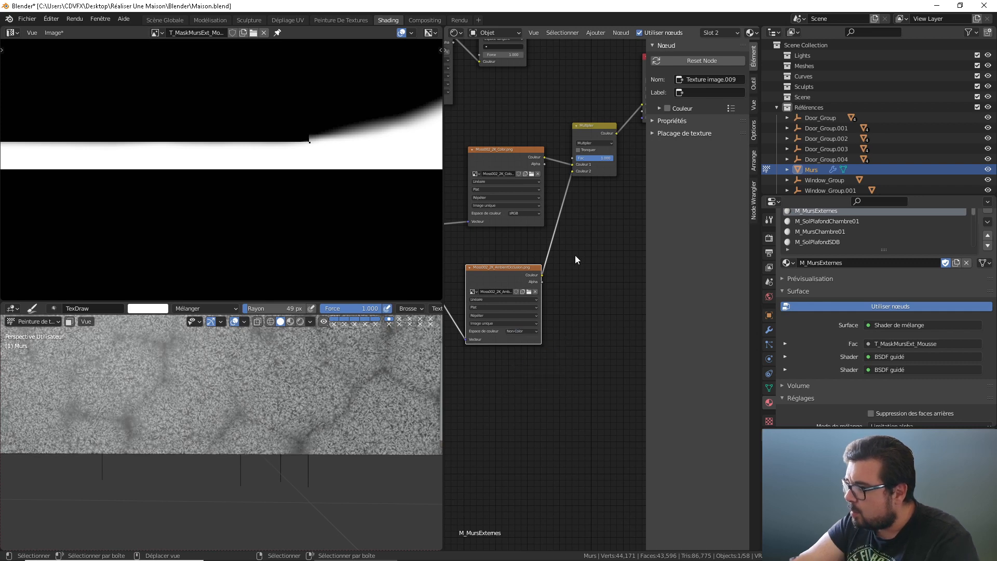
scroll(575, 254, down, 3)
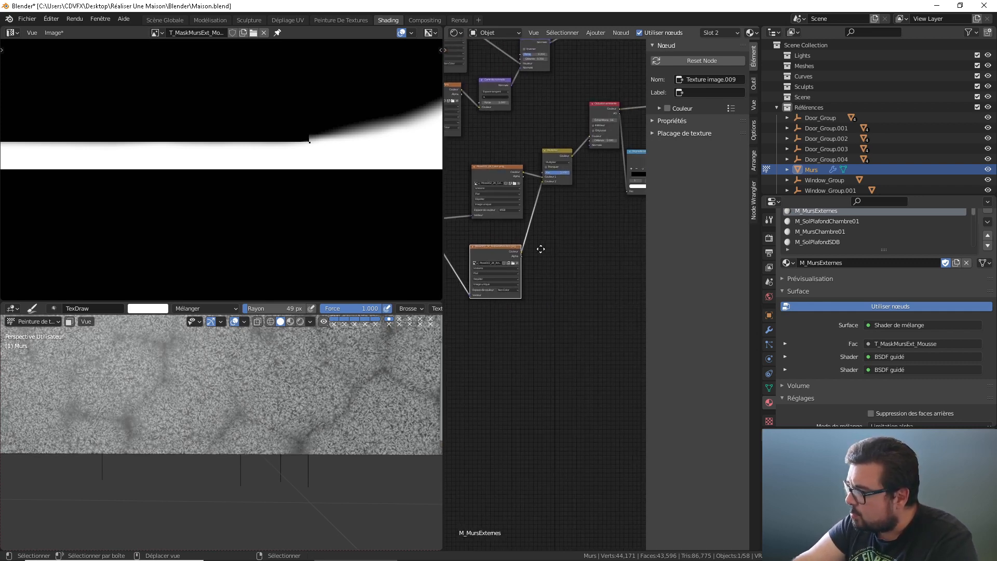
scroll(589, 211, down, 4)
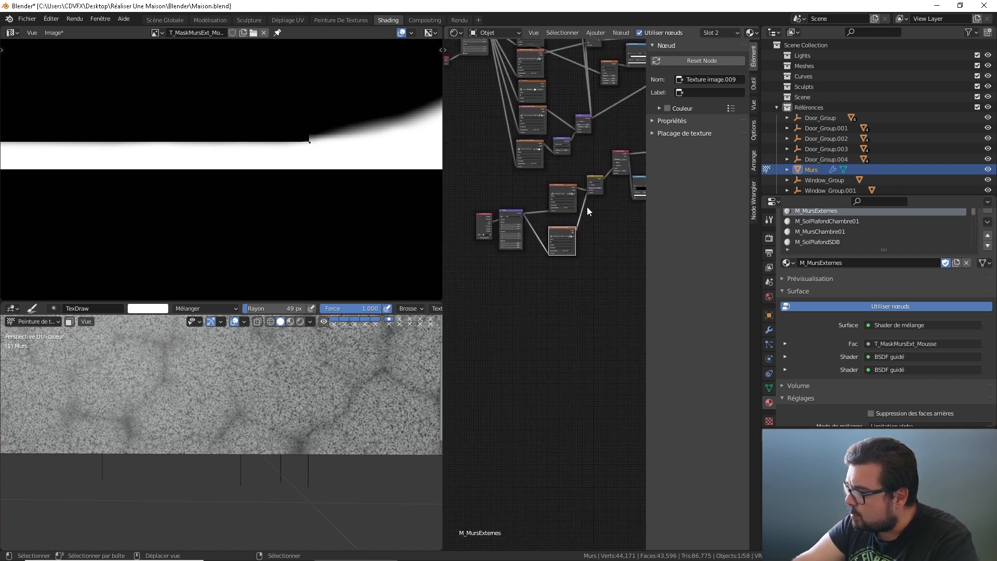
key(shift+a)
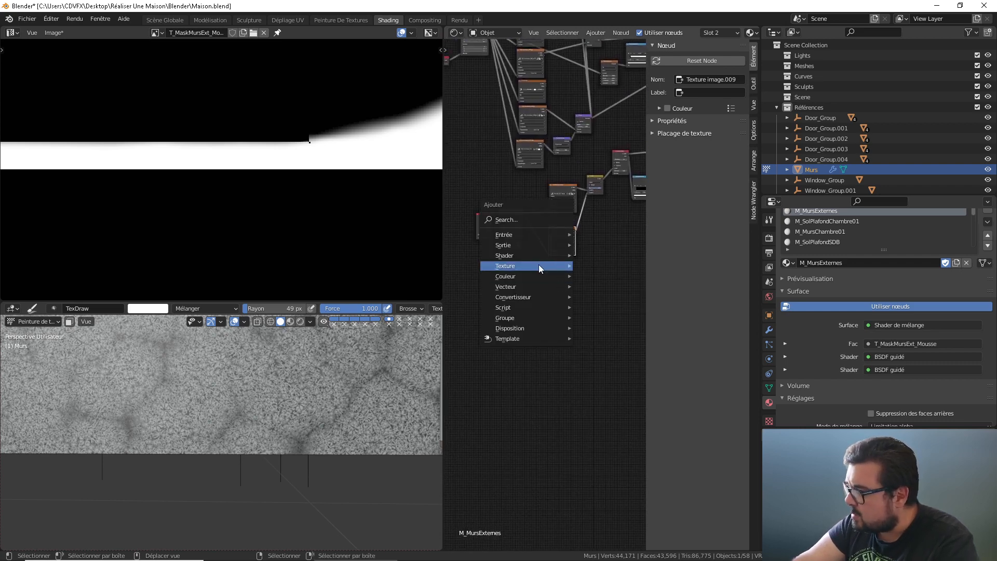
mouse_move(550, 268)
click(613, 348)
click(564, 273)
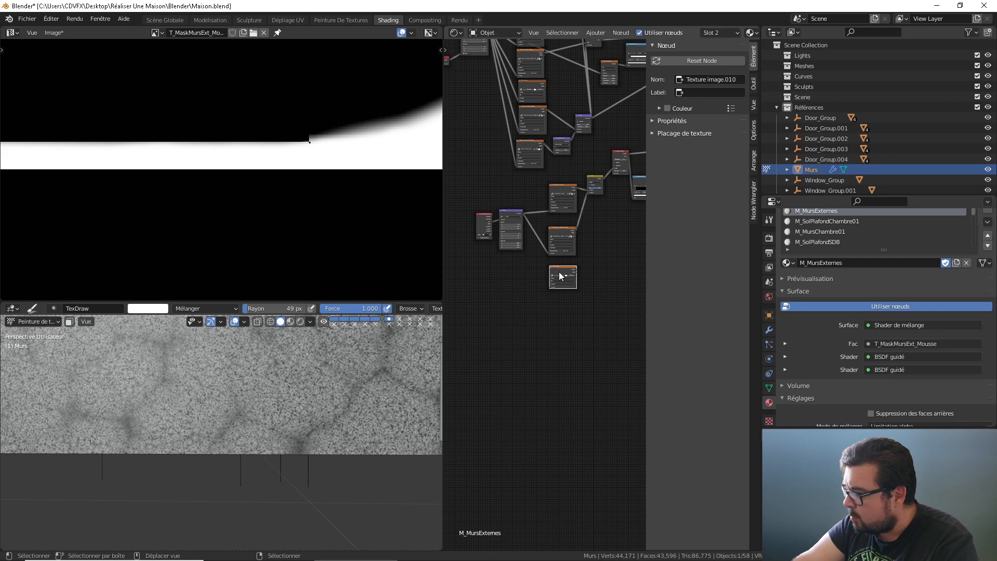
key(shift+d)
click(564, 309)
key(shift+d)
click(566, 335)
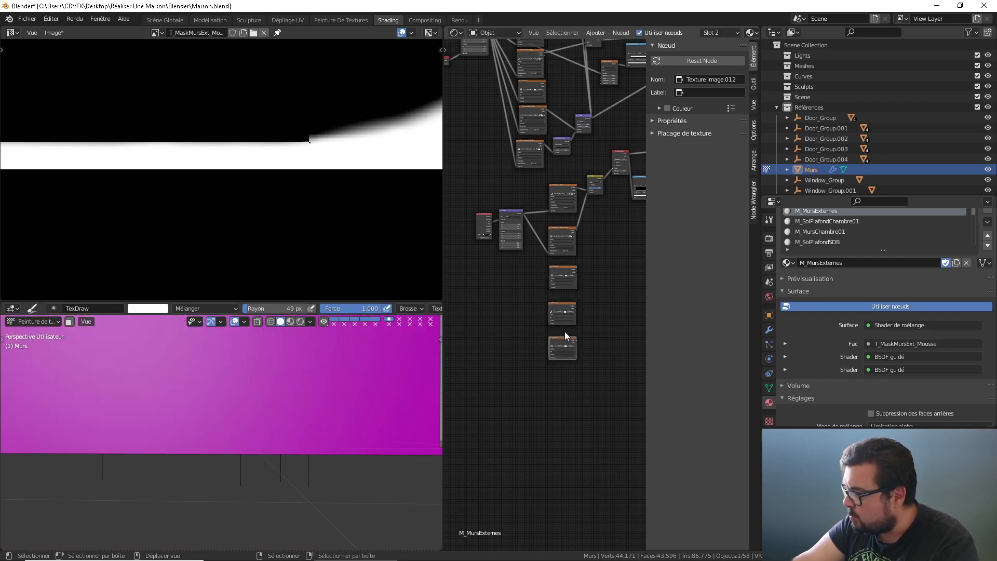
Step: Connect the moss Mapping node's vector output to the vector inputs of the three new Image Texture nodes
drag(523, 219, 551, 286)
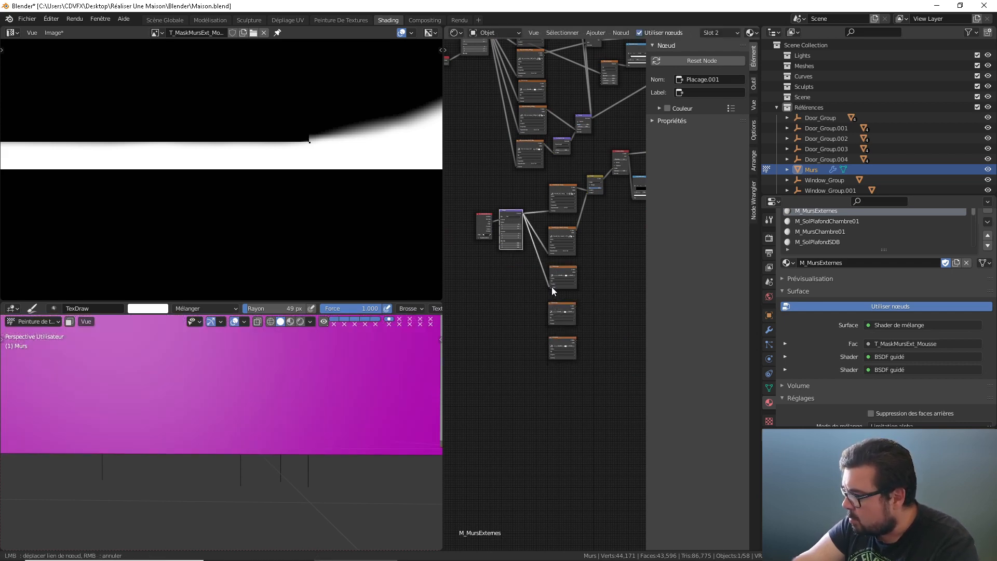
drag(529, 220, 531, 233)
drag(551, 322, 549, 323)
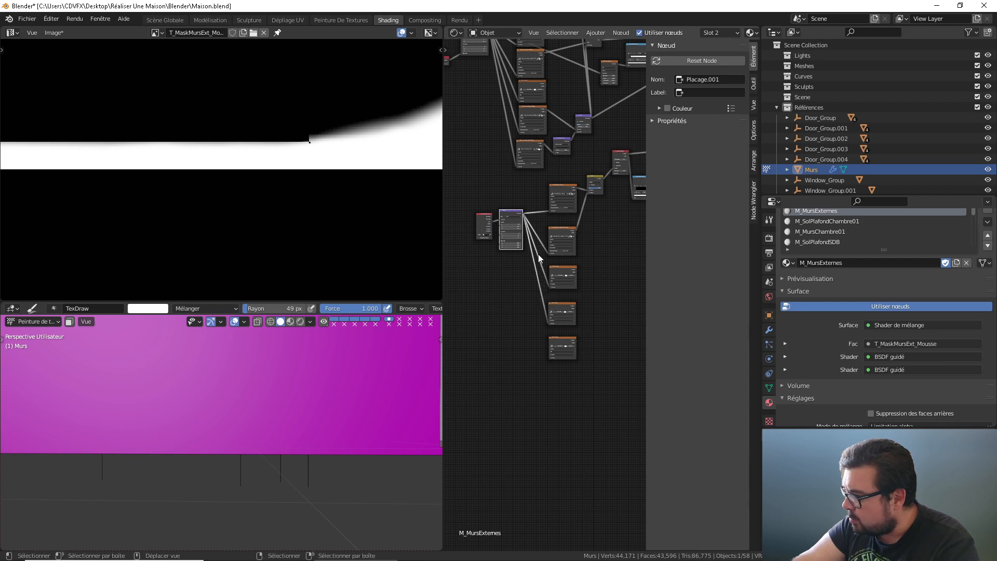
drag(523, 214, 552, 359)
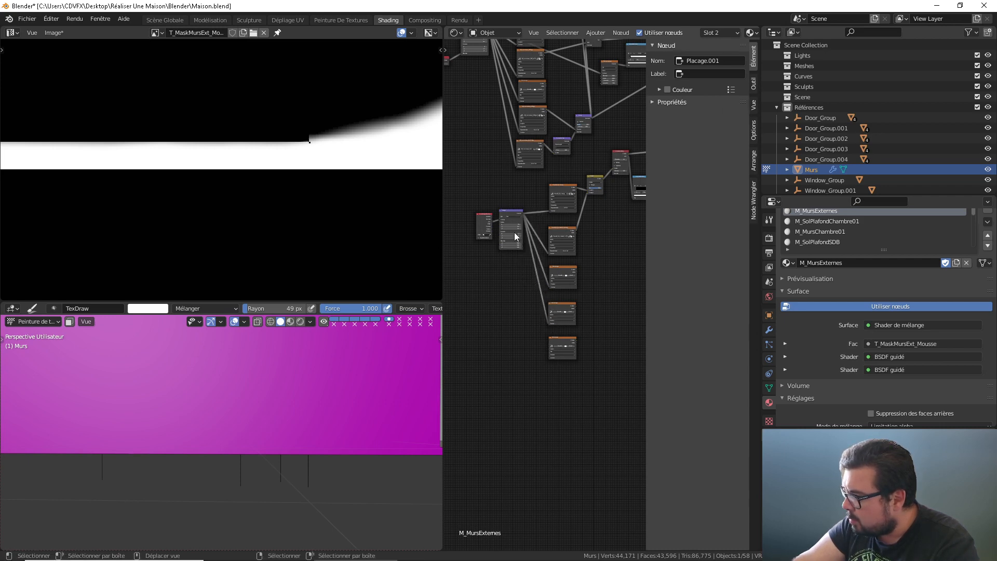
scroll(515, 232, up, 3)
drag(515, 183, 553, 379)
drag(513, 183, 553, 377)
Step: Load Moss002_2K_Roughness.png from the Moss002_2K-PNG folder into the first empty Image Texture node and set its color space to Non-Color
click(577, 268)
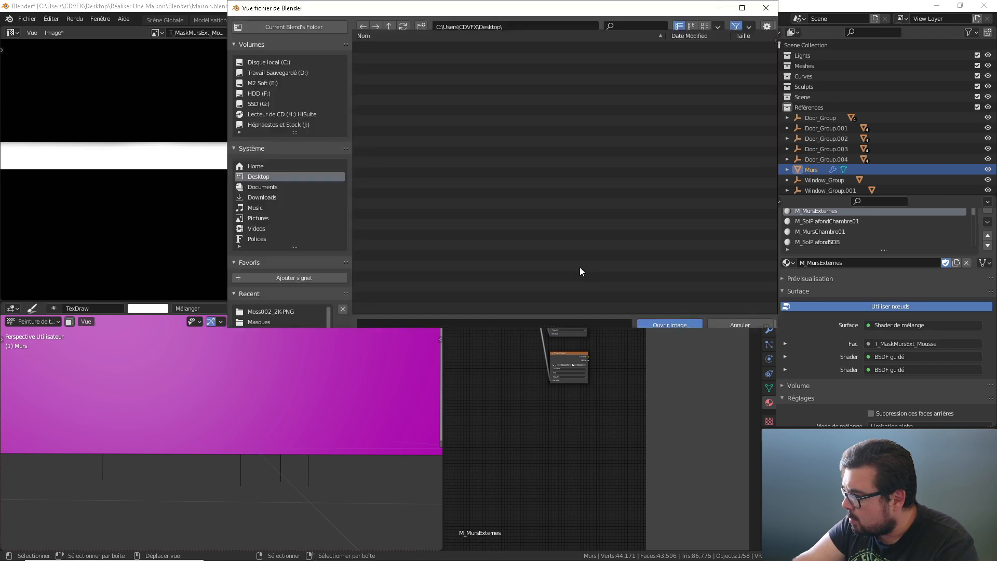
click(292, 309)
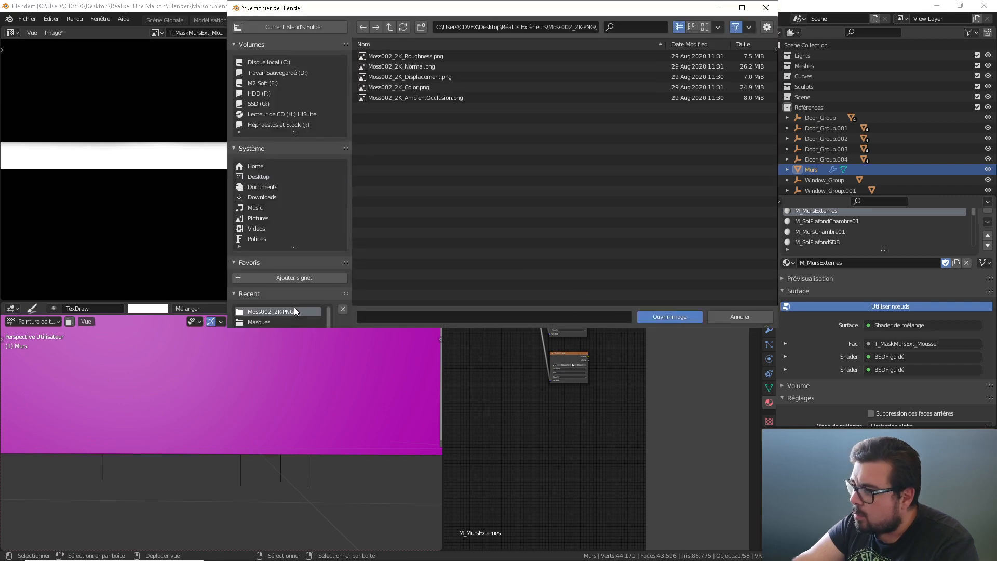
double_click(429, 55)
scroll(643, 290, up, 2)
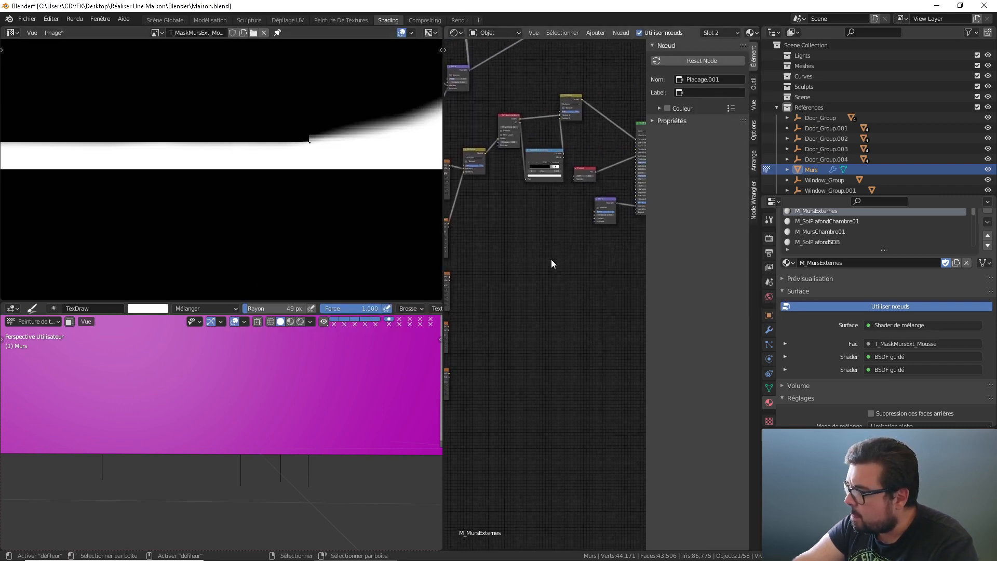
middle_drag(552, 263, 606, 269)
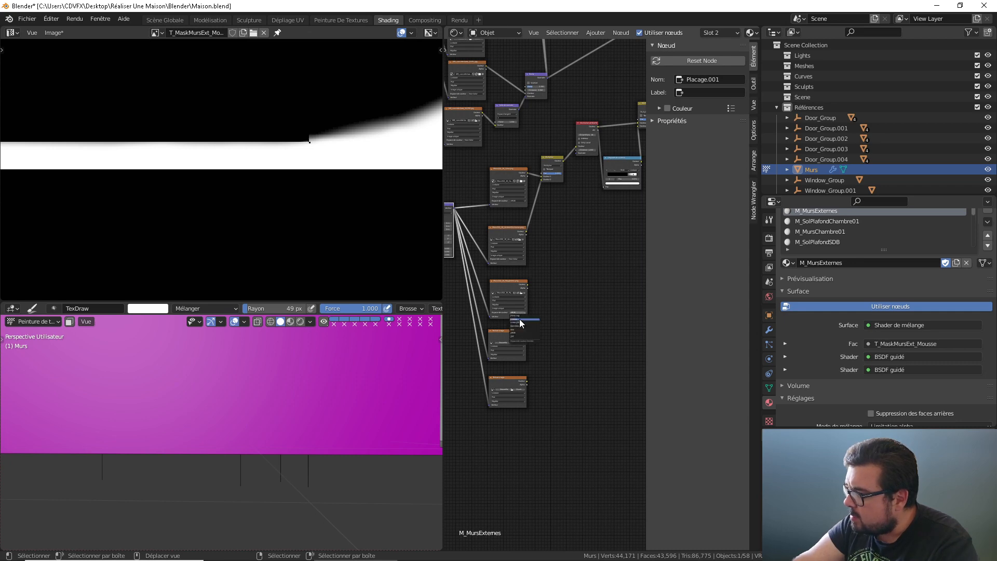
click(521, 327)
Step: Connect the moss roughness texture's color output to the roughness input of the moss Principled BSDF
middle_drag(636, 256, 563, 273)
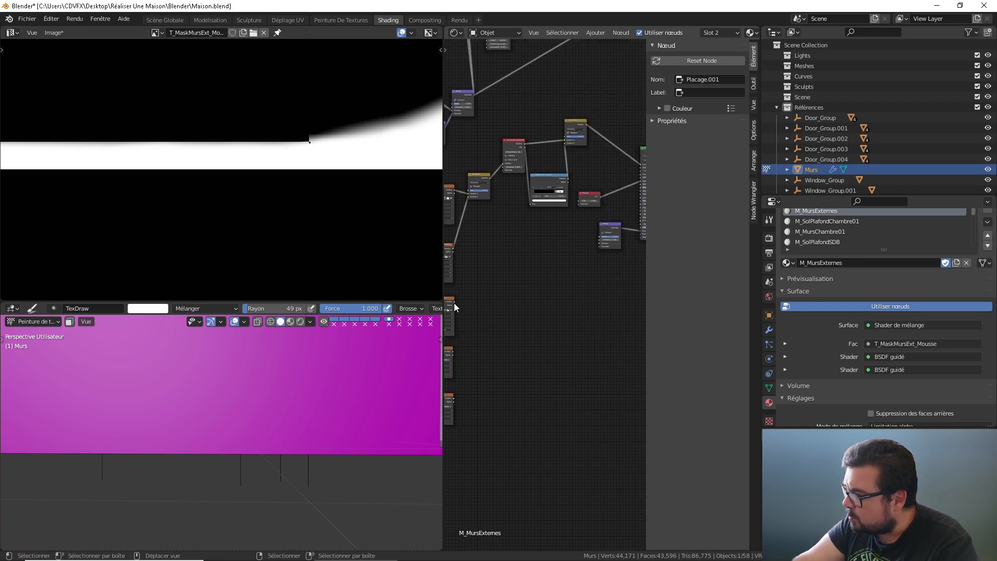
drag(457, 301, 643, 188)
middle_drag(494, 331, 544, 290)
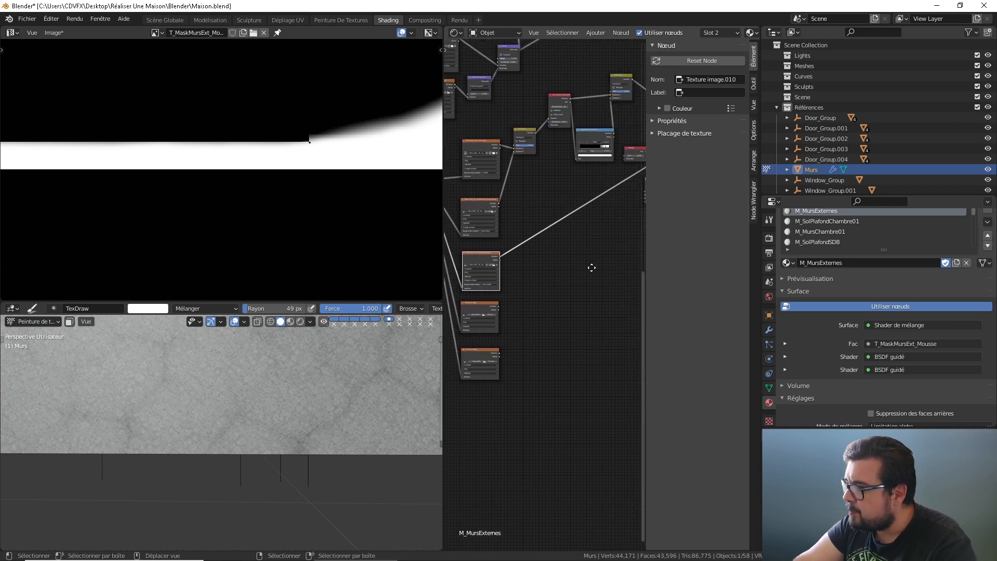
Step: Add a Normal Map node and connect the lowest Image Texture node's color output to its color input
scroll(617, 264, down, 3)
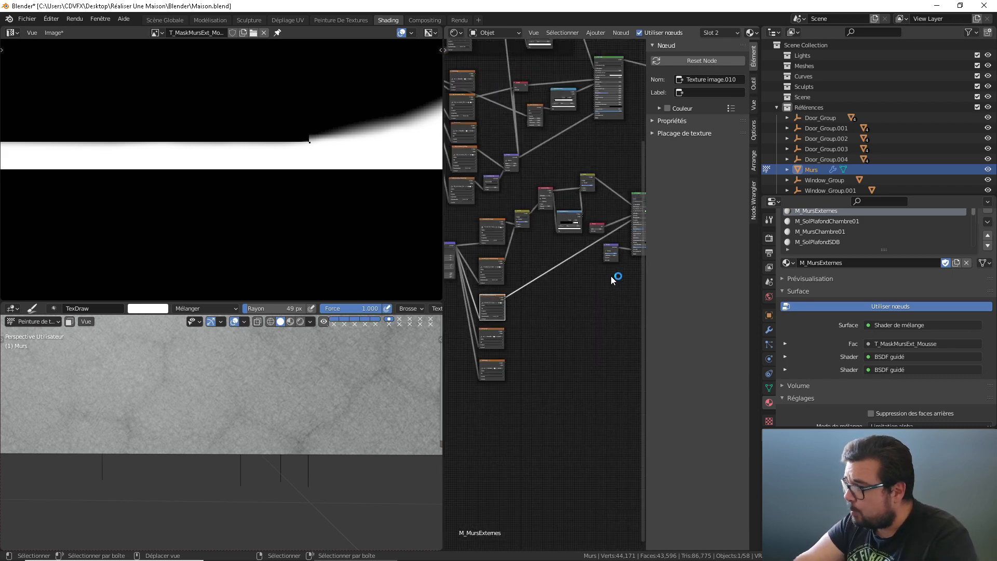
key(shift+a)
mouse_move(579, 304)
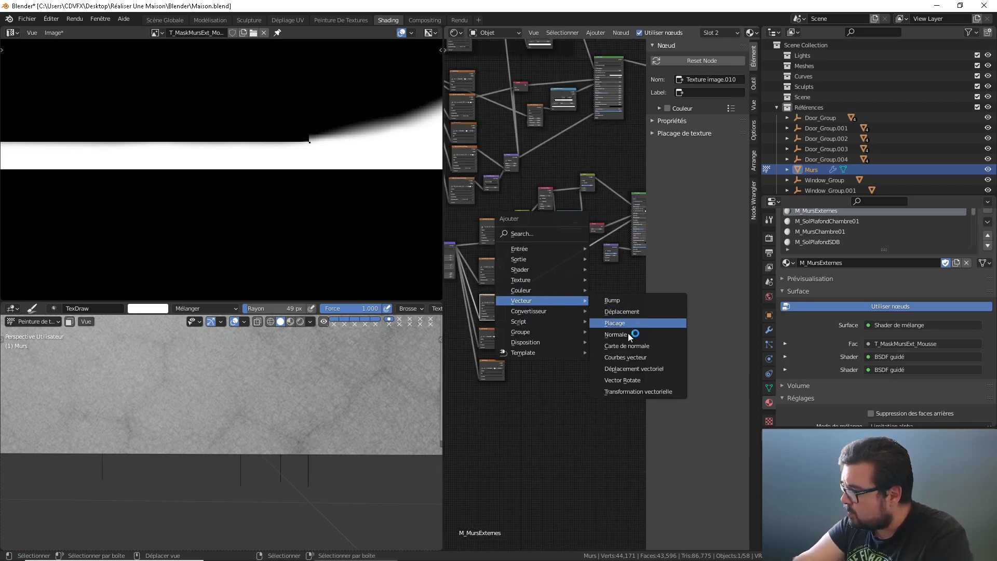
click(627, 346)
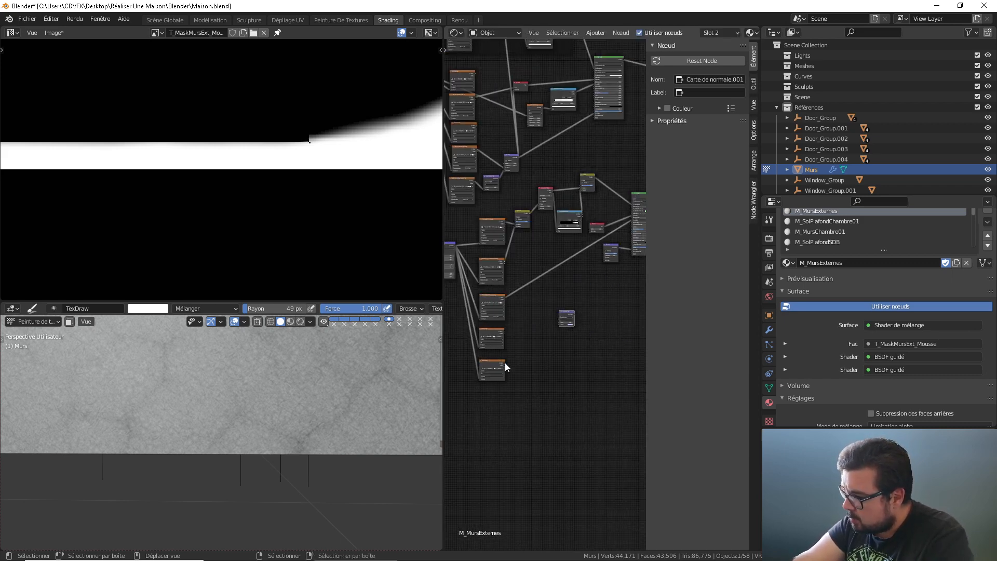
drag(505, 362, 583, 293)
click(583, 293)
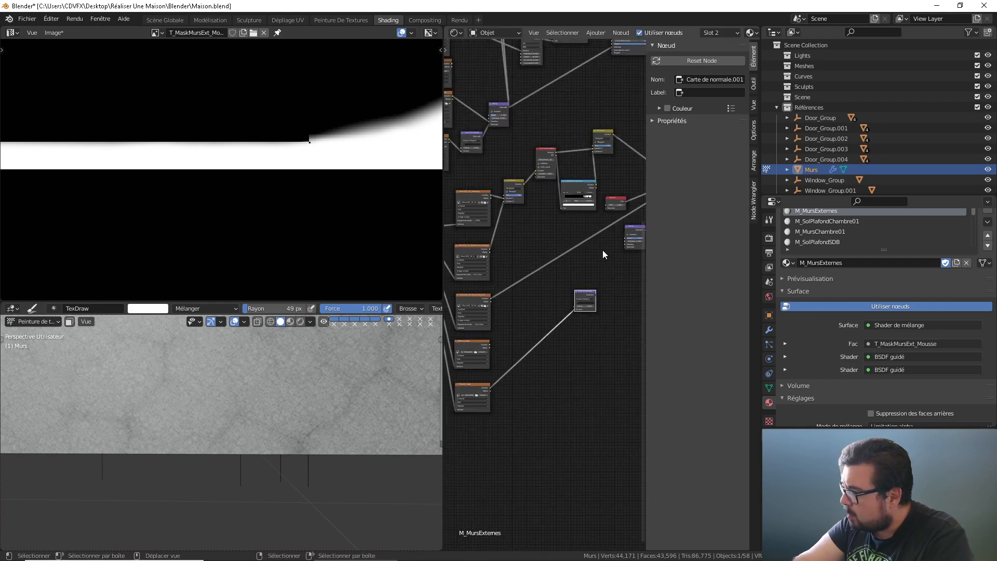
Step: Connect the new Normal Map node's output to the normal input of the moss Bump node
scroll(602, 251, up, 5)
scroll(538, 285, up, 1)
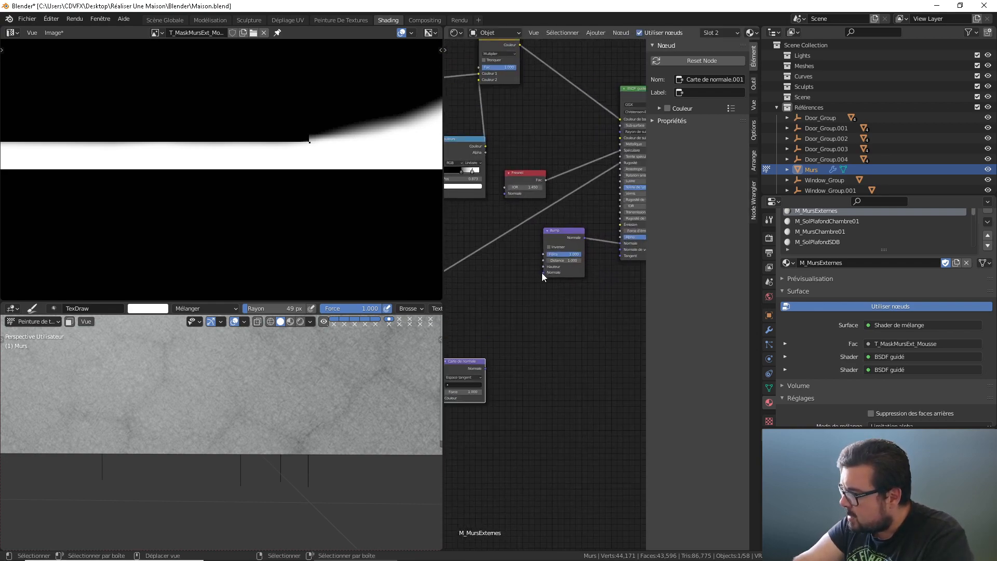
drag(541, 272, 484, 369)
middle_drag(484, 369, 653, 269)
scroll(558, 310, down, 7)
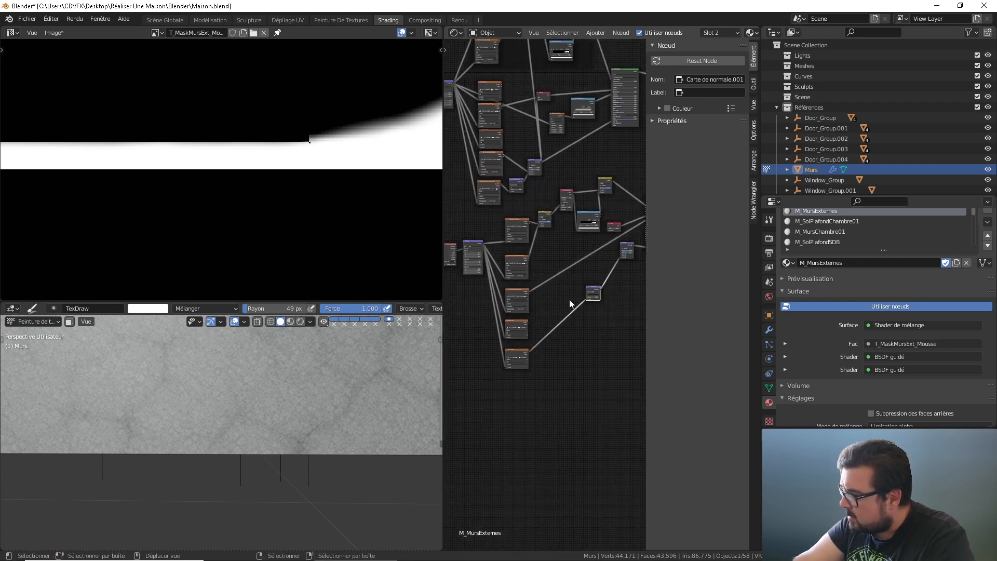
Step: Connect the color output of the empty Image Texture node below the roughness texture to the Bump node's height input
click(525, 328)
scroll(540, 337, up, 3)
scroll(520, 354, up, 1)
scroll(507, 358, down, 1)
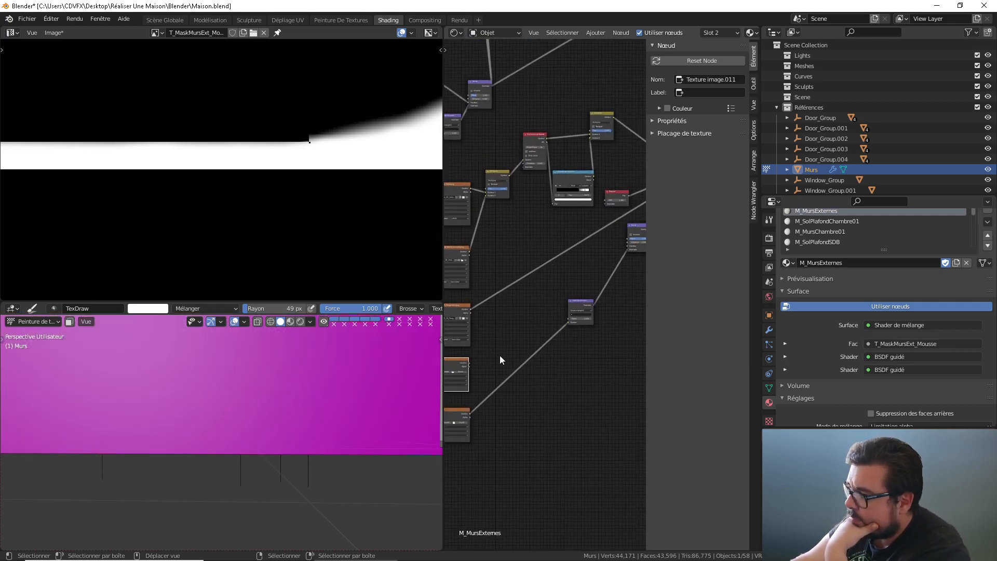
drag(469, 362, 629, 246)
Step: Lower the strength and distance of the moss Bump node
scroll(590, 256, up, 3)
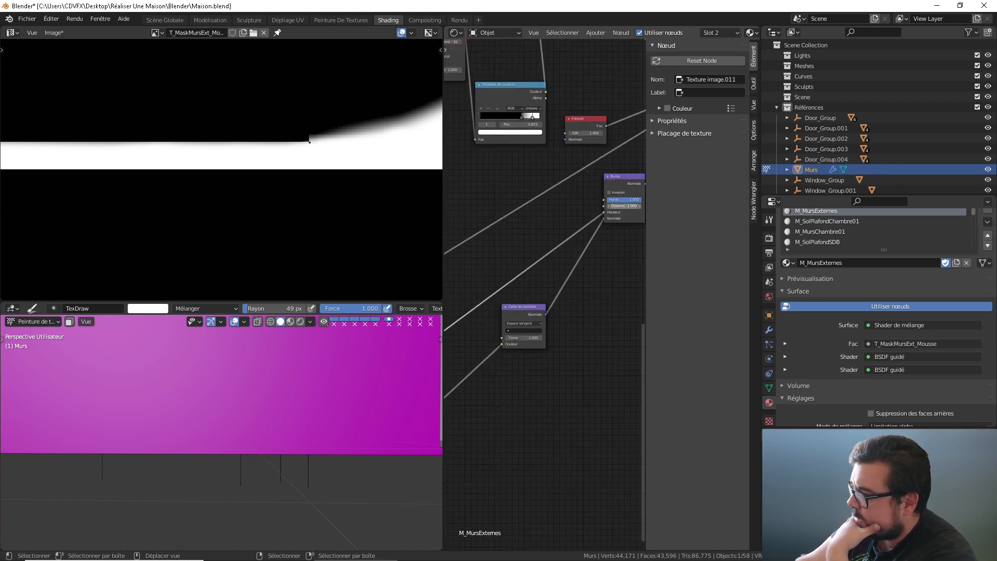
middle_drag(458, 306, 639, 216)
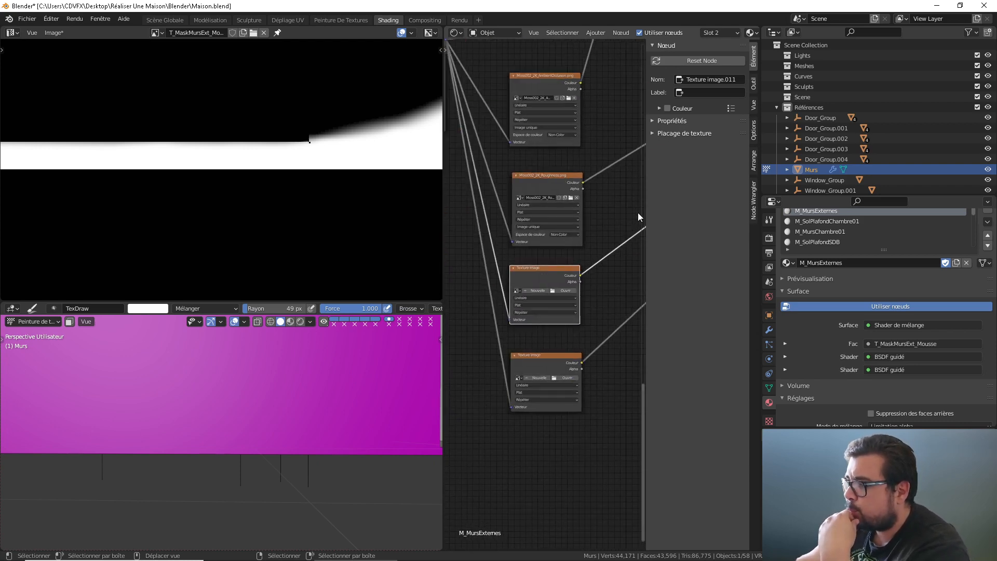
middle_drag(578, 230, 634, 276)
middle_drag(579, 262, 478, 325)
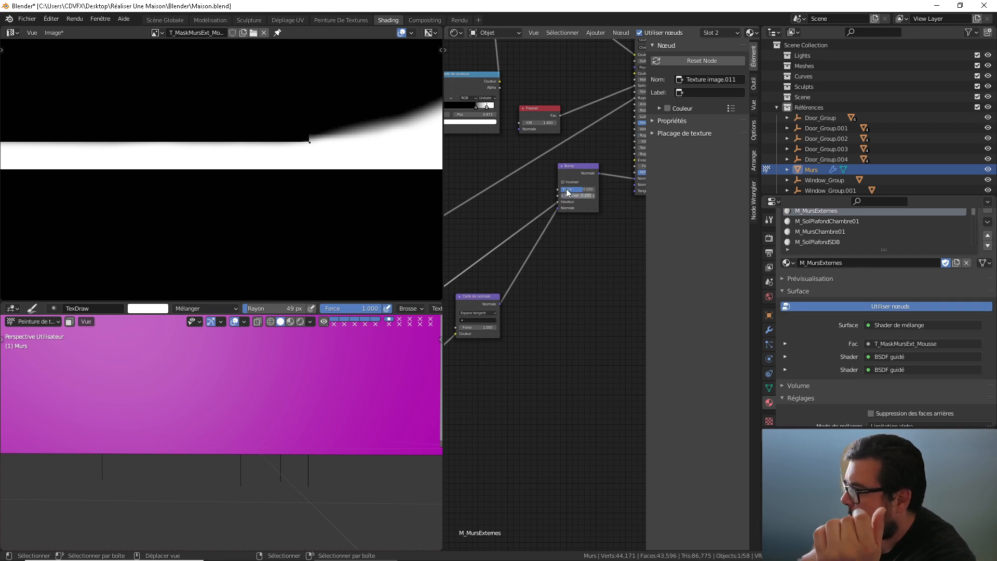
Step: Connect the Bump node's normal output to the normal inputs of the moss Fresnel and Ambient Occlusion nodes
click(594, 170)
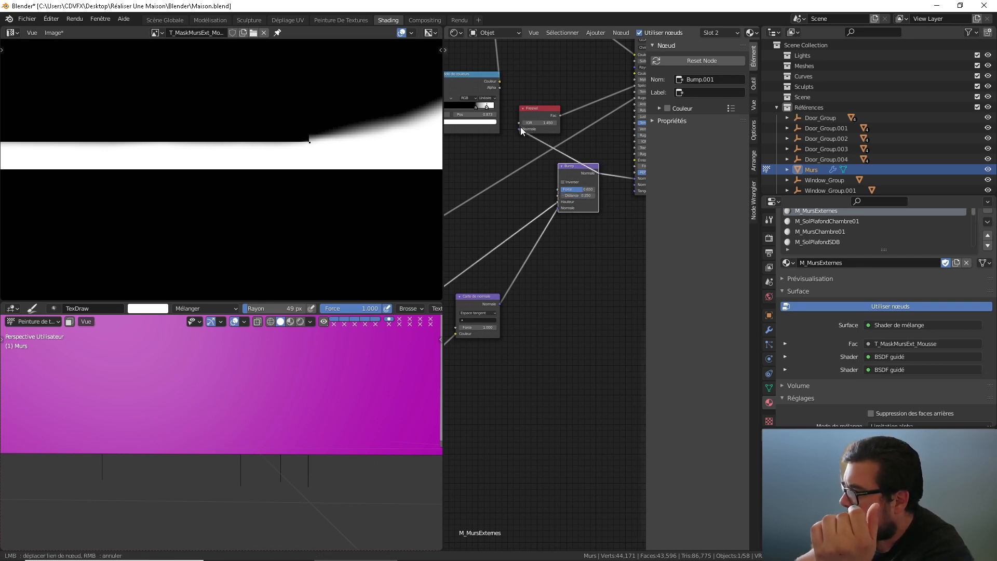
scroll(519, 133, down, 1)
scroll(518, 136, down, 2)
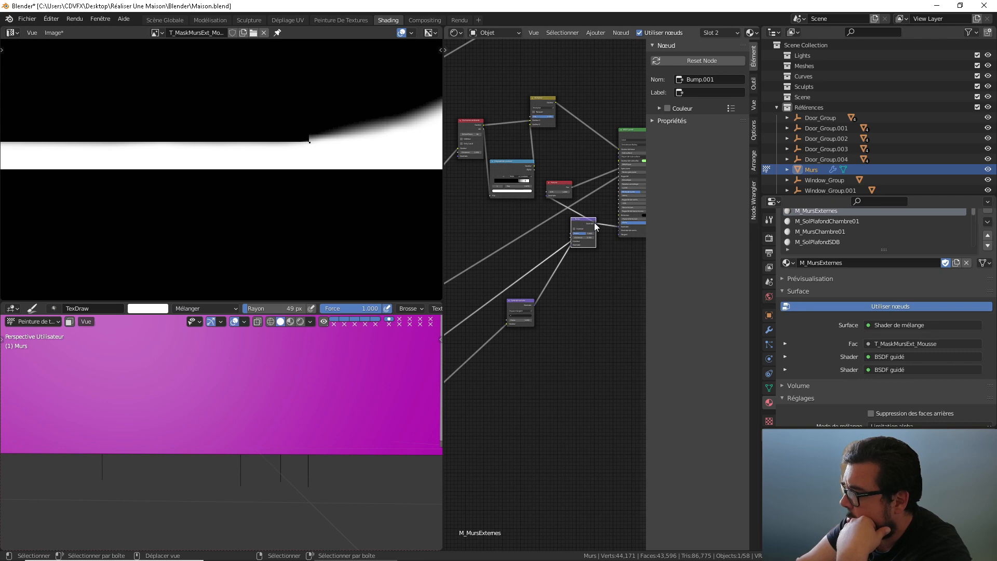
drag(596, 225, 459, 156)
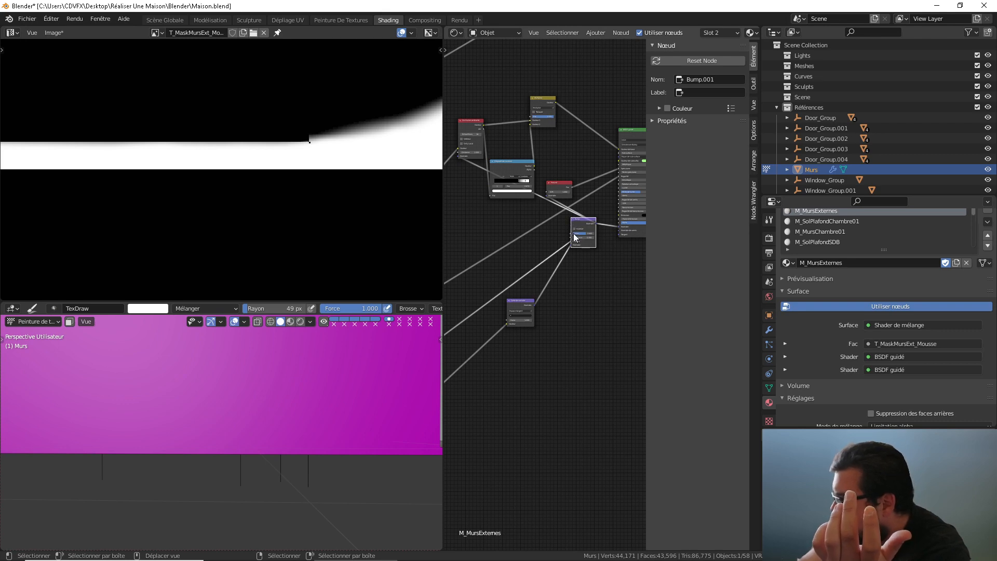
Step: Load Moss002_2K_Displacement.png from the Moss002_2K-PNG folder into the Image Texture node feeding the Bump node's height
scroll(566, 251, down, 5)
scroll(566, 251, up, 4)
scroll(566, 250, down, 4)
scroll(566, 250, up, 5)
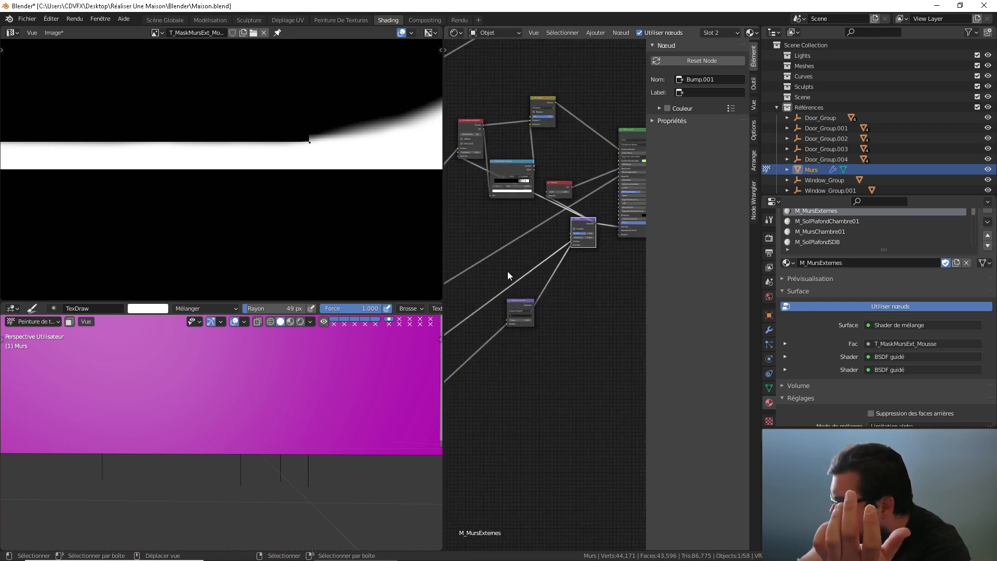
scroll(541, 288, down, 1)
middle_drag(453, 332, 542, 257)
scroll(542, 288, up, 1)
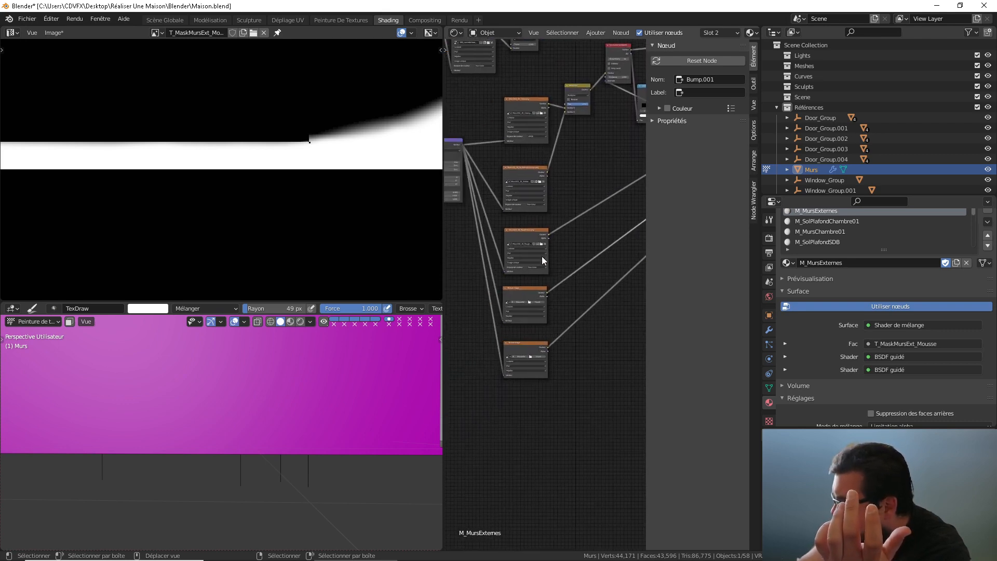
click(538, 303)
click(270, 311)
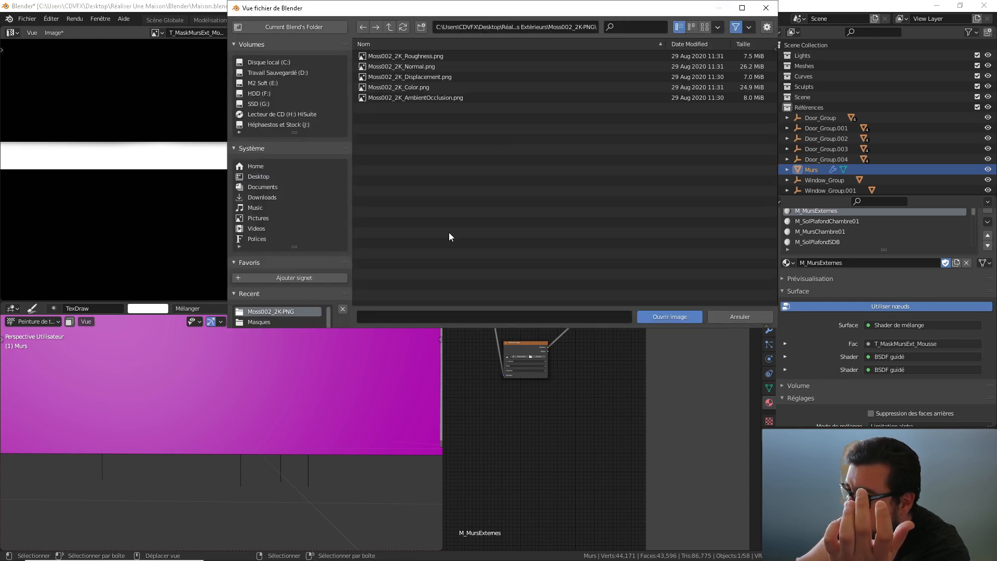
double_click(437, 78)
Step: Load Moss002_2K_Normal.png from the Moss002_2K-PNG folder into the lowest Image Texture node, which feeds the moss Normal Map
click(538, 356)
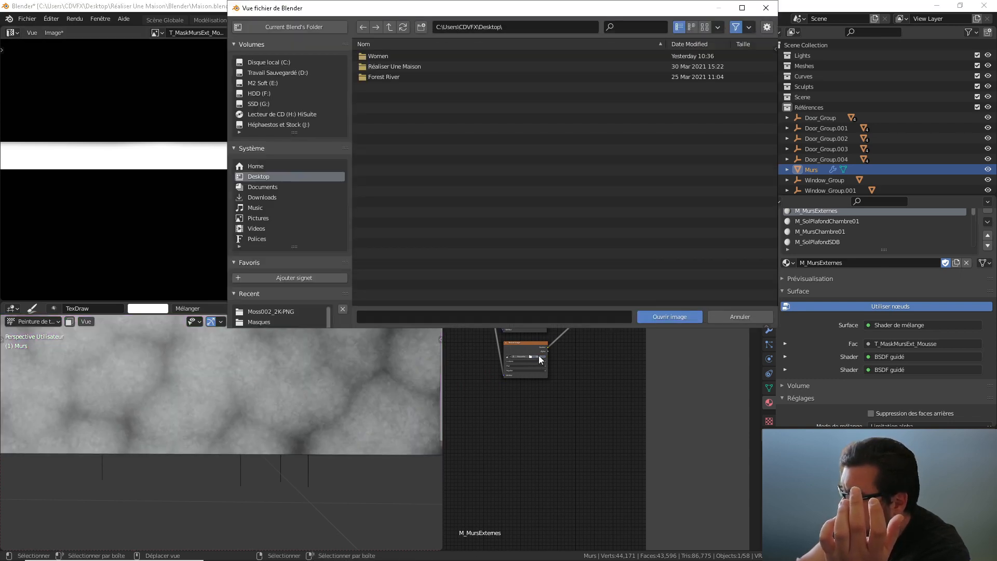
click(285, 311)
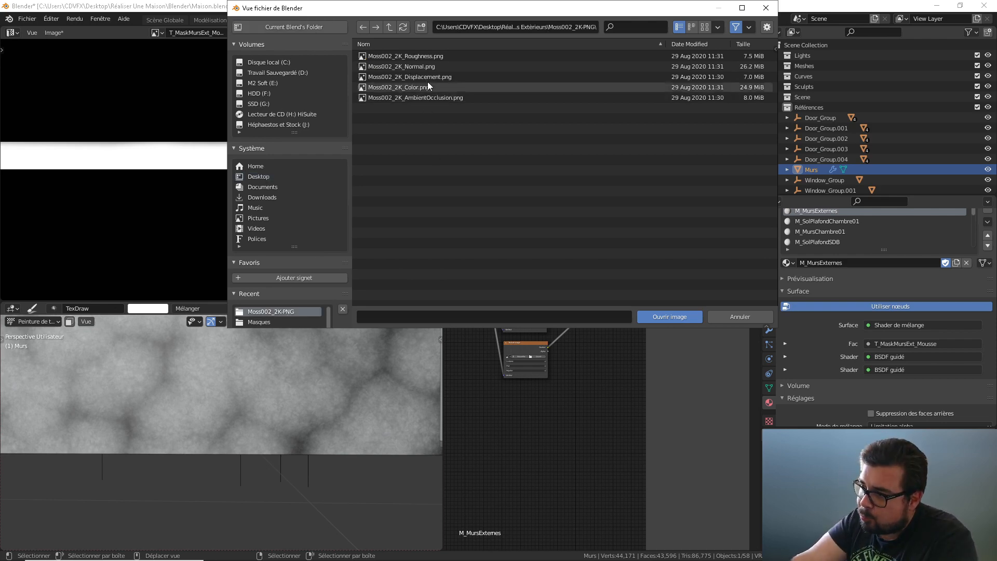
double_click(423, 67)
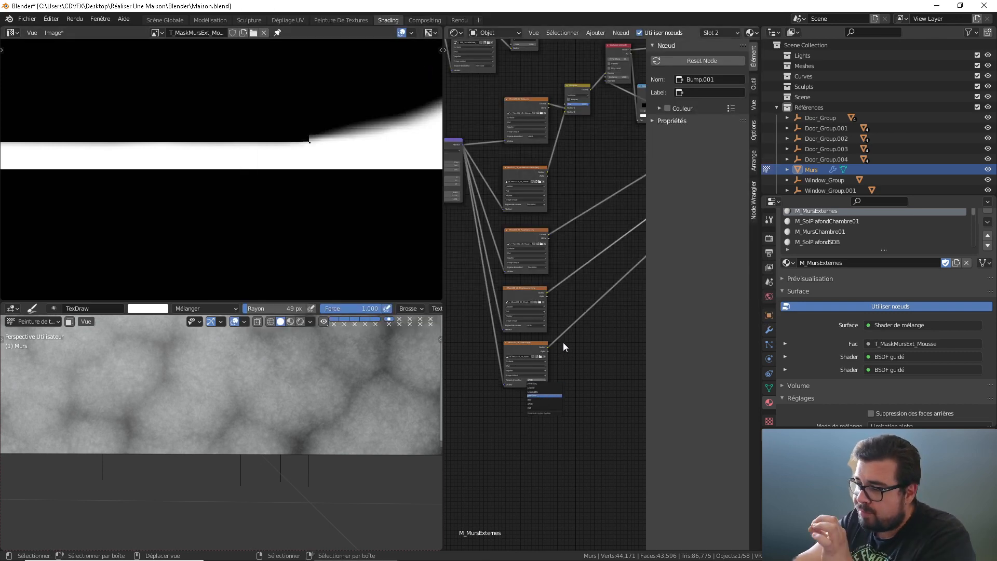
Step: Set the color space of the moss normal and displacement Image Texture nodes to Non-Color
key(Return)
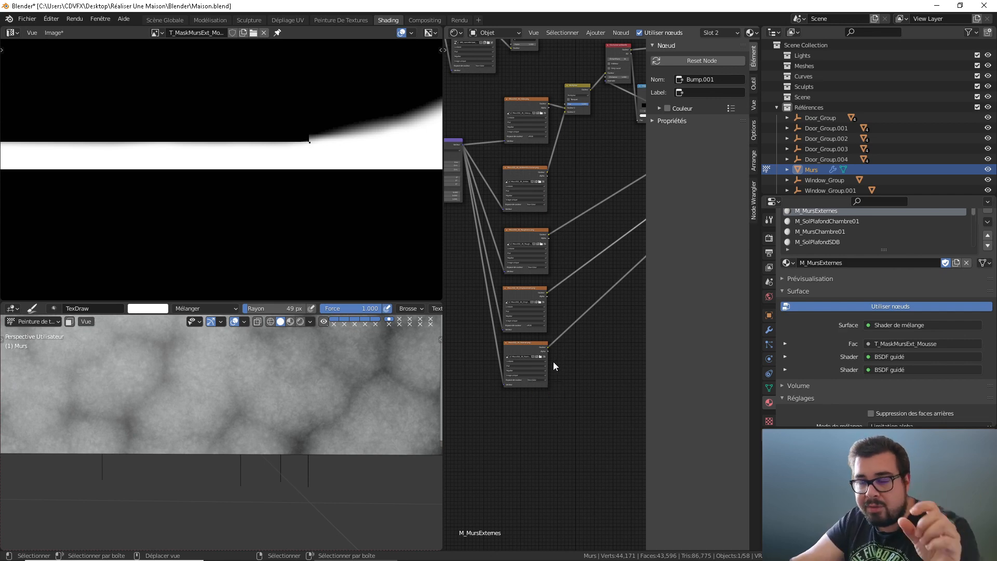
click(537, 325)
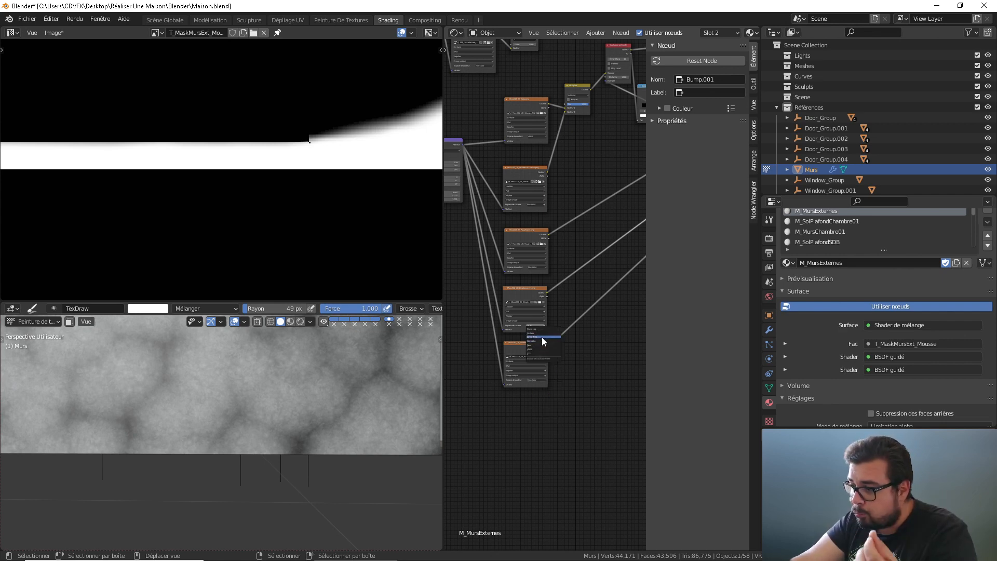
click(543, 342)
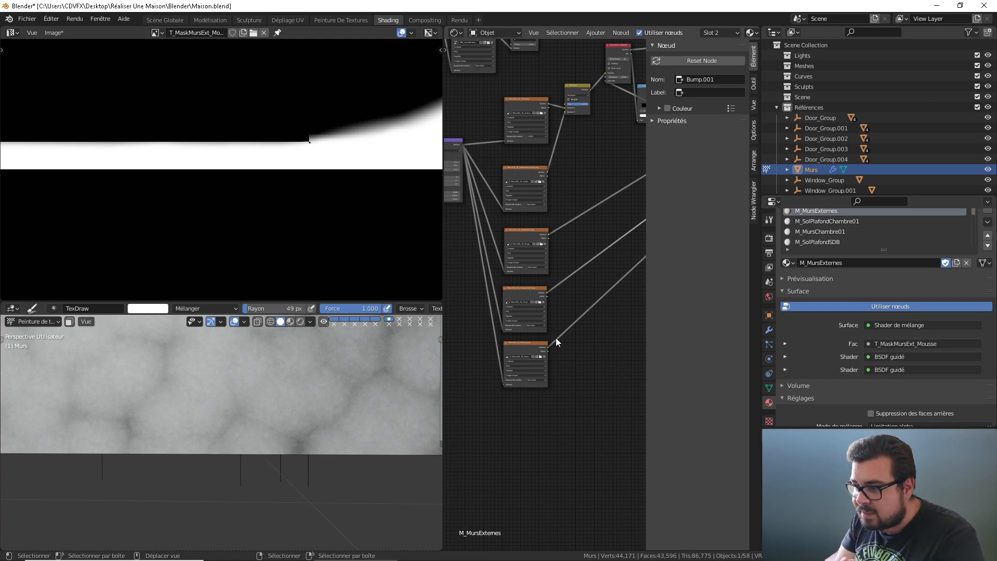
Step: Move the moss Fresnel node up and closer to the moss Principled BSDF, clear of the Bump node
scroll(541, 289, up, 4)
scroll(549, 273, down, 1)
middle_drag(547, 273, 441, 396)
scroll(523, 336, down, 1)
middle_drag(514, 336, 425, 358)
middle_drag(606, 282, 563, 296)
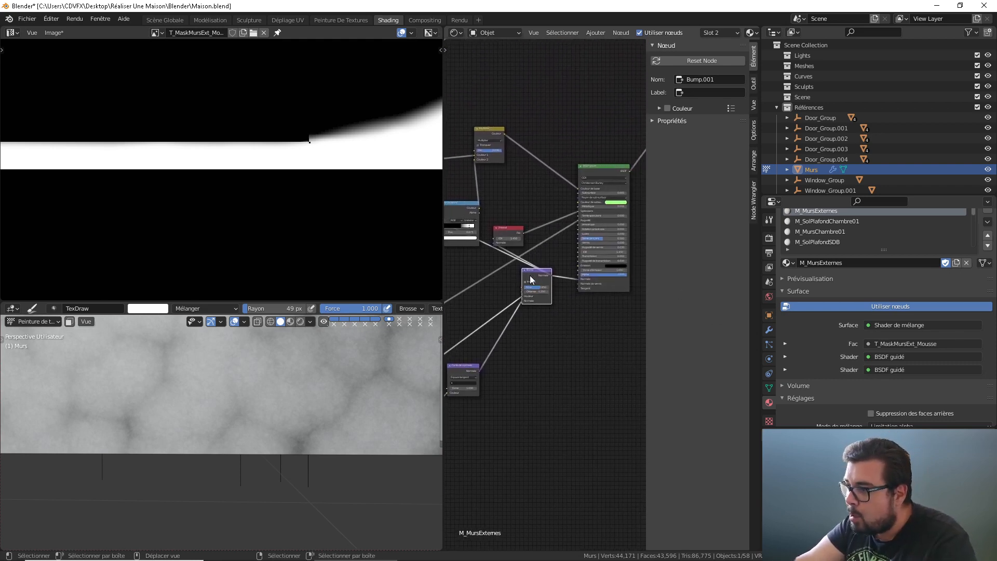
drag(510, 229, 545, 207)
Step: Switch the 3D viewport to Material Preview shading and check the moss along the base of the wall
middle_drag(589, 197, 515, 236)
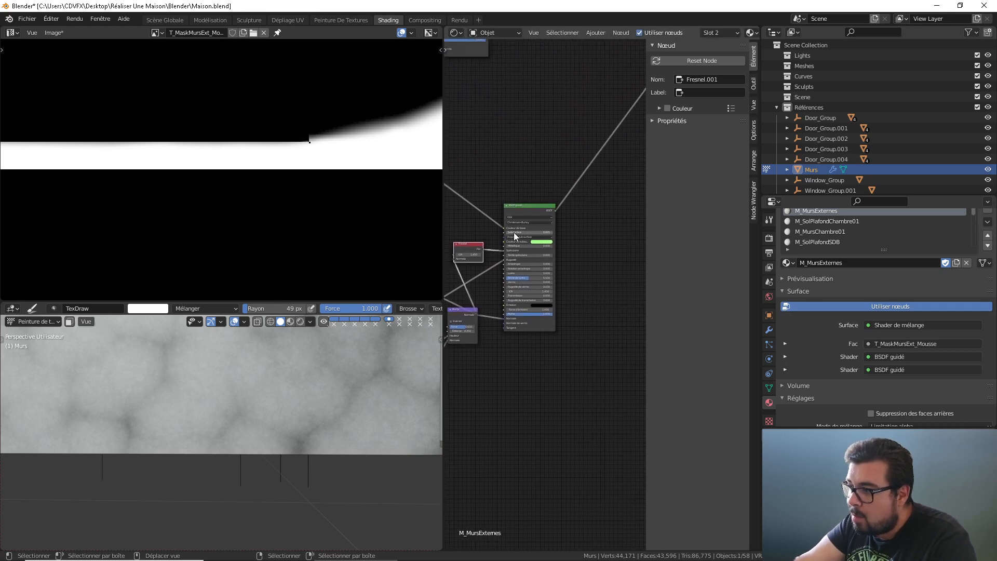
middle_drag(614, 169, 514, 321)
scroll(524, 254, down, 4)
middle_drag(523, 254, 445, 322)
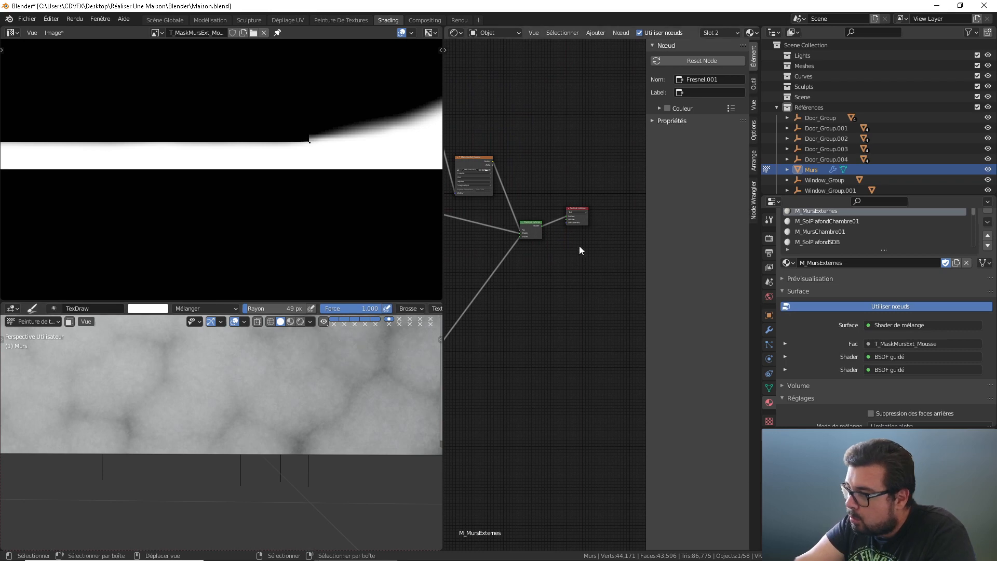
click(288, 322)
scroll(332, 366, up, 2)
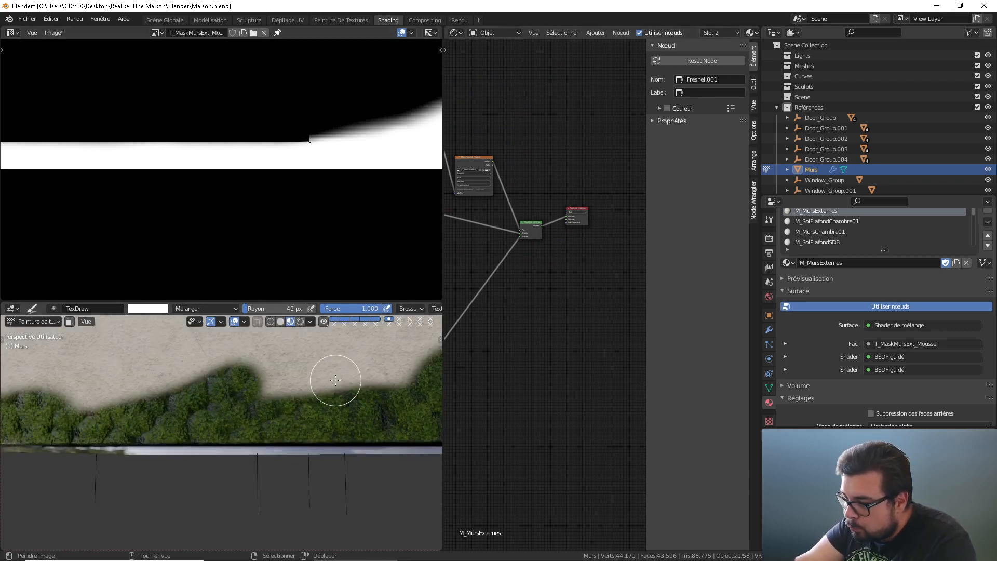
middle_drag(336, 380, 273, 394)
middle_drag(363, 397, 370, 415)
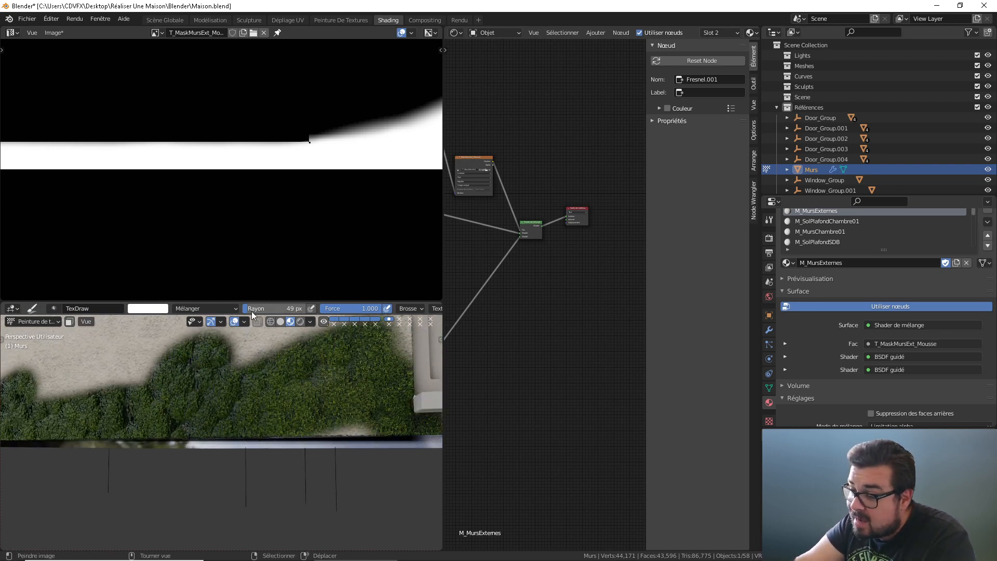
Step: Set the TexDraw brush color to mid grey with an HSV value of 0.5
click(154, 310)
click(166, 292)
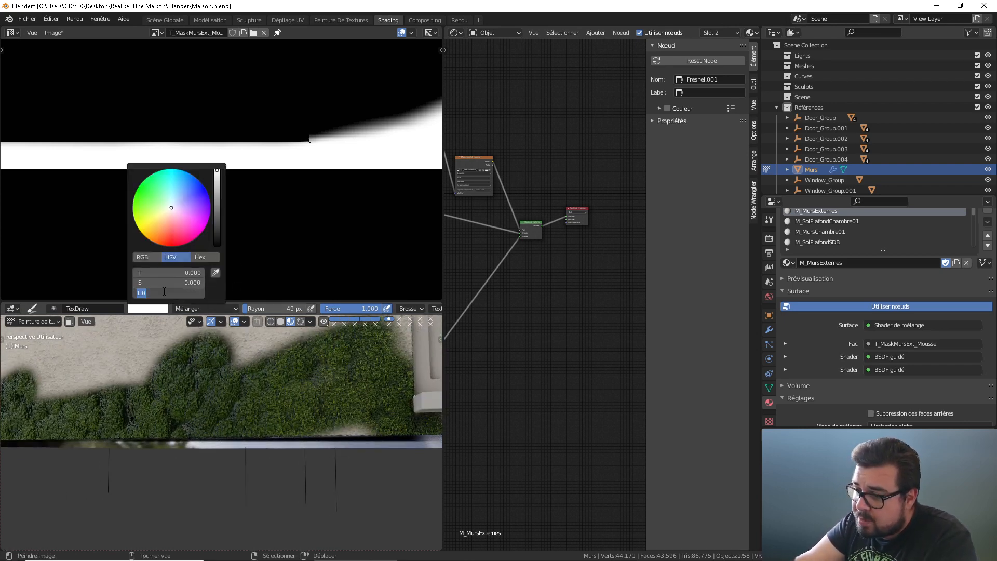
text(0.5)
key(Return)
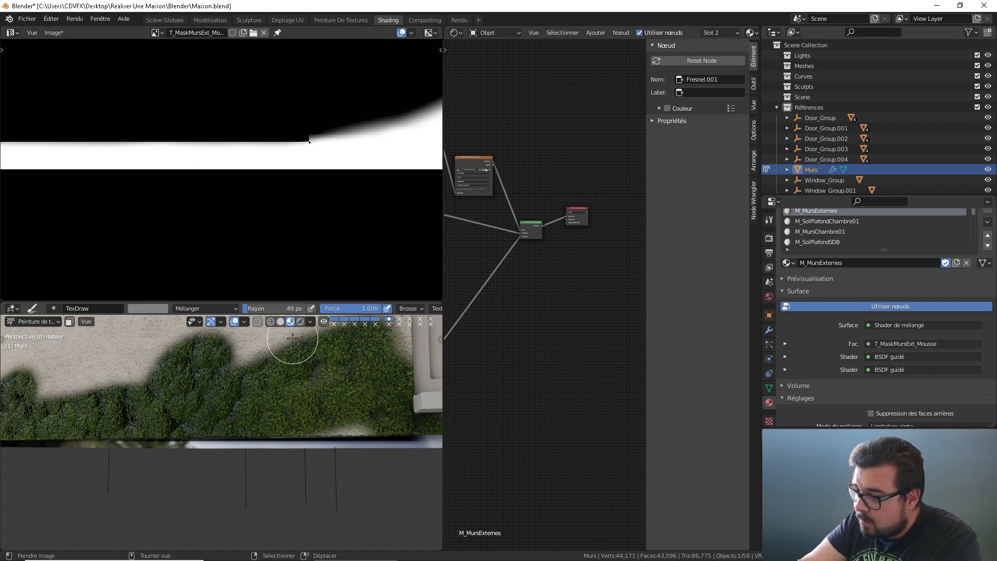
Step: Switch to the Texture Paint workspace and bring the mossy wall base into close view
shift+scroll(244, 345, up, 3)
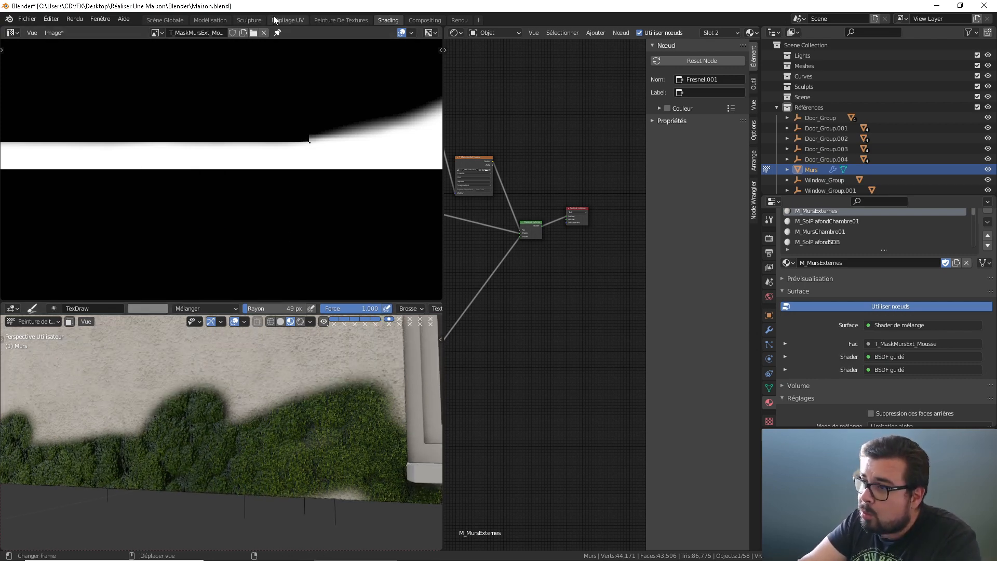
click(329, 21)
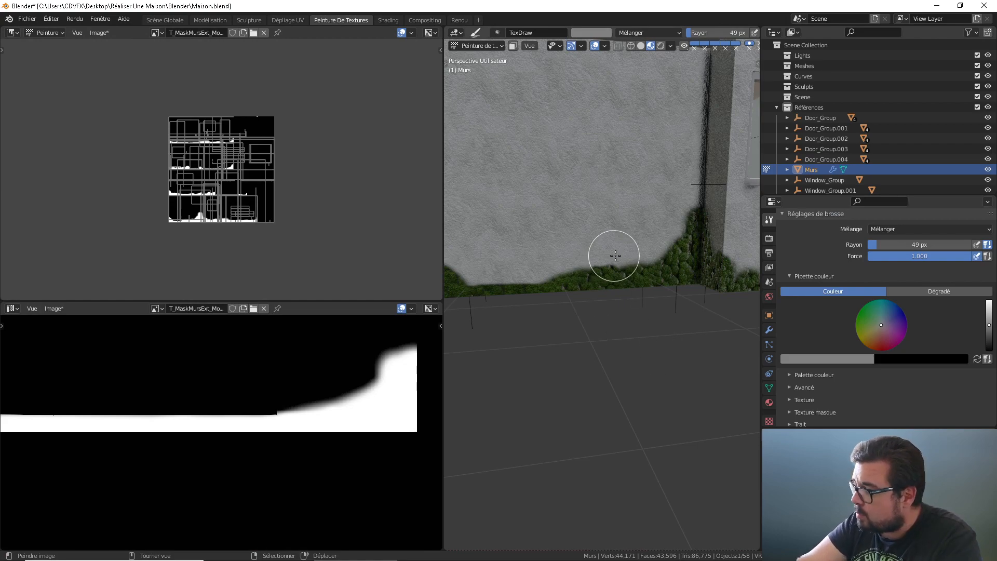
middle_drag(613, 256, 612, 254)
scroll(613, 259, up, 5)
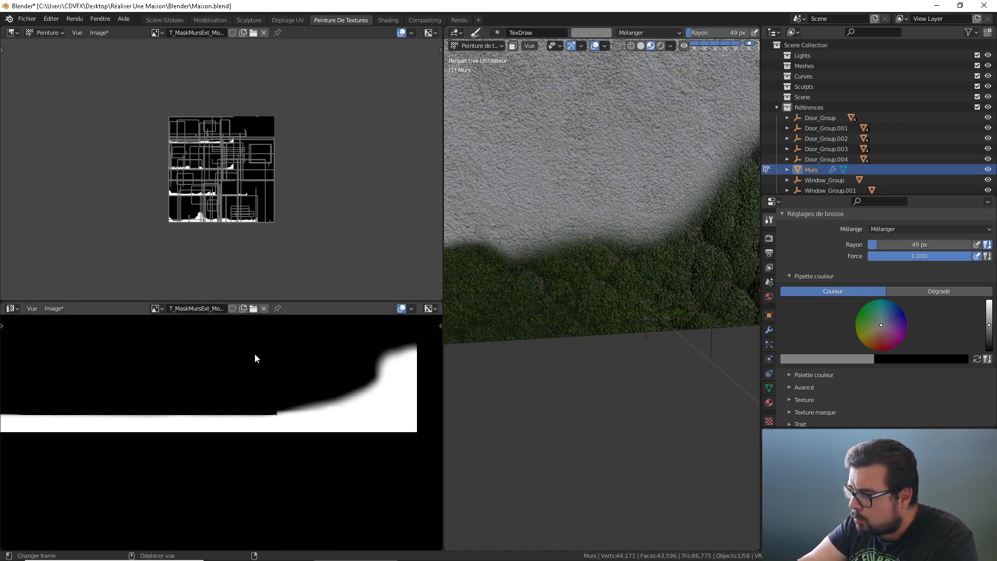
Step: Try a grey brush stroke on the edge of the white area in the moss mask, and undo it
scroll(227, 196, up, 8)
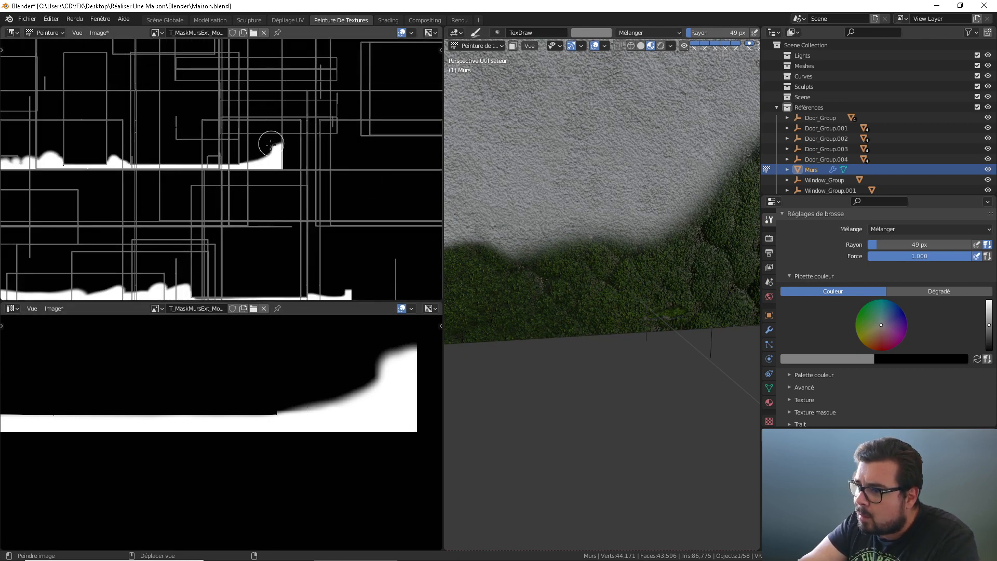
drag(271, 144, 265, 157)
key(ctrl+z)
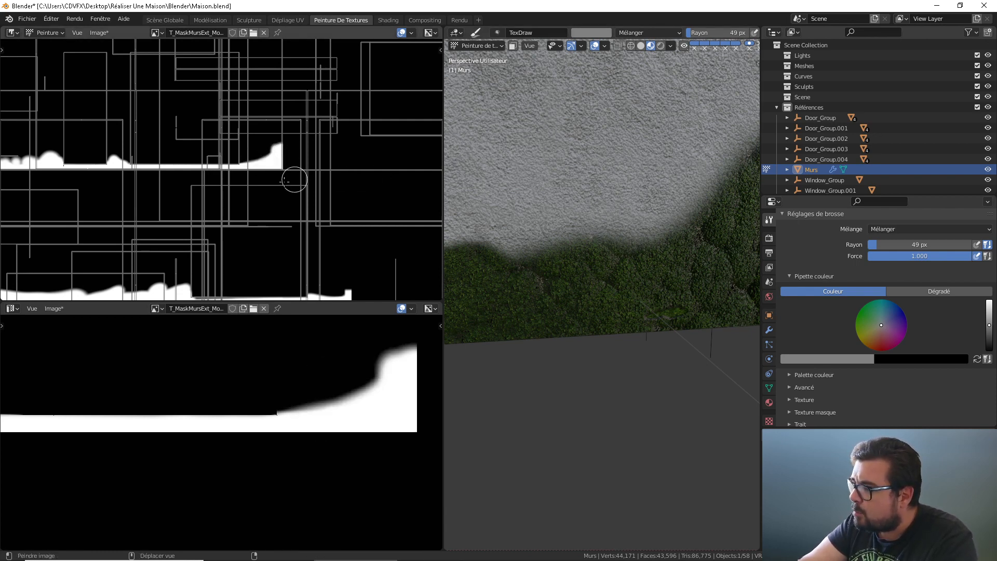
Step: Reduce the brush radius to 16 px and paint a grey stroke along the upper edge of the mask's white area
scroll(273, 182, up, 4)
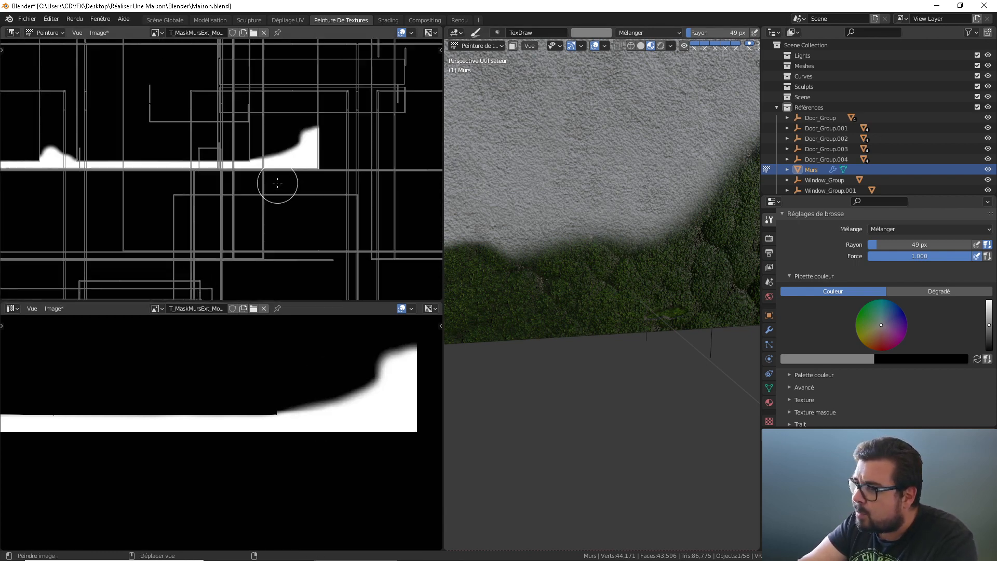
key(f)
click(302, 171)
key(f)
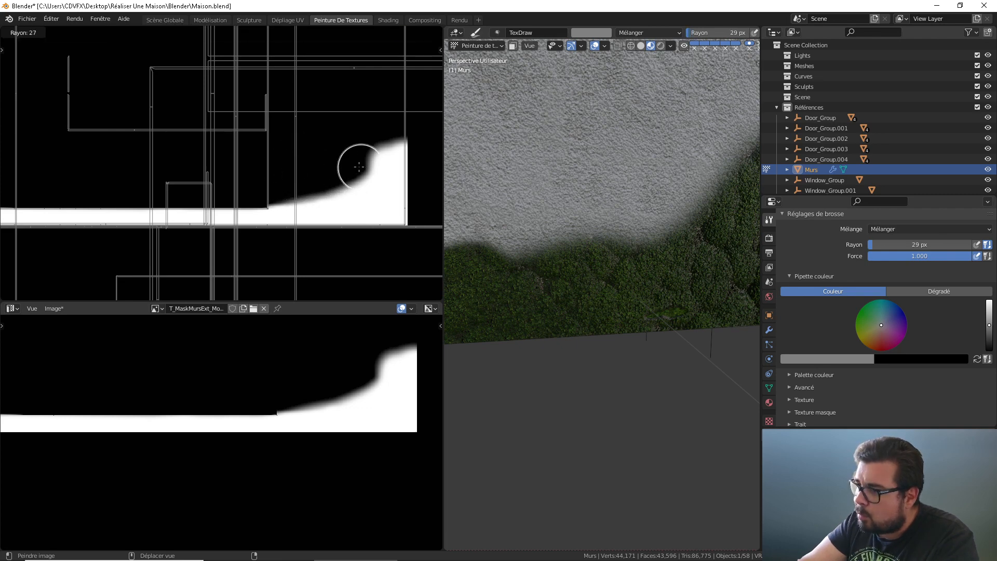
click(352, 168)
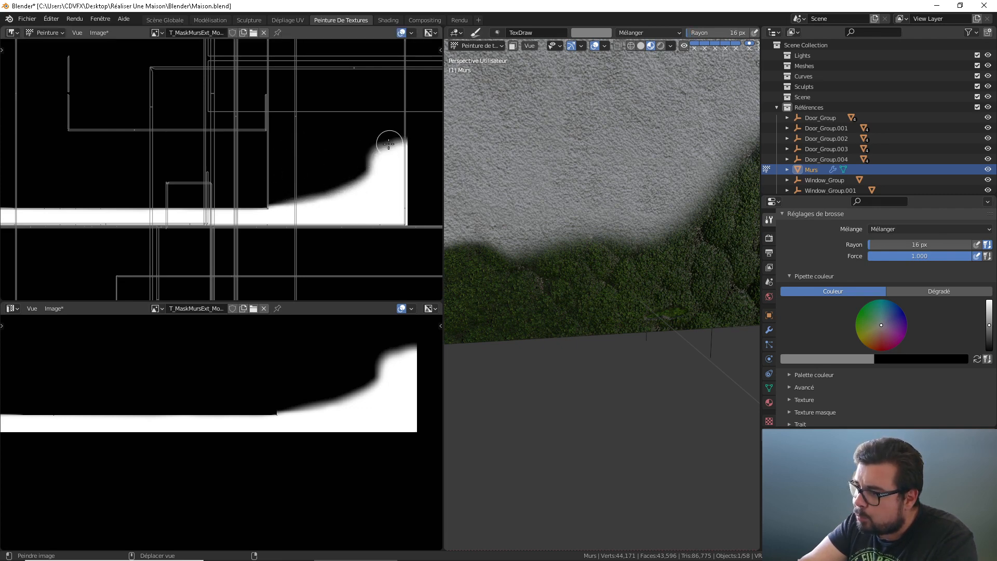
mouse_move(388, 144)
mouse_down()
mouse_move(345, 178)
mouse_move(293, 199)
mouse_move(207, 207)
mouse_up()
Step: Check the moss around the house walls, and re-enter Texture Paint mode on Murs by way of Object Mode
scroll(597, 185, down, 8)
mouse_move(603, 189)
middle_down()
mouse_move(596, 238)
mouse_move(564, 303)
middle_up()
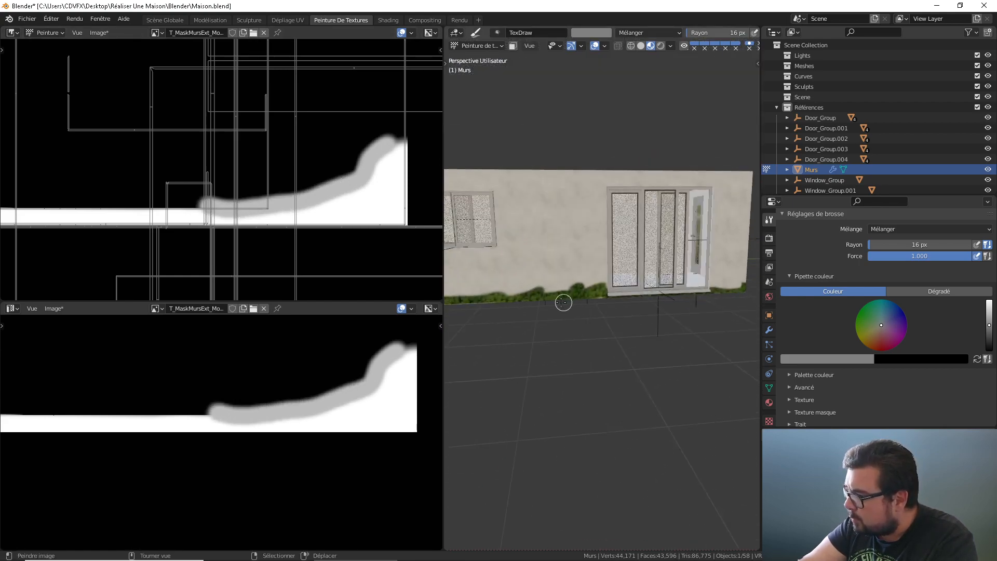
scroll(582, 274, up, 6)
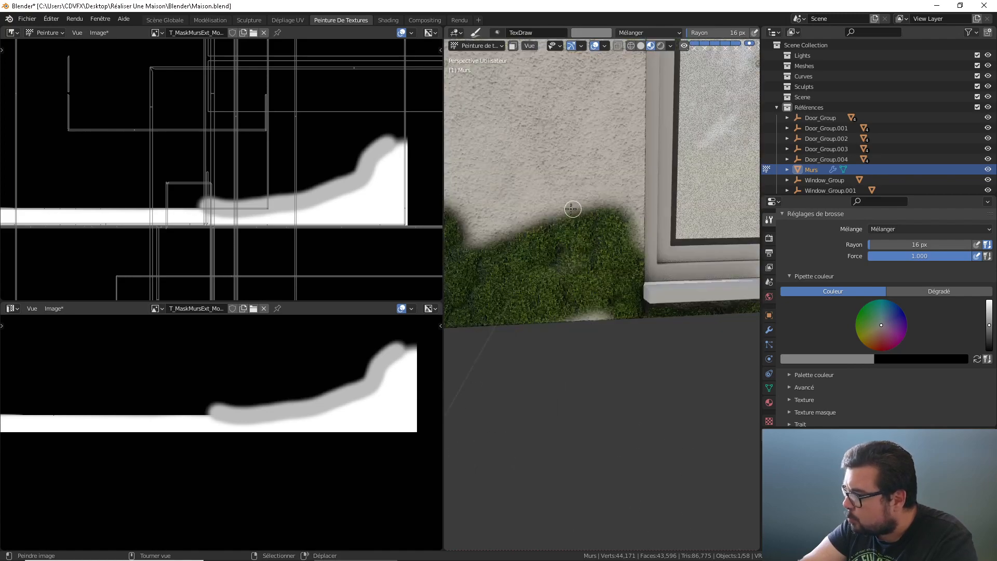
scroll(592, 223, down, 6)
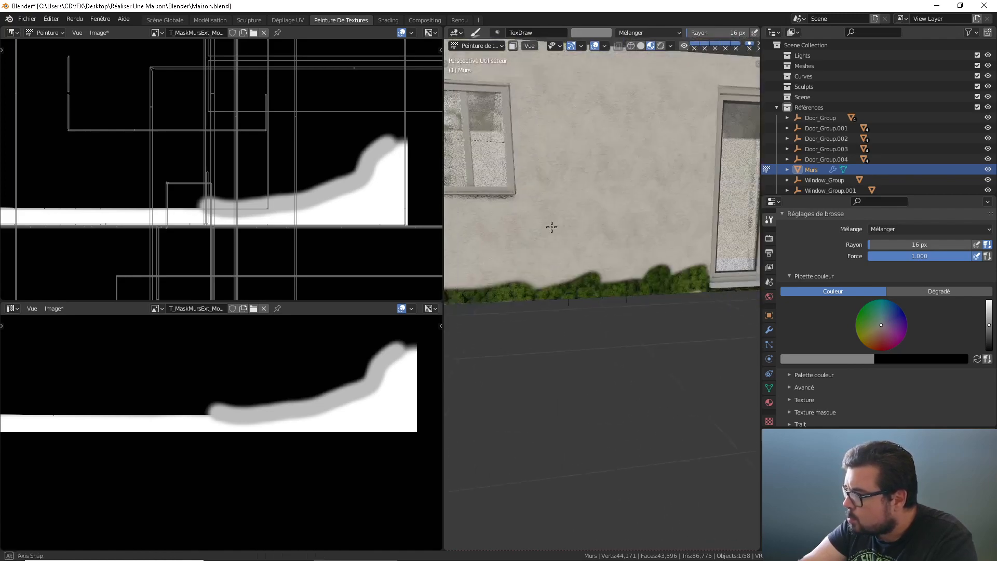
middle_drag(577, 220, 581, 272)
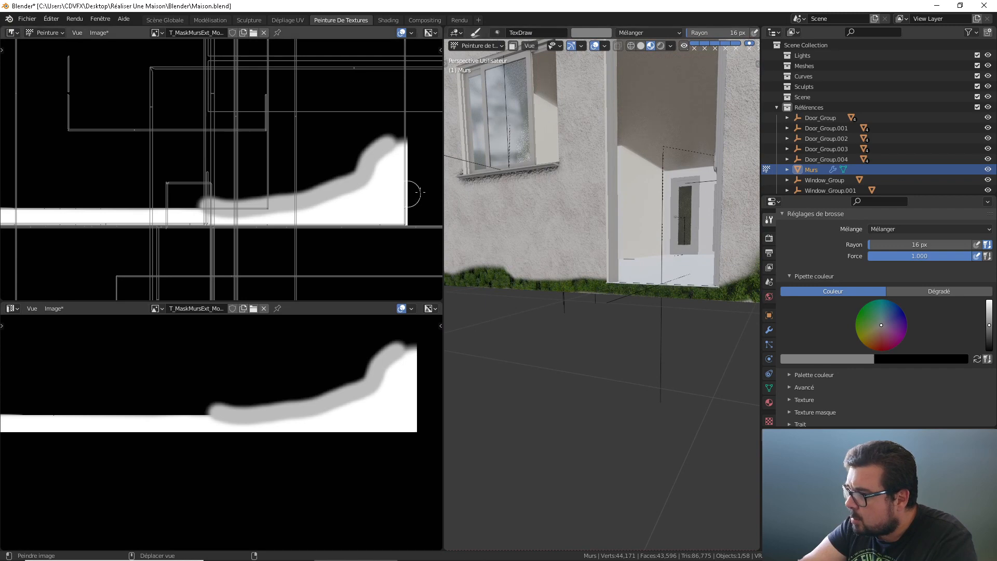
click(496, 45)
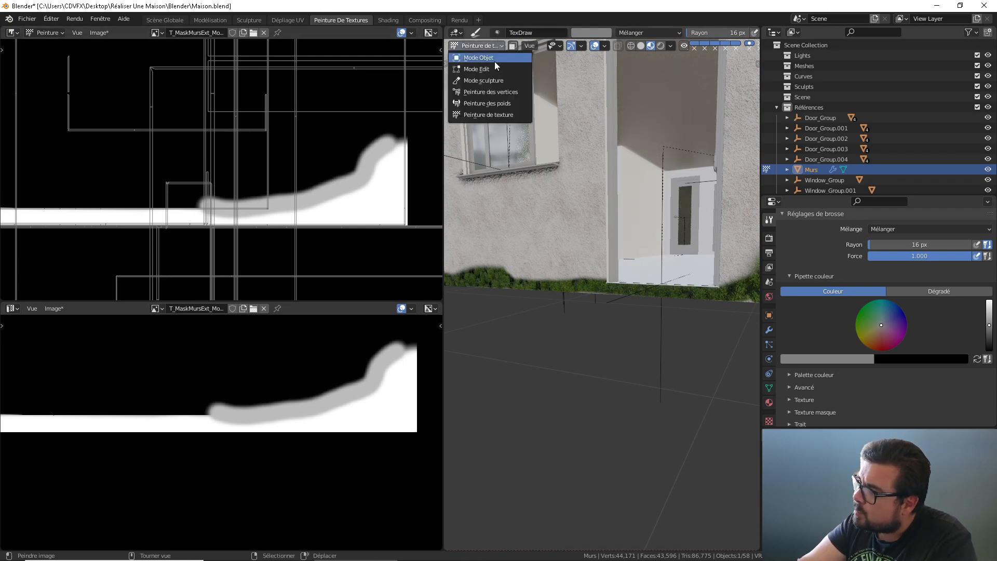
click(495, 61)
click(498, 47)
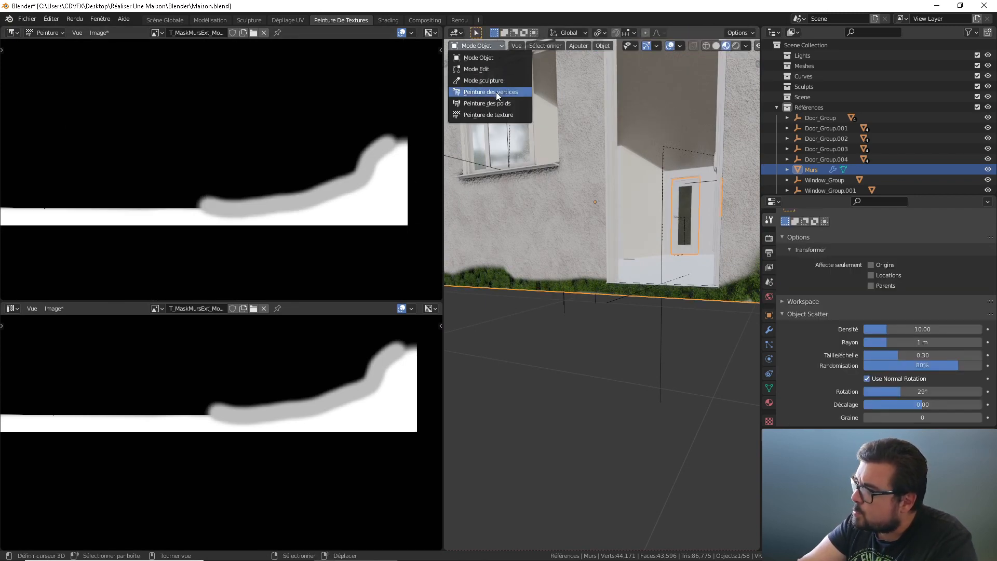
click(498, 115)
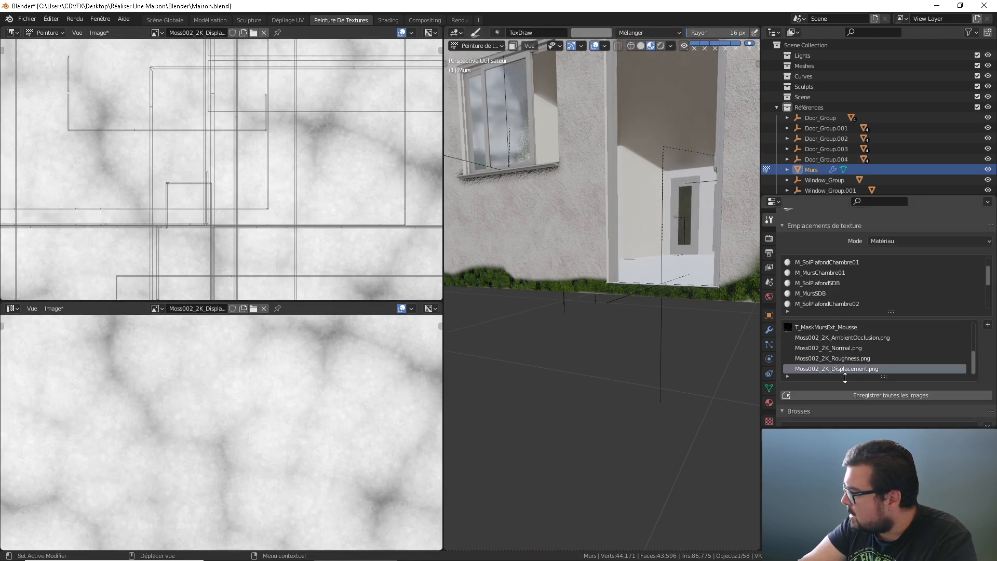
Step: Make T_MaskMursExt_Mousse the active texture slot for painting
scroll(854, 341, up, 5)
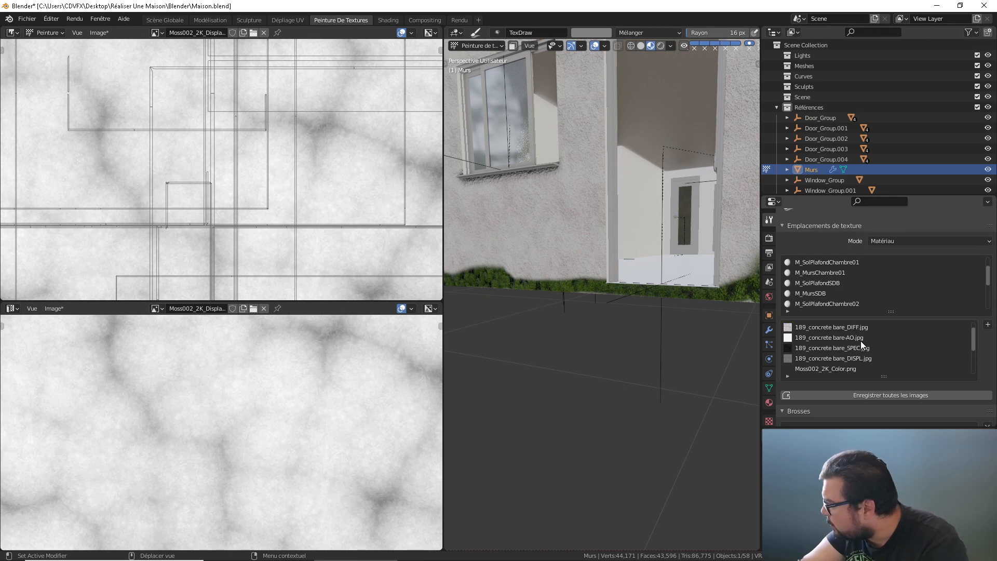
scroll(862, 341, down, 4)
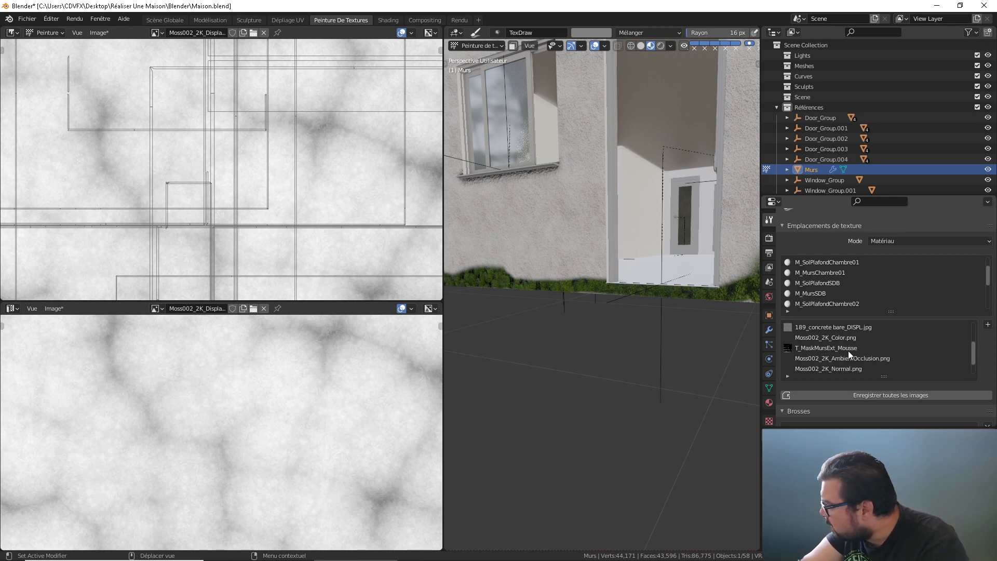
click(842, 348)
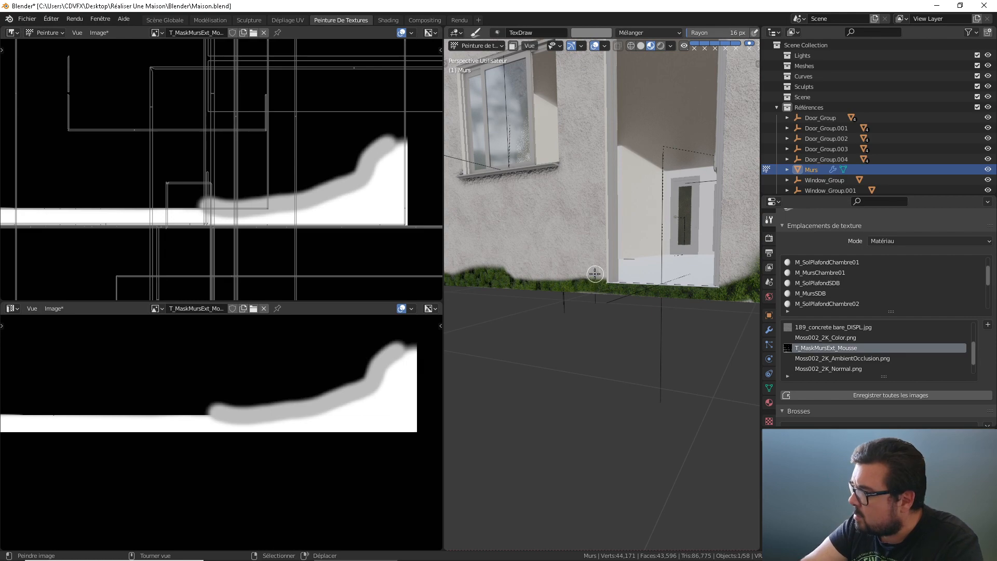
Step: Try painting a grey stroke over the moss beside the door opening with the 16 px brush, and undo it
mouse_move(594, 274)
mouse_down()
mouse_move(530, 285)
mouse_move(577, 281)
mouse_up()
mouse_move(578, 281)
middle_down()
mouse_move(613, 289)
mouse_move(587, 299)
middle_up()
scroll(623, 306, up, 4)
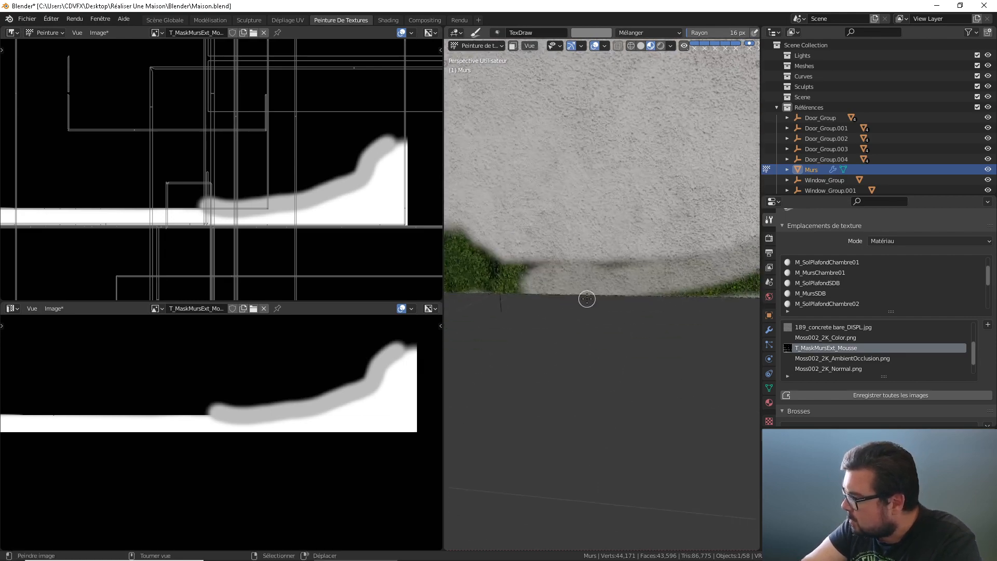
scroll(587, 298, up, 4)
key(ctrl+z)
scroll(589, 280, down, 4)
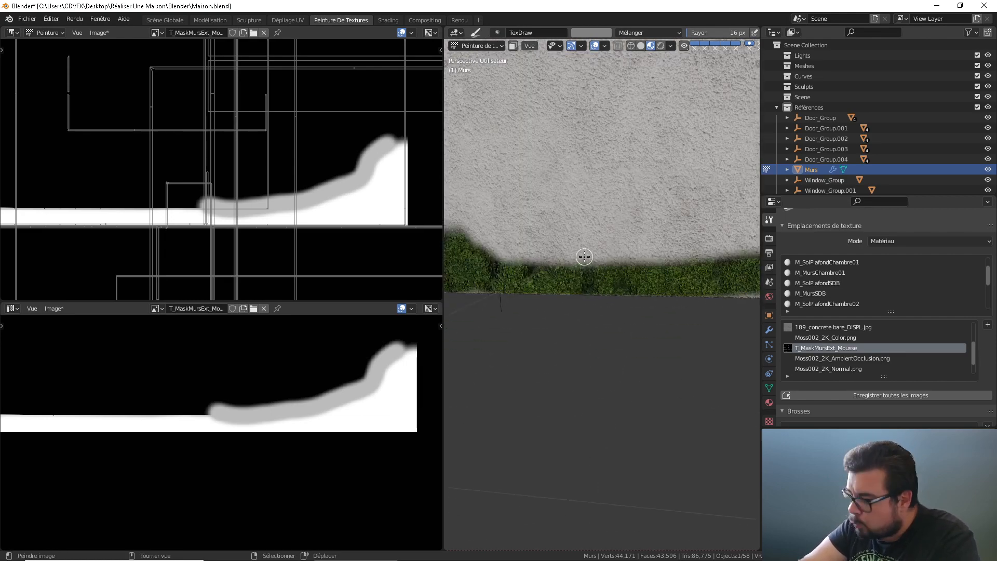
Step: Enlarge the brush radius to 40 px and paint grey along the upper edge of the moss on the wall
key(f)
click(603, 257)
drag(600, 257, 540, 249)
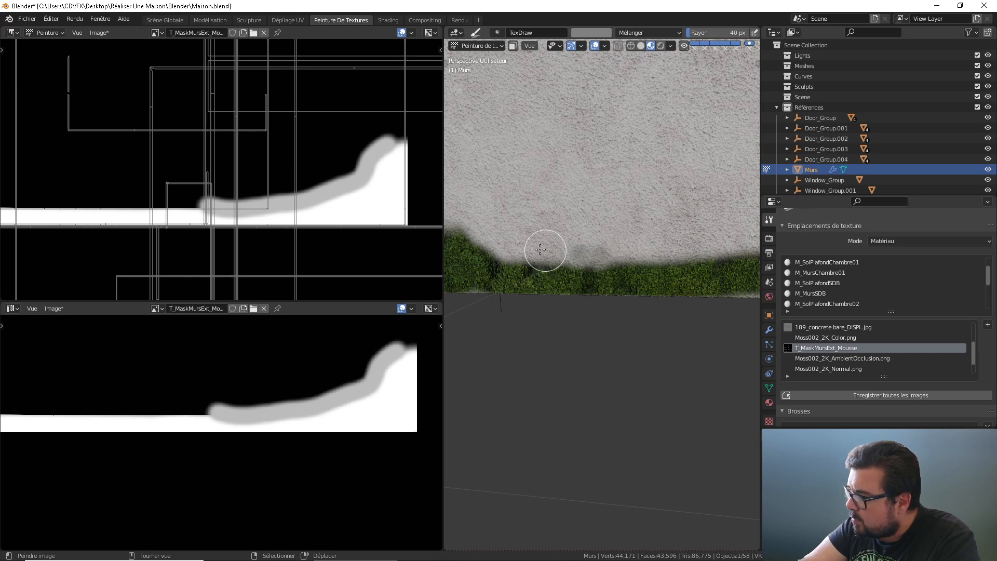
Step: Lighten the brush color to a near-white grey
click(592, 33)
drag(660, 83, 661, 47)
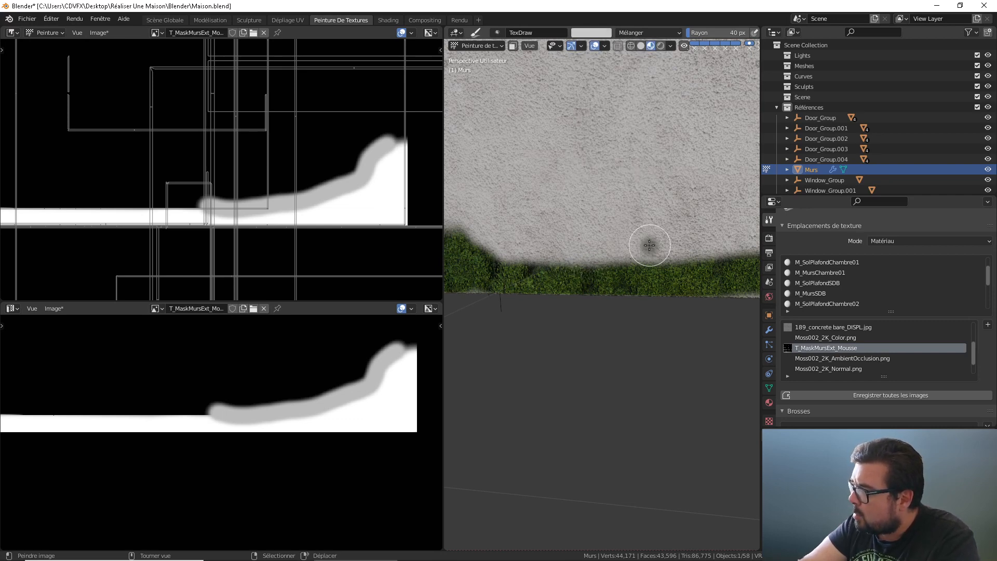
Step: Try painting a near-white grey stroke along the moss edge on the outer wall with the 40 px brush, and undo it
mouse_move(646, 251)
mouse_down()
mouse_move(568, 256)
mouse_move(614, 266)
mouse_up()
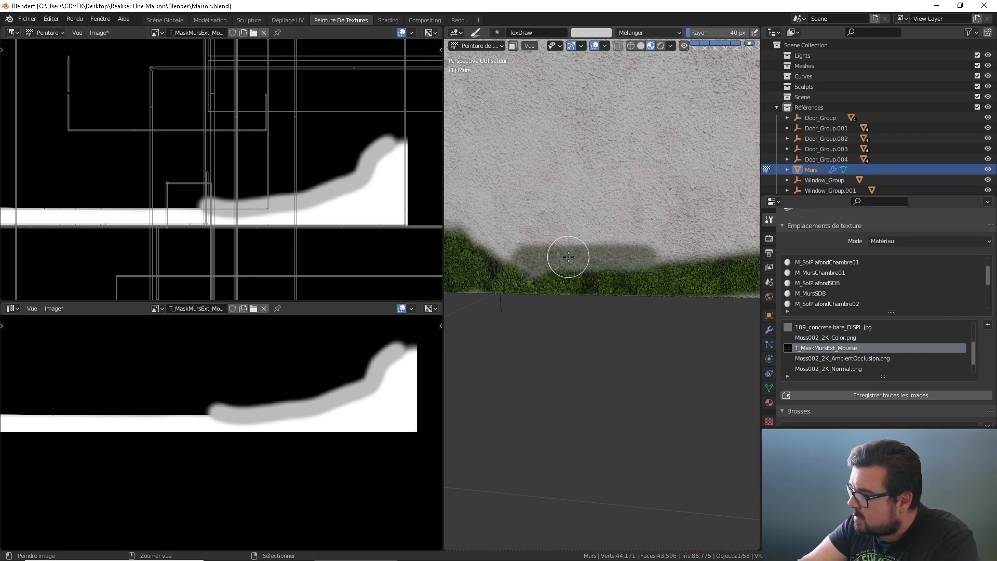
key(ctrl+z)
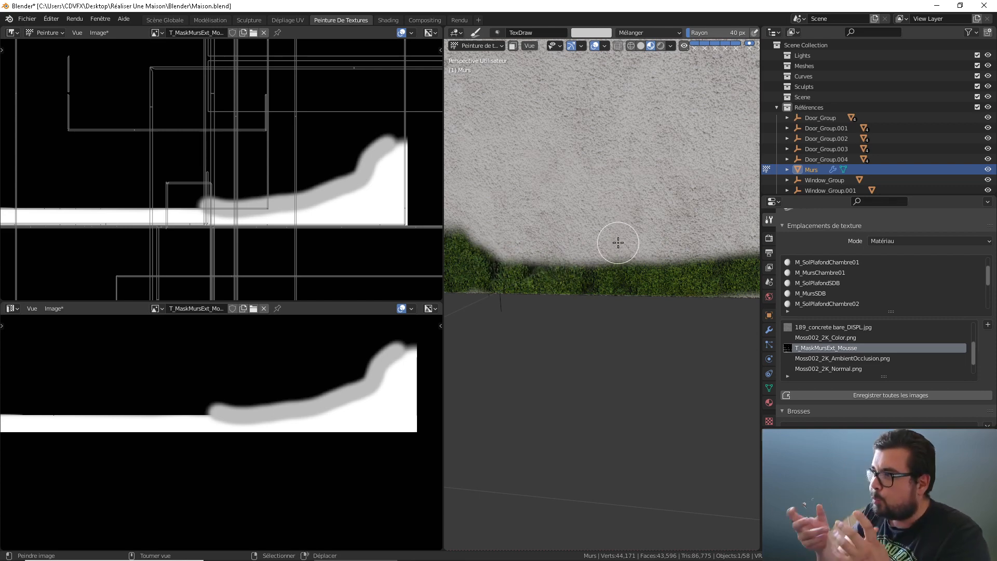
scroll(617, 222, down, 8)
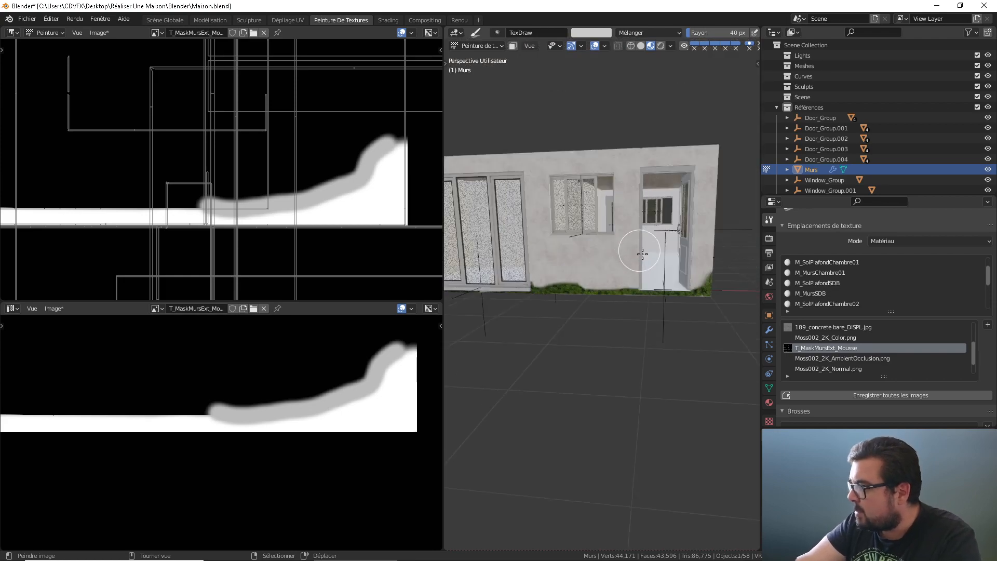
middle_drag(647, 265, 561, 263)
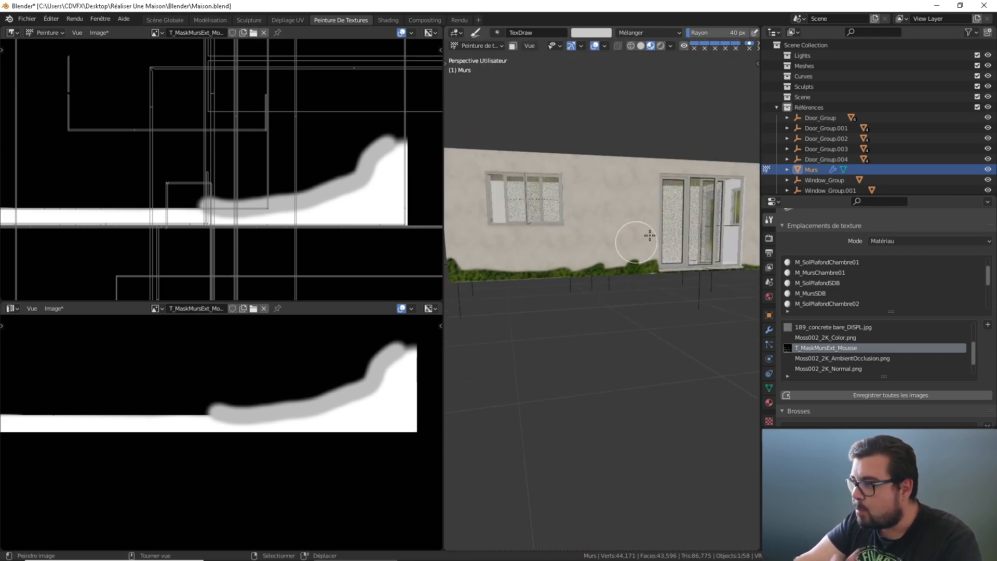
middle_drag(667, 257, 708, 276)
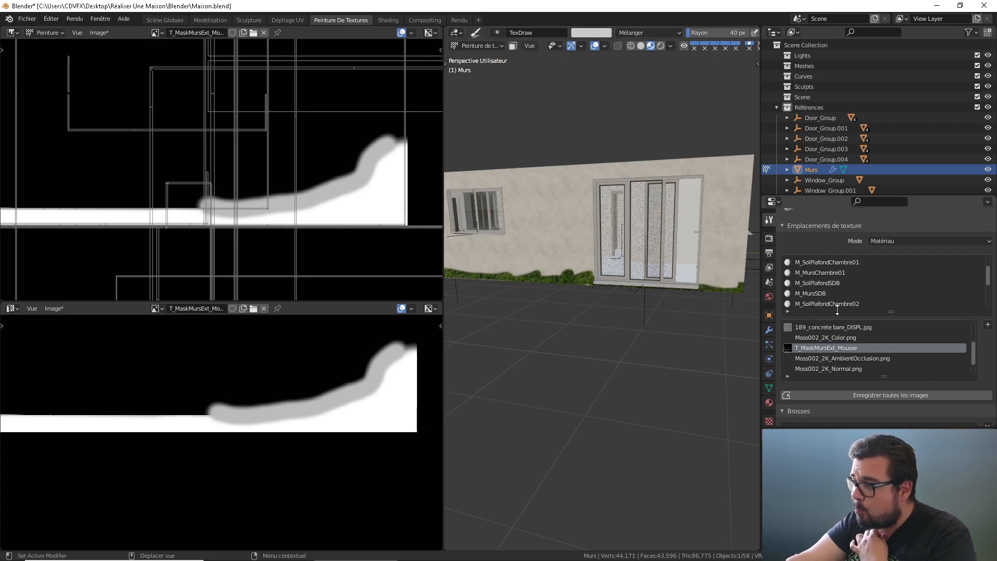
Step: Create a new texture for the TexDraw brush and start opening an image file for it in the texture properties
scroll(895, 367, down, 2)
scroll(988, 339, down, 8)
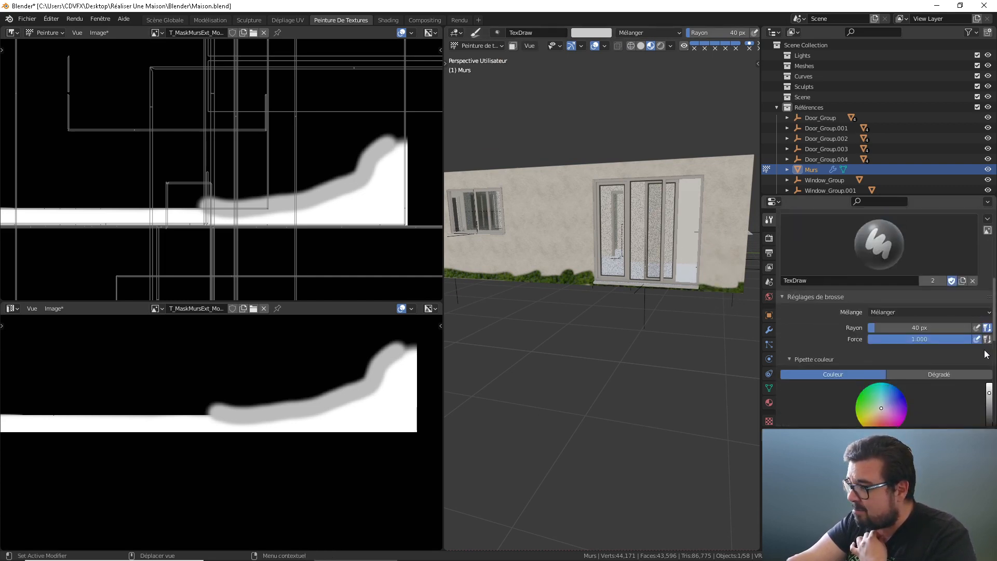
scroll(965, 372, down, 8)
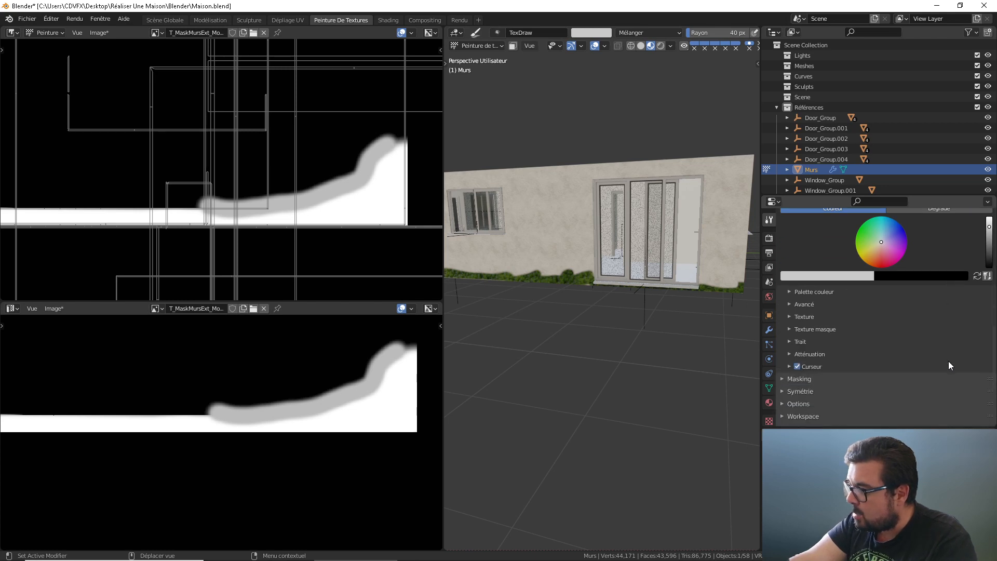
click(791, 317)
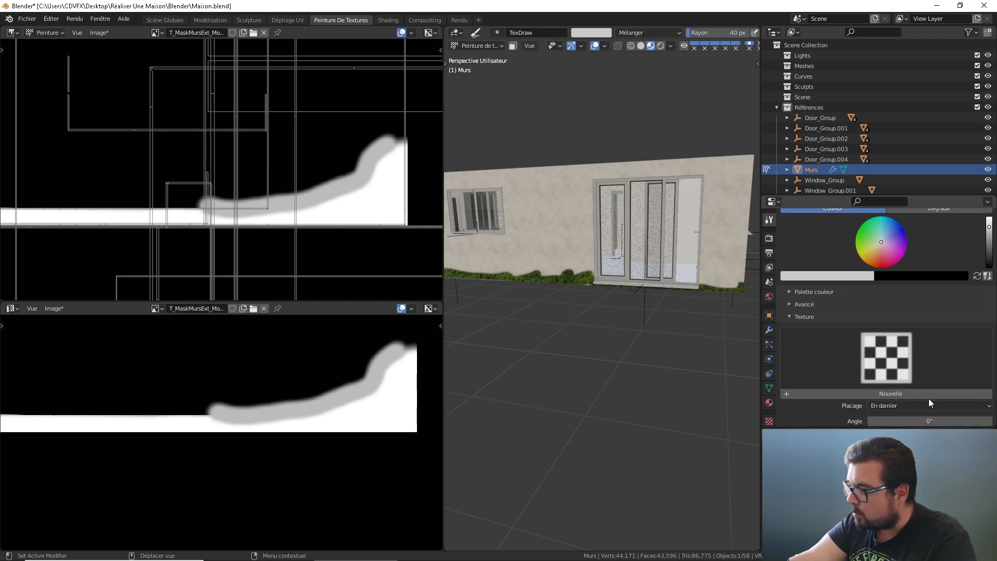
click(911, 393)
scroll(915, 385, down, 5)
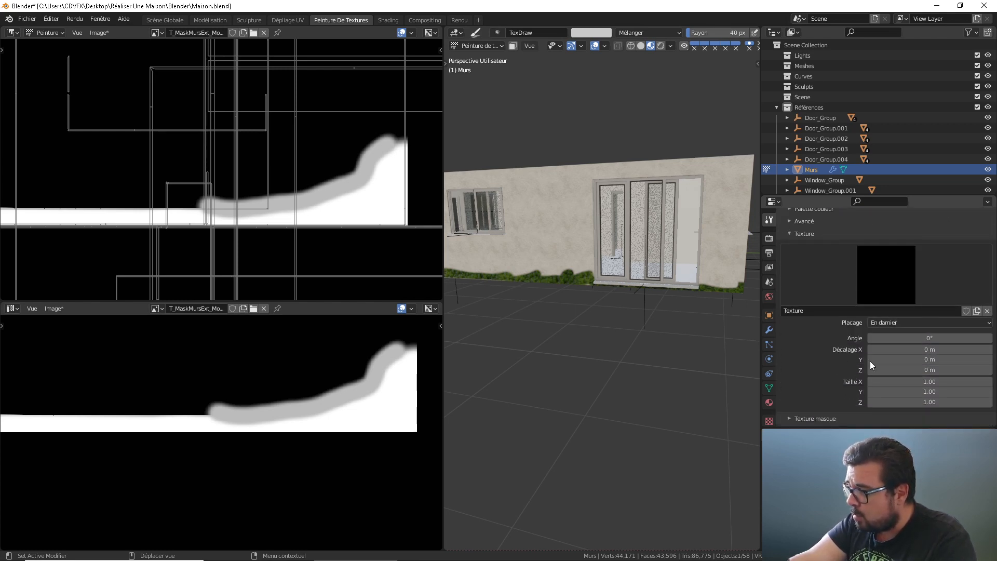
scroll(817, 410, down, 3)
click(769, 421)
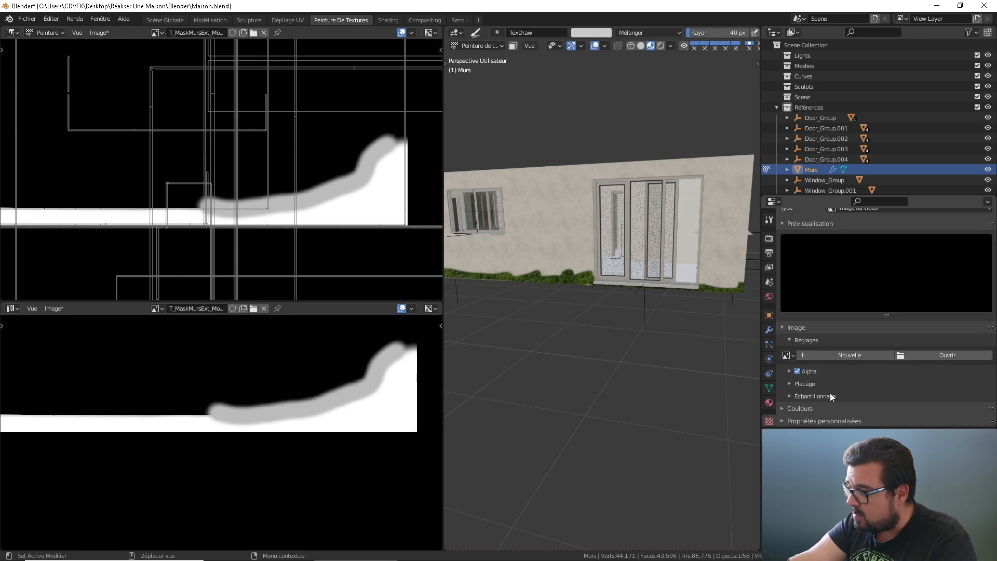
click(936, 353)
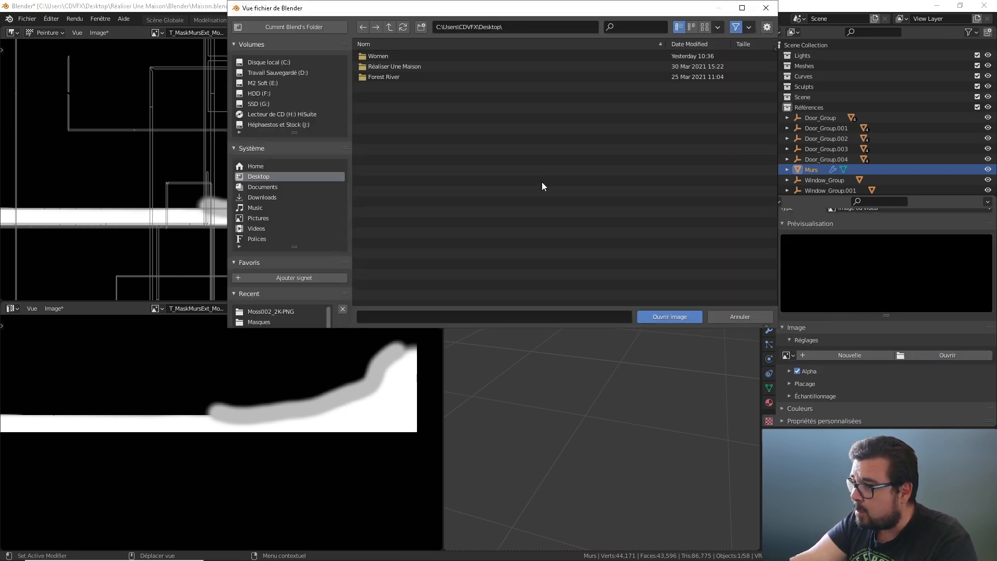
click(289, 312)
click(389, 27)
click(389, 25)
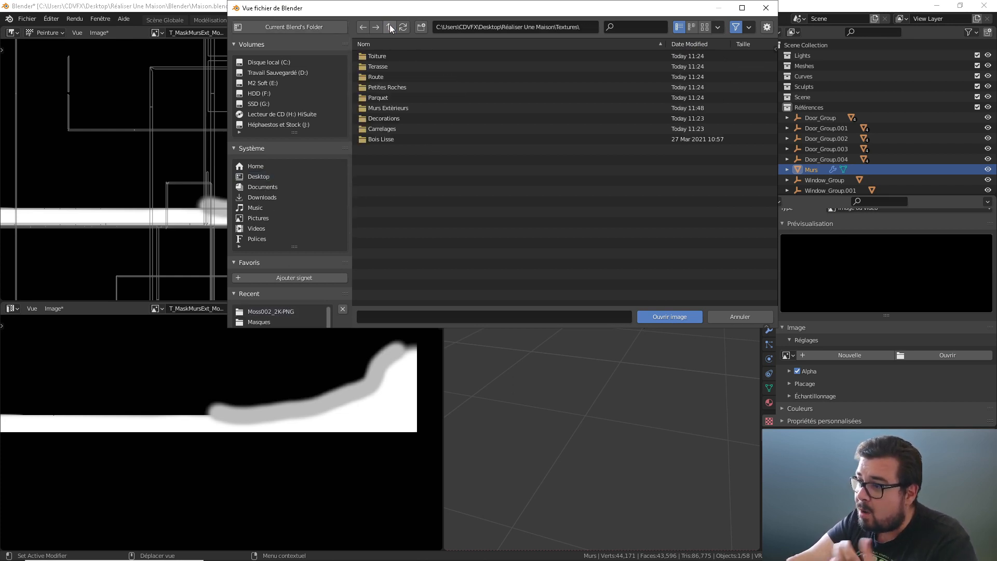
key(BackSpace)
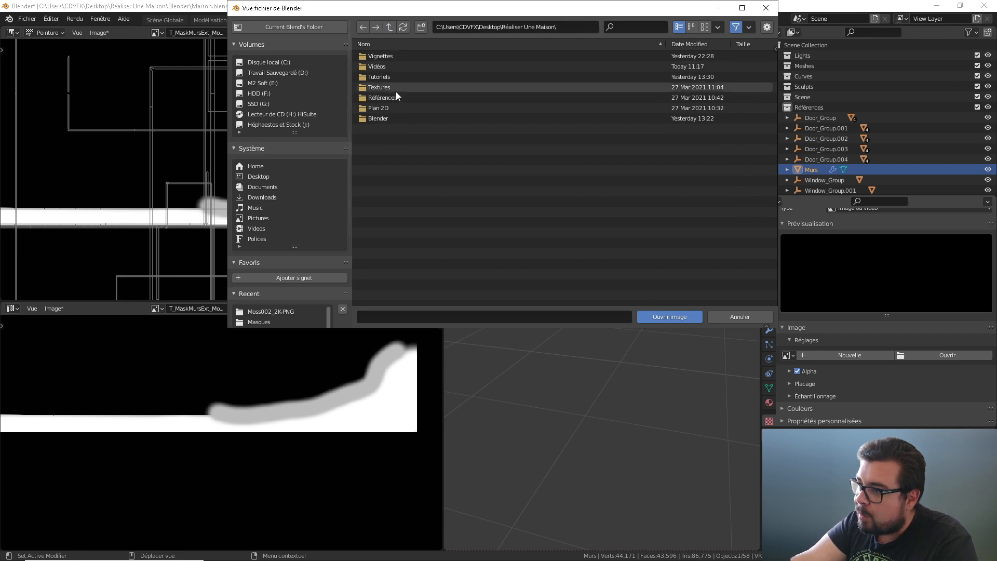
Step: Browse to D:\Stock Global\Brush et Ressources ZBrush\Alpha Brush and display its files as thumbnails
click(287, 74)
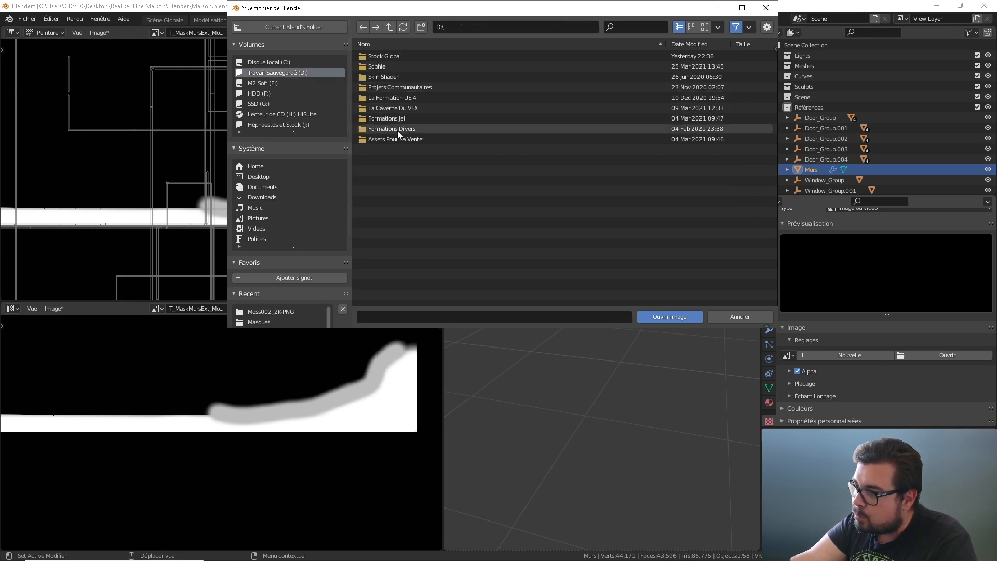
click(401, 56)
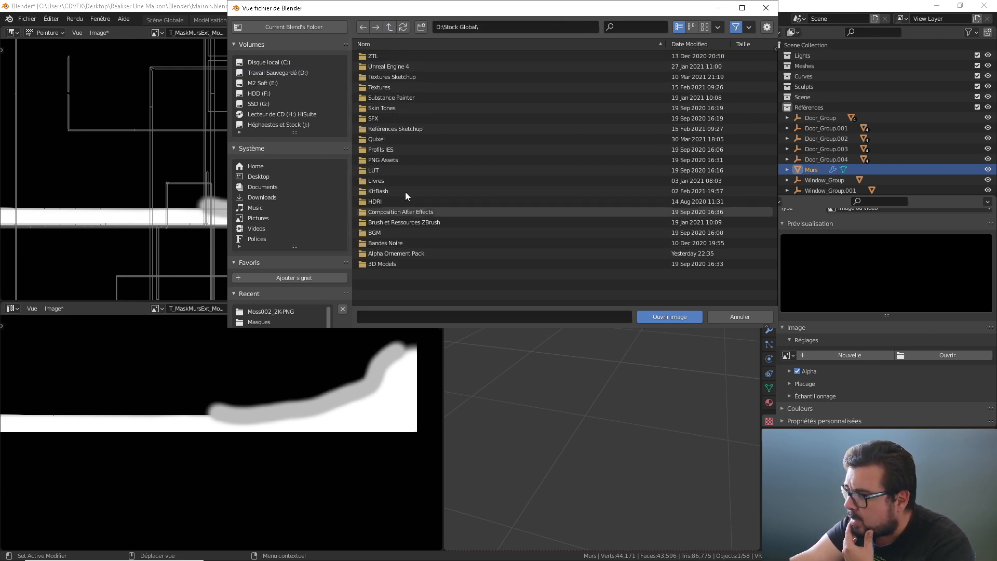
double_click(426, 223)
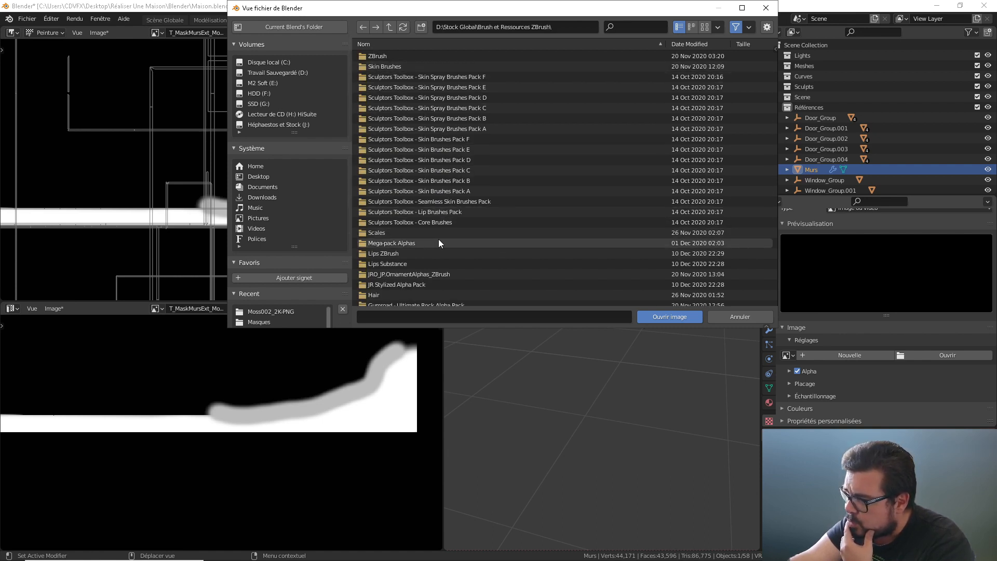
scroll(436, 250, down, 3)
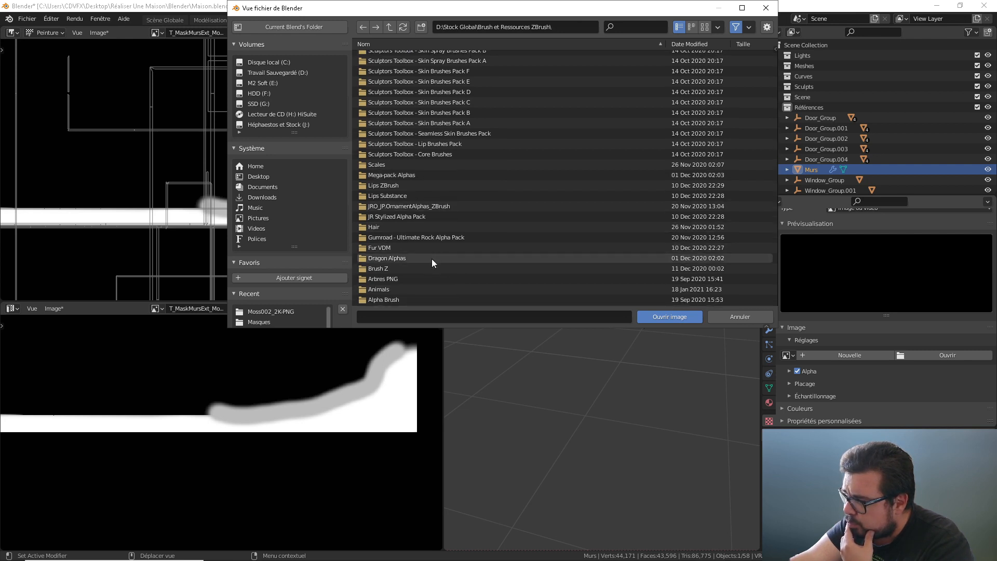
click(398, 299)
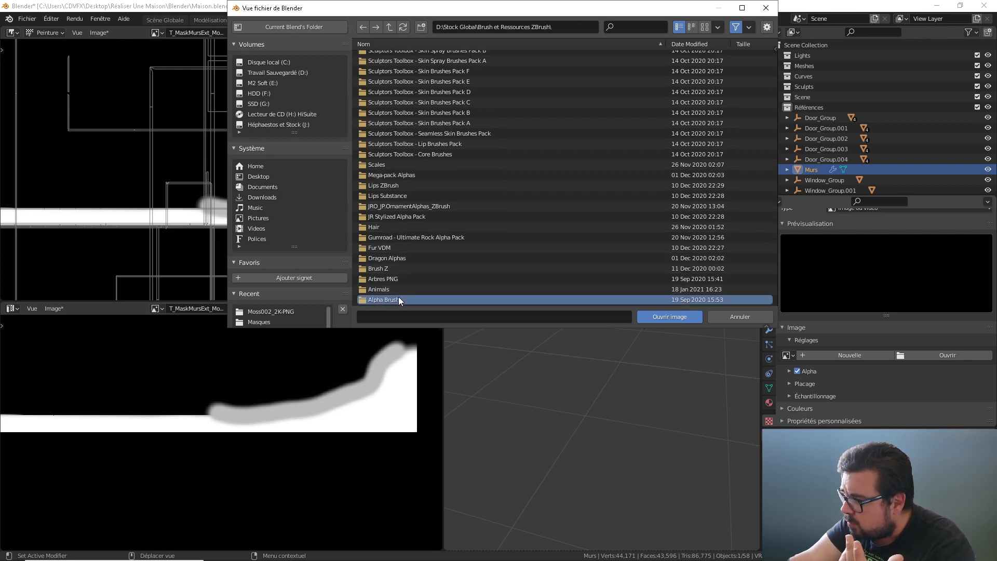
click(398, 299)
click(704, 27)
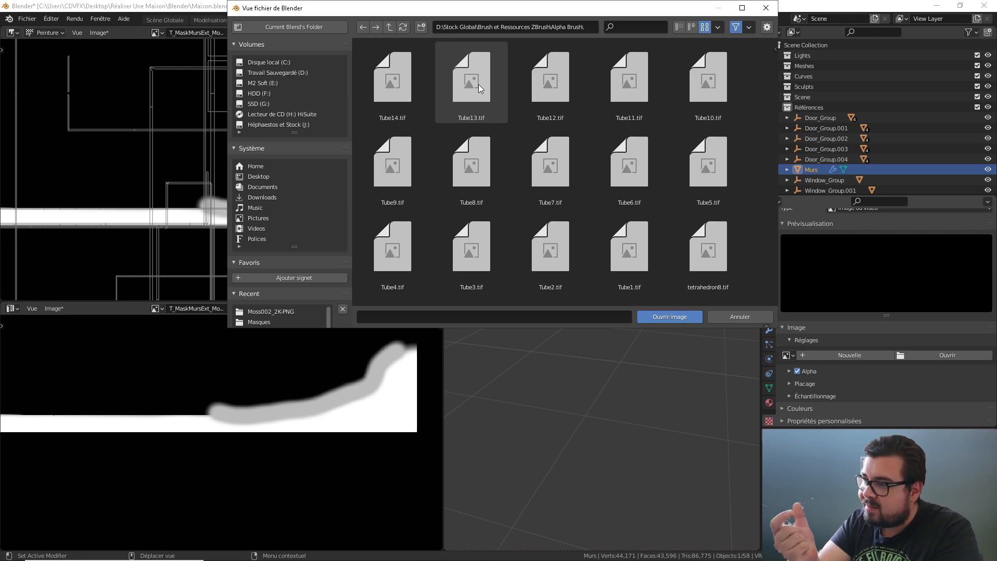
Step: Look through the Alpha Brush and Fur VDM folders for a suitable brush alpha, and return to Brush et Ressources ZBrush
scroll(547, 181, down, 2)
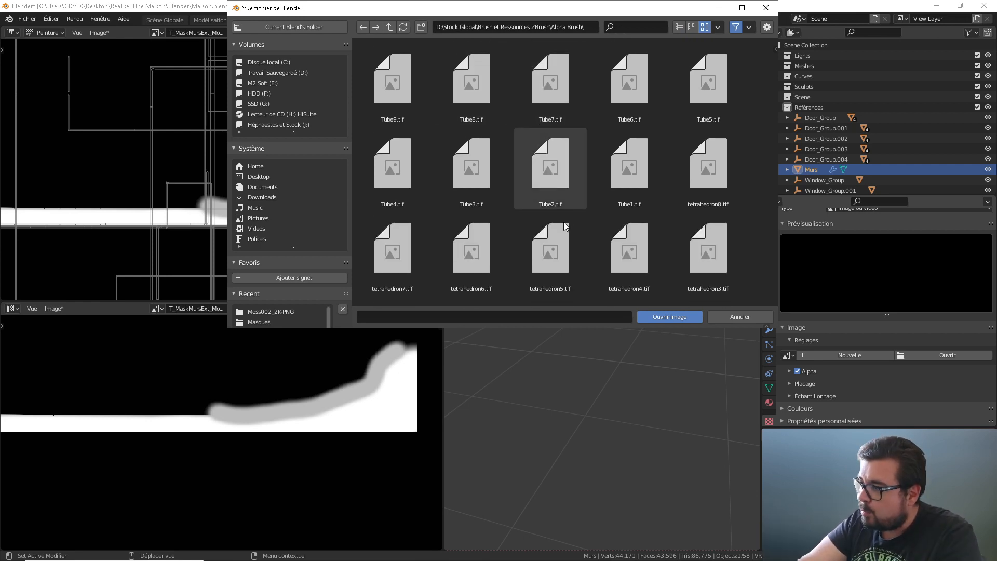
scroll(556, 223, down, 2)
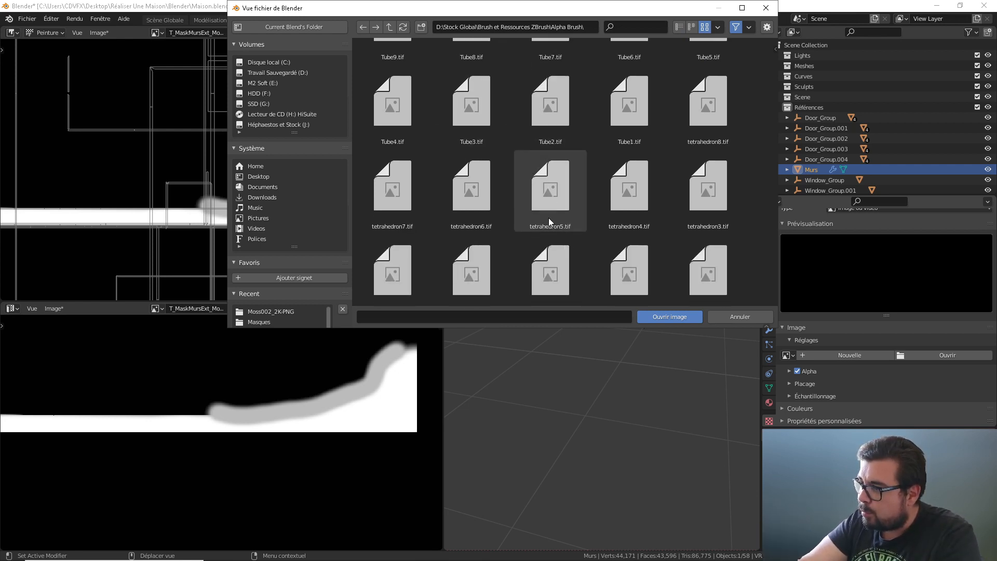
scroll(548, 217, down, 1)
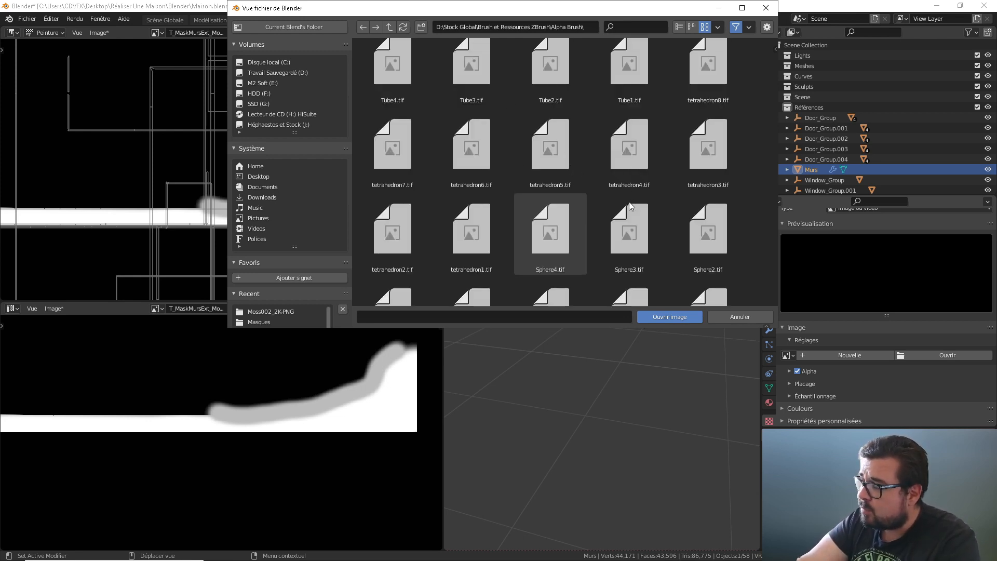
scroll(628, 210, up, 2)
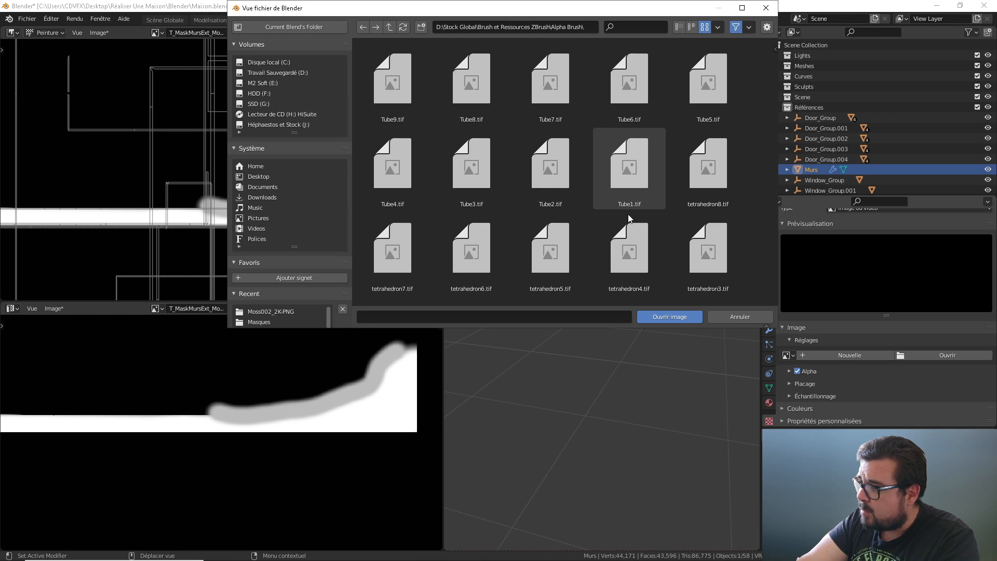
scroll(627, 215, down, 1)
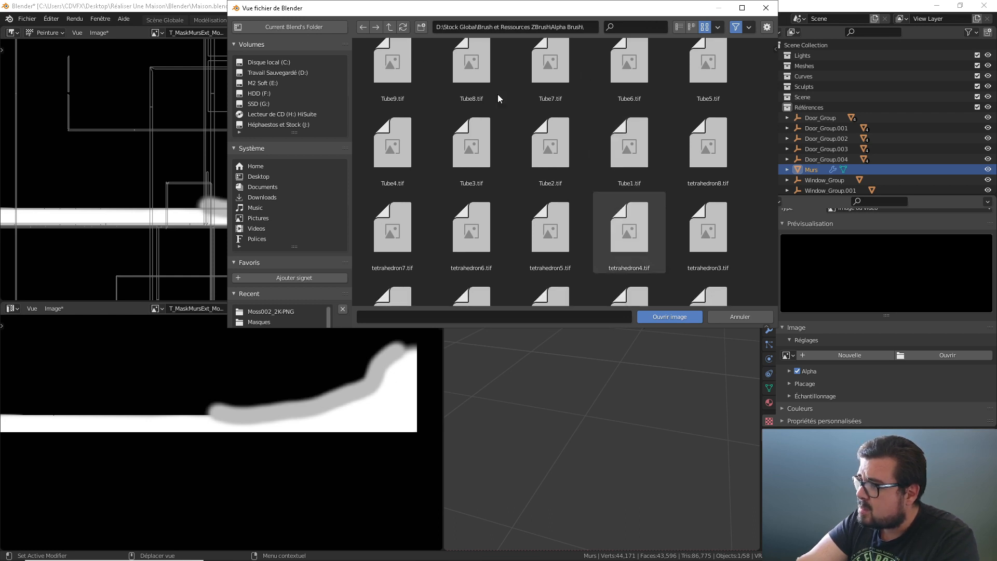
scroll(497, 94, up, 2)
click(516, 110)
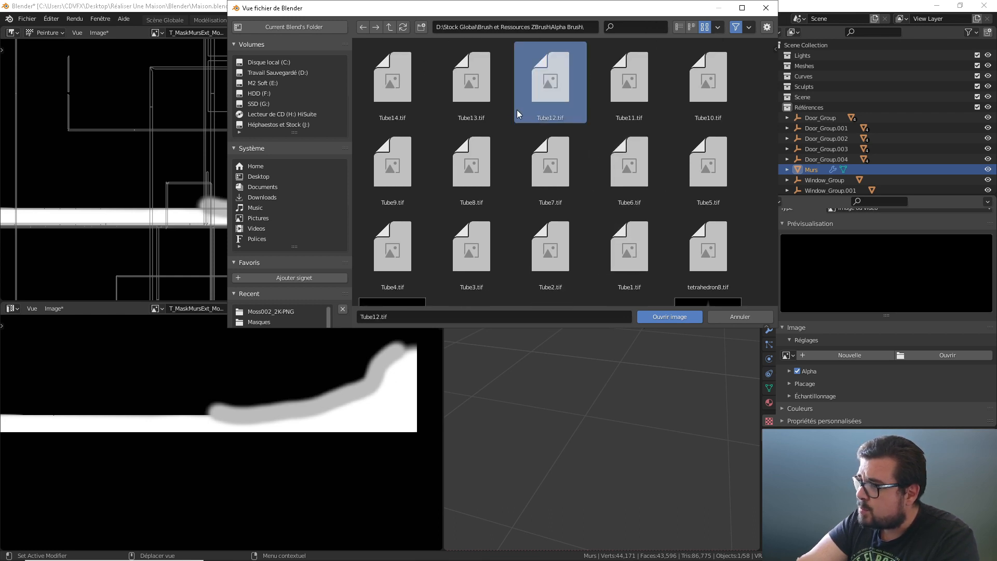
click(391, 26)
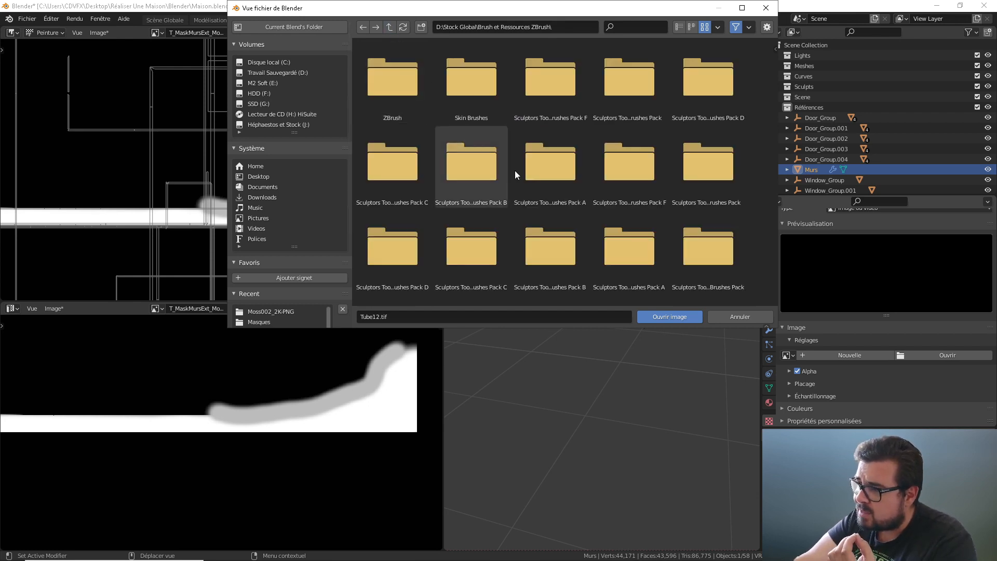
scroll(510, 211, down, 10)
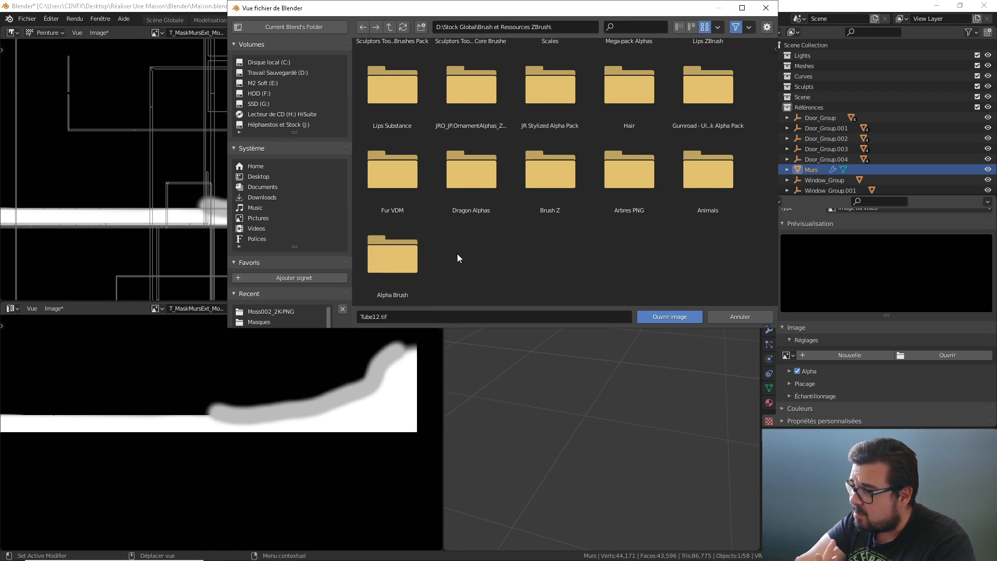
double_click(403, 176)
click(389, 27)
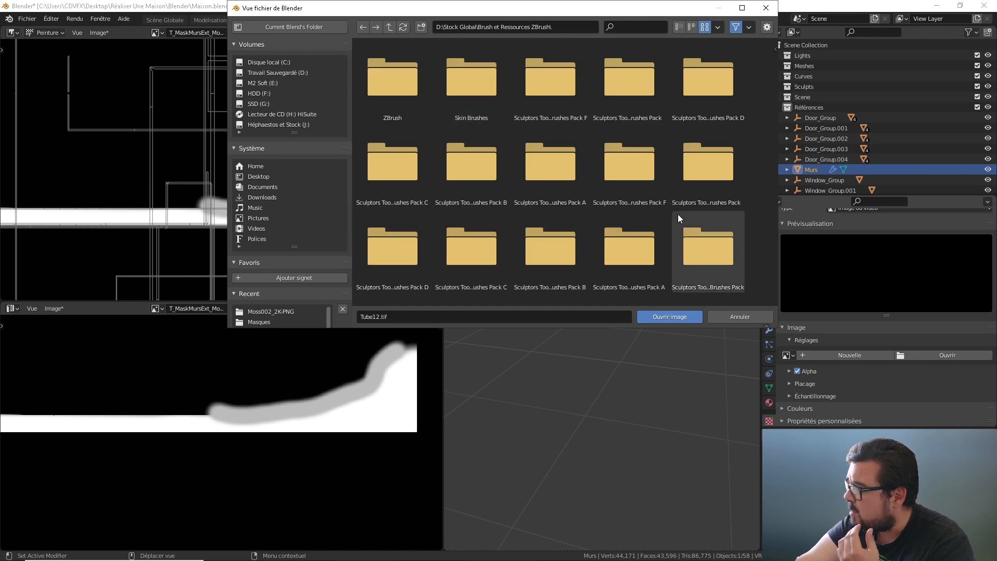
Step: Load Brush_010.png from Mega-pack Alphas\Organic\Corupted sea as the brush texture image
scroll(678, 216, down, 3)
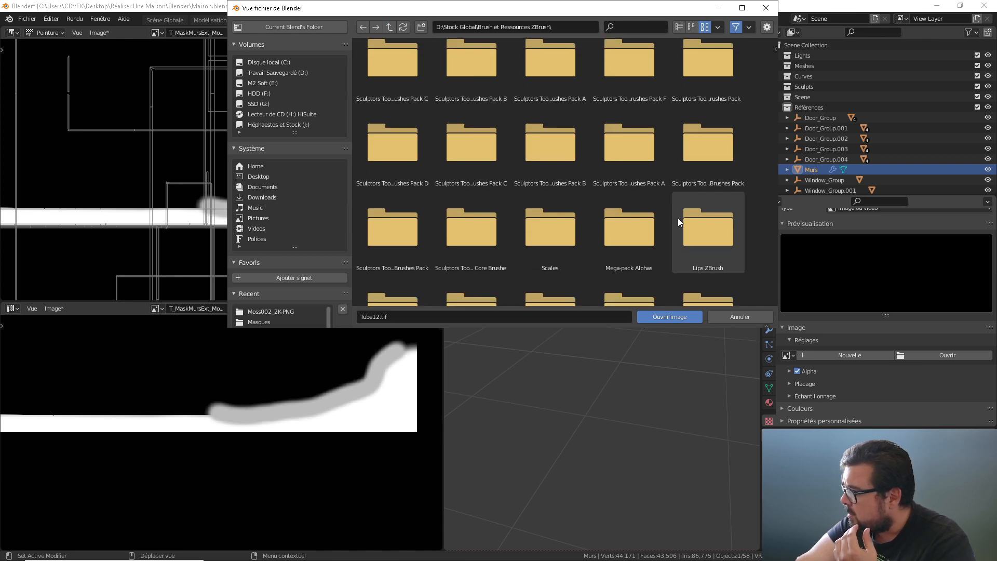
double_click(628, 245)
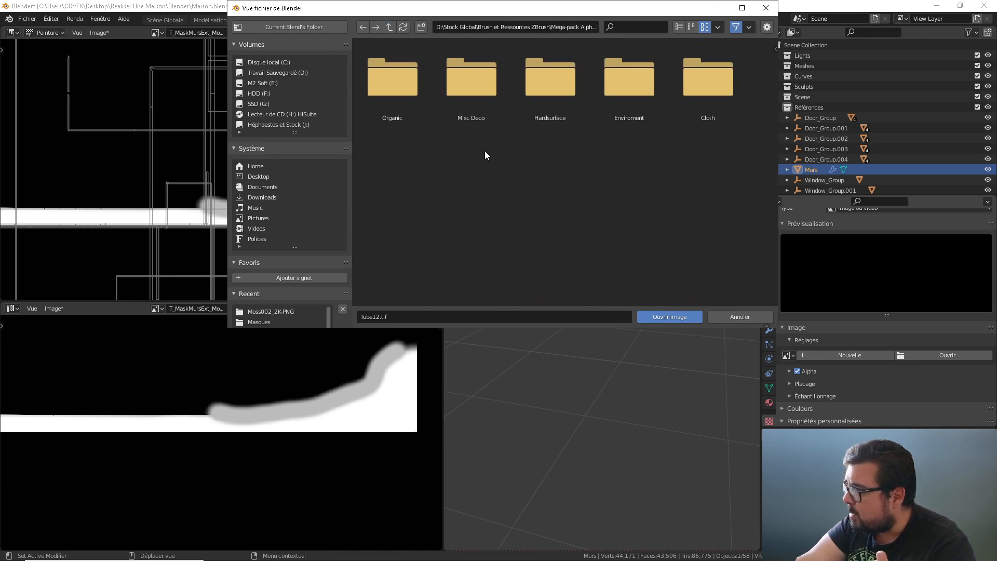
double_click(385, 90)
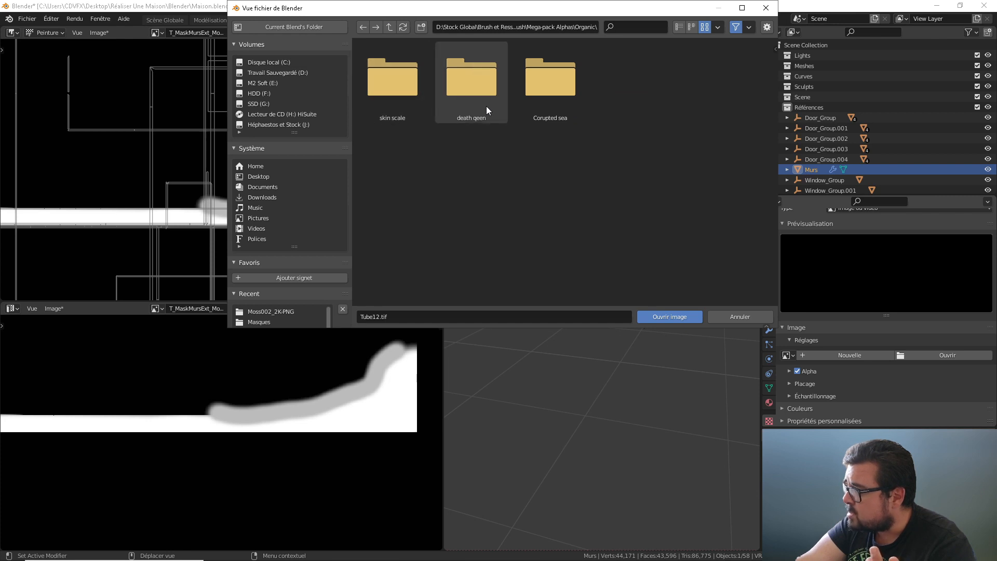
double_click(564, 89)
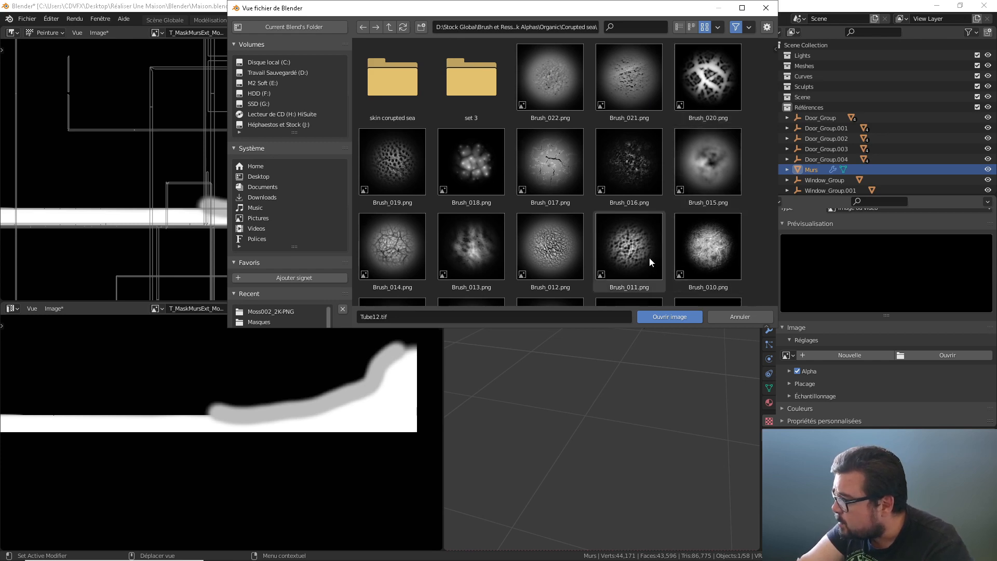
double_click(709, 245)
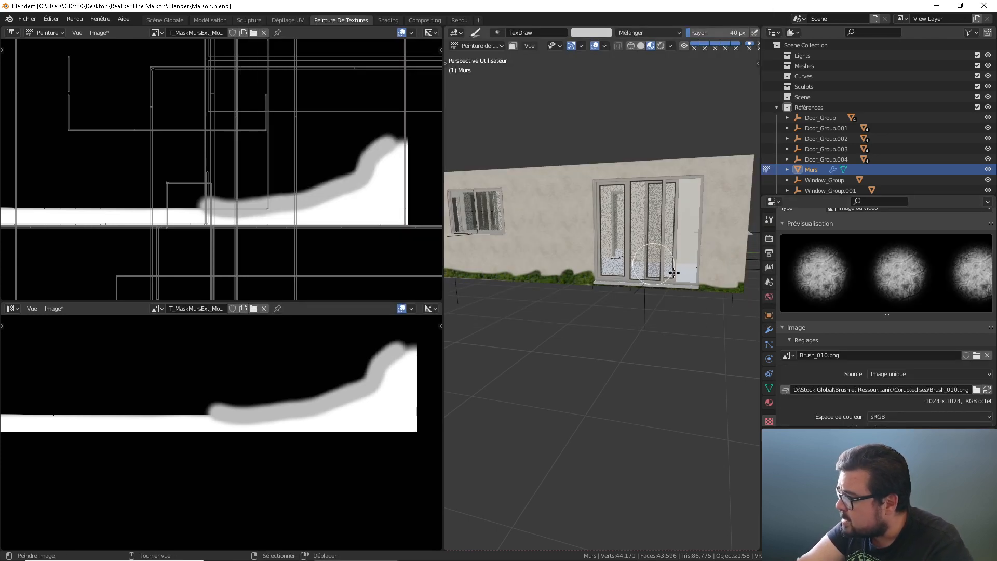
Step: Paint a stroke with the 40 px textured brush along the upper edge of the moss beside the glazed door
scroll(631, 298, up, 5)
shift+middle_drag(539, 116, 577, 256)
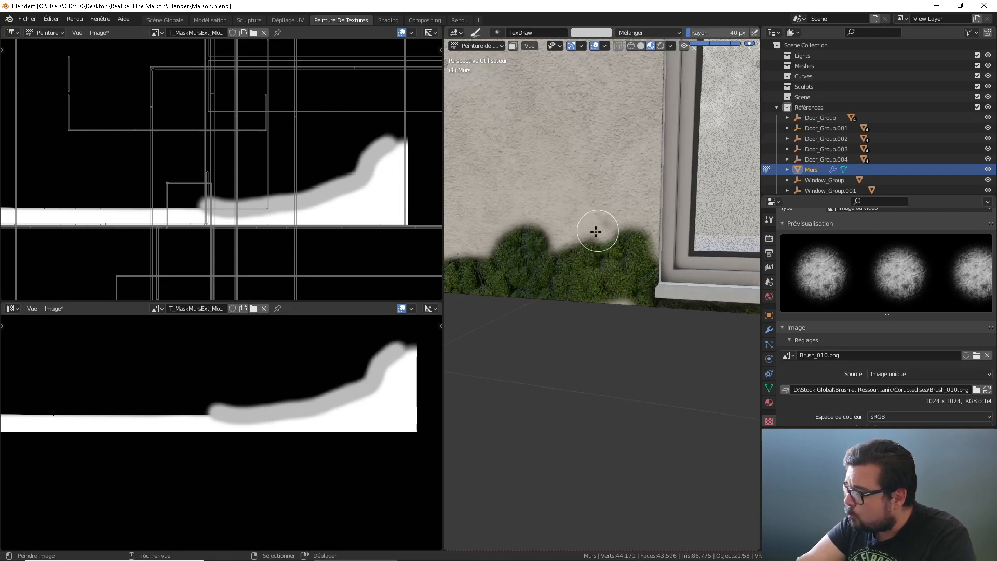
mouse_move(536, 259)
mouse_down()
mouse_move(590, 222)
mouse_move(550, 240)
mouse_move(558, 233)
mouse_up()
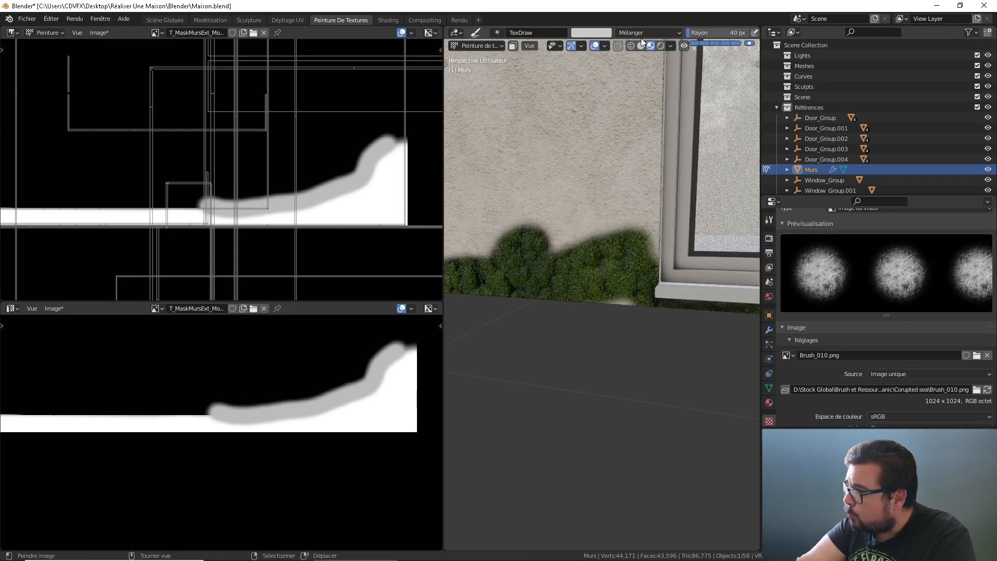
Step: Set the color space of the Brush_010.png brush texture to Non-Color and turn off its alpha
scroll(878, 296, down, 2)
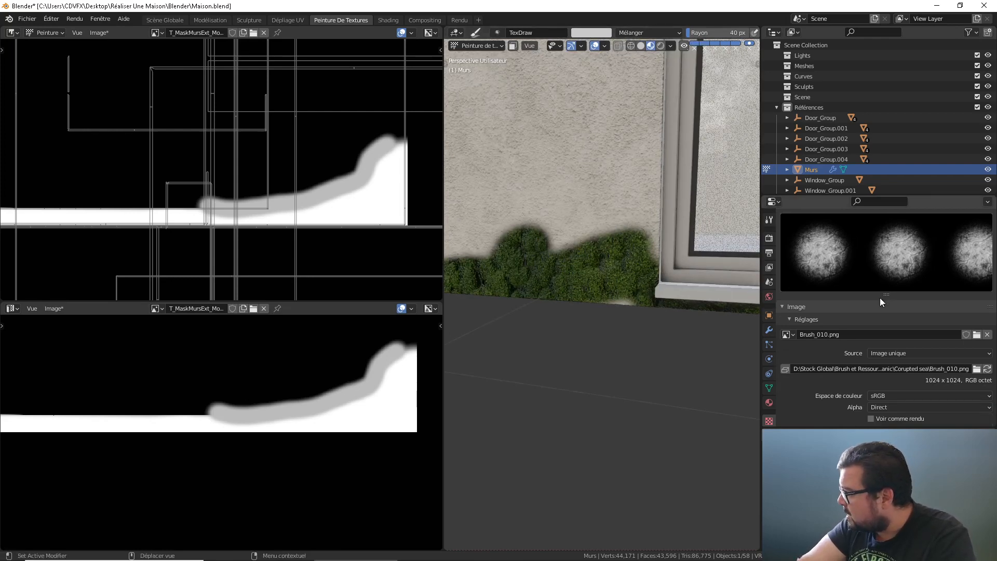
click(911, 376)
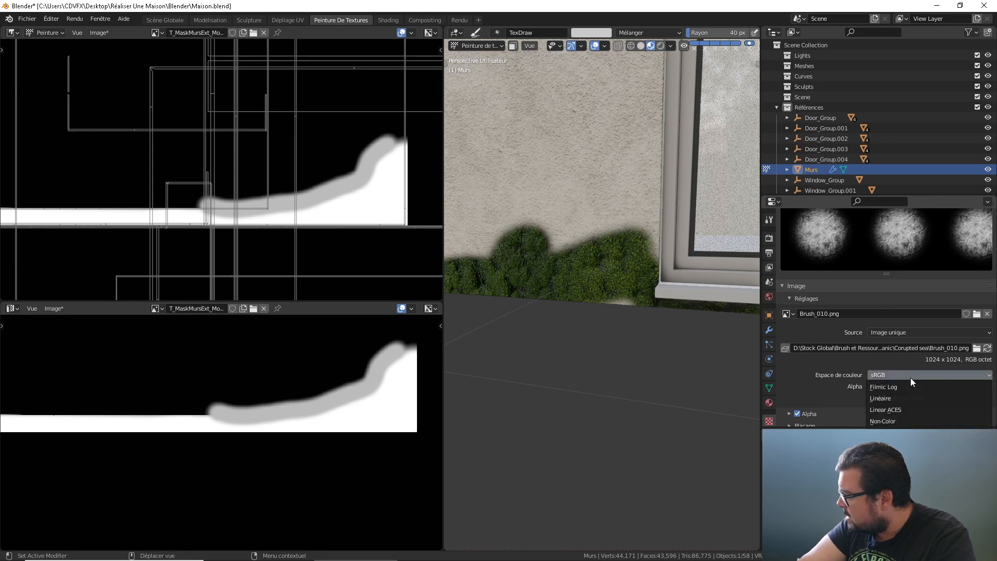
click(894, 421)
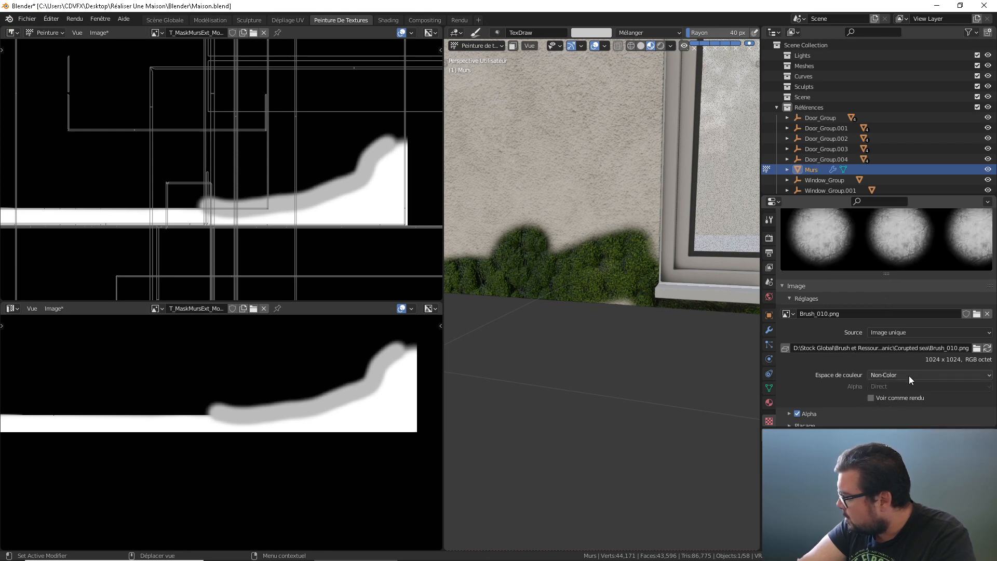
scroll(828, 404, down, 1)
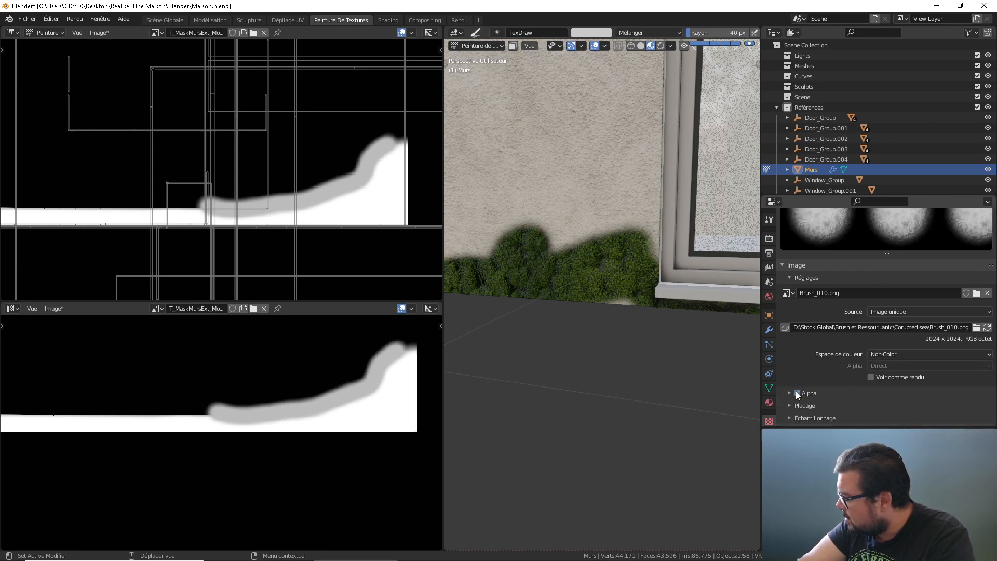
click(798, 393)
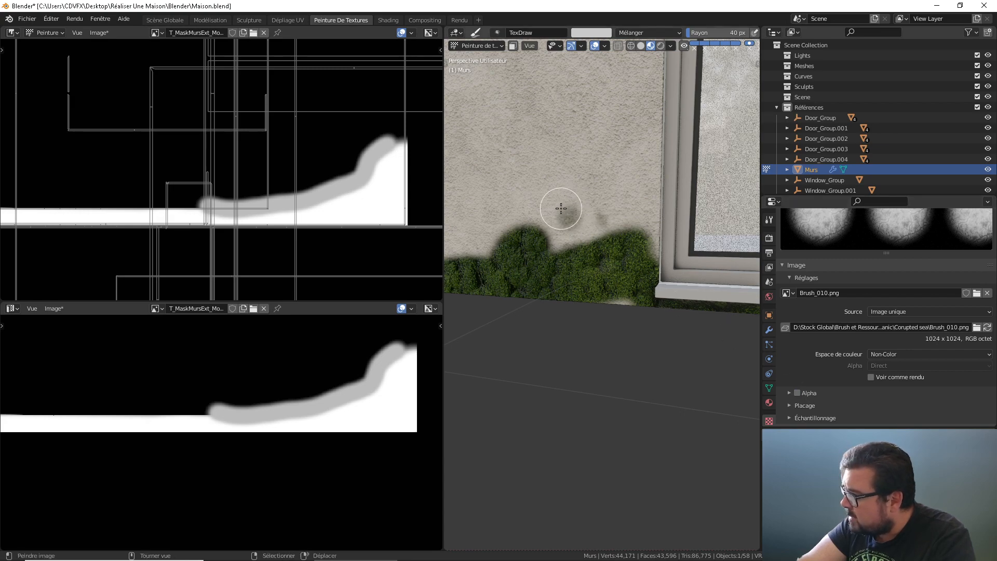
Step: Test the Brush_010.png texture with 40 px dabs on the bare wall above the moss, and undo them
middle_drag(578, 194, 591, 239)
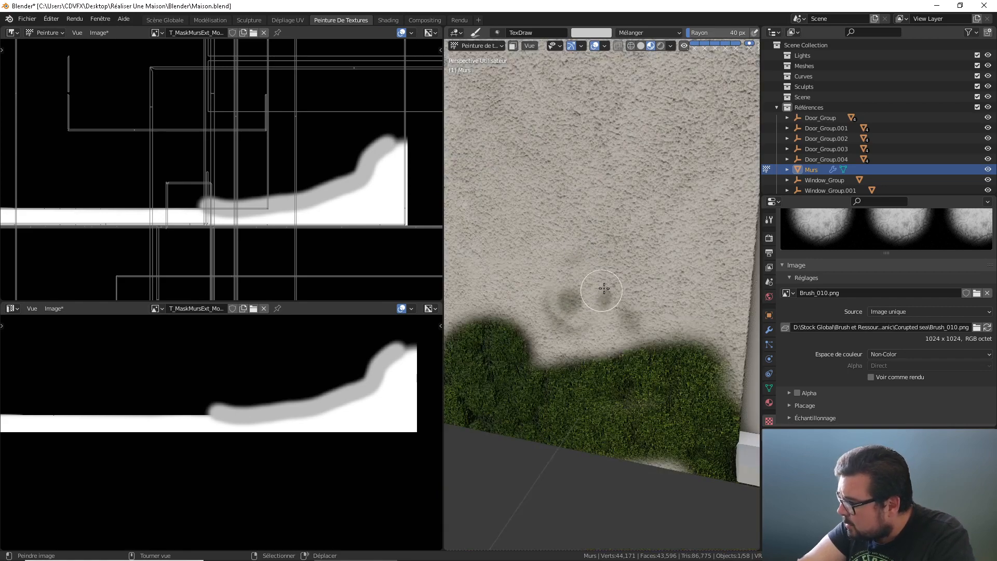
mouse_move(615, 269)
mouse_down()
mouse_move(552, 245)
mouse_move(552, 218)
mouse_move(616, 200)
mouse_move(646, 259)
mouse_up()
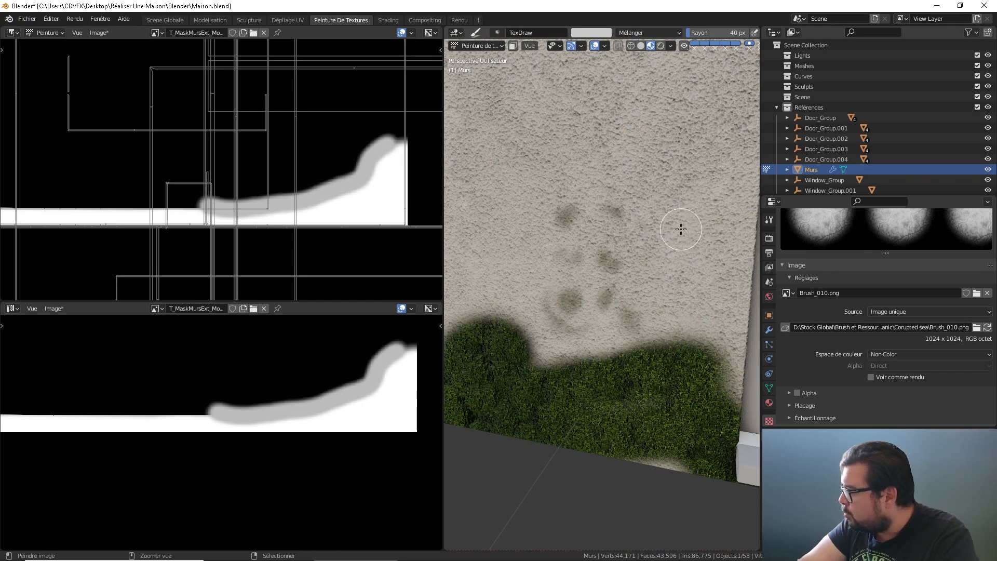
key(ctrl+z)
key(ctrl+z)
key(ctrl+z)
key(ctrl+z)
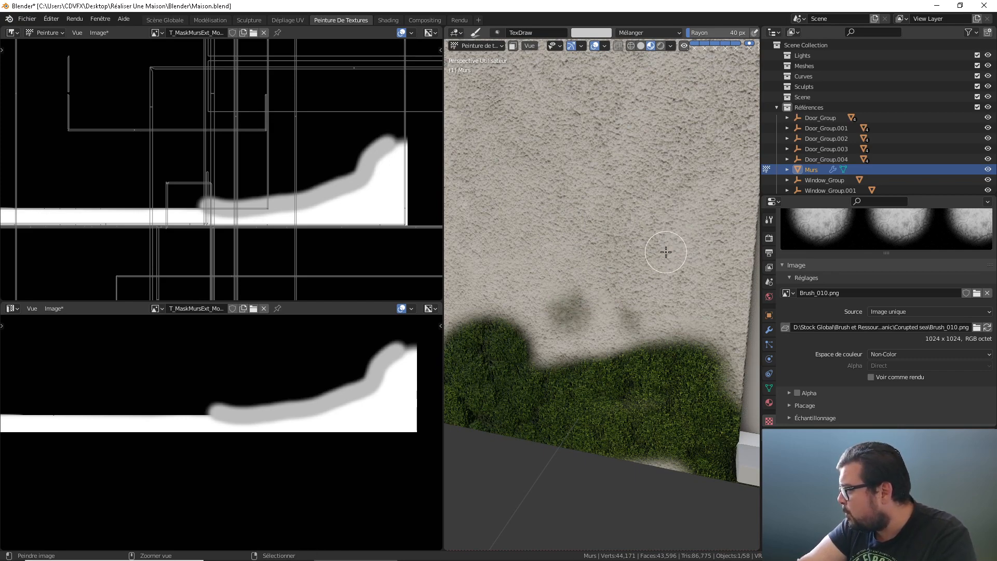
key(ctrl+z)
key(ctrl+z)
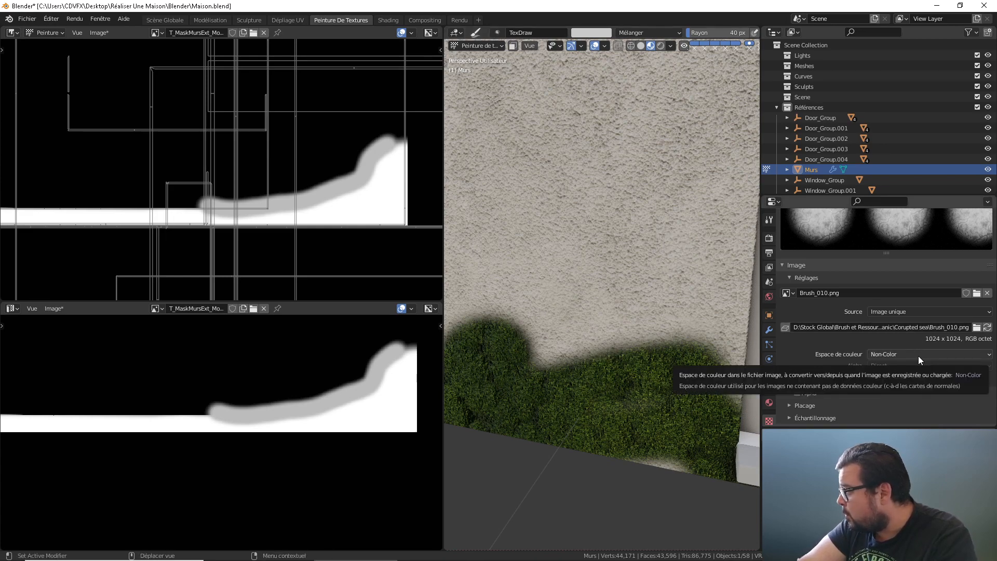
Step: Replace the brush texture's image file with Brush_09.png from the Corupted sea folder
drag(884, 253, 886, 273)
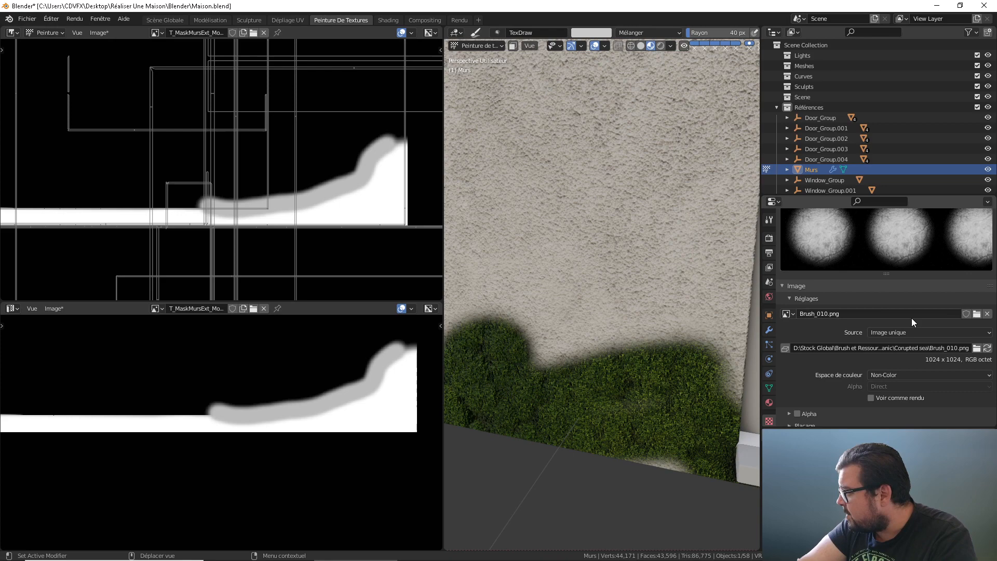
click(979, 349)
scroll(673, 246, down, 5)
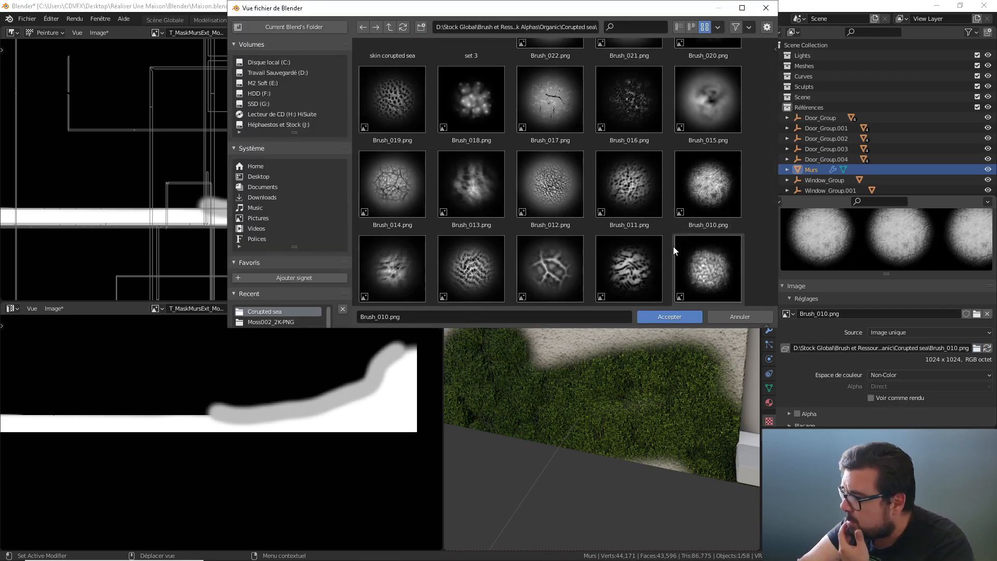
scroll(664, 249, down, 2)
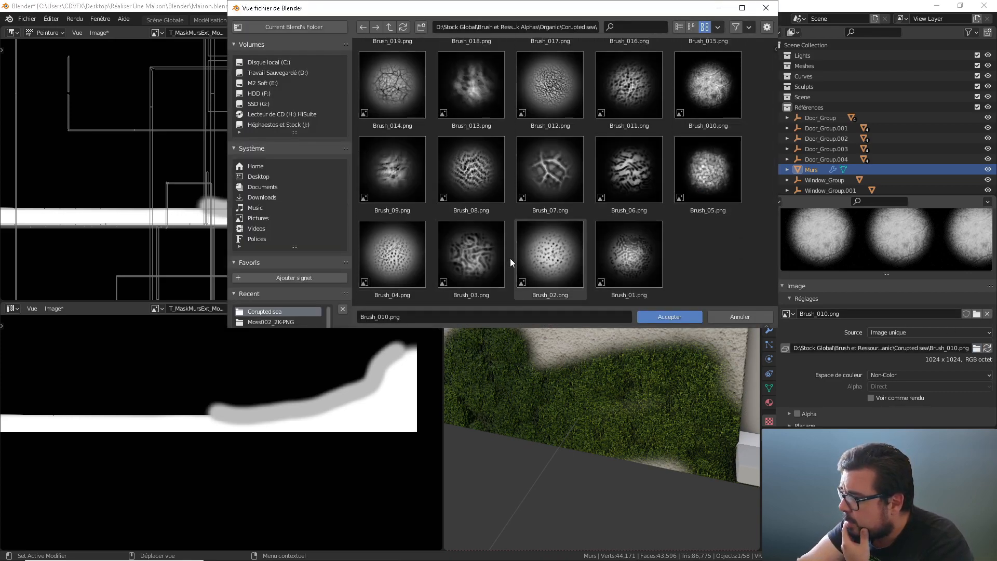
double_click(395, 171)
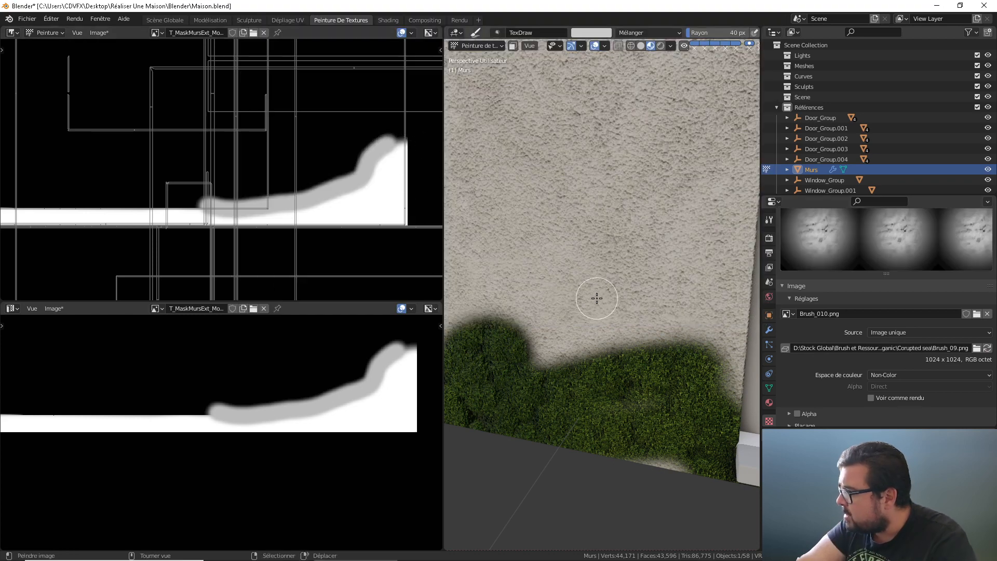
Step: Test the Brush_09.png texture with four 40 px dabs on the bare wall above the moss
click(569, 322)
click(613, 297)
click(566, 265)
click(531, 255)
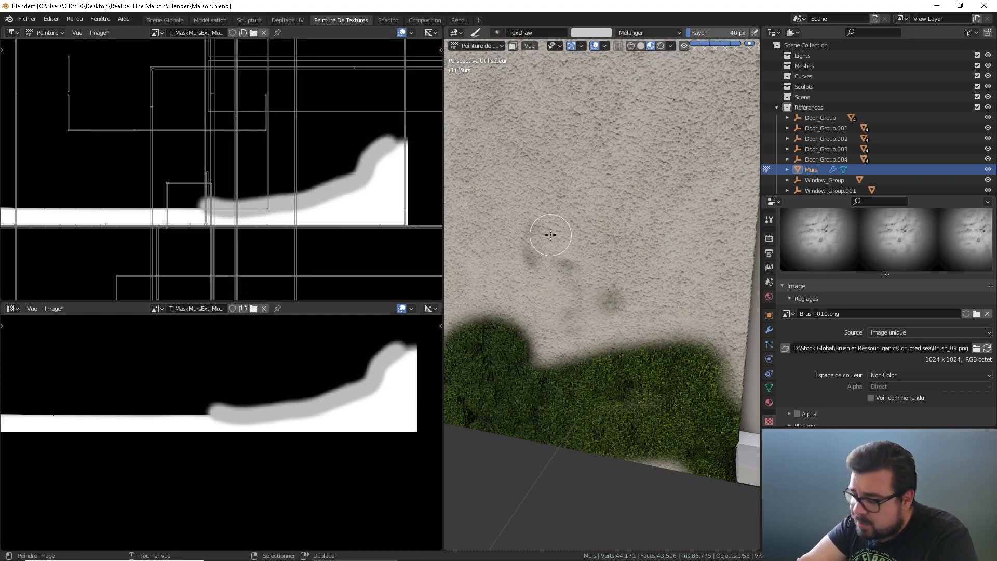
Step: Enlarge the brush radius to 156 px and test it with several dabs higher up on the wall
key(f)
click(611, 237)
click(615, 180)
click(548, 180)
click(614, 151)
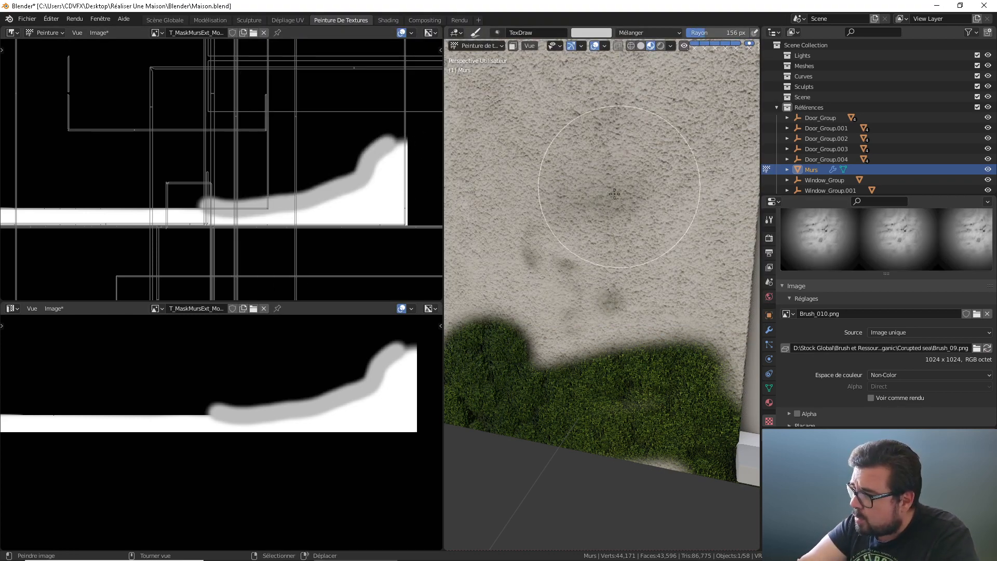
click(597, 263)
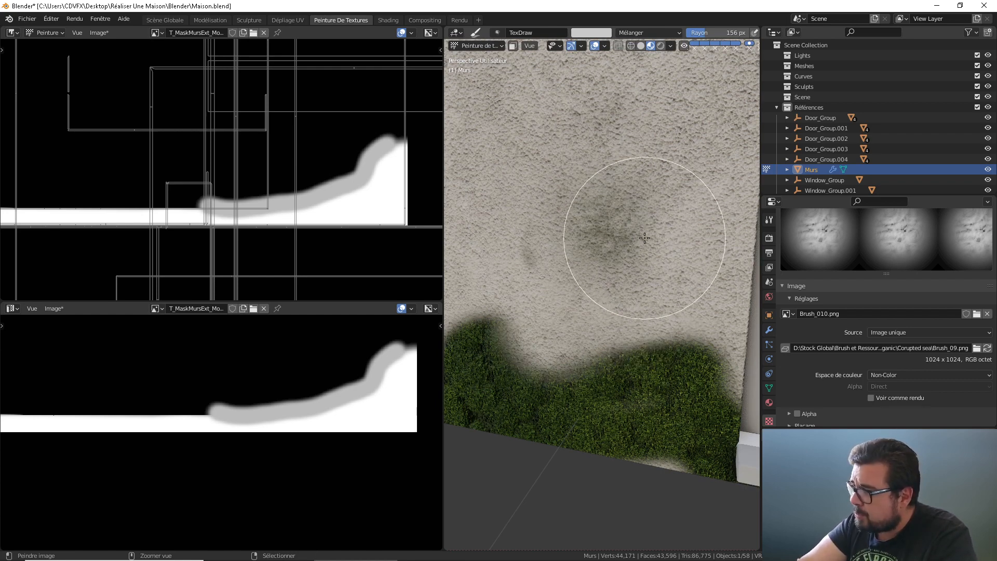
Step: Undo all the test dabs painted on the wall with the Brush_09.png texture
key(ctrl+z)
key(ctrl+z)
key(ctrl+z)
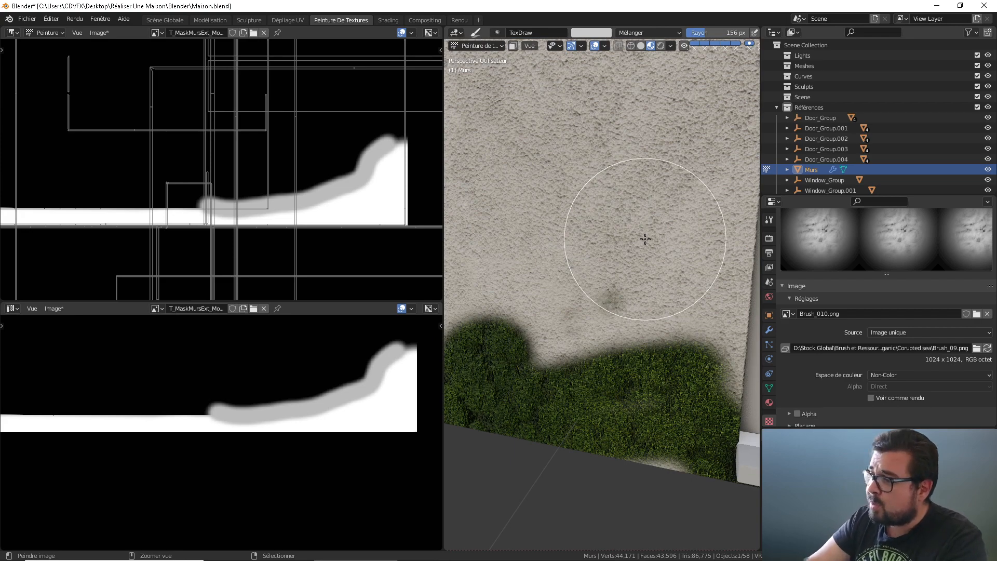
key(ctrl+z)
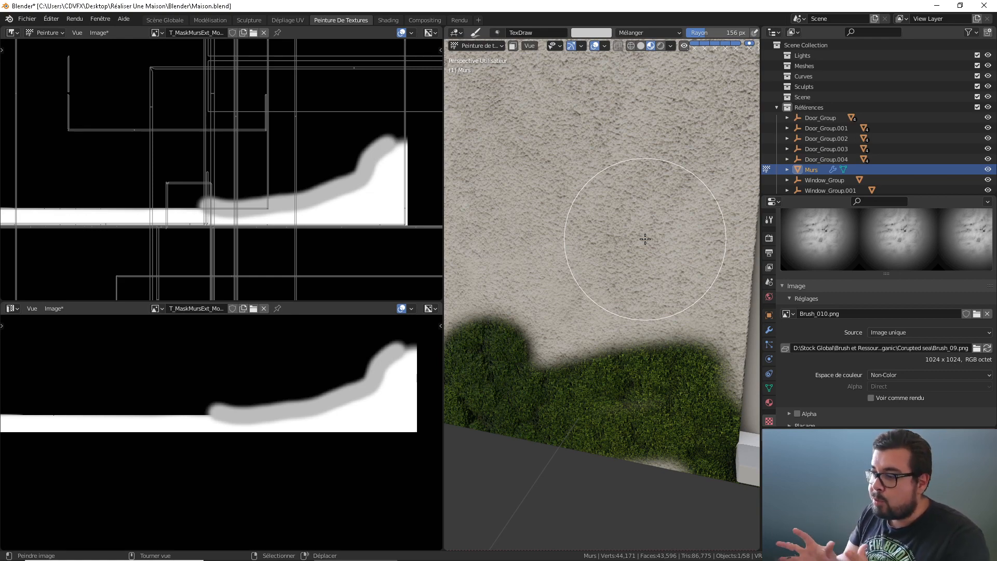
Step: Examine the moss border along the base of the outer walls, from the glazed door to the window facade
scroll(652, 385, up, 5)
scroll(644, 410, down, 9)
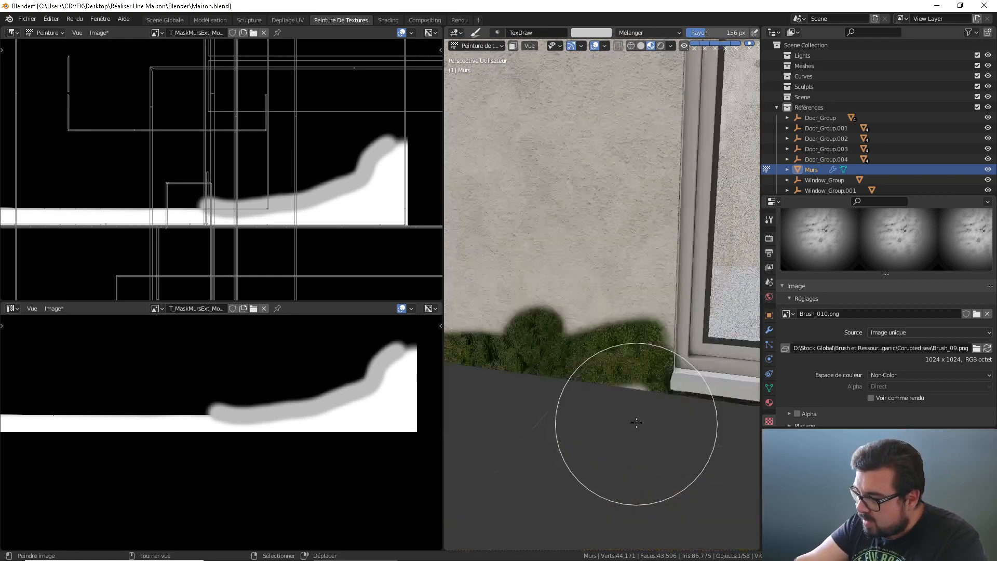
middle_drag(592, 359, 629, 353)
scroll(639, 333, up, 6)
scroll(636, 334, down, 4)
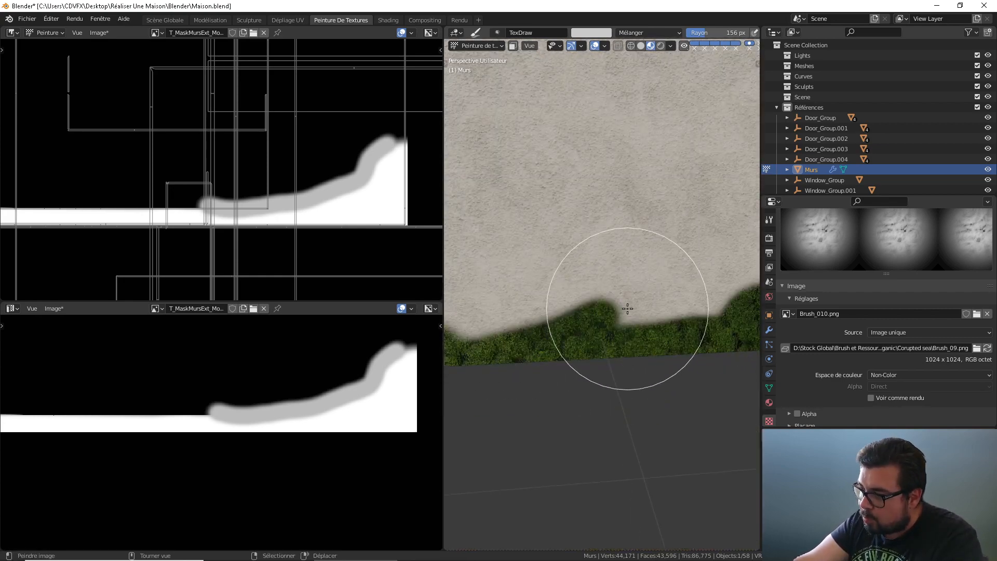
mouse_move(509, 322)
middle_down()
mouse_move(741, 316)
mouse_move(586, 310)
mouse_move(623, 307)
middle_up()
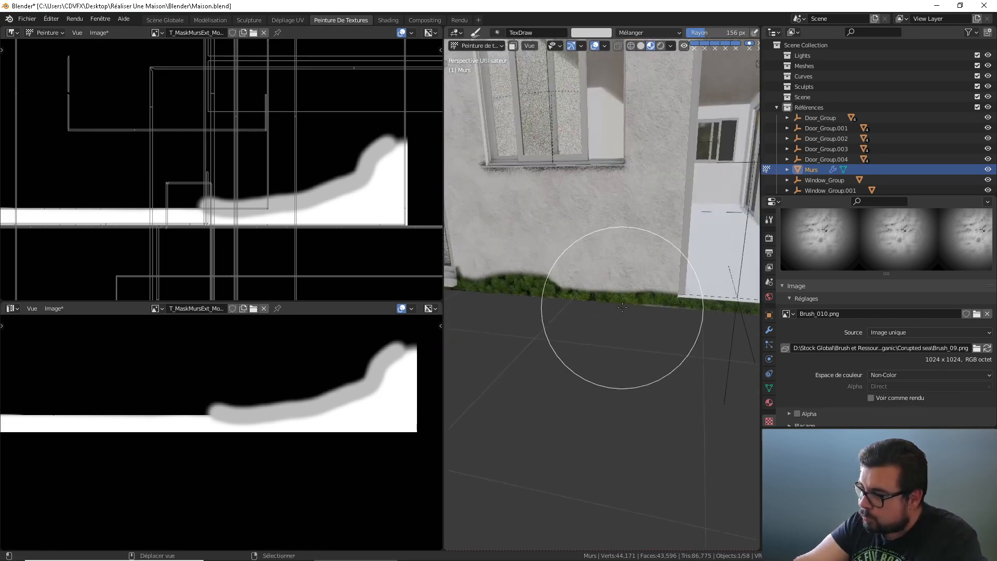